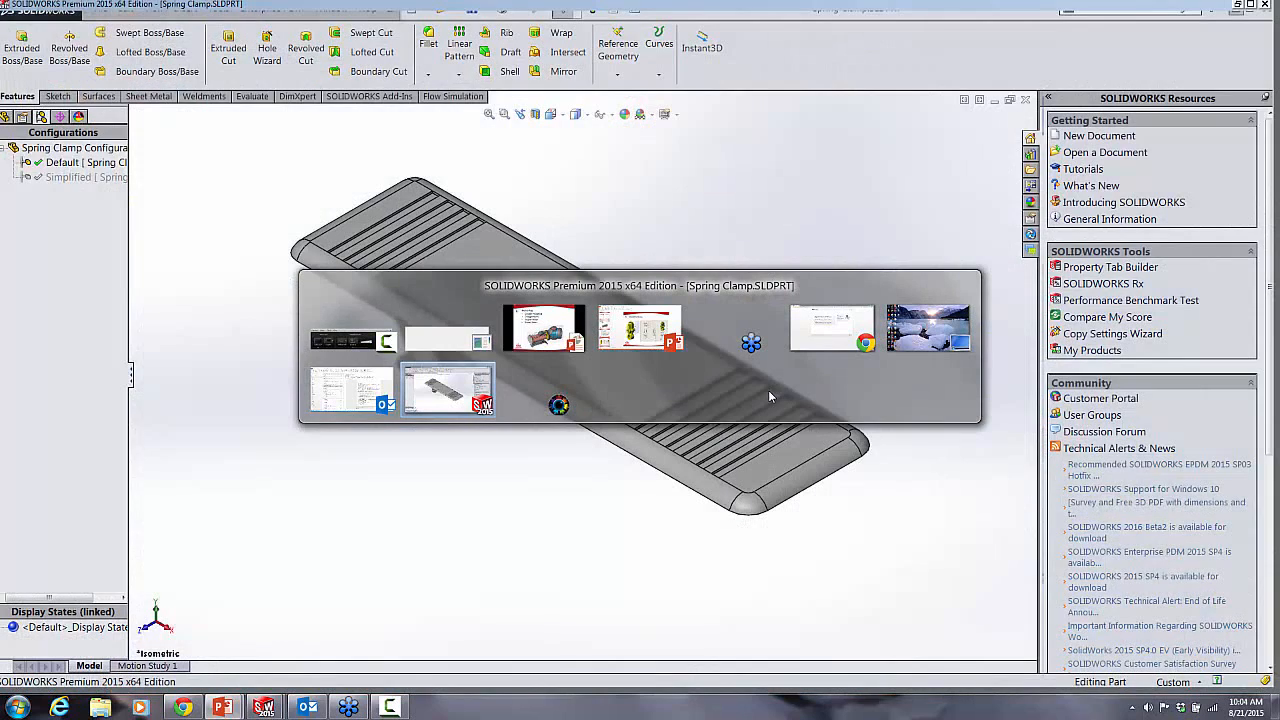
# Step: Switch to SOLIDWORKS and add a Material custom property to the Spring Clamp part, linked to the model's material
pyautogui.hotkey('alt', 'Tab')
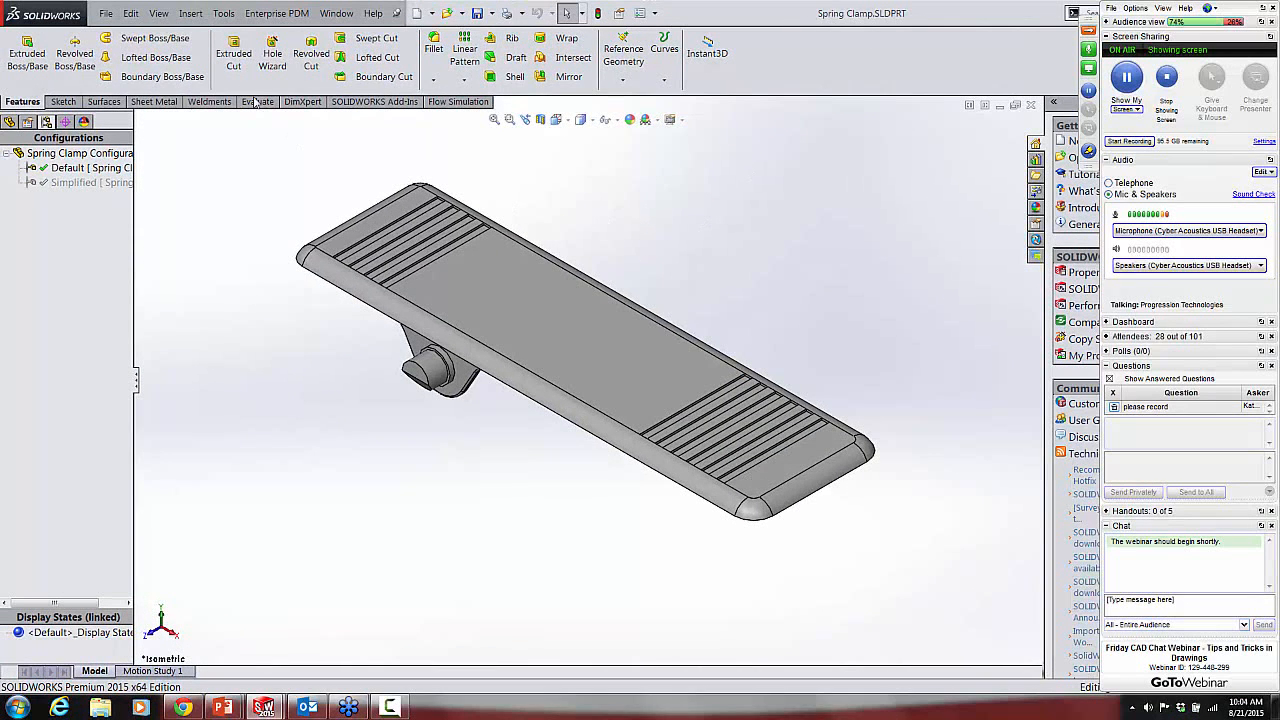
pyautogui.click(105, 14)
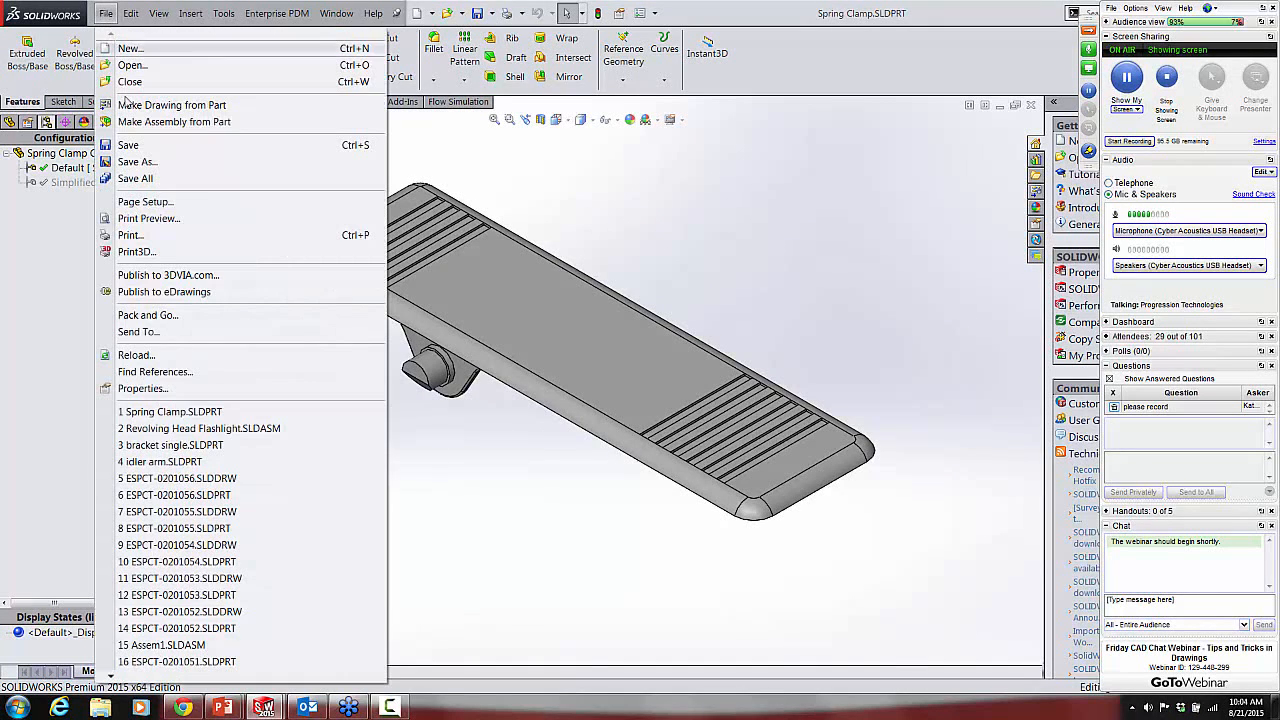
pyautogui.click(140, 388)
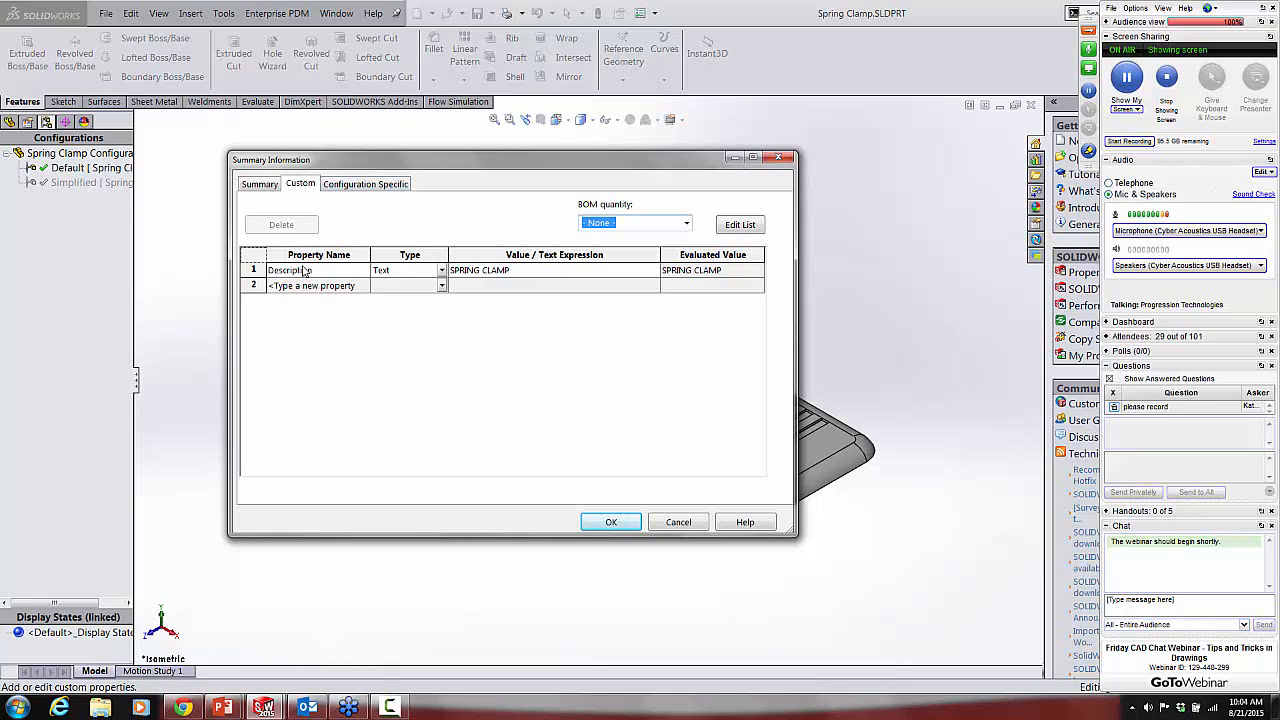
pyautogui.click(360, 289)
pyautogui.click(363, 286)
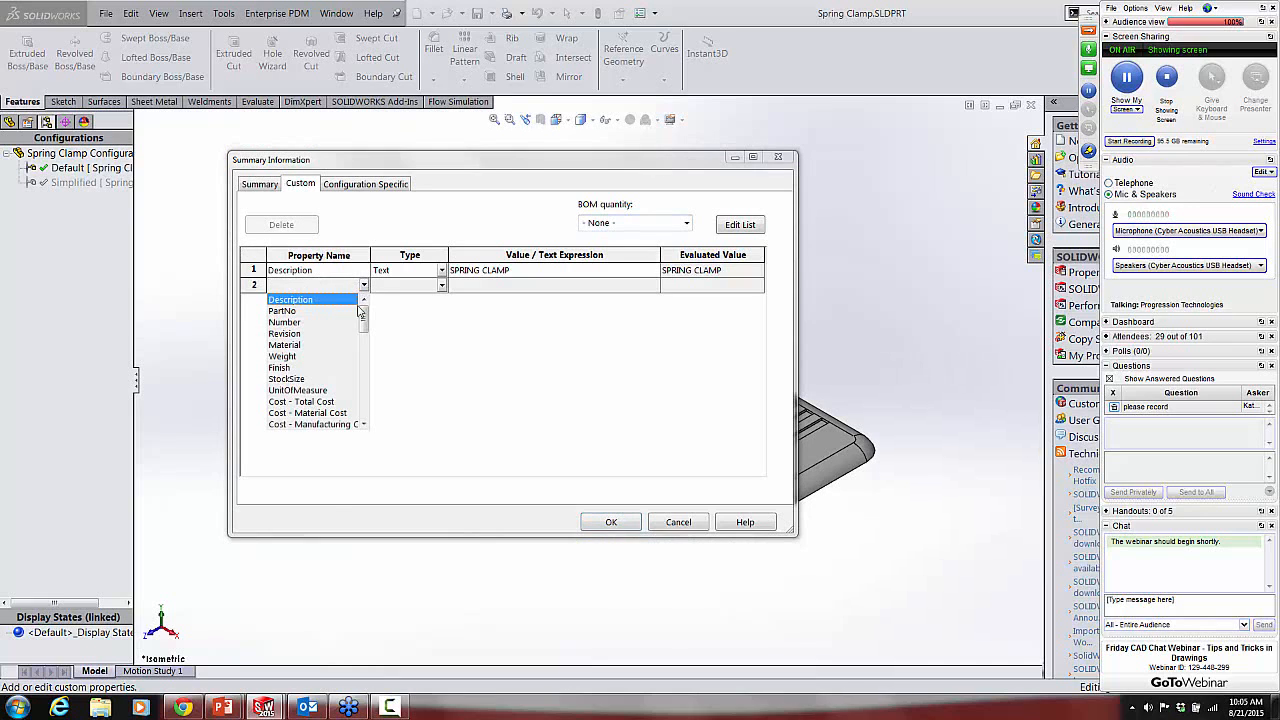
pyautogui.click(300, 345)
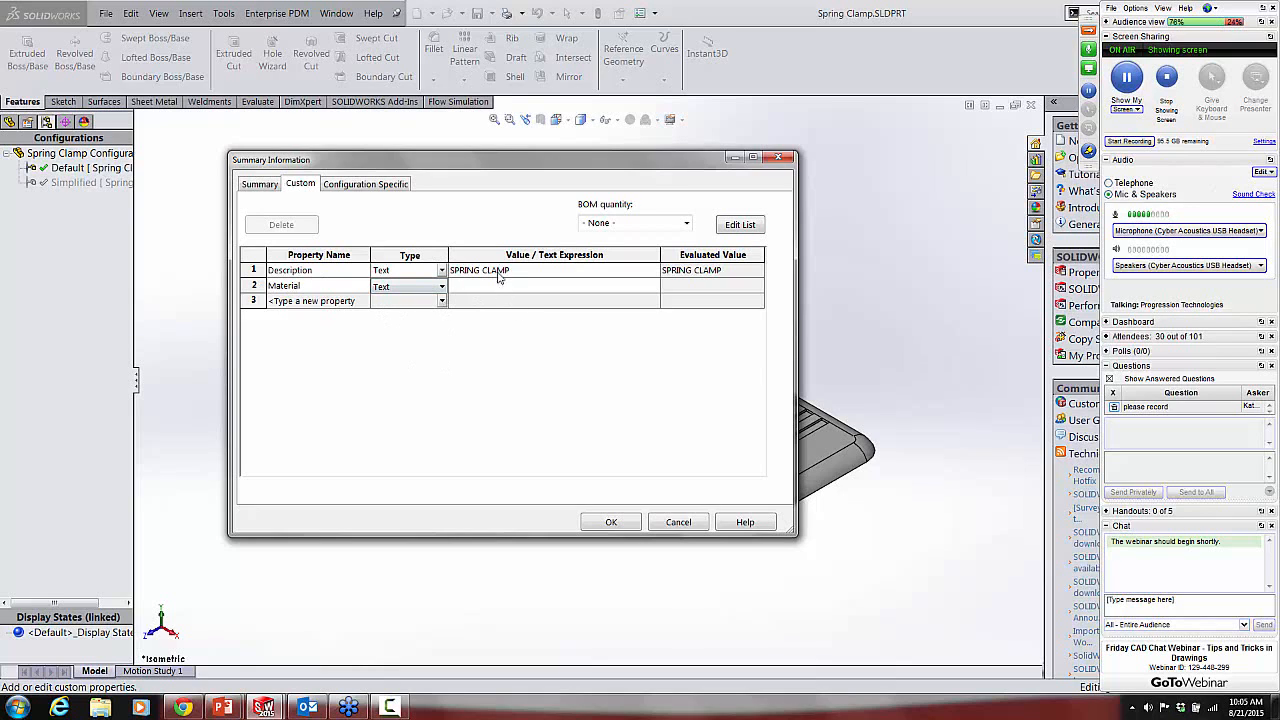
pyautogui.click(654, 287)
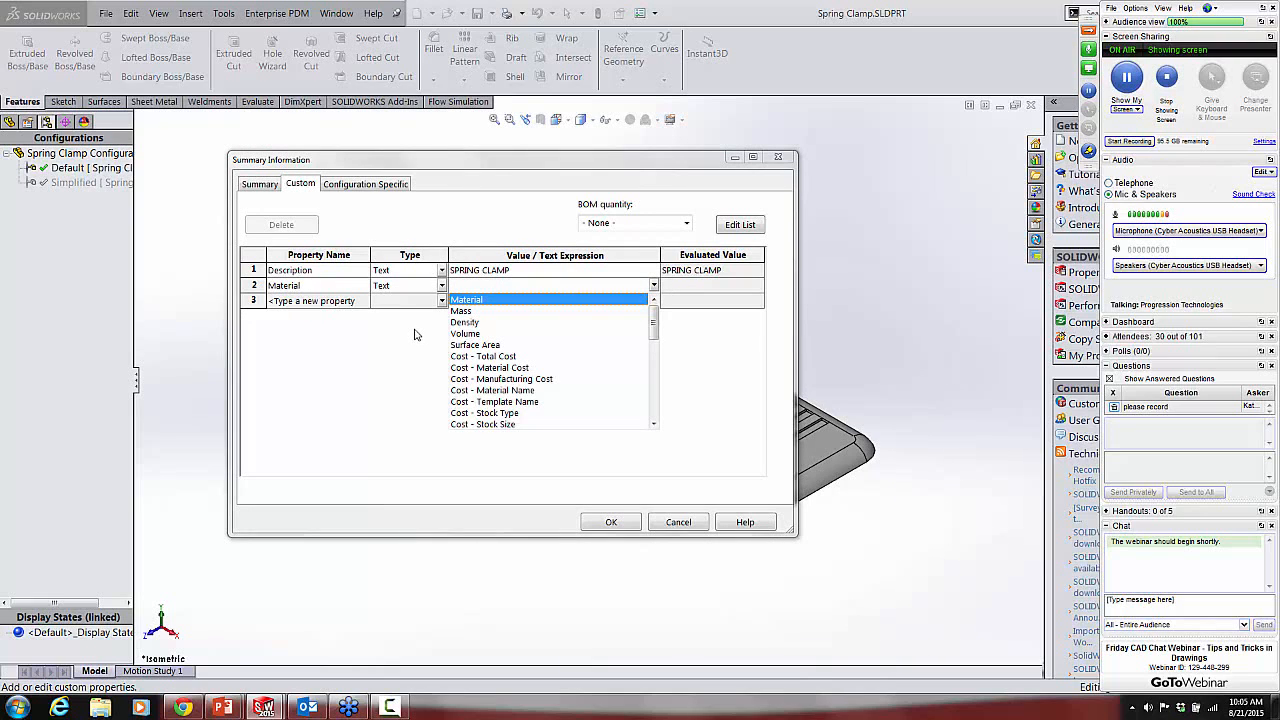
pyautogui.click(478, 300)
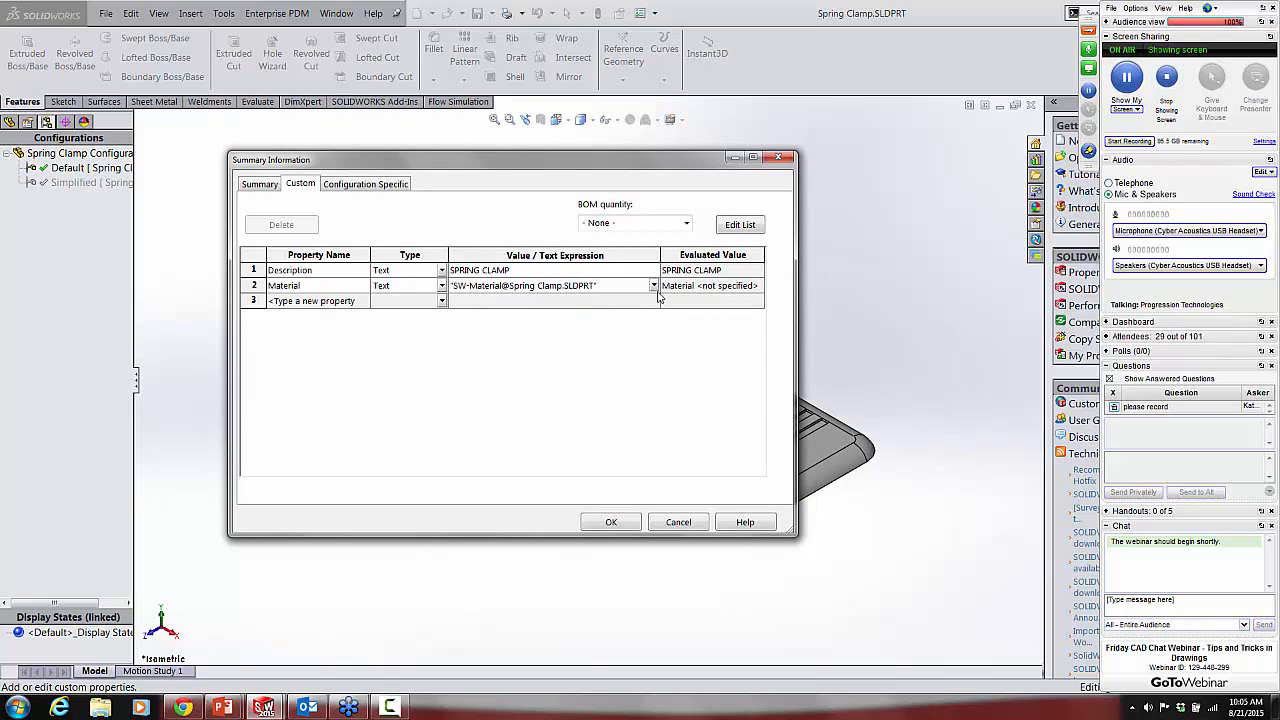
# Step: Add a Weight custom property linked to the part's mass and accept the file properties
pyautogui.click(352, 306)
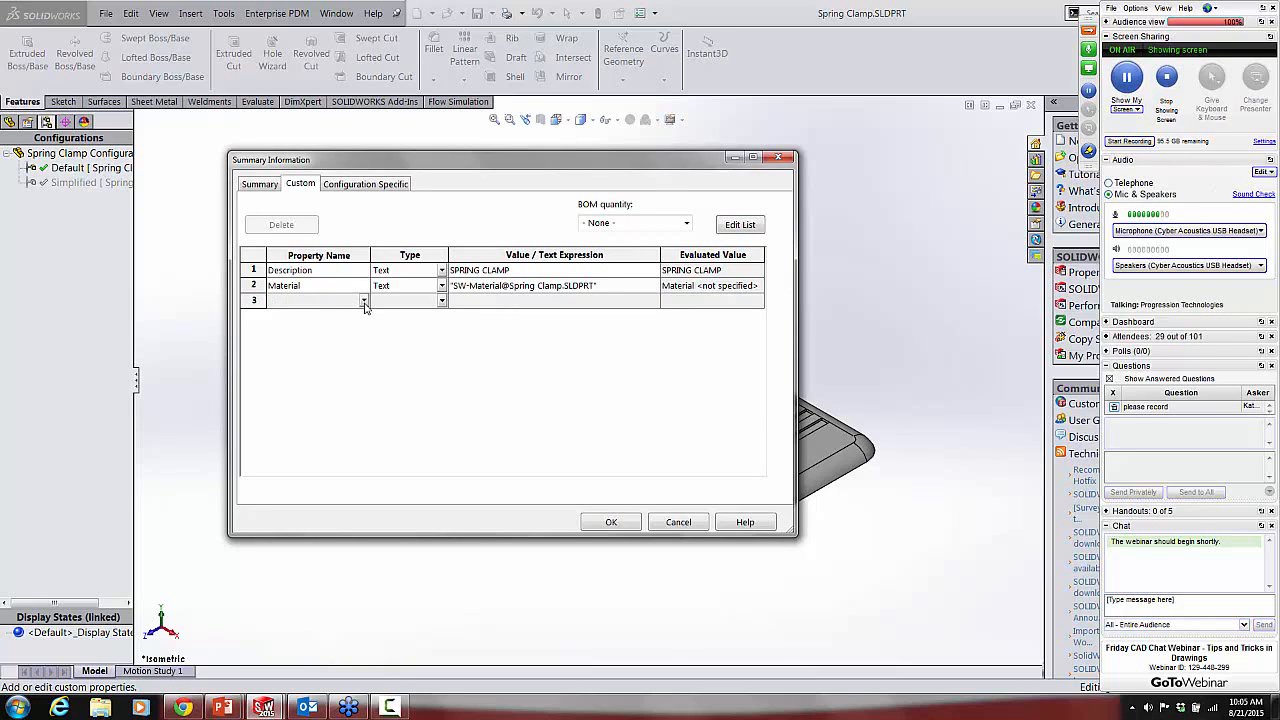
pyautogui.click(363, 301)
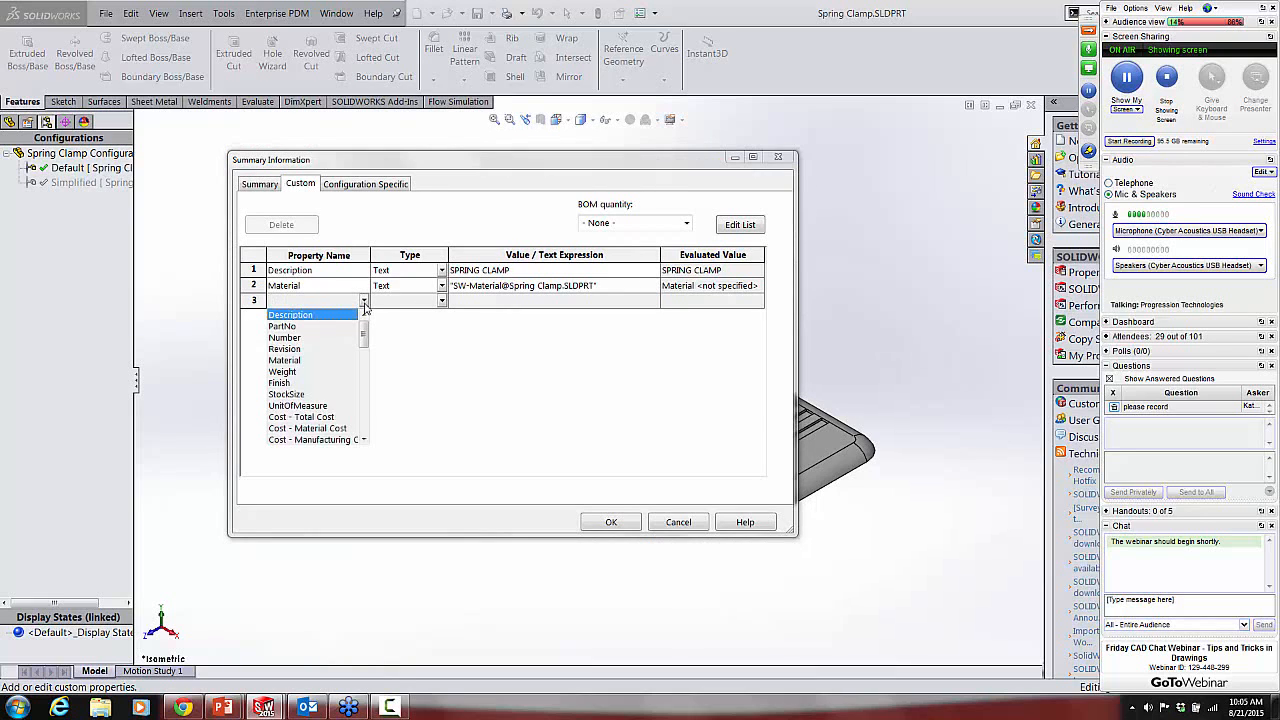
pyautogui.click(312, 372)
pyautogui.click(625, 302)
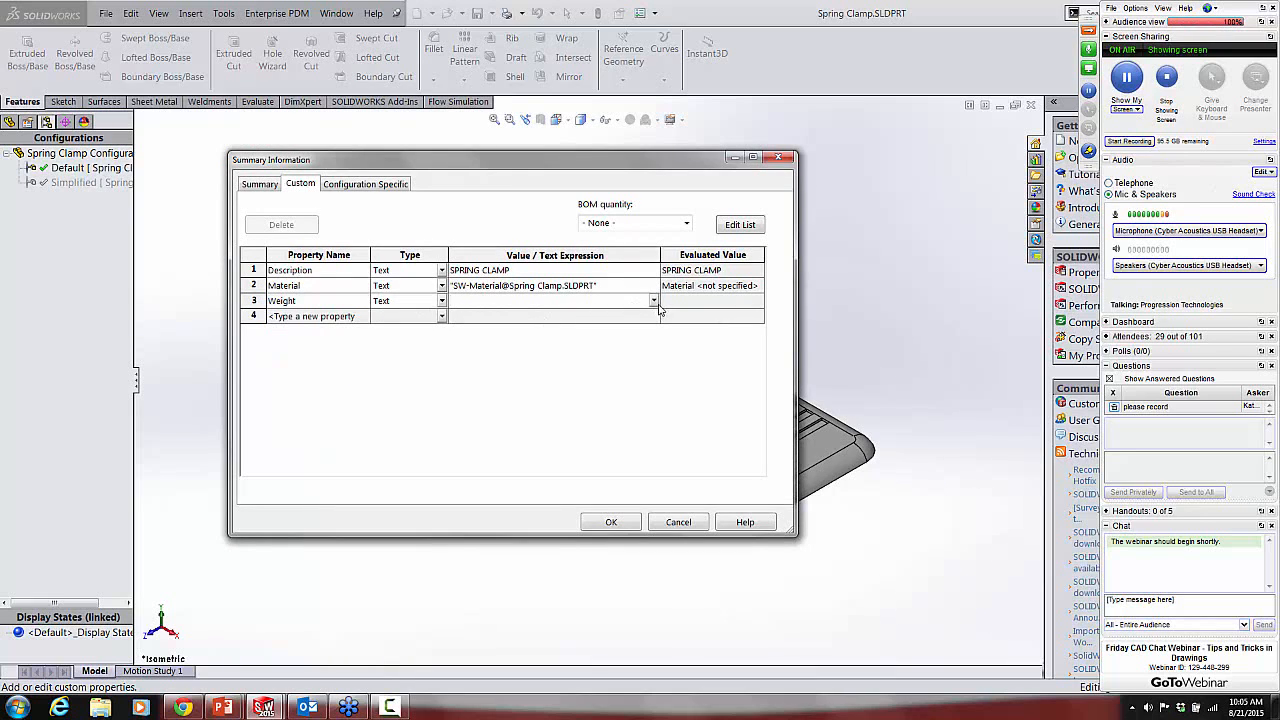
pyautogui.click(655, 302)
pyautogui.click(488, 333)
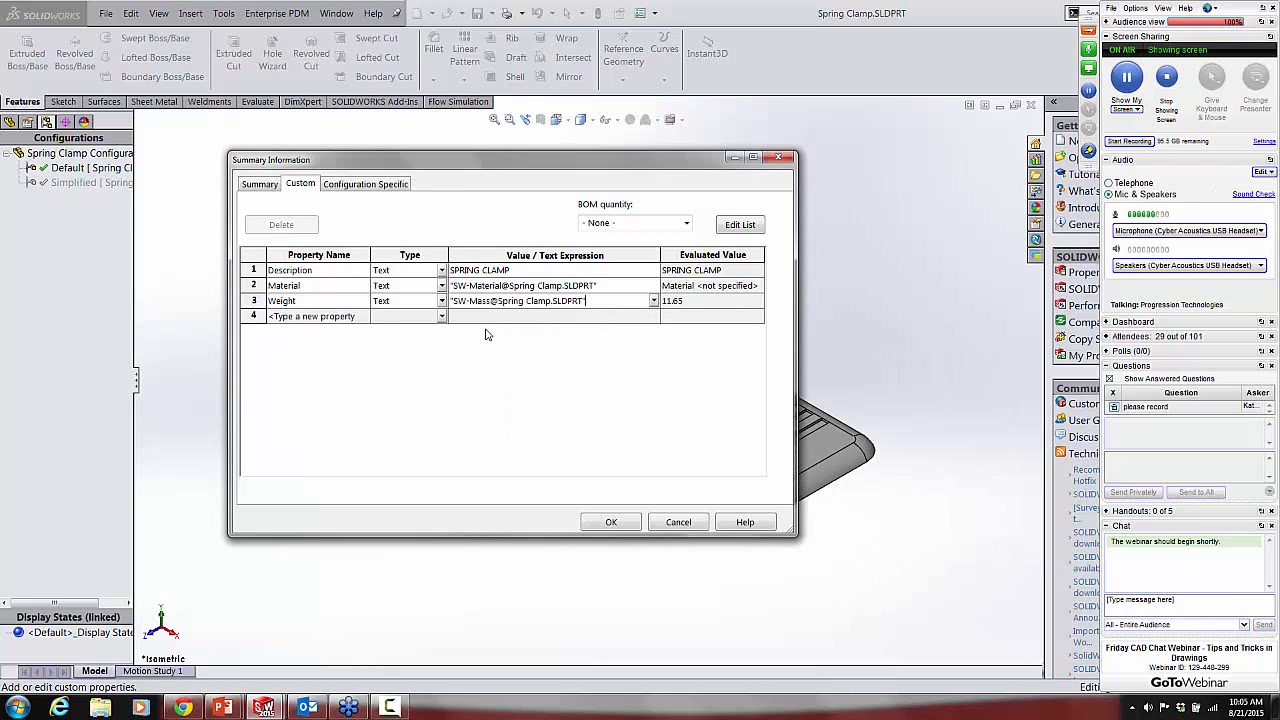
pyautogui.click(611, 521)
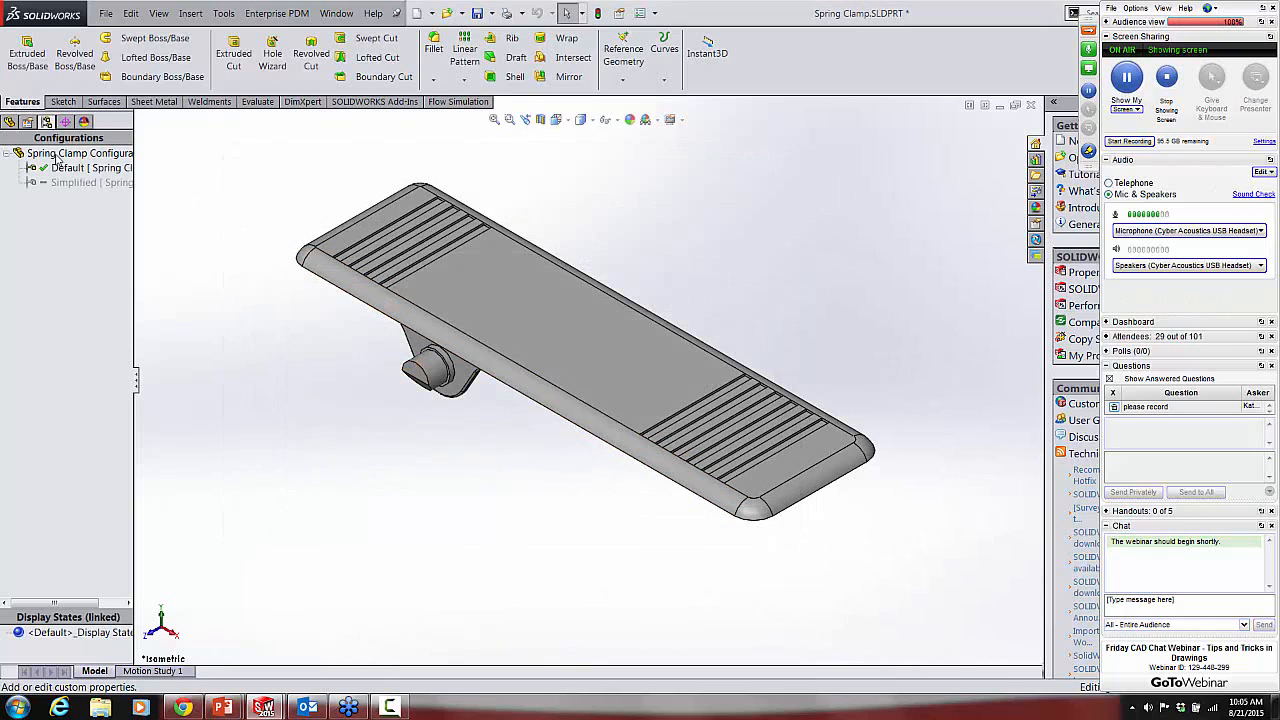
# Step: Assign the 1060 Alloy material to the Spring Clamp part
pyautogui.click(9, 121)
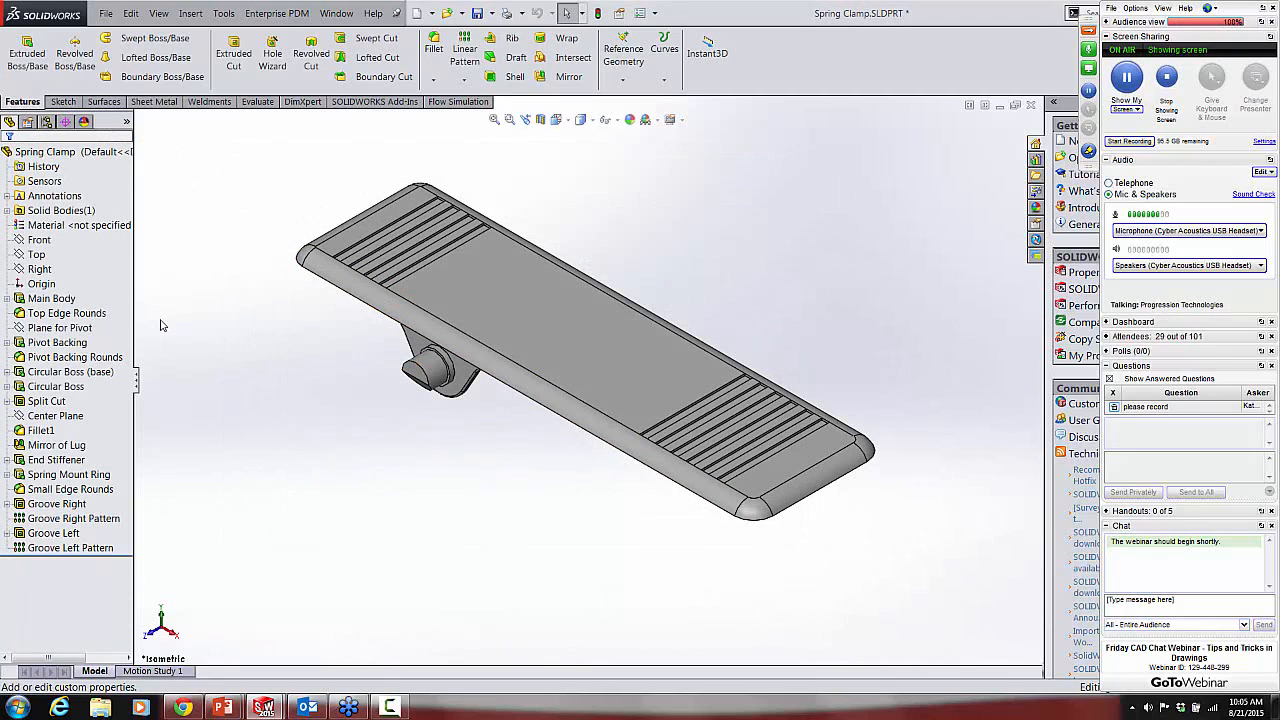
pyautogui.rightClick(60, 228)
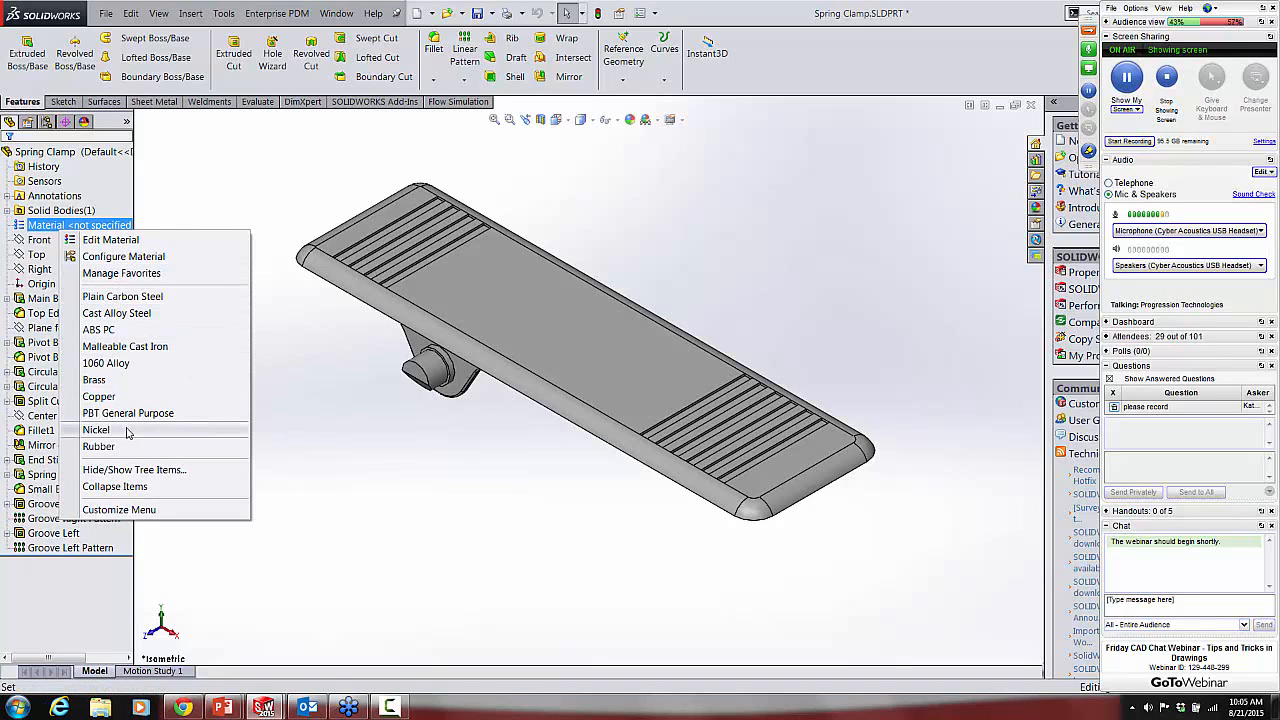
pyautogui.click(105, 363)
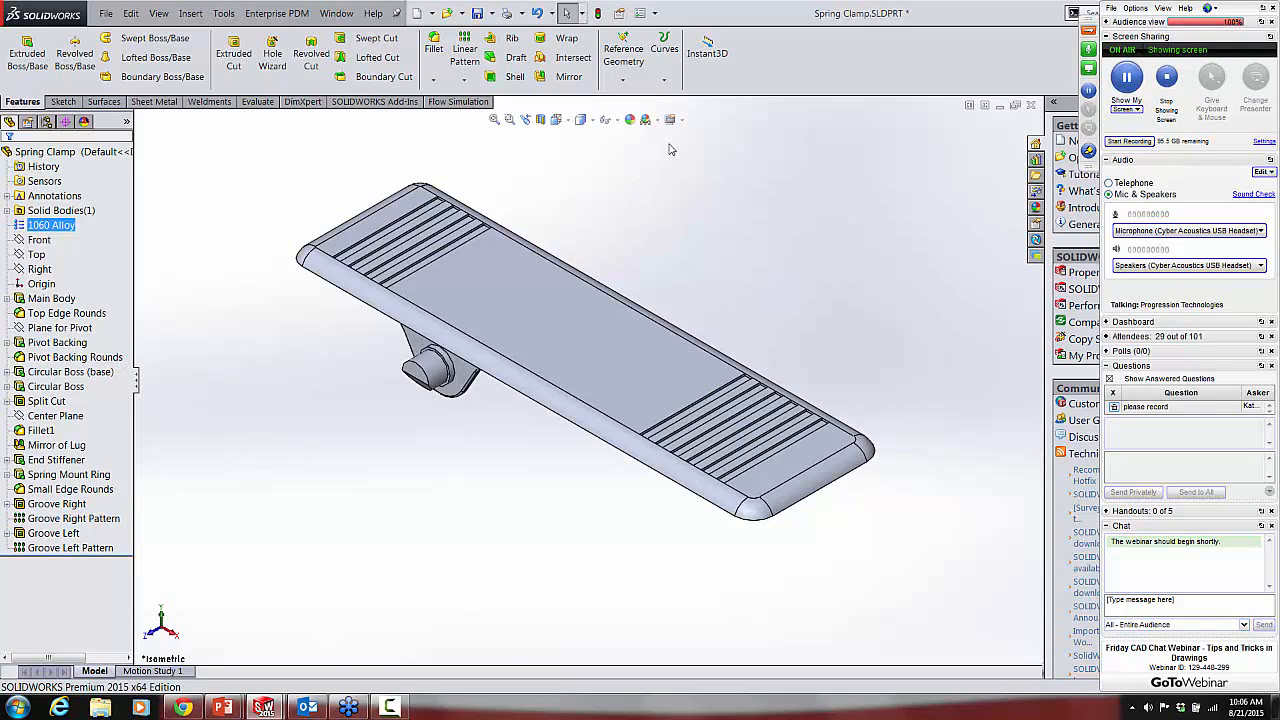
pyautogui.moveTo(654, 277); pyautogui.dragTo(662, 230, button='middle')
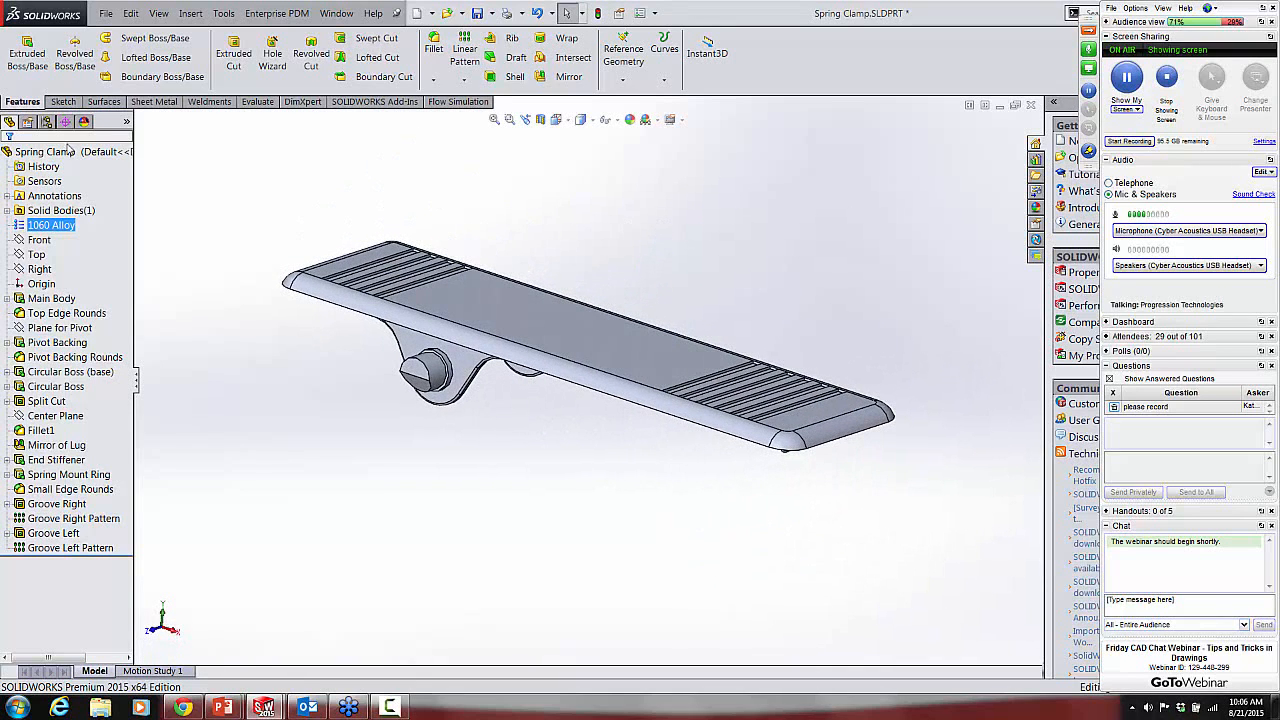
# Step: Activate the Simplified configuration and inspect the Small Edge Rounds feature in the part's feature list
pyautogui.click(47, 122)
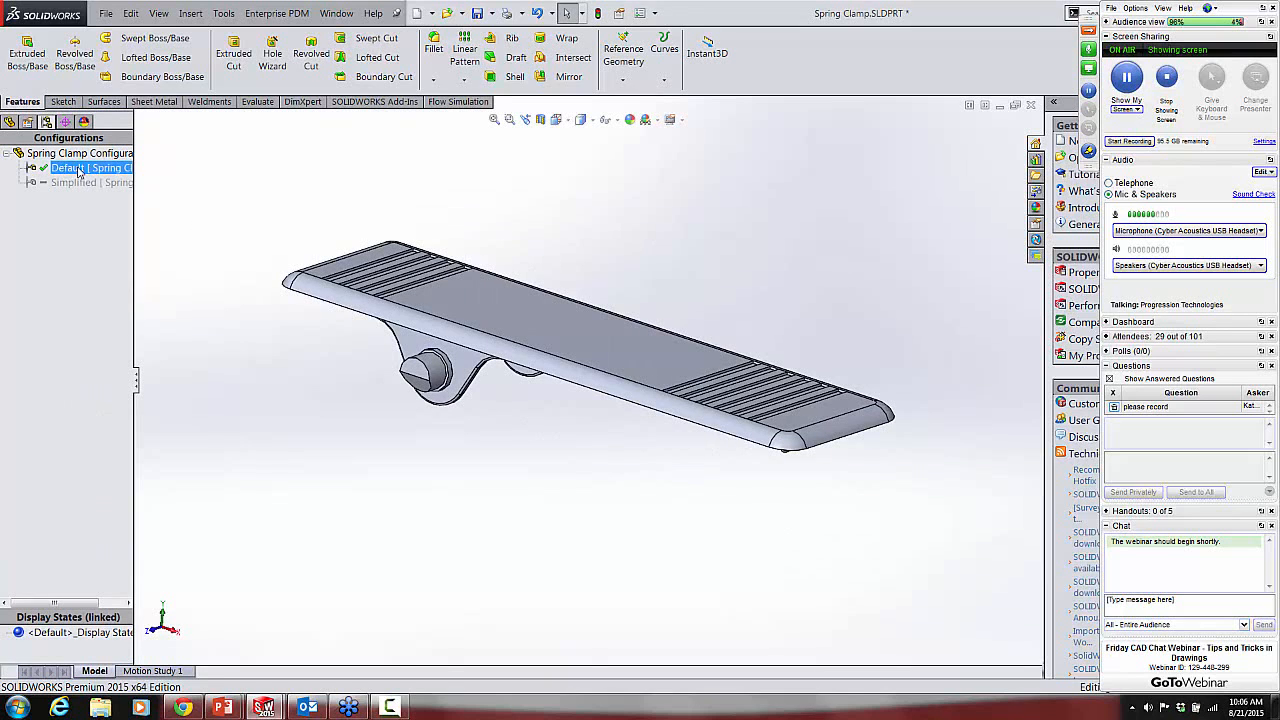
pyautogui.moveTo(423, 206); pyautogui.dragTo(685, 337, button='middle')
pyautogui.scroll(-4, 685, 337)
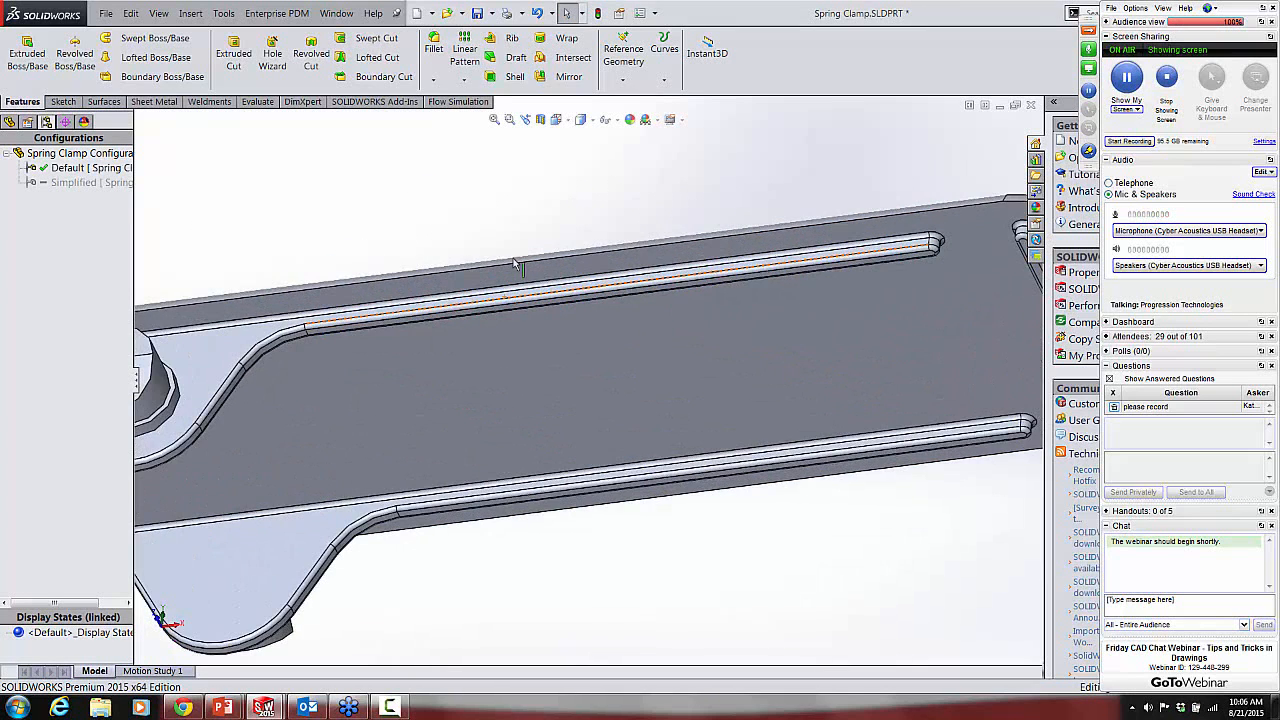
pyautogui.click(68, 183)
pyautogui.doubleClick(66, 184)
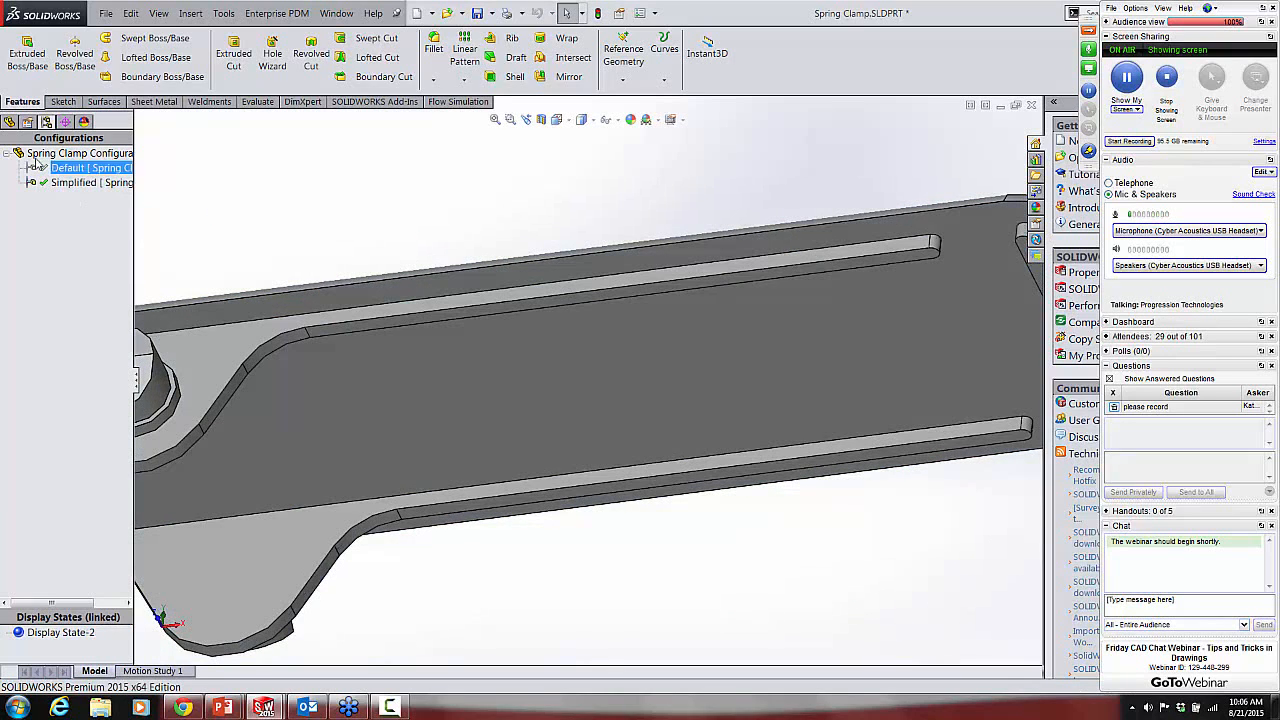
pyautogui.click(9, 121)
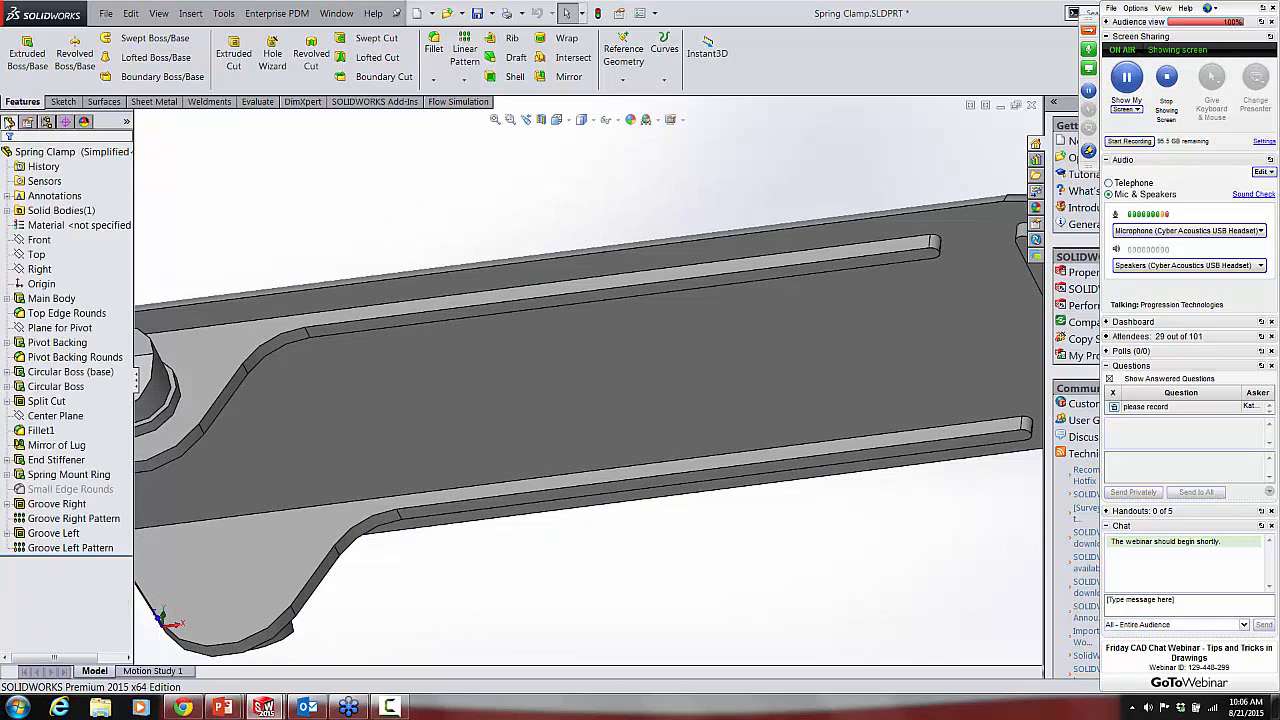
pyautogui.click(45, 490)
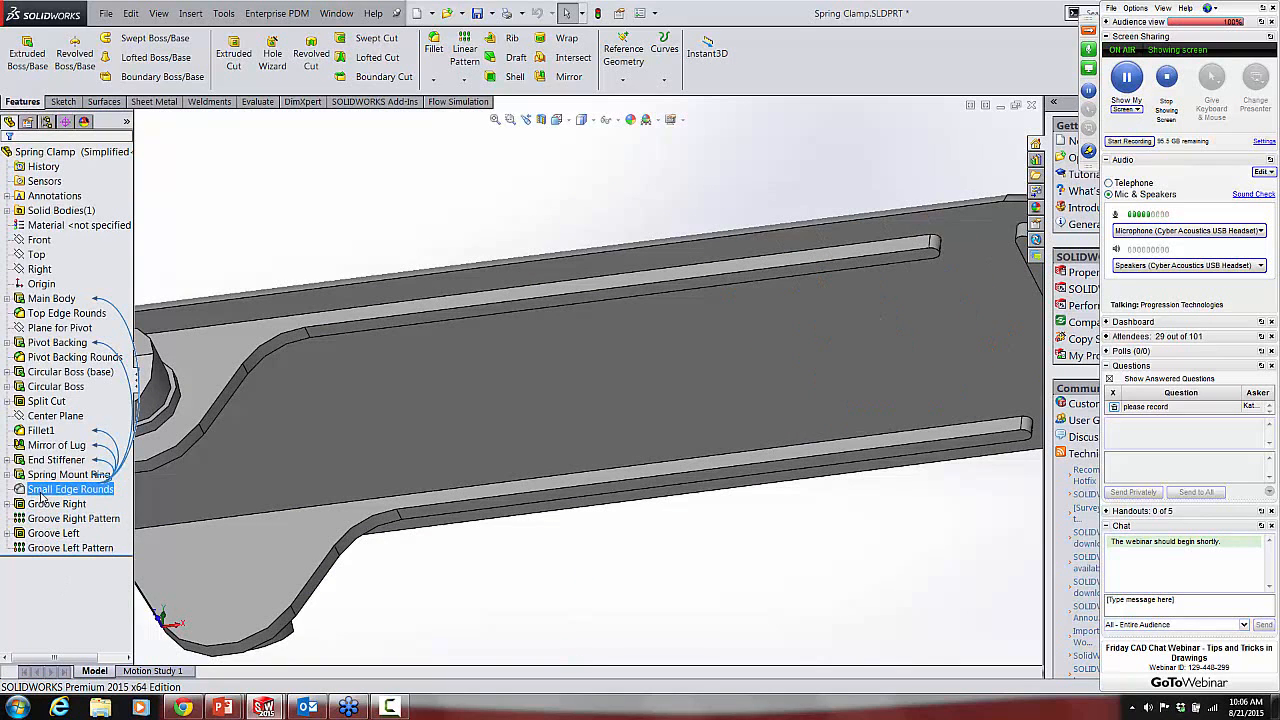
pyautogui.click(311, 238)
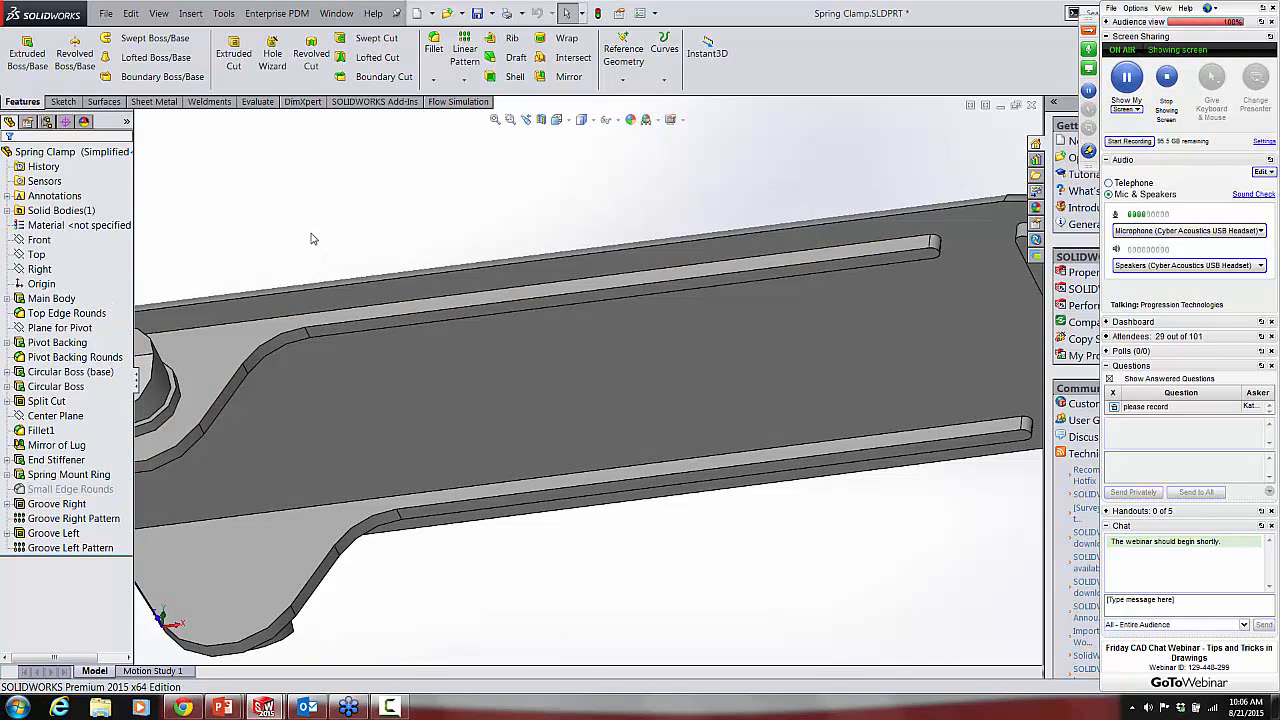
# Step: Reactivate the Default configuration of the Spring Clamp and show the whole part
pyautogui.click(46, 121)
pyautogui.click(78, 183)
pyautogui.doubleClick(82, 168)
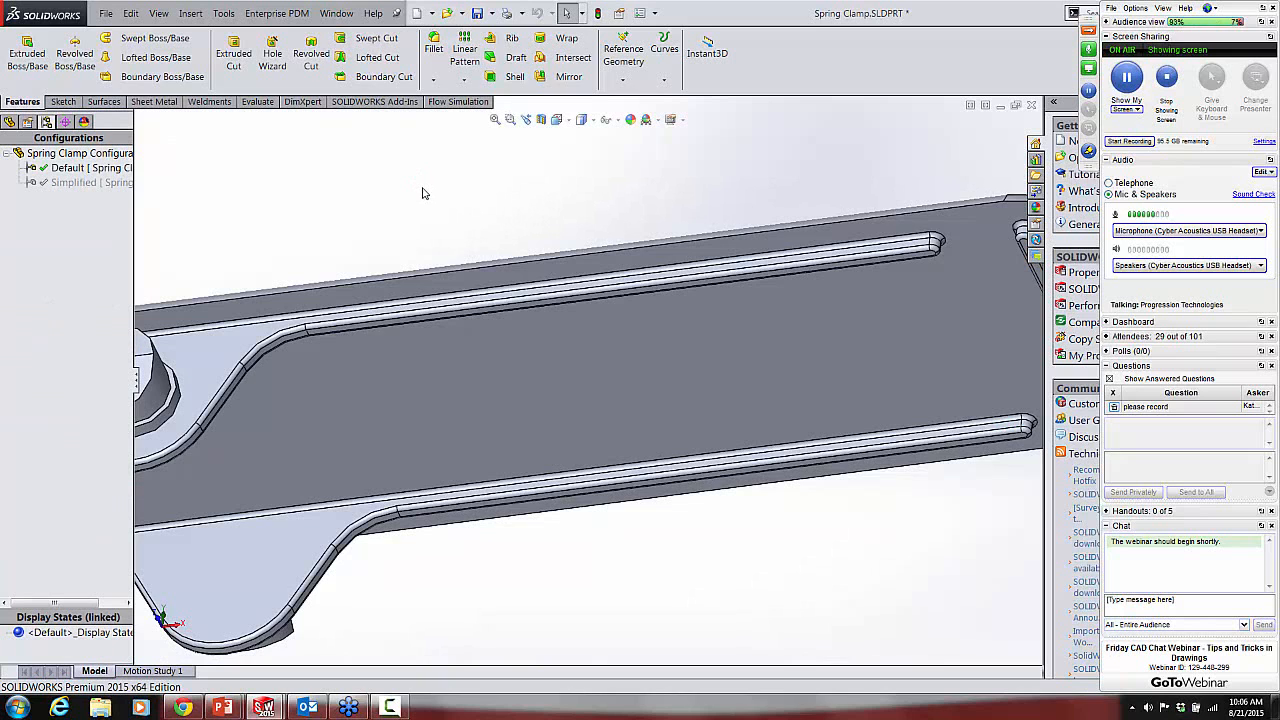
pyautogui.press('f')
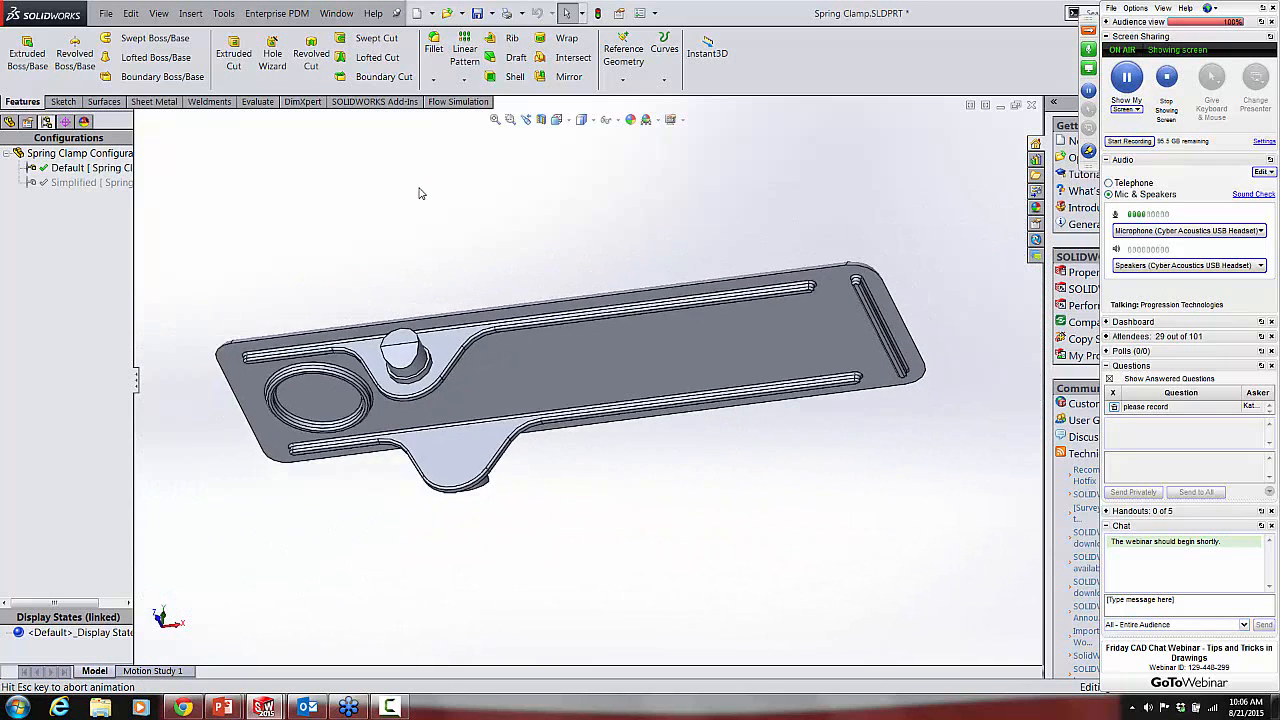
pyautogui.moveTo(460, 285)
pyautogui.mouseDown(button='middle')
pyautogui.moveTo(440, 299)
pyautogui.moveTo(440, 287)
pyautogui.mouseUp(button='middle')
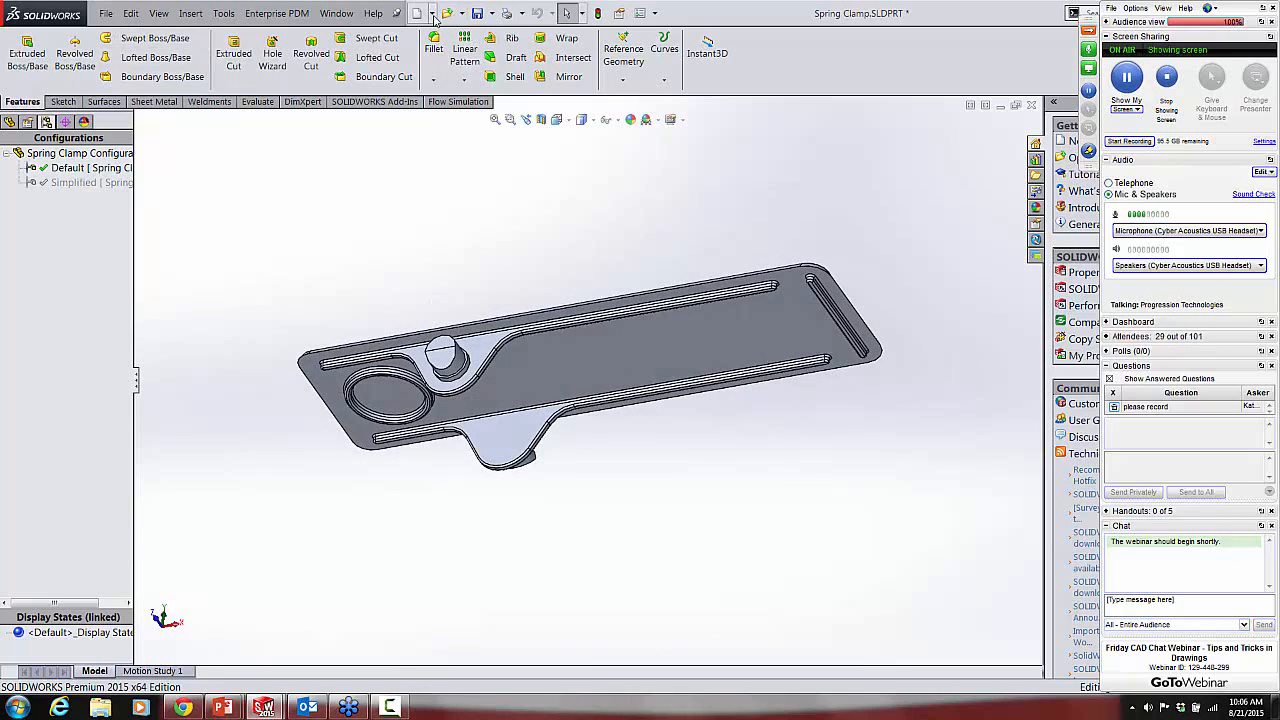
# Step: Create a new drawing from the Spring Clamp part using the C Ansi template
pyautogui.click(433, 16)
pyautogui.click(430, 52)
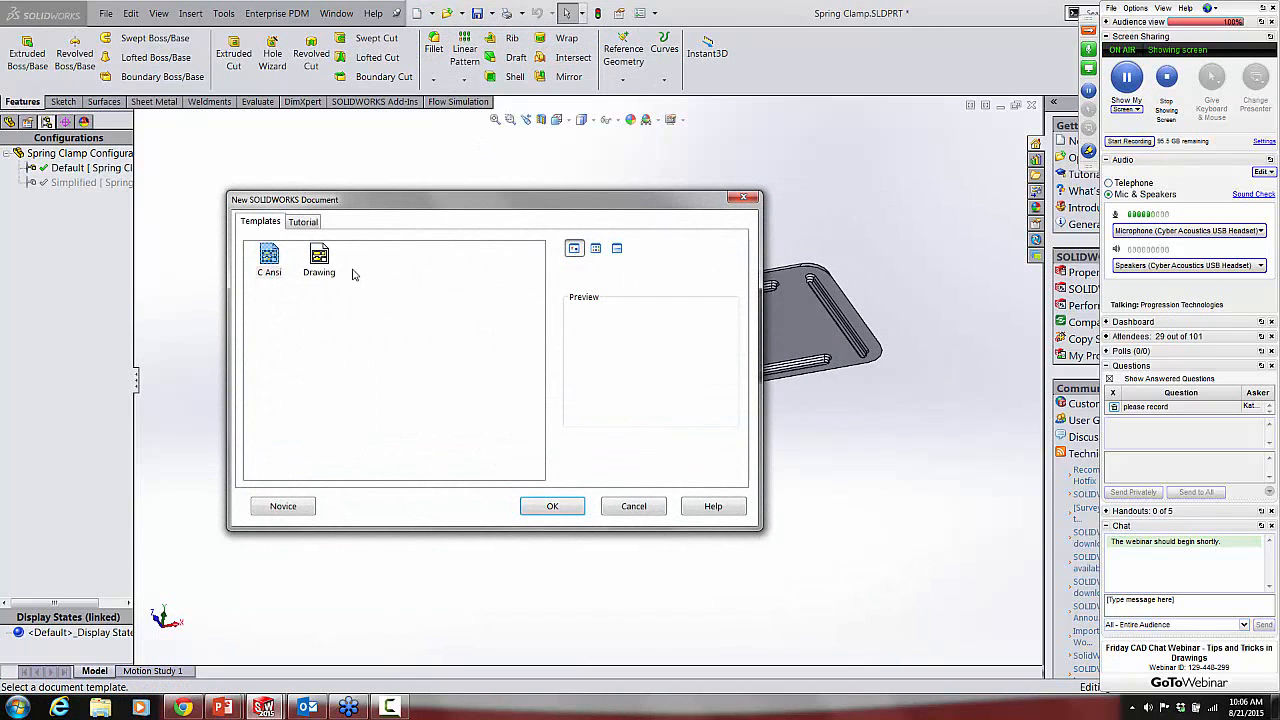
pyautogui.click(270, 262)
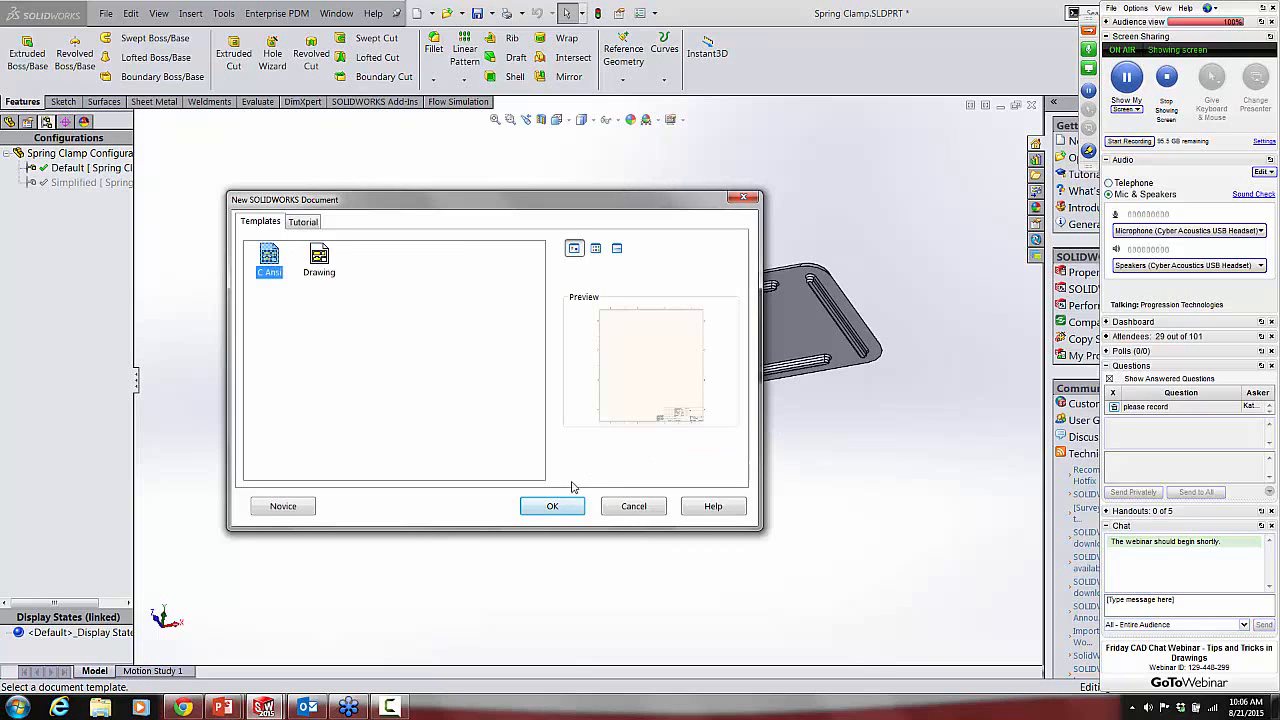
pyautogui.click(553, 506)
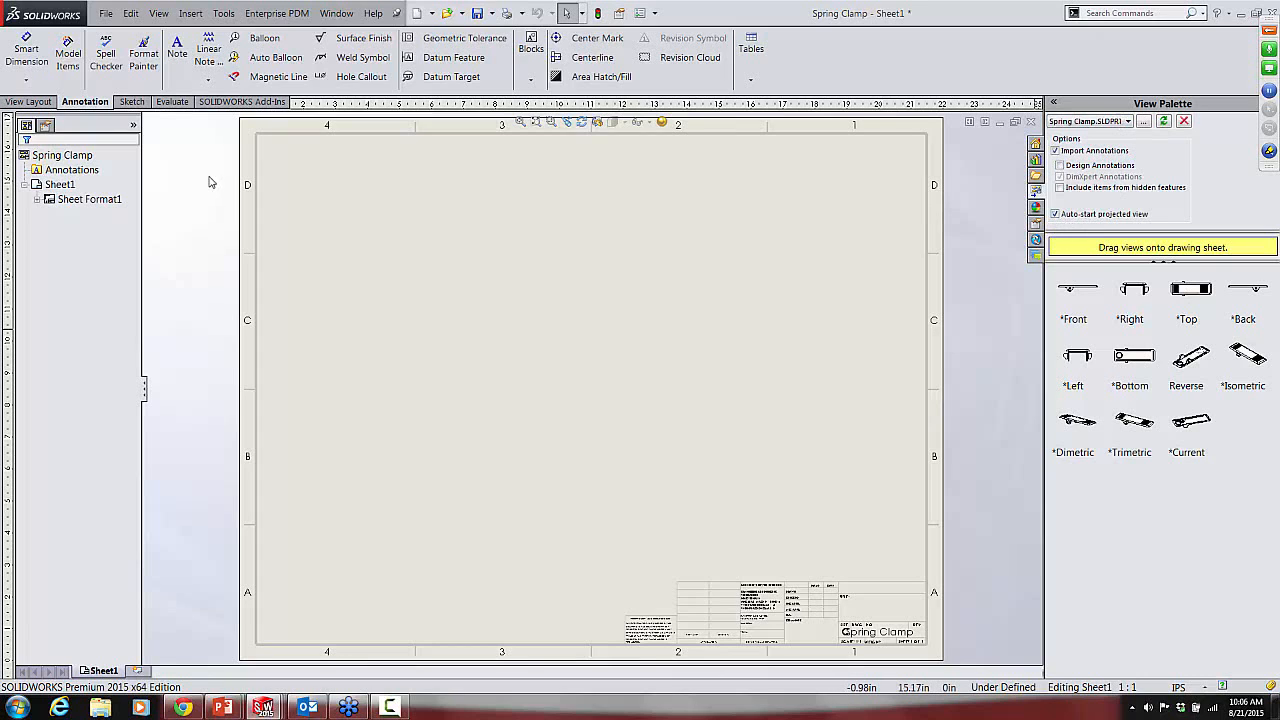
# Step: Insert the standard three views of the Spring Clamp part in its Default configuration on the sheet
pyautogui.click(28, 102)
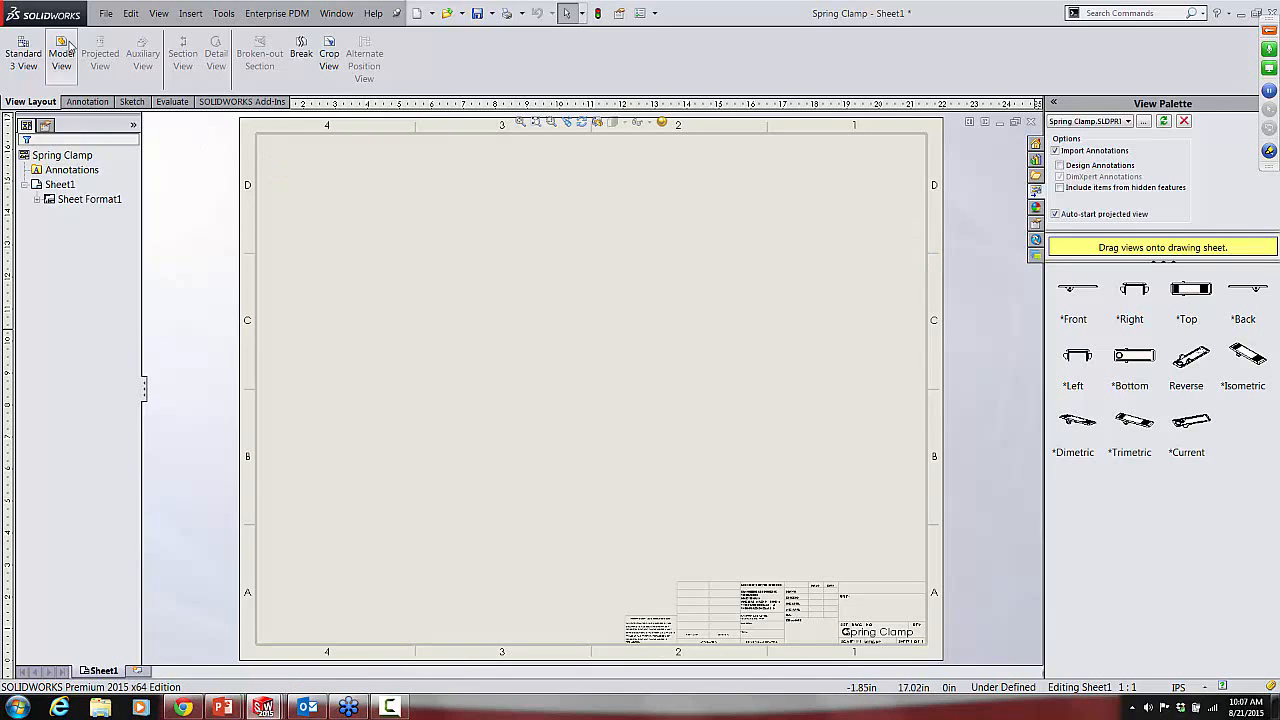
pyautogui.click(20, 55)
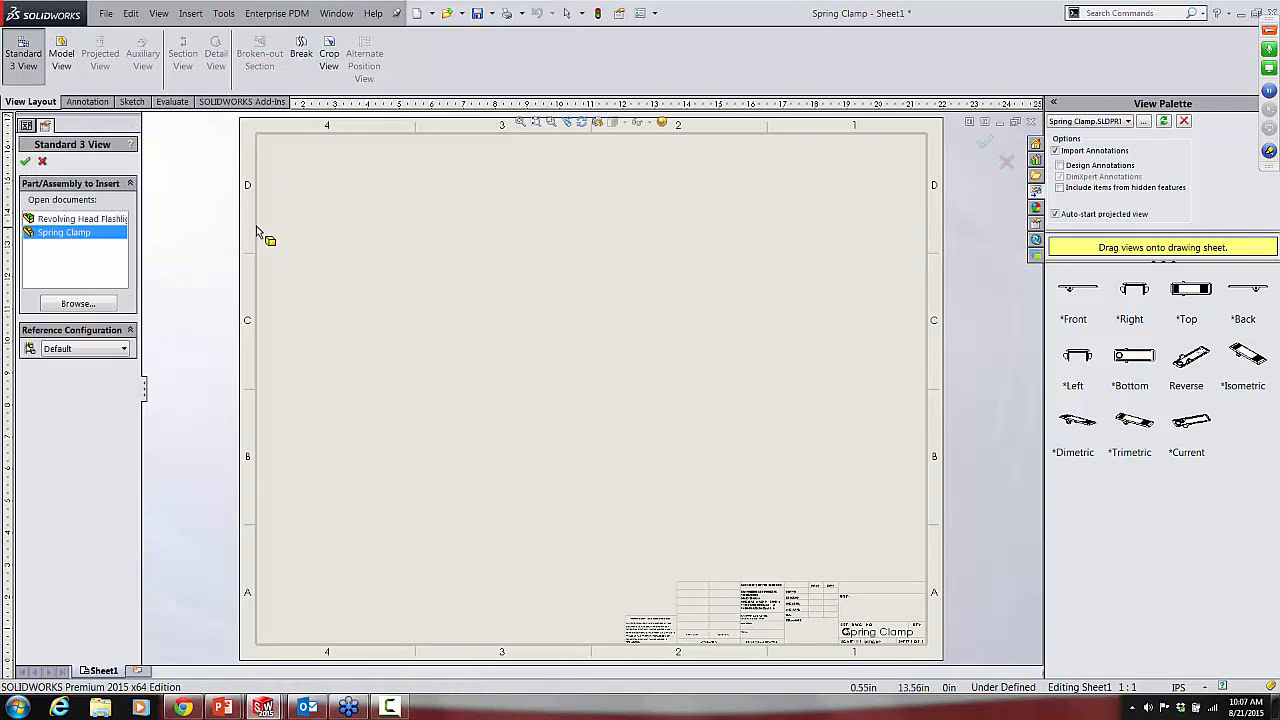
pyautogui.moveTo(70, 230); pyautogui.dragTo(312, 180)
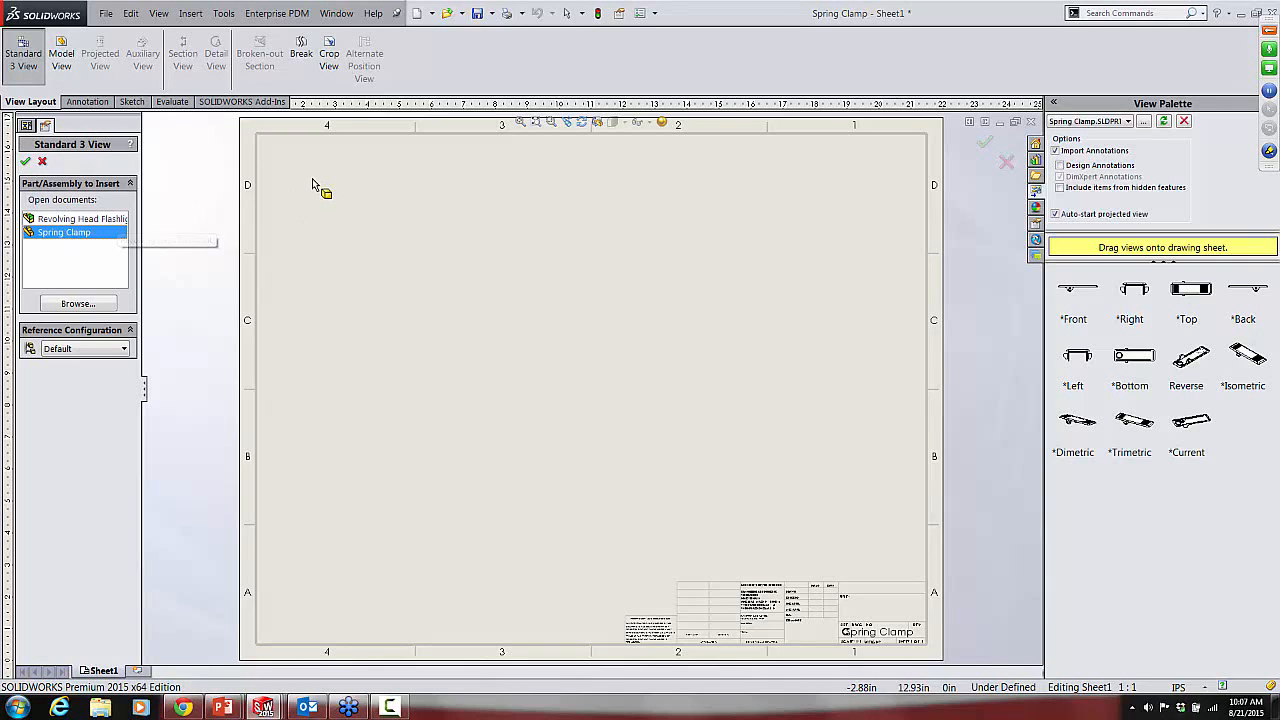
pyautogui.click(24, 163)
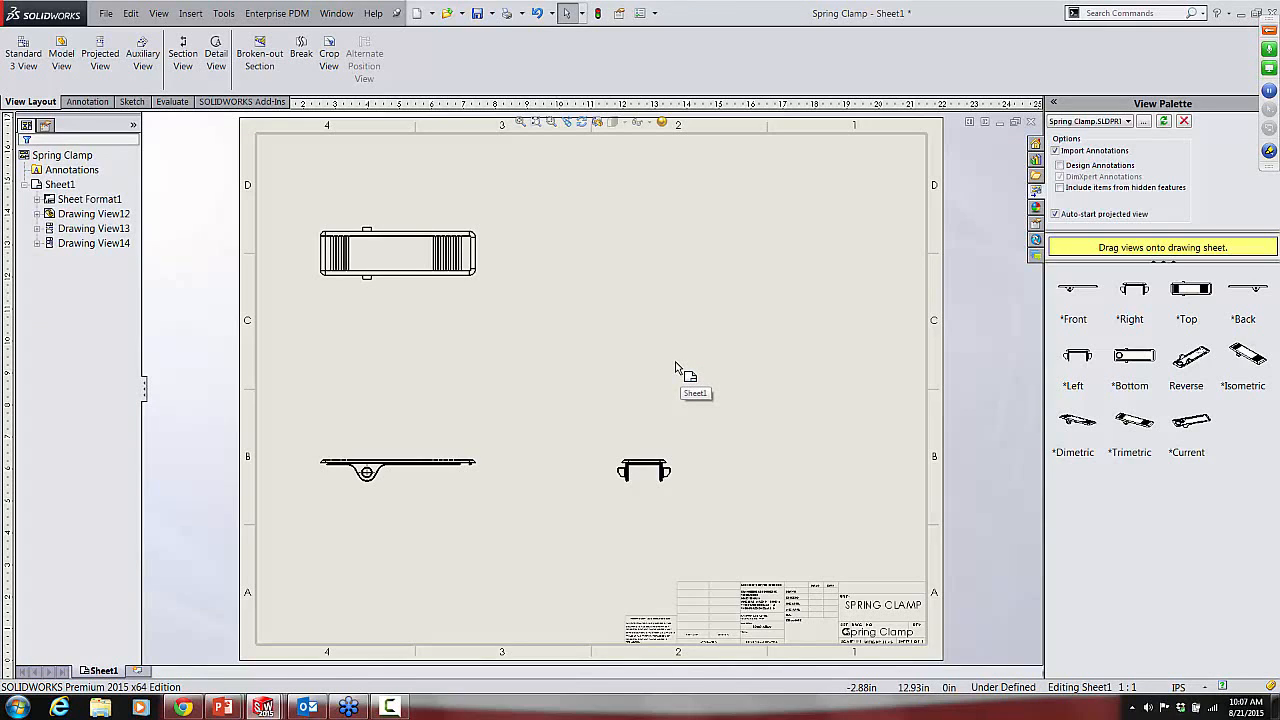
# Step: Insert a Spring Clamp model view in the Reverse orientation, Default configuration, and place it beside the right-side view above the title block
pyautogui.click(92, 52)
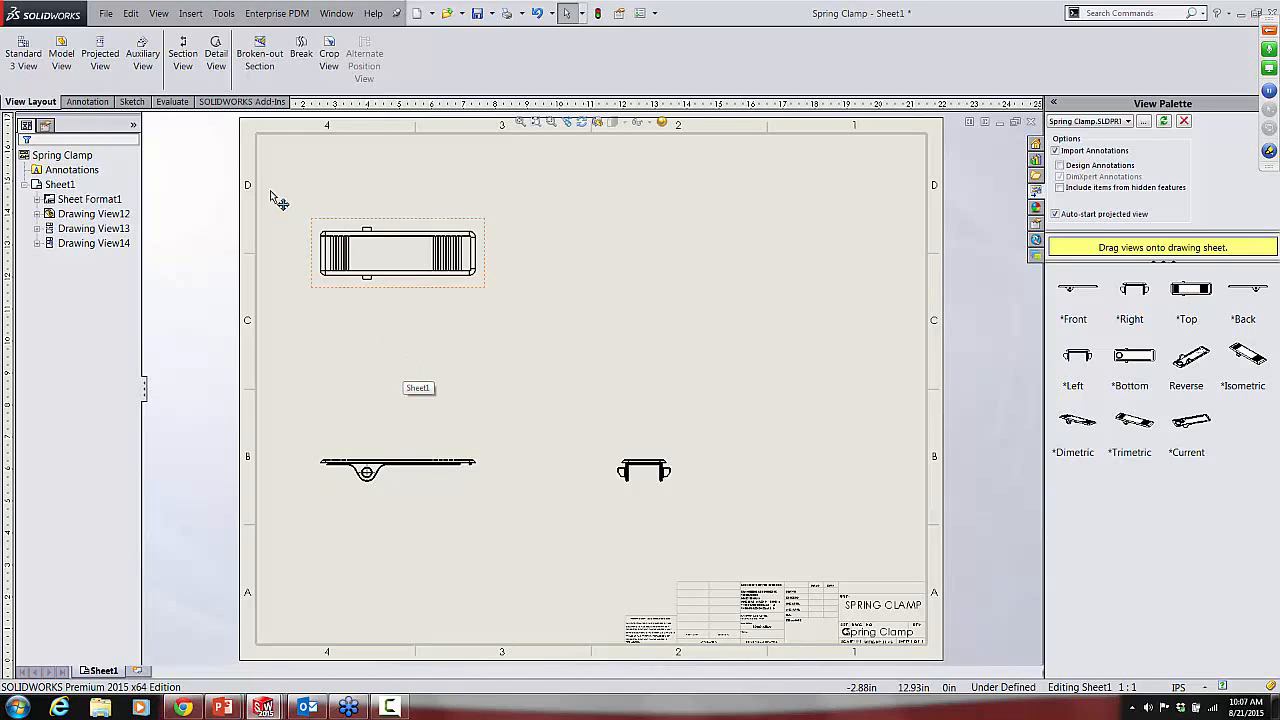
pyautogui.click(66, 64)
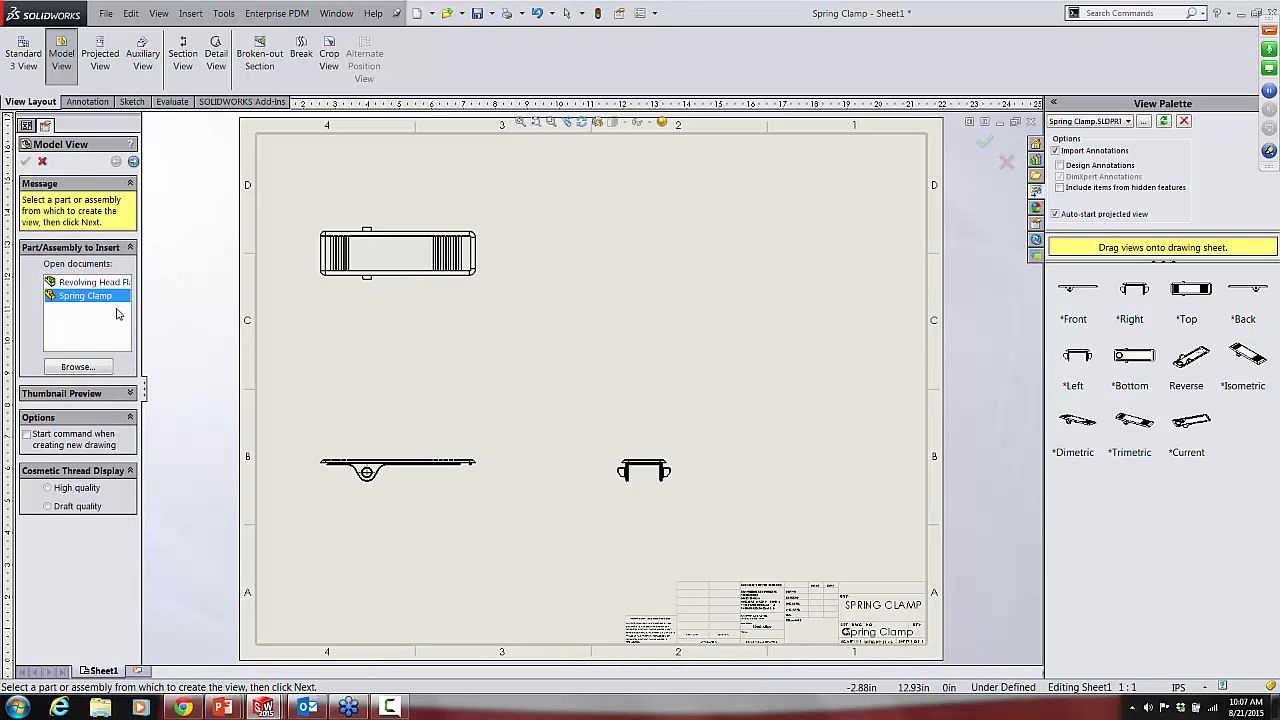
pyautogui.click(133, 161)
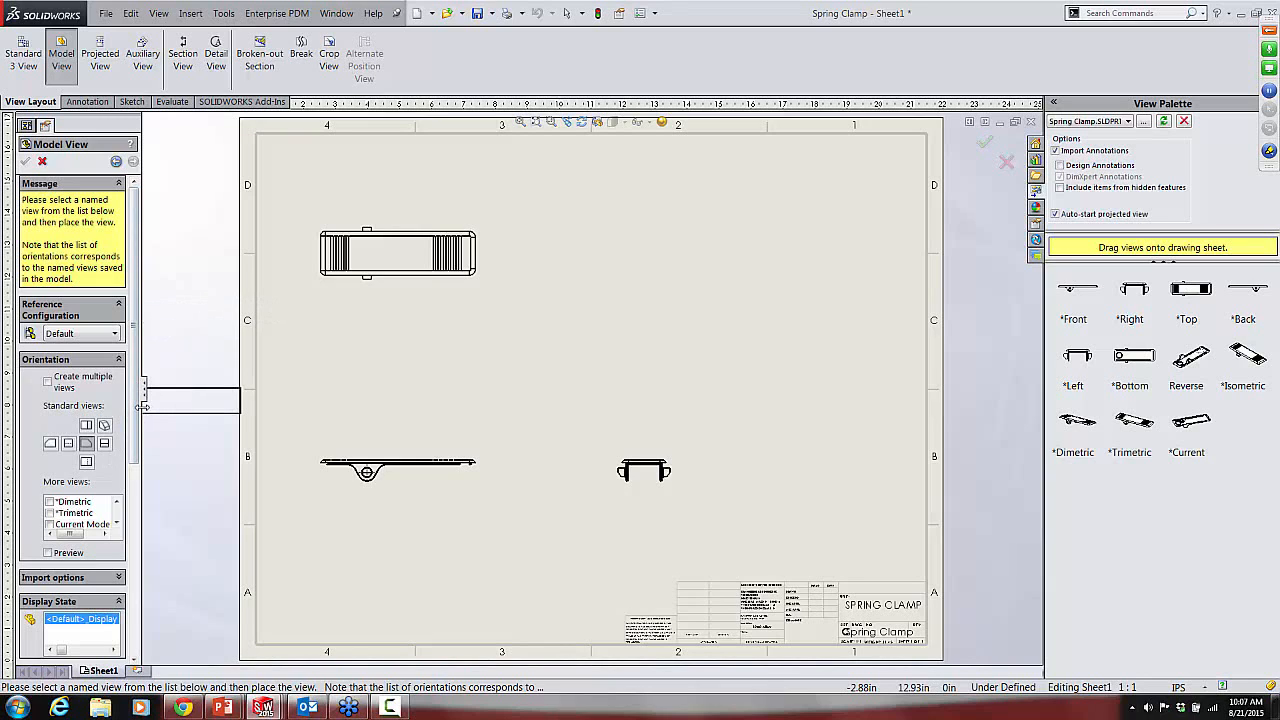
pyautogui.moveTo(154, 409); pyautogui.dragTo(220, 418)
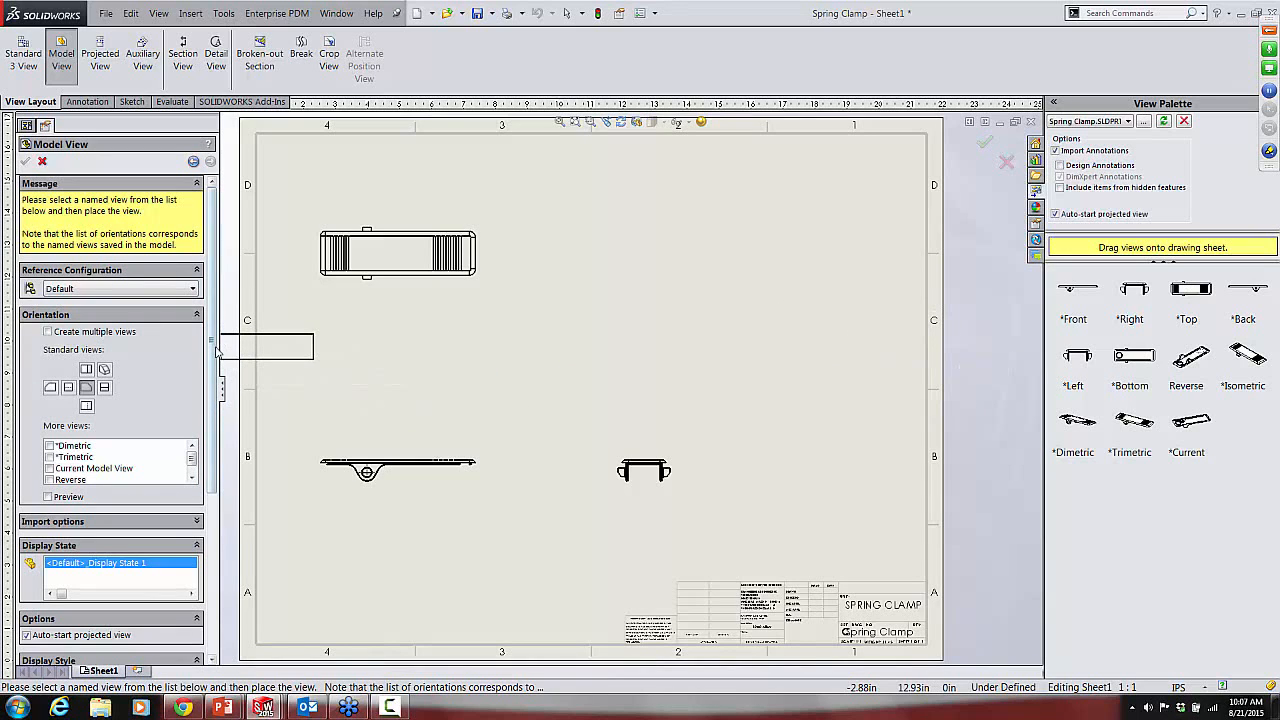
pyautogui.scroll(-1, 215, 365)
pyautogui.scroll(-1, 217, 385)
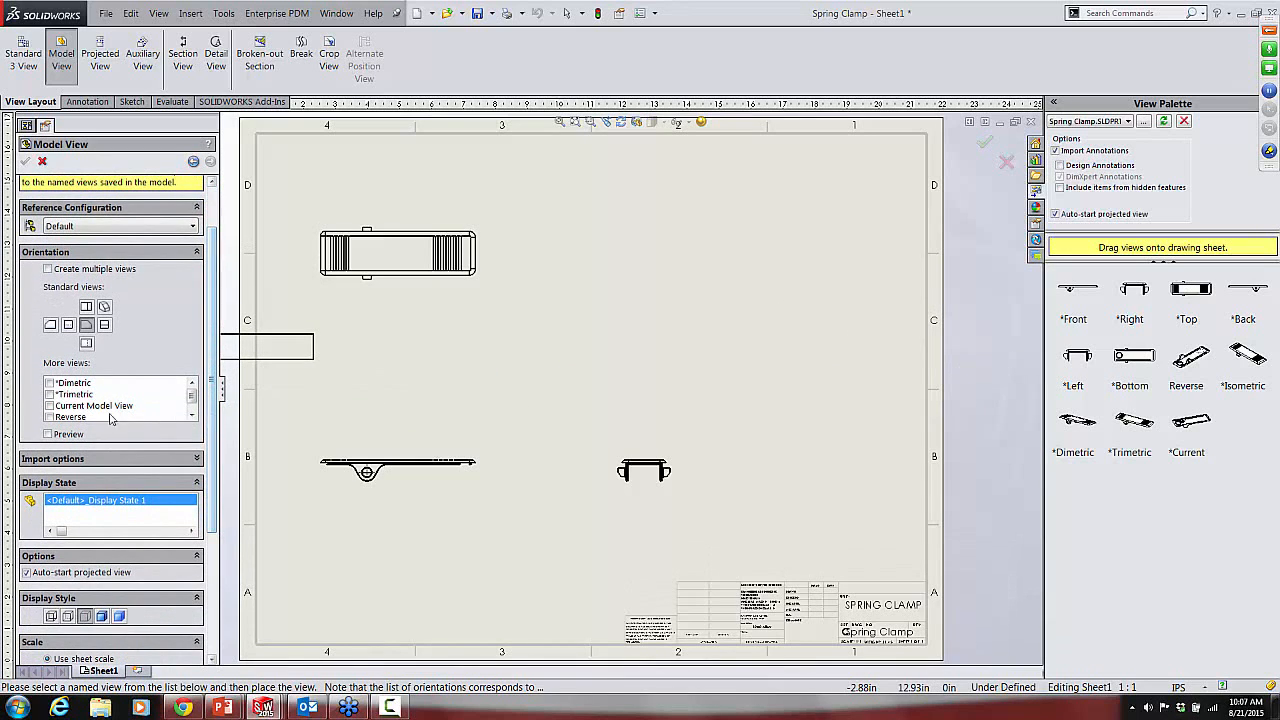
pyautogui.click(49, 418)
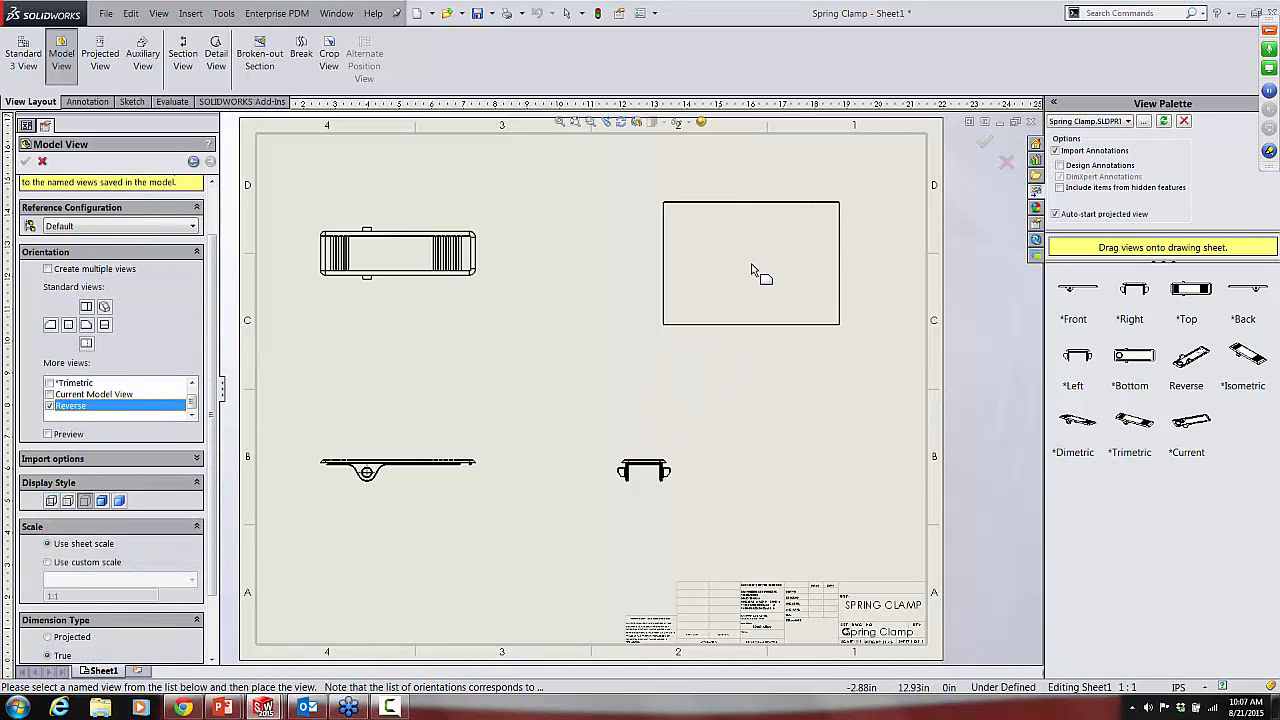
pyautogui.click(752, 270)
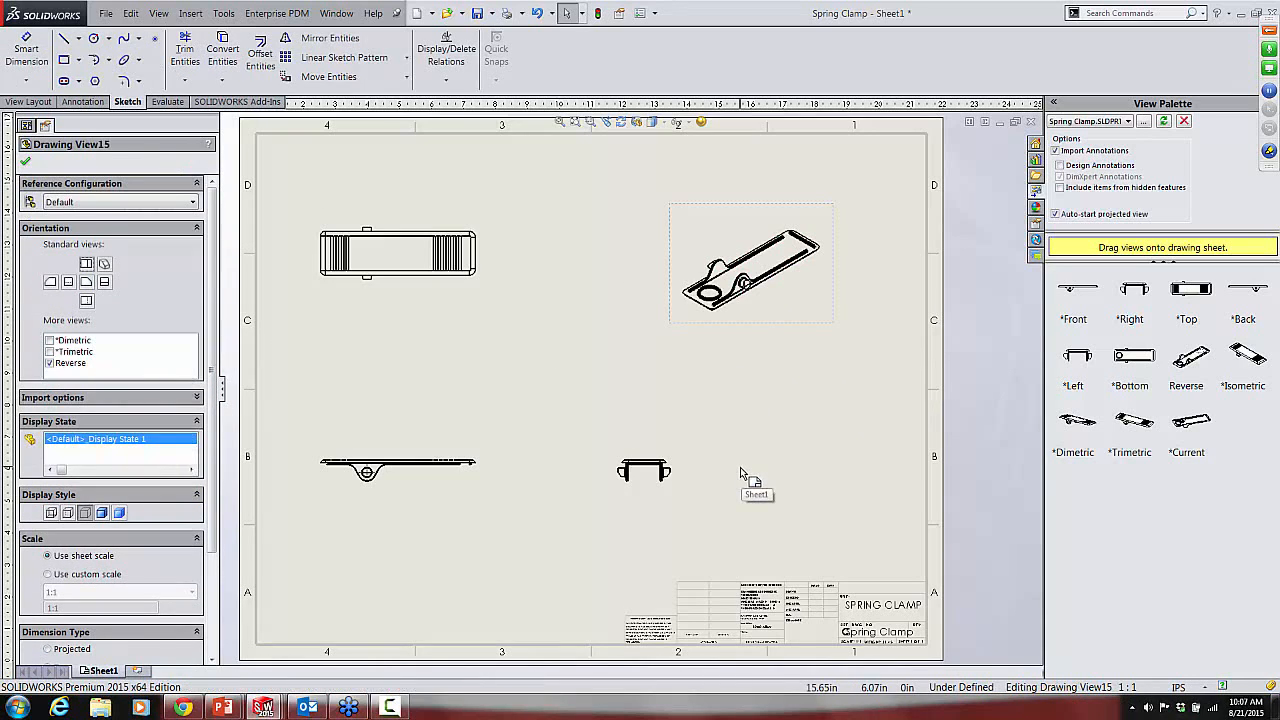
pyautogui.click(739, 465)
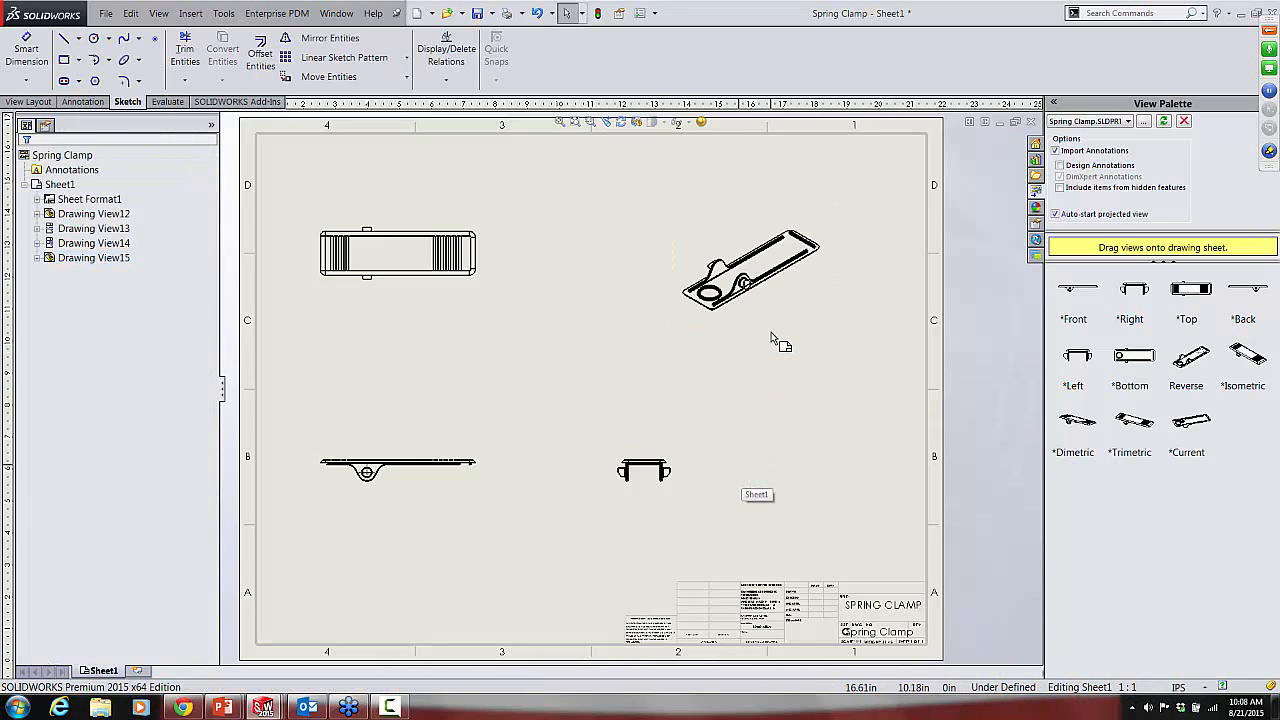
pyautogui.moveTo(780, 335); pyautogui.dragTo(826, 535)
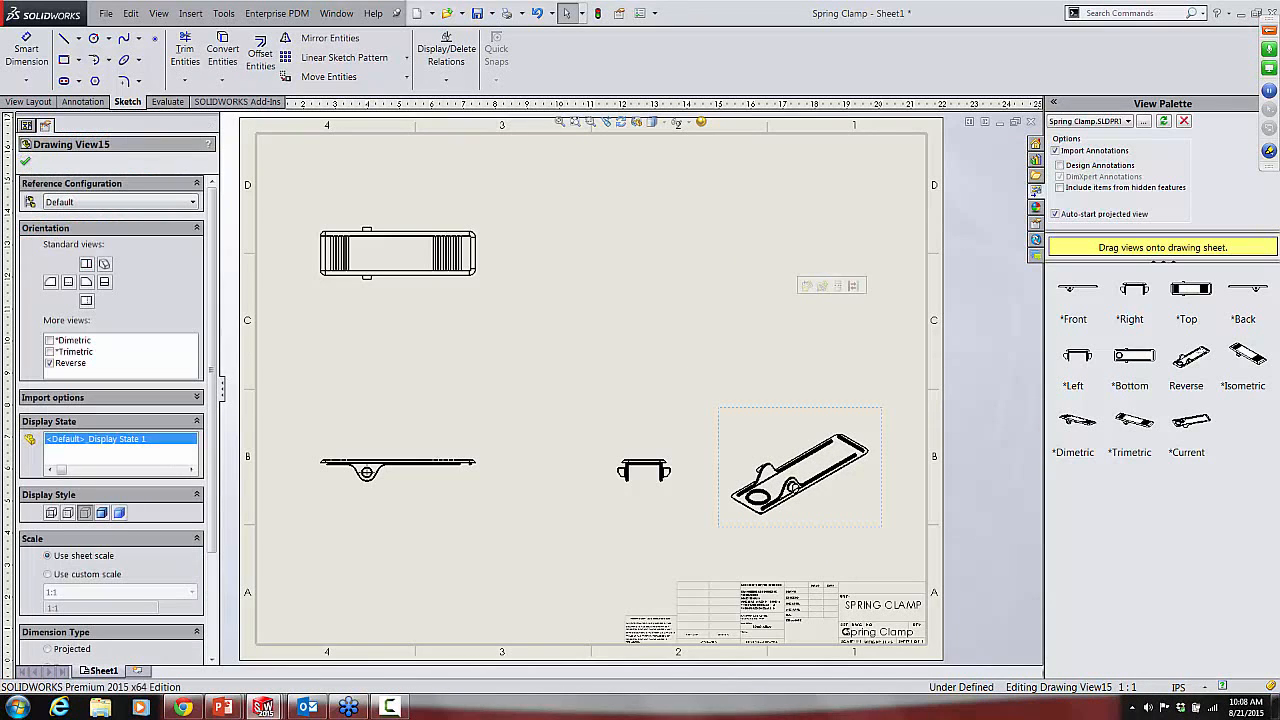
# Step: Switch to the Spring Clamp part and orient it at an angle showing the grooved top face and side pin
pyautogui.click(337, 13)
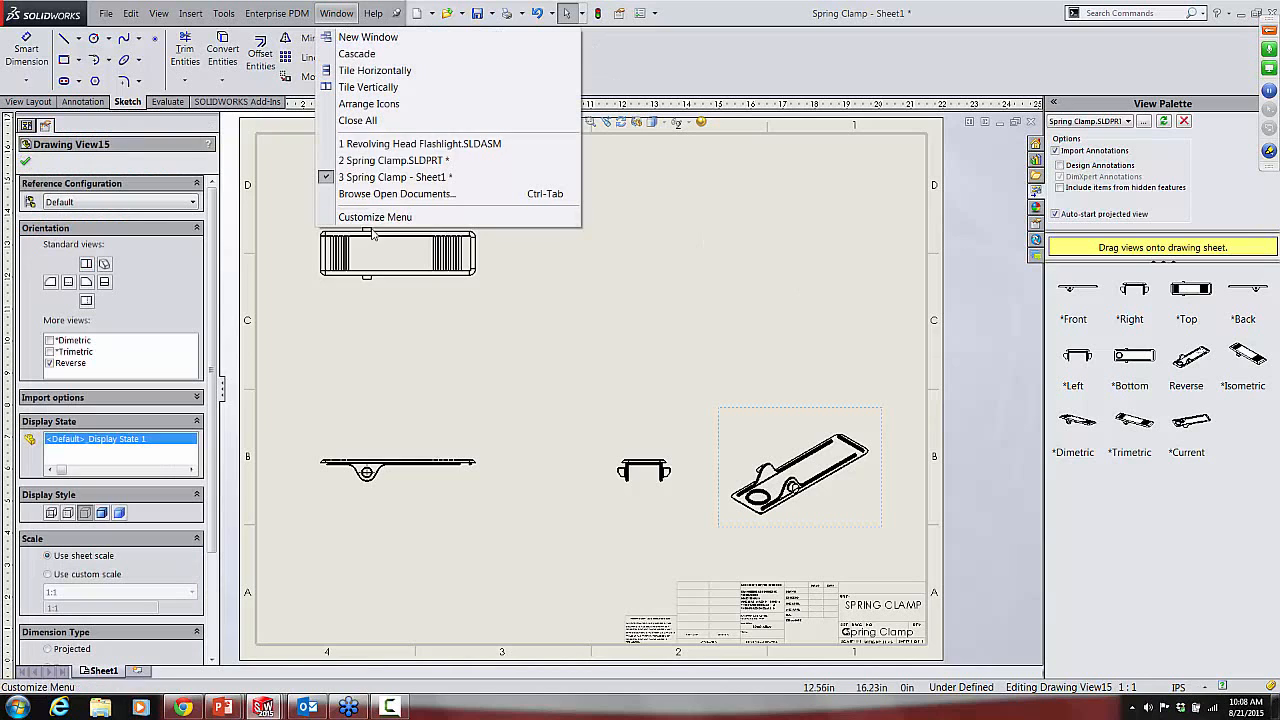
pyautogui.moveTo(379, 167)
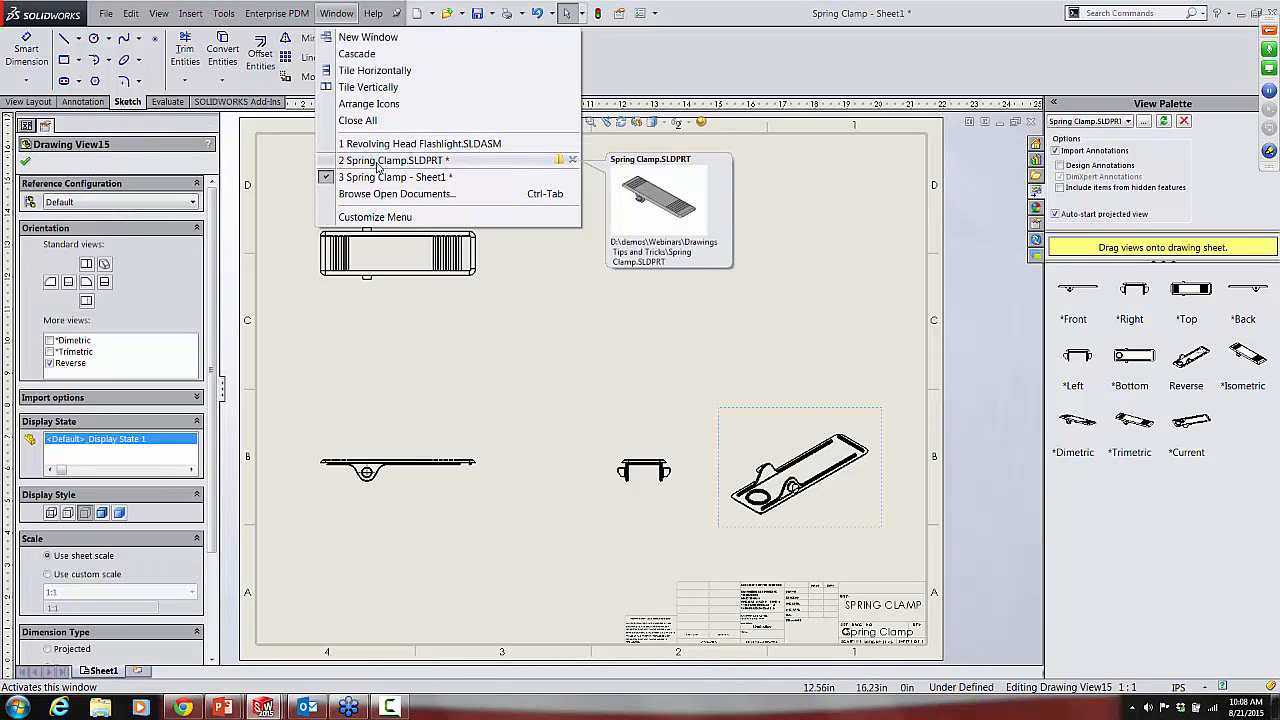
pyautogui.click(379, 162)
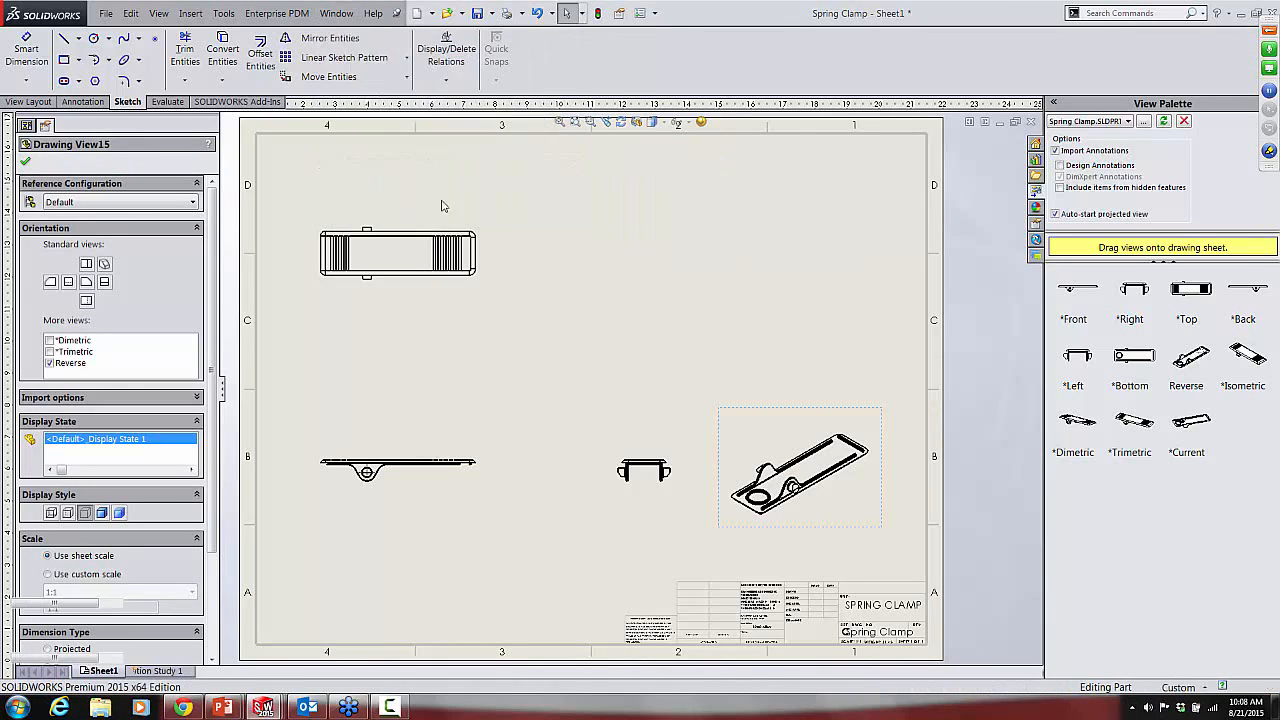
pyautogui.moveTo(548, 227); pyautogui.dragTo(593, 410, button='middle')
pyautogui.scroll(-3, 593, 410)
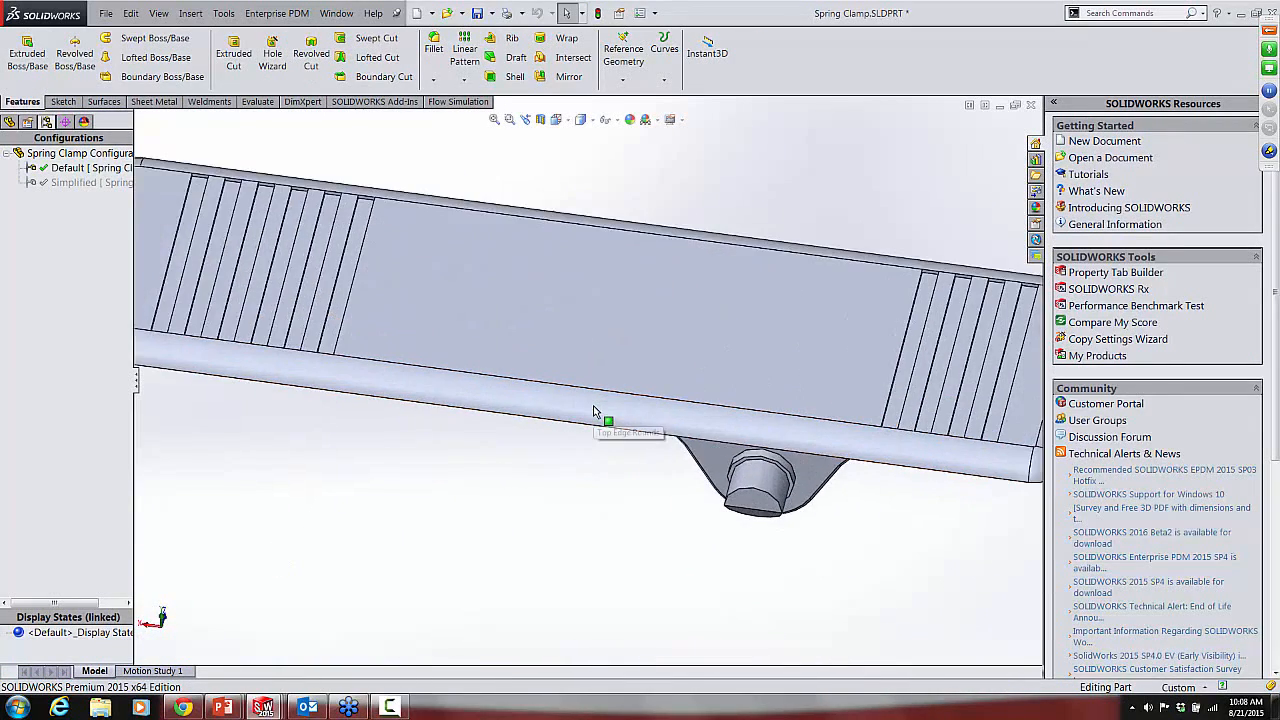
pyautogui.scroll(4, 600, 414)
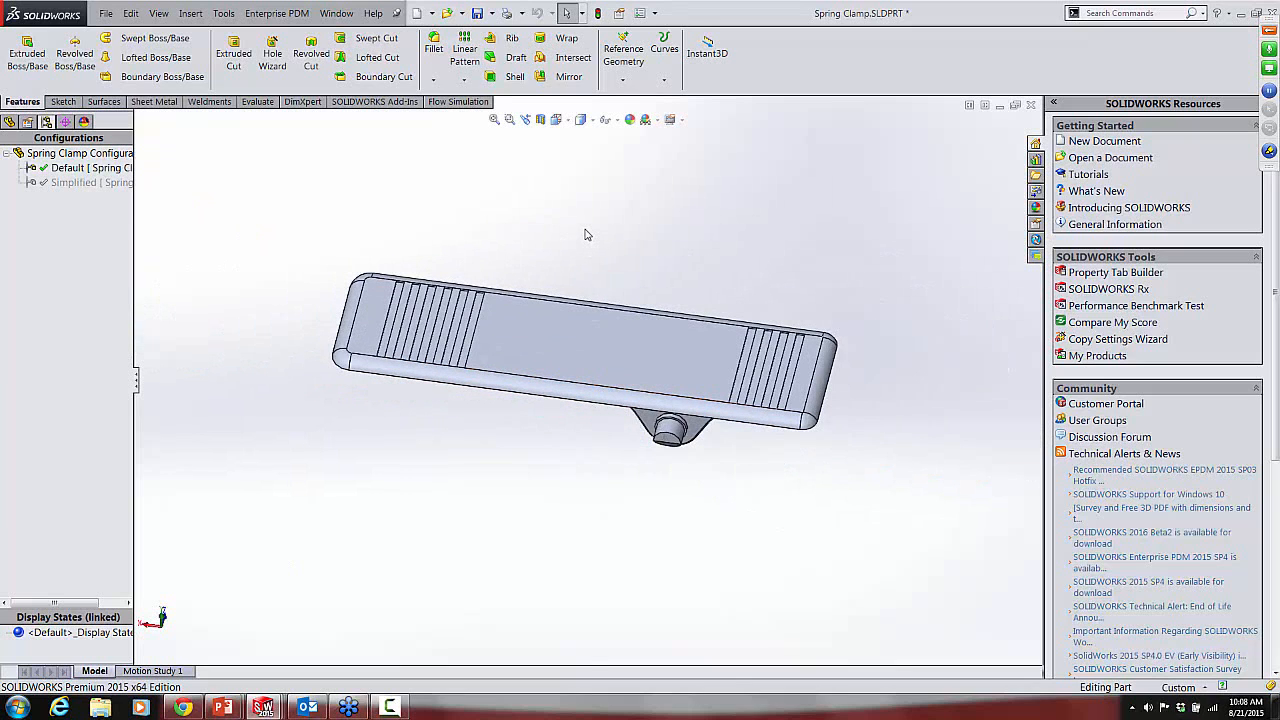
# Step: Save the part's current orientation as a named view called "my view"
pyautogui.press('space')
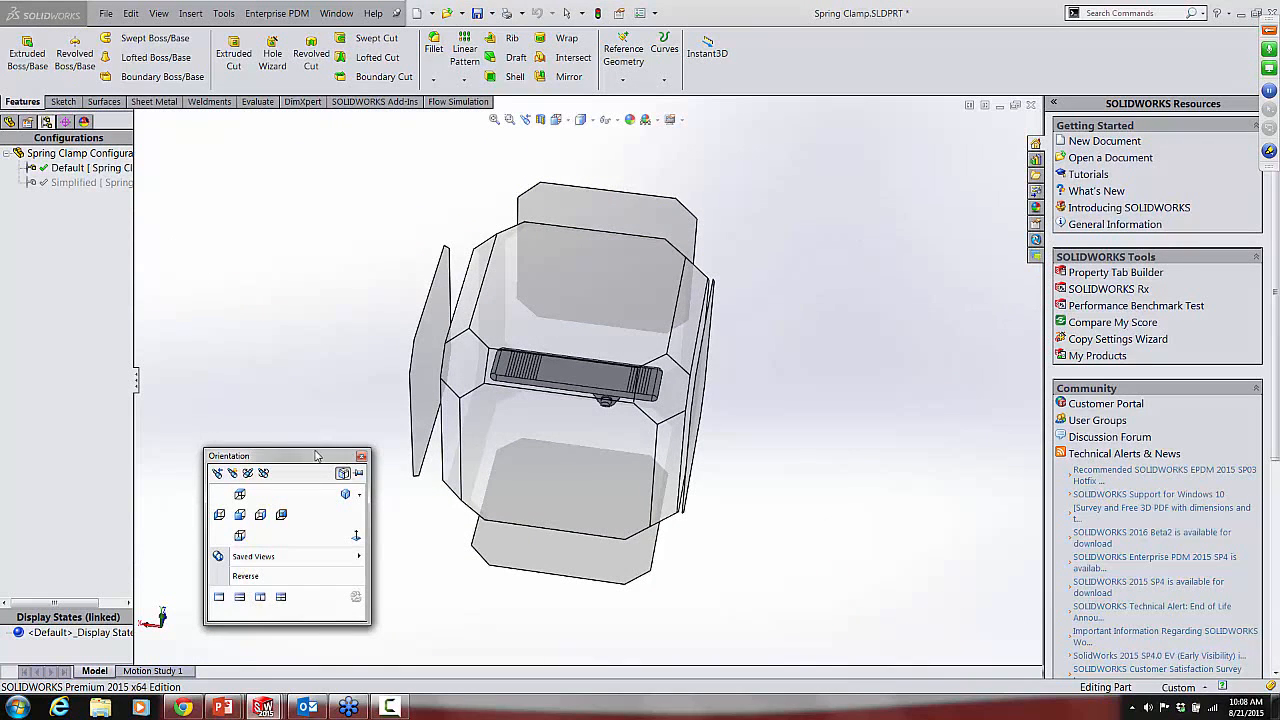
pyautogui.moveTo(310, 464); pyautogui.dragTo(319, 305)
pyautogui.moveTo(563, 380)
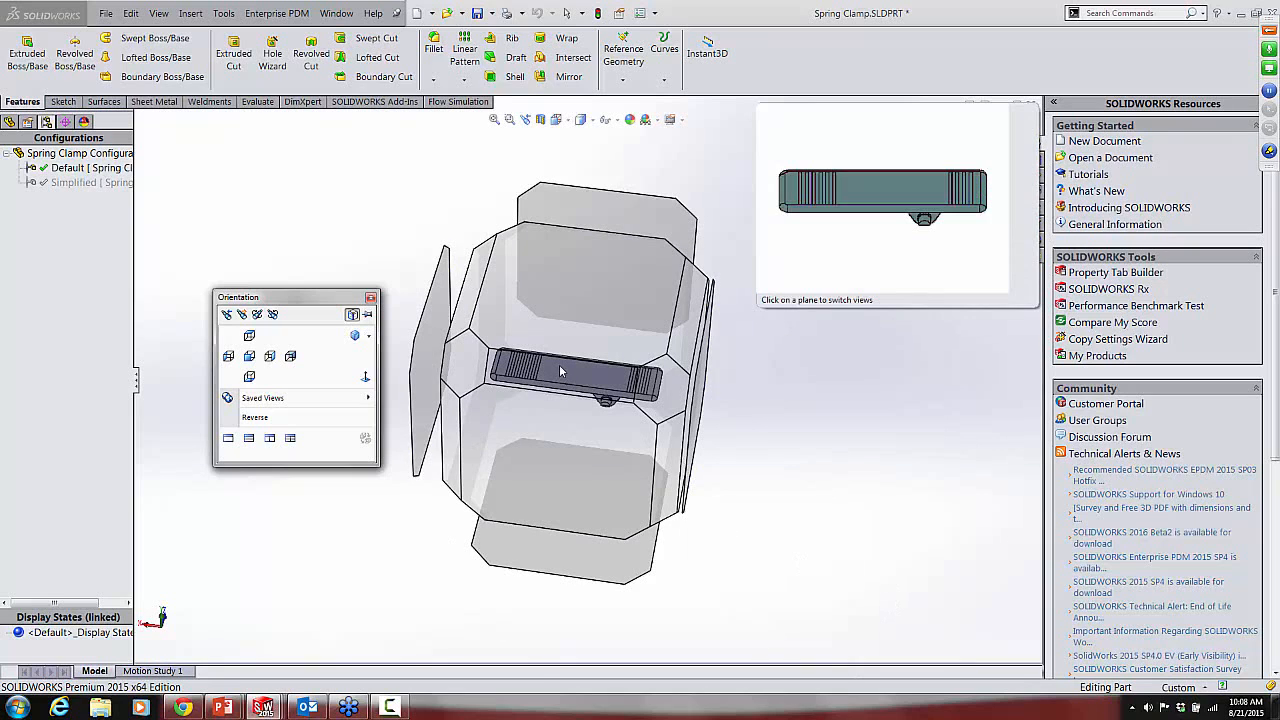
pyautogui.click(242, 316)
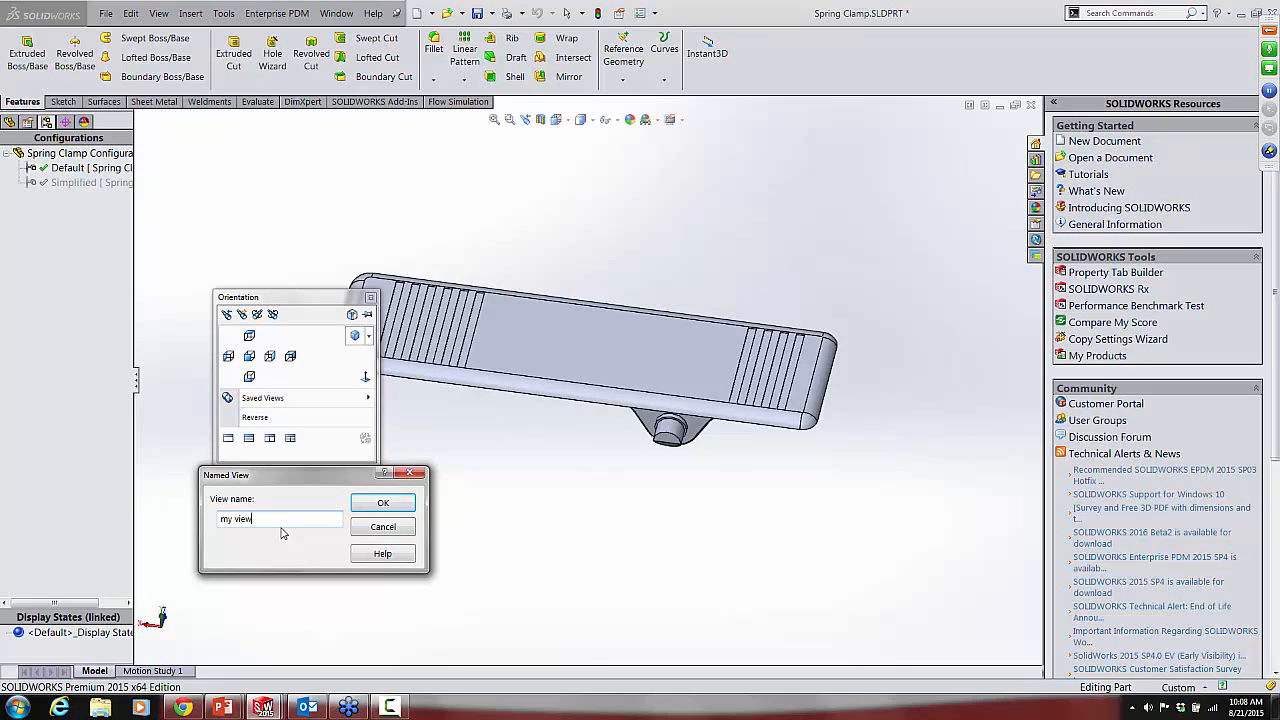
pyautogui.click(383, 503)
pyautogui.click(565, 524)
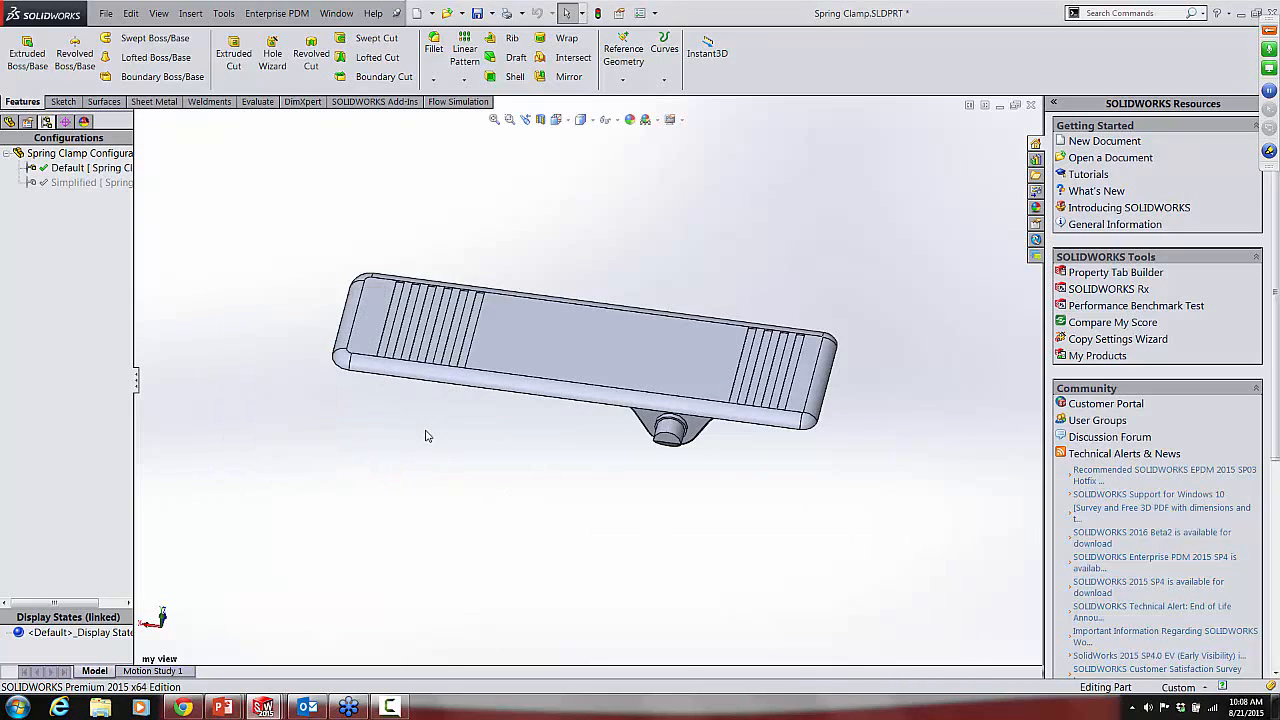
# Step: Rotate the part to its underside and restore the saved "my view" orientation
pyautogui.moveTo(529, 595); pyautogui.dragTo(507, 473, button='middle')
pyautogui.press('f')
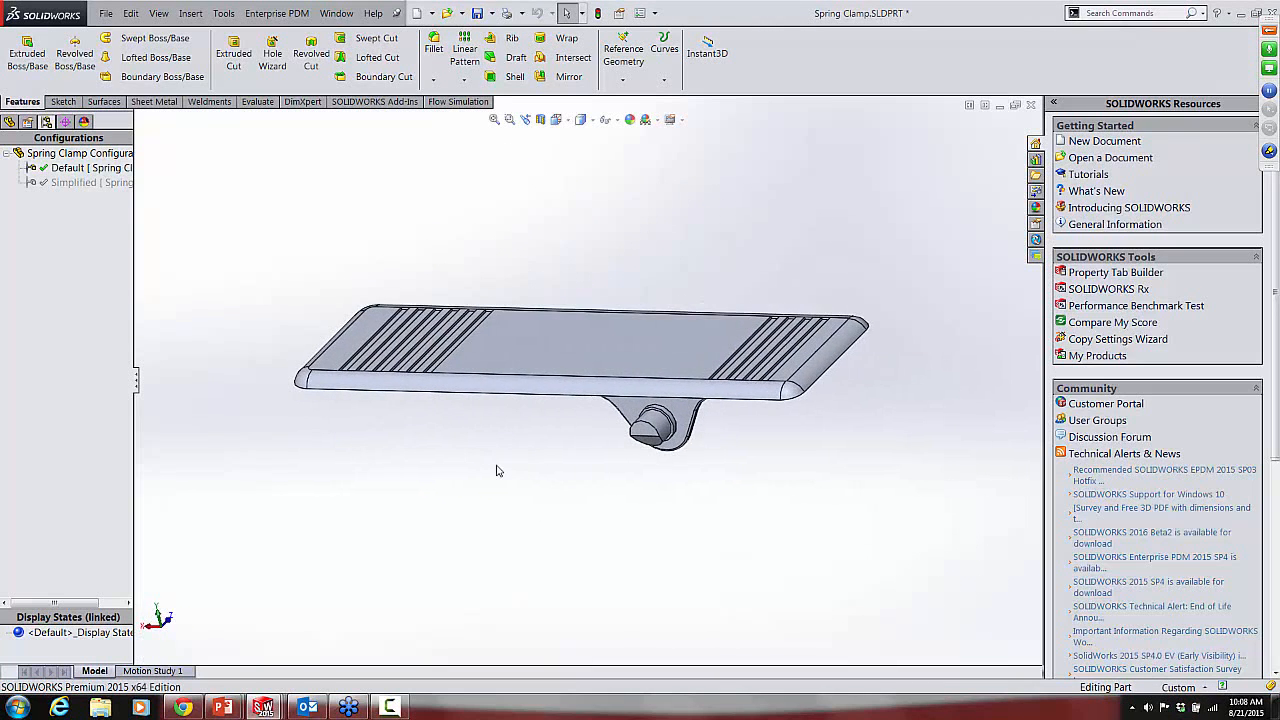
pyautogui.moveTo(605, 472); pyautogui.dragTo(625, 247, button='middle')
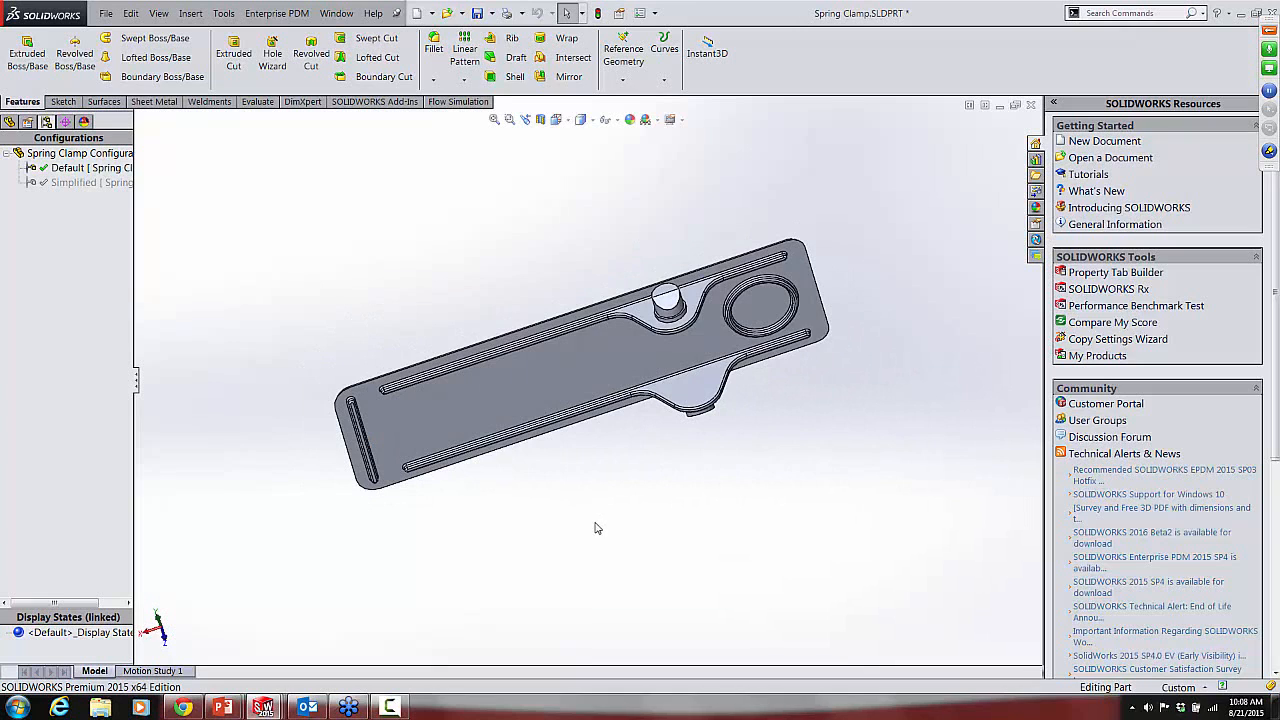
pyautogui.press('space')
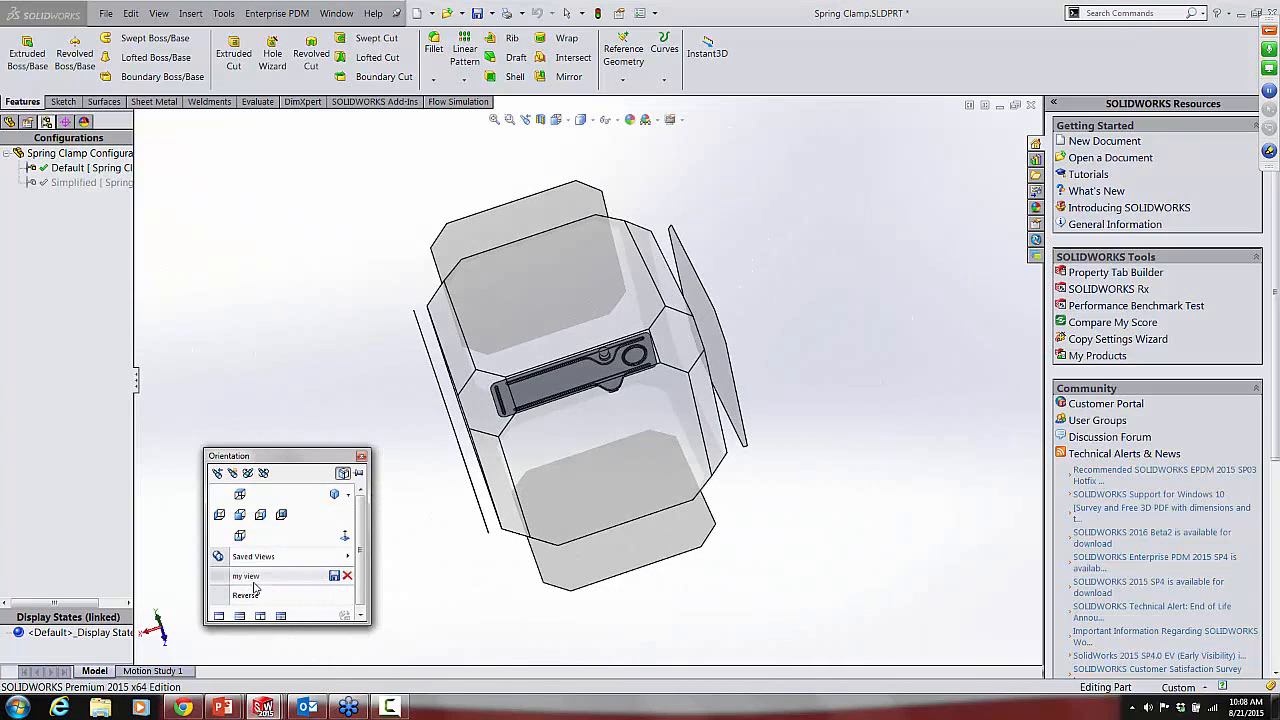
pyautogui.click(249, 578)
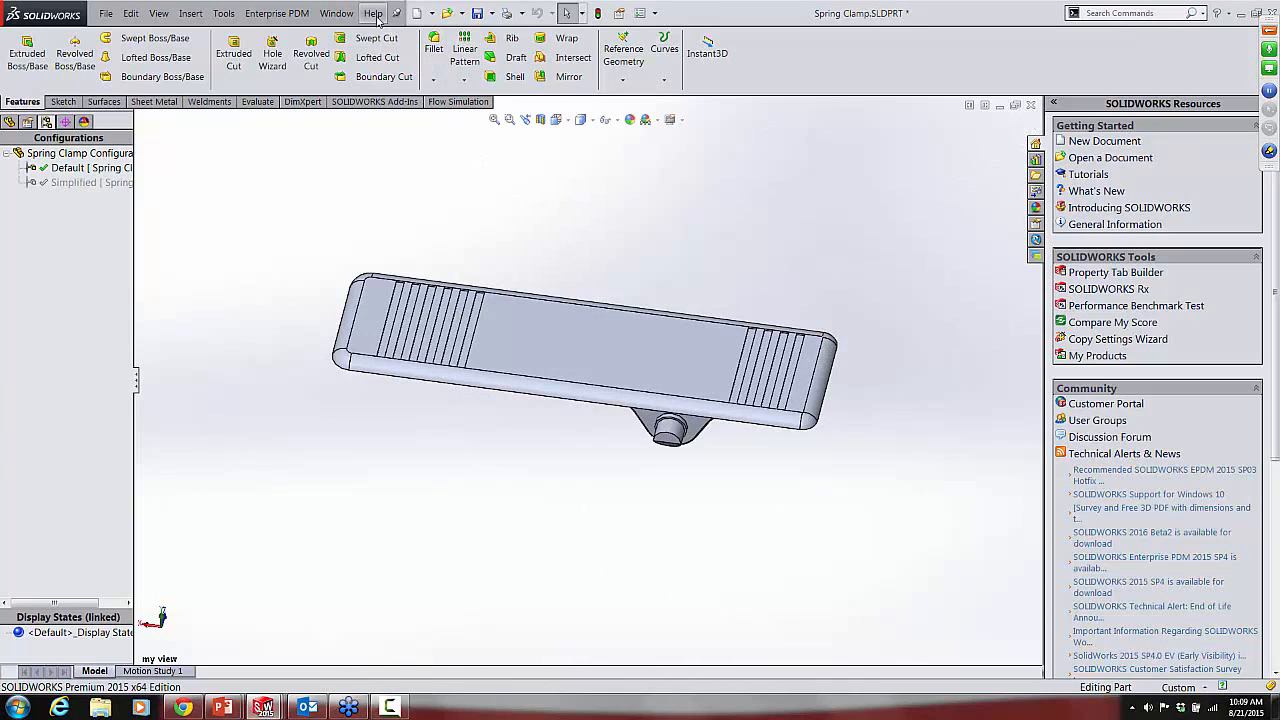
# Step: Return to the Spring Clamp drawing and examine the edge detail and available orientations of the Reverse view
pyautogui.click(336, 13)
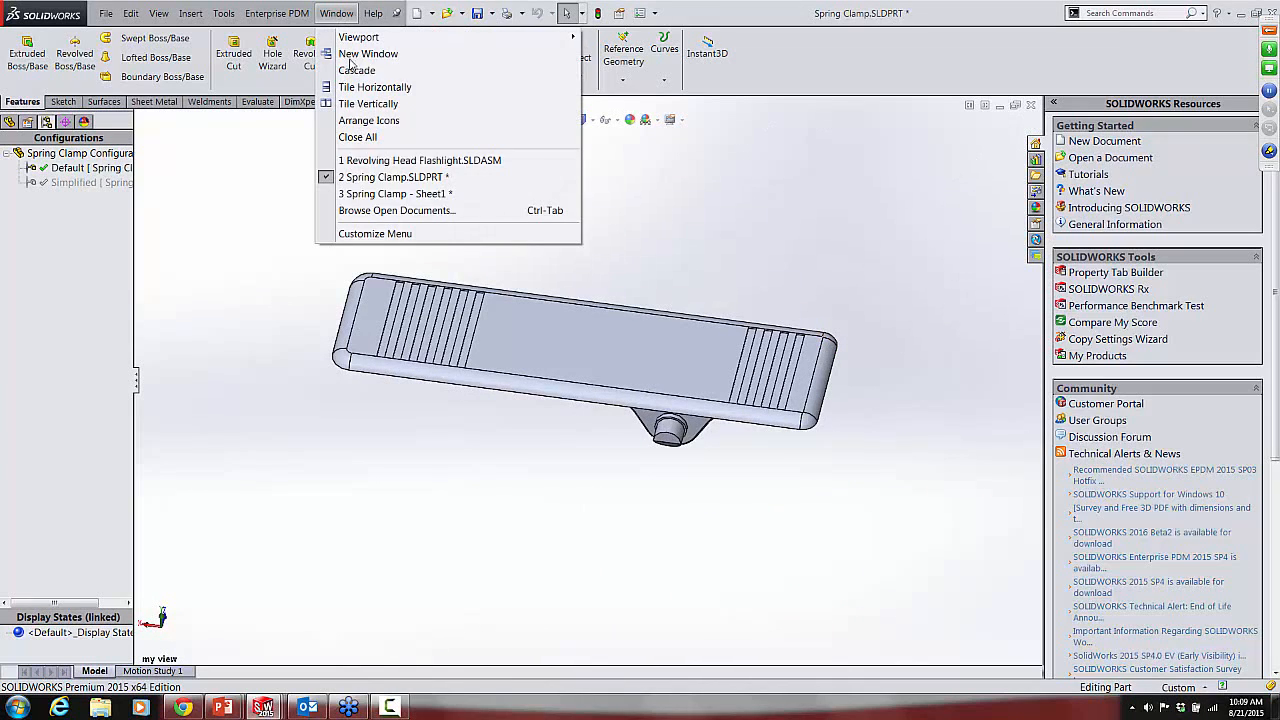
pyautogui.click(390, 193)
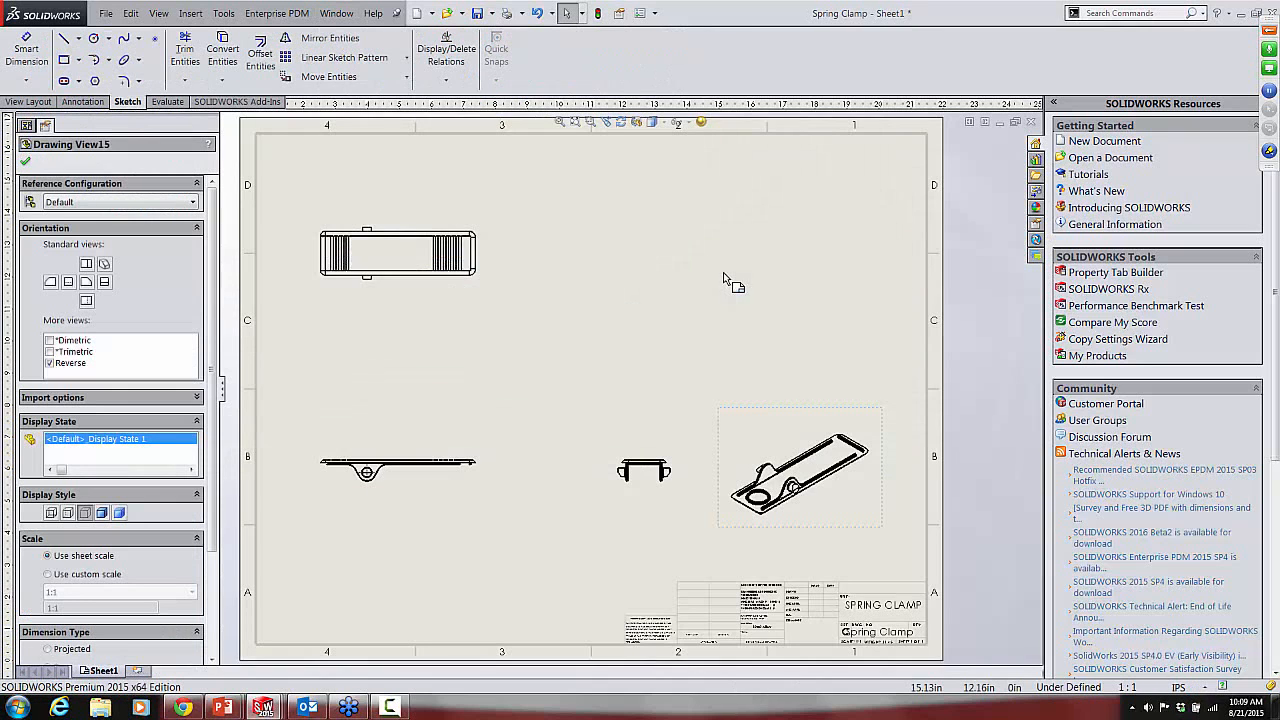
pyautogui.scroll(-2, 817, 512)
pyautogui.scroll(-5, 757, 337)
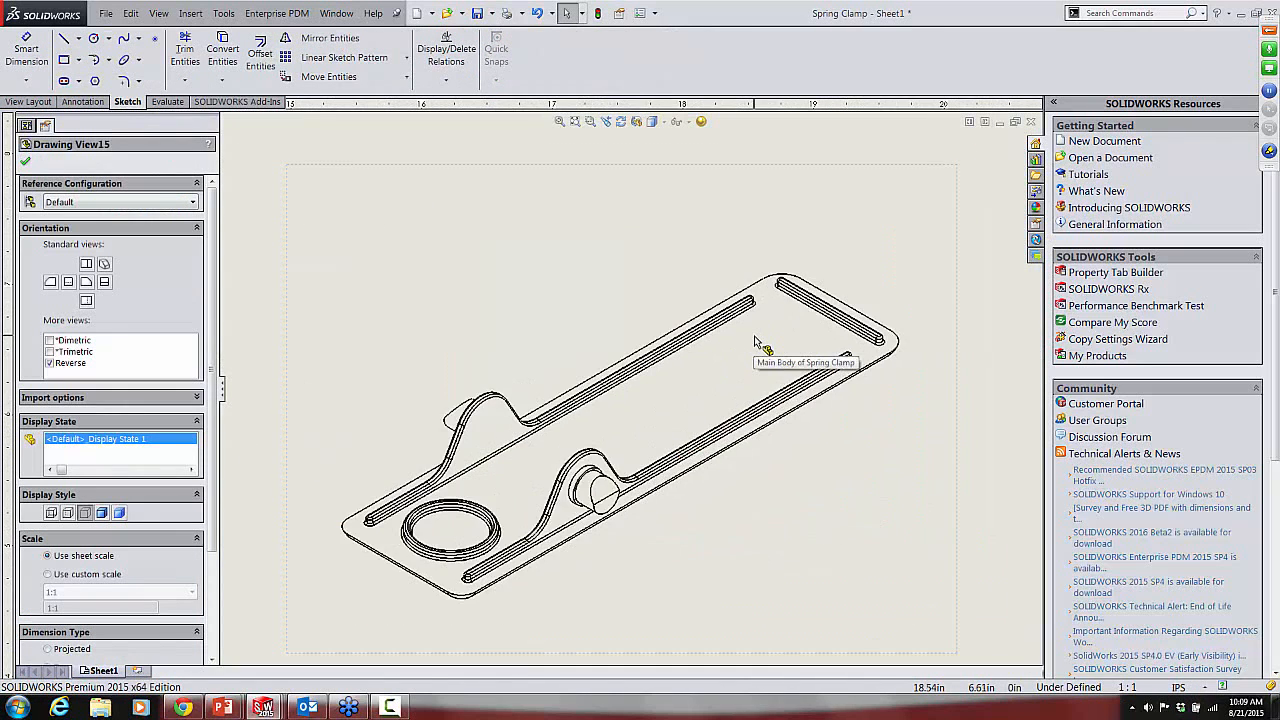
pyautogui.click(463, 271)
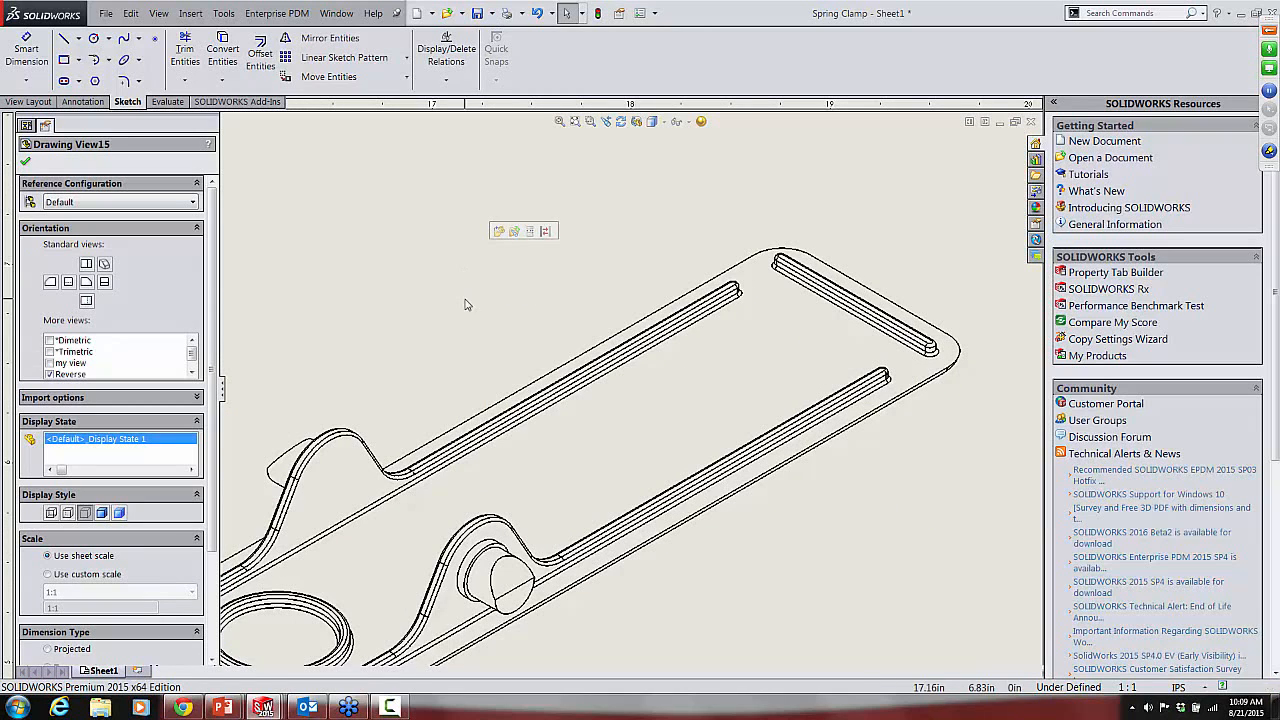
pyautogui.scroll(5, 464, 299)
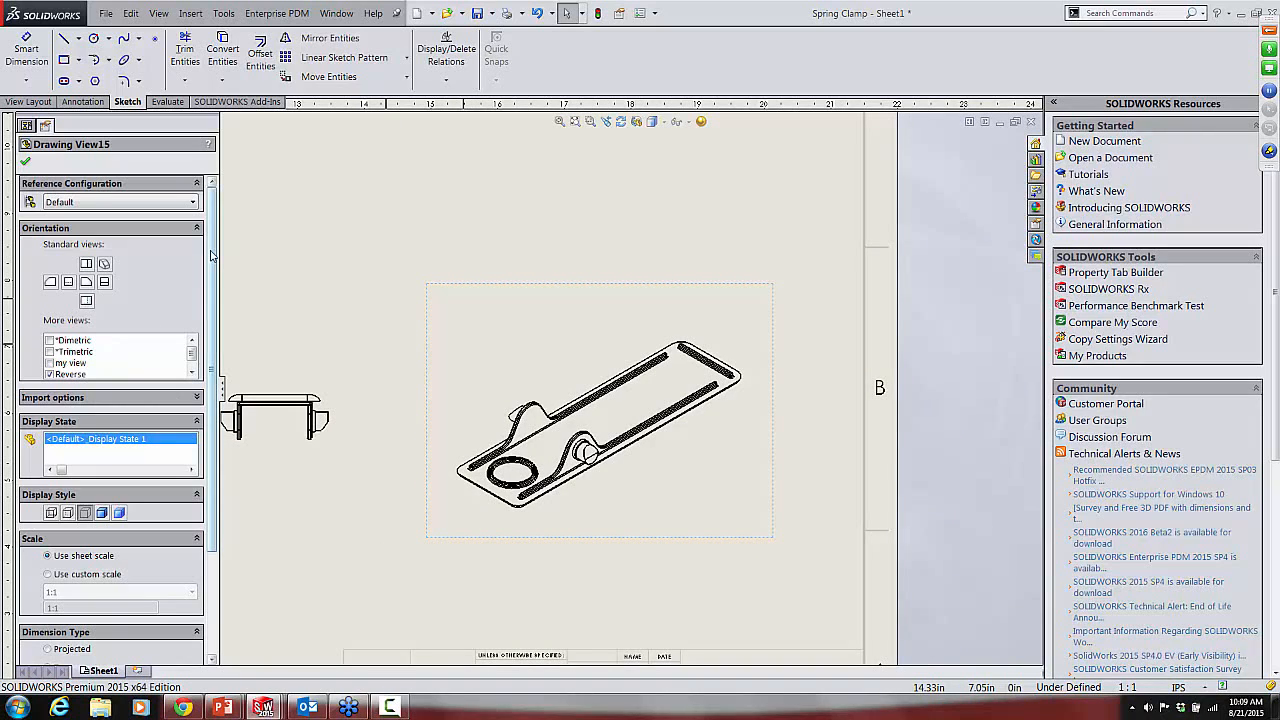
pyautogui.scroll(-3, 211, 256)
pyautogui.scroll(3, 211, 256)
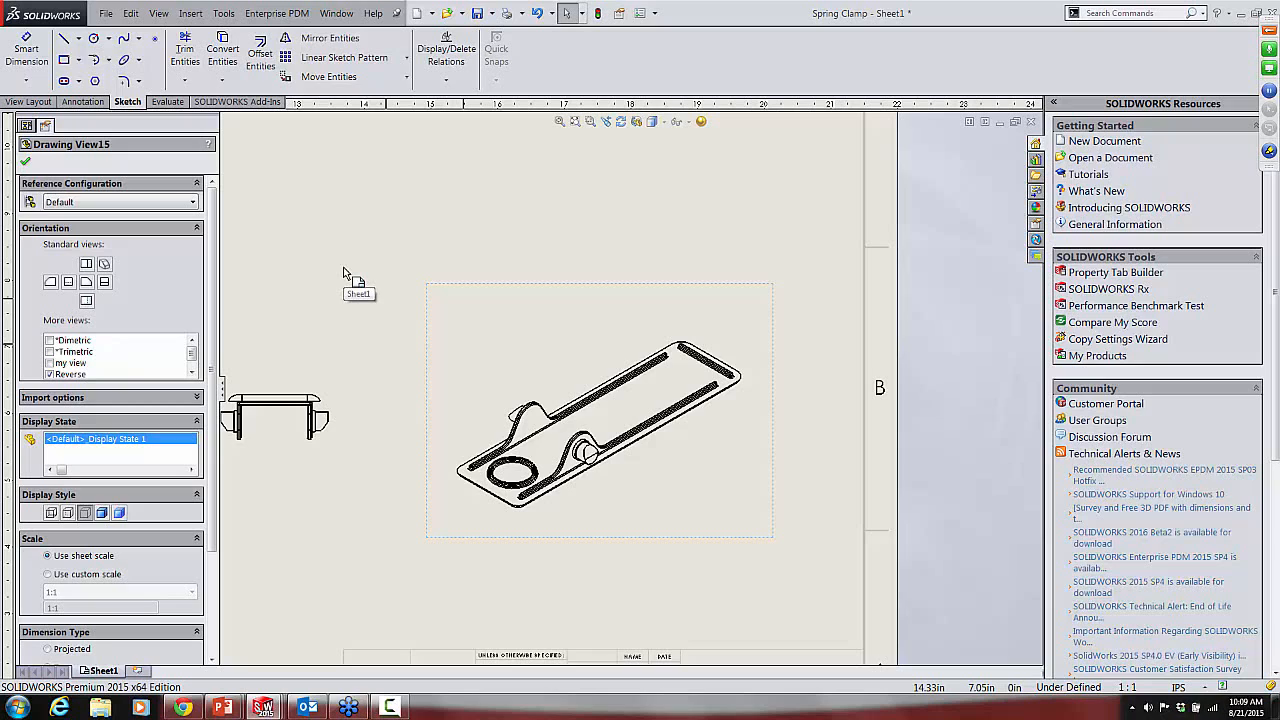
# Step: Set the Reverse view's reference configuration to Simplified and check its edges up close
pyautogui.click(552, 318)
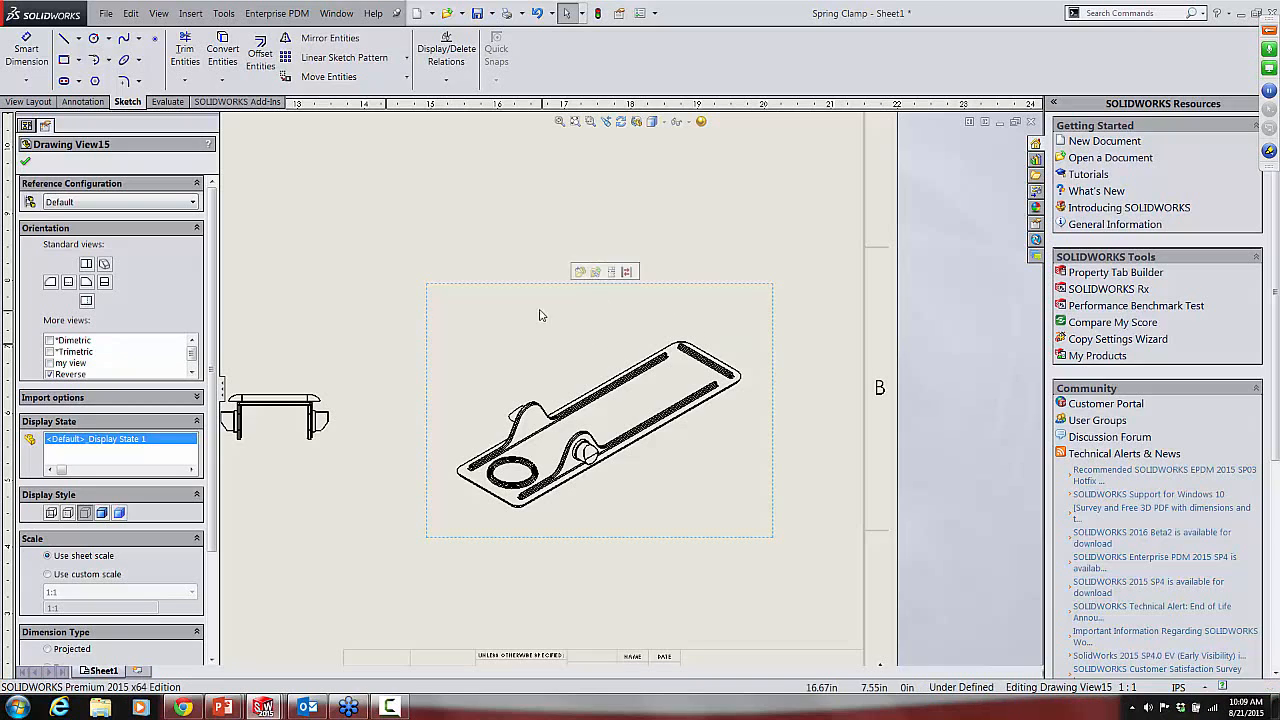
pyautogui.click(89, 203)
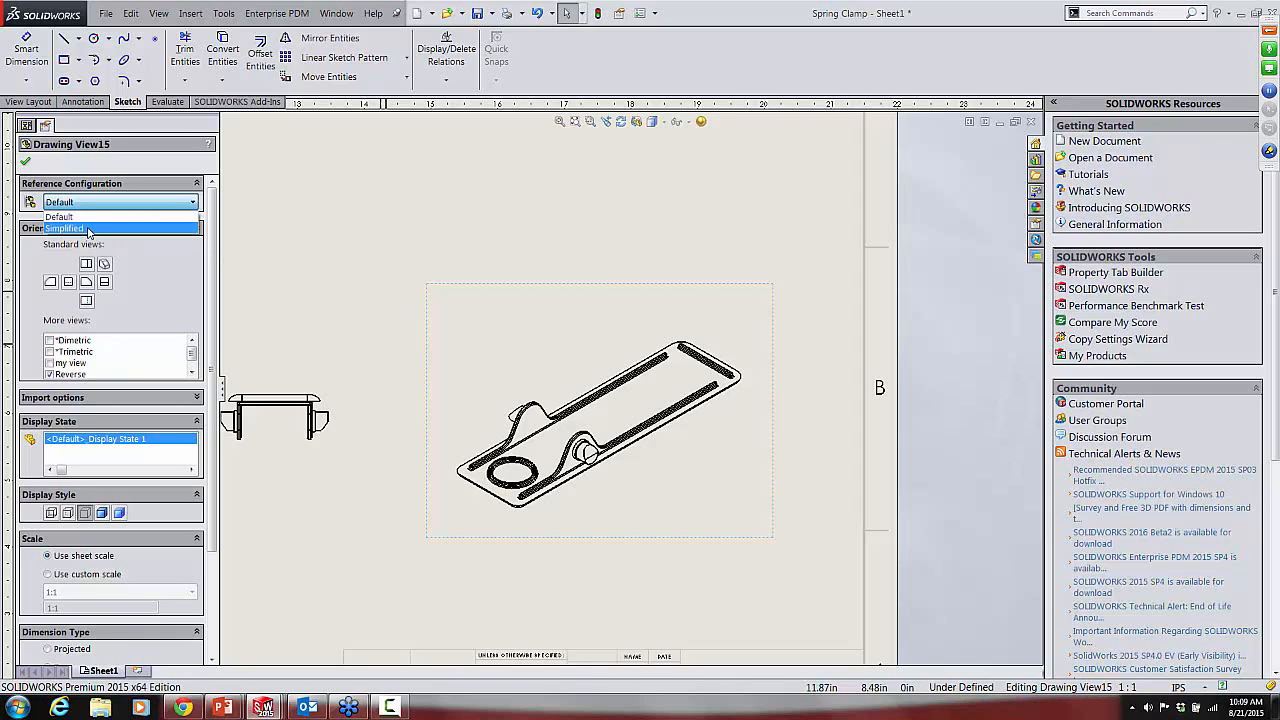
pyautogui.click(89, 229)
pyautogui.scroll(-3, 622, 403)
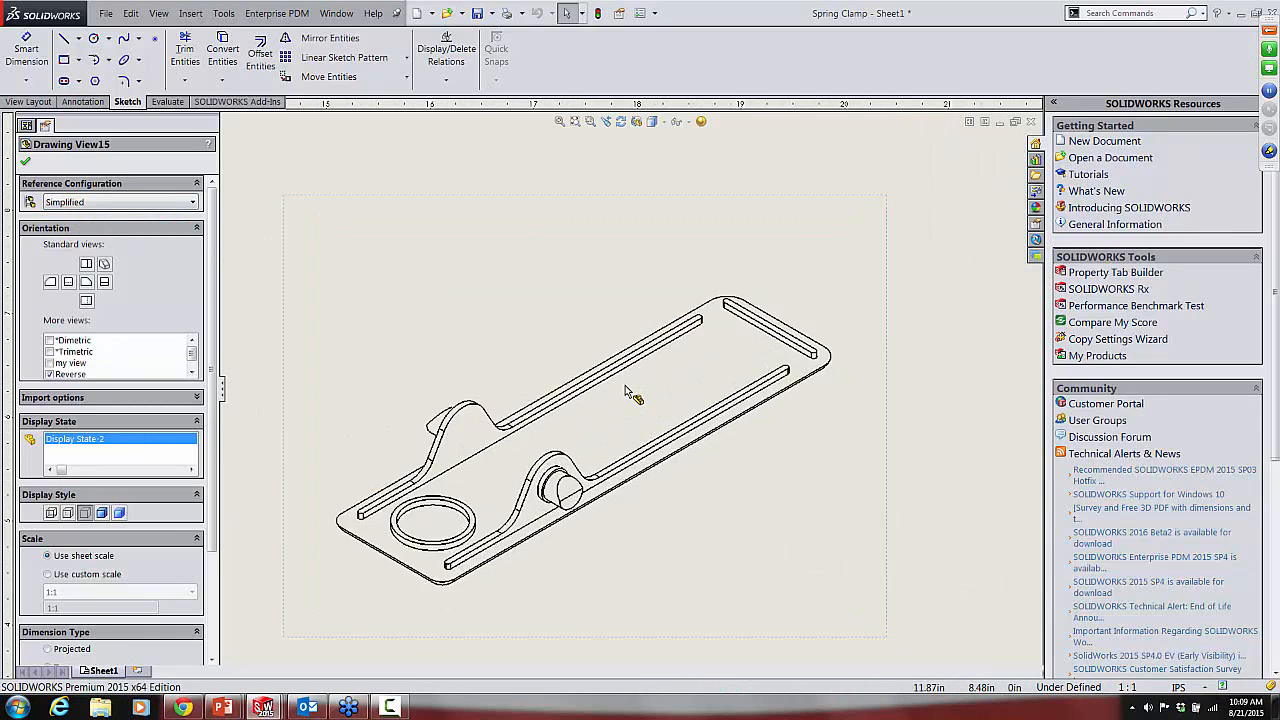
pyautogui.scroll(-5, 626, 390)
pyautogui.scroll(3, 627, 388)
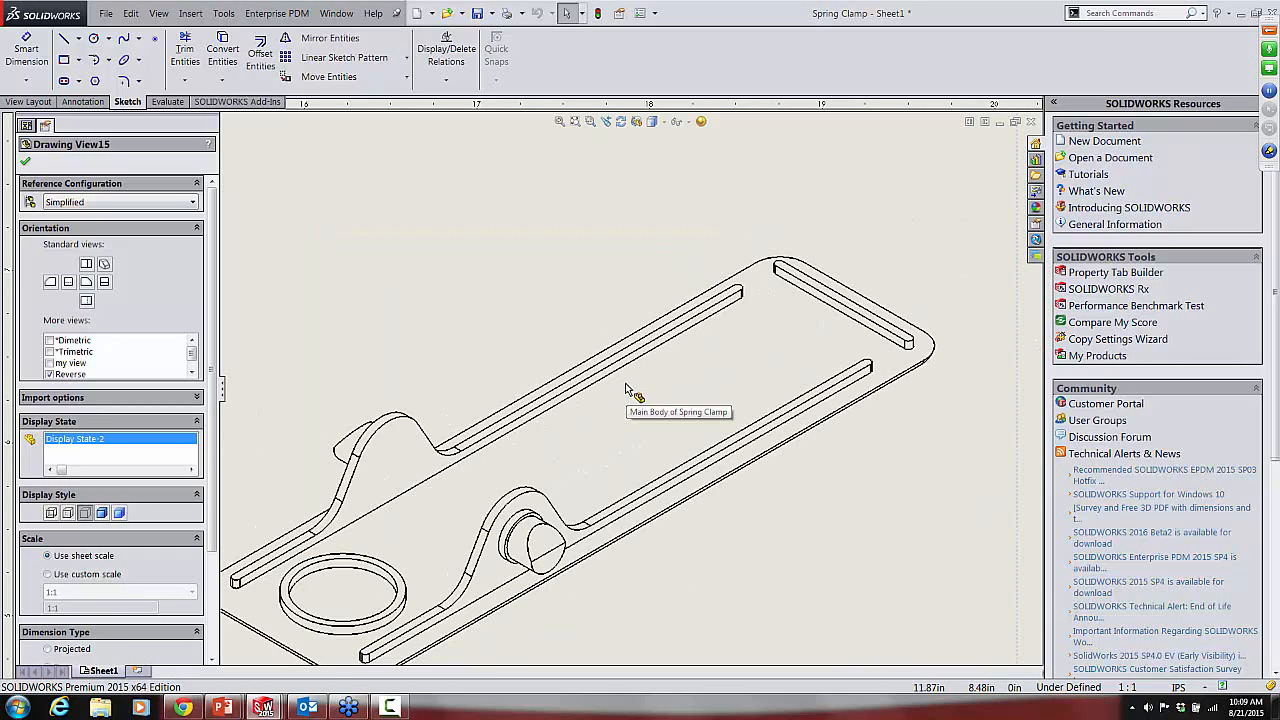
pyautogui.scroll(3, 562, 320)
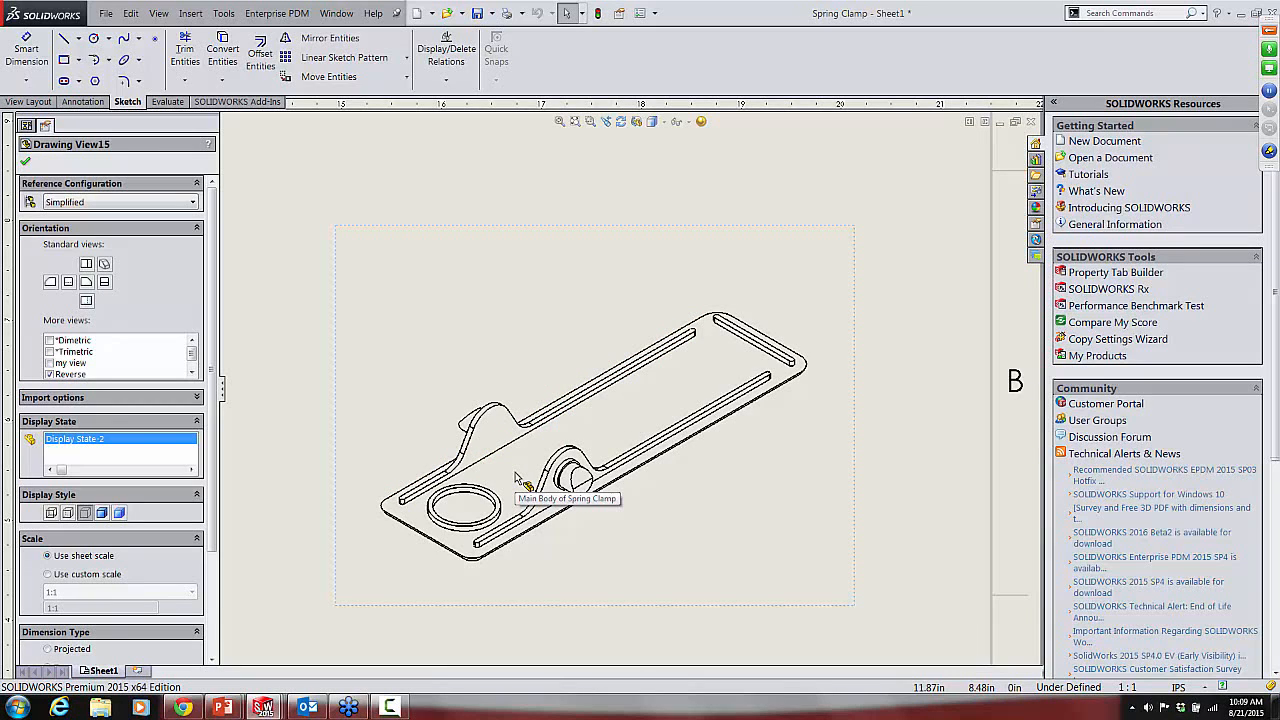
pyautogui.scroll(-3, 516, 477)
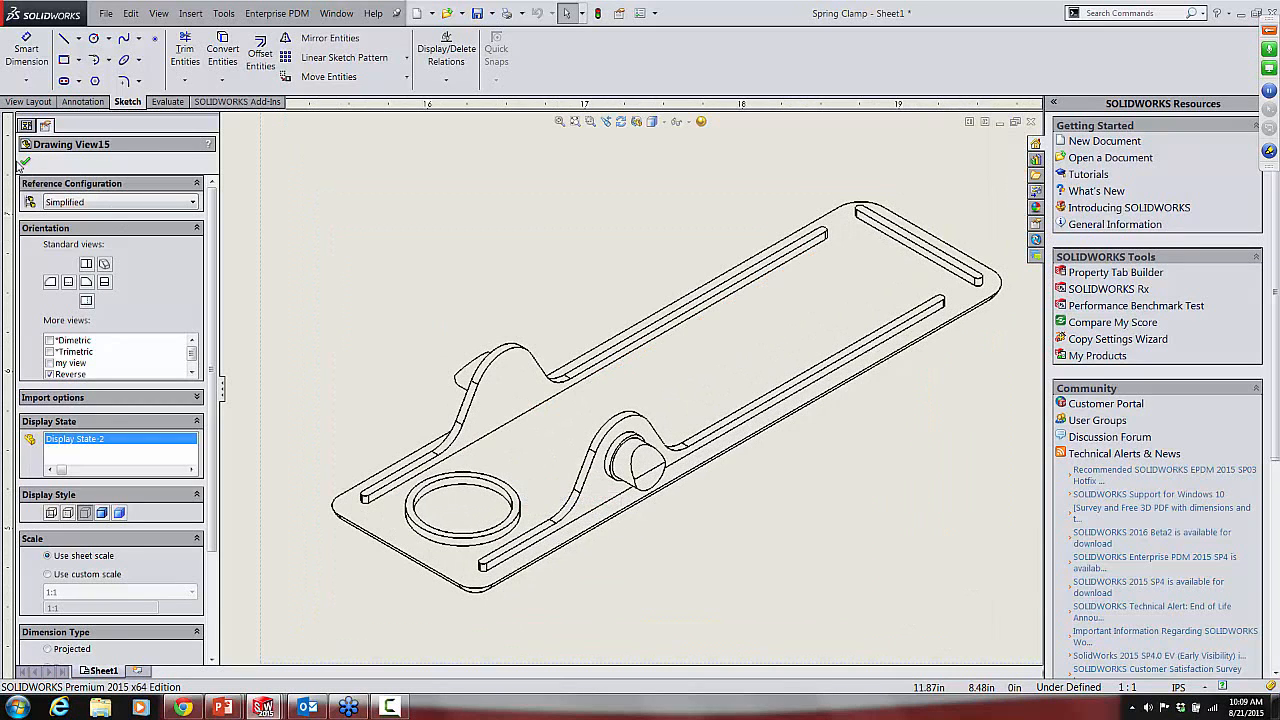
pyautogui.click(25, 163)
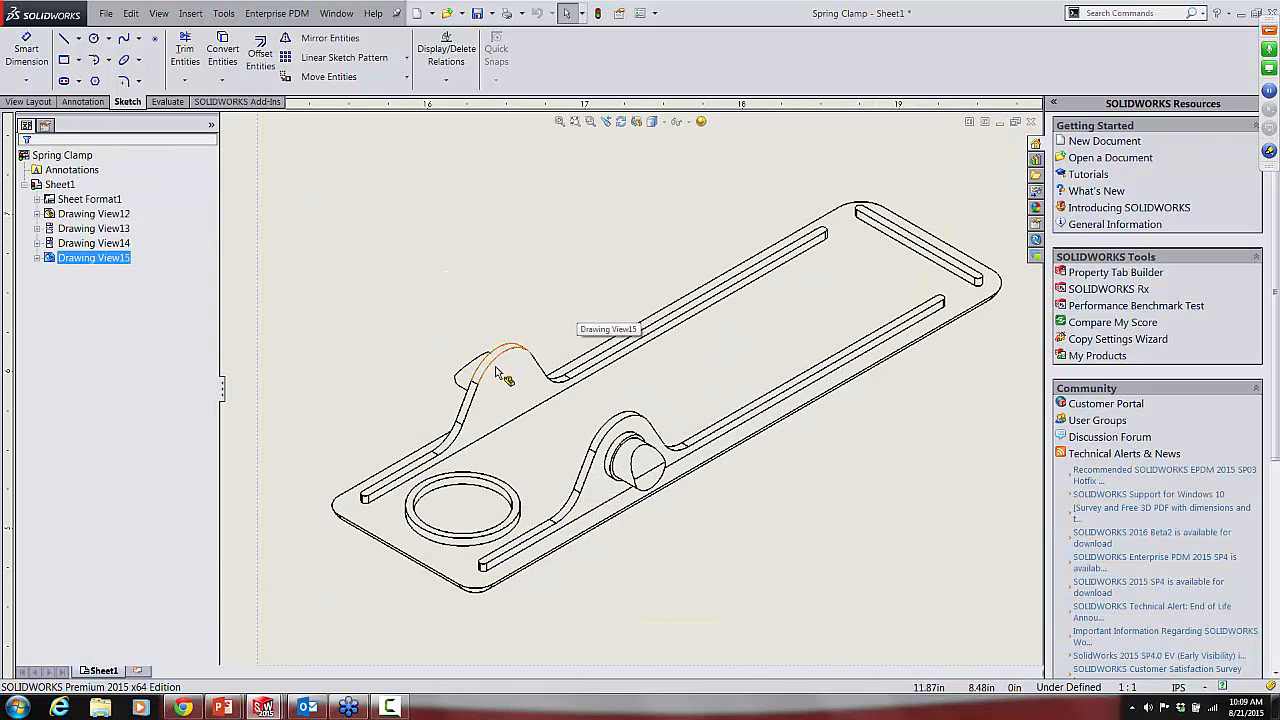
# Step: Set the Reverse view's tangent edges to display with font and inspect the edges near the pivot arm up close
pyautogui.scroll(-5, 531, 400)
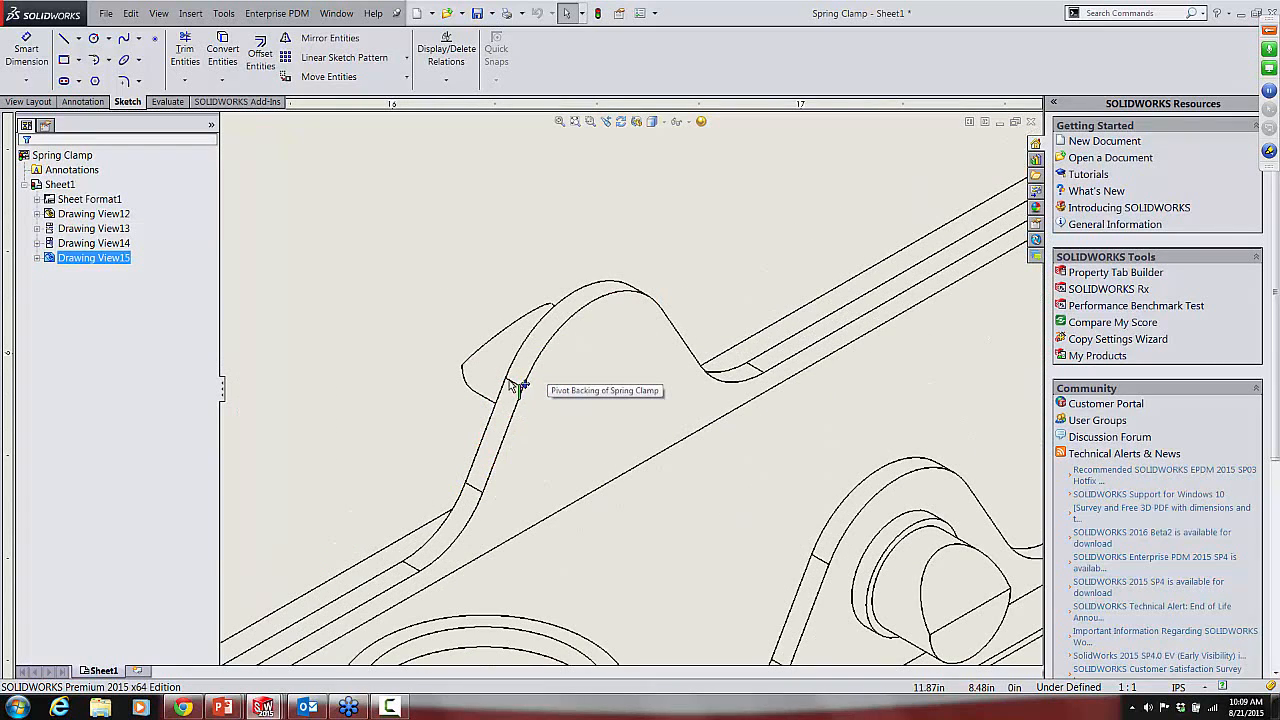
pyautogui.click(520, 388)
pyautogui.rightClick(522, 388)
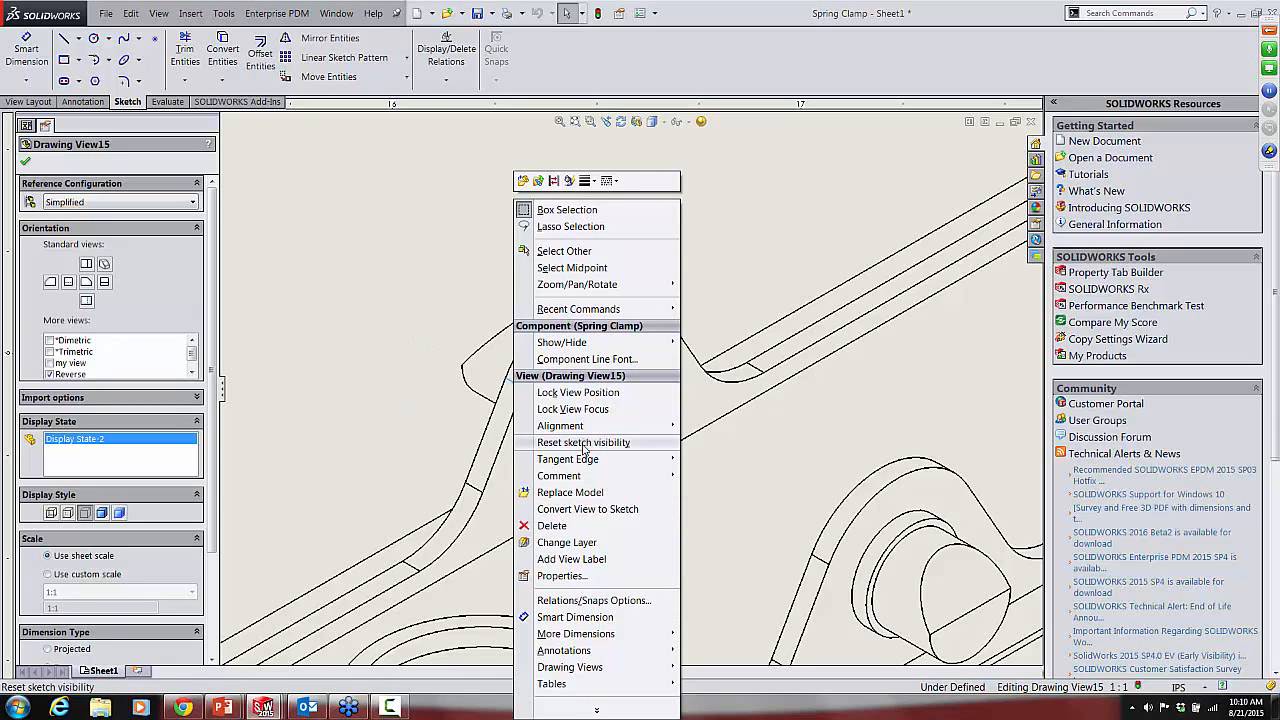
pyautogui.moveTo(568, 461)
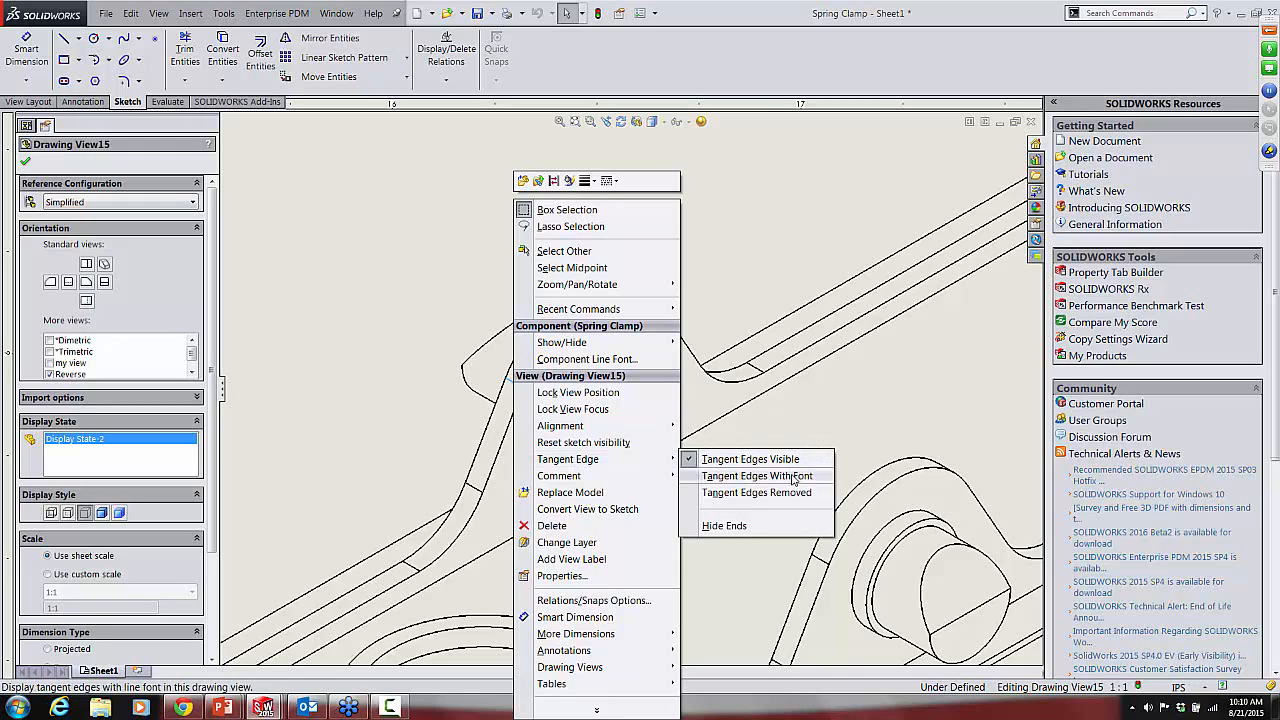
pyautogui.click(757, 476)
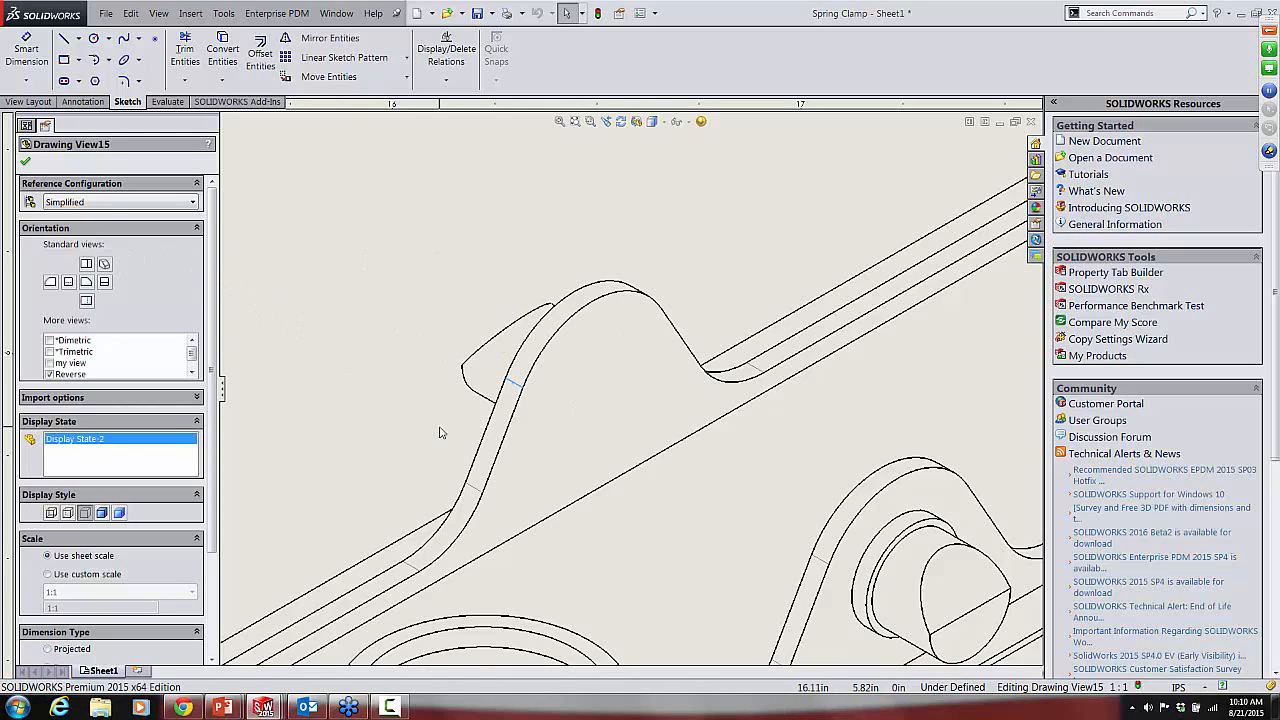
pyautogui.scroll(-2, 437, 431)
pyautogui.scroll(-4, 586, 406)
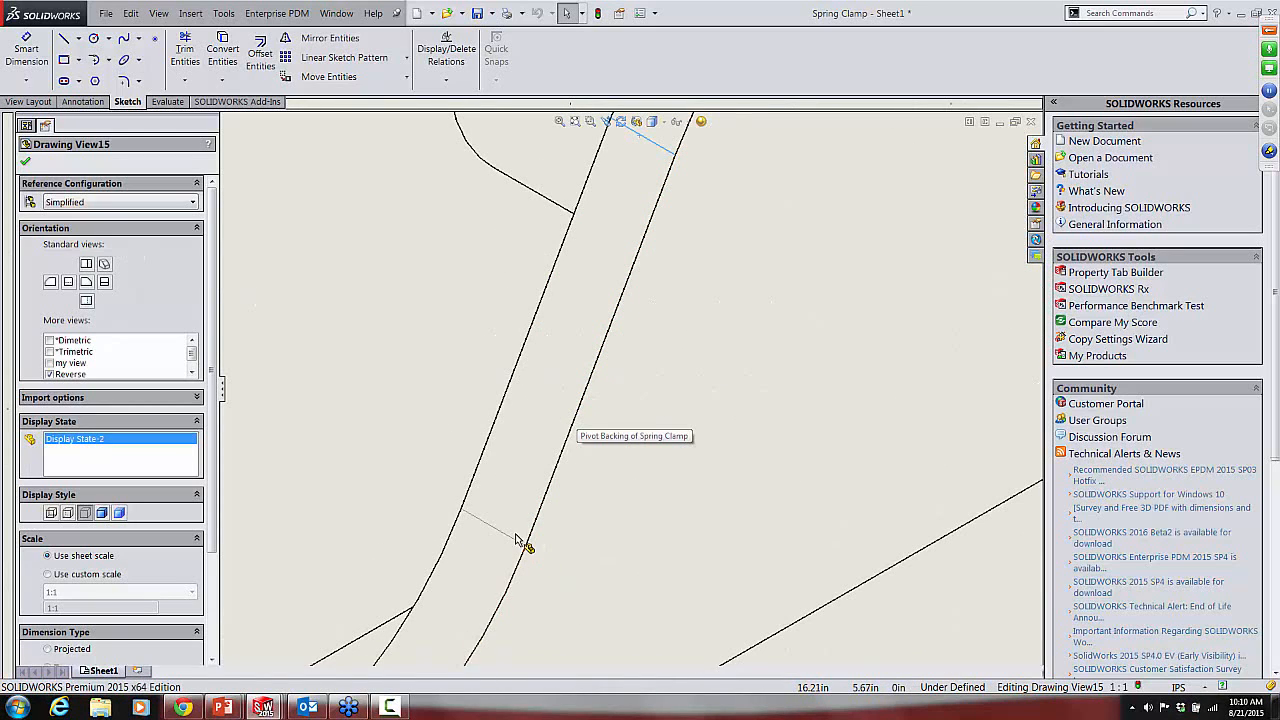
pyautogui.click(27, 163)
pyautogui.click(558, 527)
pyautogui.scroll(-2, 527, 521)
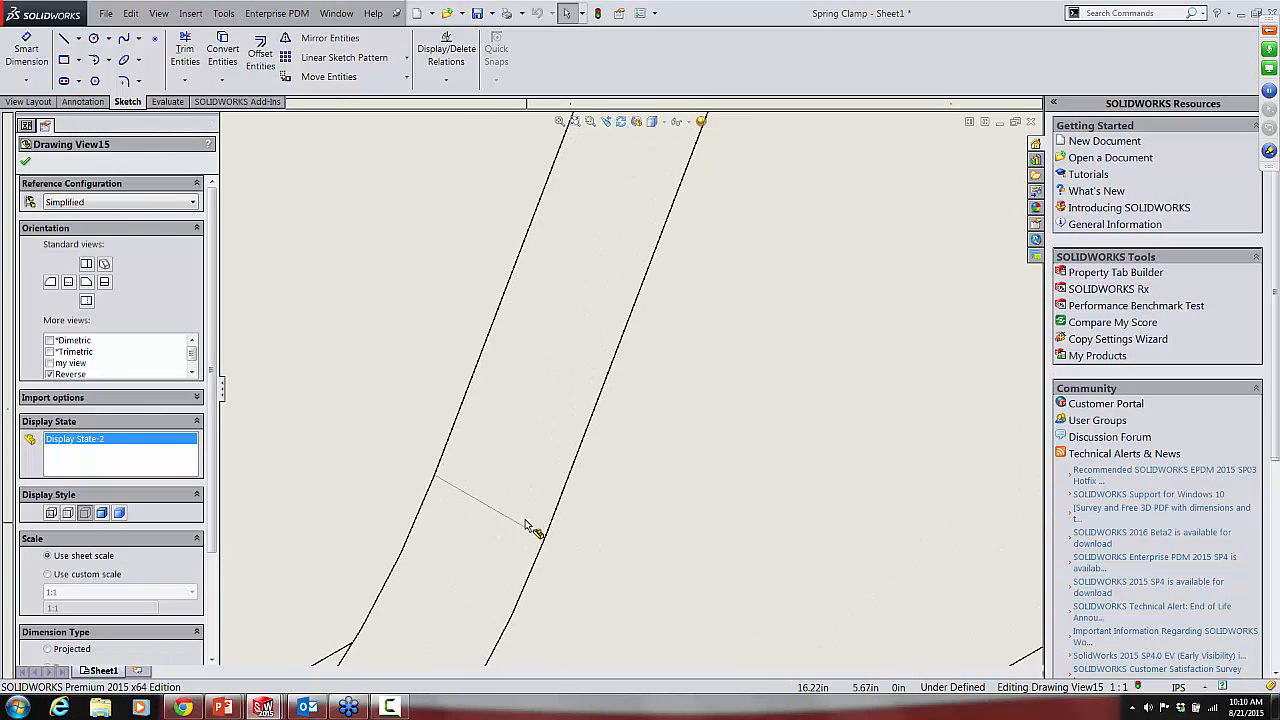
pyautogui.scroll(5, 422, 304)
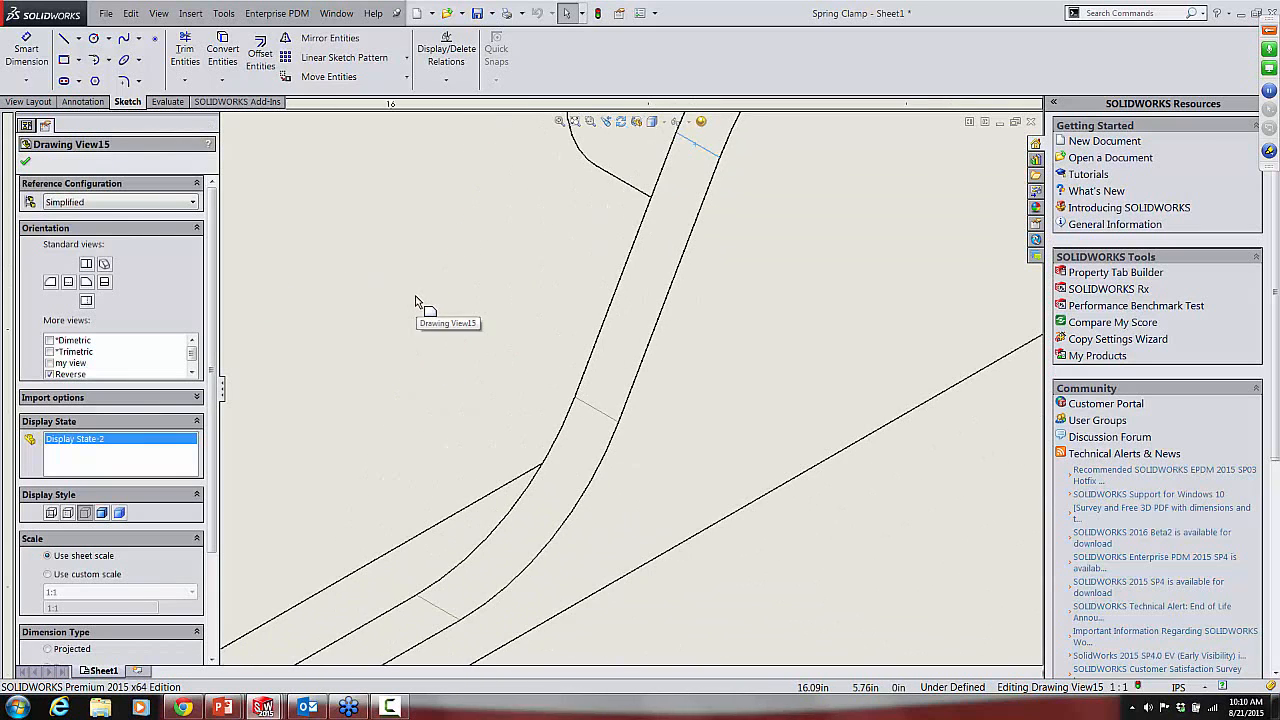
# Step: Remove the tangent edges from the Reverse view
pyautogui.scroll(3, 415, 302)
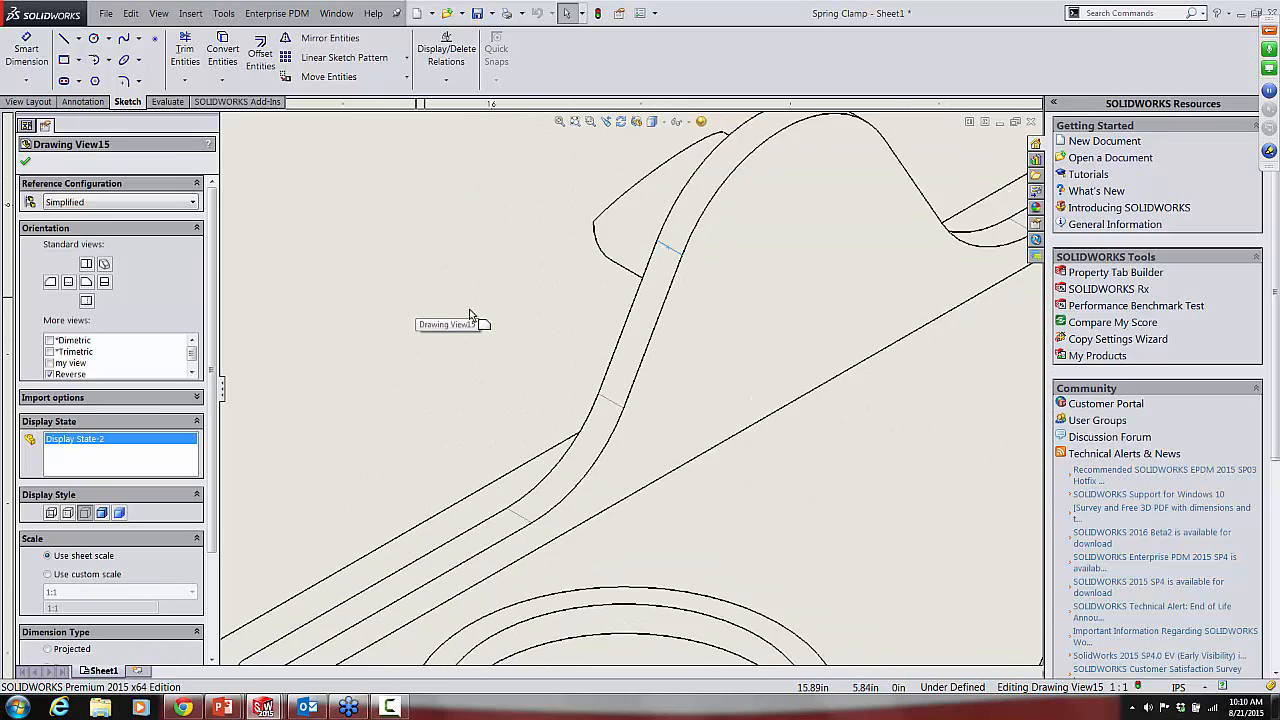
pyautogui.rightClick(531, 330)
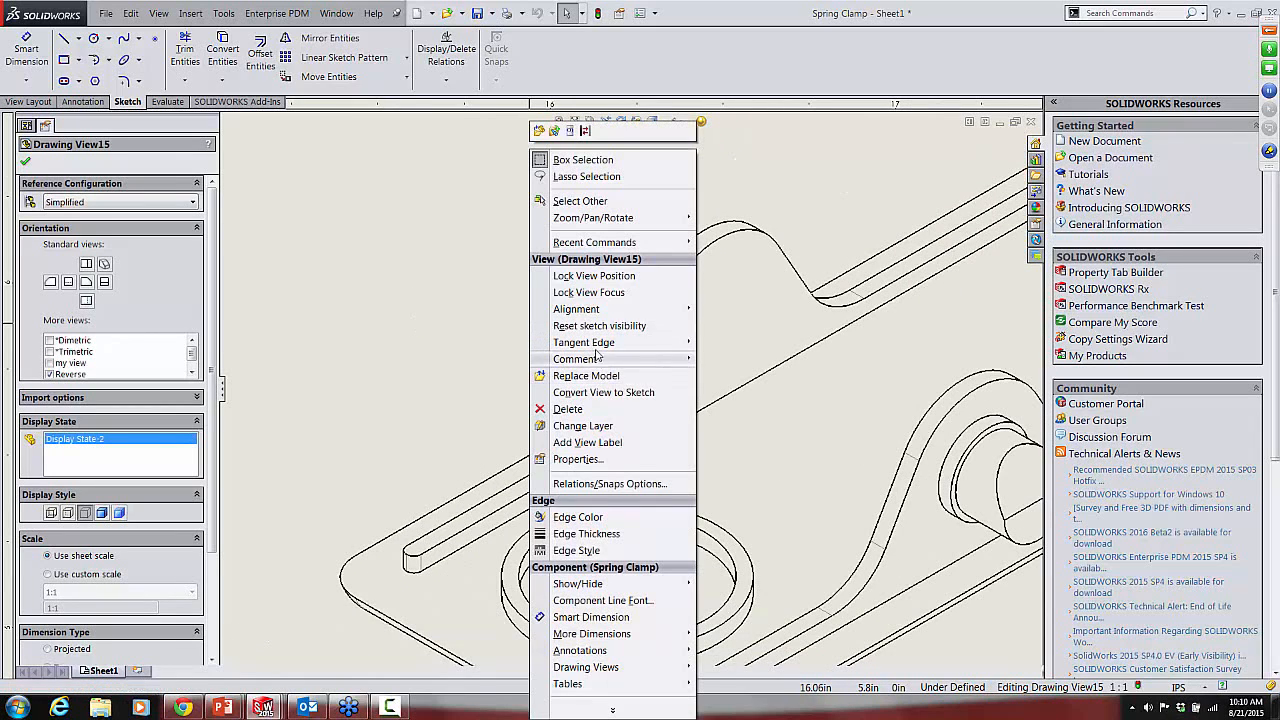
pyautogui.moveTo(598, 342)
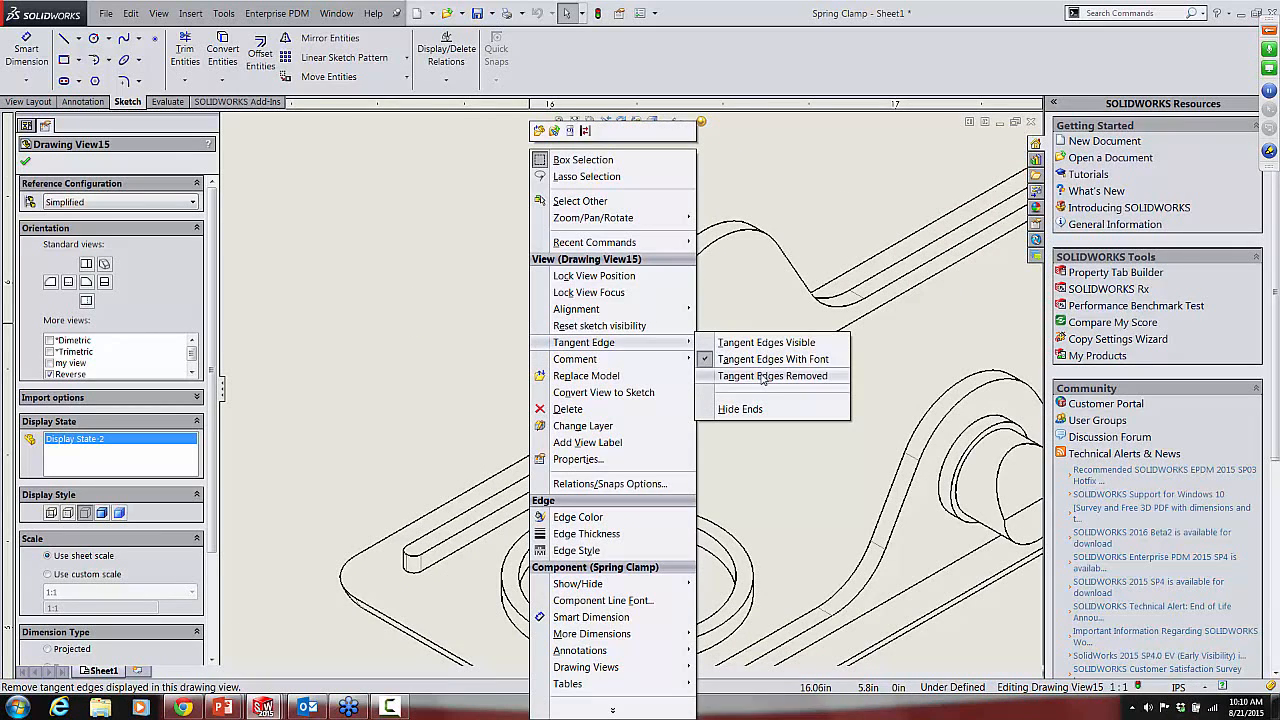
pyautogui.click(764, 377)
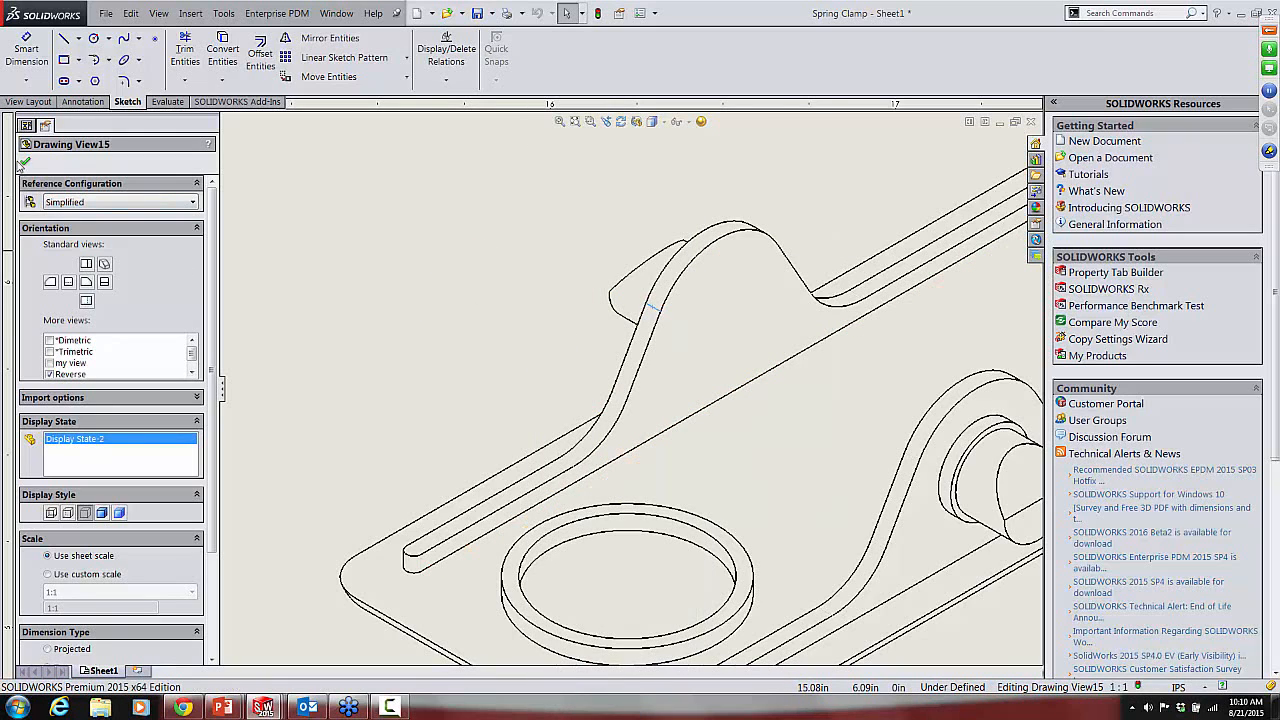
pyautogui.click(475, 254)
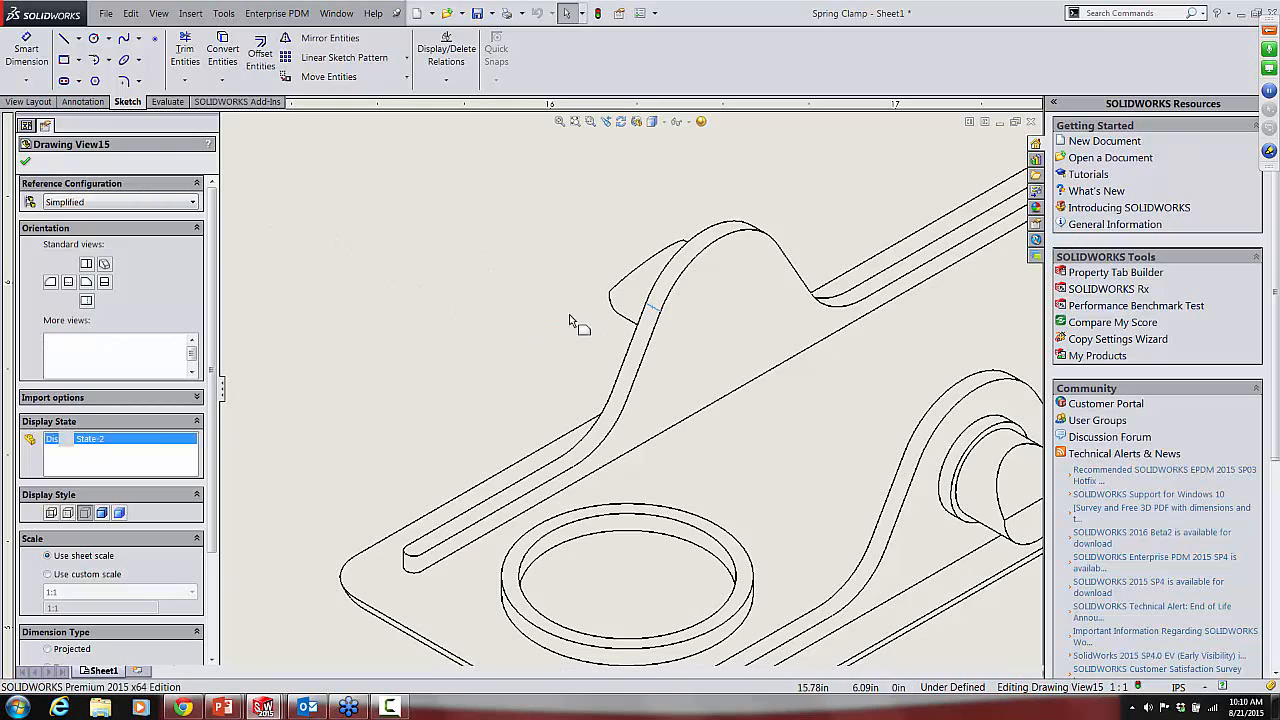
pyautogui.click(686, 336)
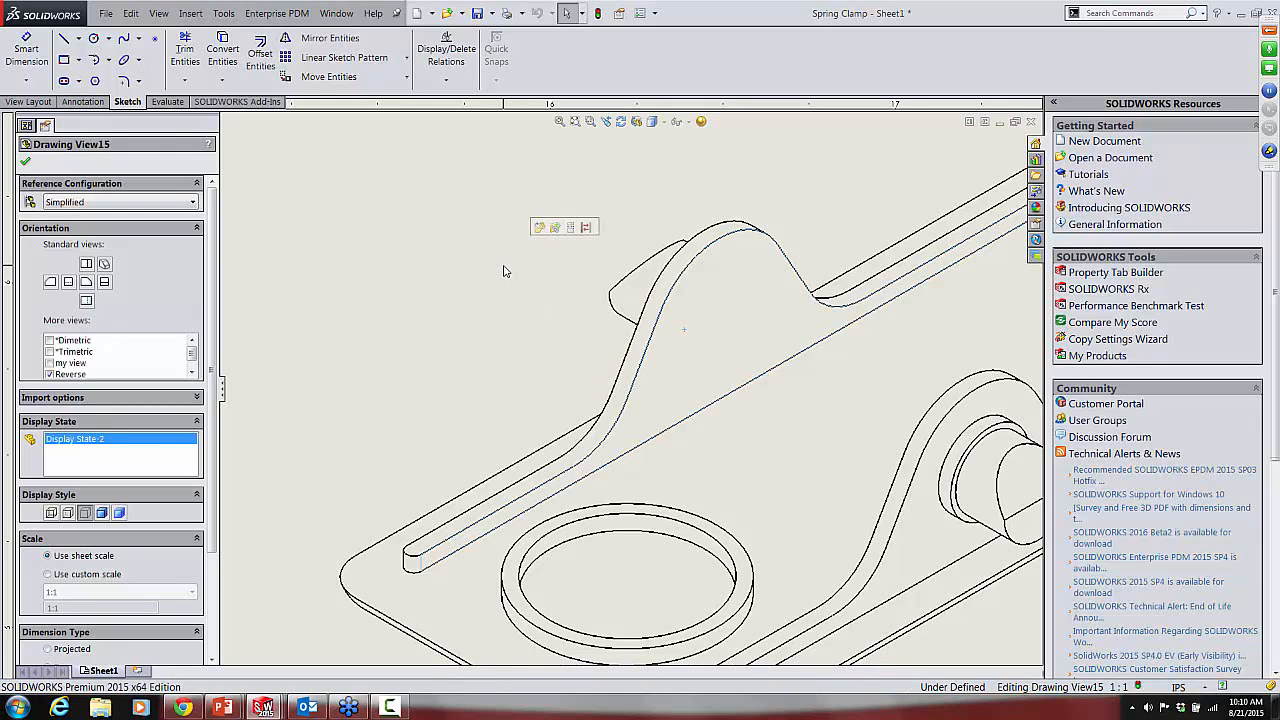
# Step: Lock the Reverse view's position on the drawing sheet
pyautogui.scroll(2, 554, 386)
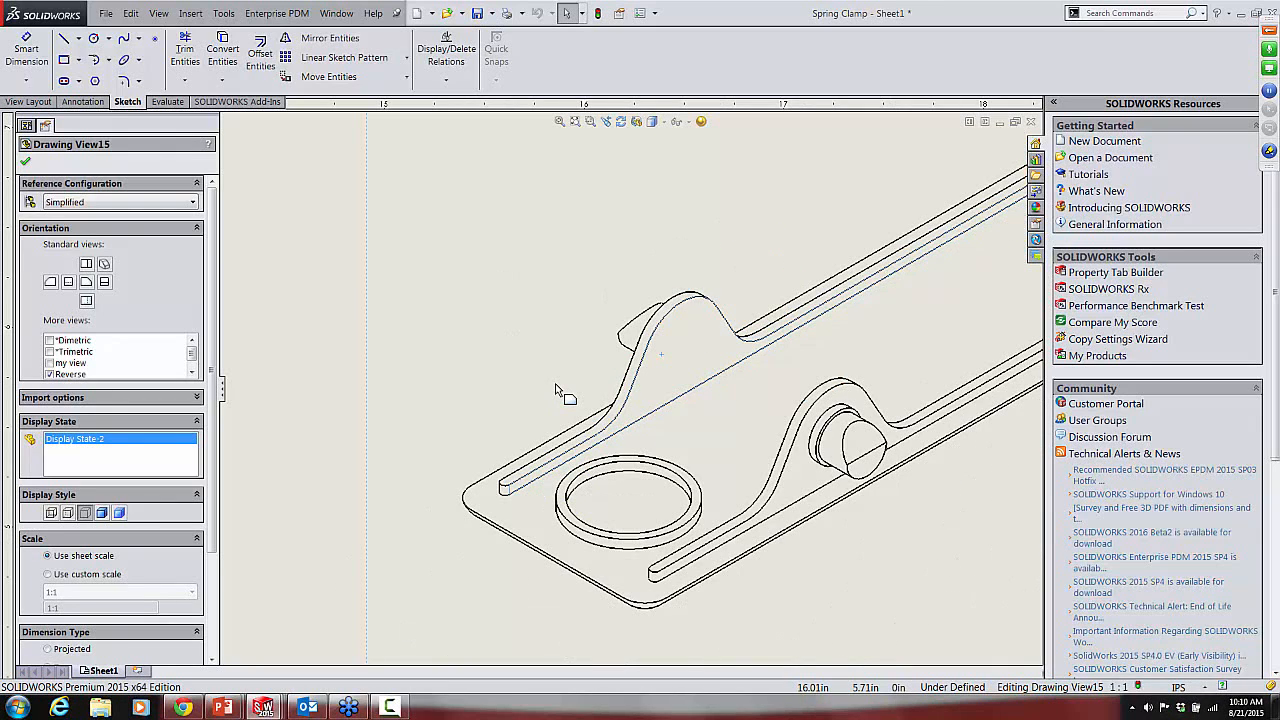
pyautogui.scroll(2, 556, 390)
pyautogui.press('f')
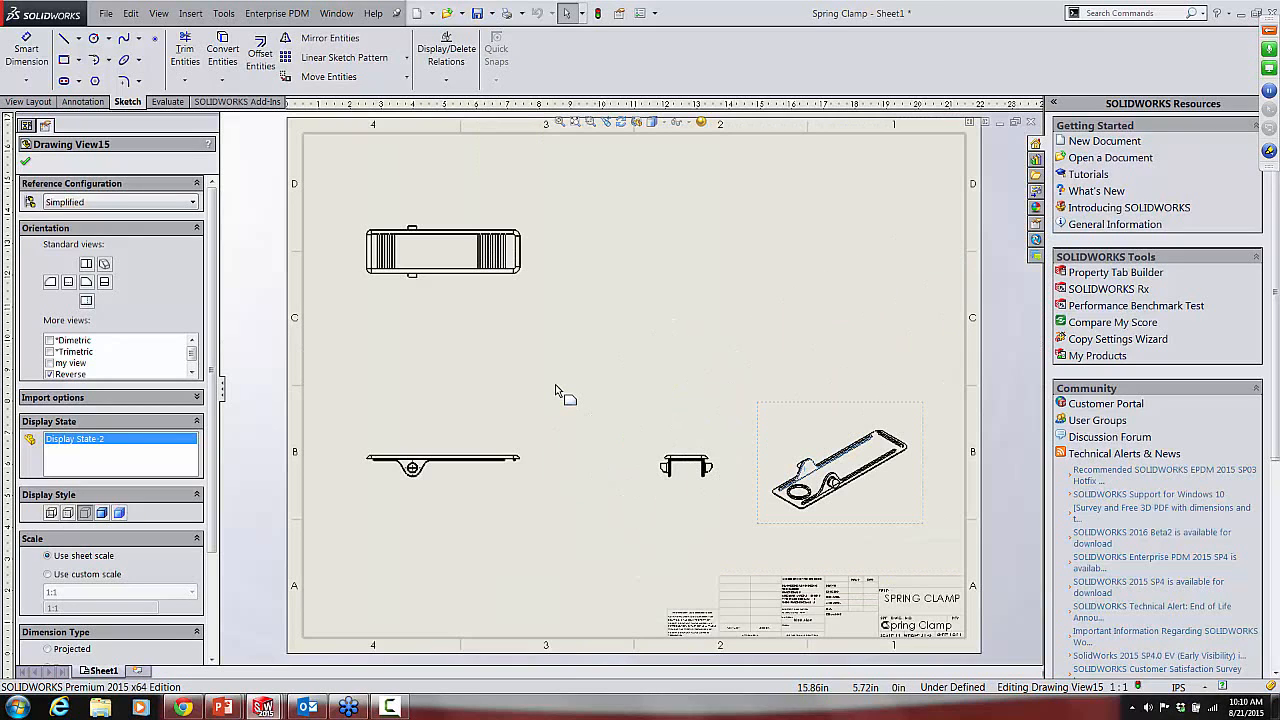
pyautogui.click(808, 419)
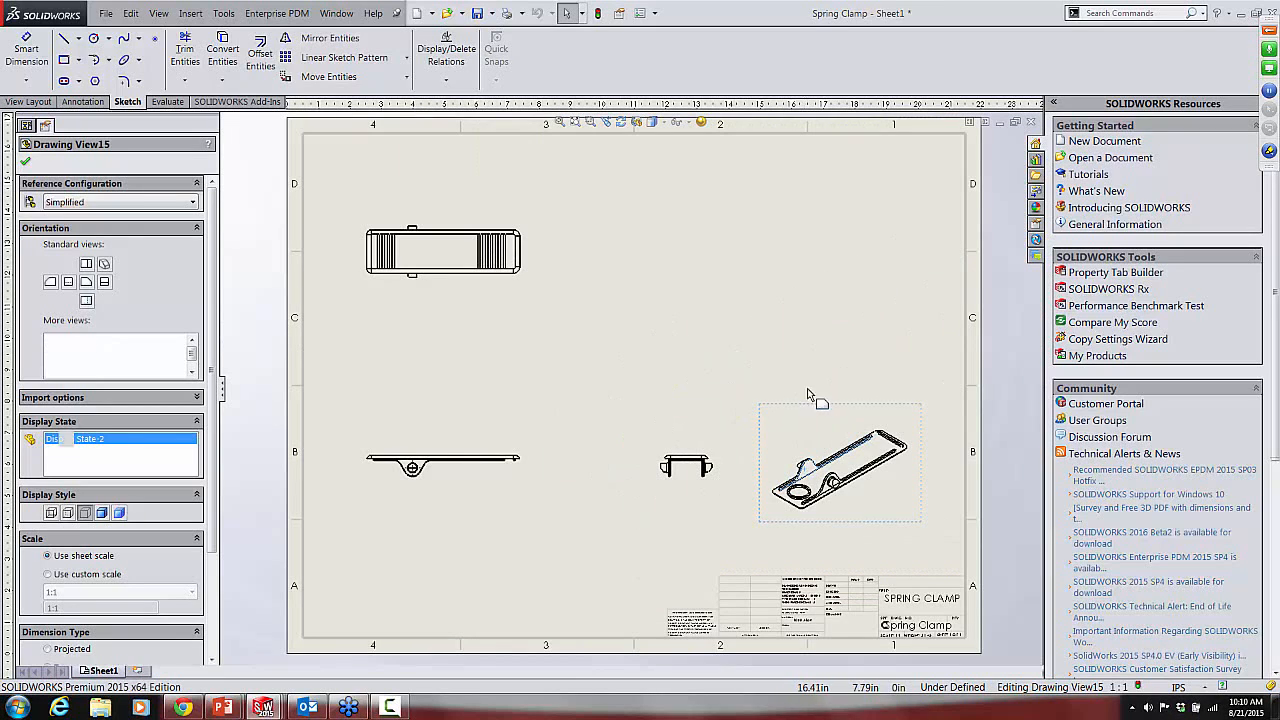
pyautogui.click(790, 446)
pyautogui.rightClick(790, 446)
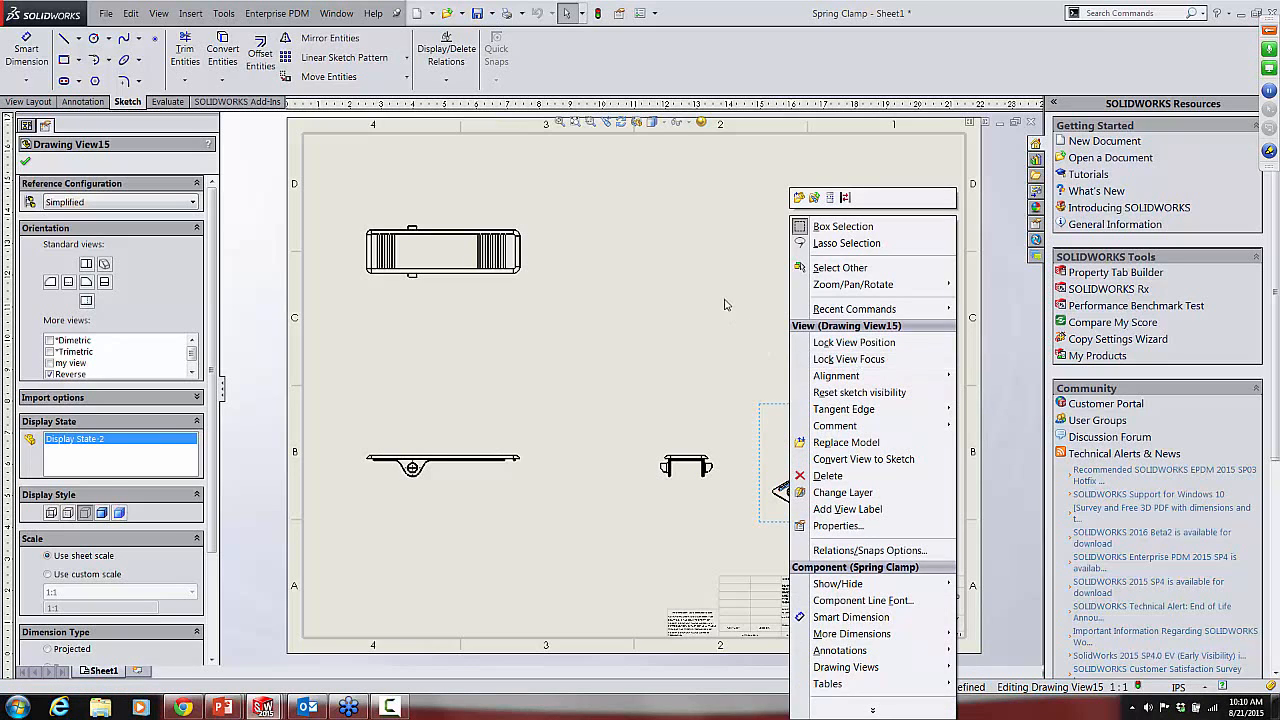
pyautogui.click(767, 406)
pyautogui.rightClick(778, 437)
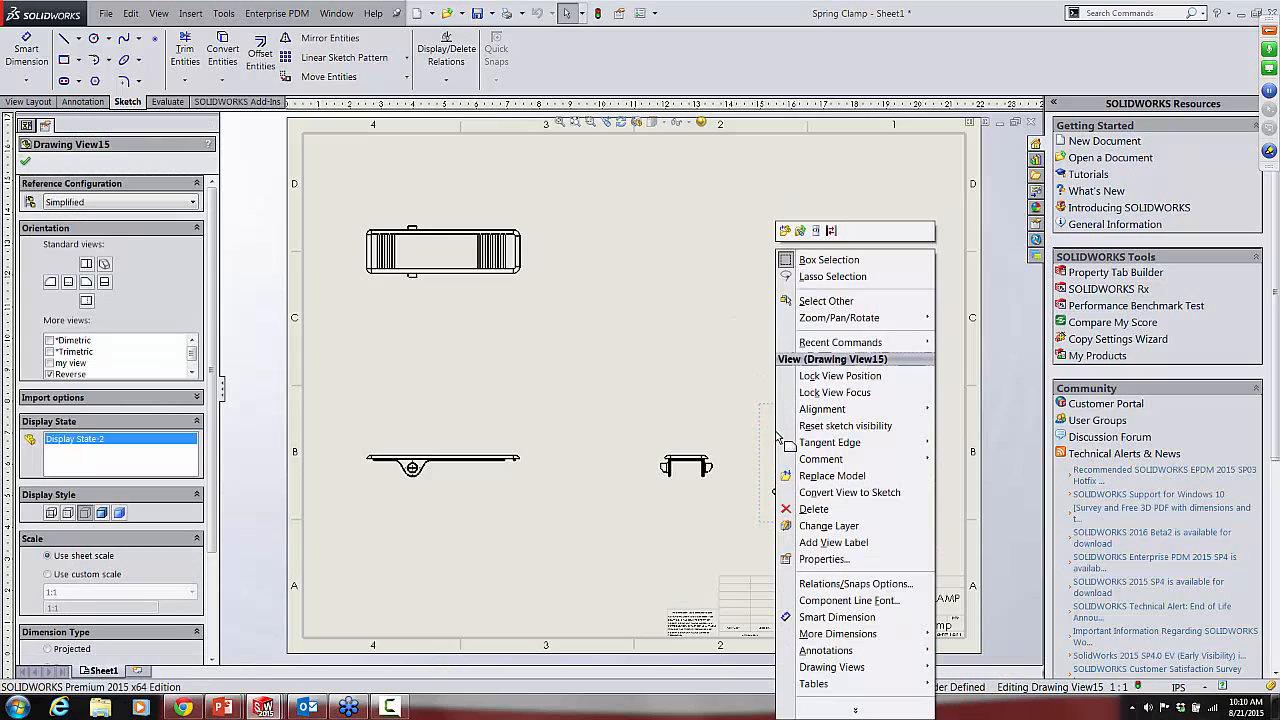
pyautogui.click(826, 376)
pyautogui.click(814, 343)
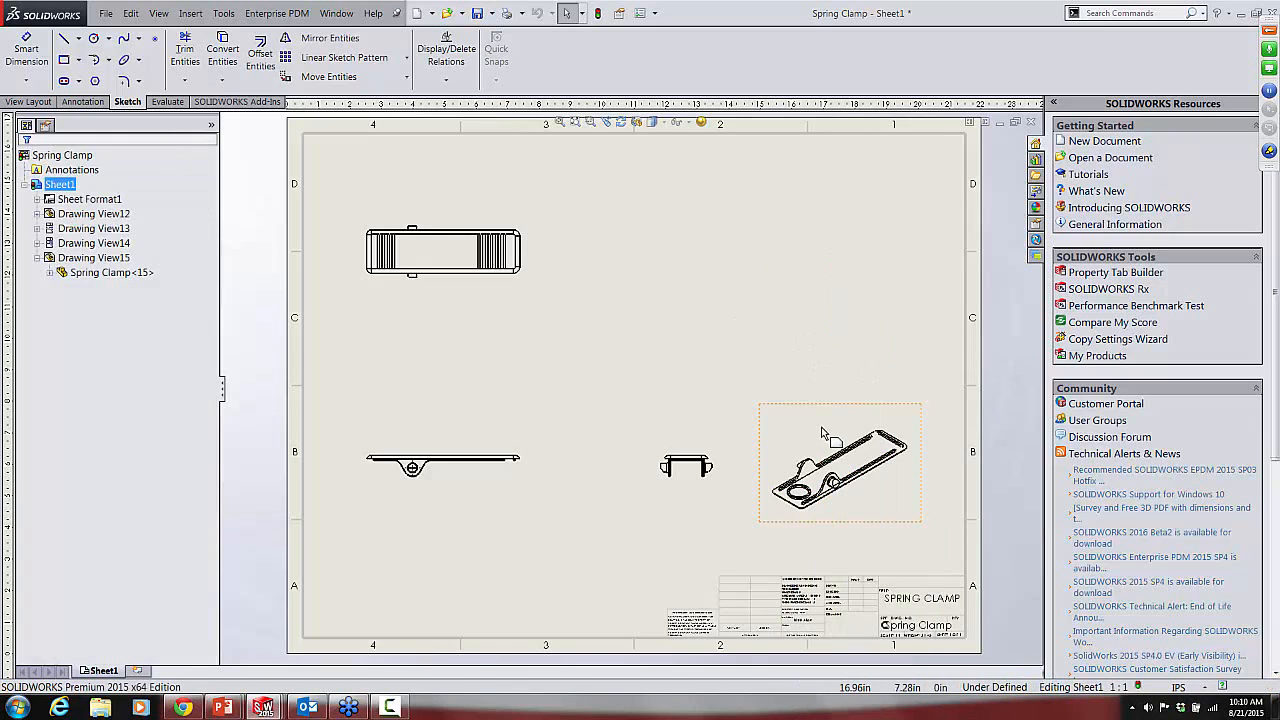
# Step: Move the front view slightly up and to the right on the sheet, keeping the top and side views aligned
pyautogui.click(815, 410)
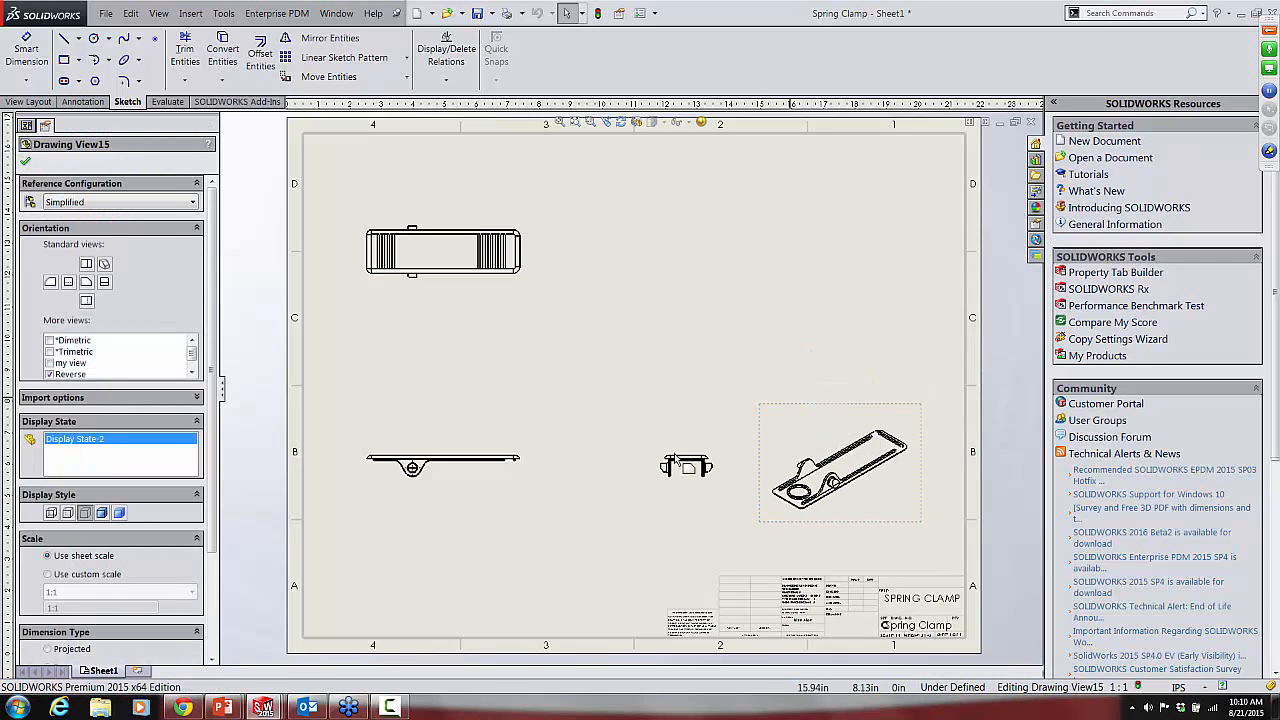
pyautogui.moveTo(436, 474)
pyautogui.mouseDown()
pyautogui.moveTo(436, 362)
pyautogui.moveTo(436, 413)
pyautogui.moveTo(467, 349)
pyautogui.moveTo(430, 449)
pyautogui.moveTo(430, 405)
pyautogui.moveTo(440, 380)
pyautogui.moveTo(436, 465)
pyautogui.moveTo(436, 385)
pyautogui.moveTo(430, 455)
pyautogui.moveTo(458, 415)
pyautogui.moveTo(440, 458)
pyautogui.moveTo(445, 358)
pyautogui.moveTo(435, 443)
pyautogui.moveTo(455, 372)
pyautogui.moveTo(455, 432)
pyautogui.mouseUp()
pyautogui.click(563, 366)
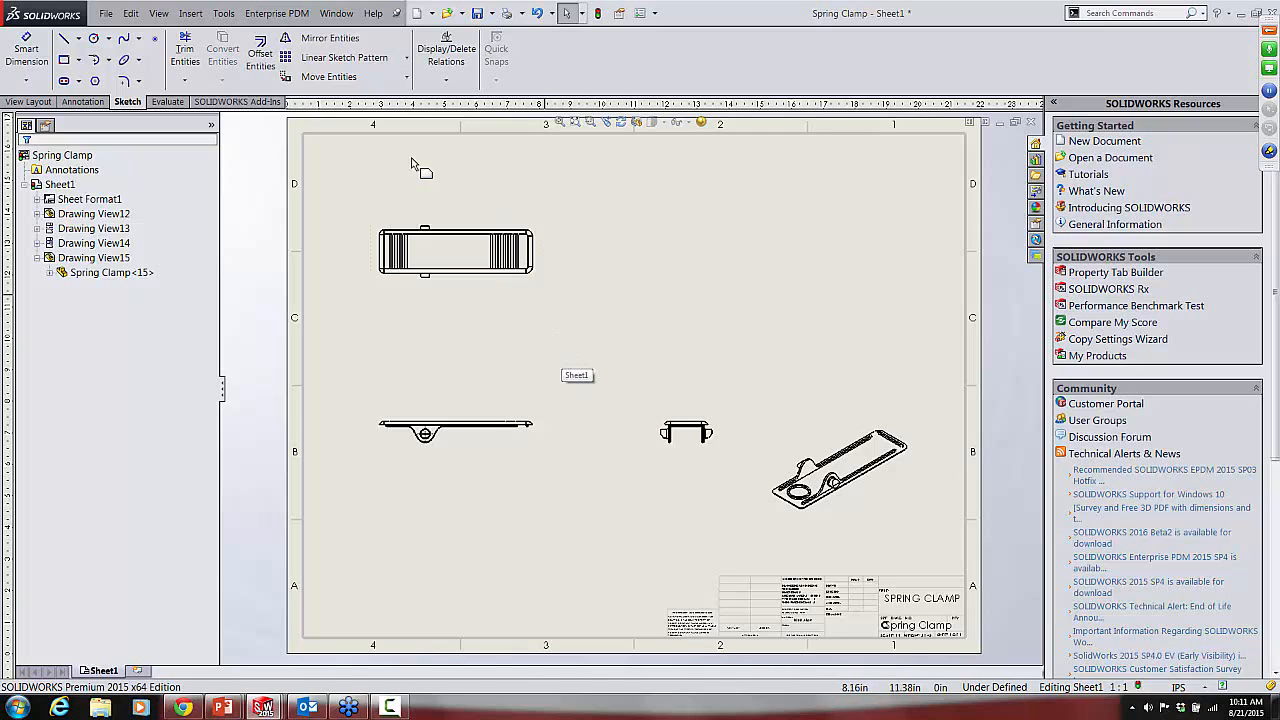
# Step: Project an isometric view from the front view and place it in the sheet's upper-right area, above the Reverse view
pyautogui.click(30, 102)
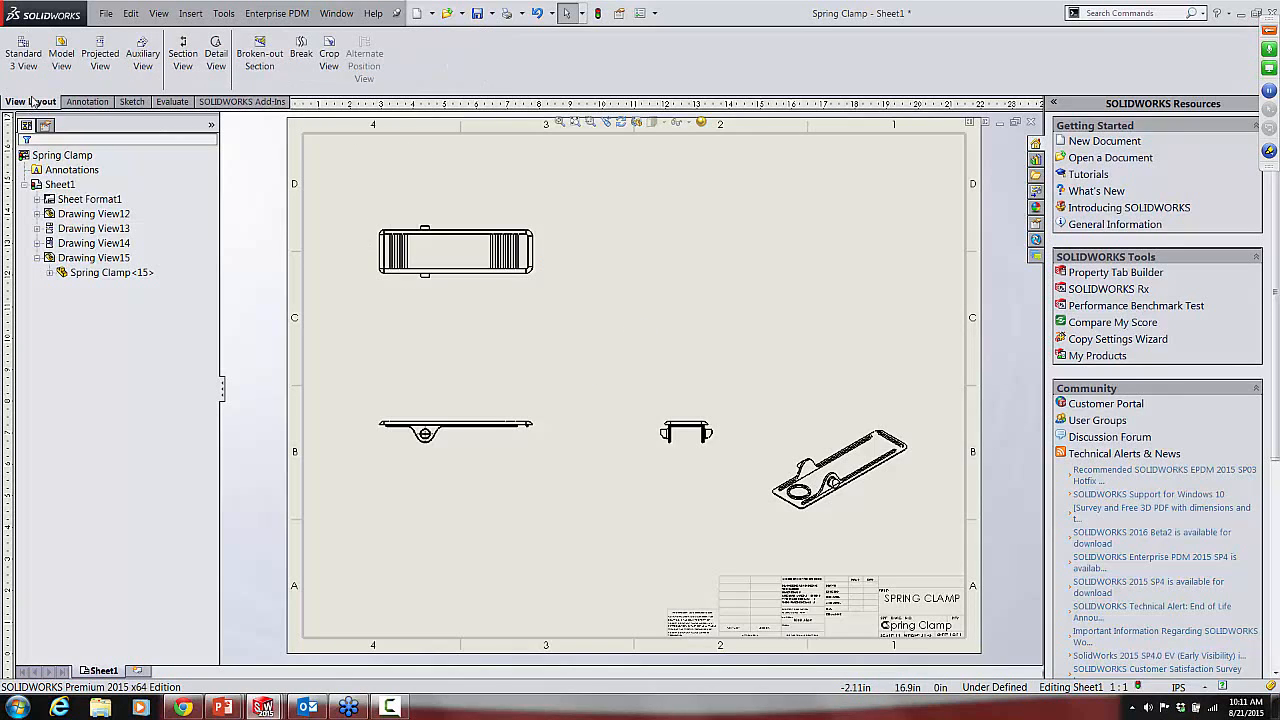
pyautogui.click(465, 435)
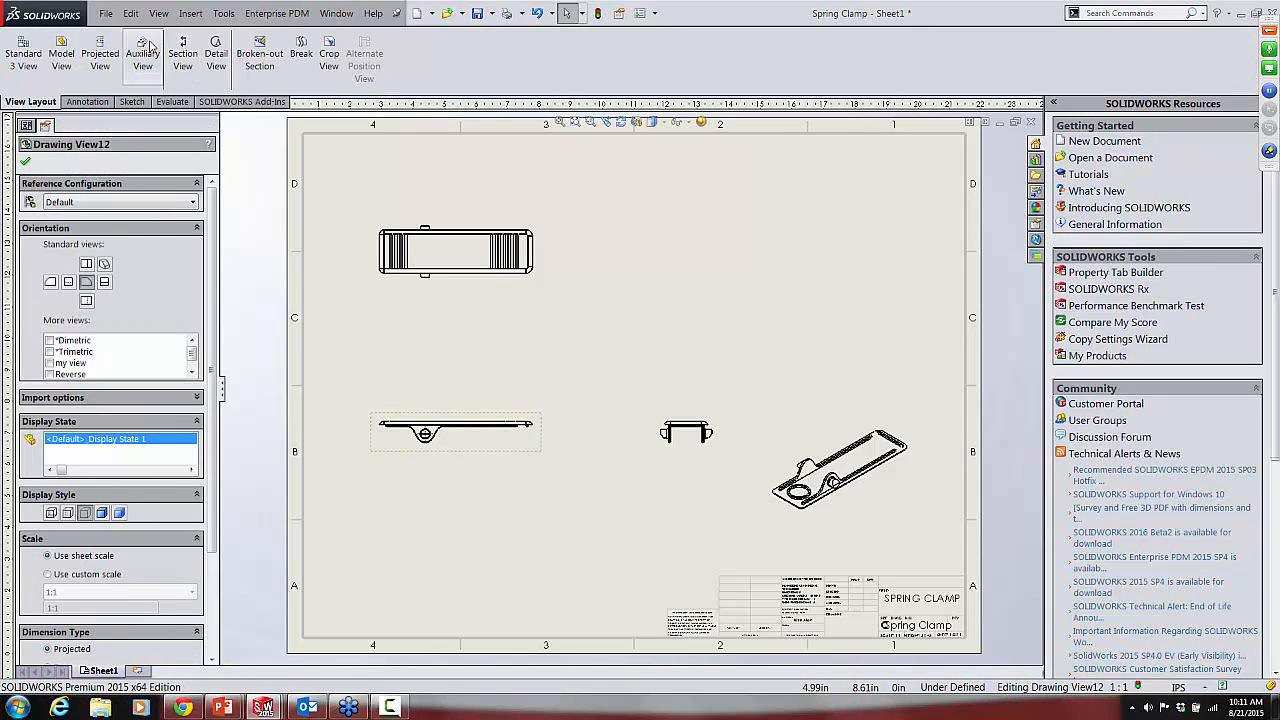
pyautogui.click(100, 55)
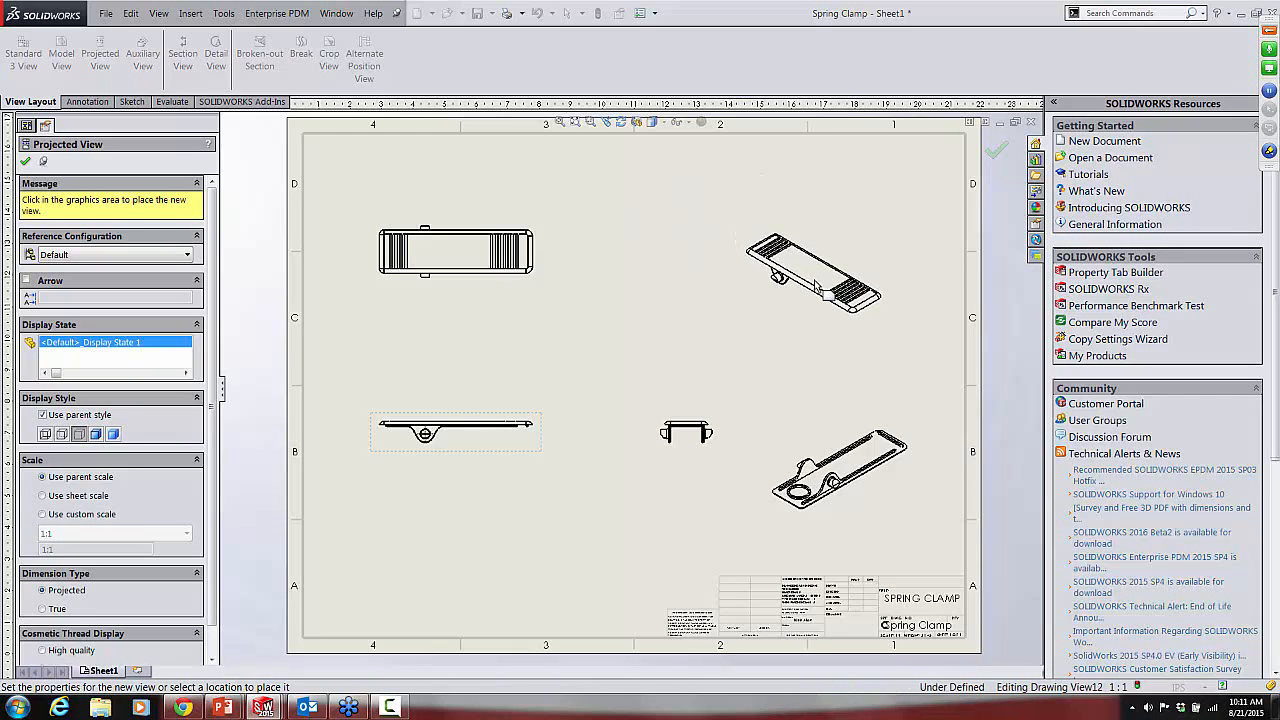
pyautogui.click(832, 233)
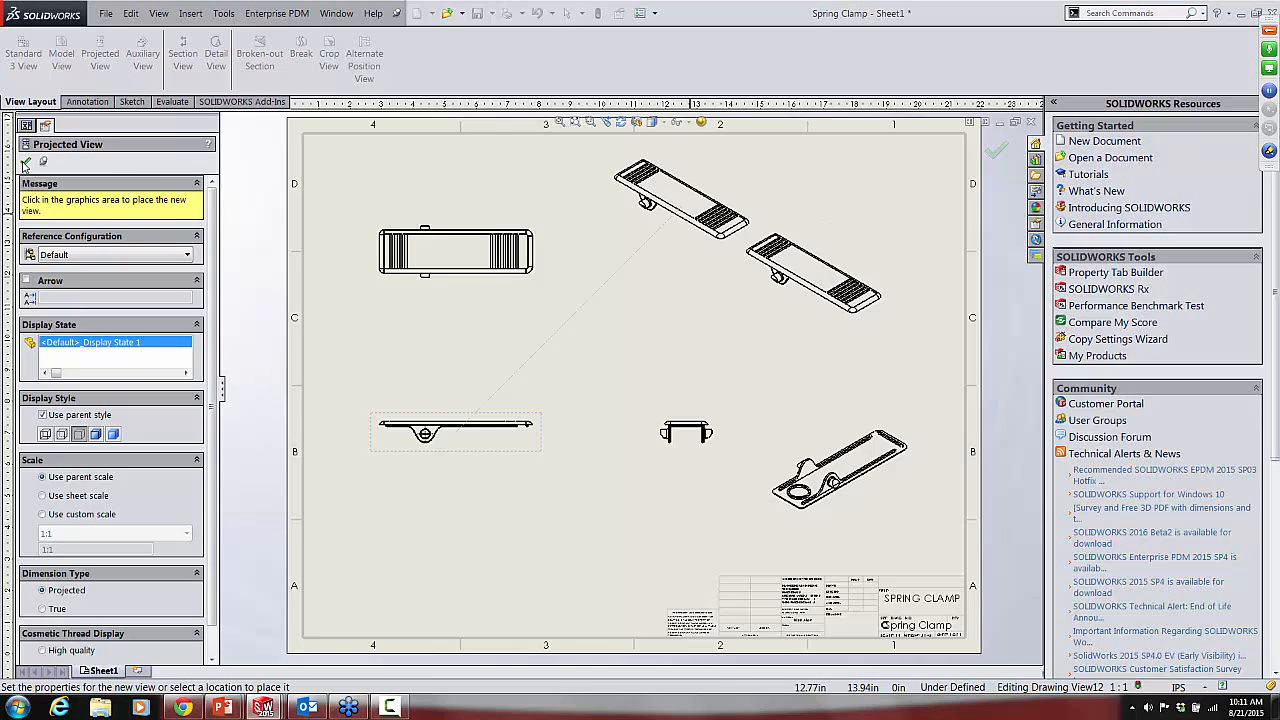
pyautogui.click(25, 163)
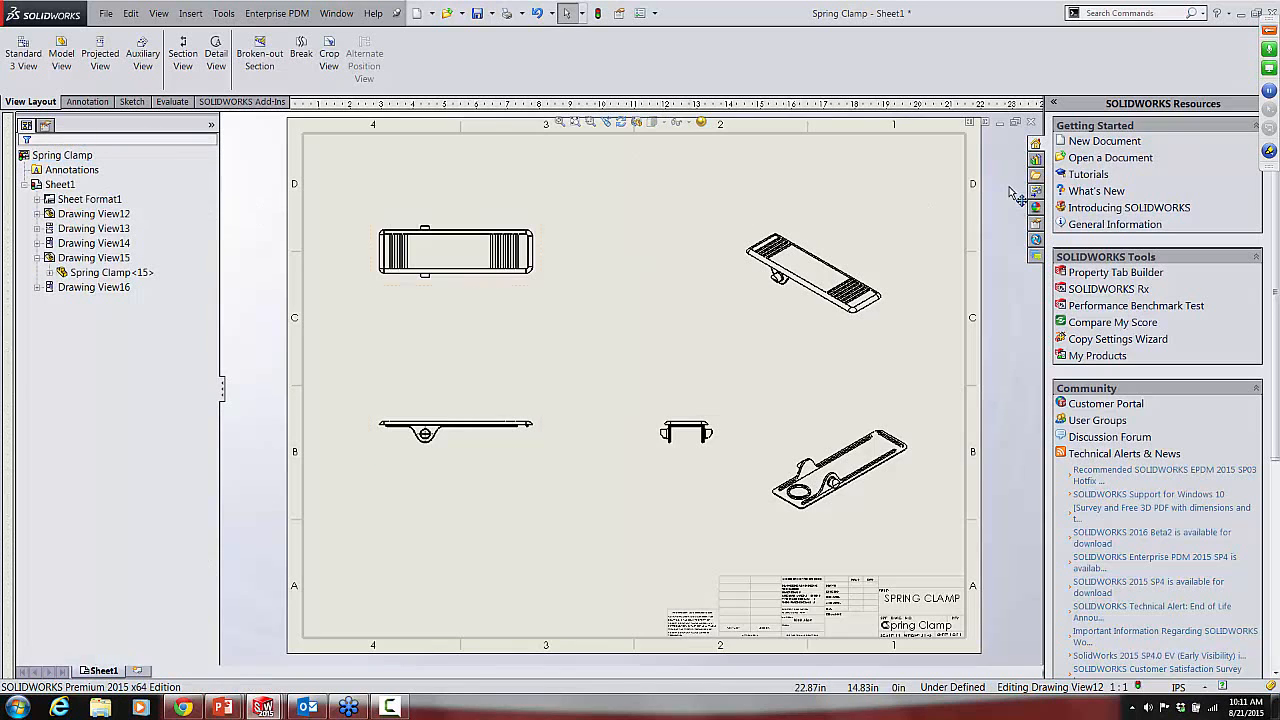
# Step: Close the Spring Clamp drawing without saving and switch to the open Revolving Head Flashlight assembly
pyautogui.click(1268, 31)
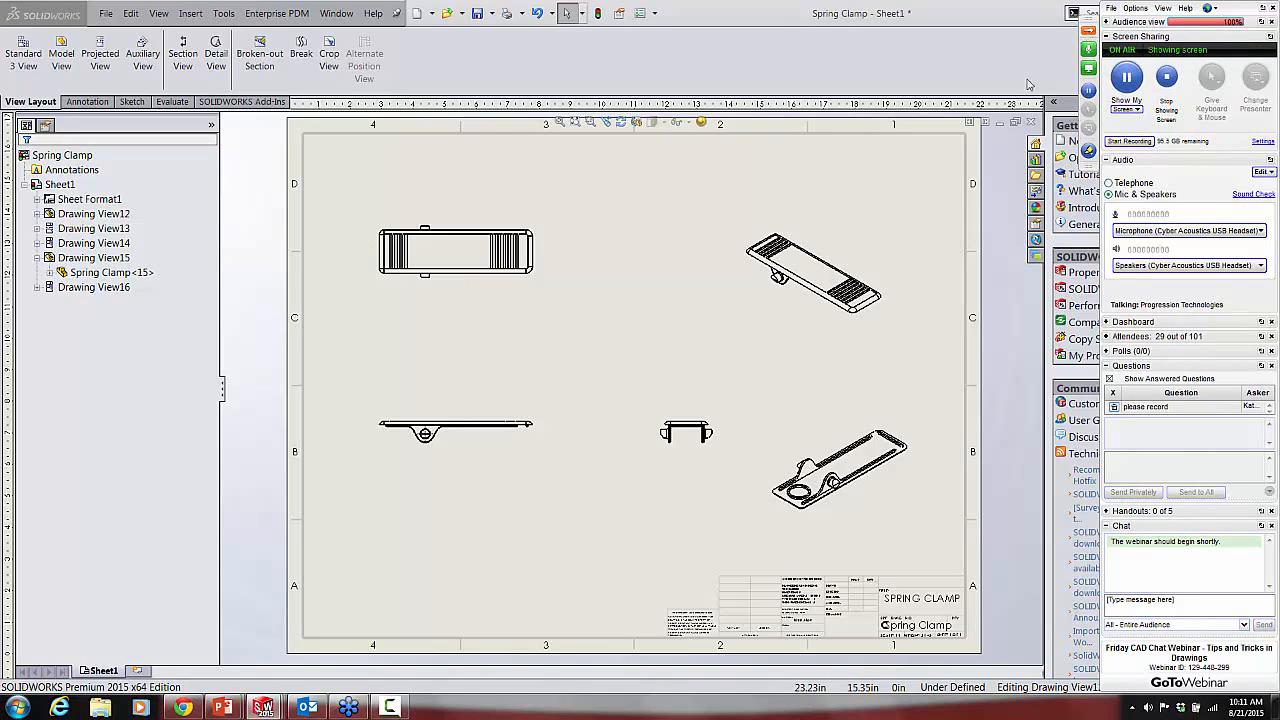
pyautogui.click(651, 229)
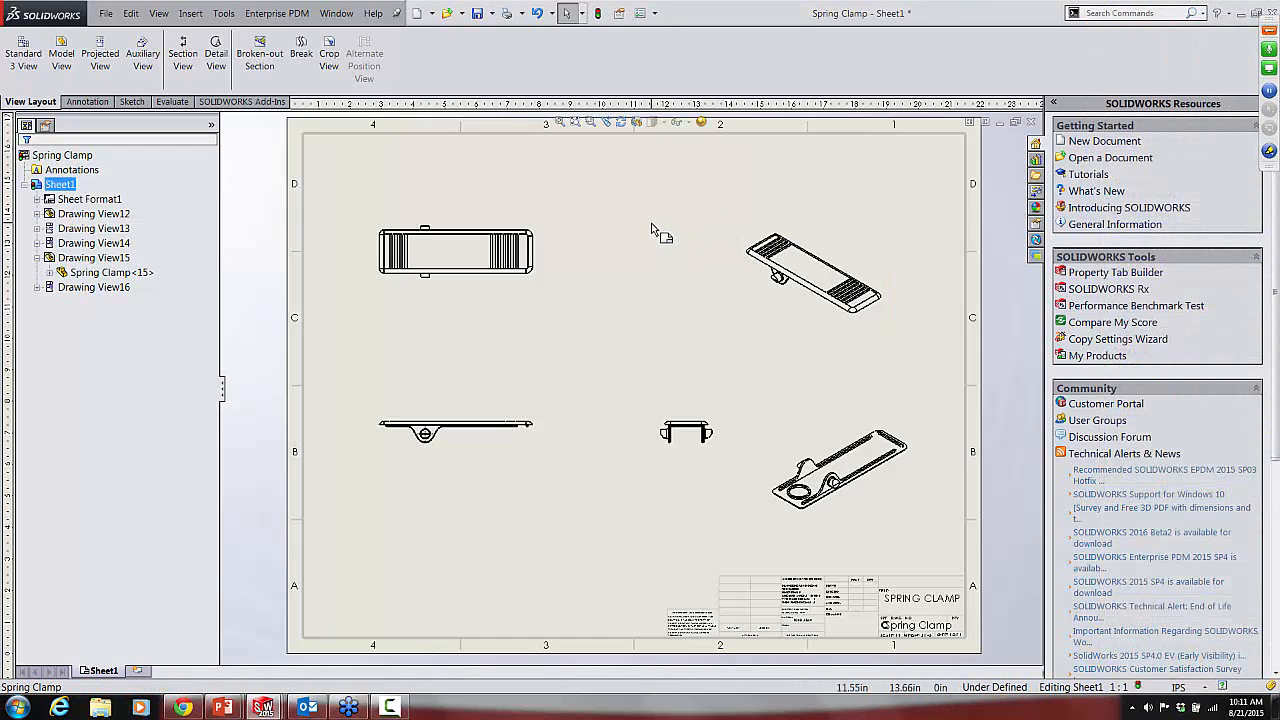
pyautogui.click(1031, 122)
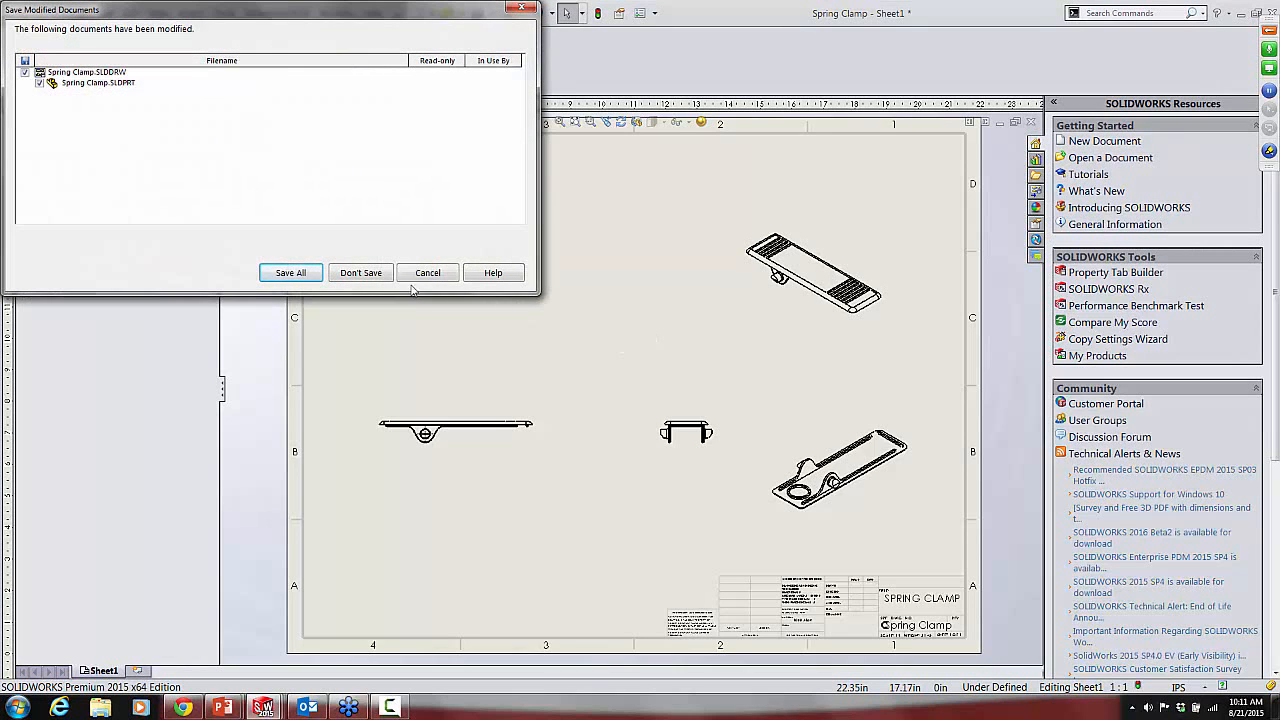
pyautogui.click(361, 273)
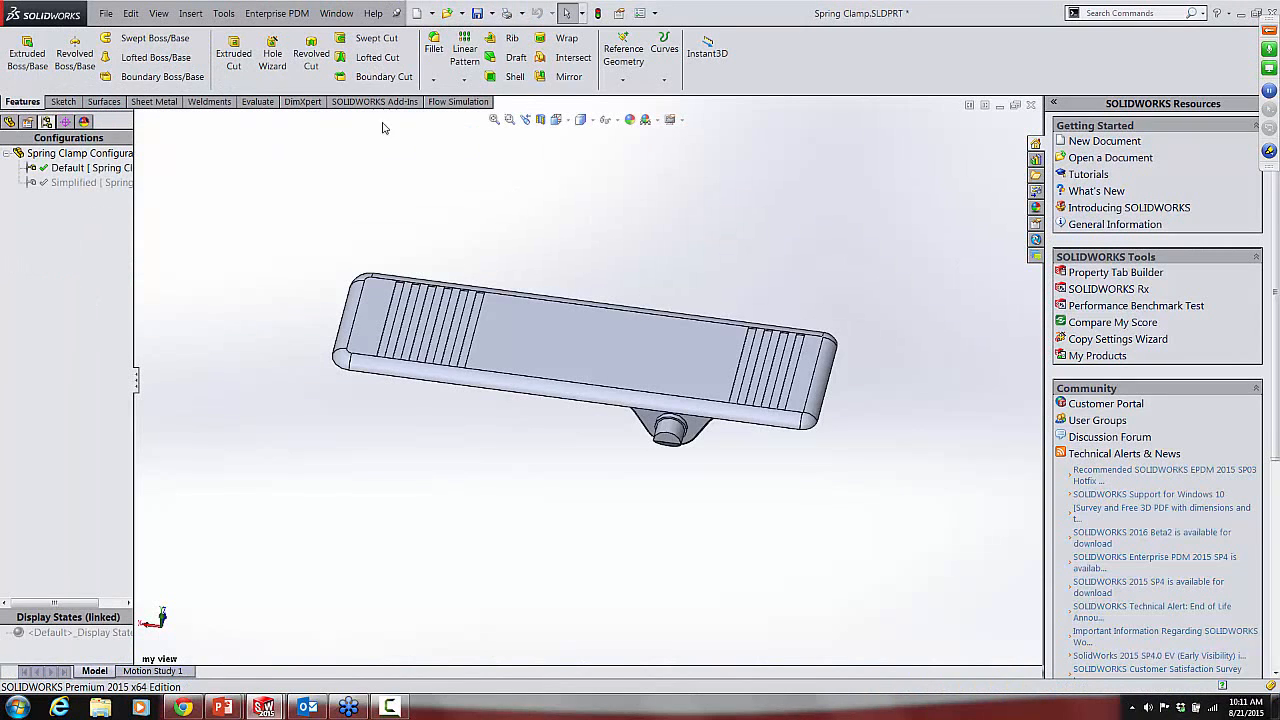
pyautogui.click(336, 13)
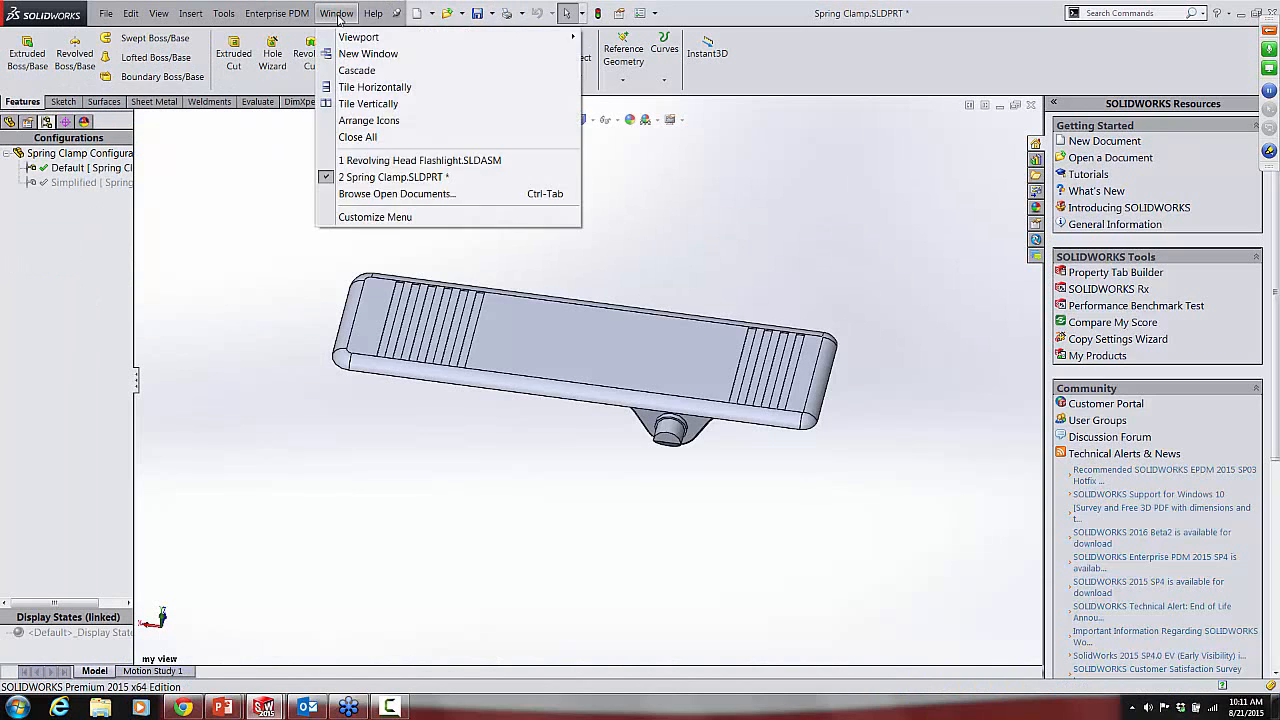
pyautogui.click(388, 162)
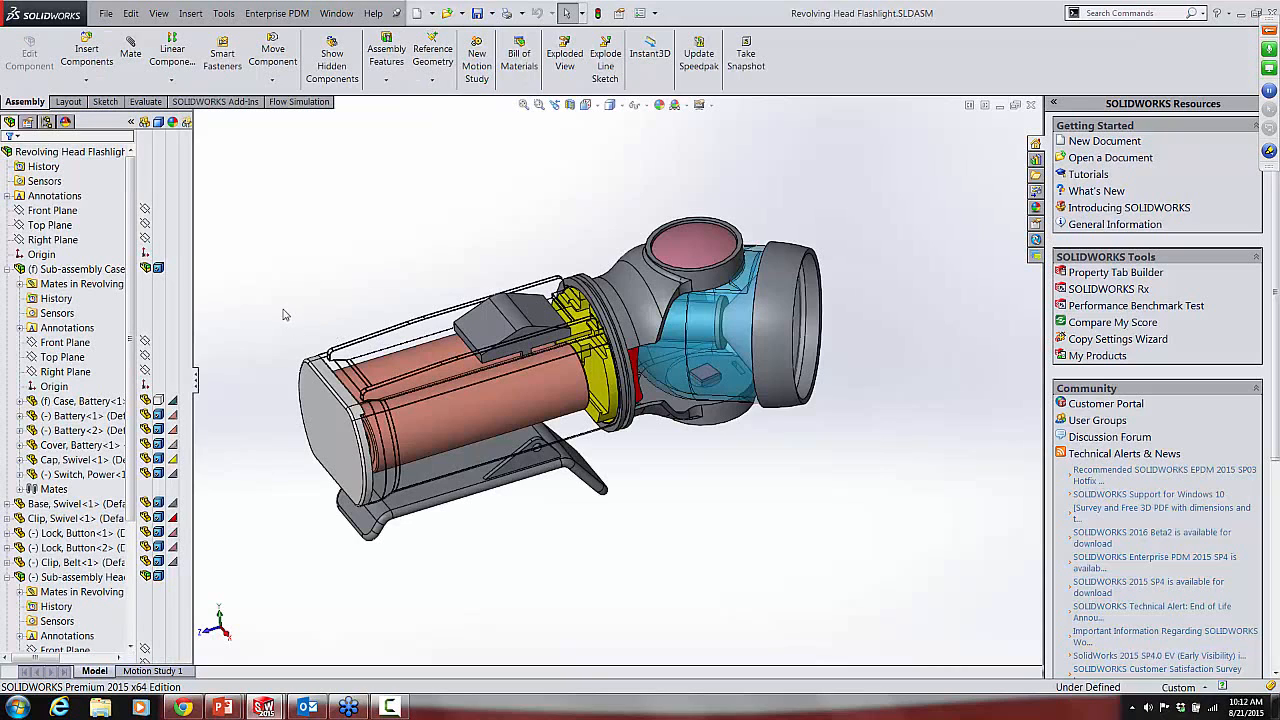
# Step: Show the flashlight assembly's configurations and activate its Display State-Drawing display state
pyautogui.click(48, 123)
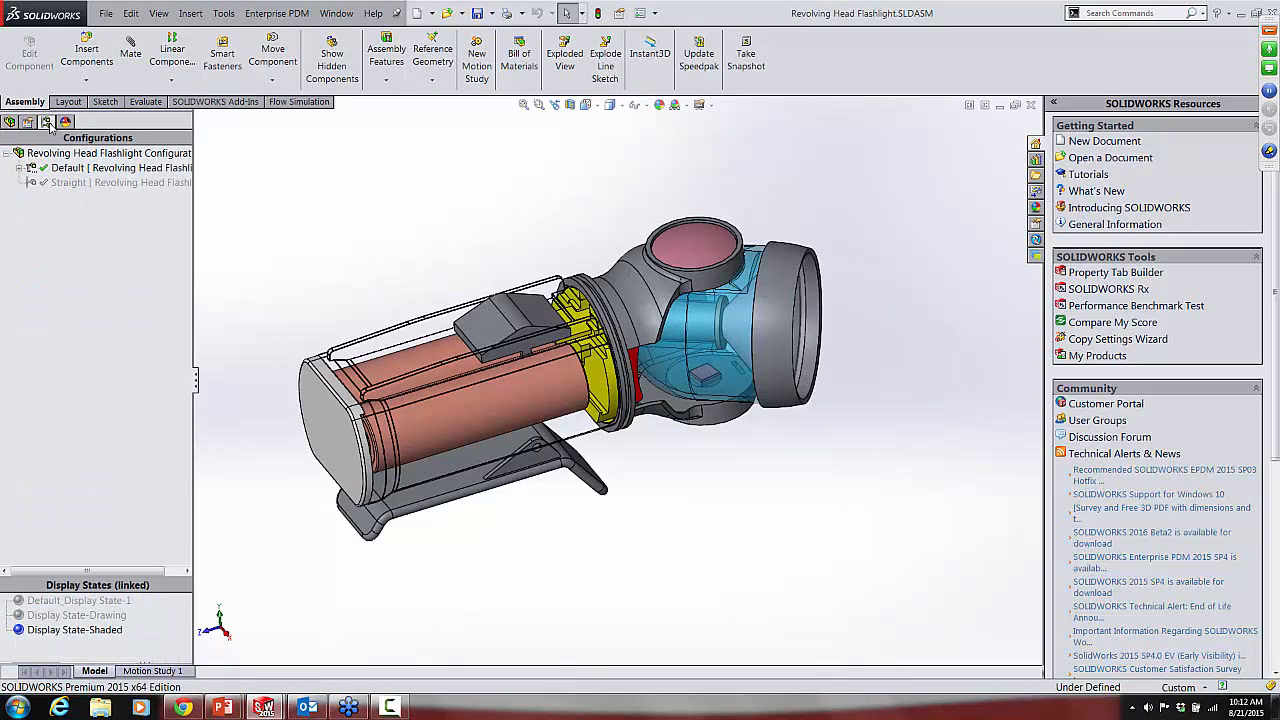
pyautogui.click(107, 243)
pyautogui.click(90, 617)
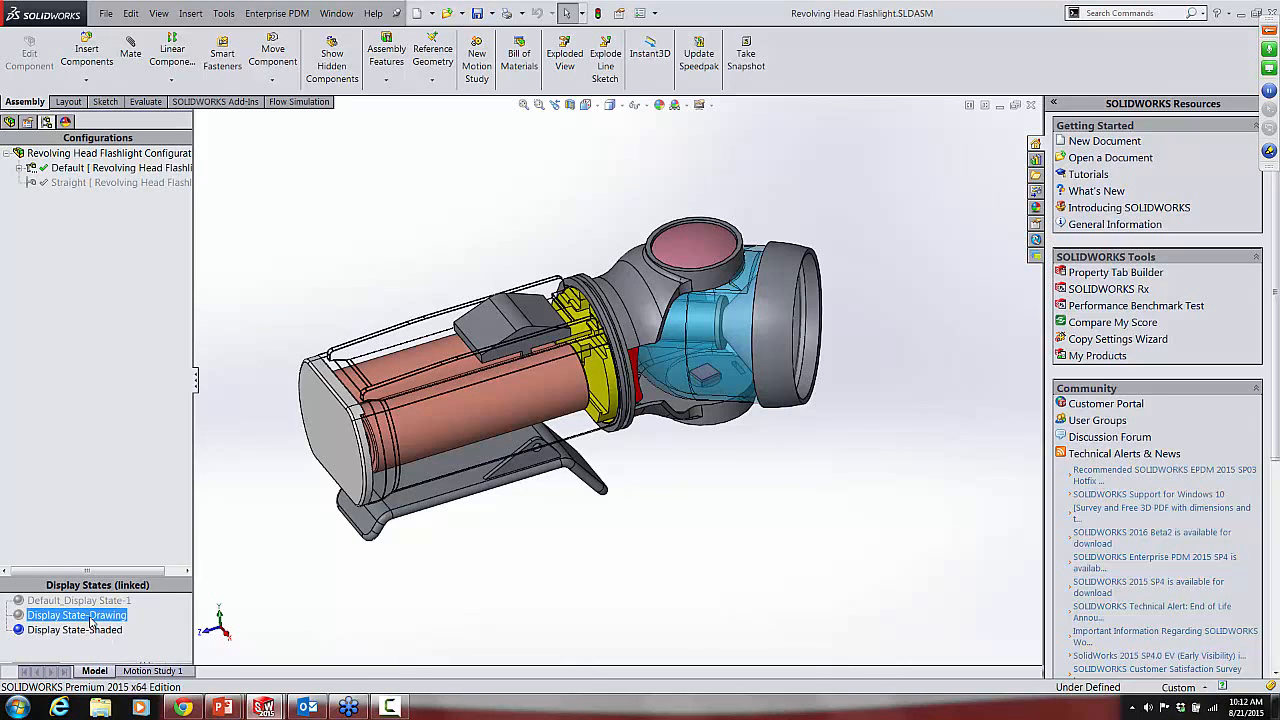
pyautogui.doubleClick(90, 618)
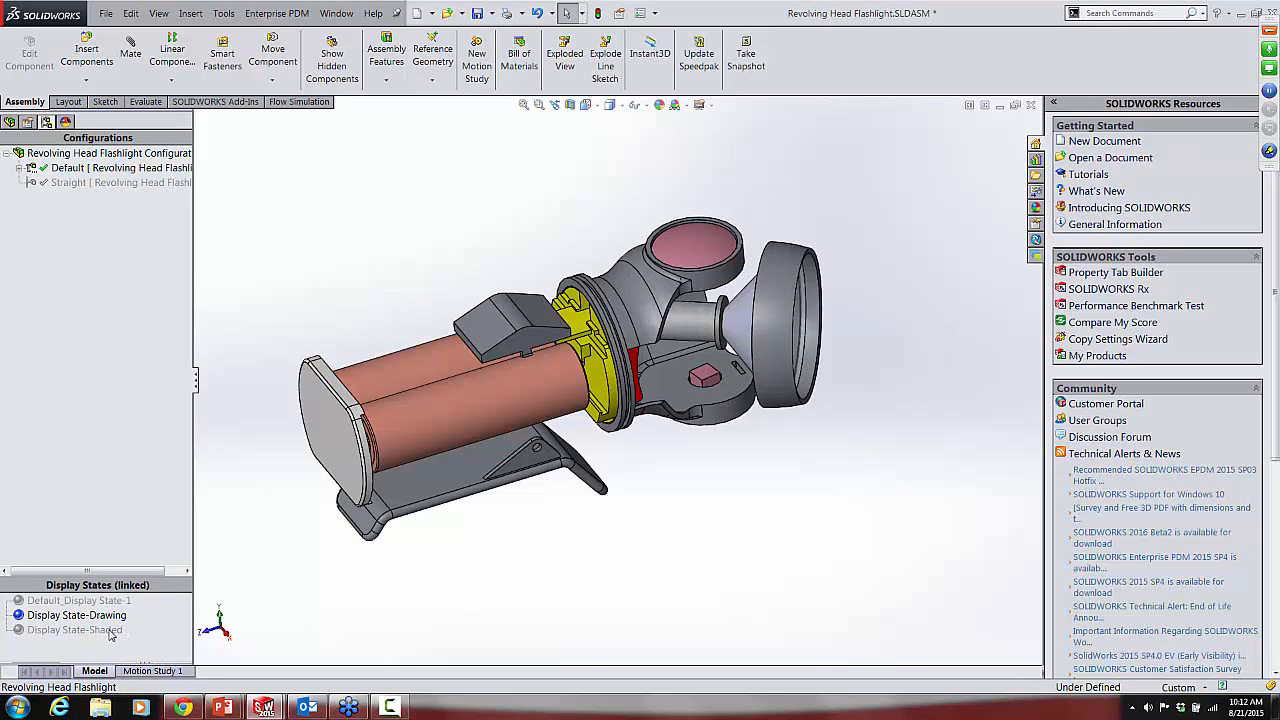
pyautogui.click(110, 632)
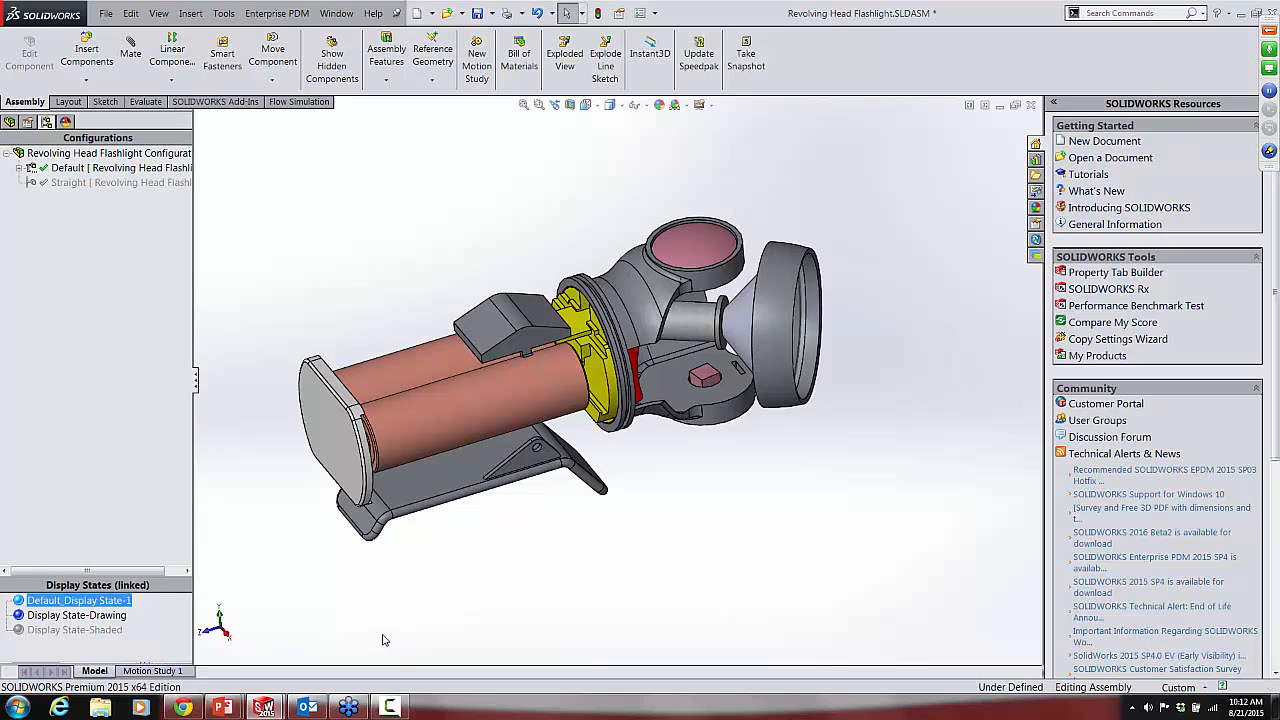
# Step: Activate the flashlight assembly's Display State-Shaded display state
pyautogui.rightClick(114, 634)
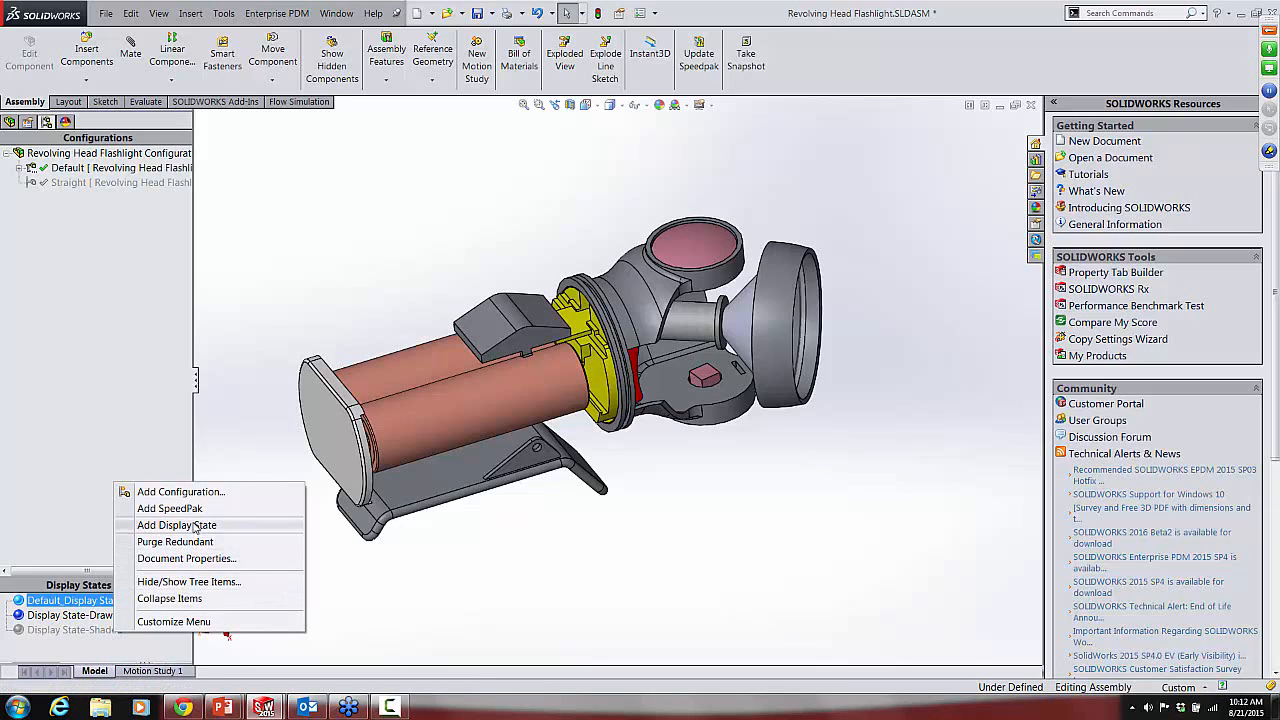
pyautogui.click(471, 629)
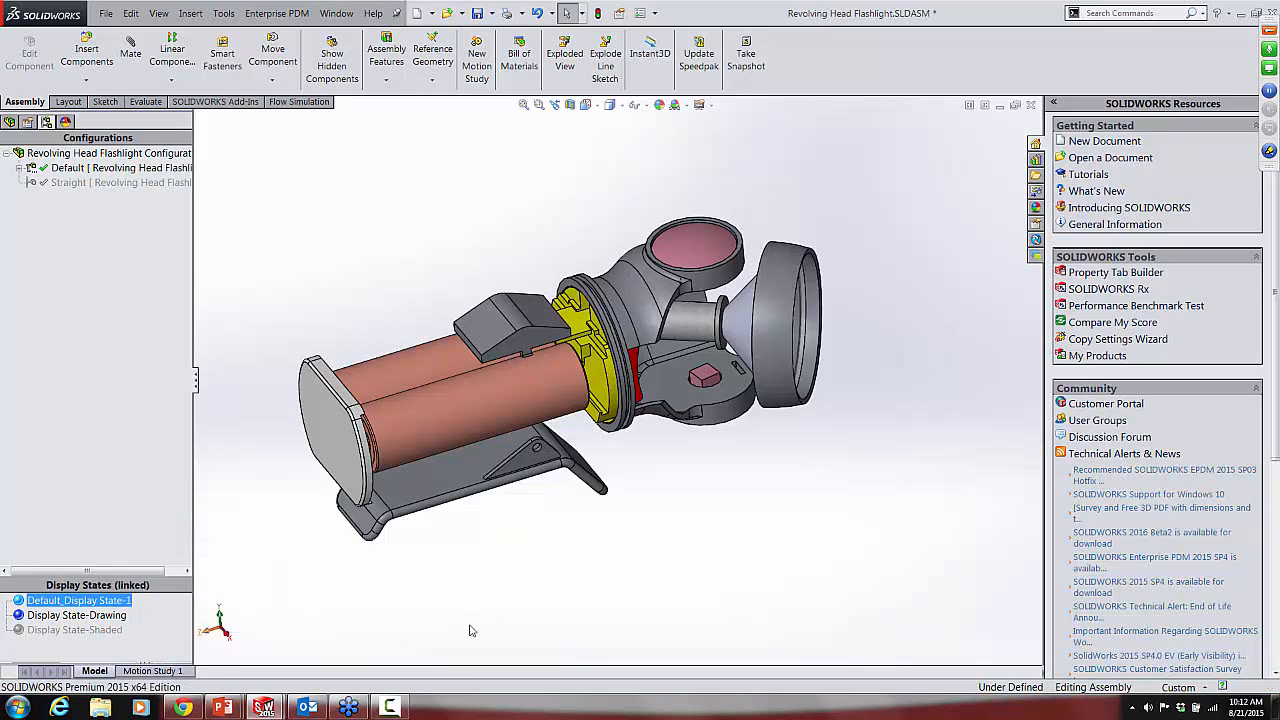
pyautogui.click(75, 630)
pyautogui.doubleClick(69, 632)
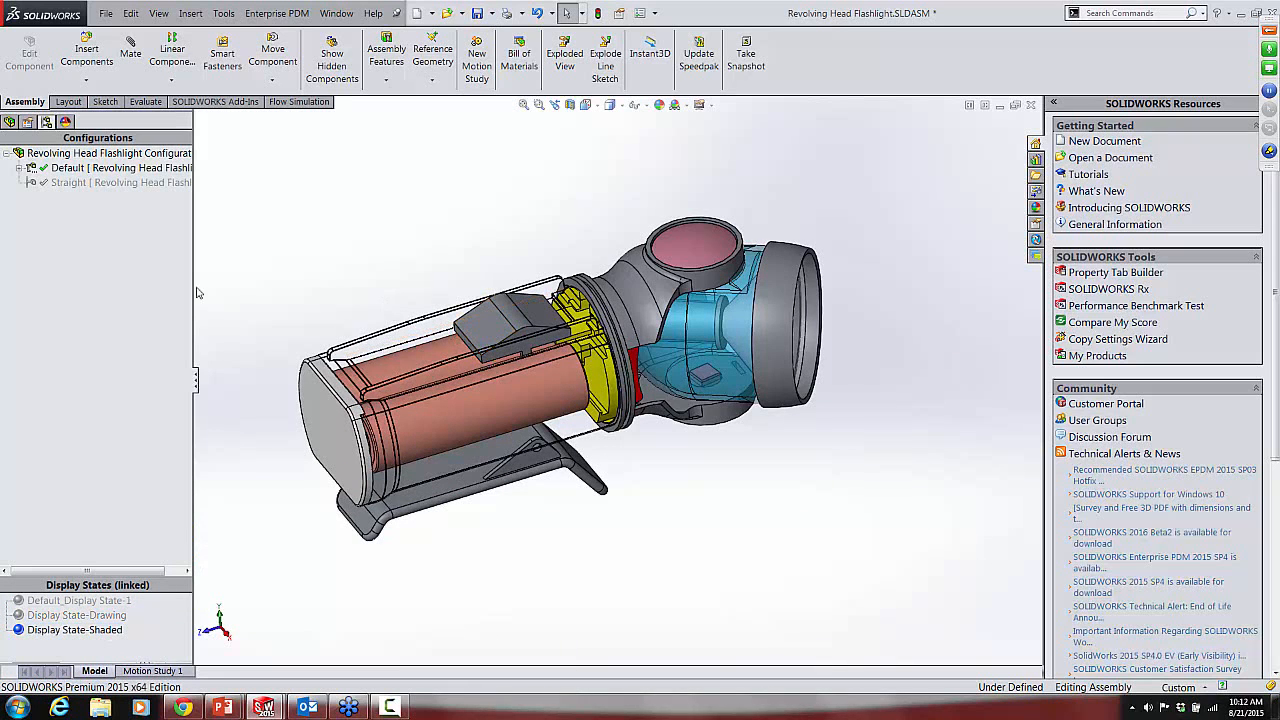
# Step: Set the Case, Battery component's display mode to Hidden Lines Removed in the assembly's component tree
pyautogui.click(17, 122)
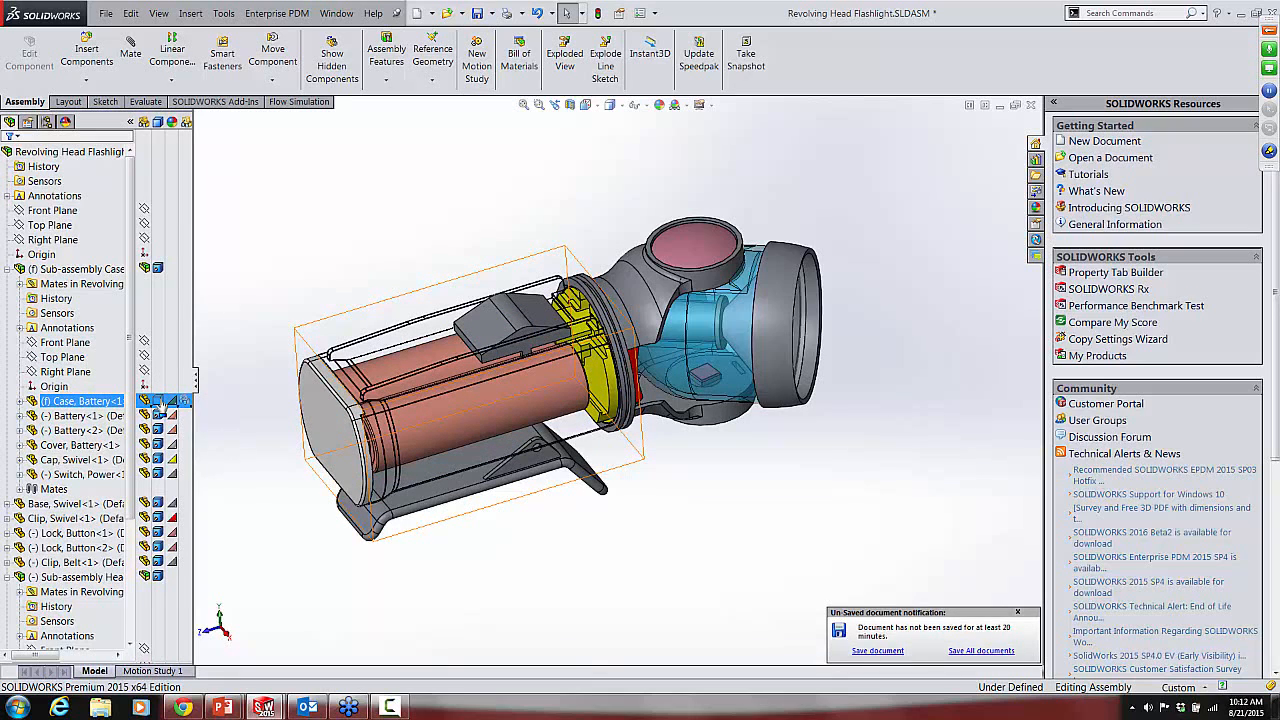
pyautogui.click(159, 402)
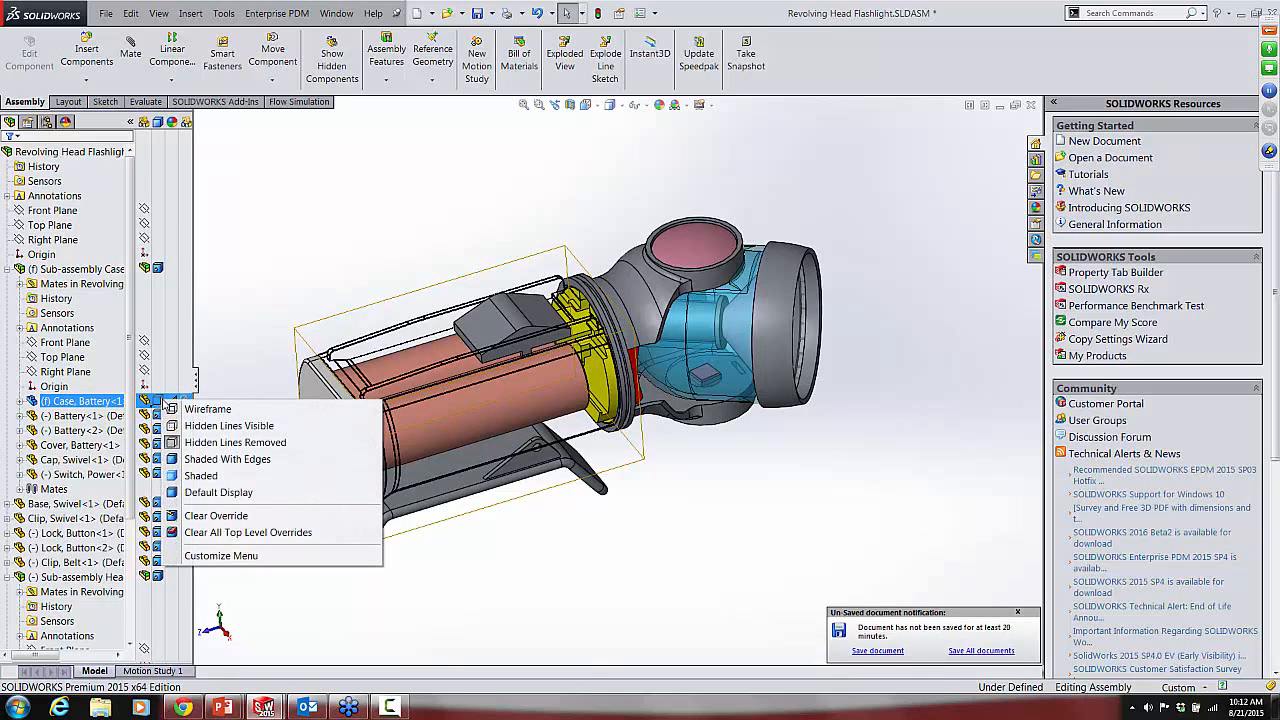
pyautogui.click(220, 443)
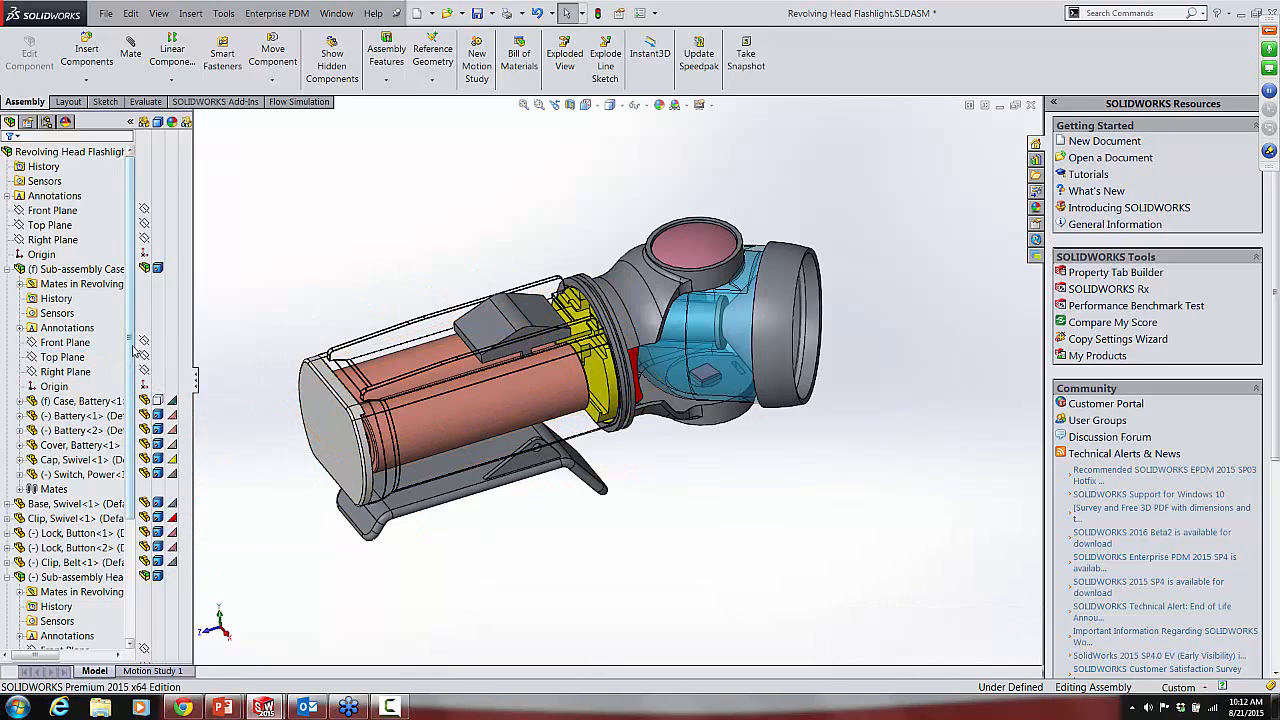
# Step: Examine the display mode and appearance settings of the Head, Swivel and Lens components in the head sub-assembly
pyautogui.scroll(-4, 133, 345)
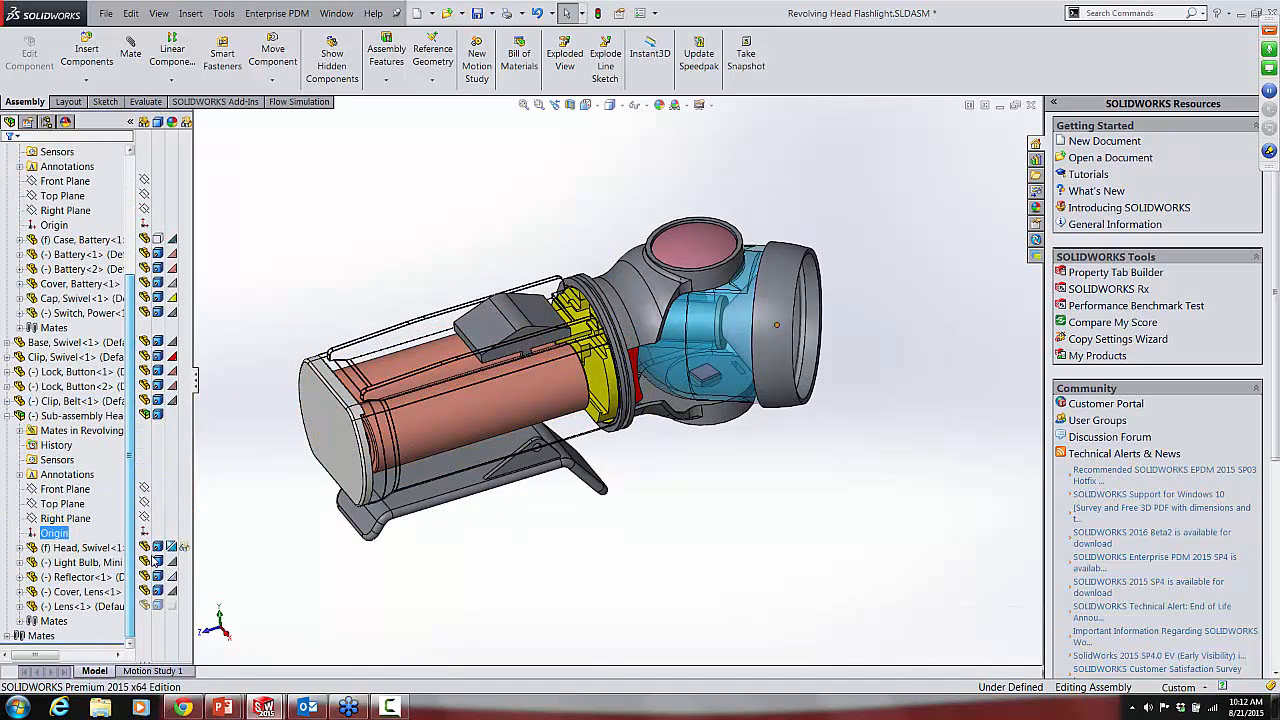
pyautogui.click(157, 550)
pyautogui.click(100, 606)
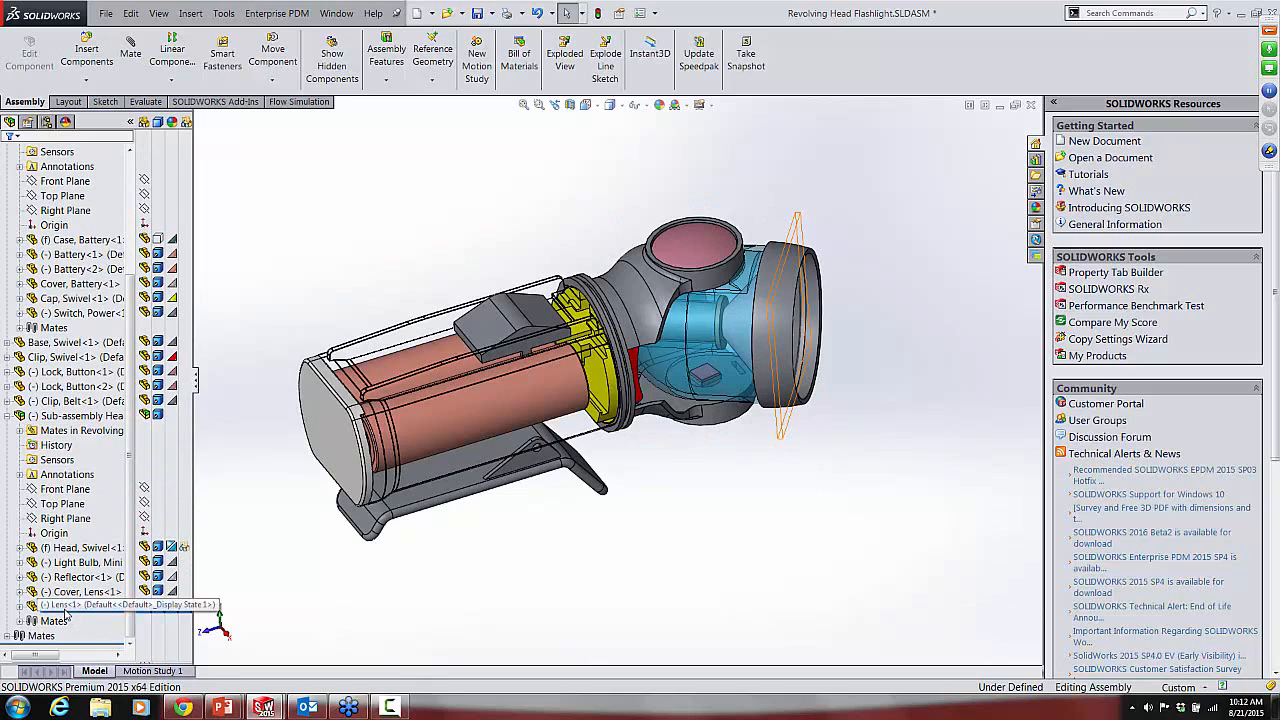
pyautogui.click(170, 607)
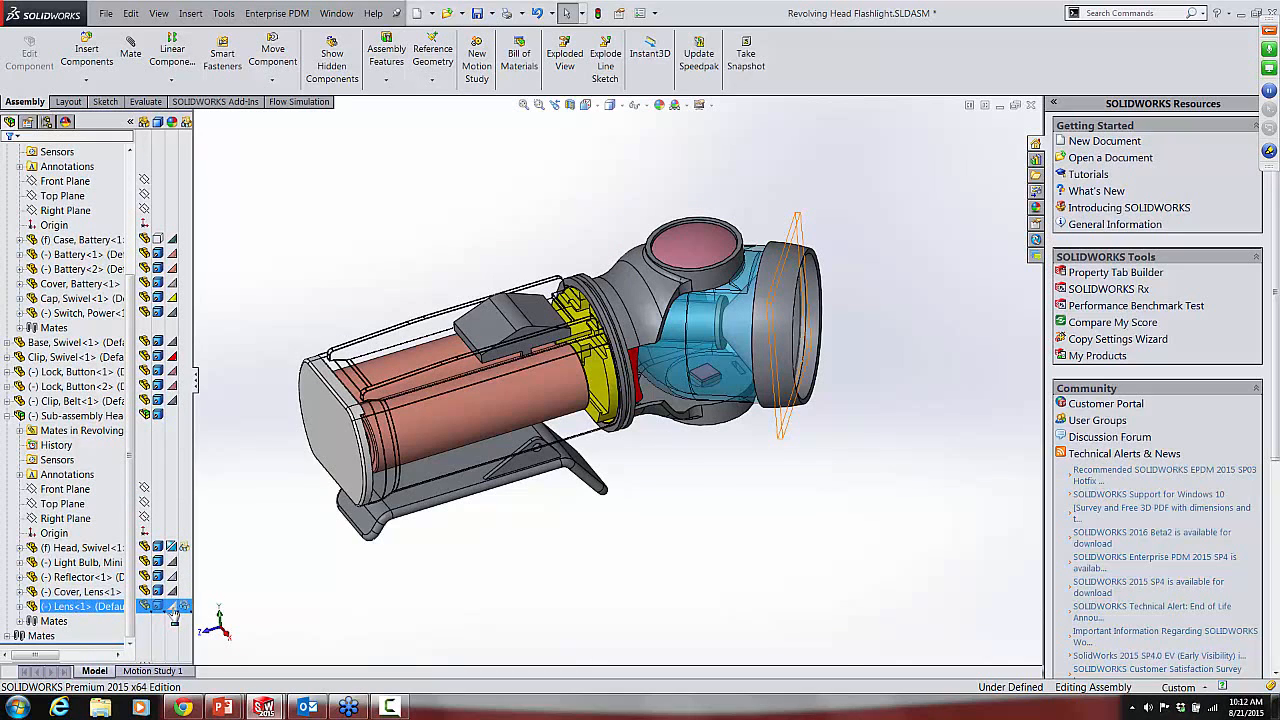
pyautogui.moveTo(175, 610)
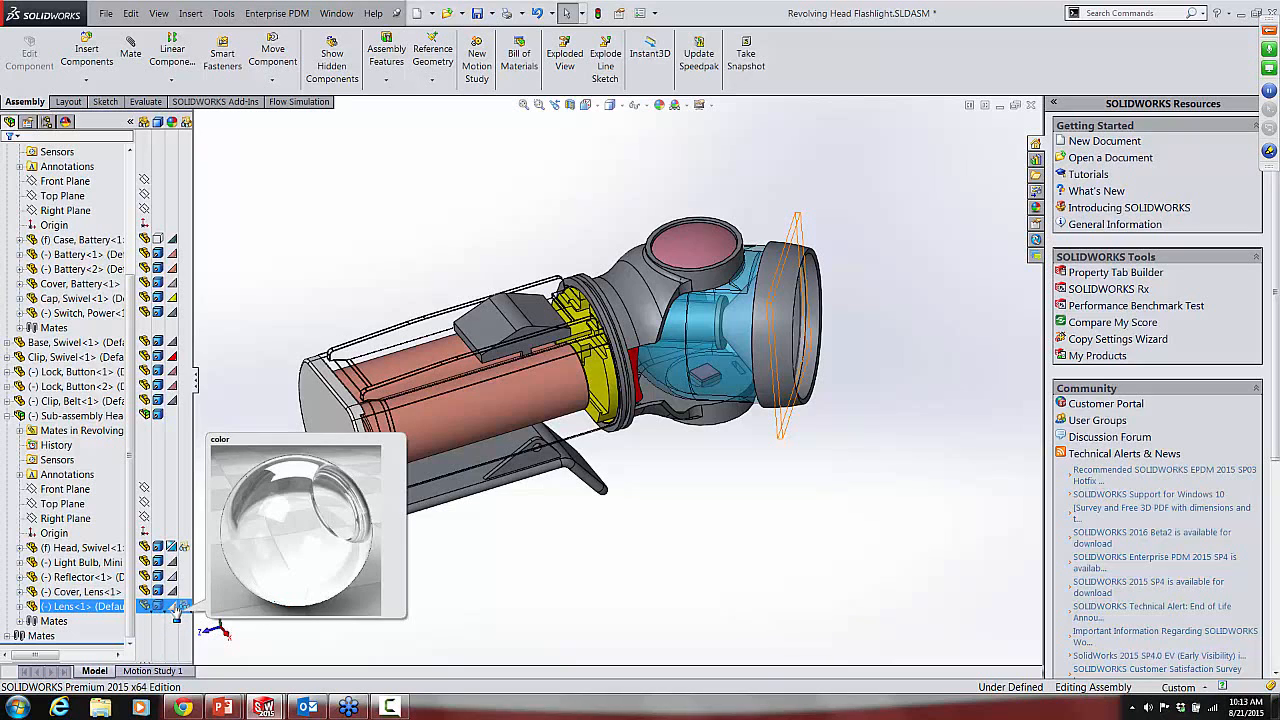
pyautogui.click(217, 373)
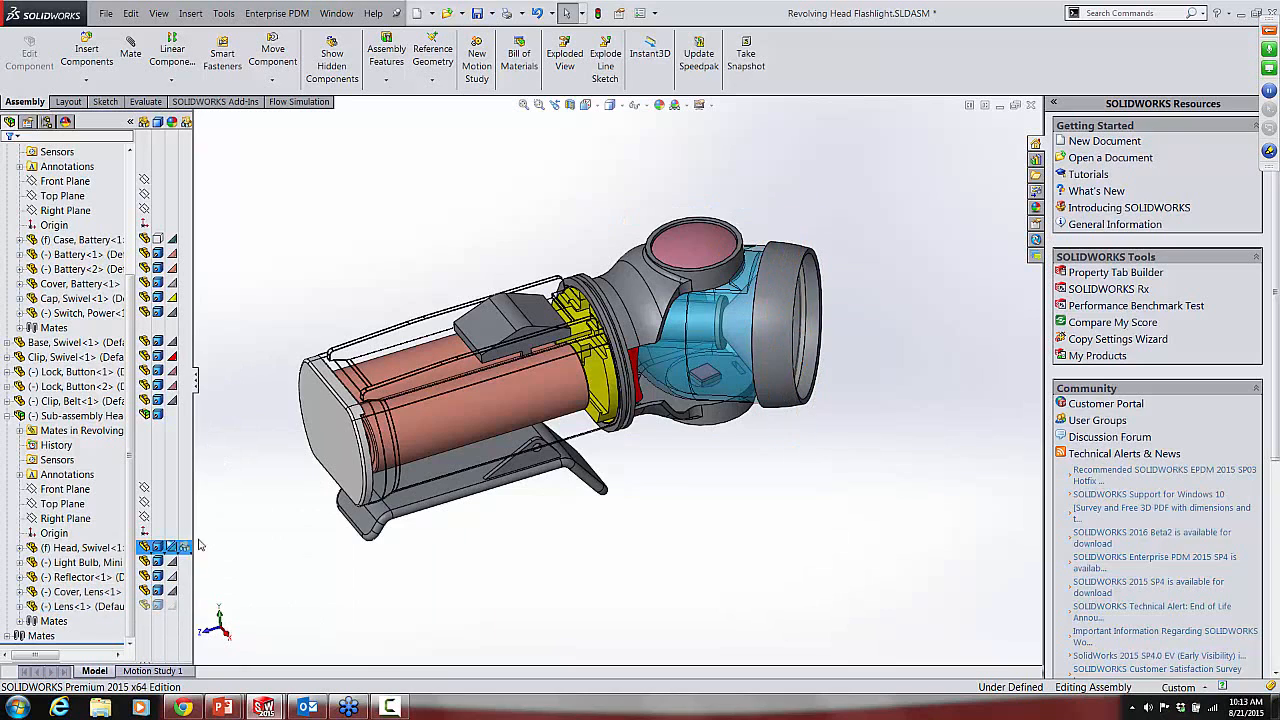
pyautogui.click(100, 548)
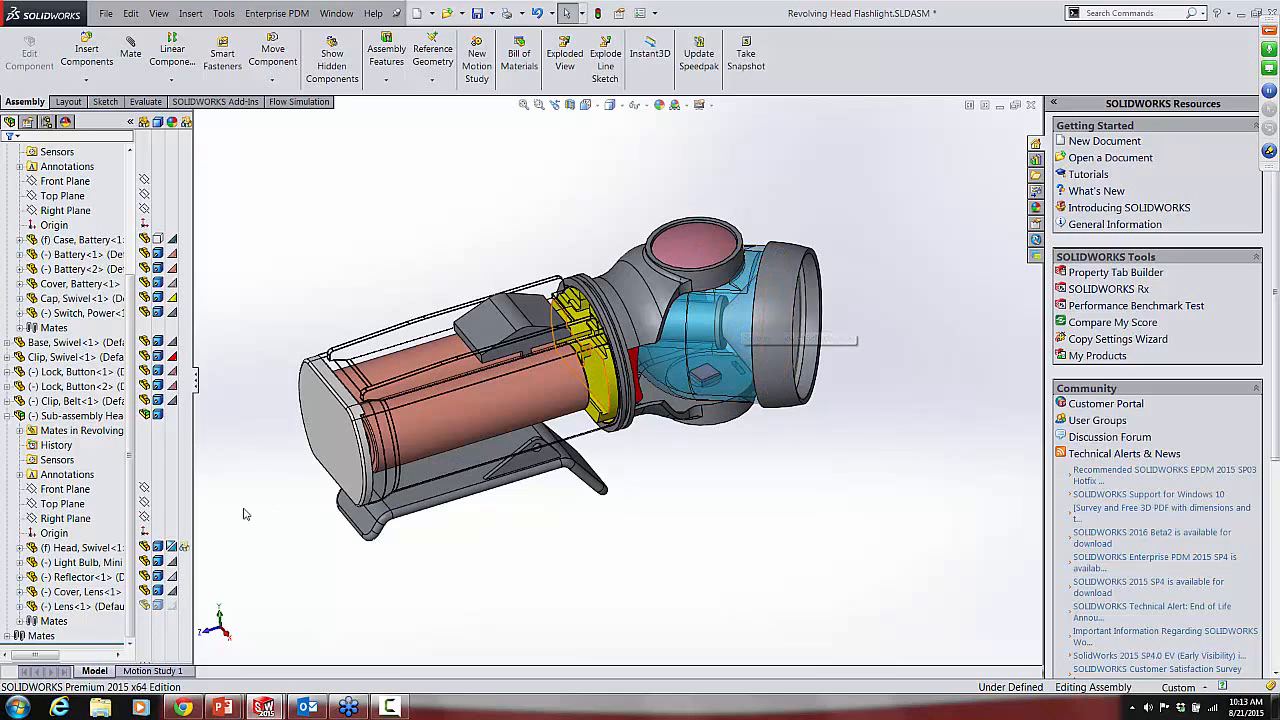
pyautogui.click(92, 552)
pyautogui.click(251, 570)
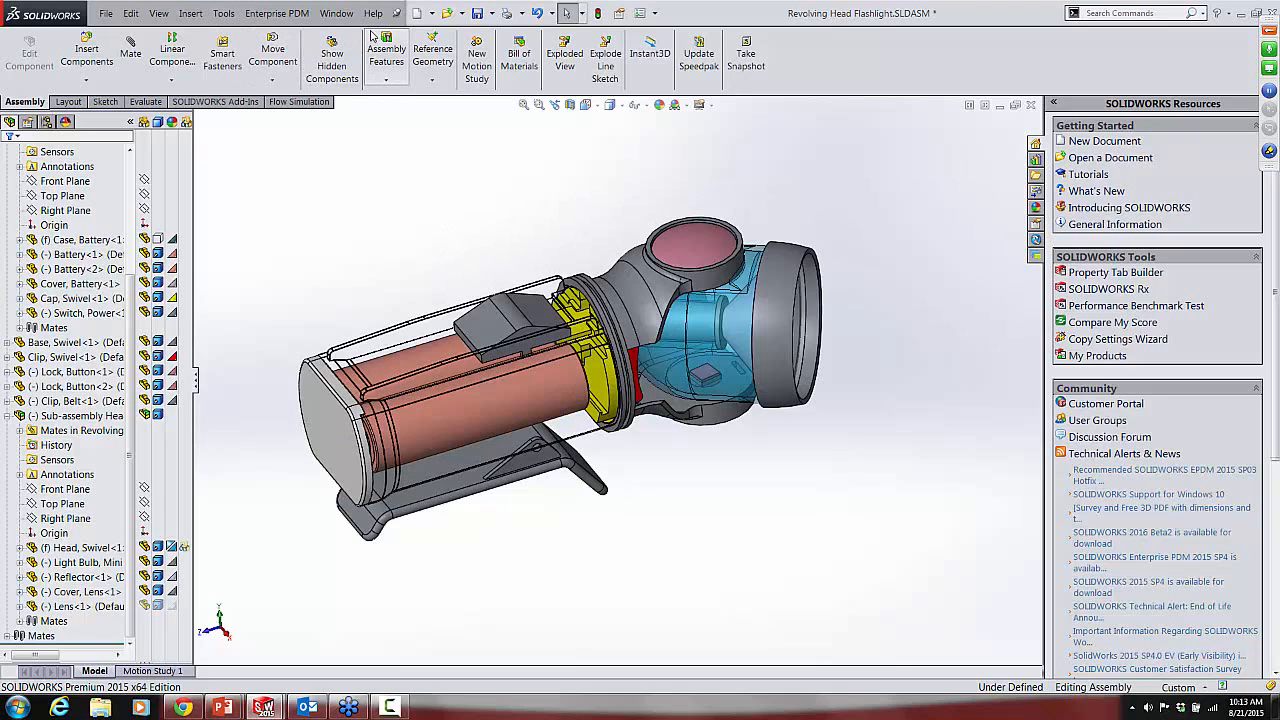
# Step: Create a new drawing from the flashlight assembly using the C Ansi template
pyautogui.click(433, 14)
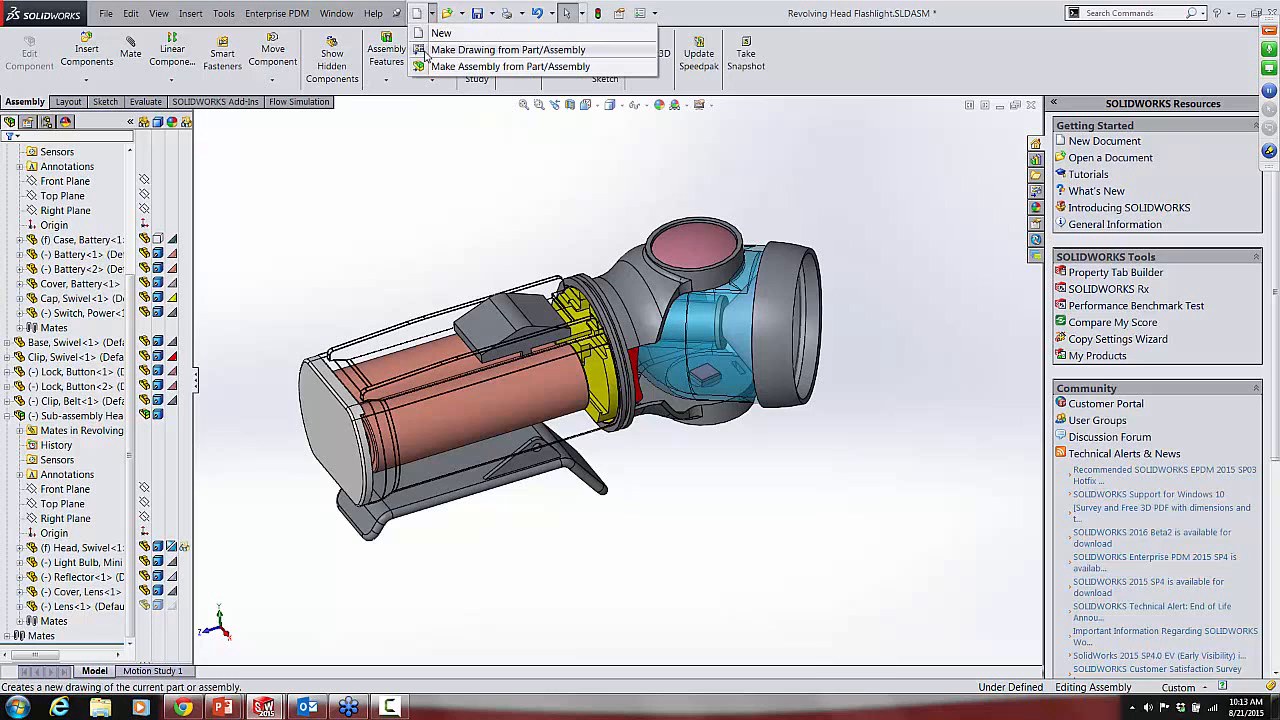
pyautogui.click(425, 55)
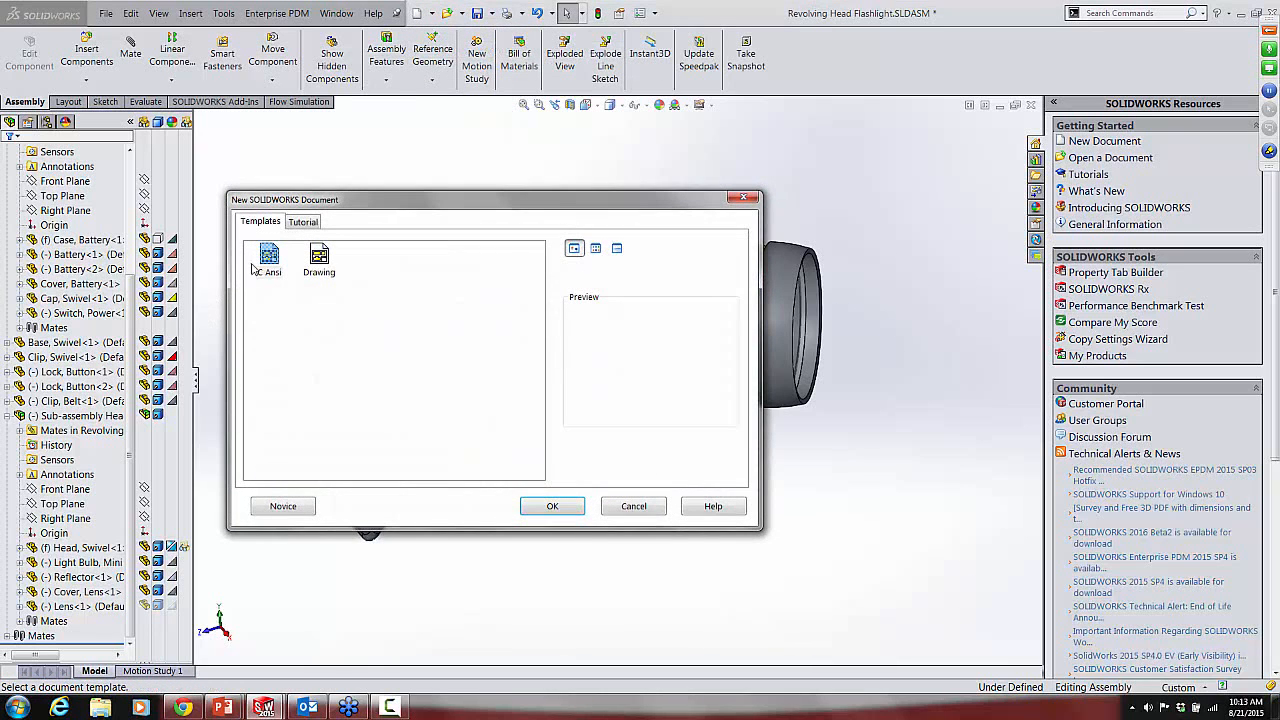
pyautogui.click(270, 256)
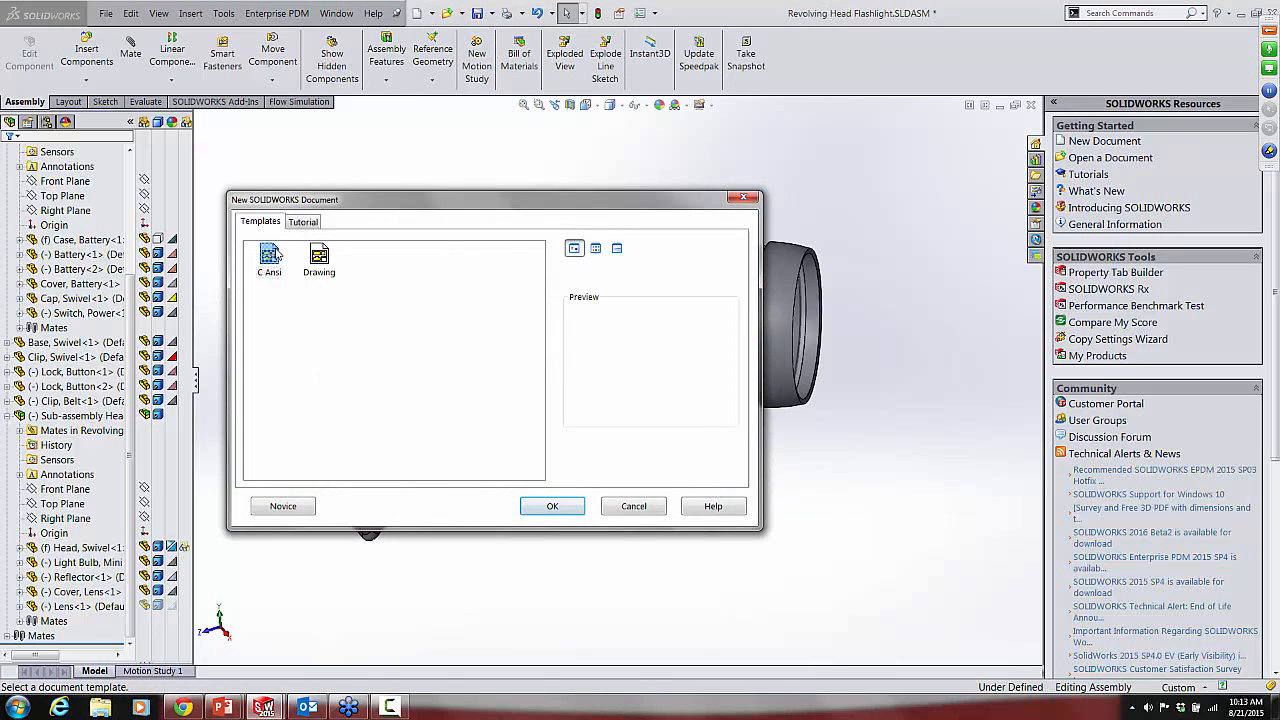
pyautogui.click(563, 506)
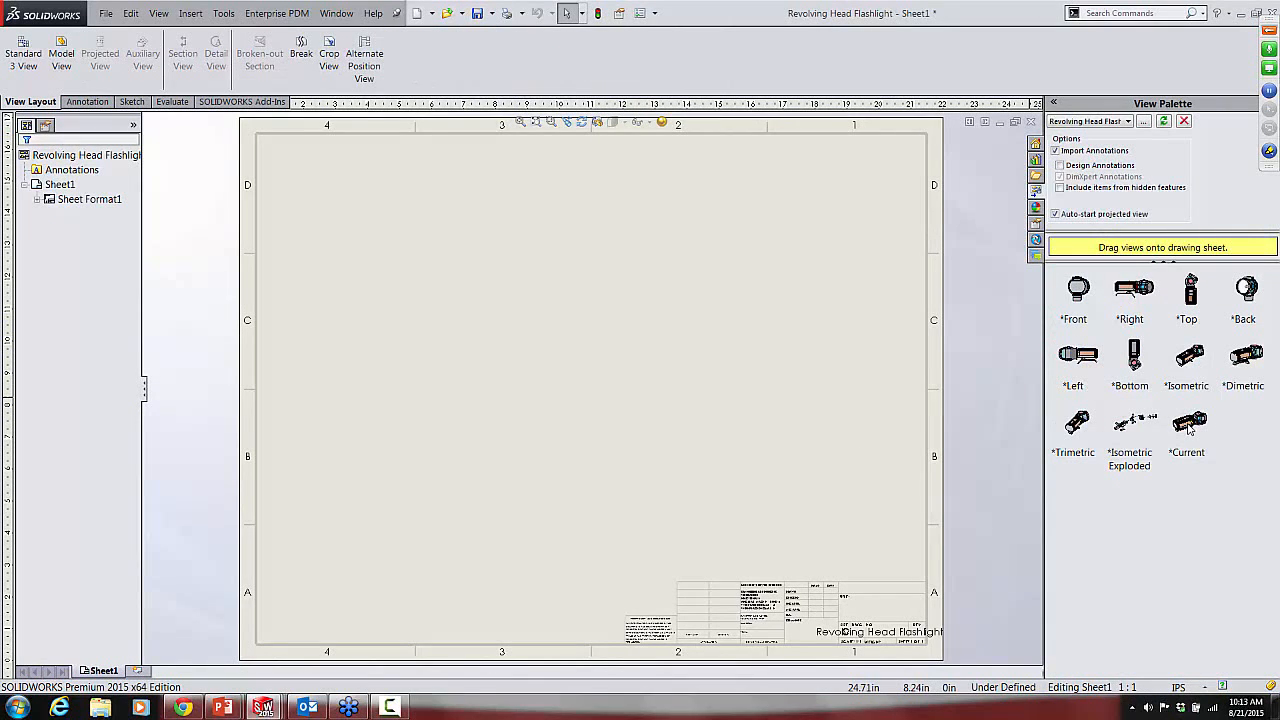
# Step: Place the Current view left of the sheet's centre and set its display state to Display State-Drawing
pyautogui.click(1140, 432)
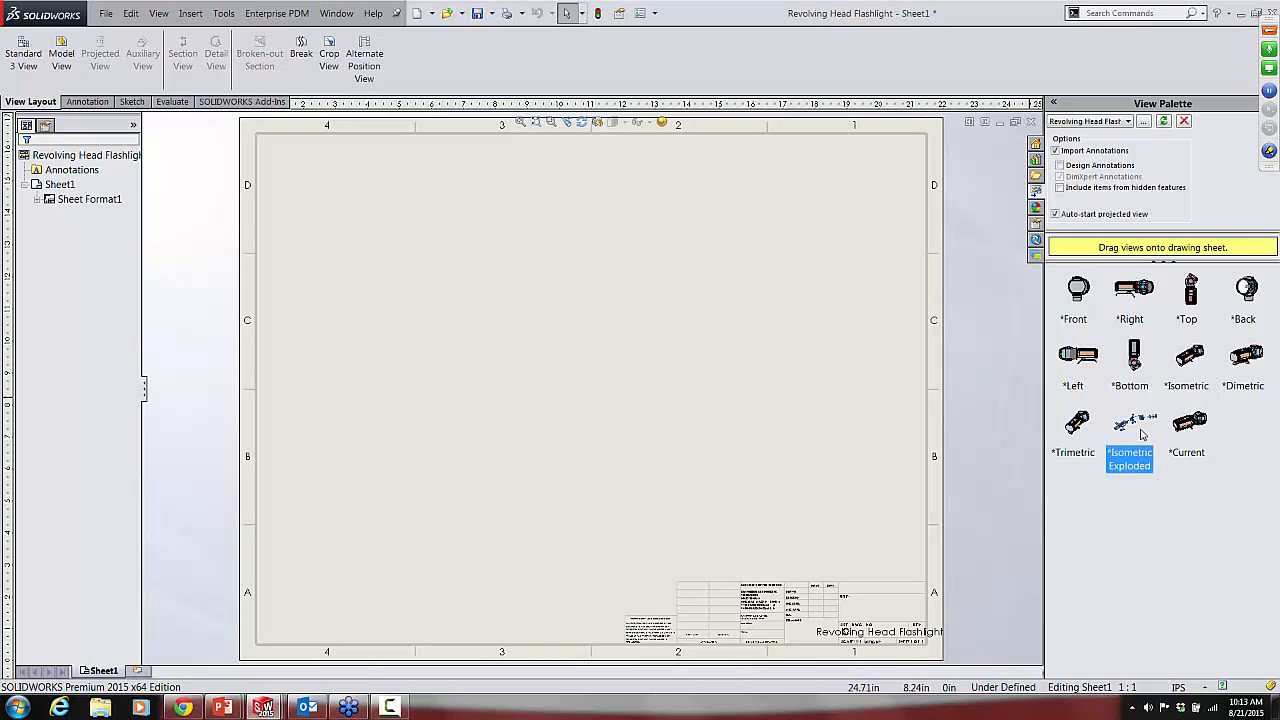
pyautogui.moveTo(1186, 424)
pyautogui.mouseDown()
pyautogui.moveTo(537, 432)
pyautogui.moveTo(525, 415)
pyautogui.mouseUp()
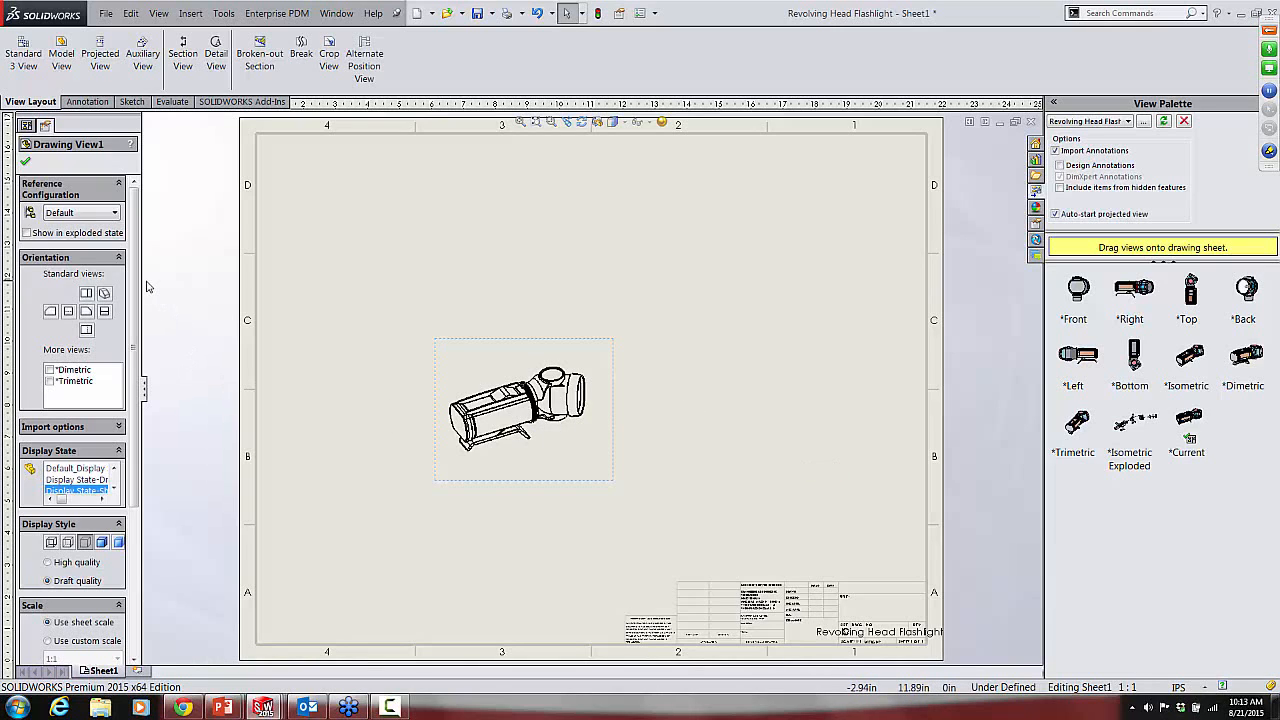
pyautogui.moveTo(143, 279); pyautogui.dragTo(208, 290)
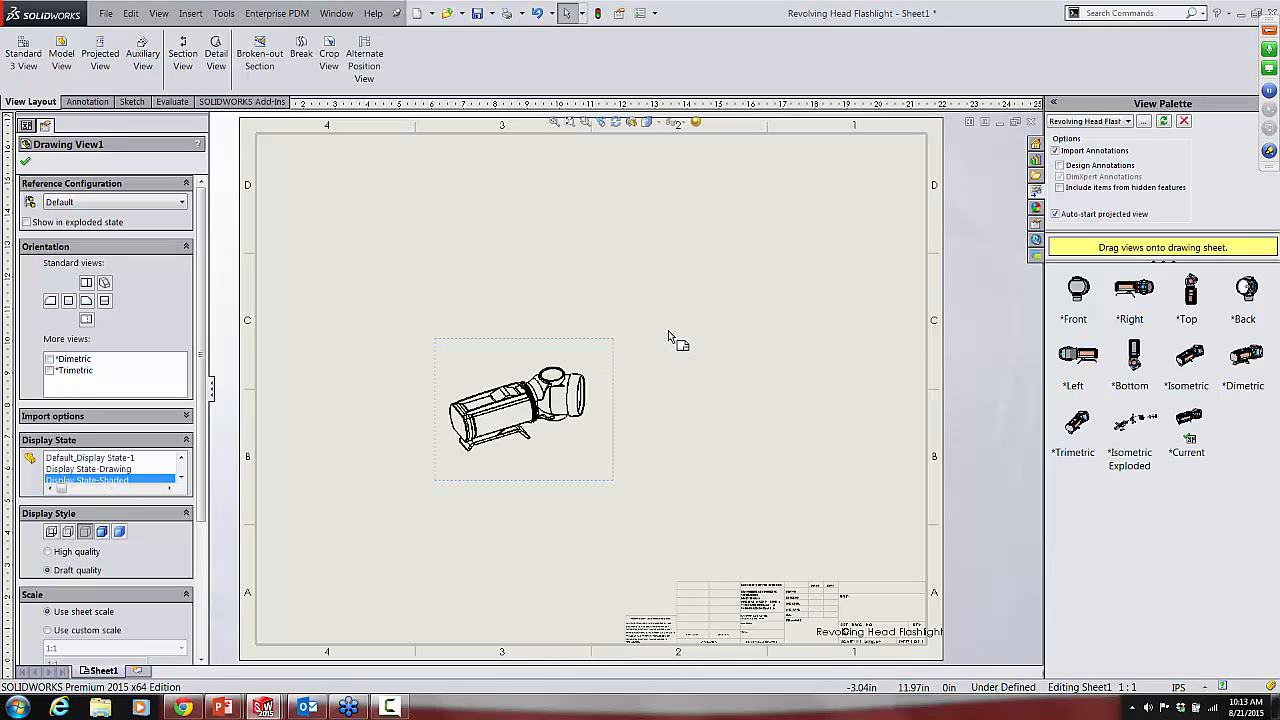
pyautogui.click(85, 469)
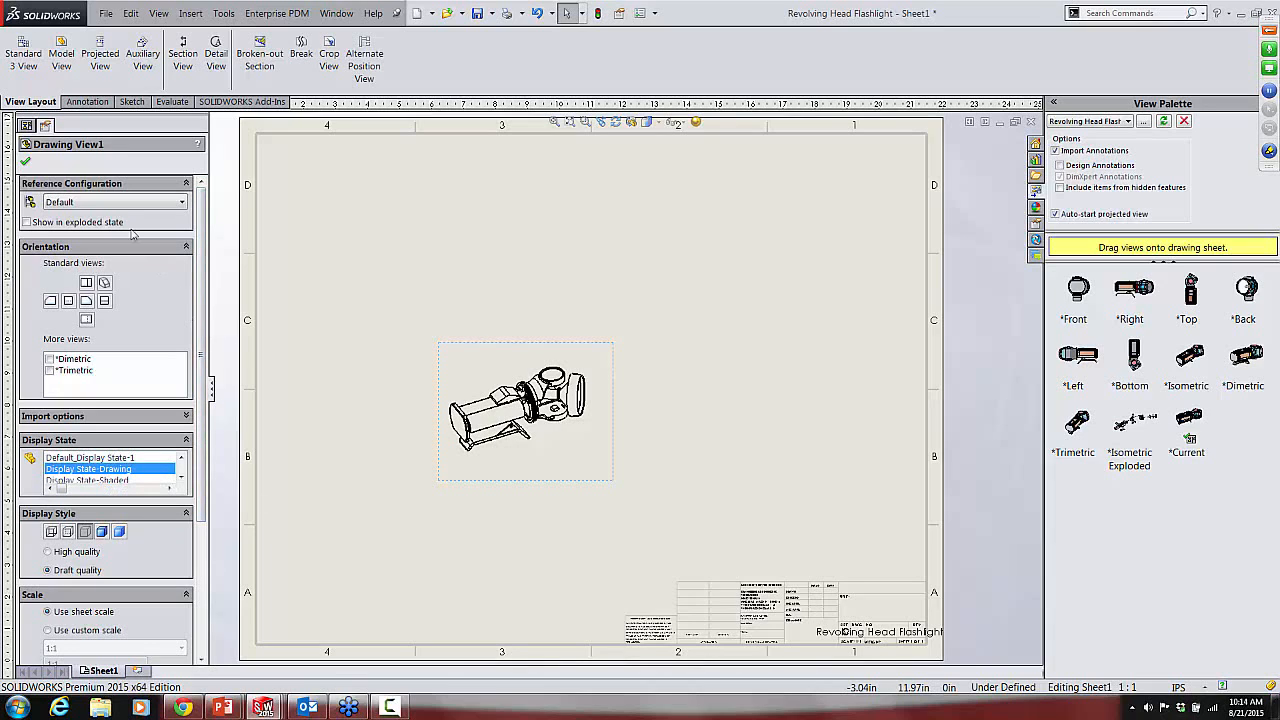
pyautogui.click(25, 161)
# Step: Set the scale of Sheet1 to 2:1 in its sheet properties
pyautogui.click(70, 187)
pyautogui.rightClick(70, 187)
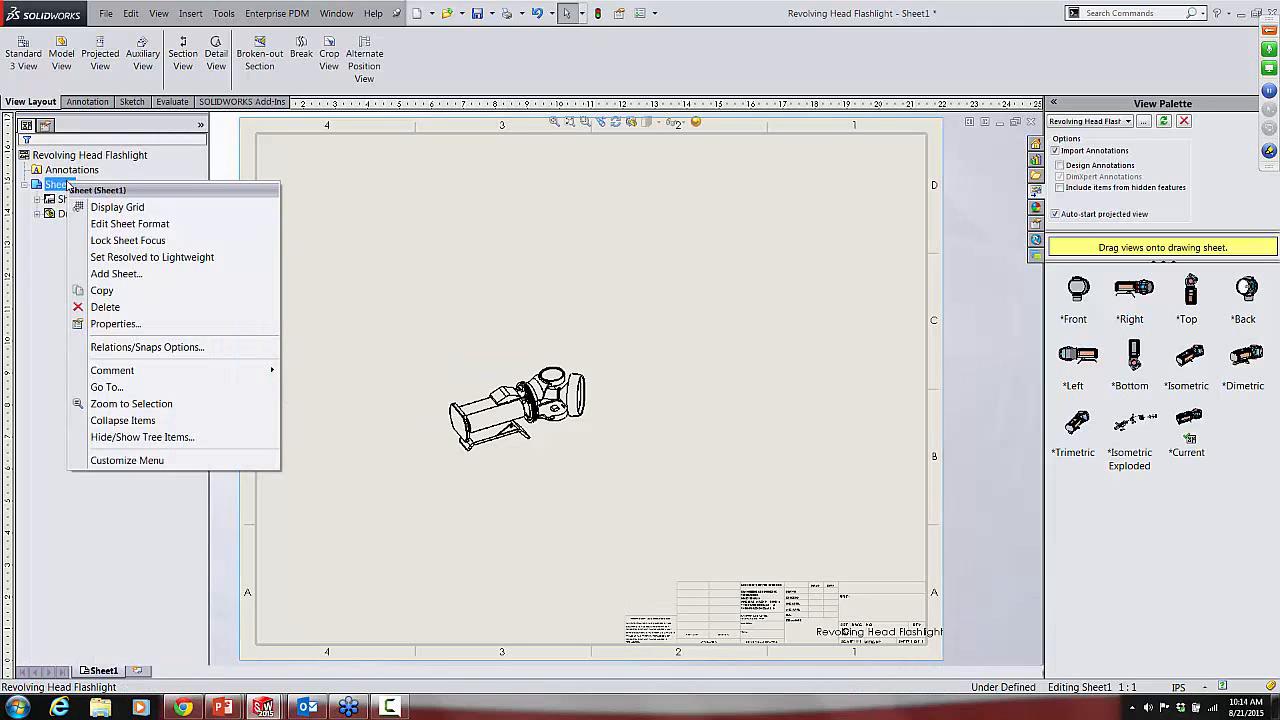
pyautogui.click(118, 324)
pyautogui.press('Tab')
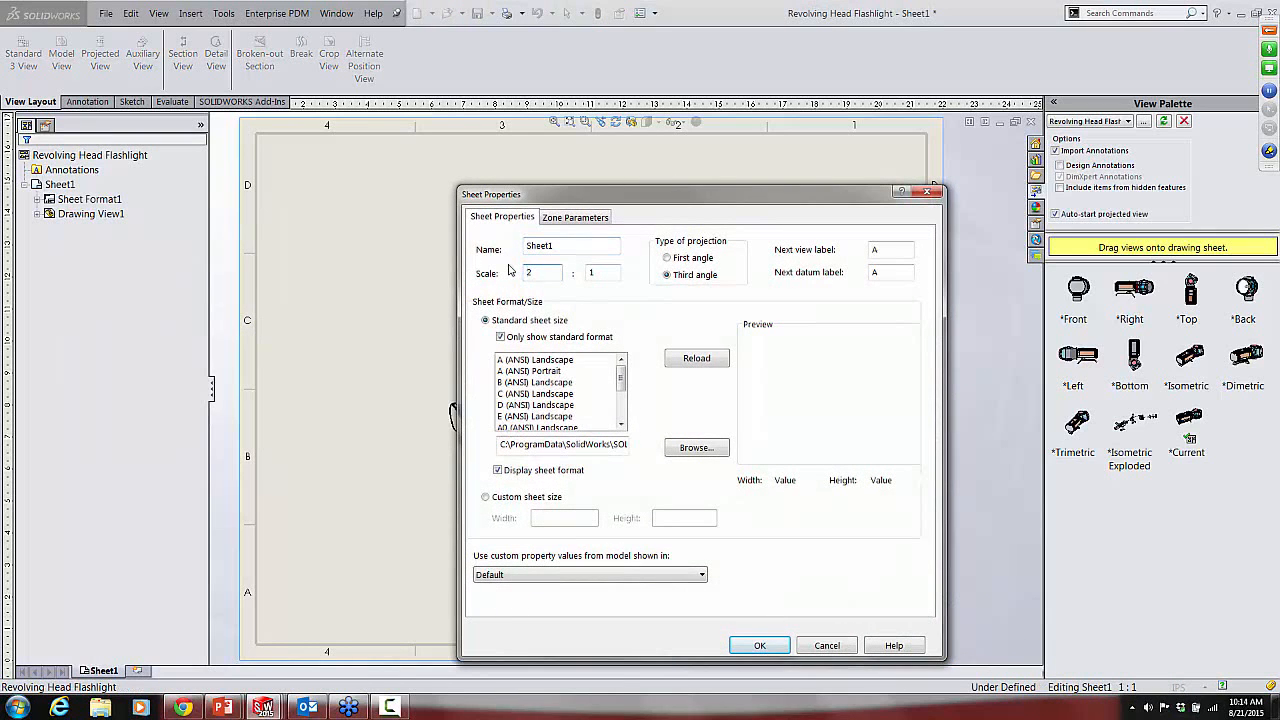
pyautogui.click(758, 646)
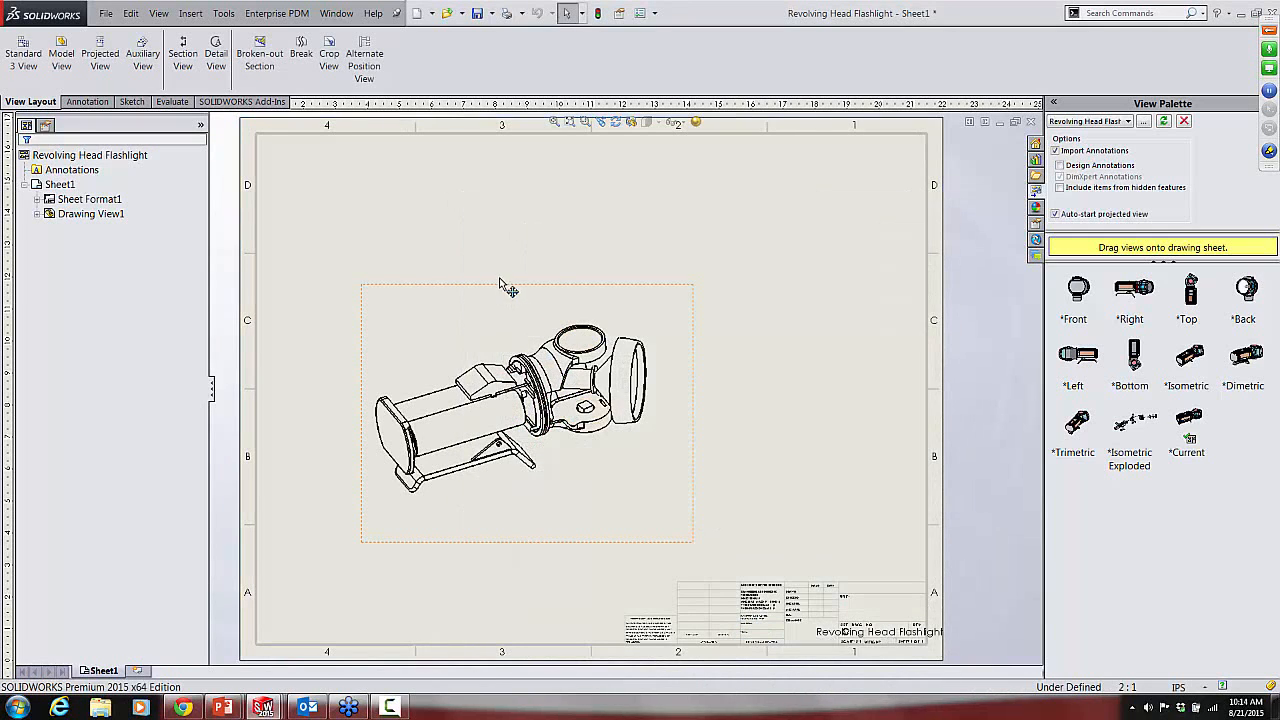
# Step: Move the flashlight view left and slightly up on the sheet, and review its view properties and linework
pyautogui.moveTo(495, 290); pyautogui.dragTo(430, 275)
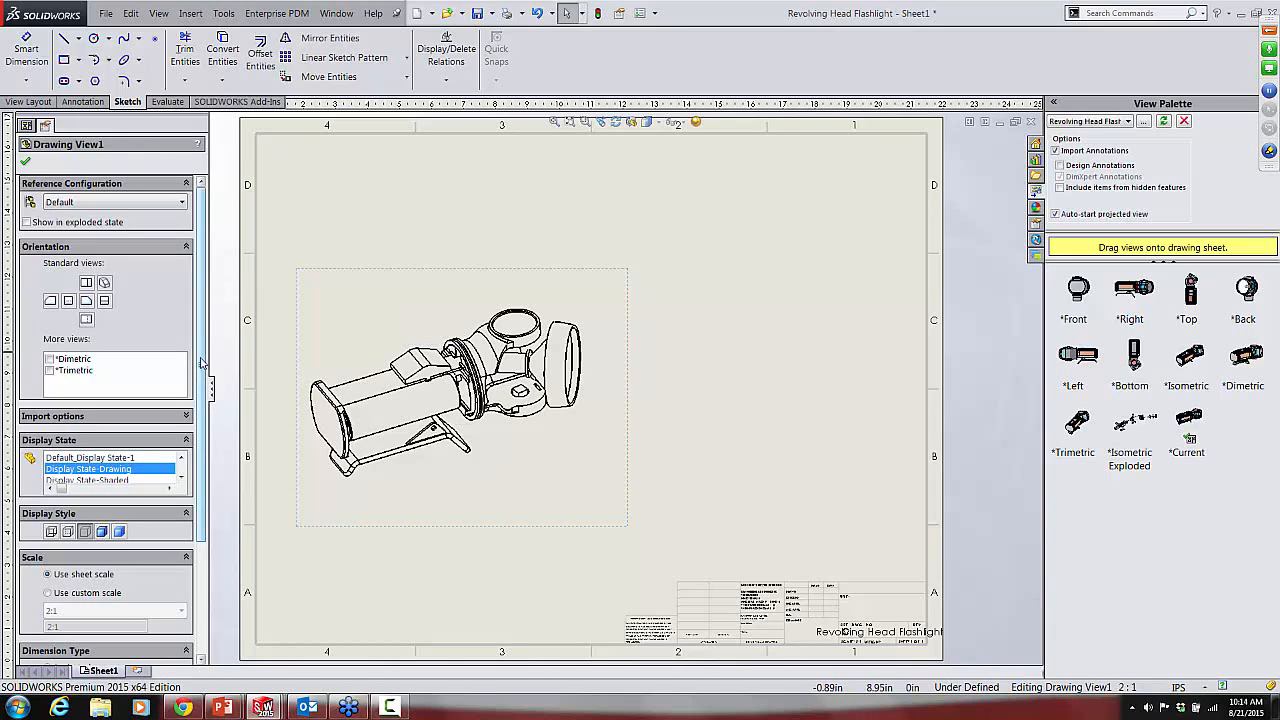
pyautogui.scroll(-3, 200, 362)
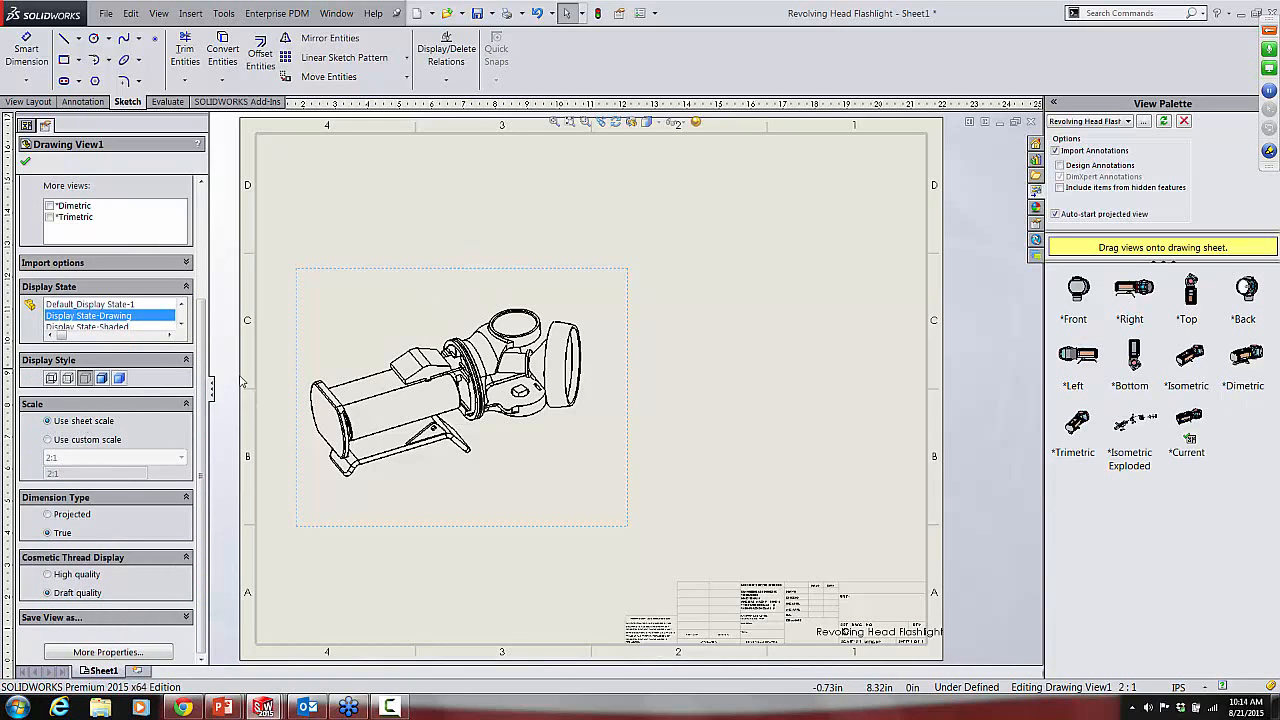
pyautogui.click(405, 227)
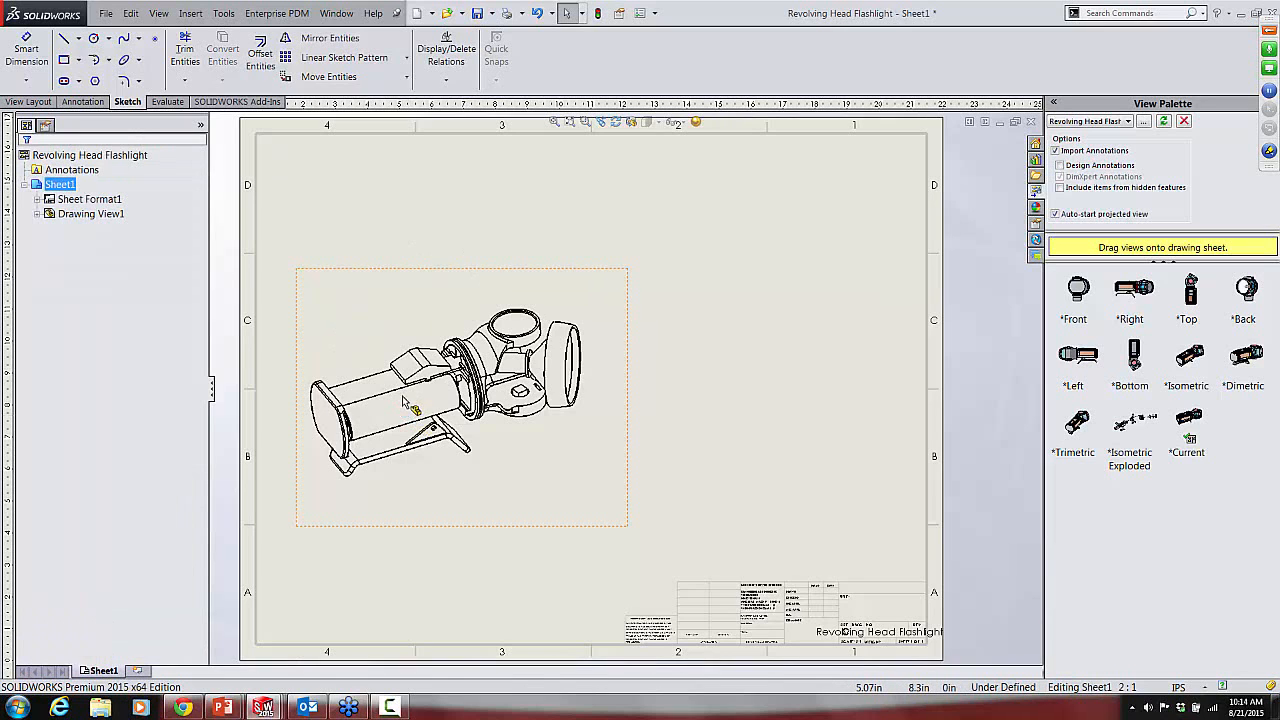
pyautogui.scroll(-2, 405, 400)
pyautogui.scroll(-2, 405, 400)
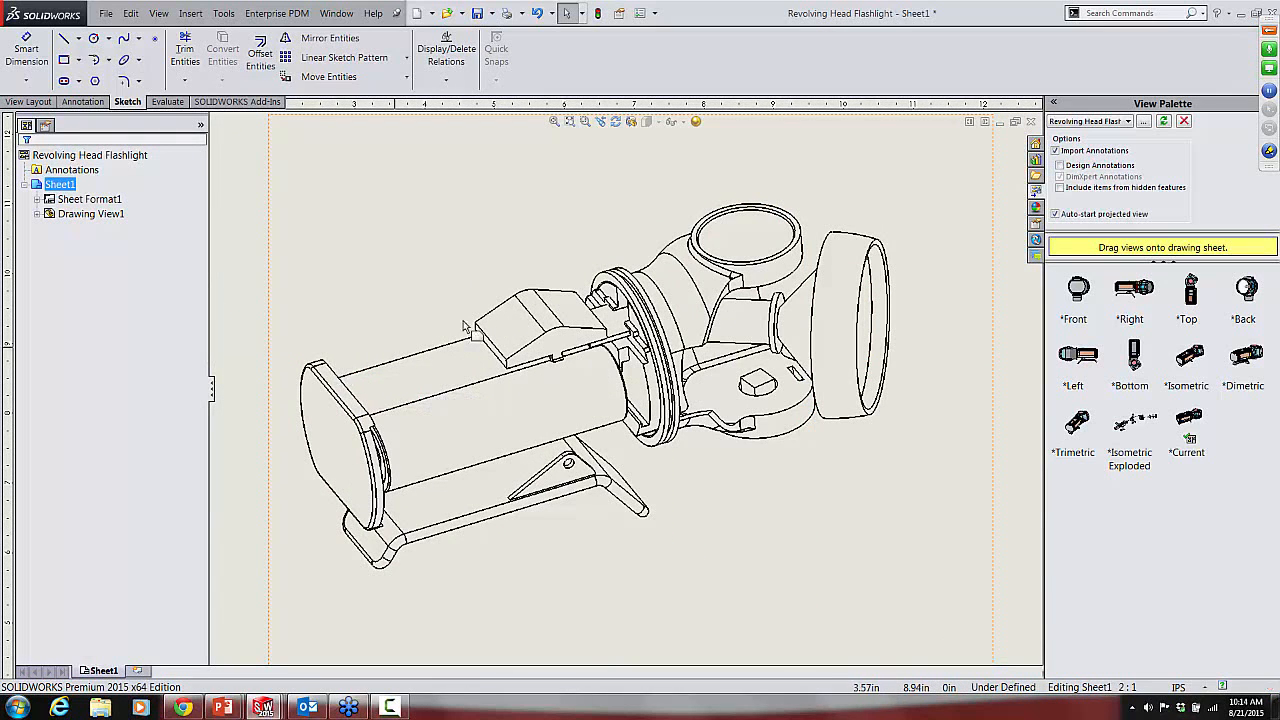
pyautogui.press('f')
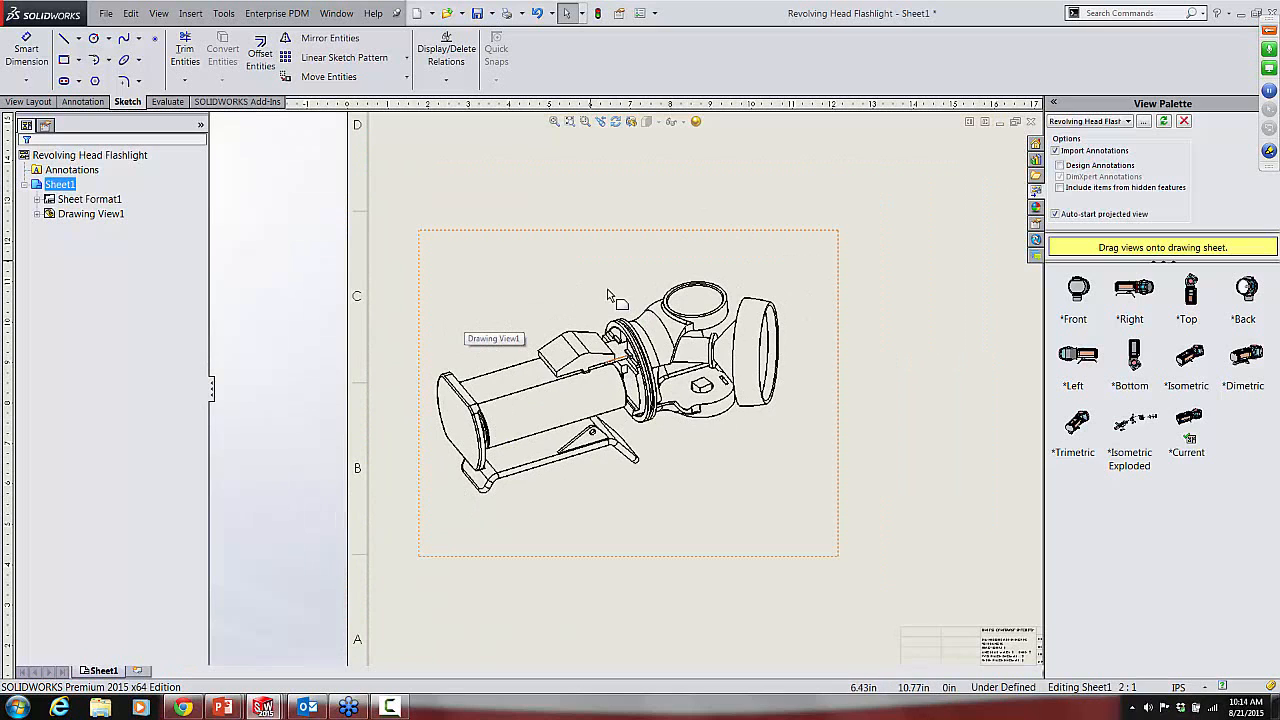
pyautogui.press('z')
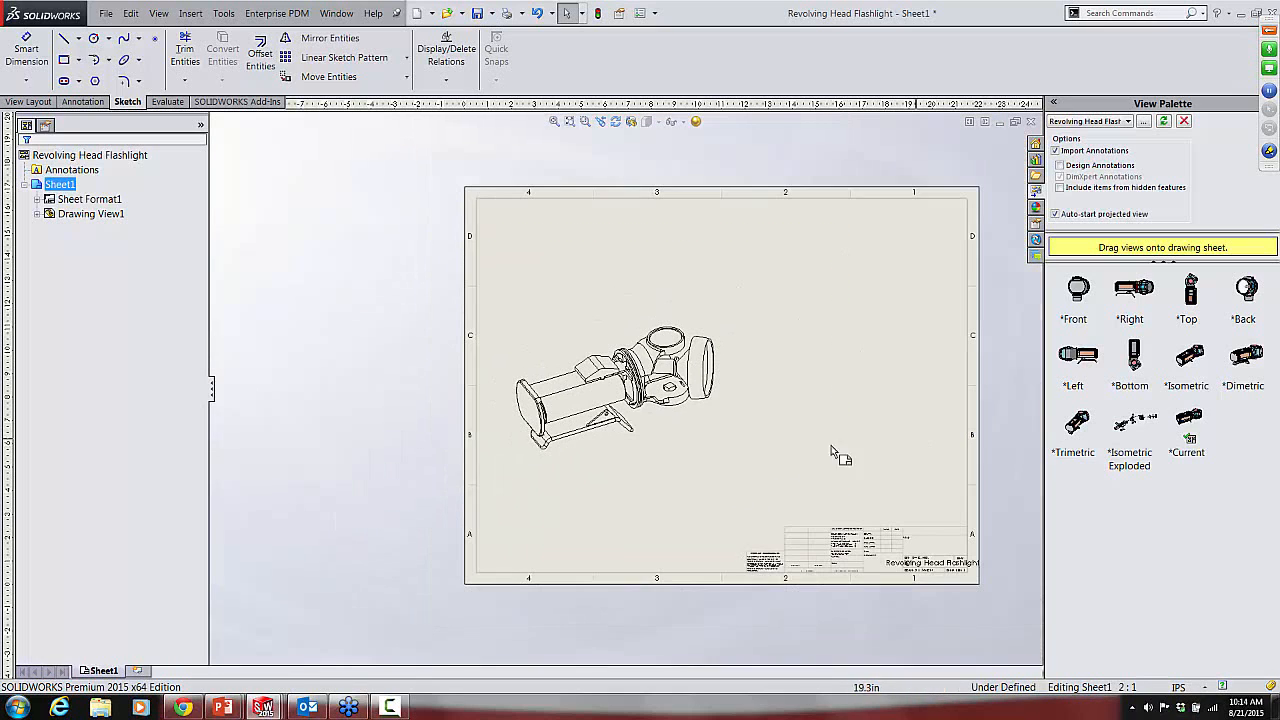
# Step: Paste a copy of the flashlight view into the sheet's right half and shift the original view up and slightly left
pyautogui.click(732, 466)
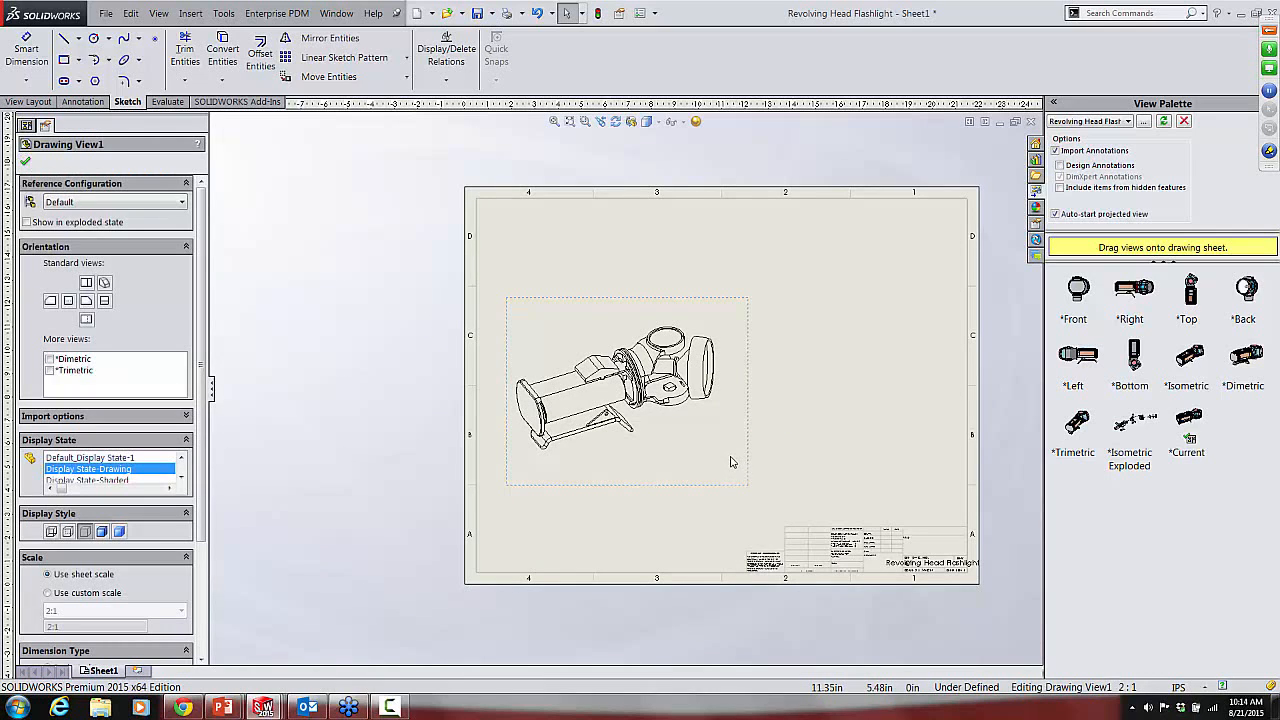
pyautogui.click(811, 456)
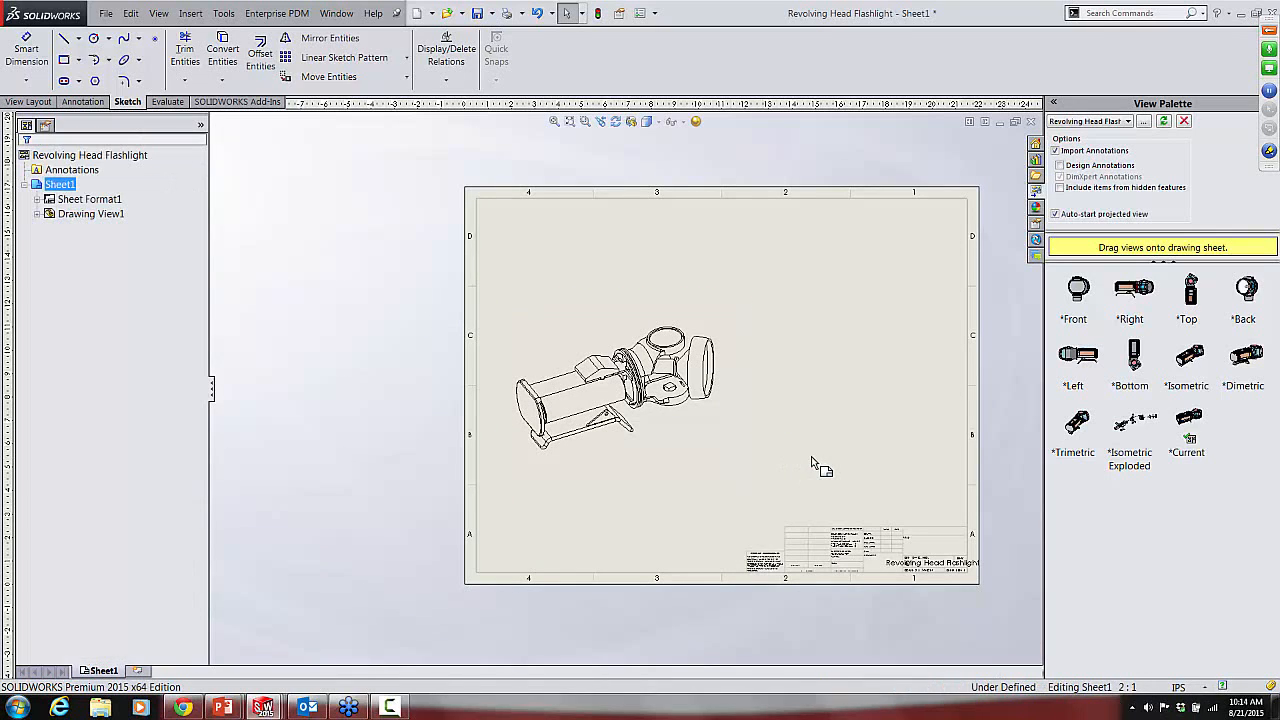
pyautogui.hotkey('ctrl', 'v')
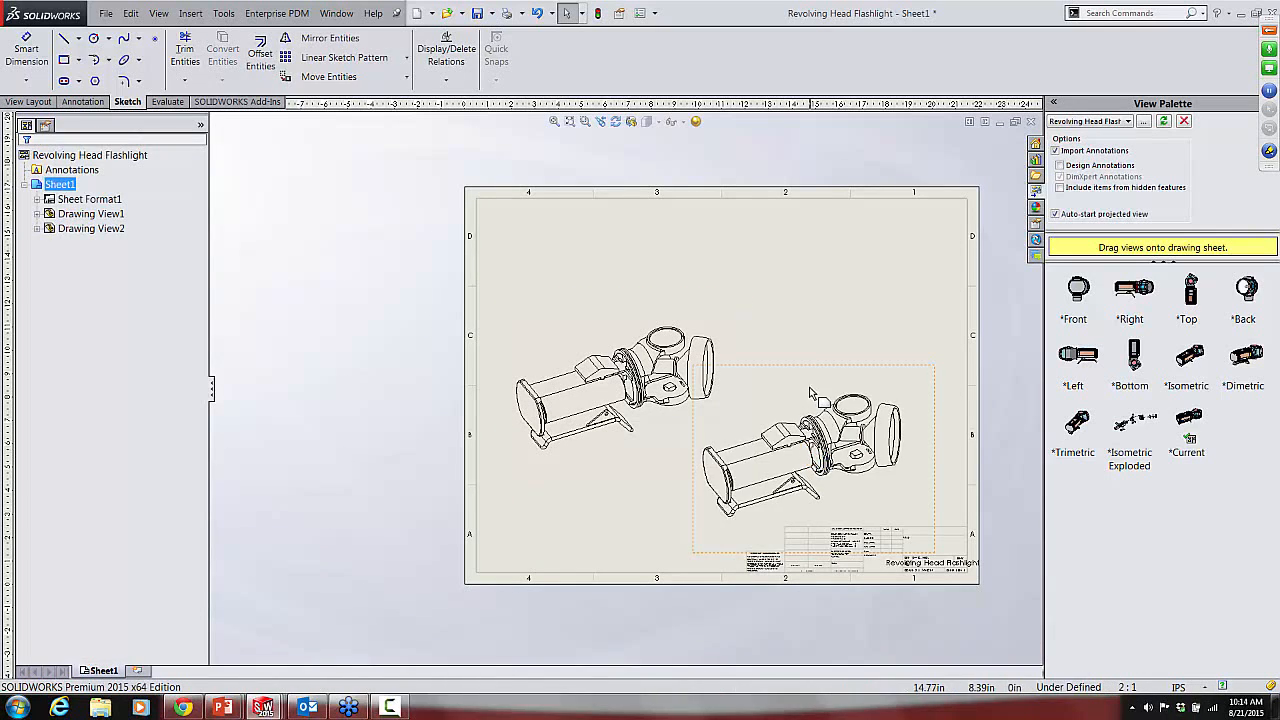
pyautogui.moveTo(810, 375); pyautogui.dragTo(848, 314)
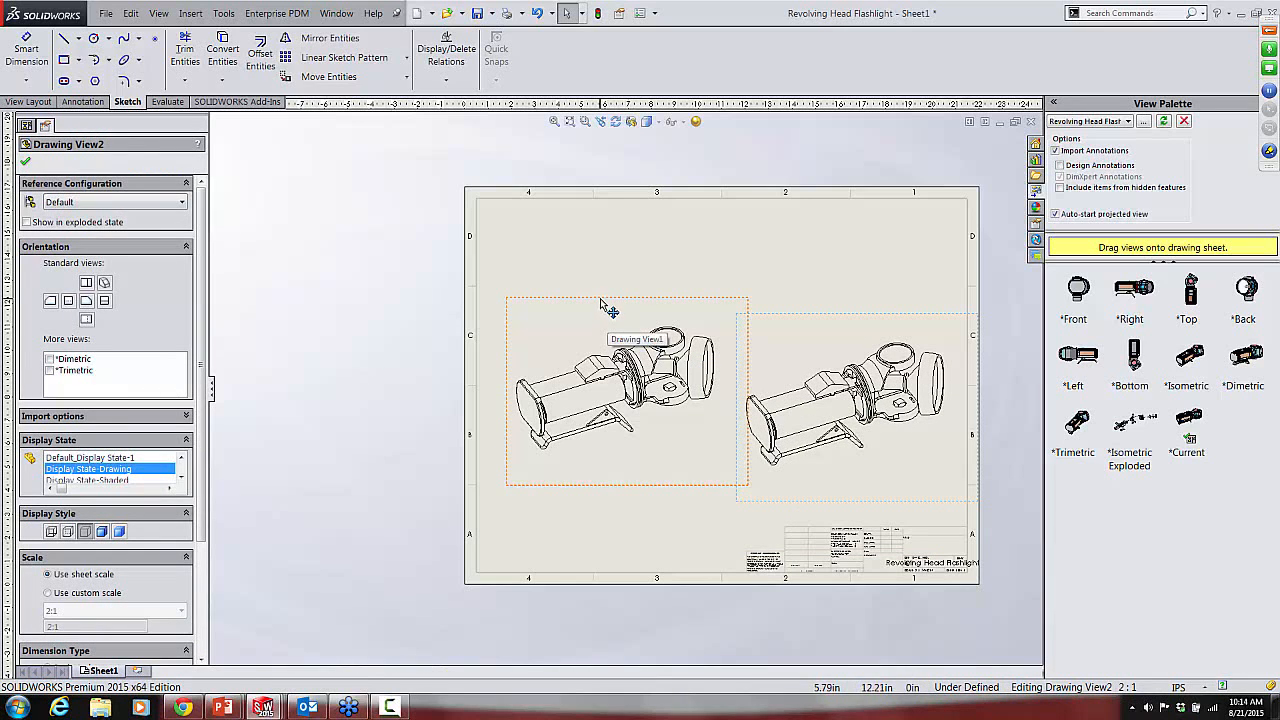
pyautogui.moveTo(592, 281); pyautogui.dragTo(585, 252)
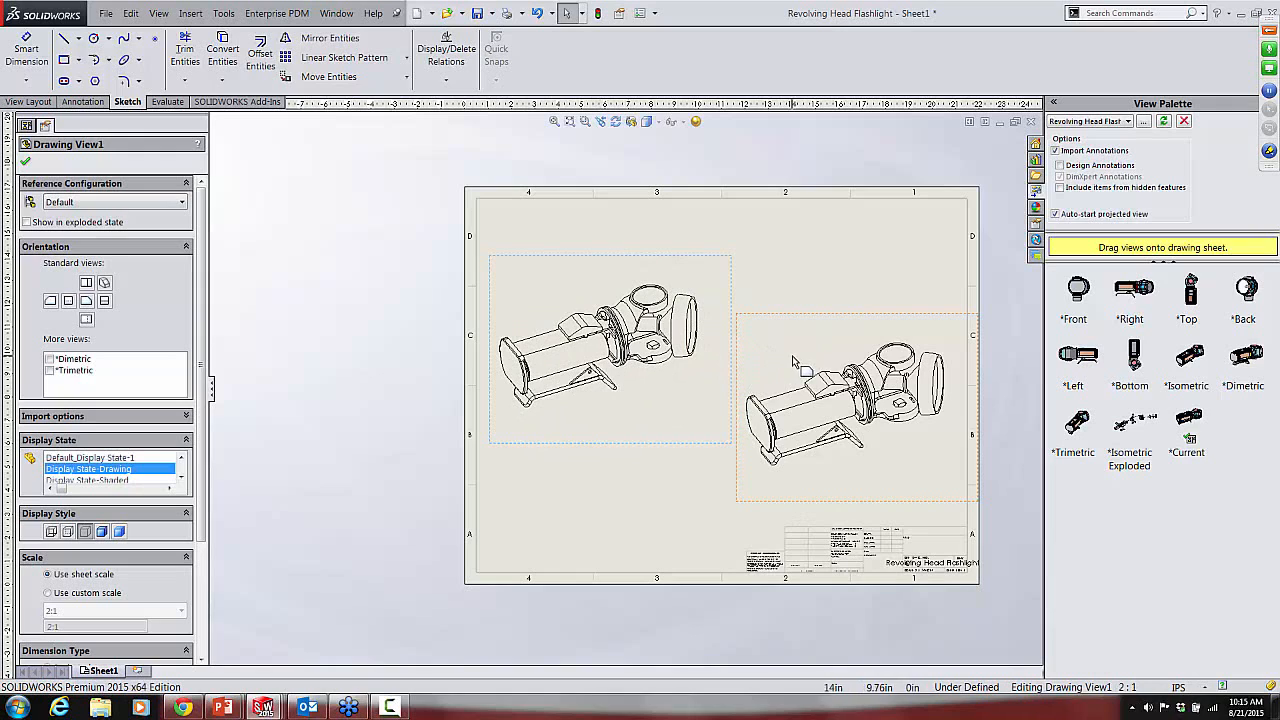
# Step: Set the copied flashlight view in the sheet's right half to Display State-Shaded and the Shaded With Edges display style
pyautogui.click(793, 360)
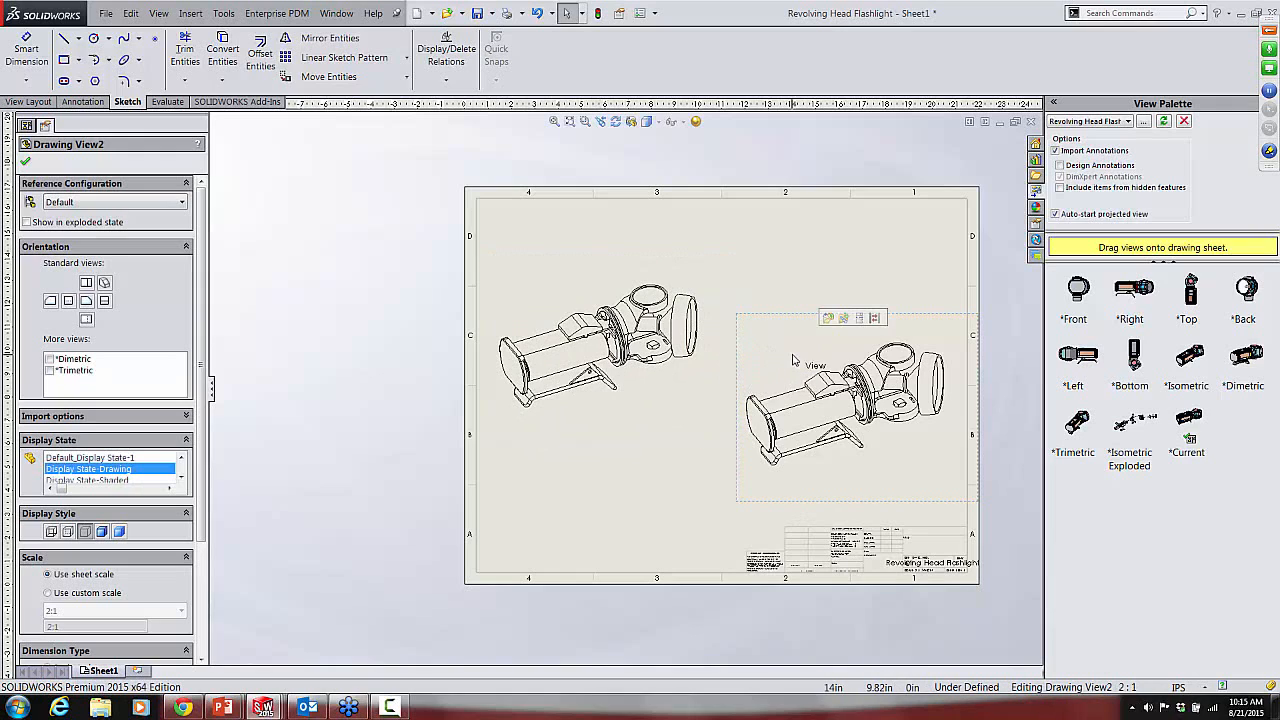
pyautogui.click(86, 480)
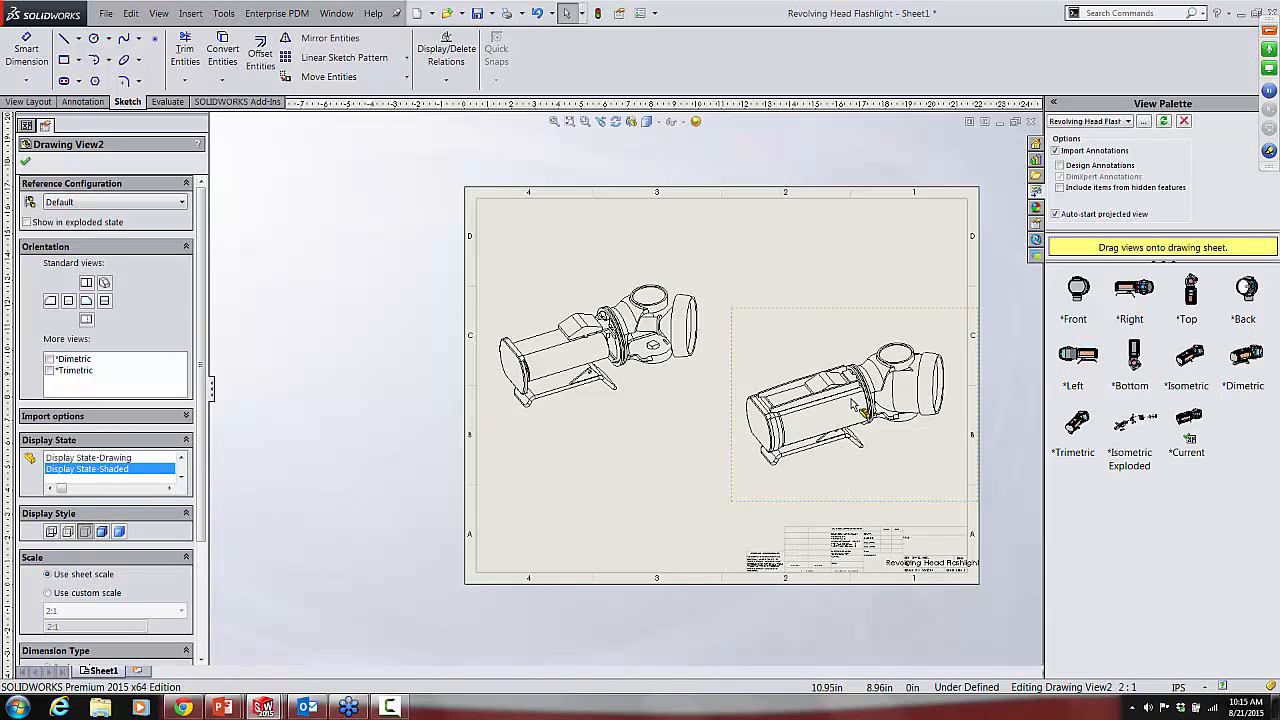
pyautogui.scroll(-2, 860, 410)
pyautogui.scroll(-3, 860, 412)
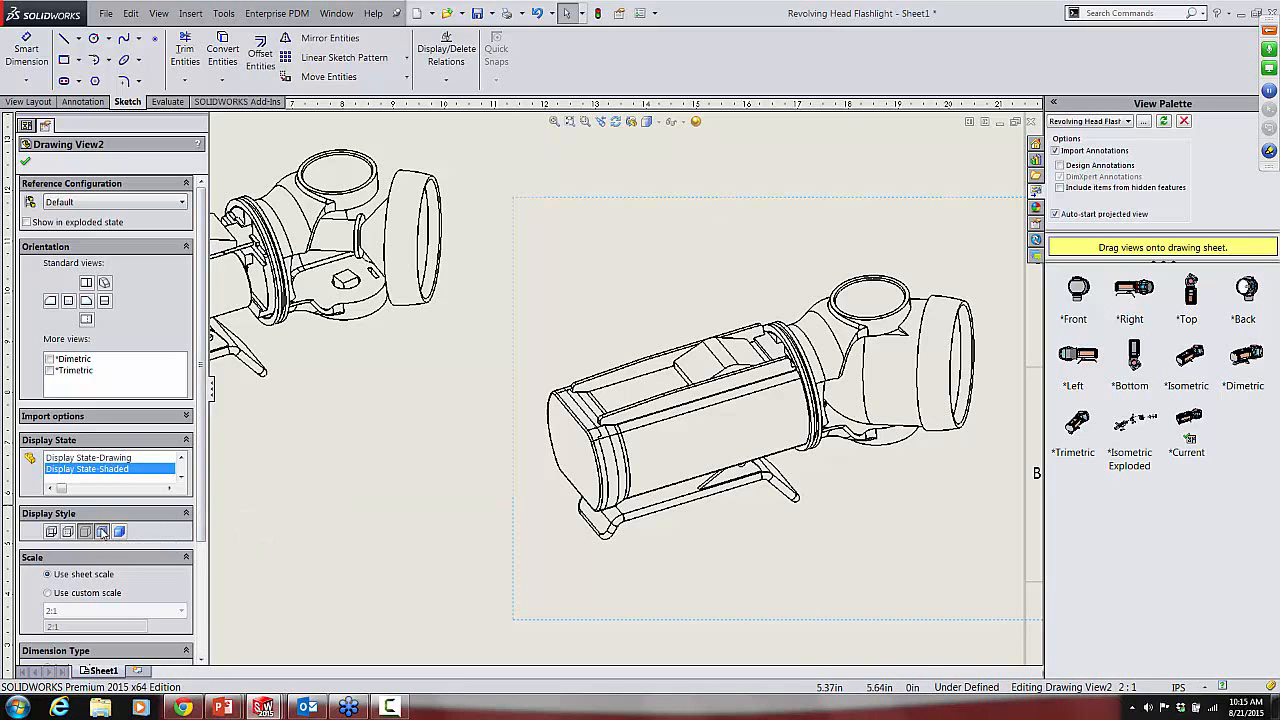
pyautogui.click(102, 531)
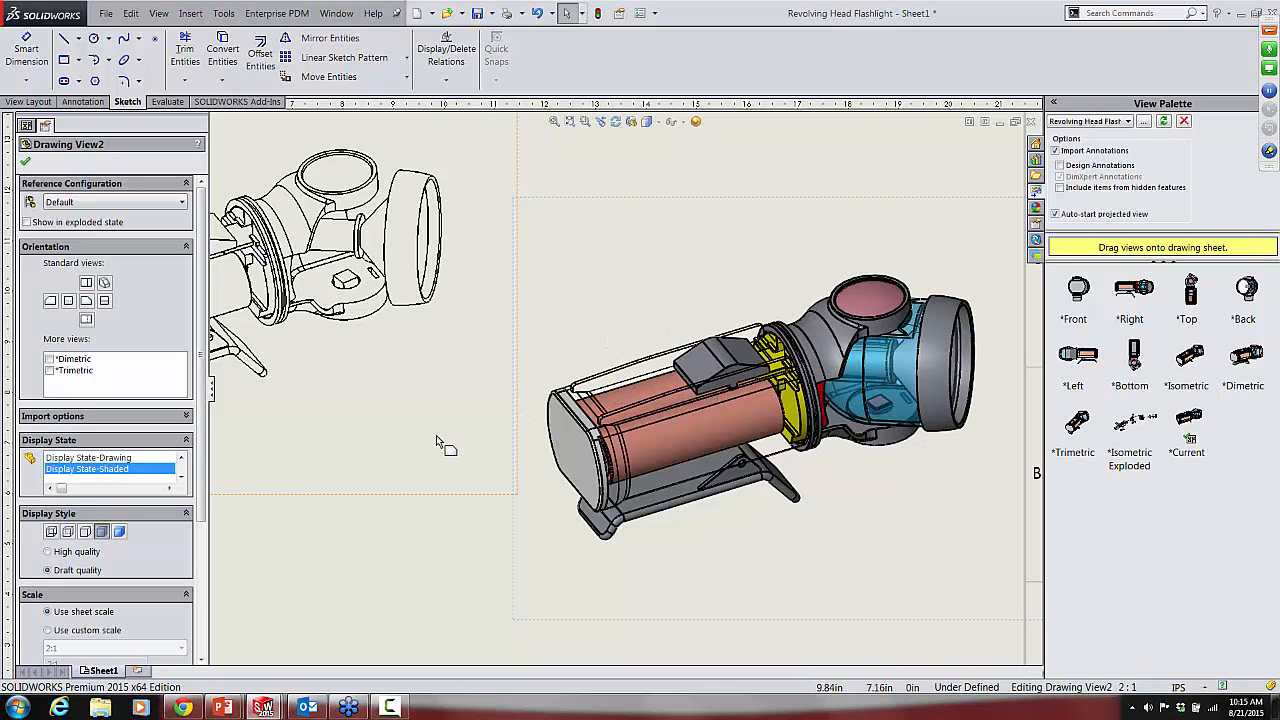
pyautogui.press('f')
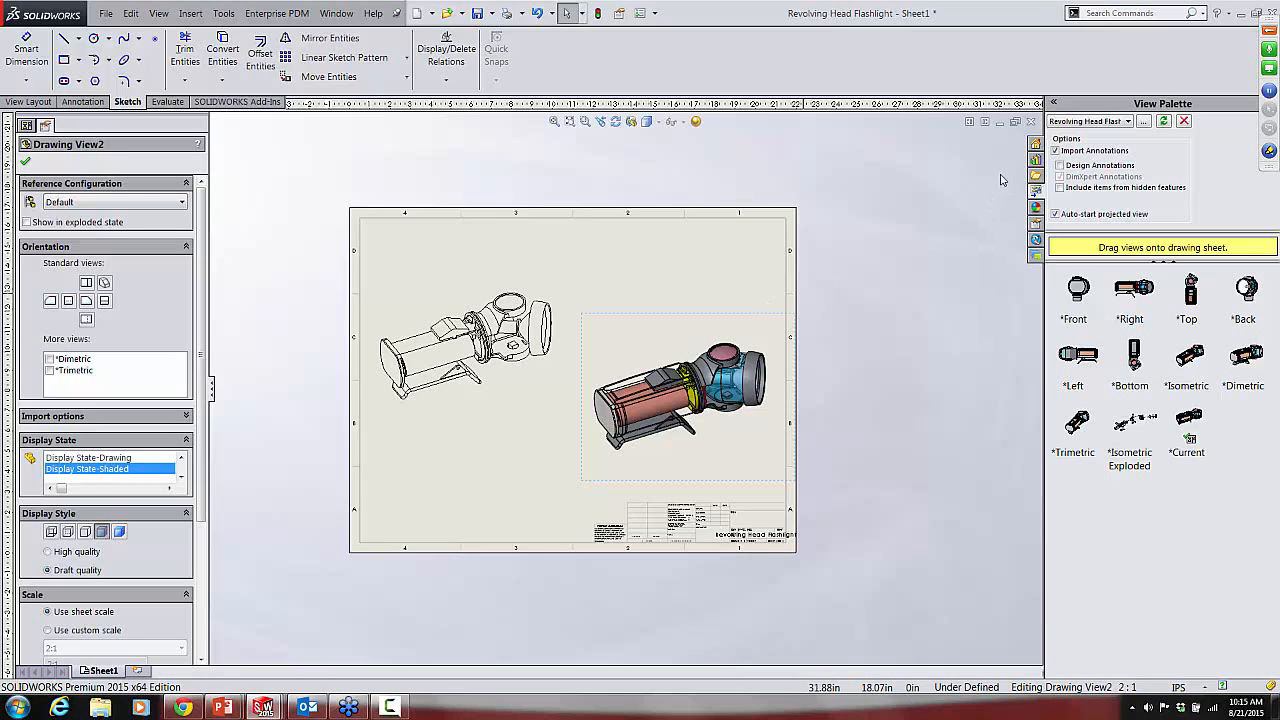
# Step: Close the flashlight drawing without saving any documents and switch to the Drawings Tips and Tricks slide show in PowerPoint
pyautogui.click(1031, 121)
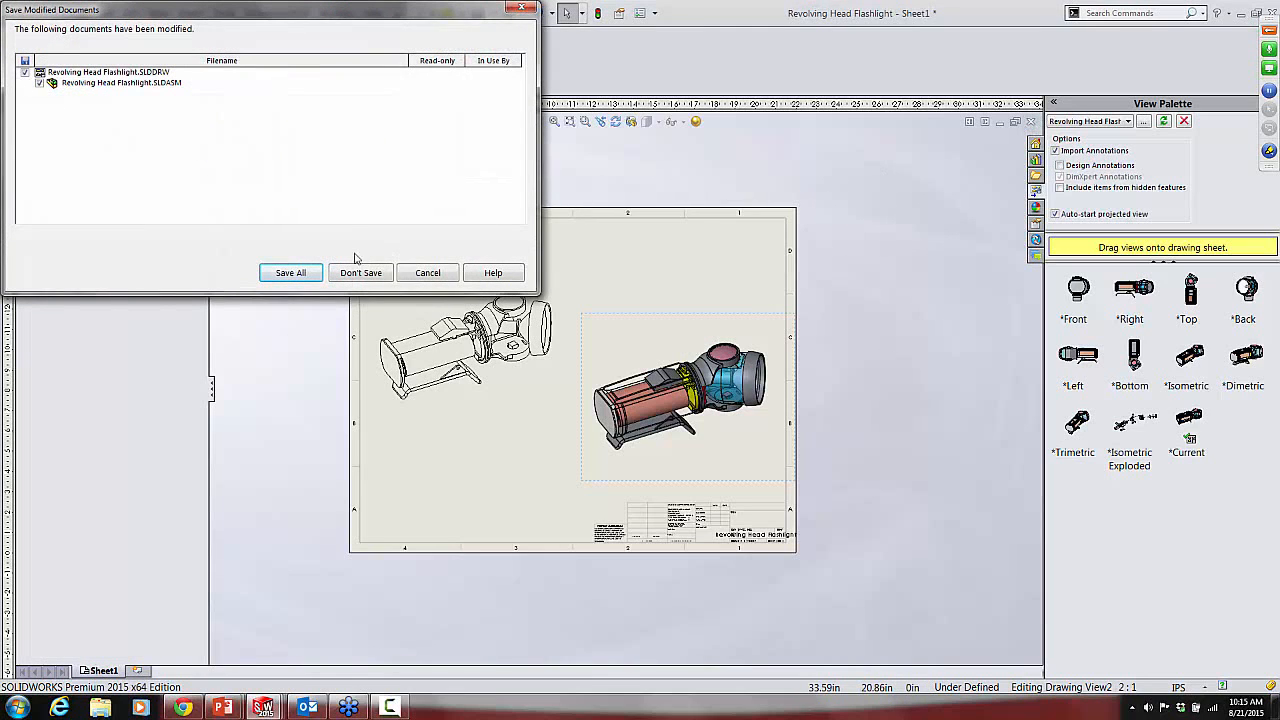
pyautogui.click(361, 273)
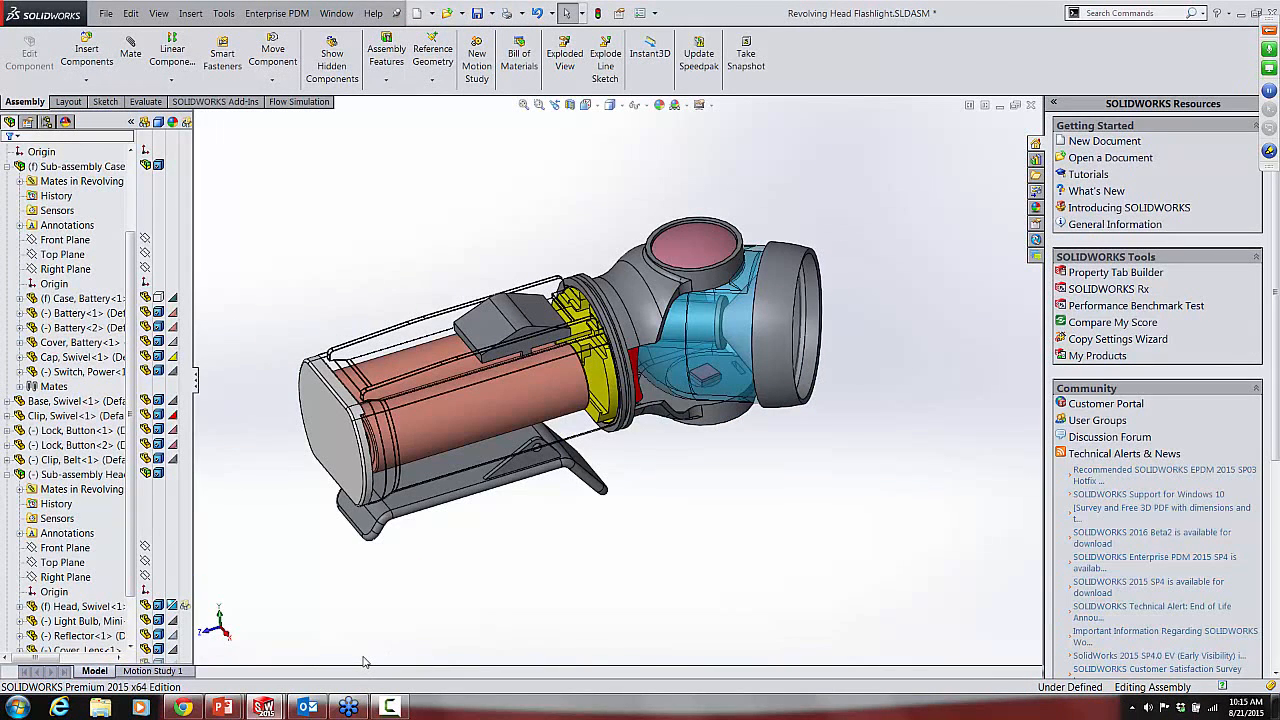
pyautogui.hotkey('alt', 'Tab')
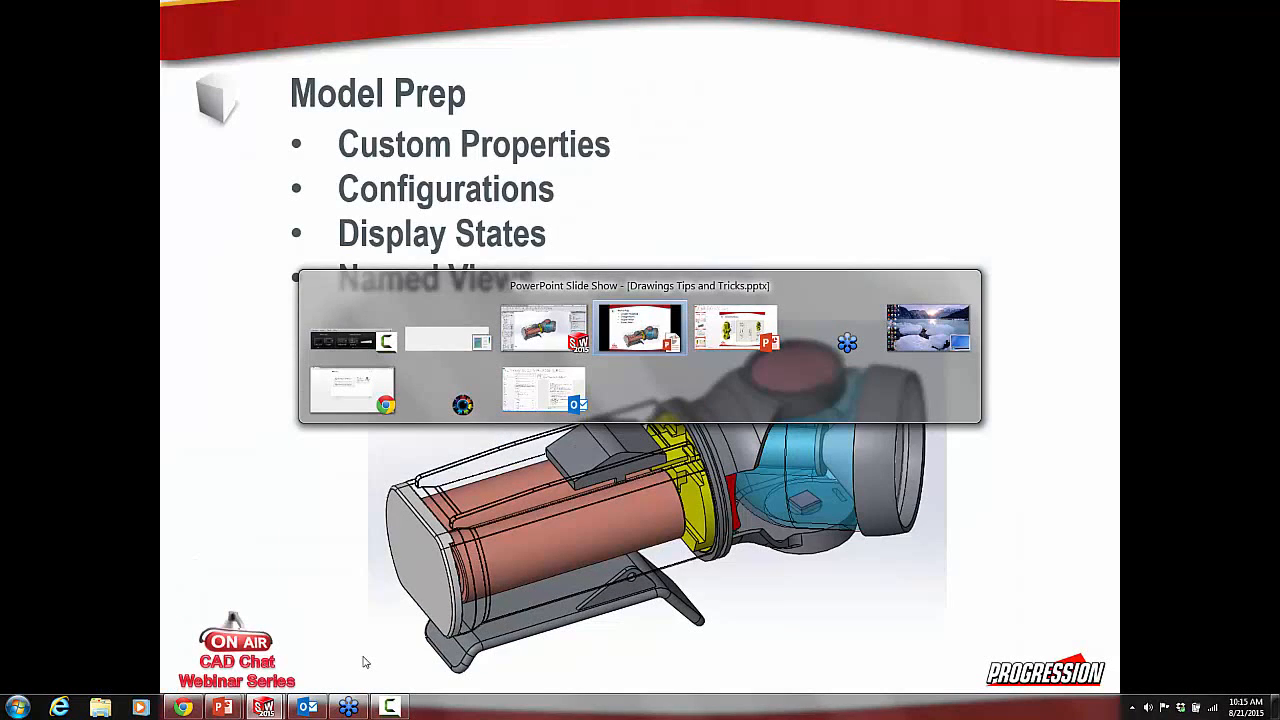
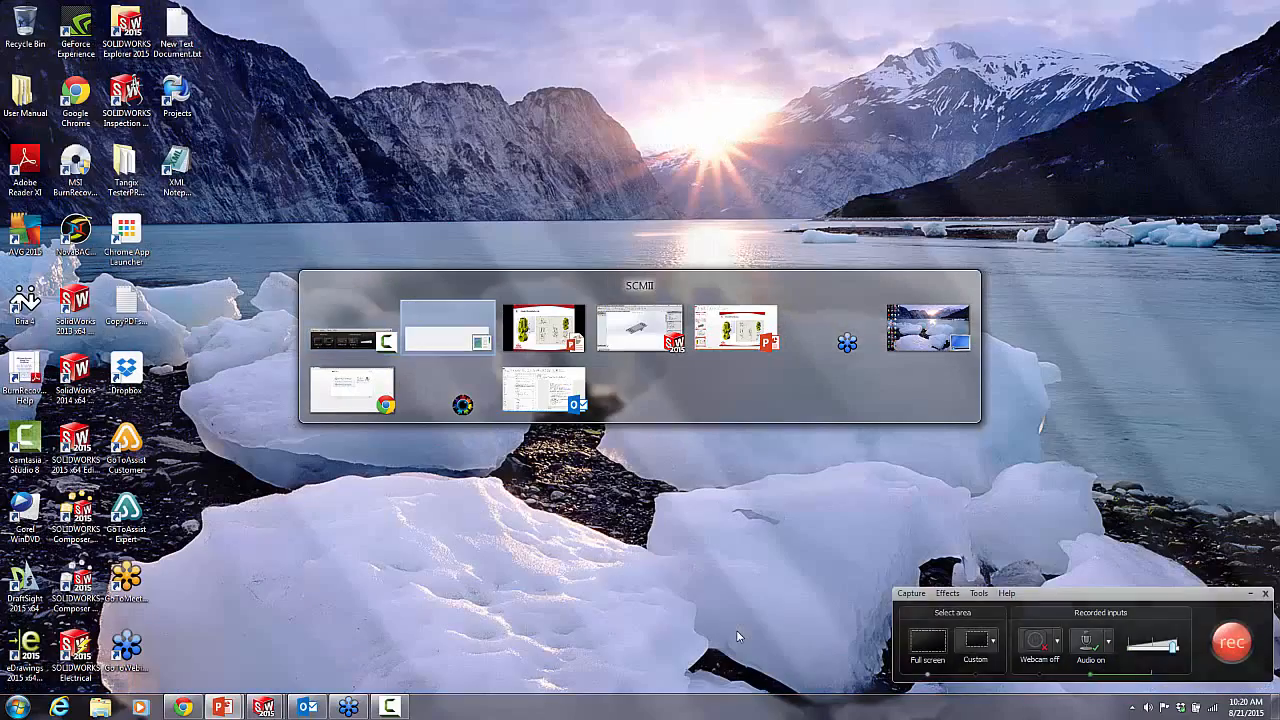
pyautogui.hotkey('alt', 'Tab')
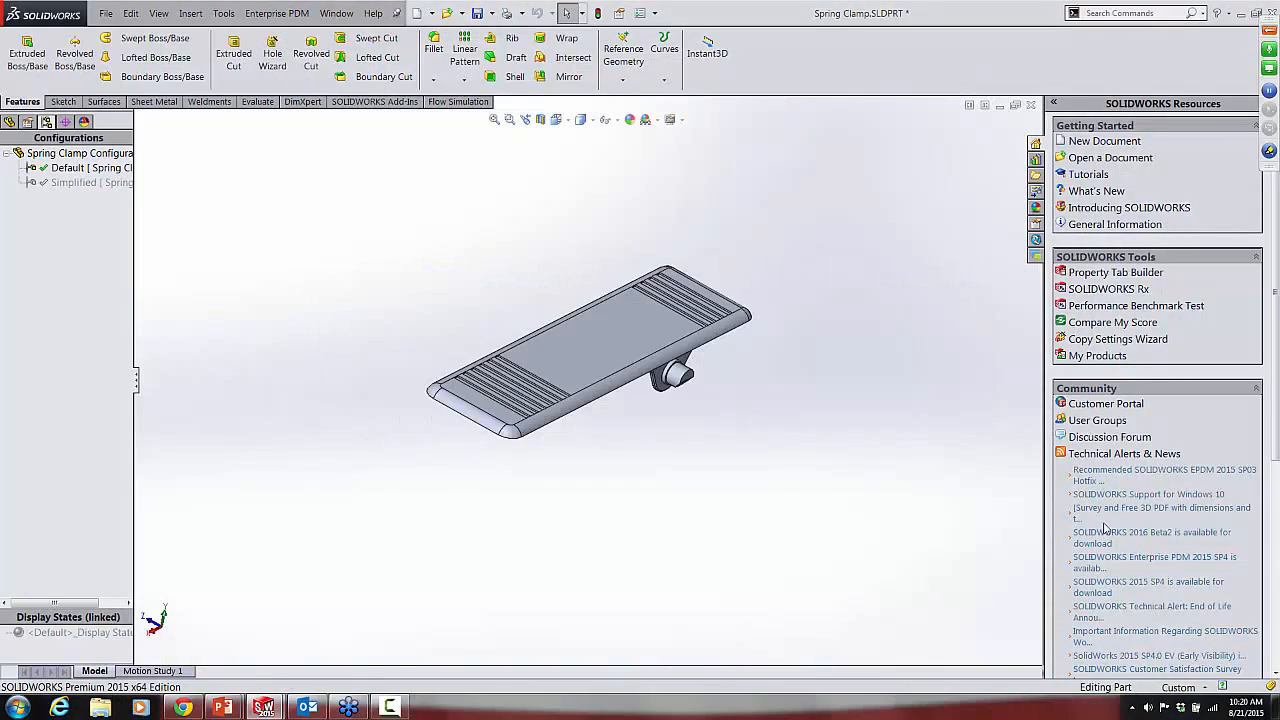
# Step: Switch to SOLIDWORKS and close the Spring Clamp part without saving its changes
pyautogui.click(1031, 104)
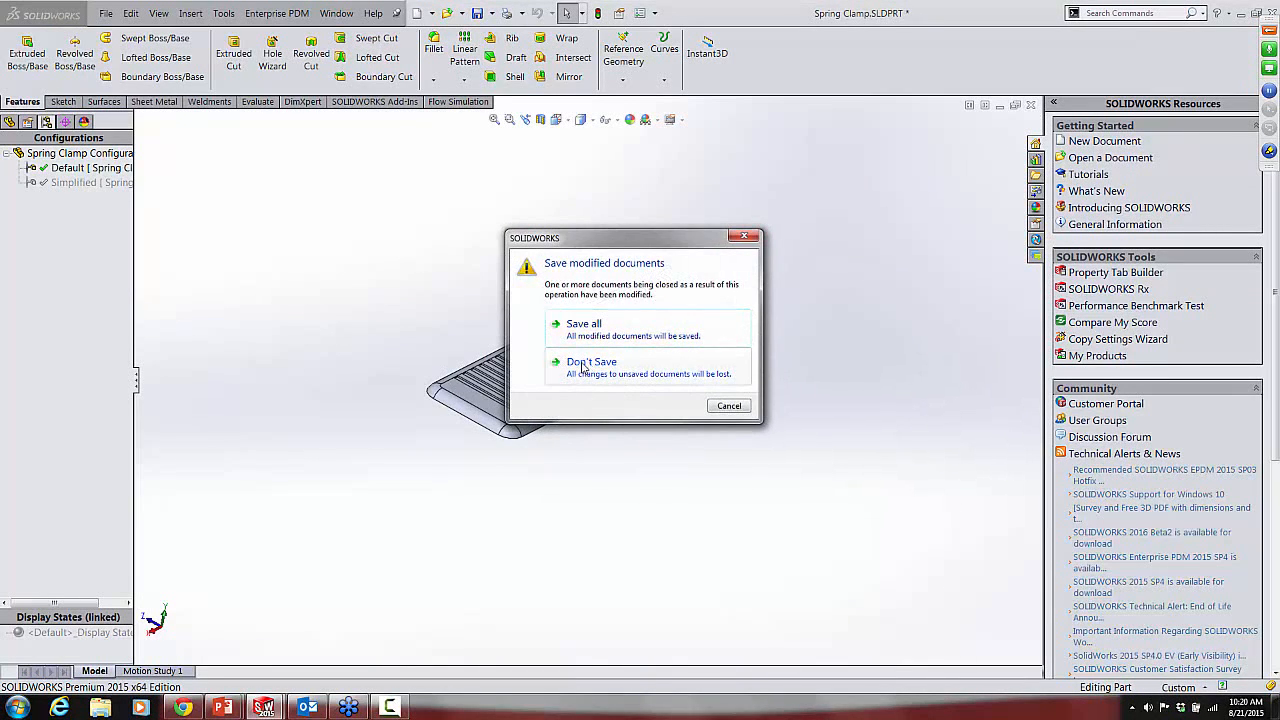
pyautogui.click(584, 366)
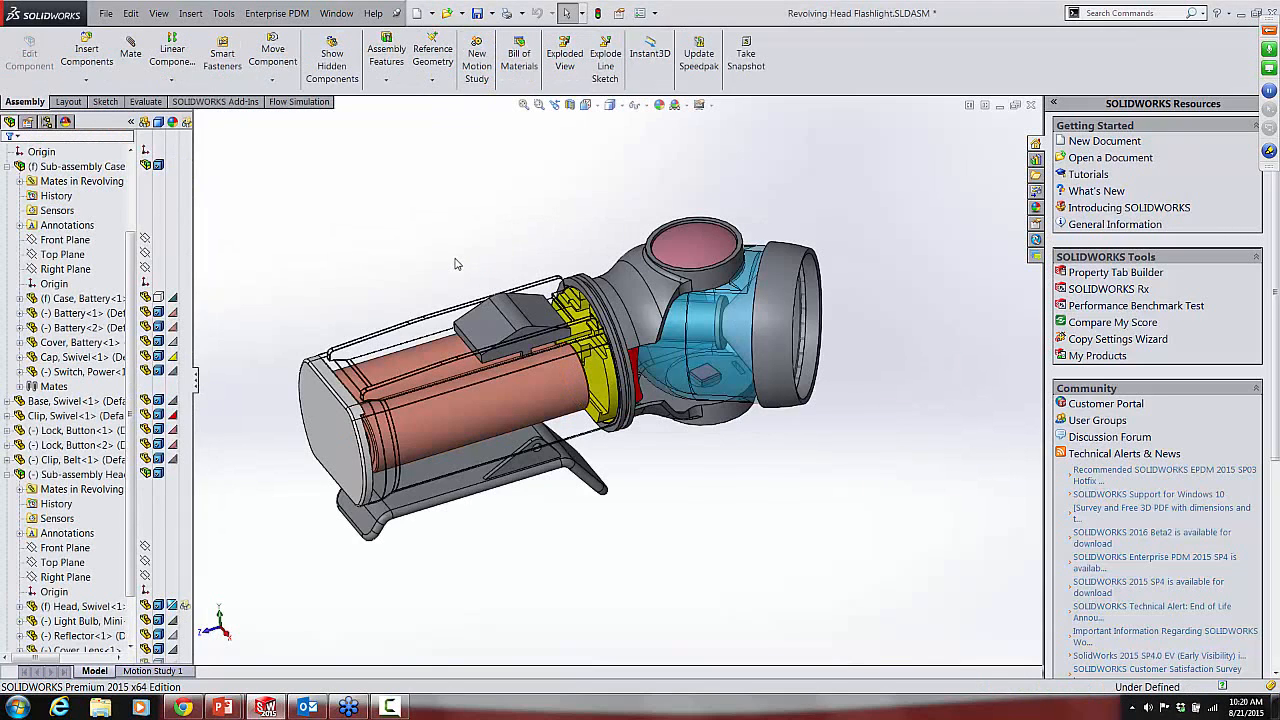
pyautogui.click(336, 13)
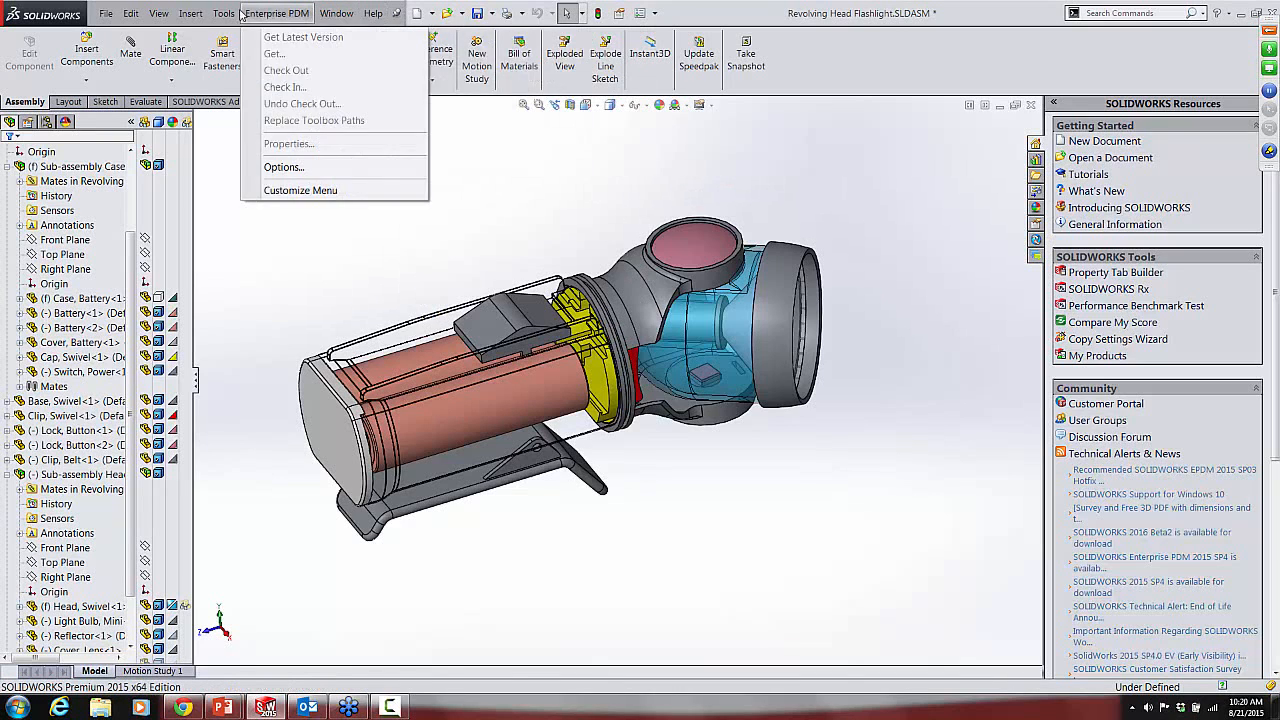
pyautogui.click(427, 13)
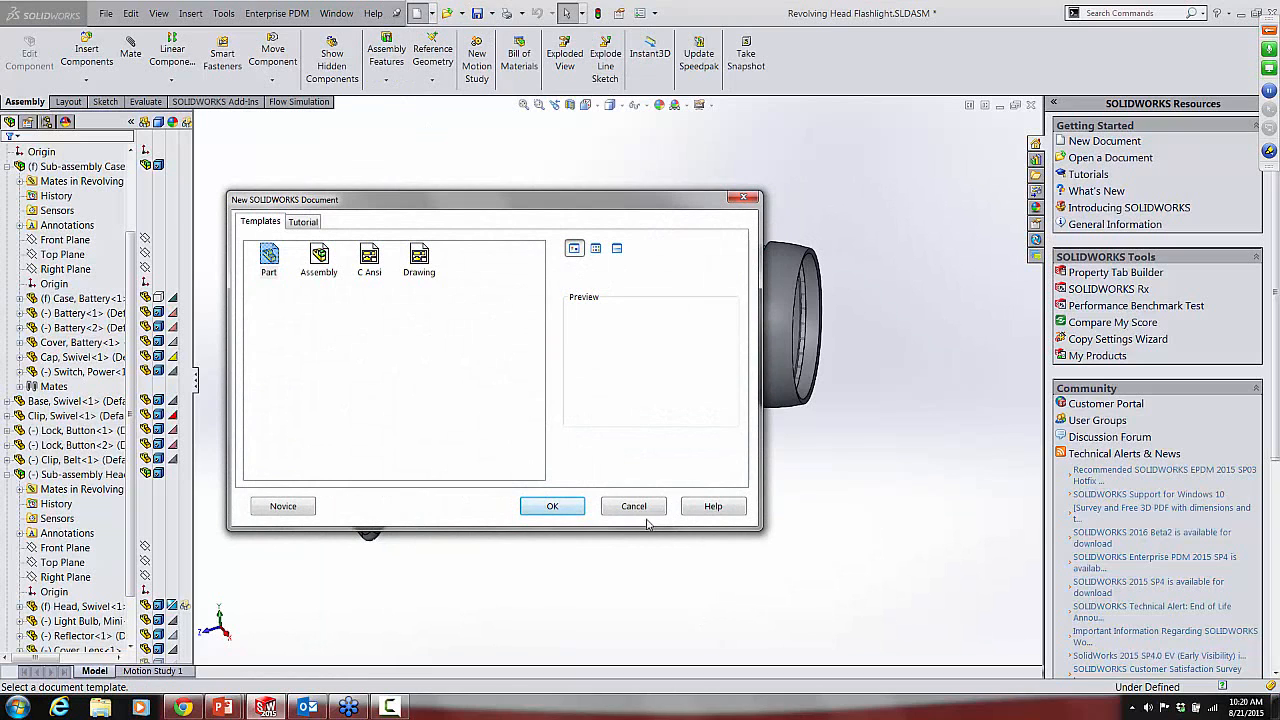
pyautogui.click(634, 506)
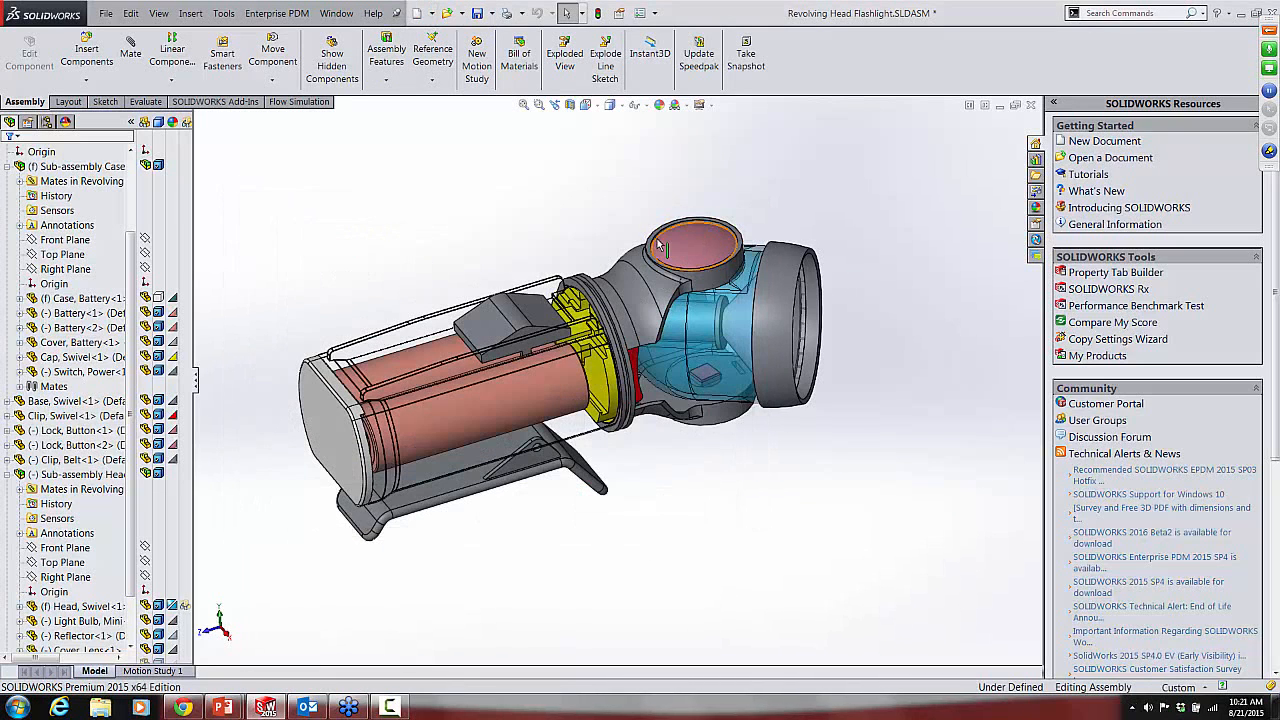
# Step: Open the part idler arm.SLDPRT from the Drawings Tips and Tricks folder
pyautogui.click(447, 14)
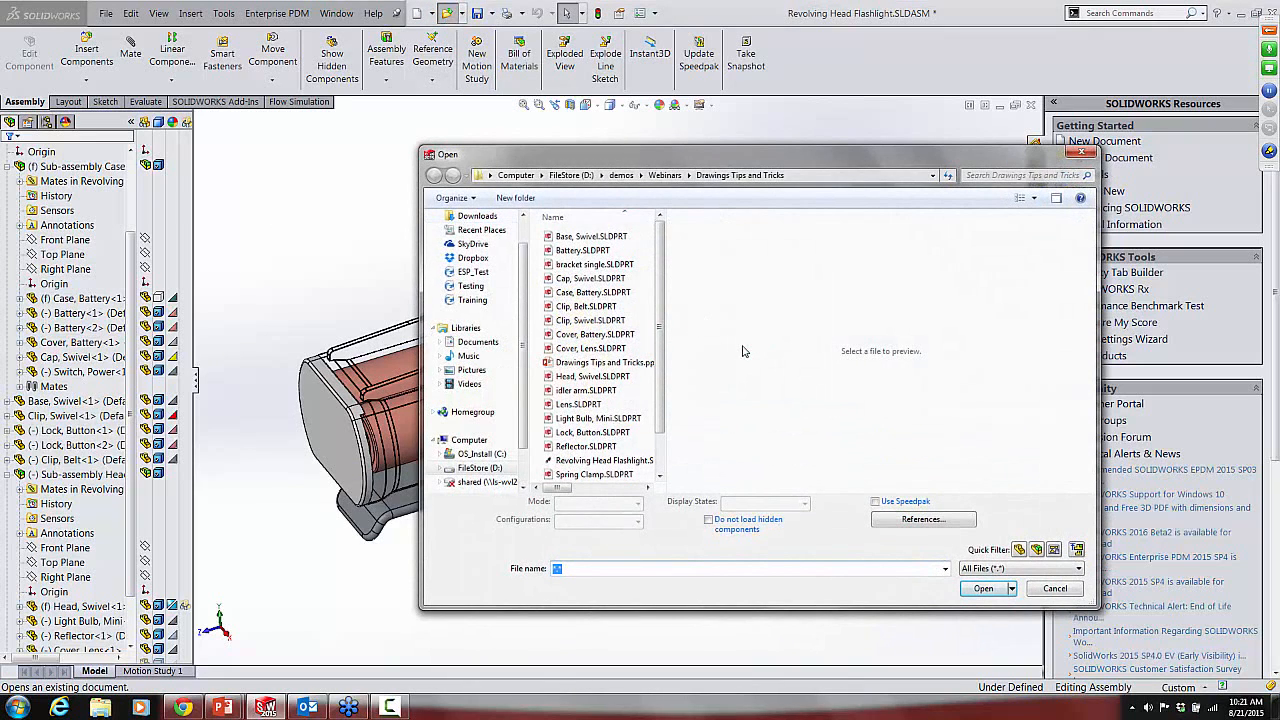
pyautogui.click(577, 391)
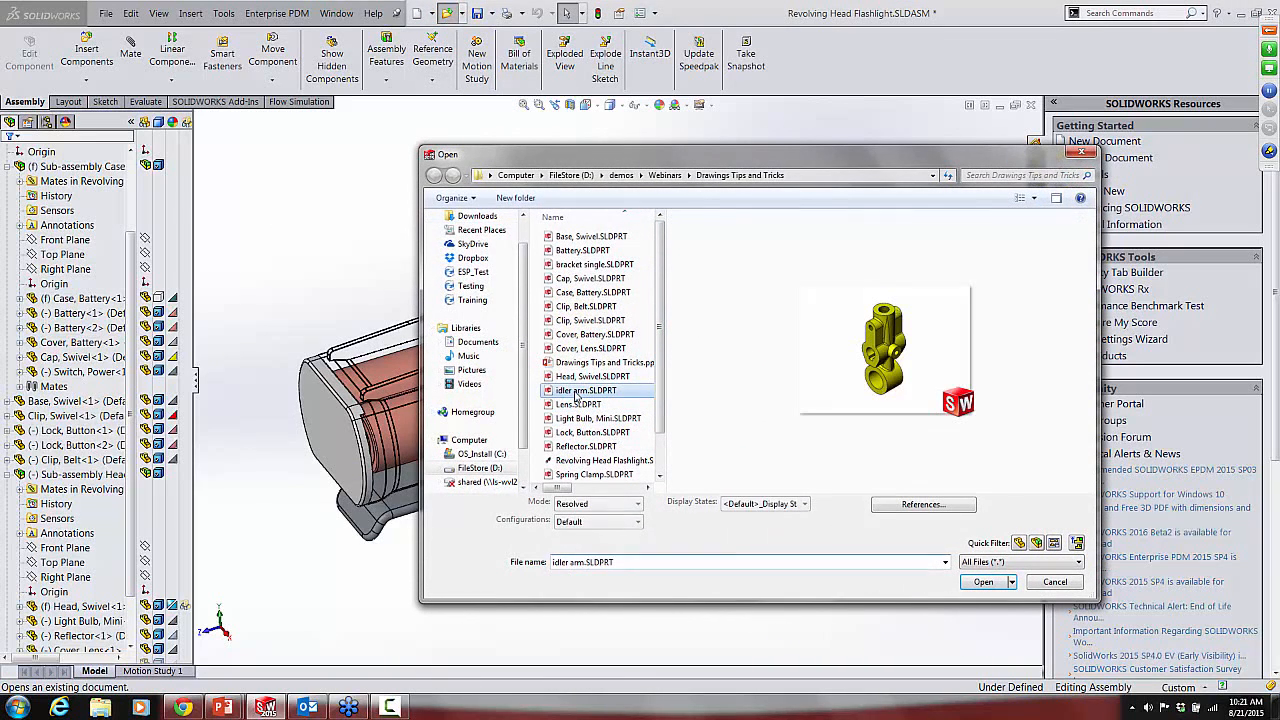
pyautogui.click(984, 582)
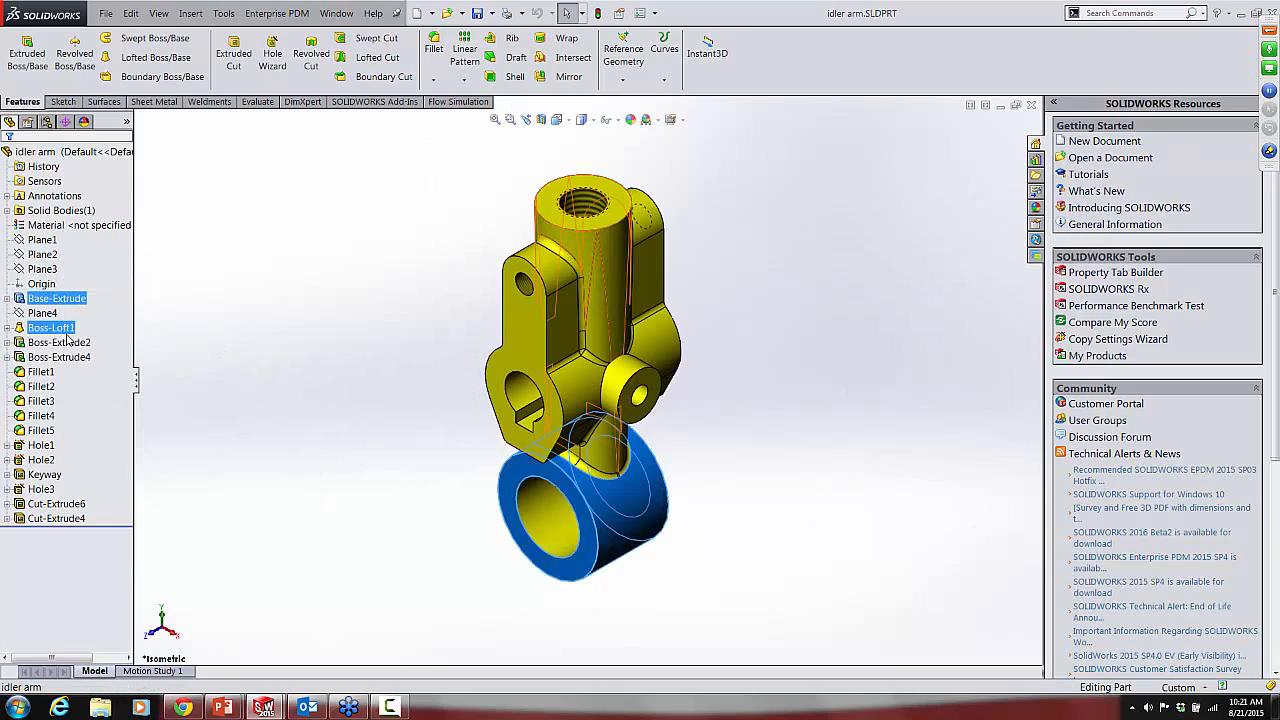
# Step: Show the idler arm's feature dimensions on the model and review the Mark For Drawing option of the 1.760 diameter dimension
pyautogui.click(8, 196)
pyautogui.rightClick(75, 199)
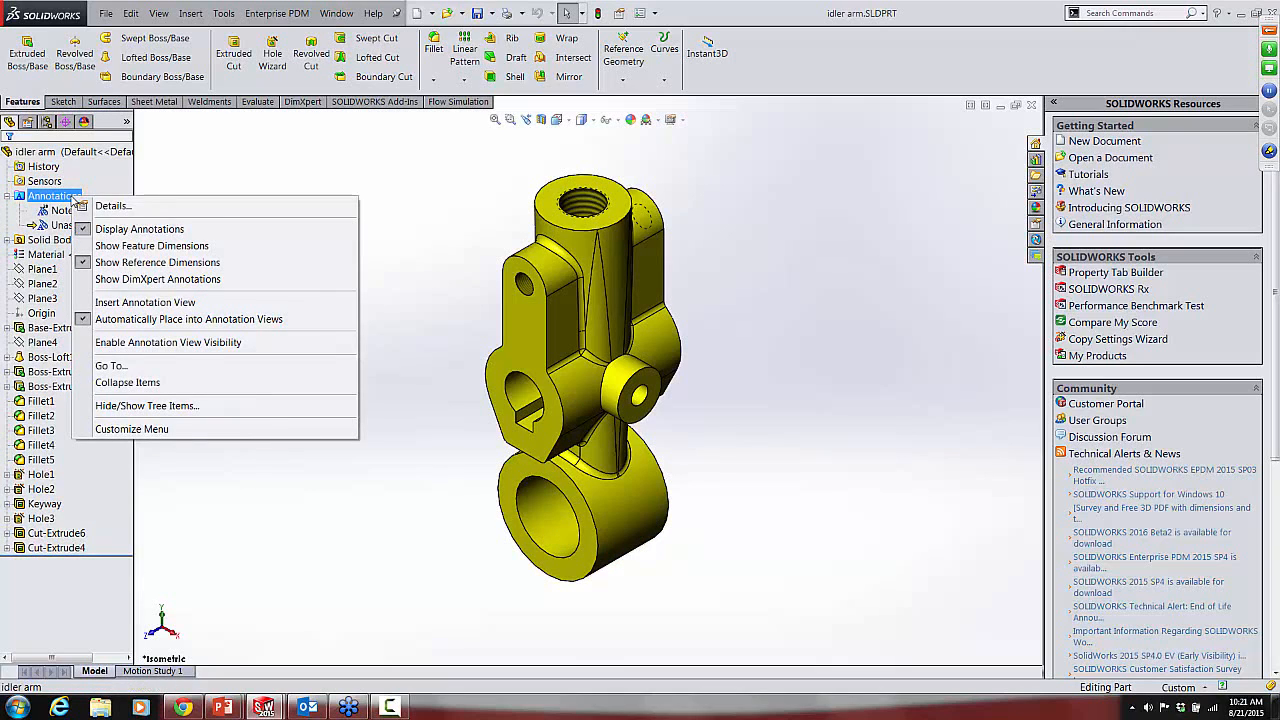
pyautogui.click(157, 248)
pyautogui.moveTo(262, 411); pyautogui.dragTo(290, 380, button='middle')
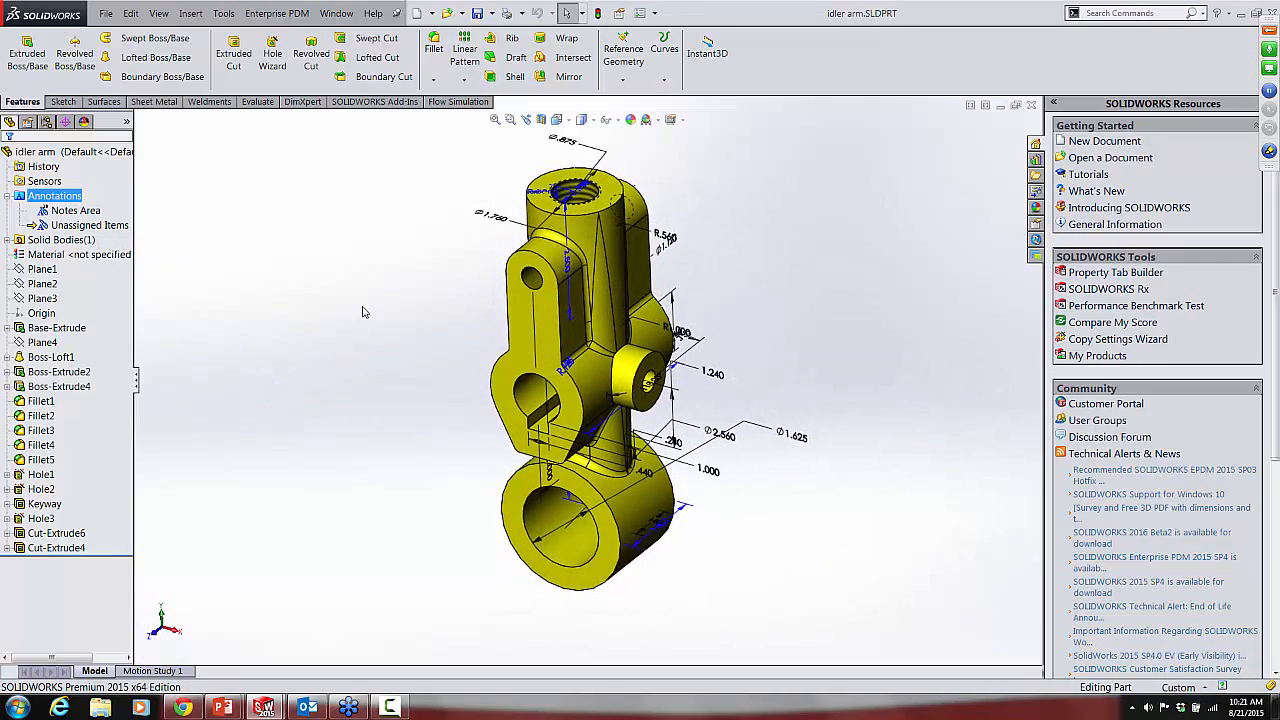
pyautogui.rightClick(500, 225)
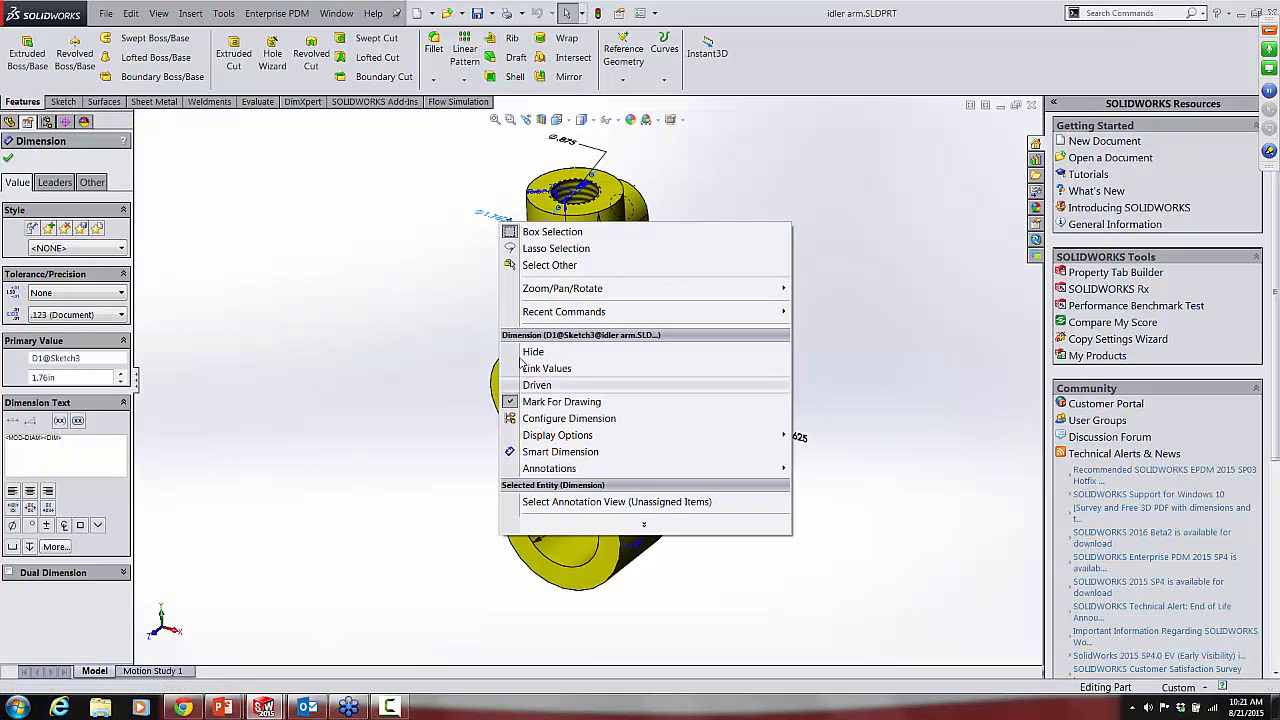
pyautogui.click(336, 346)
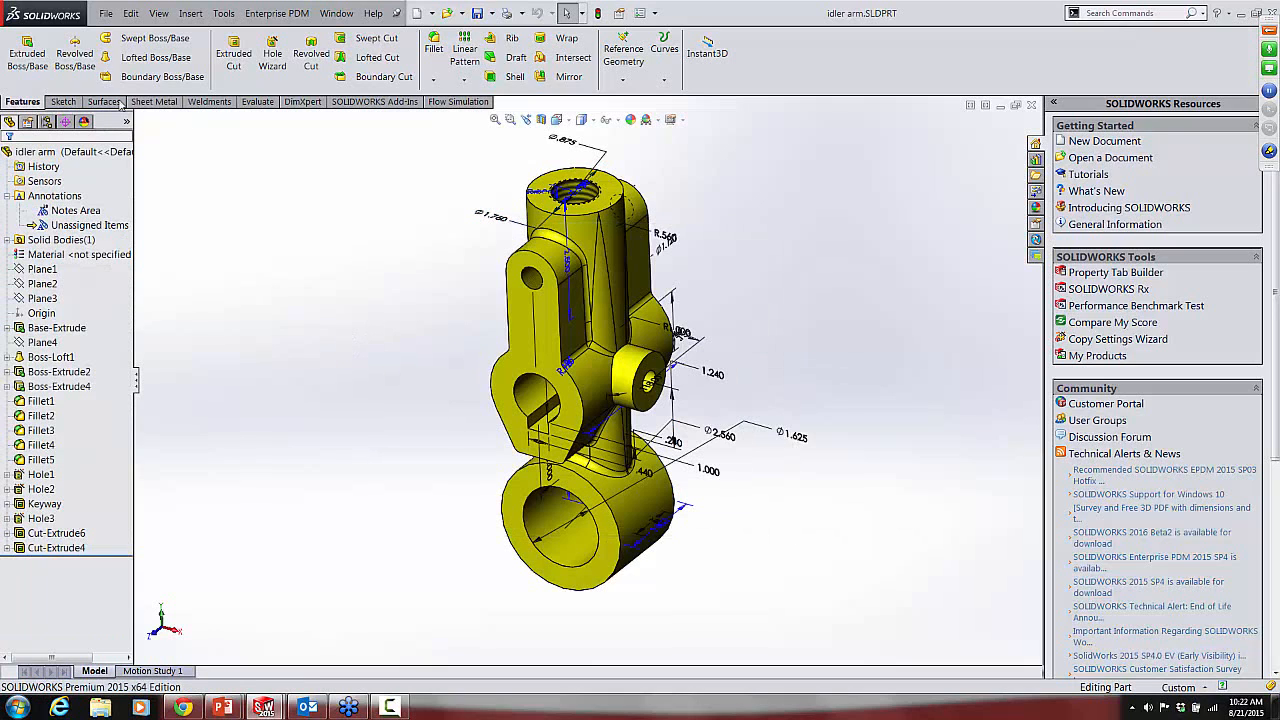
# Step: Make a new drawing from the idler arm part using the C Ansi template
pyautogui.click(107, 14)
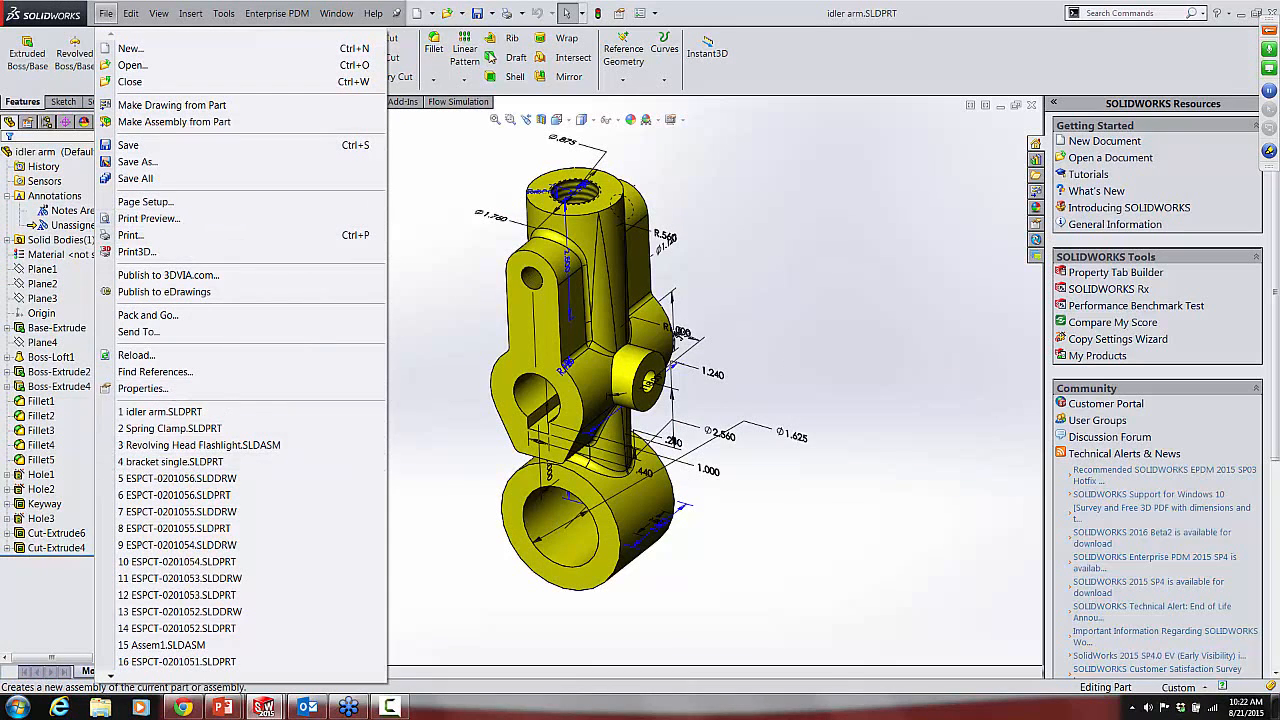
pyautogui.click(429, 14)
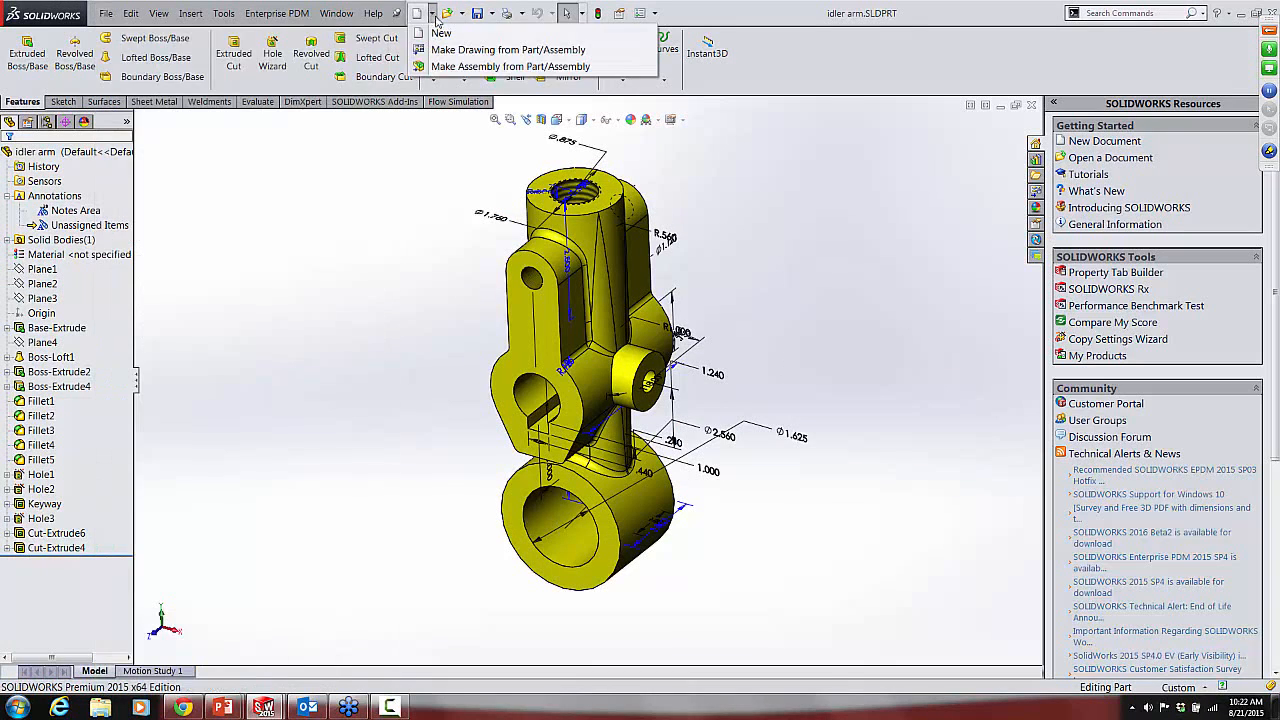
pyautogui.click(443, 50)
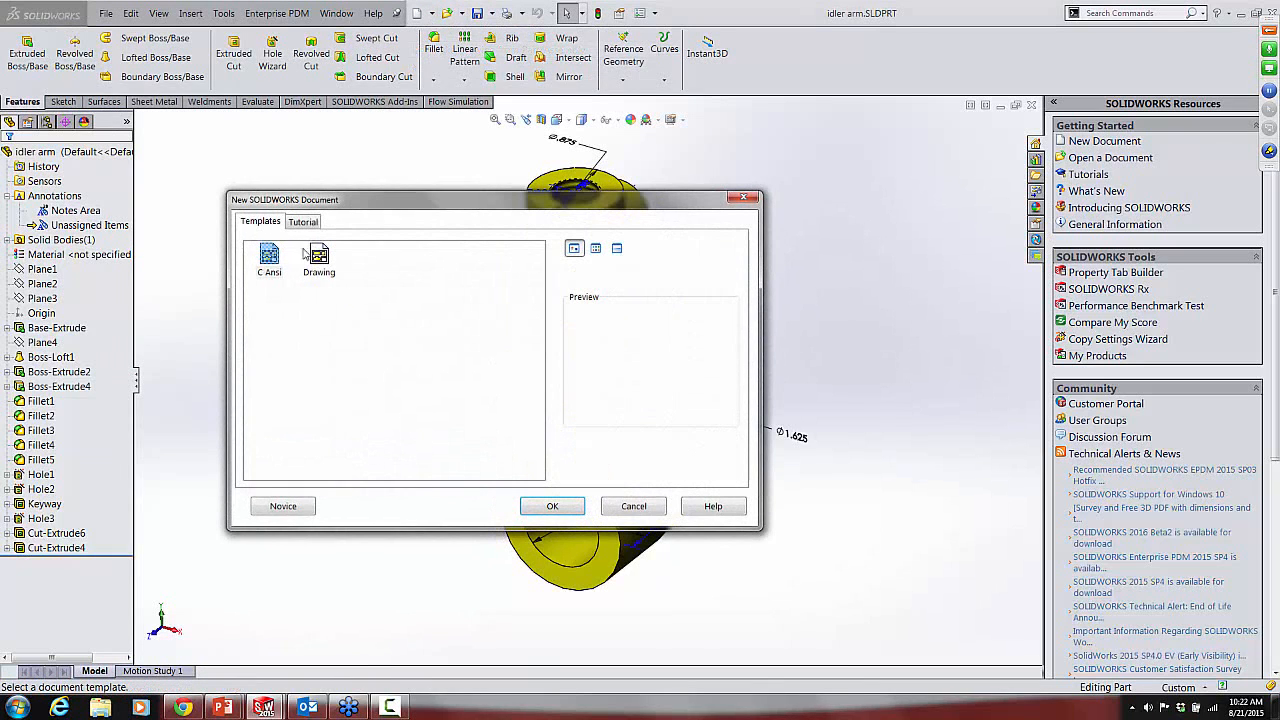
pyautogui.click(266, 258)
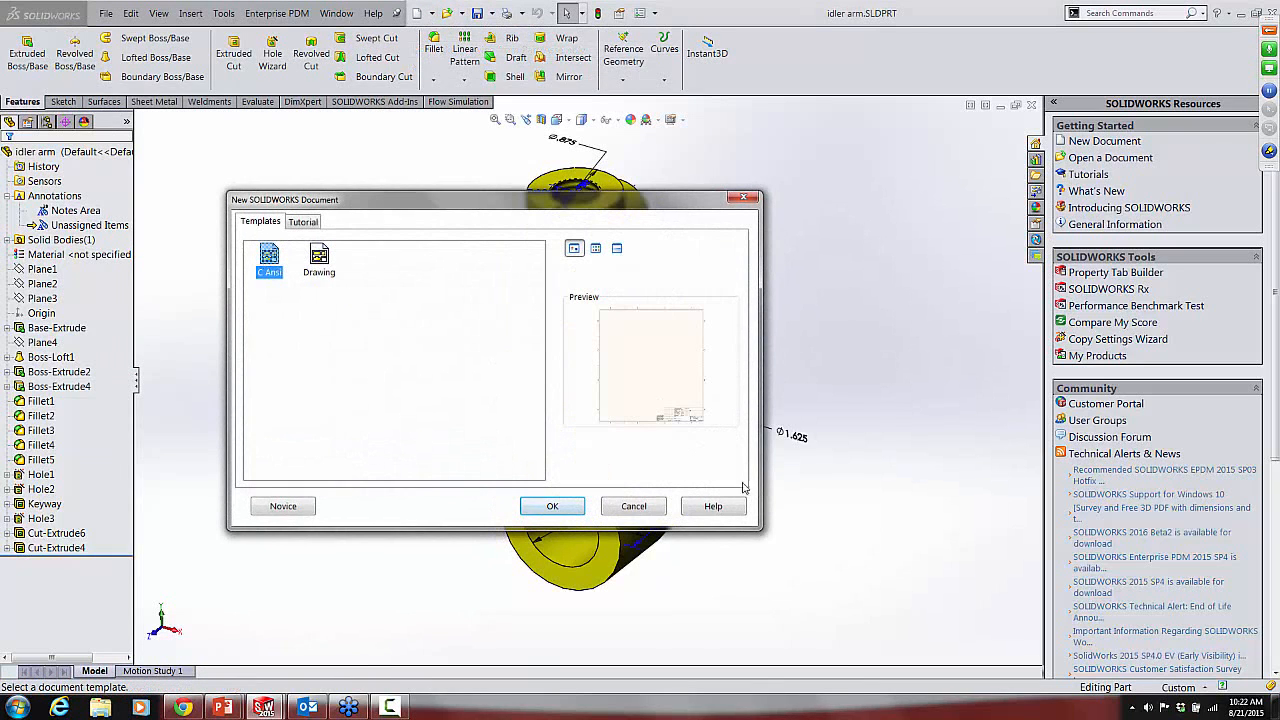
pyautogui.click(556, 506)
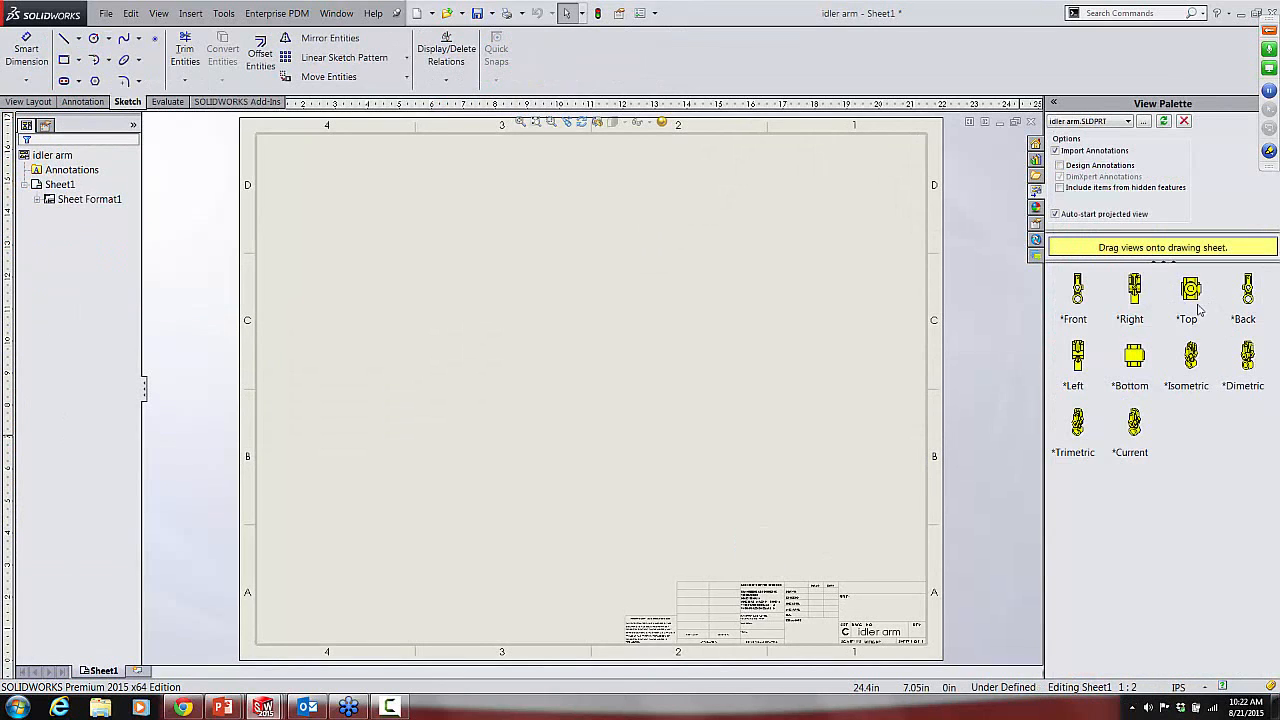
# Step: Place the idler arm's front view with projected top, right and isometric views, and shift the front view slightly left
pyautogui.click(1076, 311)
pyautogui.moveTo(1076, 309)
pyautogui.mouseDown()
pyautogui.moveTo(536, 355)
pyautogui.moveTo(490, 399)
pyautogui.mouseUp()
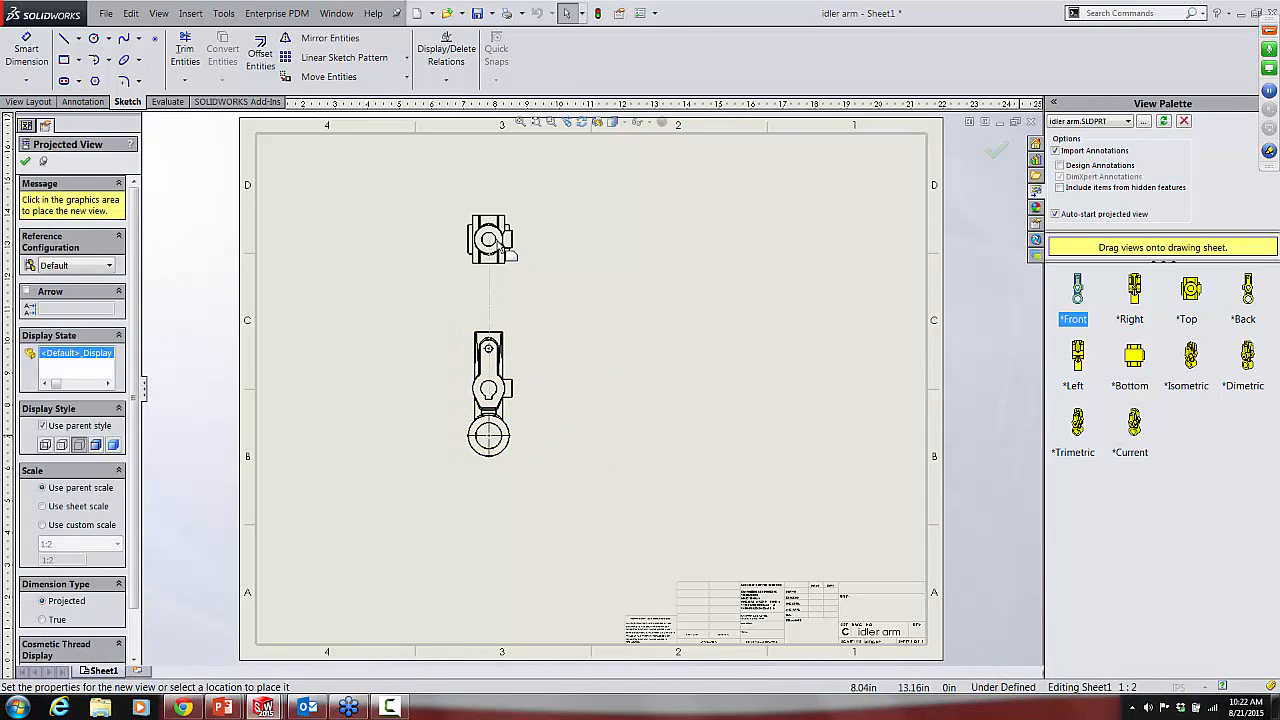
pyautogui.click(497, 237)
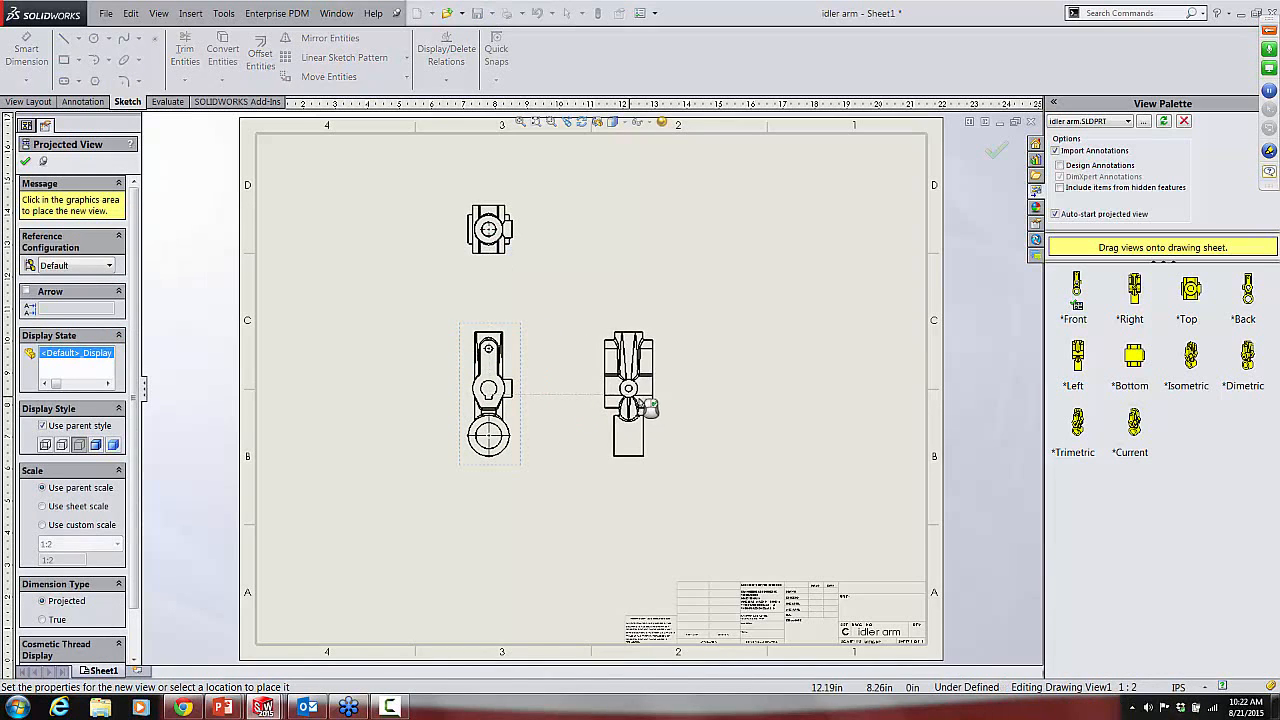
pyautogui.click(657, 407)
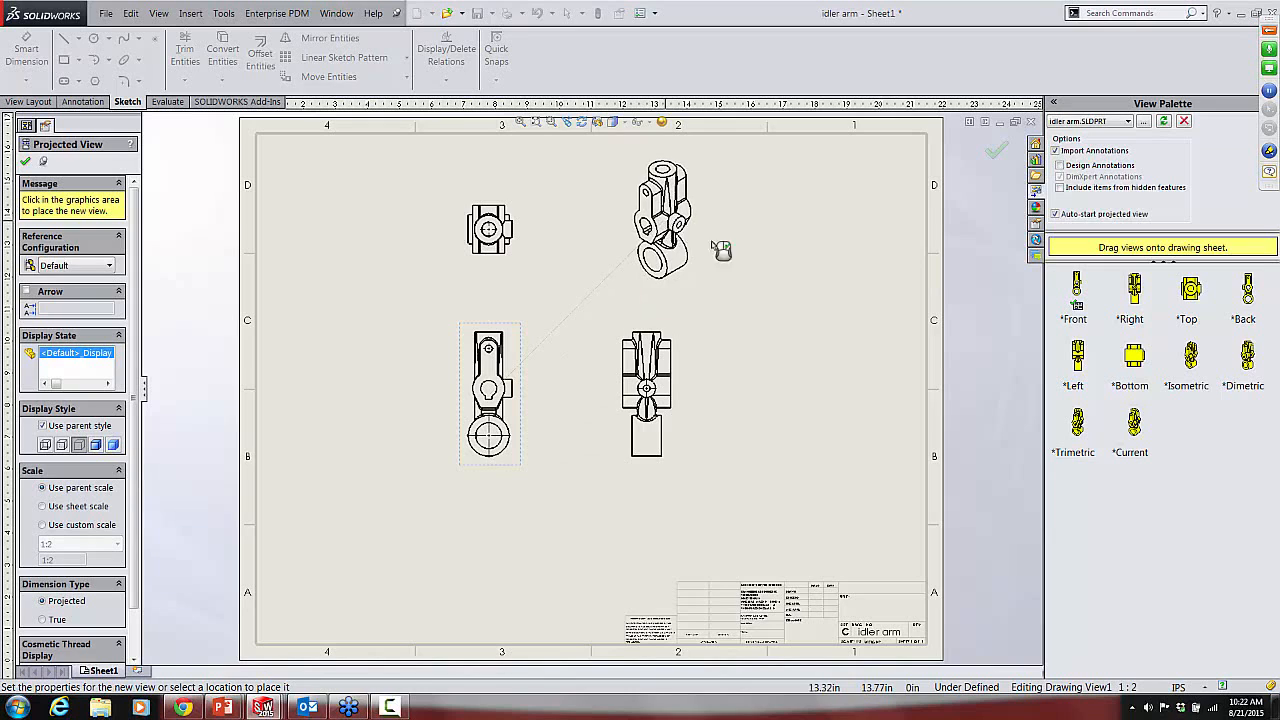
pyautogui.click(832, 228)
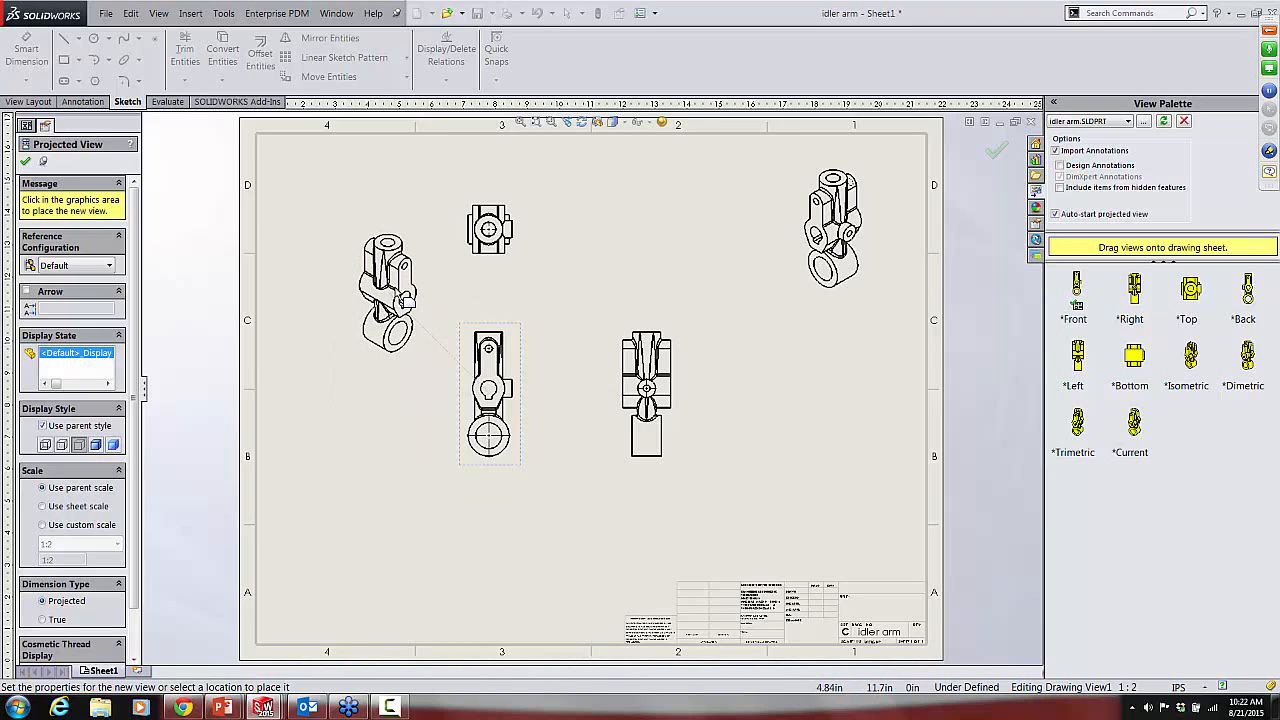
pyautogui.press('Escape')
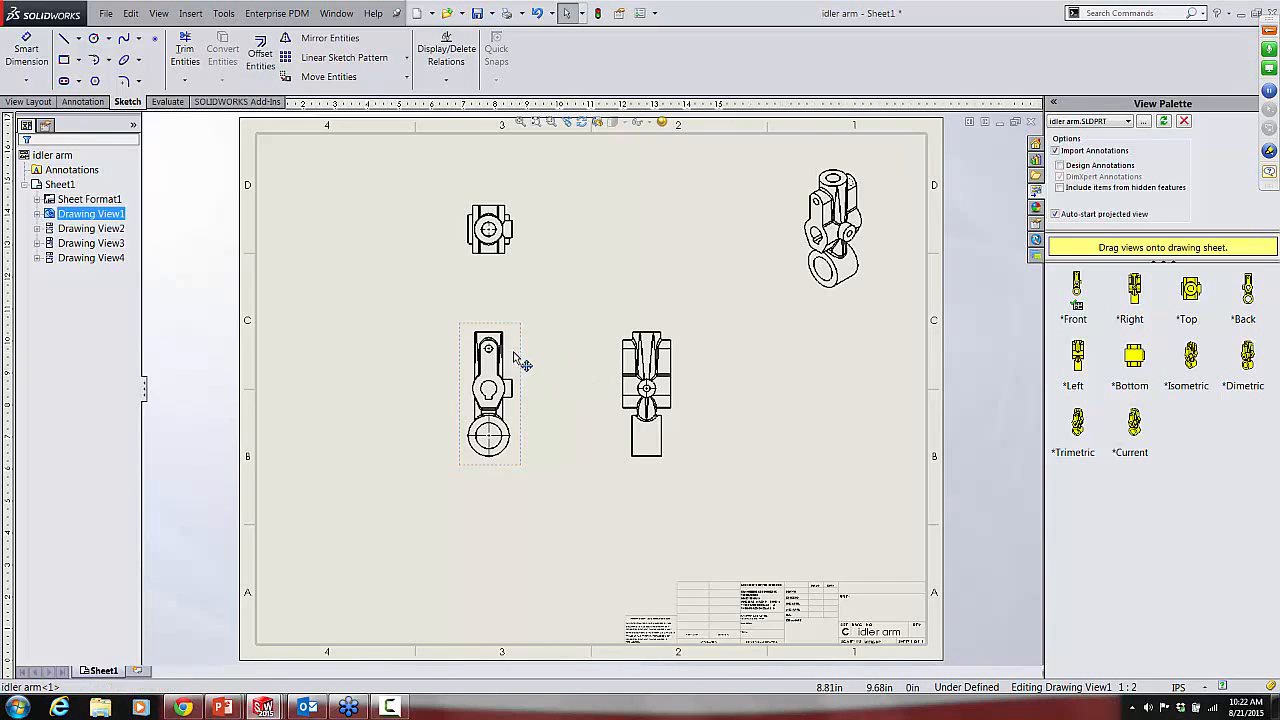
pyautogui.moveTo(520, 357); pyautogui.dragTo(499, 358)
# Step: Create a detail view from a circle of about 1.8 in radius around the front view's keyed bore, placed above the title block
pyautogui.scroll(-3, 500, 390)
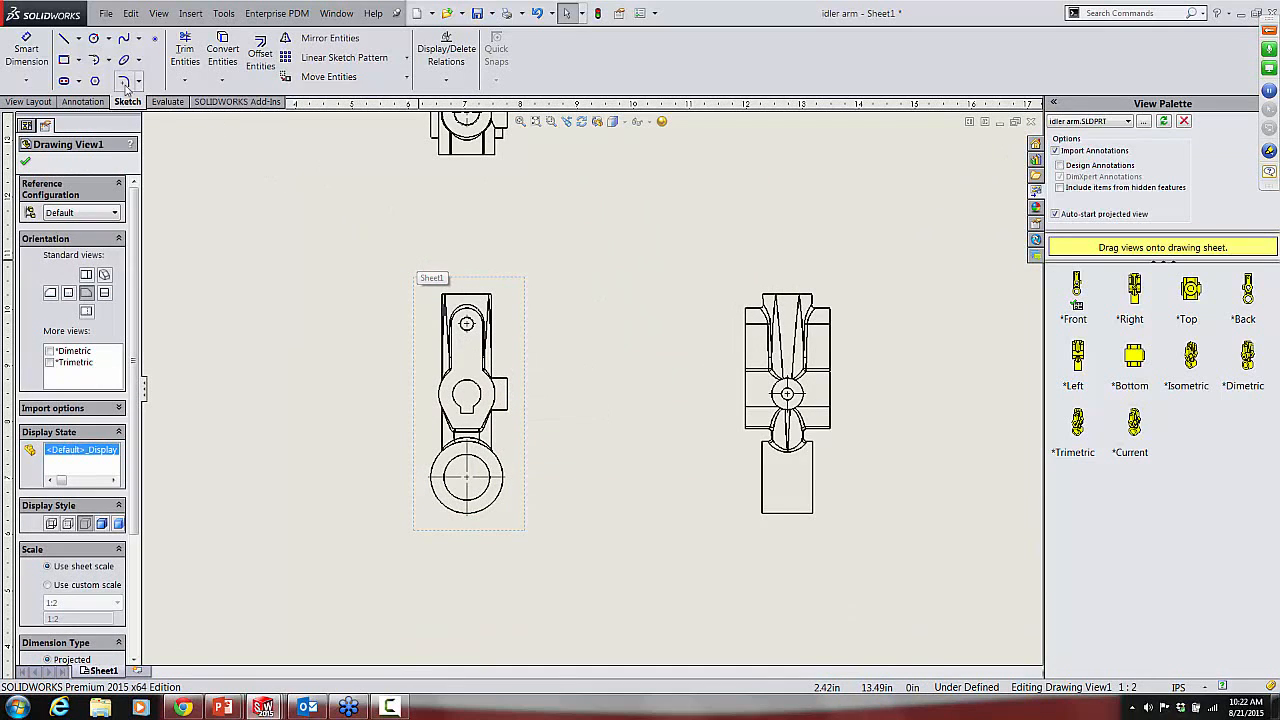
pyautogui.click(33, 102)
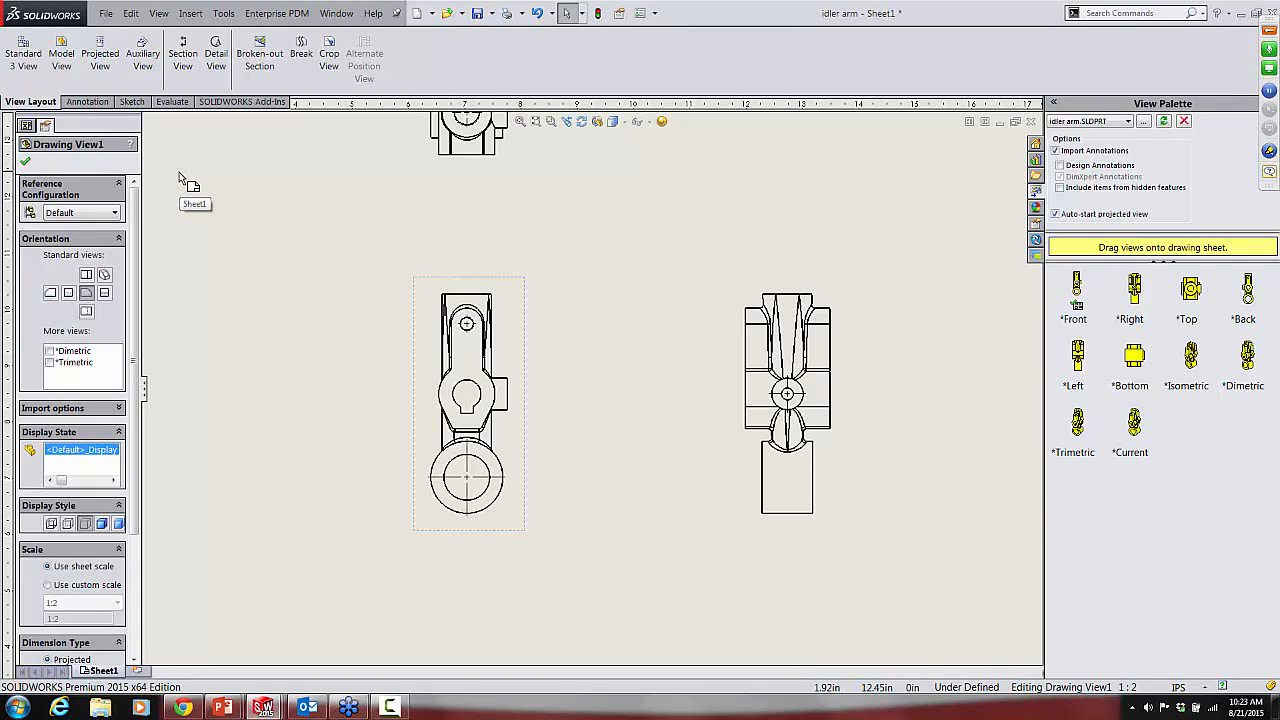
pyautogui.click(216, 50)
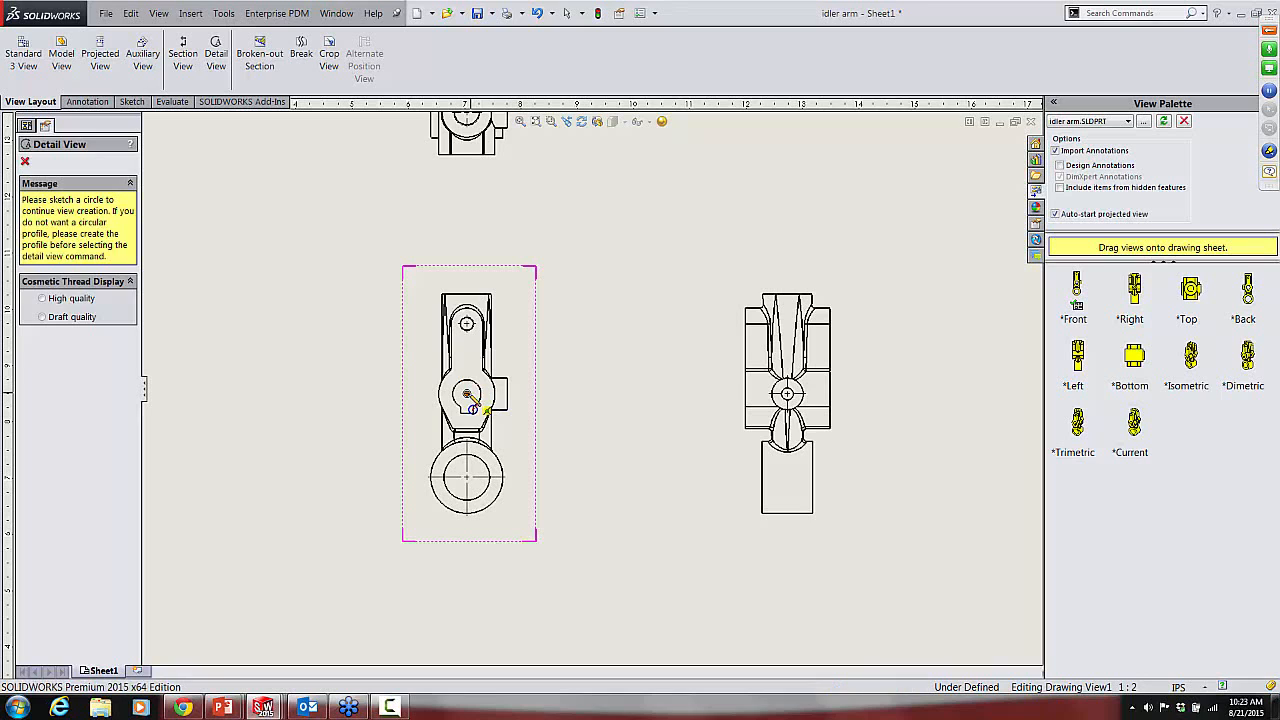
pyautogui.click(467, 394)
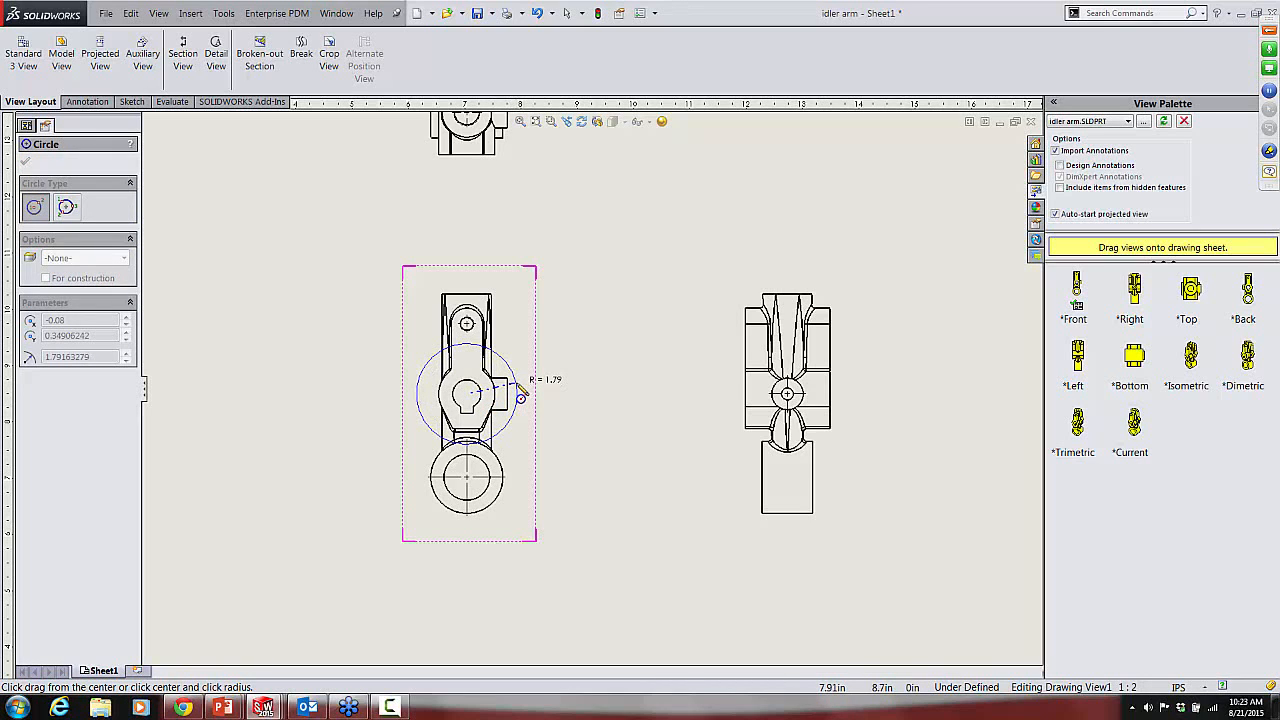
pyautogui.click(520, 390)
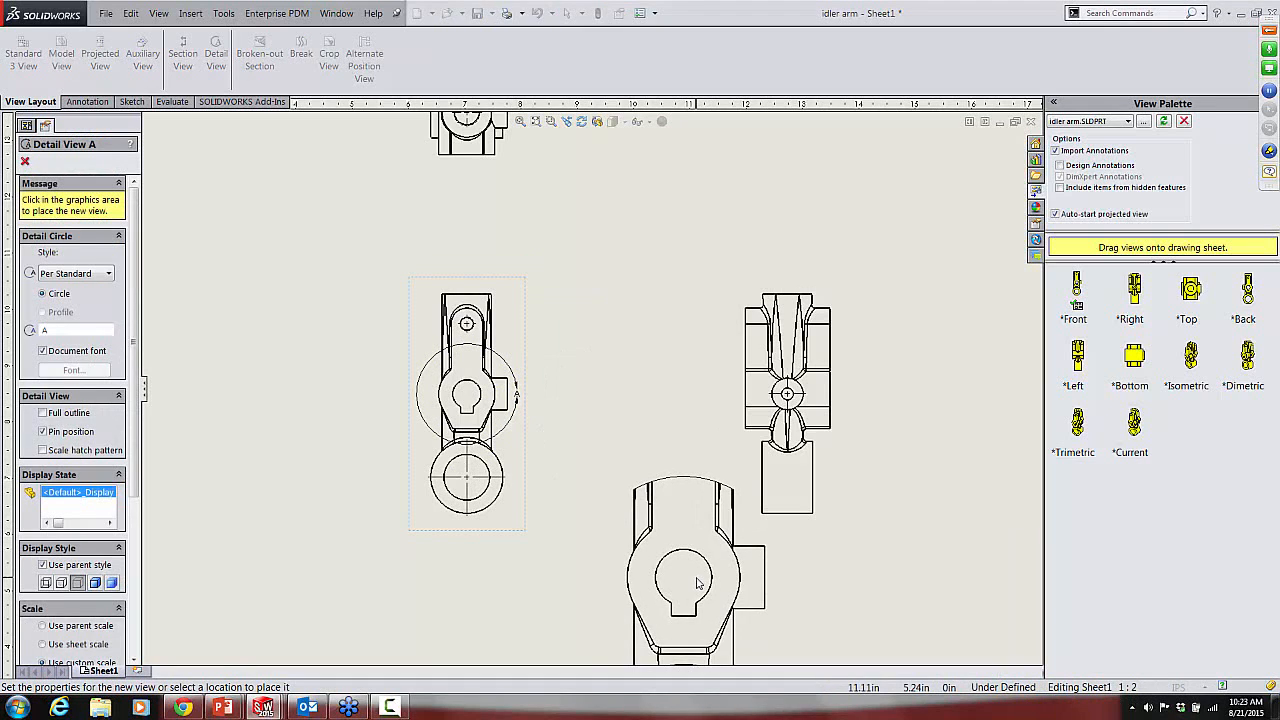
pyautogui.press('f')
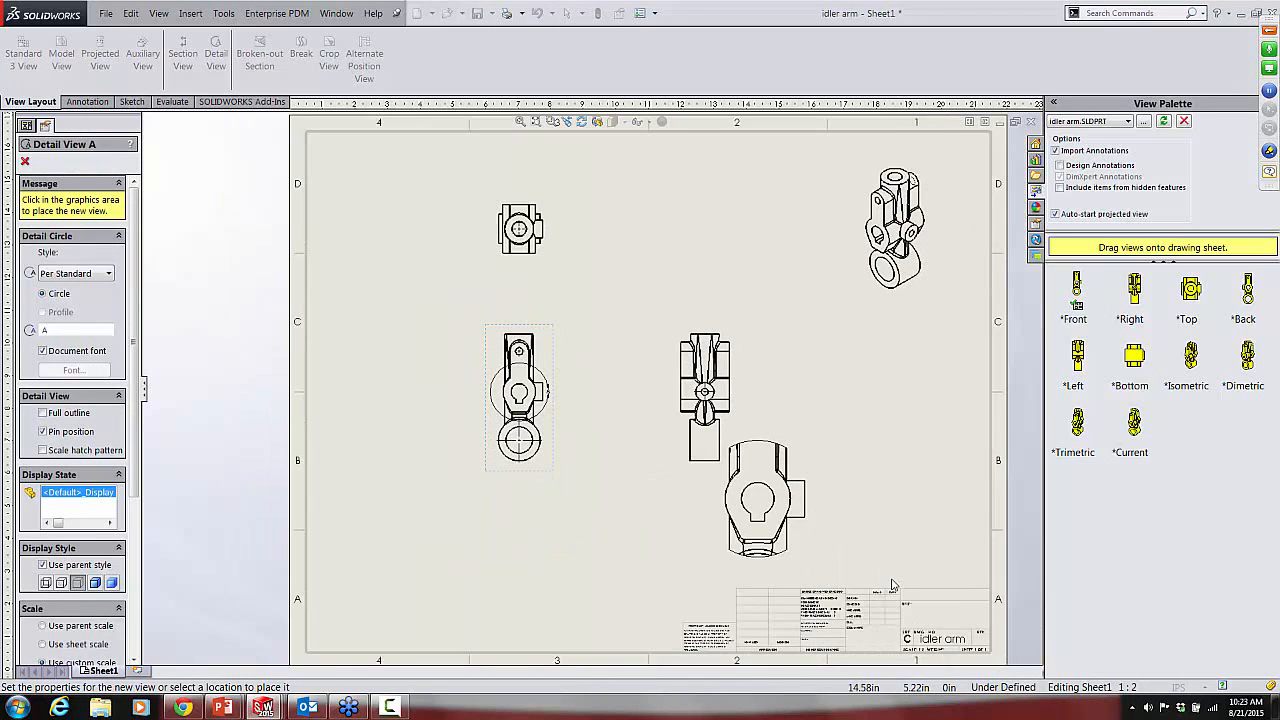
pyautogui.click(880, 495)
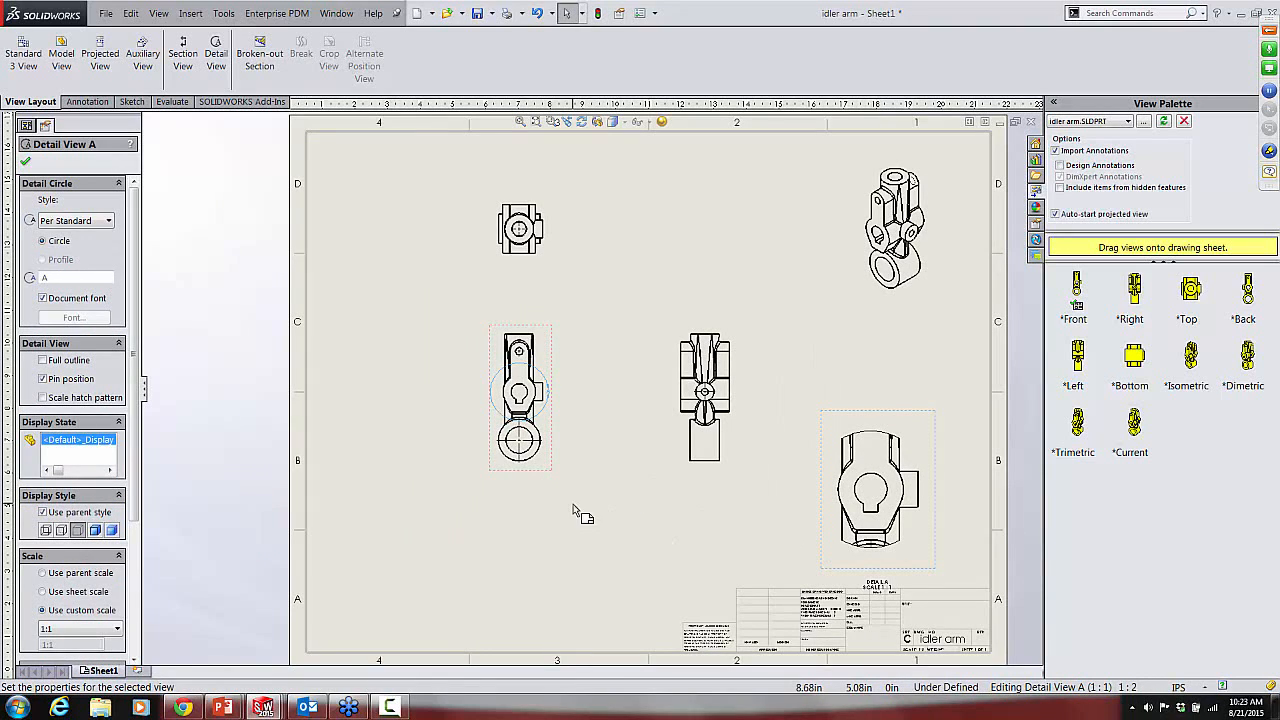
# Step: Create a section view with a vertical cutting line through the front view's large lower bore, placed below and left of that view
pyautogui.click(183, 55)
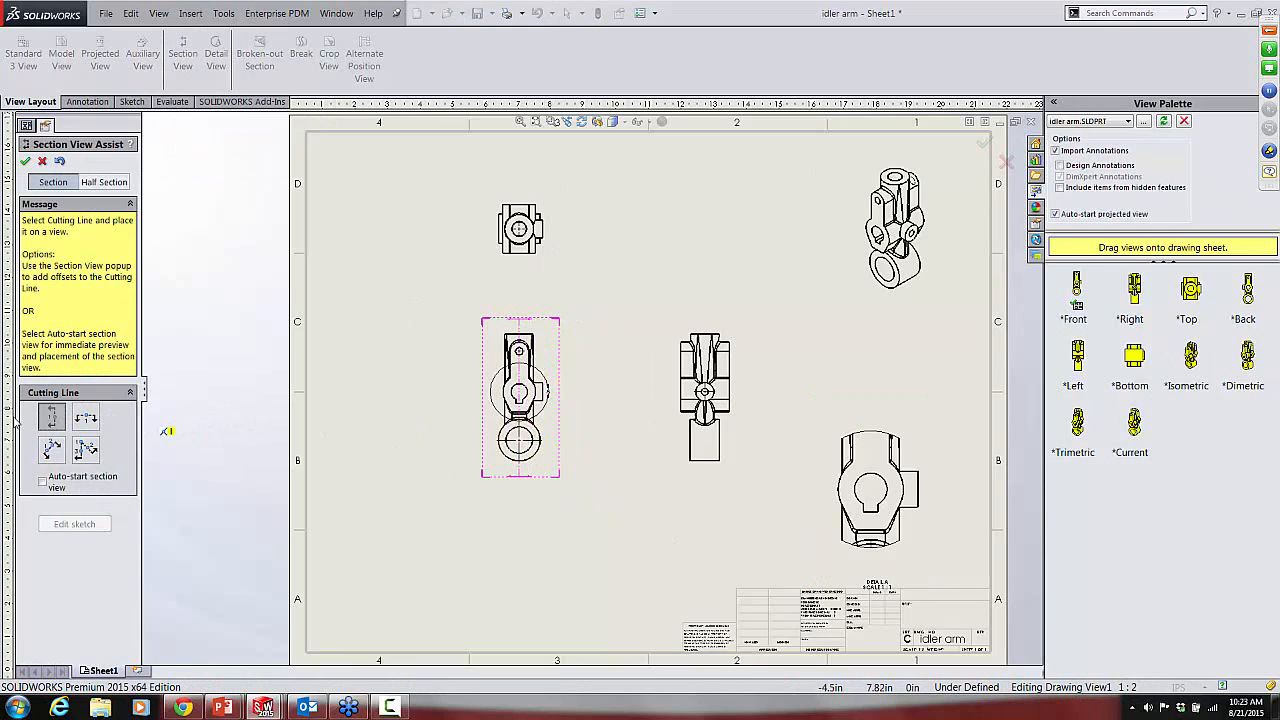
pyautogui.click(52, 420)
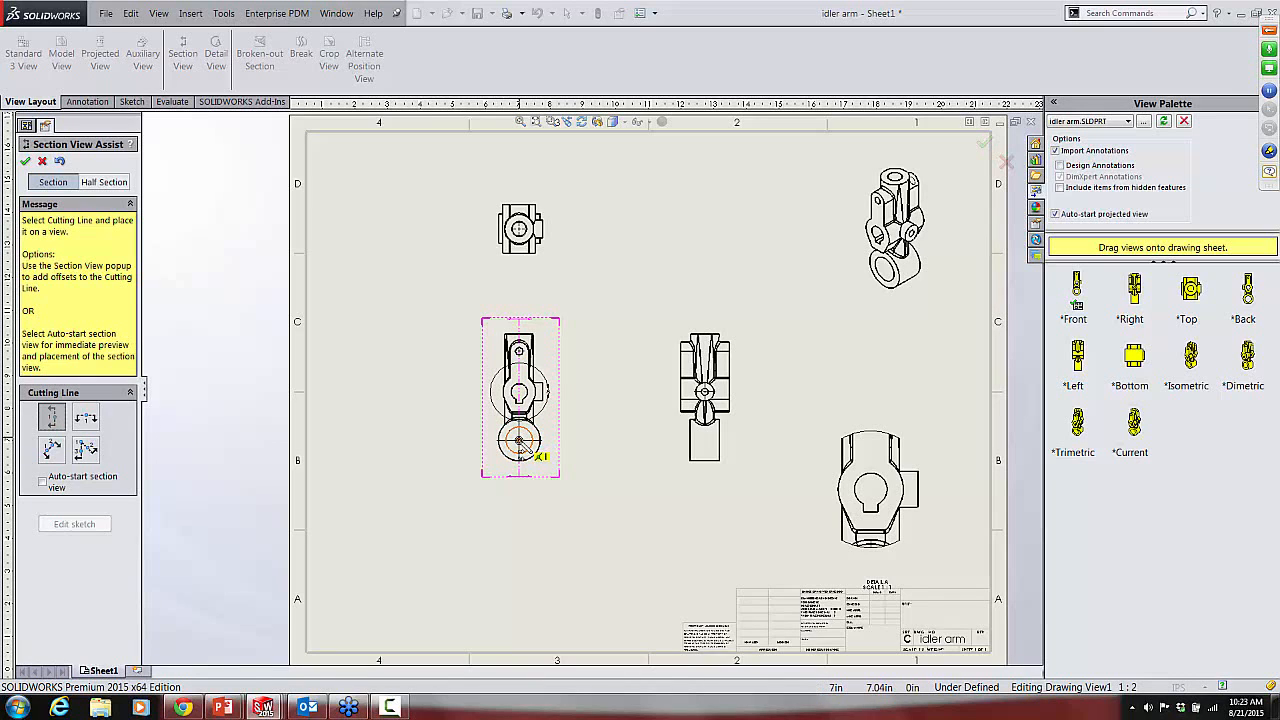
pyautogui.click(520, 441)
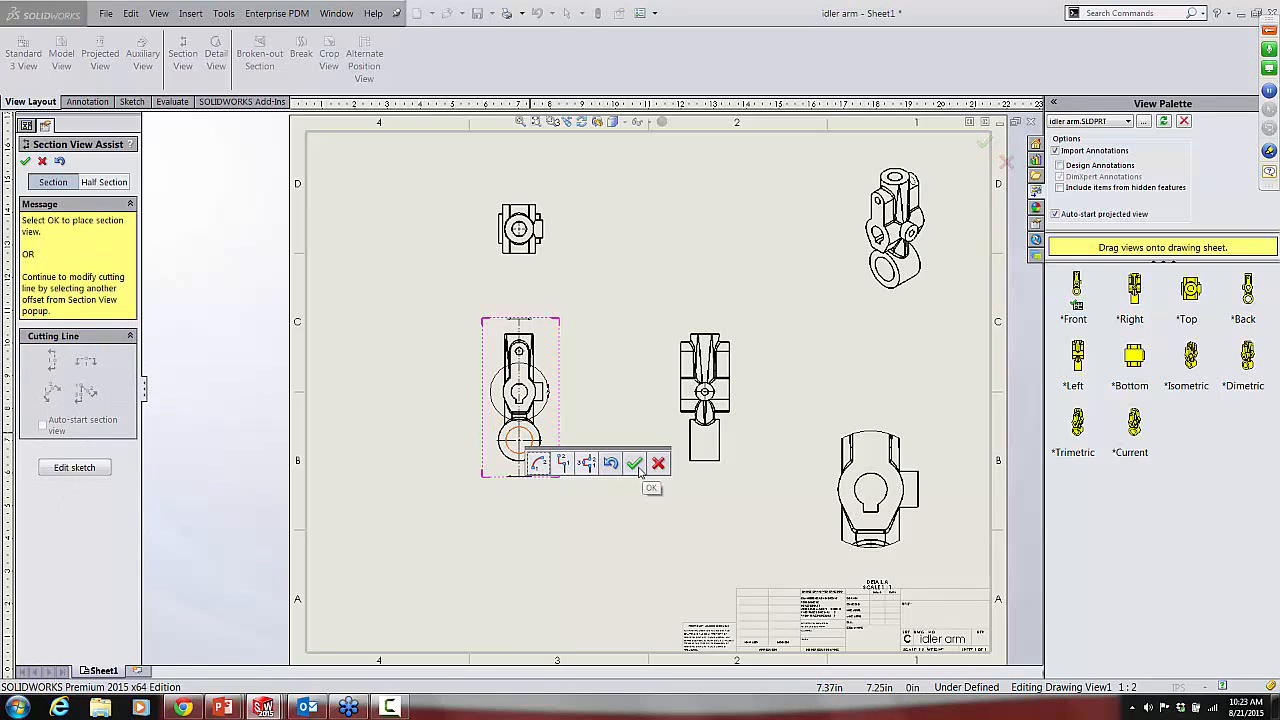
pyautogui.click(635, 465)
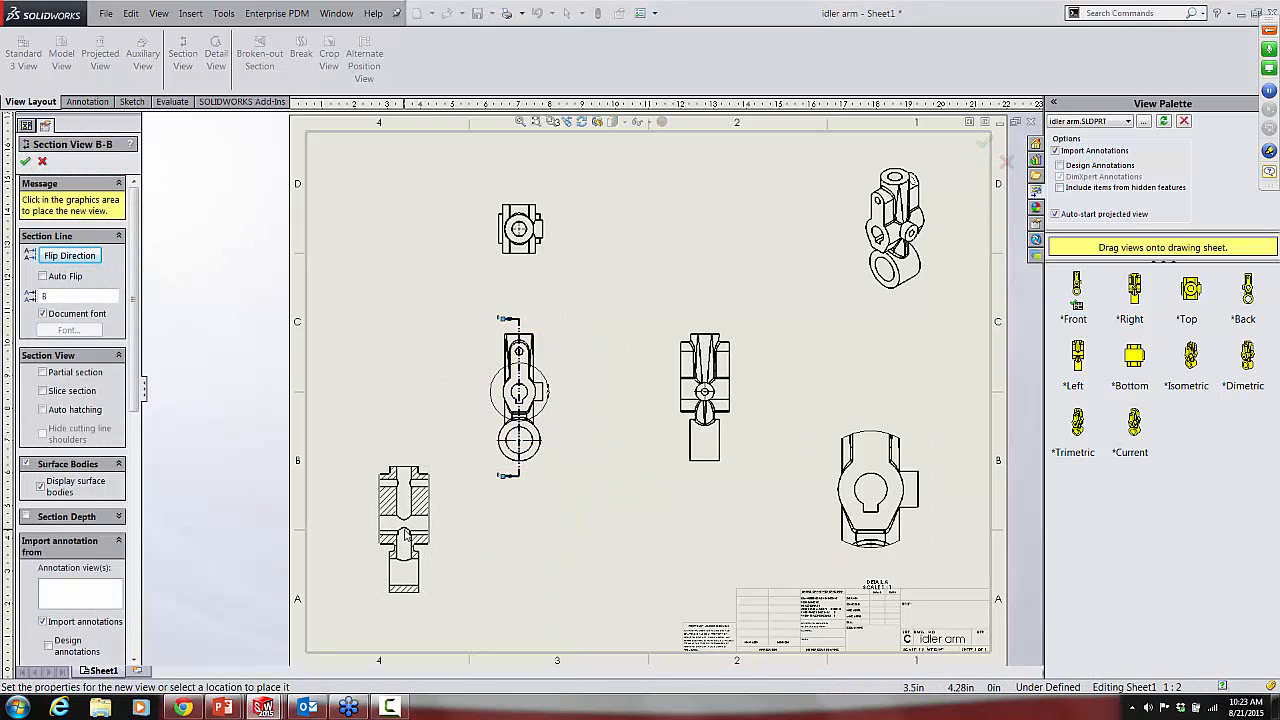
pyautogui.click(435, 533)
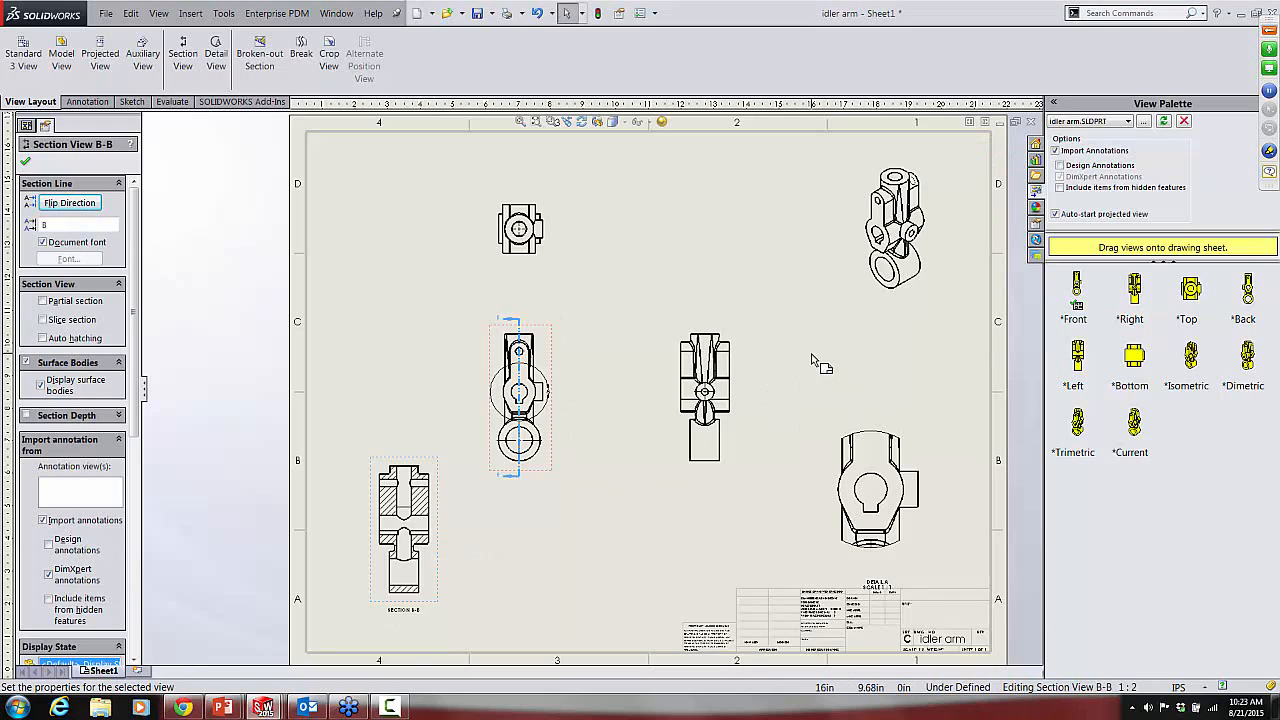
# Step: Close the section view settings and shift the front view and the top view slightly upward on the sheet
pyautogui.click(633, 280)
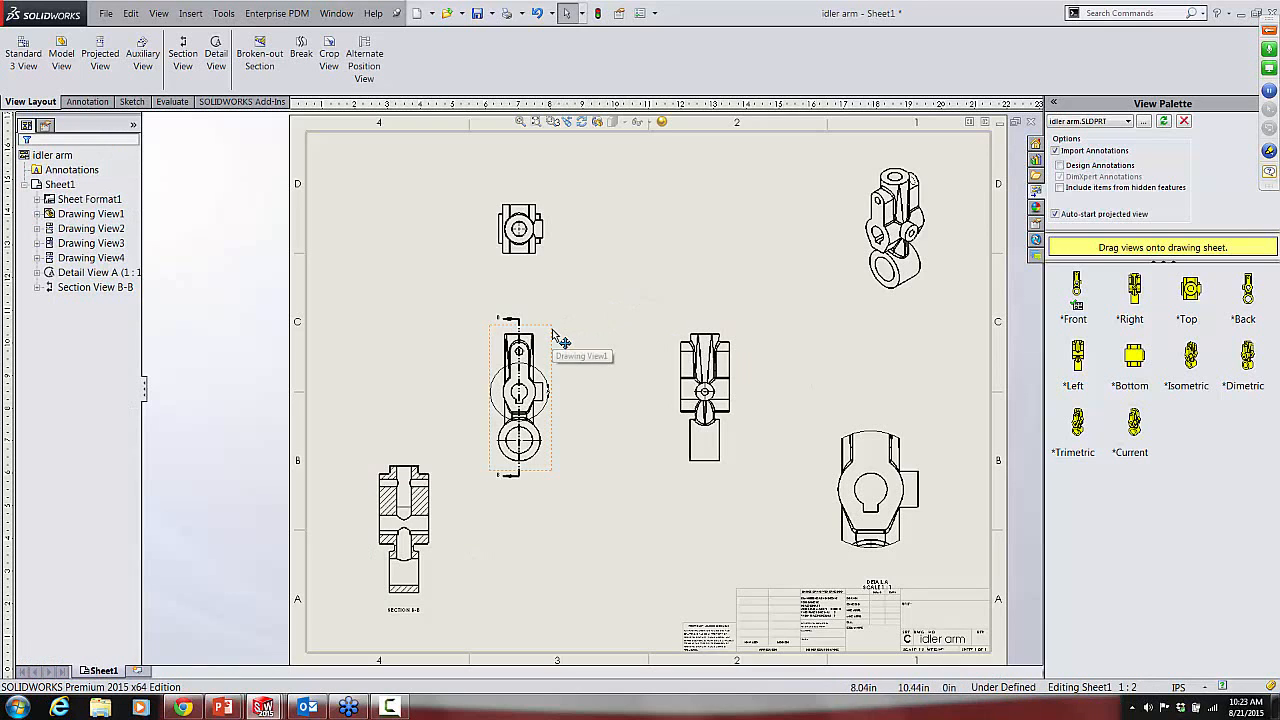
pyautogui.moveTo(563, 334); pyautogui.dragTo(560, 312)
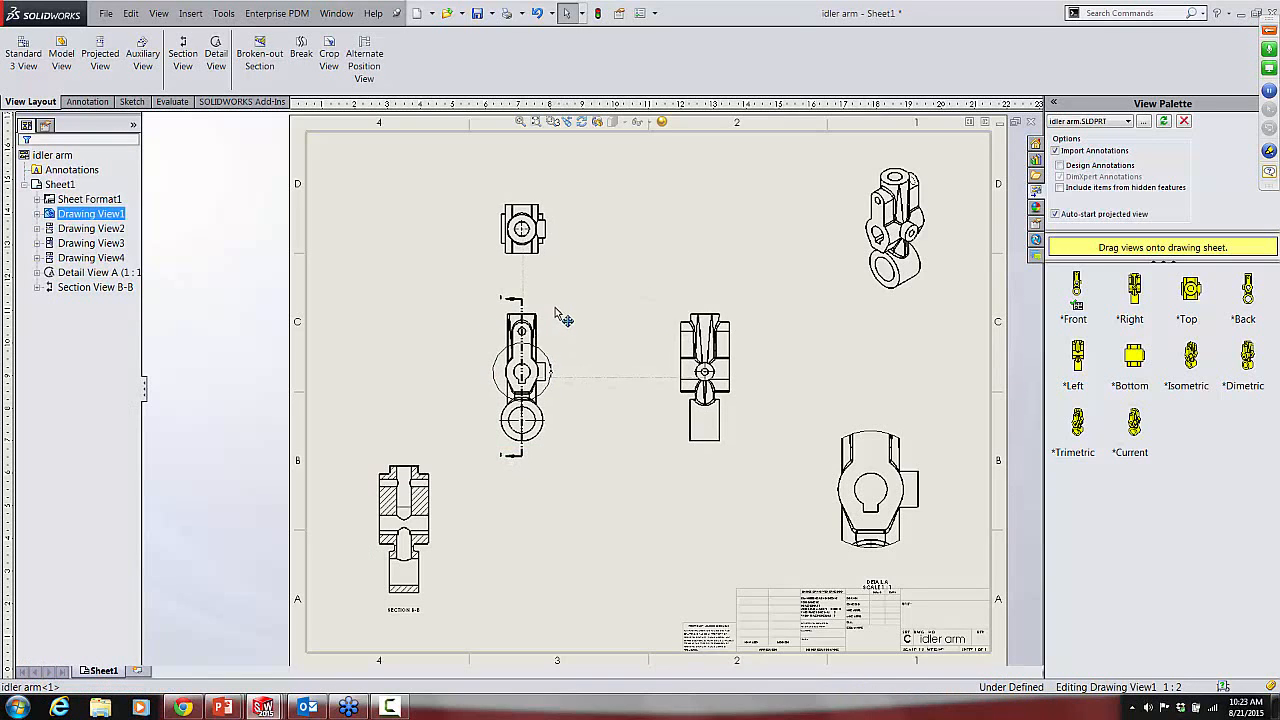
pyautogui.click(550, 243)
pyautogui.click(577, 573)
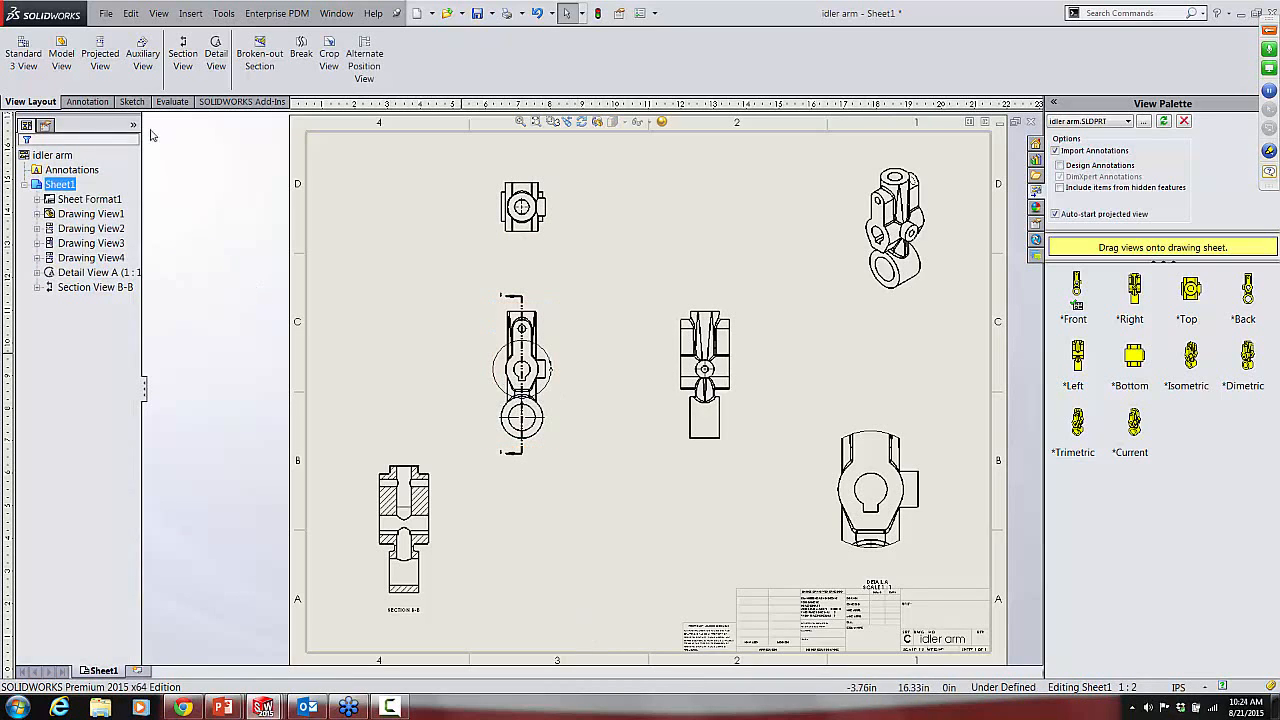
# Step: Insert model items from the entire model into all views, with hole callouts included and duplicate dimensions eliminated
pyautogui.click(86, 102)
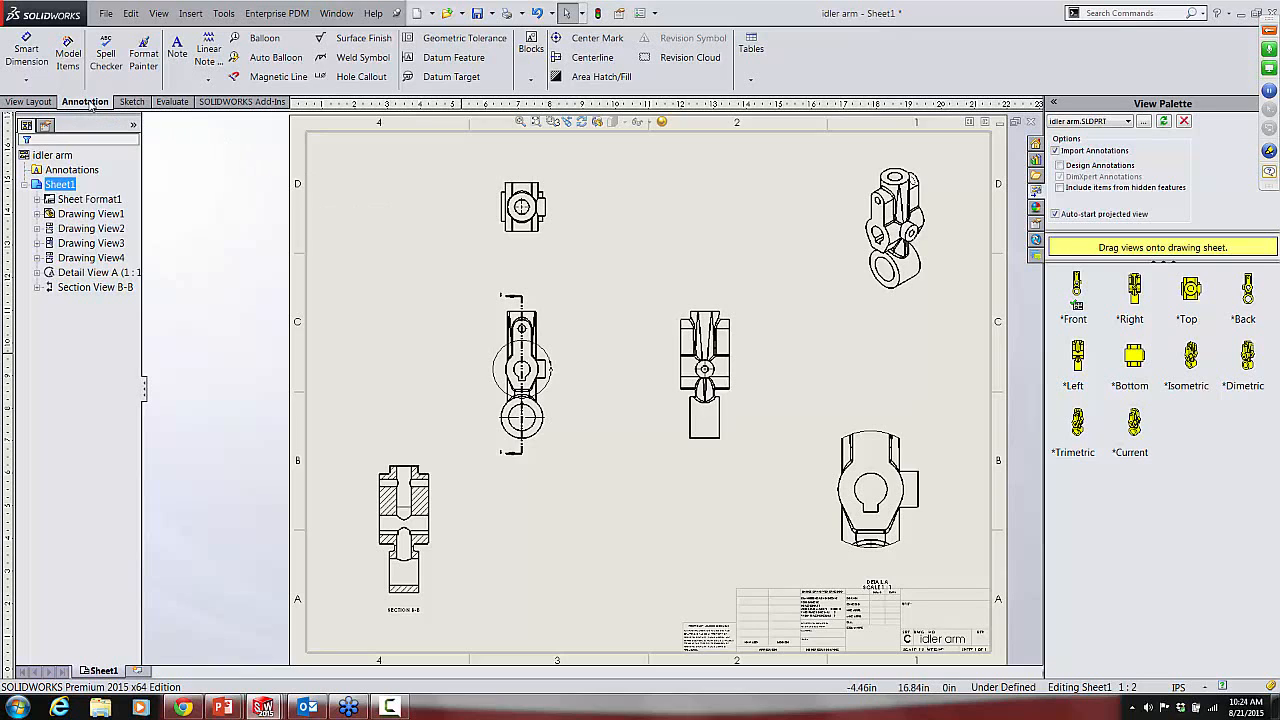
pyautogui.click(68, 54)
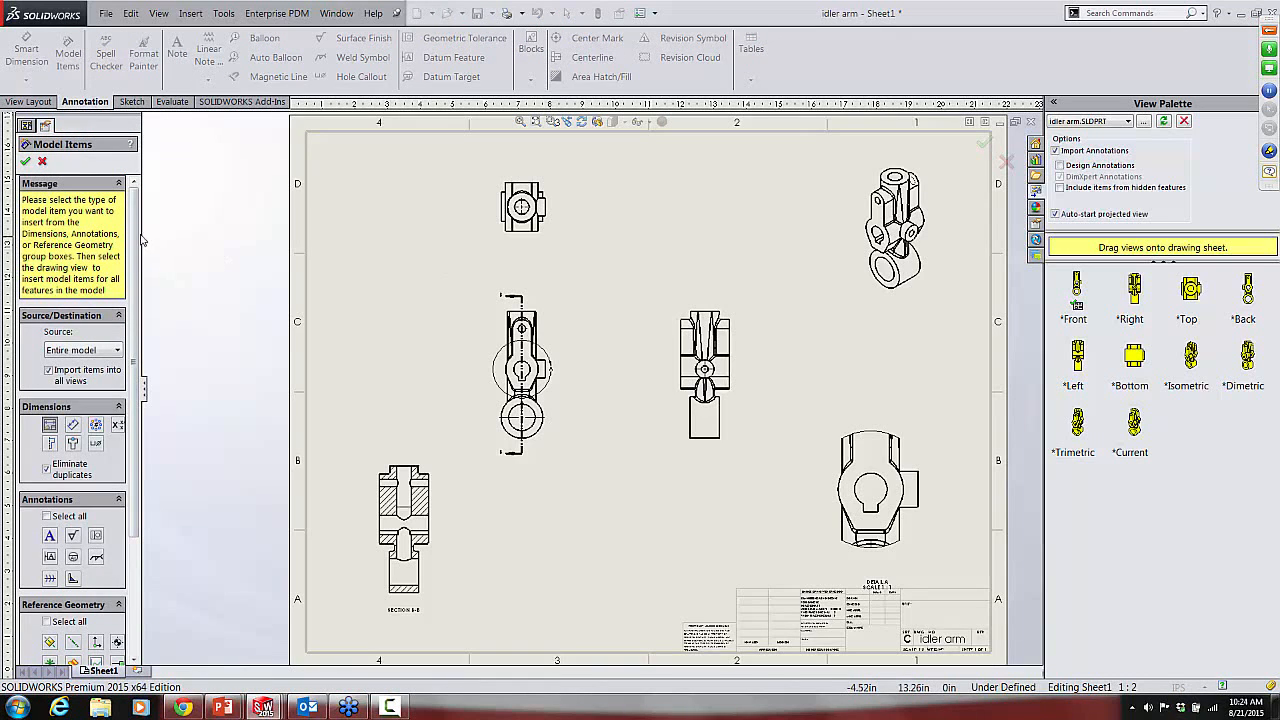
pyautogui.moveTo(143, 233); pyautogui.dragTo(259, 250)
pyautogui.click(110, 296)
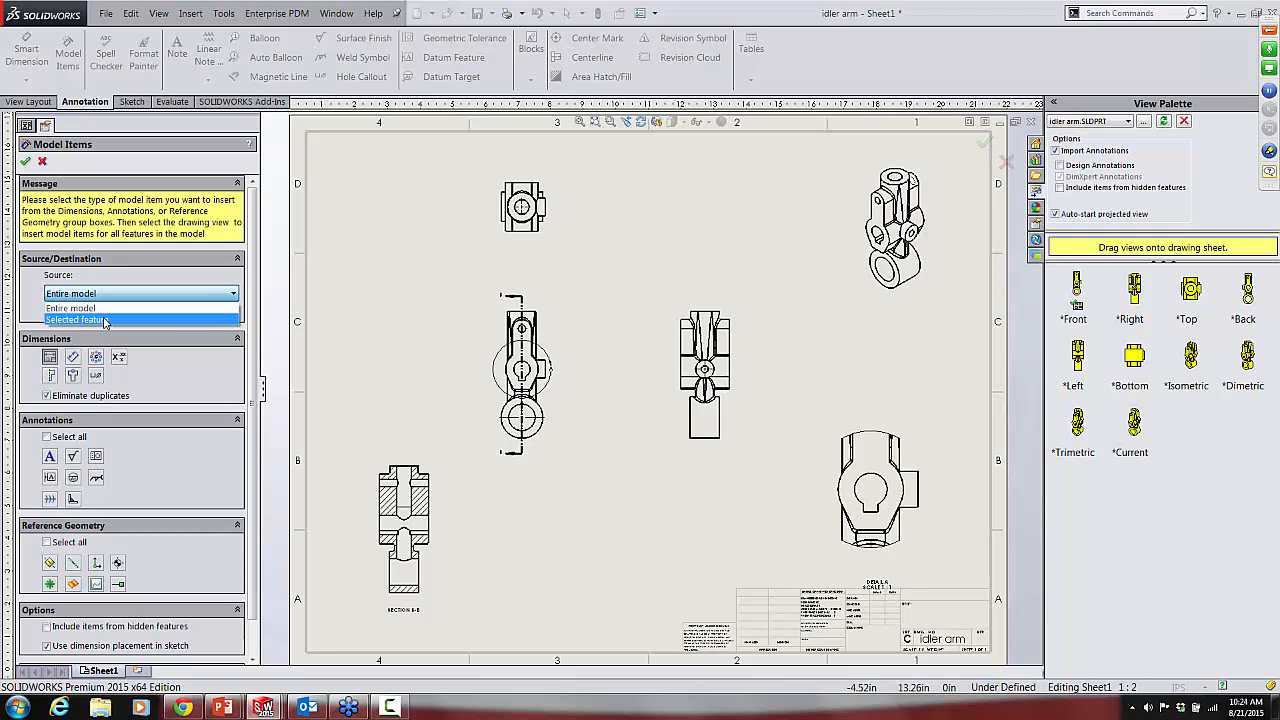
pyautogui.click(101, 312)
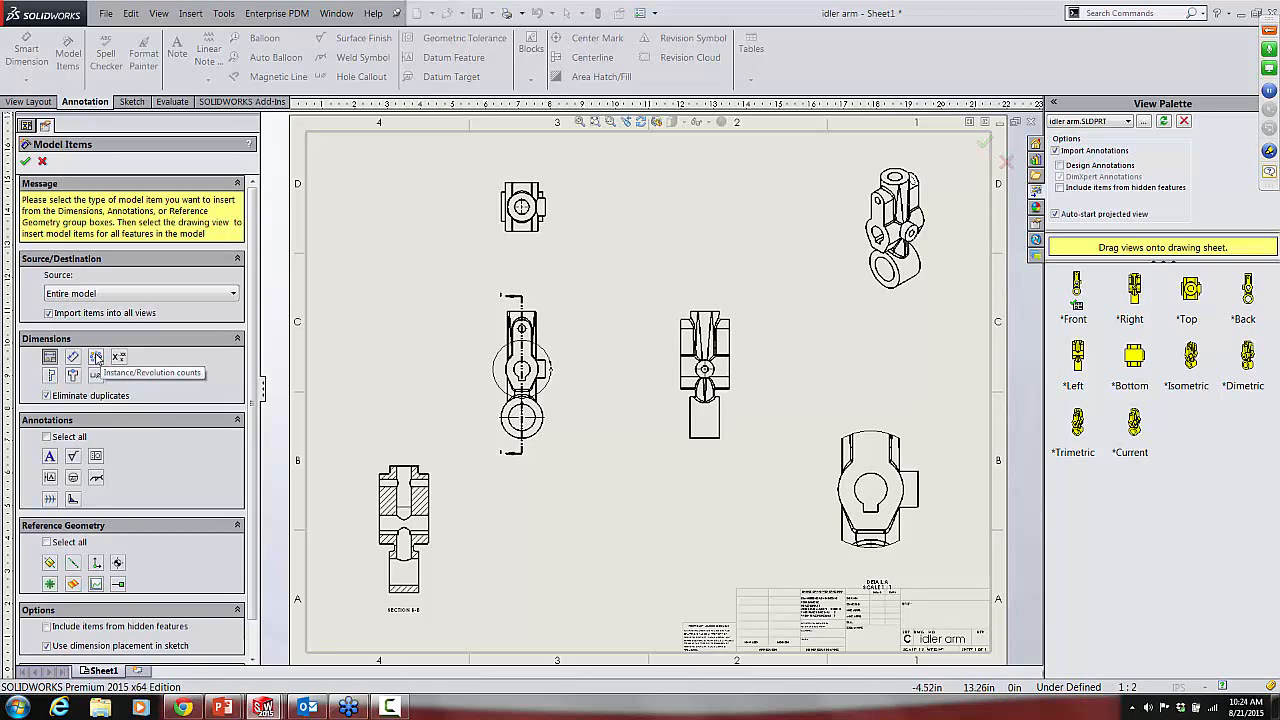
pyautogui.click(96, 357)
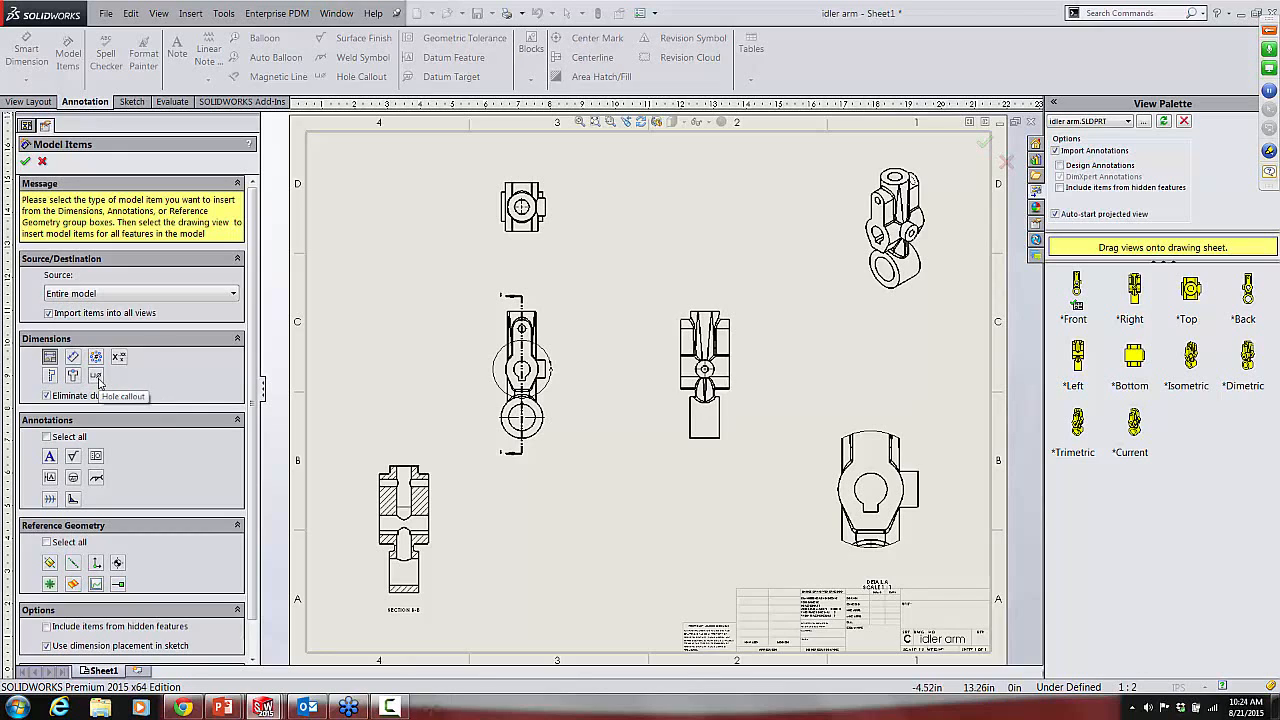
pyautogui.click(96, 376)
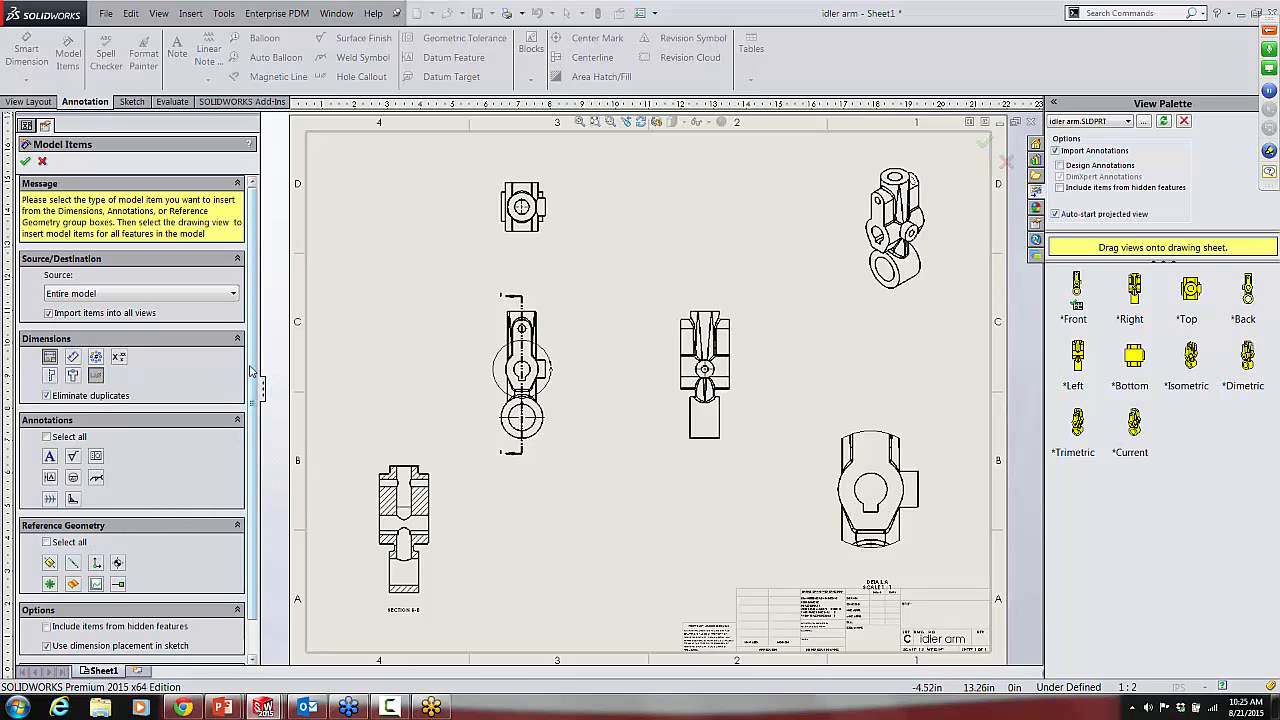
pyautogui.moveTo(254, 366); pyautogui.dragTo(260, 411)
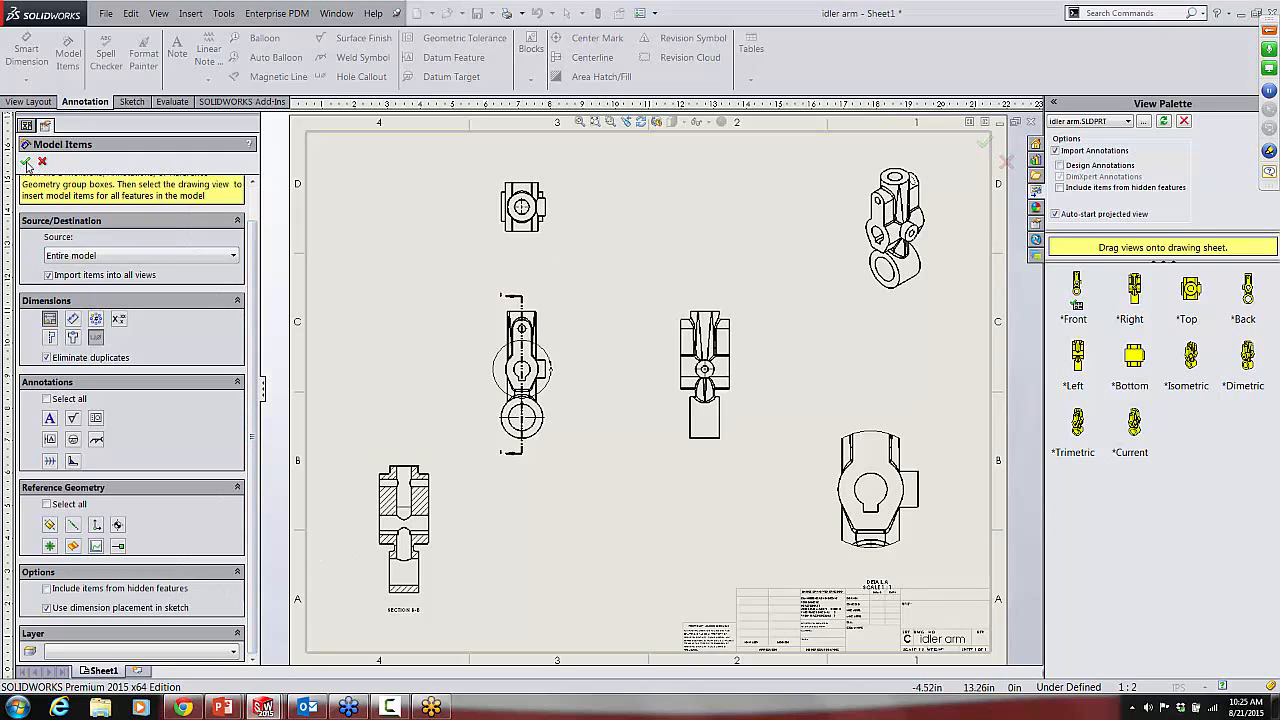
pyautogui.press('Return')
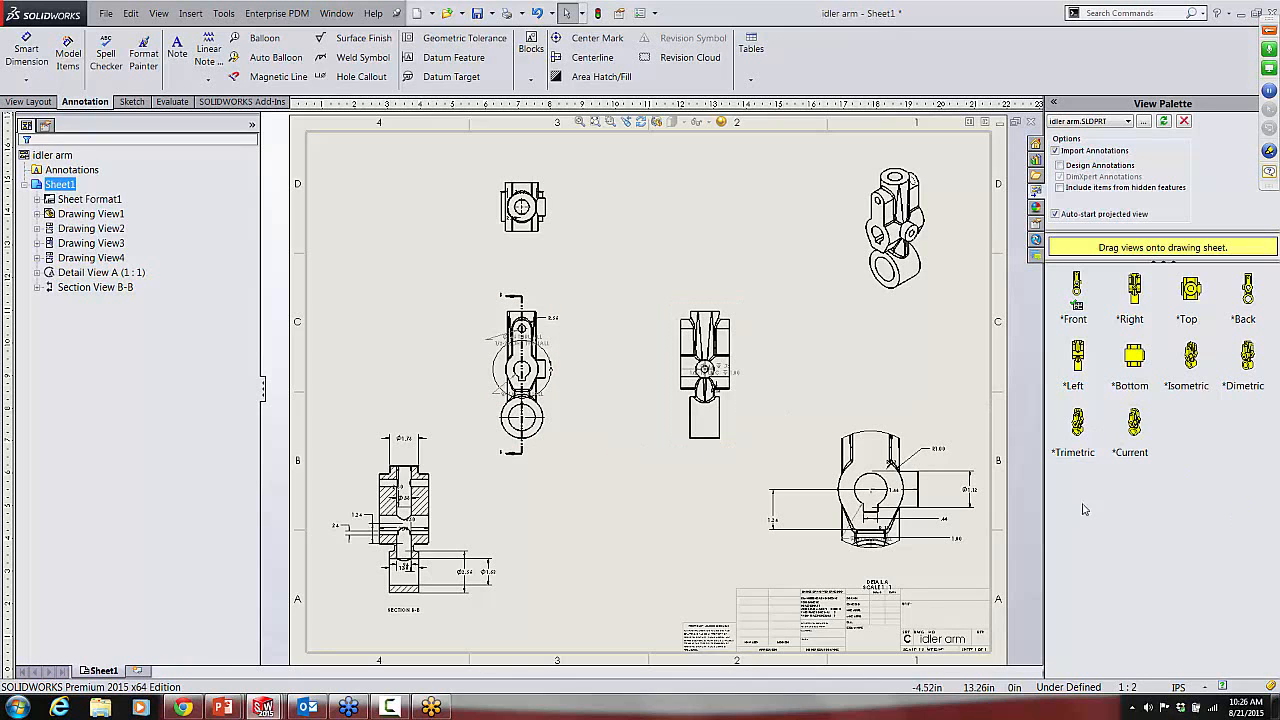
# Step: Move the 1.44 dimension in the detail view to just above the part outline
pyautogui.scroll(-2, 903, 477)
pyautogui.scroll(-2, 903, 477)
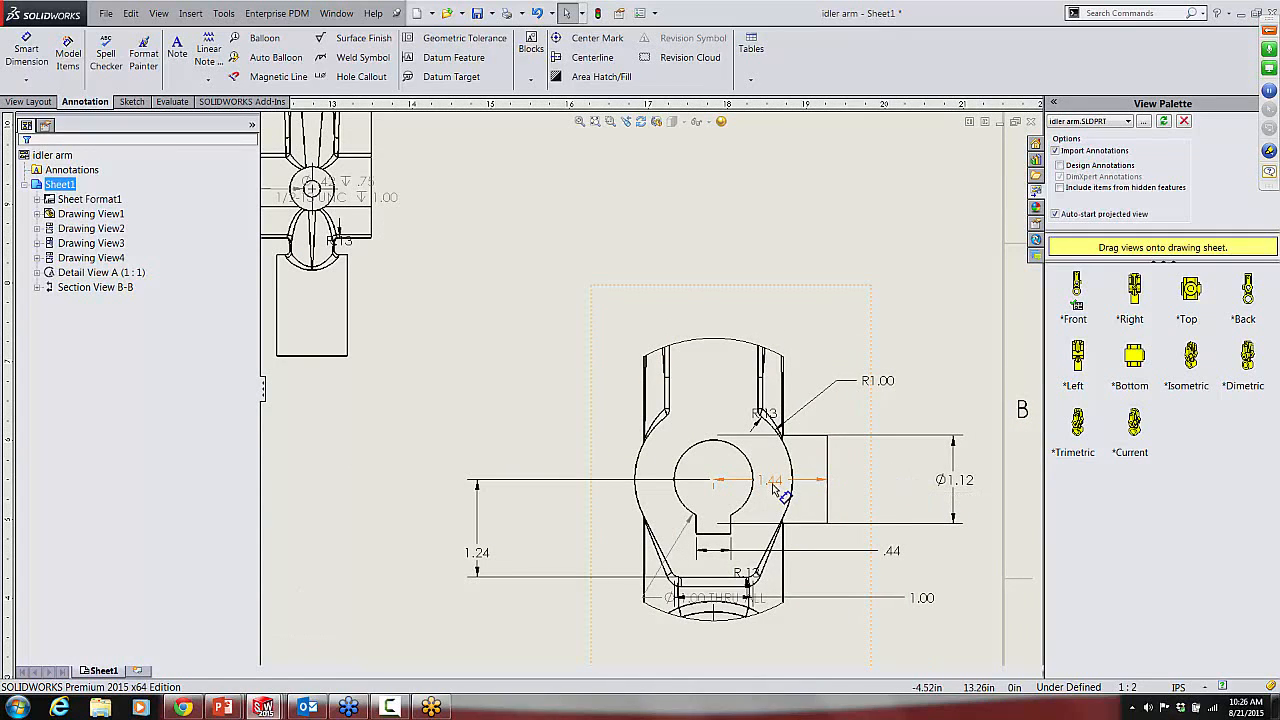
pyautogui.moveTo(772, 484); pyautogui.dragTo(771, 303)
# Step: Move the upper R.13 fillet dimension outside the detail view's upper right and set it to dimension to the inside of the arc
pyautogui.moveTo(781, 419); pyautogui.dragTo(905, 330)
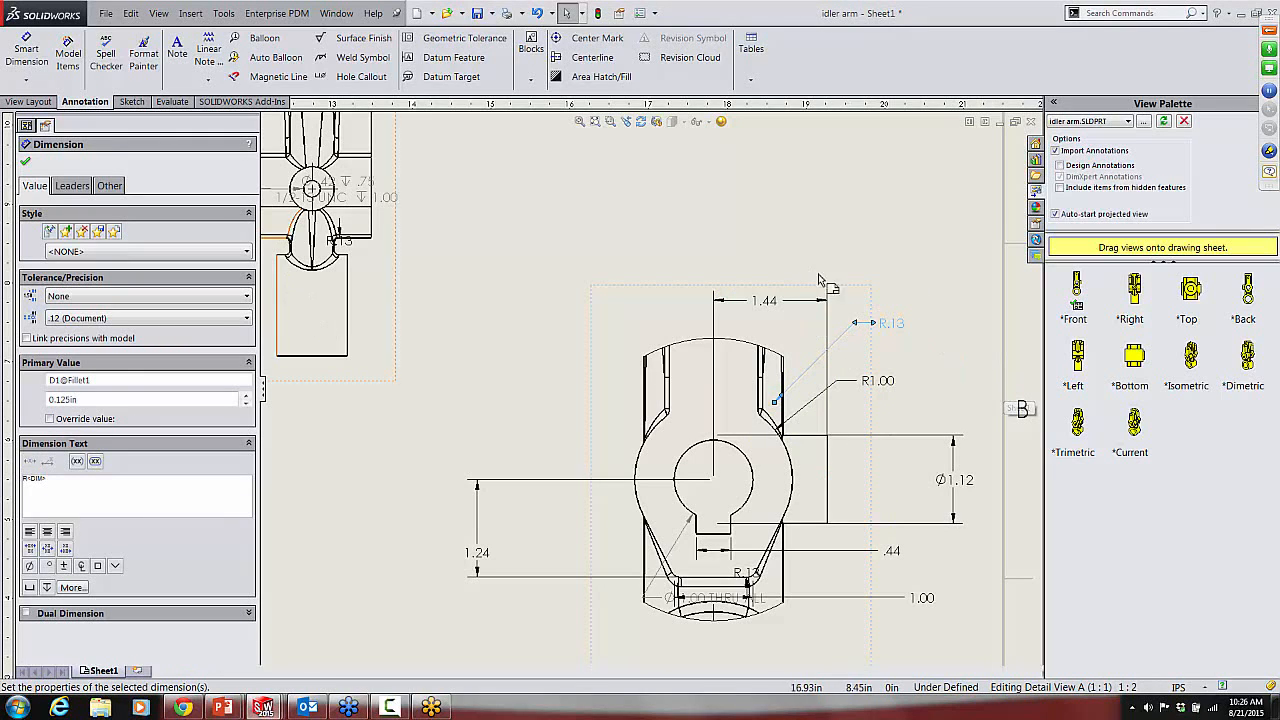
pyautogui.click(72, 186)
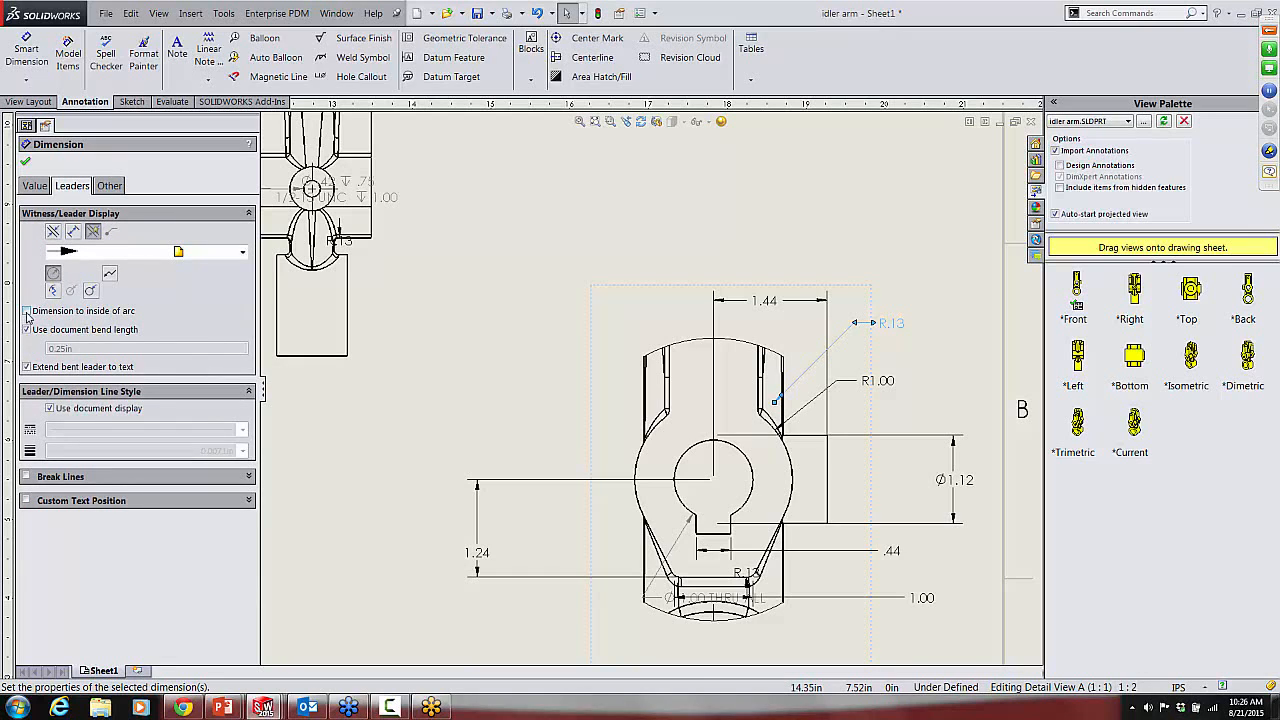
pyautogui.click(27, 311)
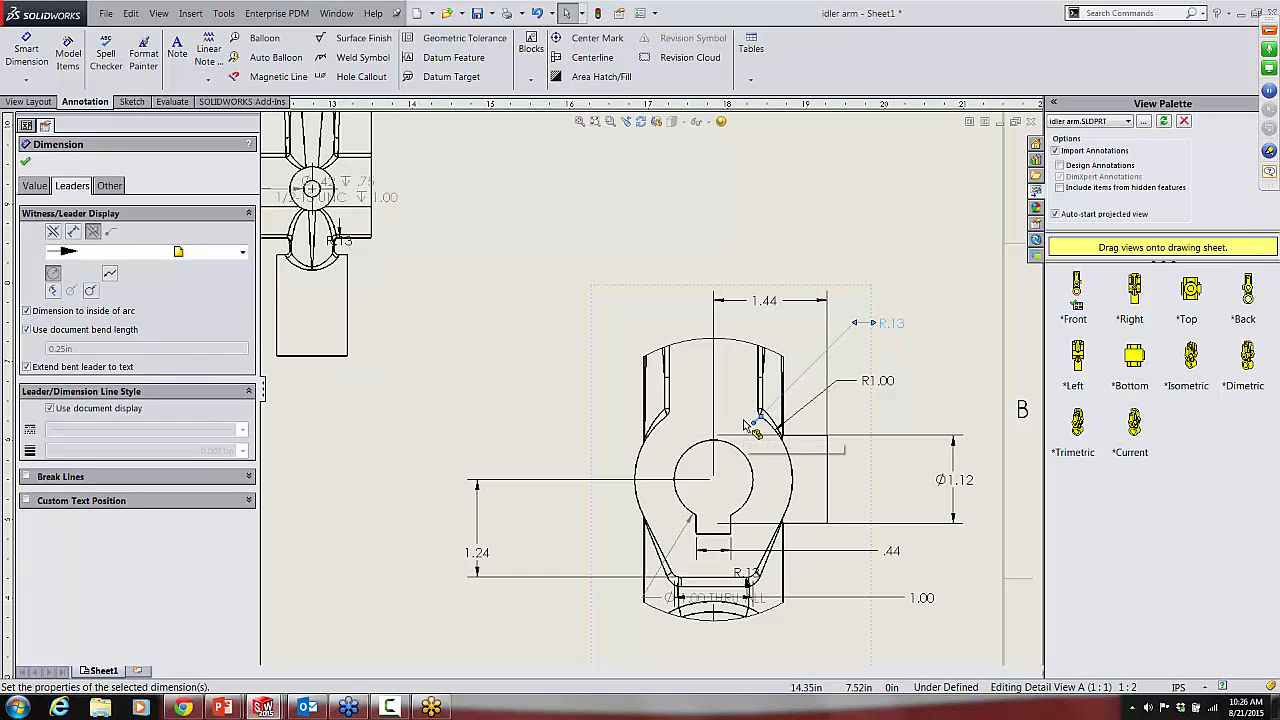
pyautogui.click(27, 161)
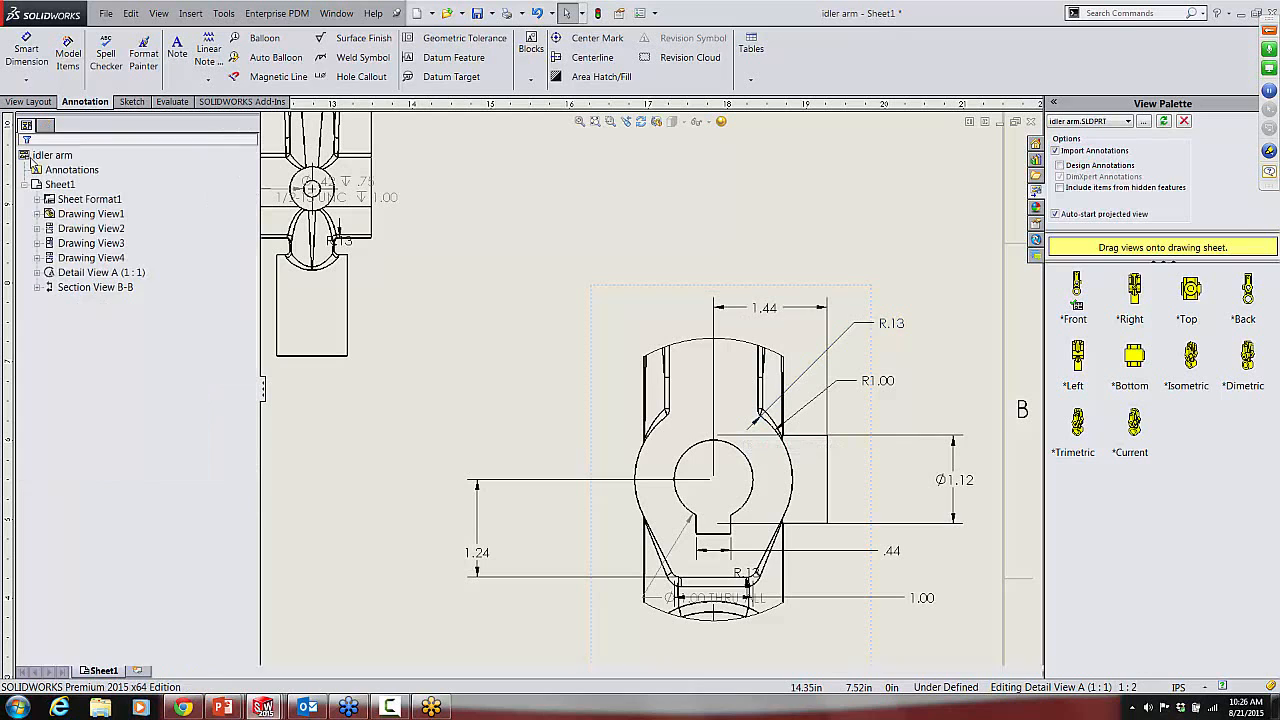
# Step: Move the R1.00 dimension to the detail view's left side and bring the 1.24 dimension slightly closer to the part
pyautogui.click(893, 325)
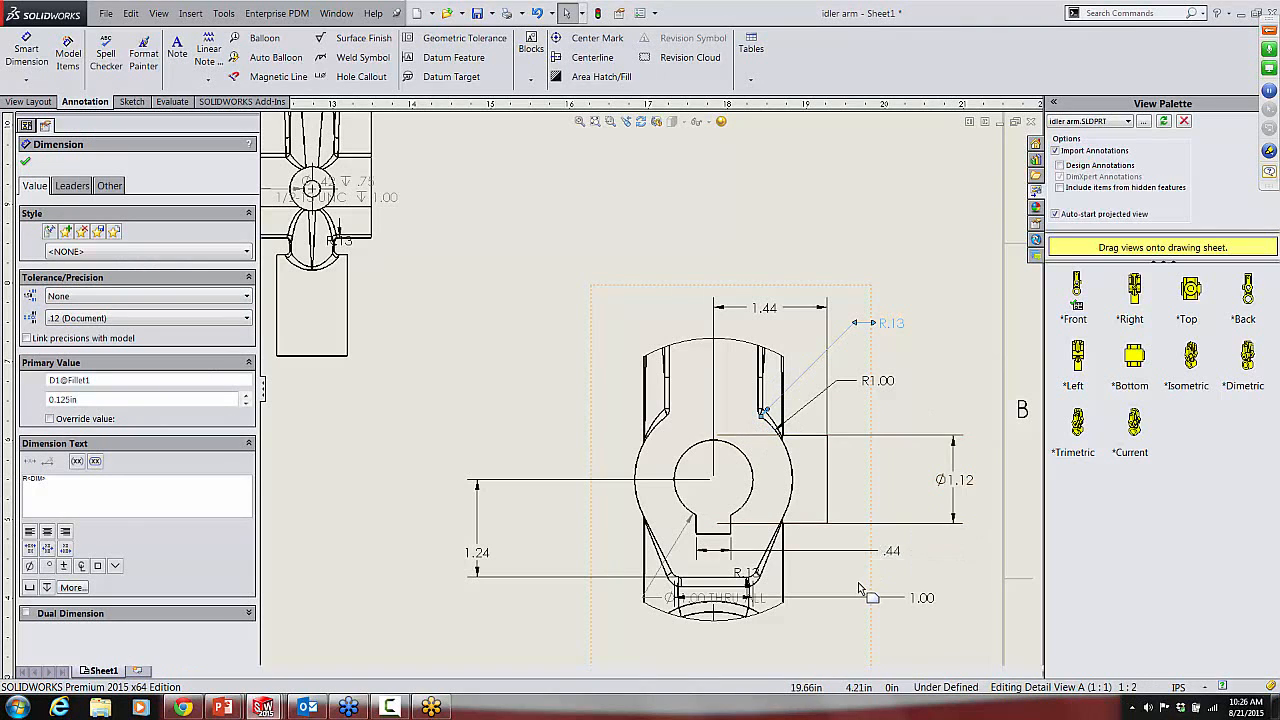
pyautogui.moveTo(814, 394); pyautogui.dragTo(574, 406)
pyautogui.click(535, 447)
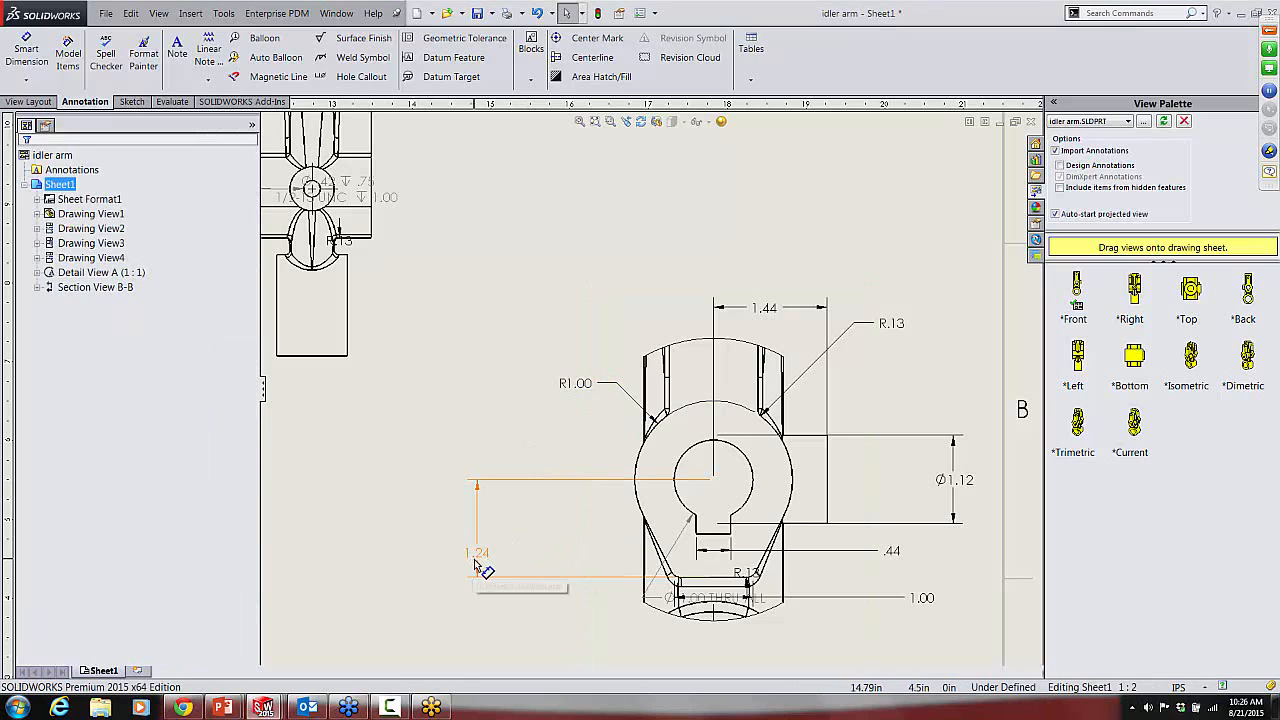
pyautogui.moveTo(475, 561)
pyautogui.mouseDown()
pyautogui.moveTo(481, 520)
pyautogui.moveTo(496, 526)
pyautogui.mouseUp()
# Step: Move the 1.00 THRU ALL hole callout to an empty area below and right of the detail view's part outline
pyautogui.scroll(4, 738, 560)
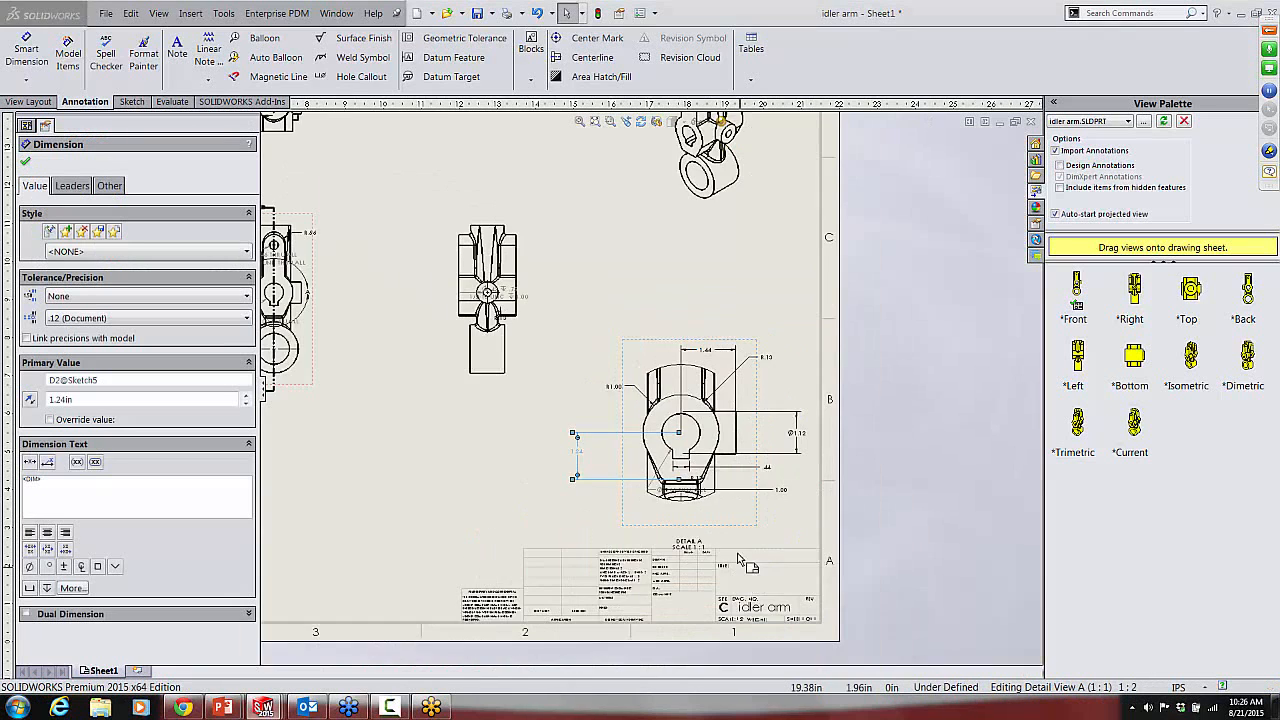
pyautogui.scroll(-5, 738, 560)
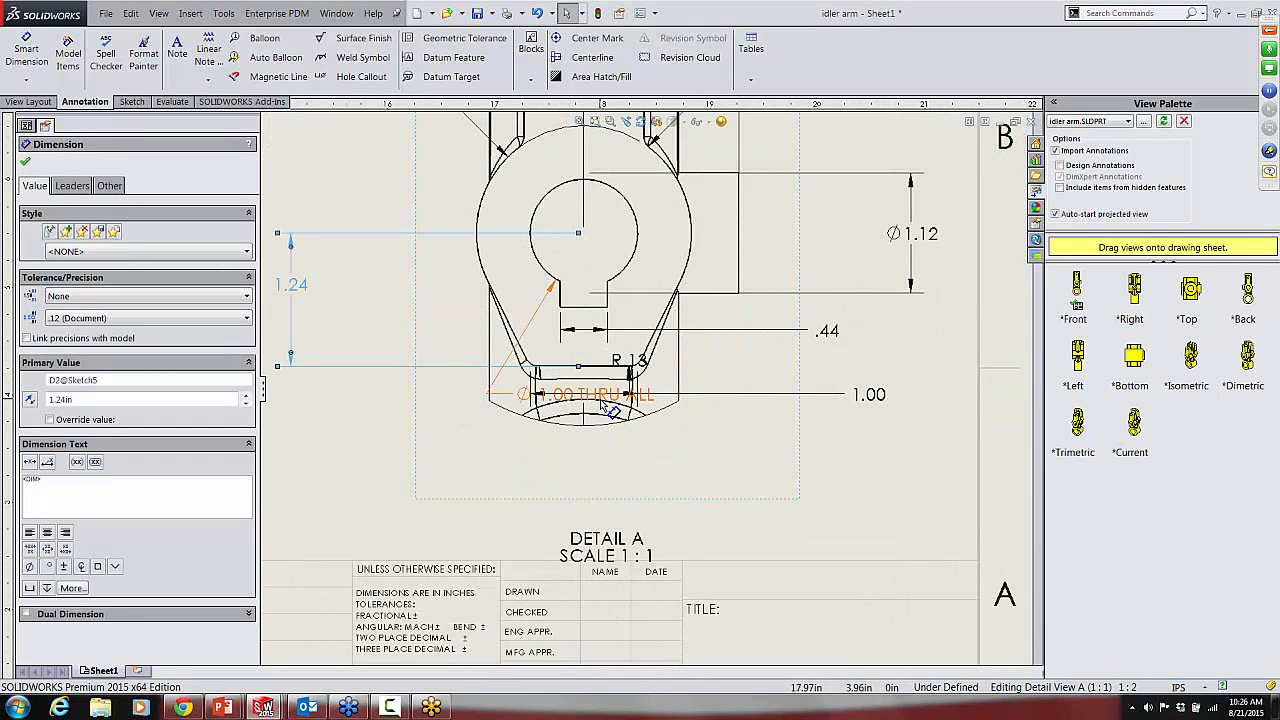
pyautogui.moveTo(603, 403)
pyautogui.mouseDown()
pyautogui.moveTo(610, 492)
pyautogui.moveTo(857, 480)
pyautogui.mouseUp()
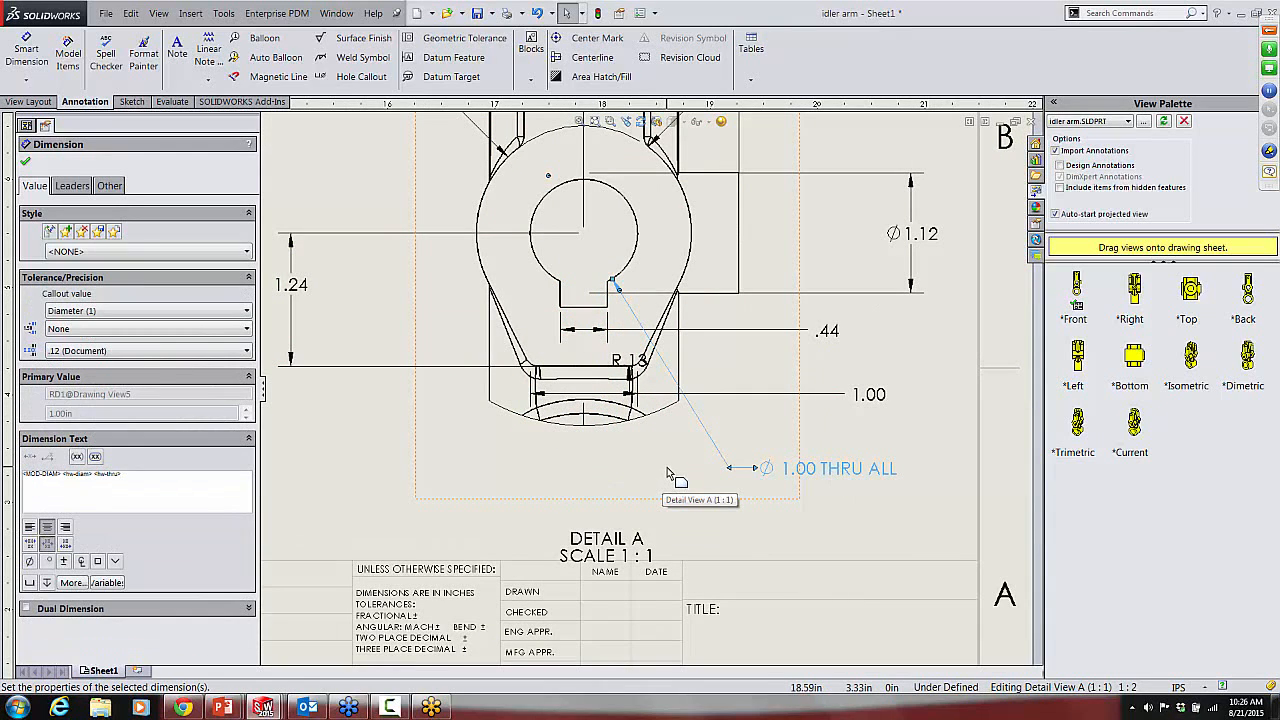
# Step: Try to shorten the lower extension line of the 1.12 diameter dimension to the boss edge in the detail view
pyautogui.click(910, 237)
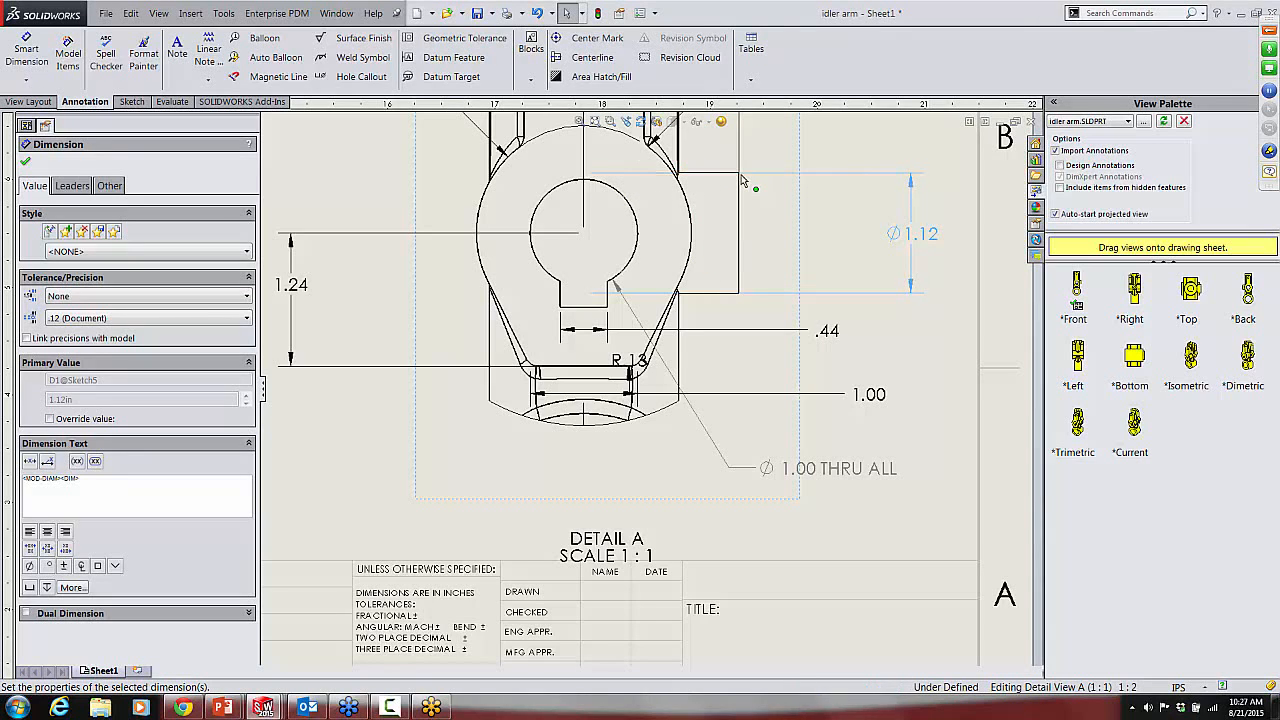
pyautogui.click(843, 222)
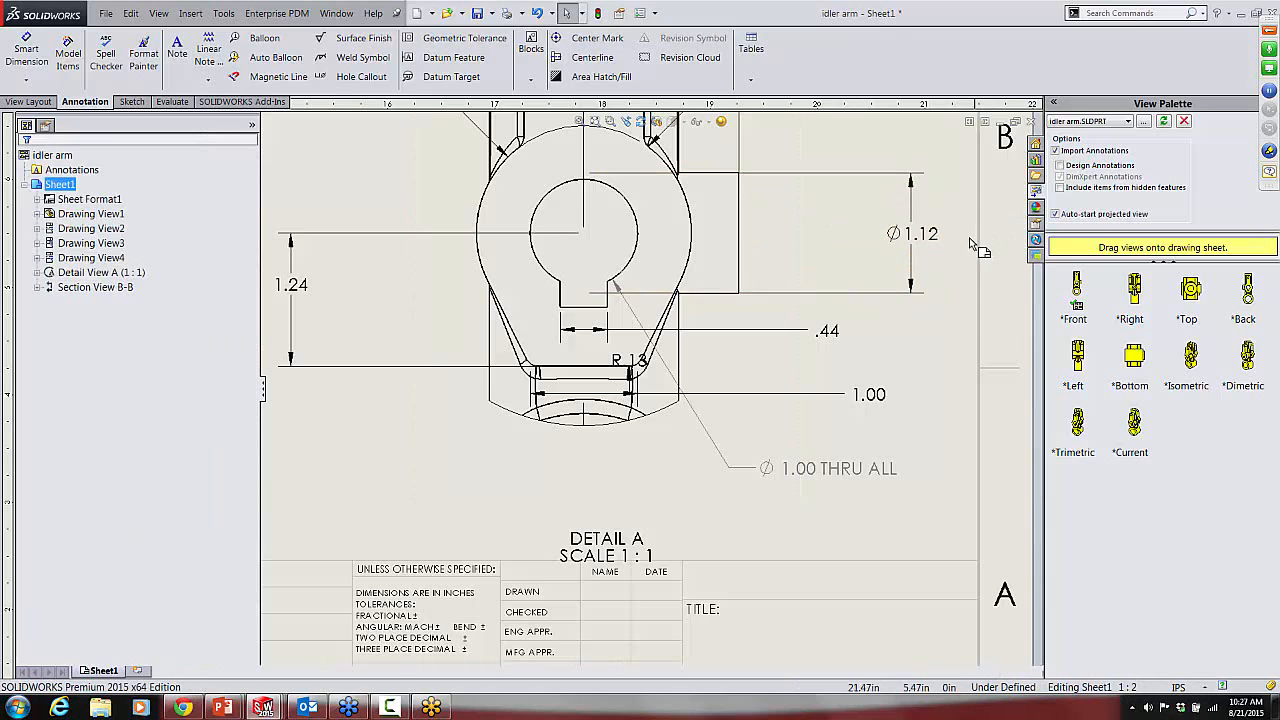
pyautogui.click(910, 233)
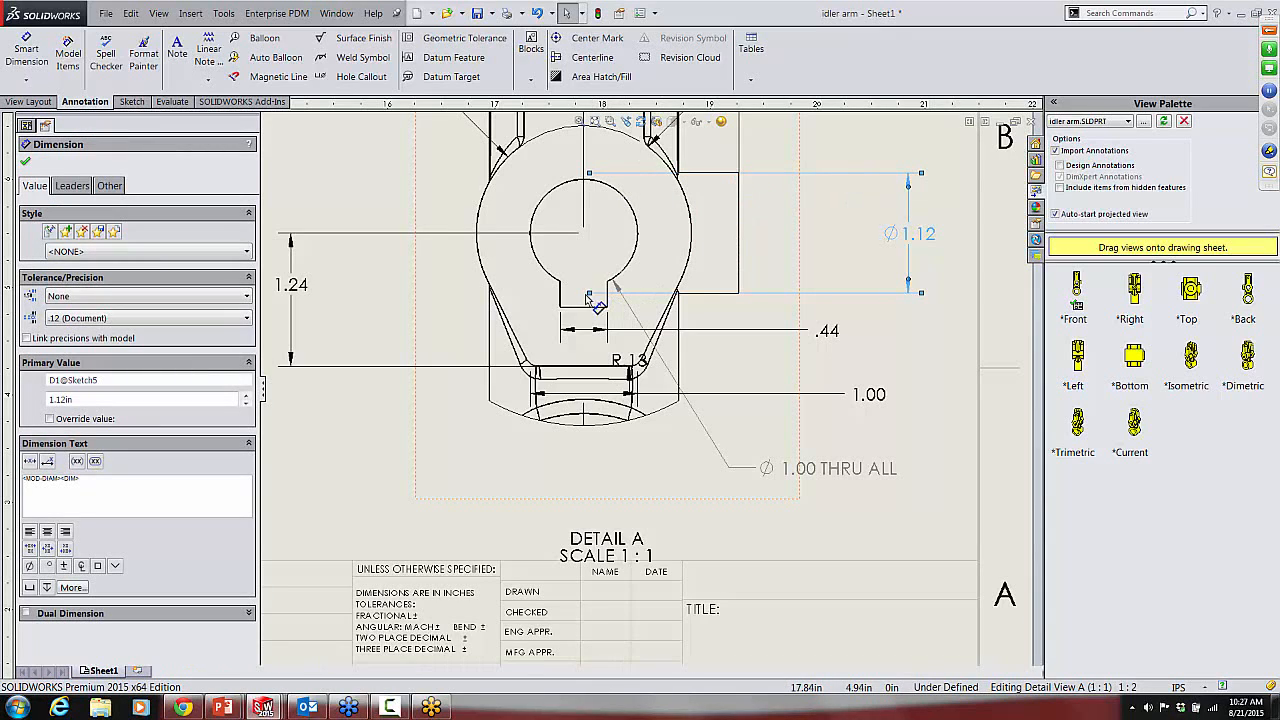
pyautogui.moveTo(591, 298); pyautogui.dragTo(740, 297)
pyautogui.click(759, 260)
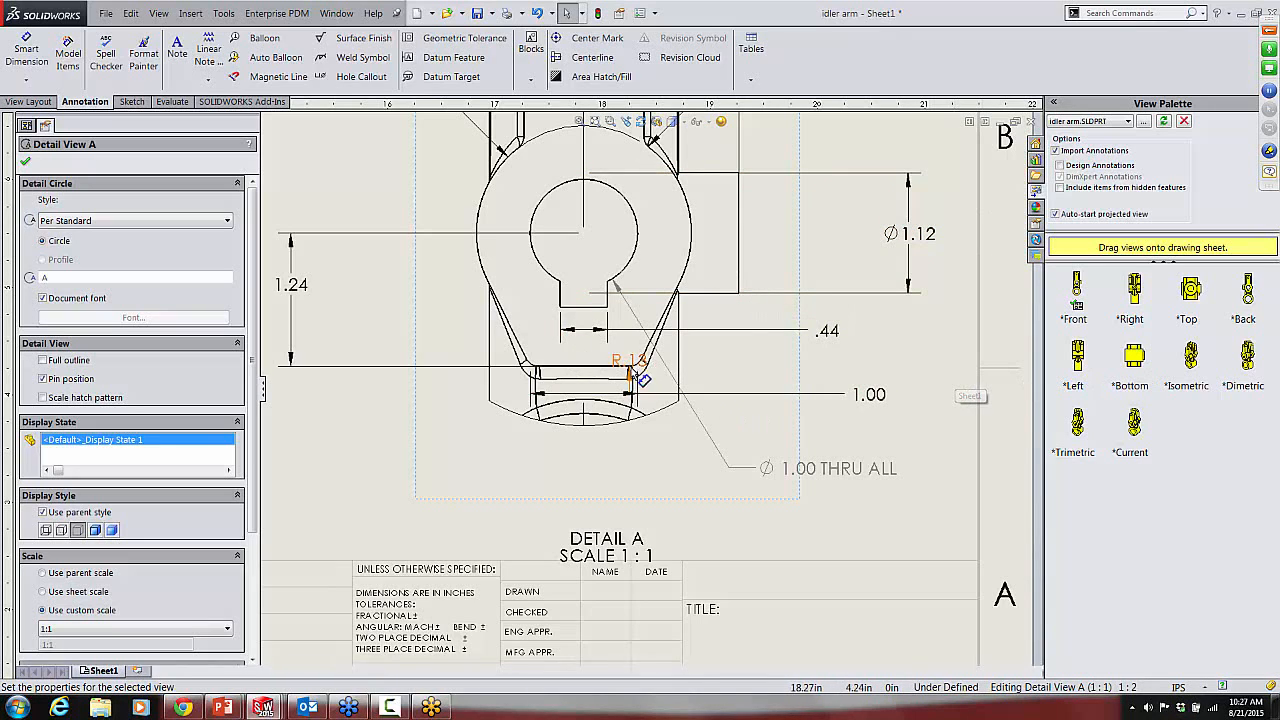
# Step: Move the lower R.13 fillet dimension in the detail view to below the hole callout
pyautogui.scroll(2, 615, 362)
pyautogui.scroll(-2, 613, 360)
pyautogui.hotkey('ctrl', 'z')
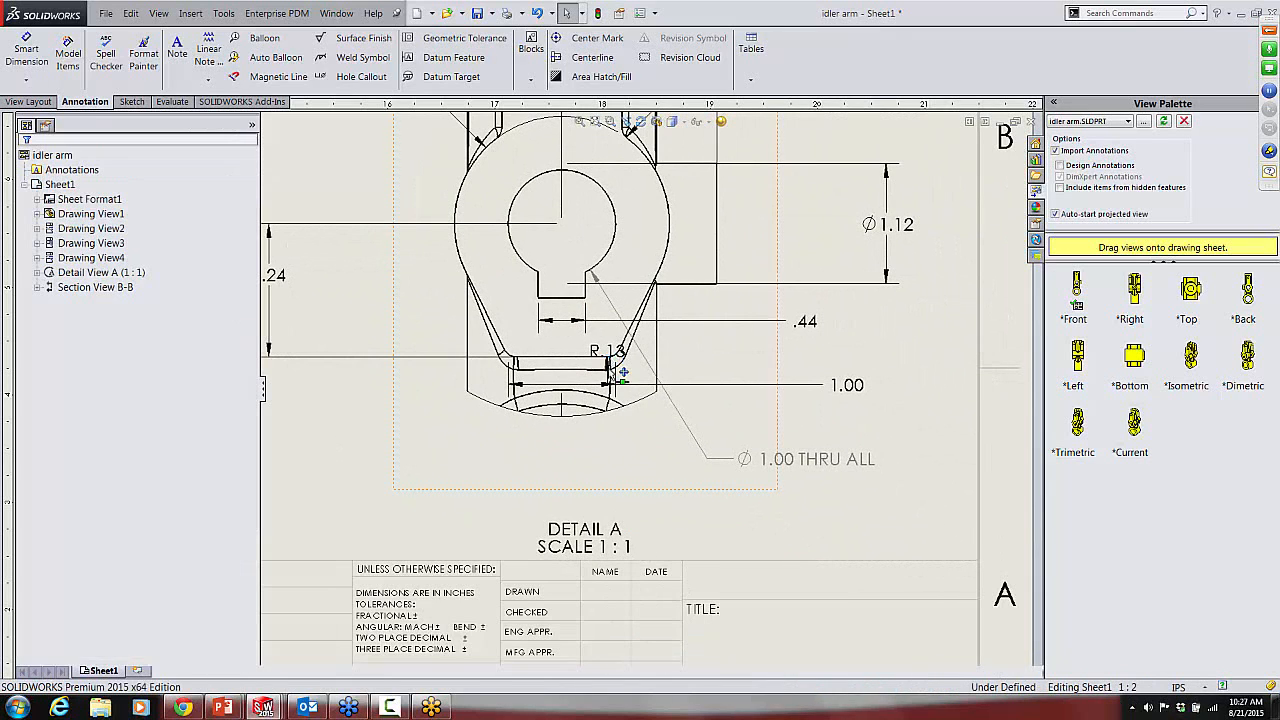
pyautogui.moveTo(606, 356); pyautogui.dragTo(745, 527)
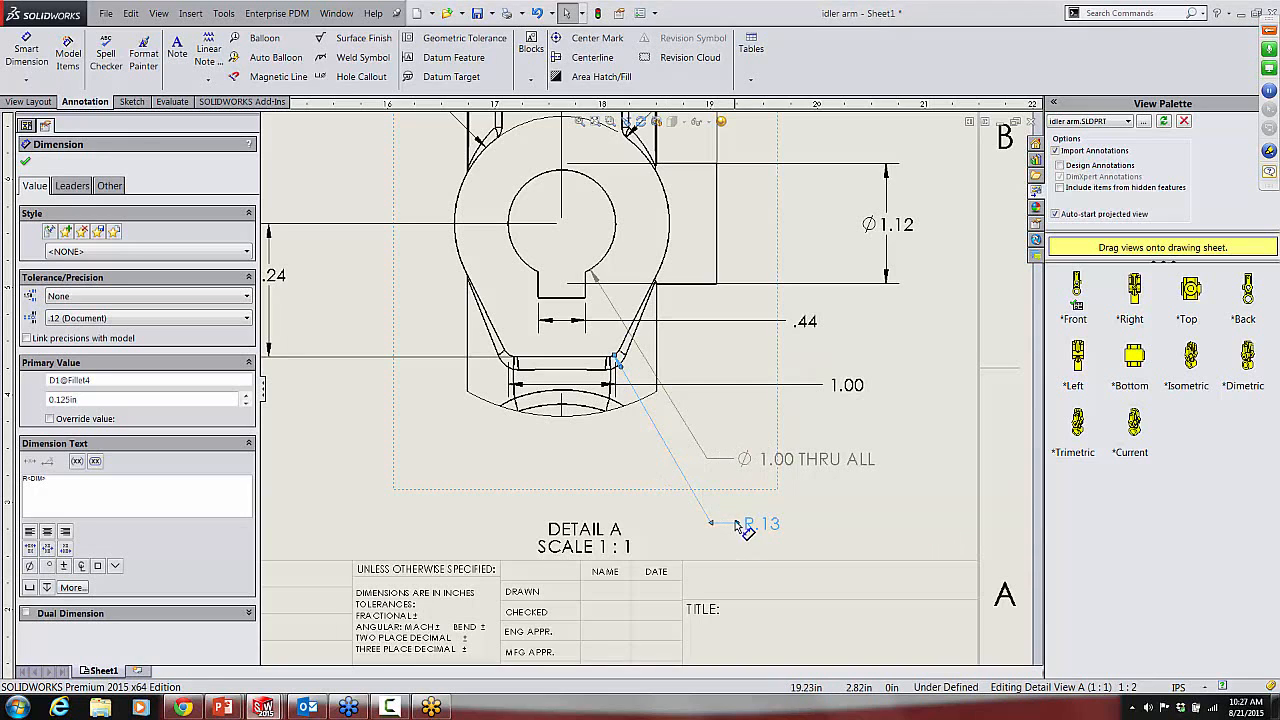
pyautogui.moveTo(736, 522); pyautogui.dragTo(733, 516)
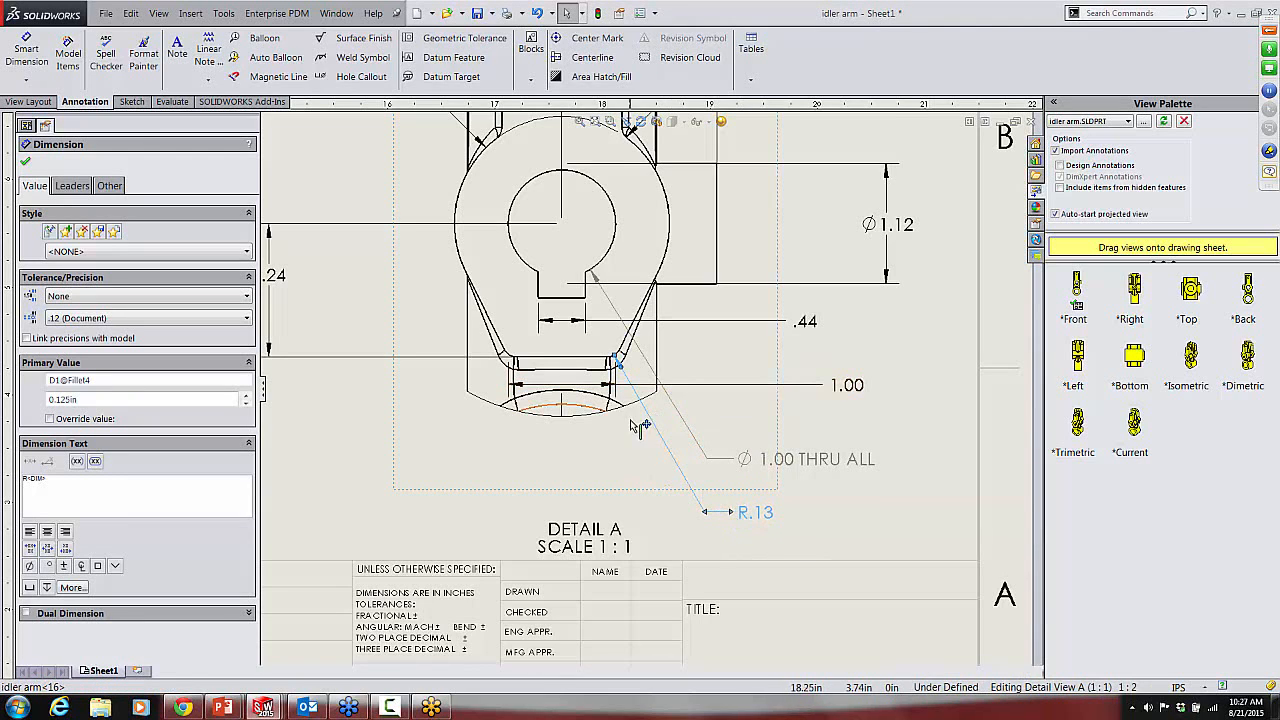
# Step: Add a second leader from the lower R.13 dimension to the opposite left fillet, and shift its text slightly upward
pyautogui.scroll(-2, 632, 427)
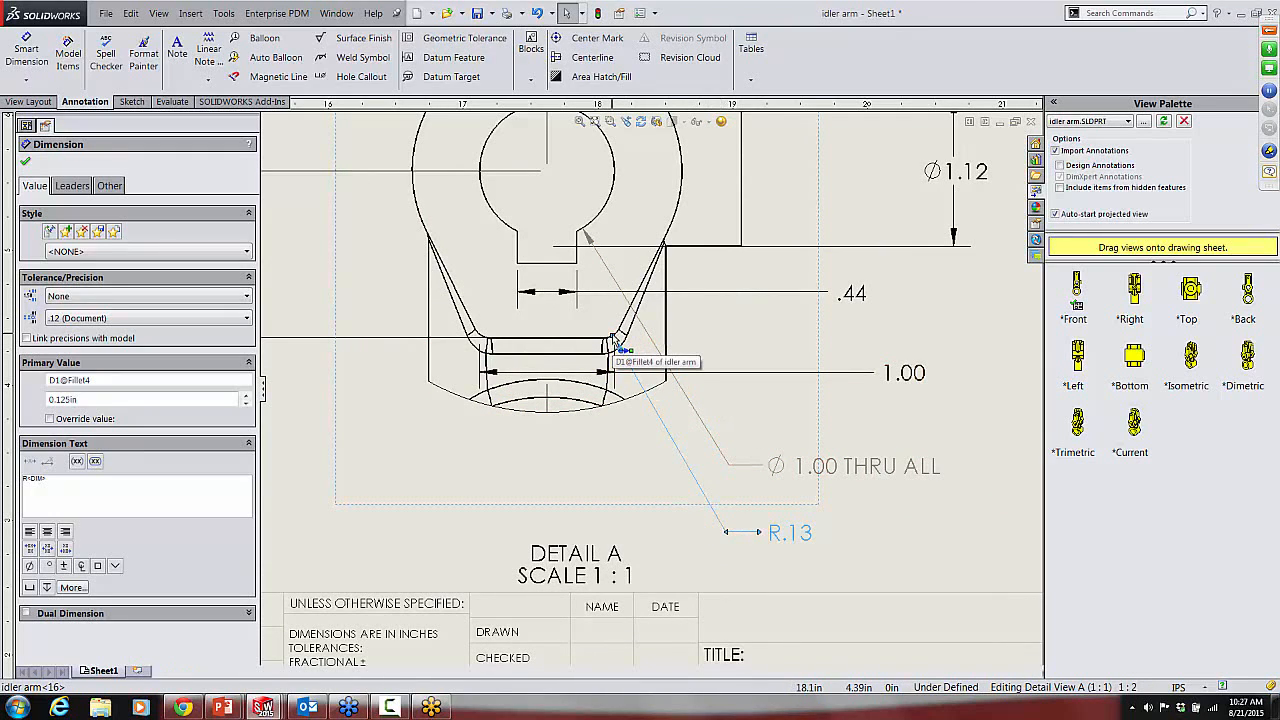
pyautogui.keyDown('ctrl'); pyautogui.moveTo(617, 344); pyautogui.dragTo(483, 343); pyautogui.keyUp('ctrl')
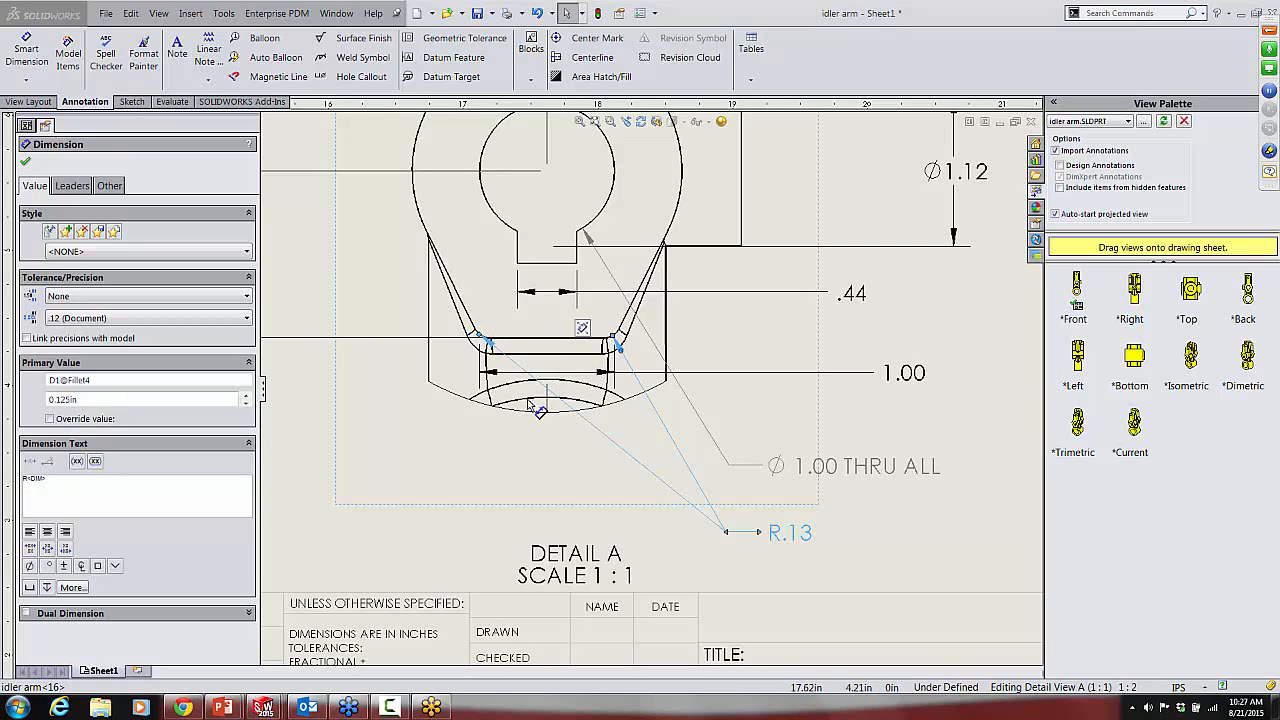
pyautogui.click(431, 470)
pyautogui.moveTo(789, 540); pyautogui.dragTo(783, 532)
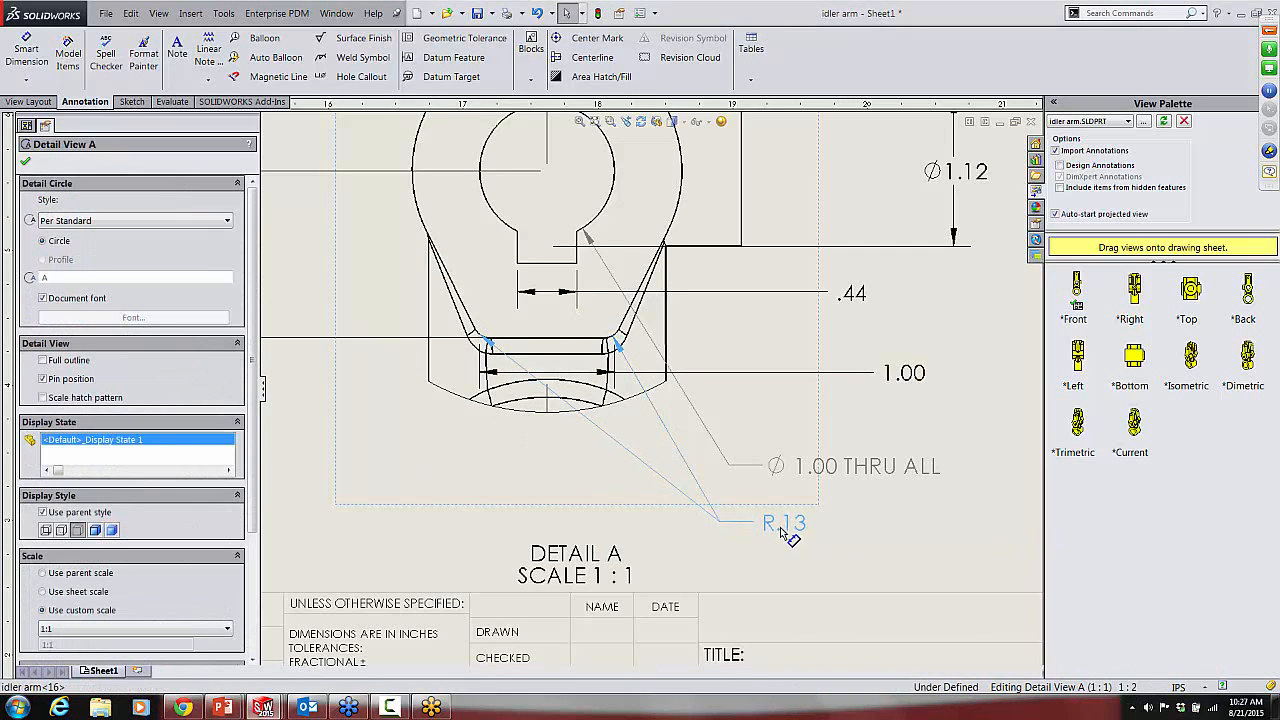
# Step: Add a jog point to the right-hand fillet leader of the lower R.13 dimension in the detail view
pyautogui.click(783, 526)
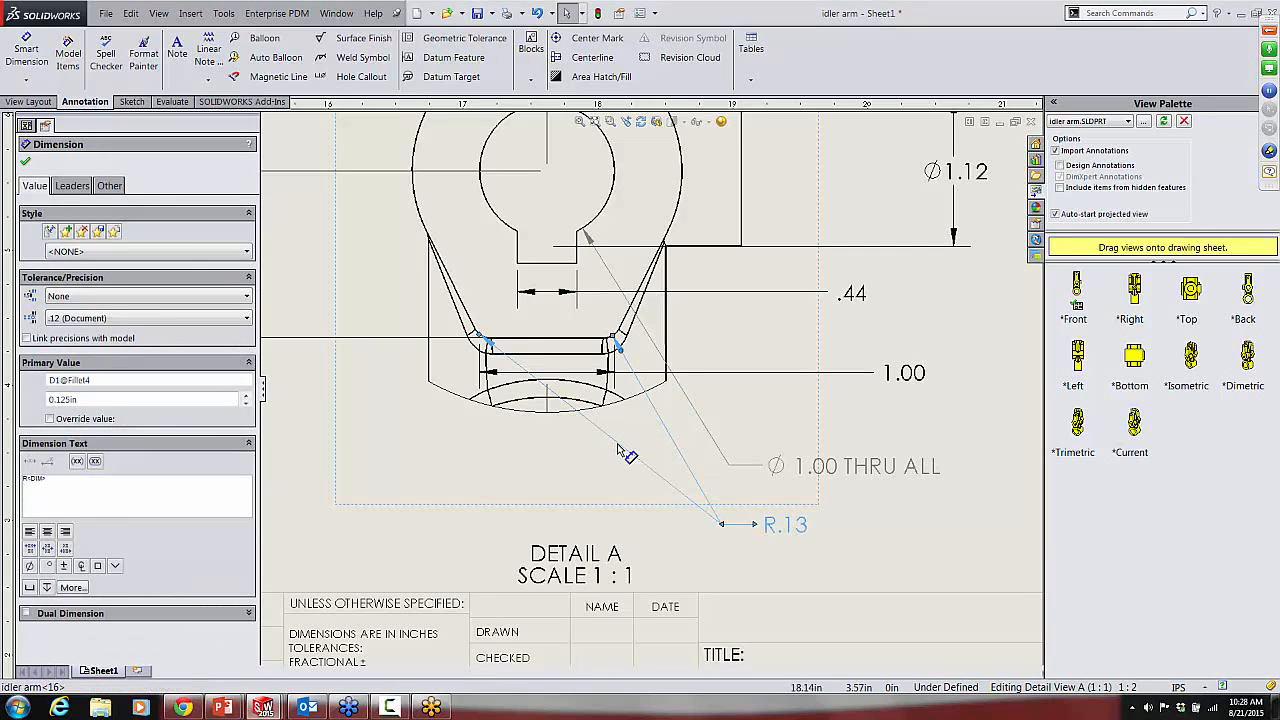
pyautogui.rightClick(618, 447)
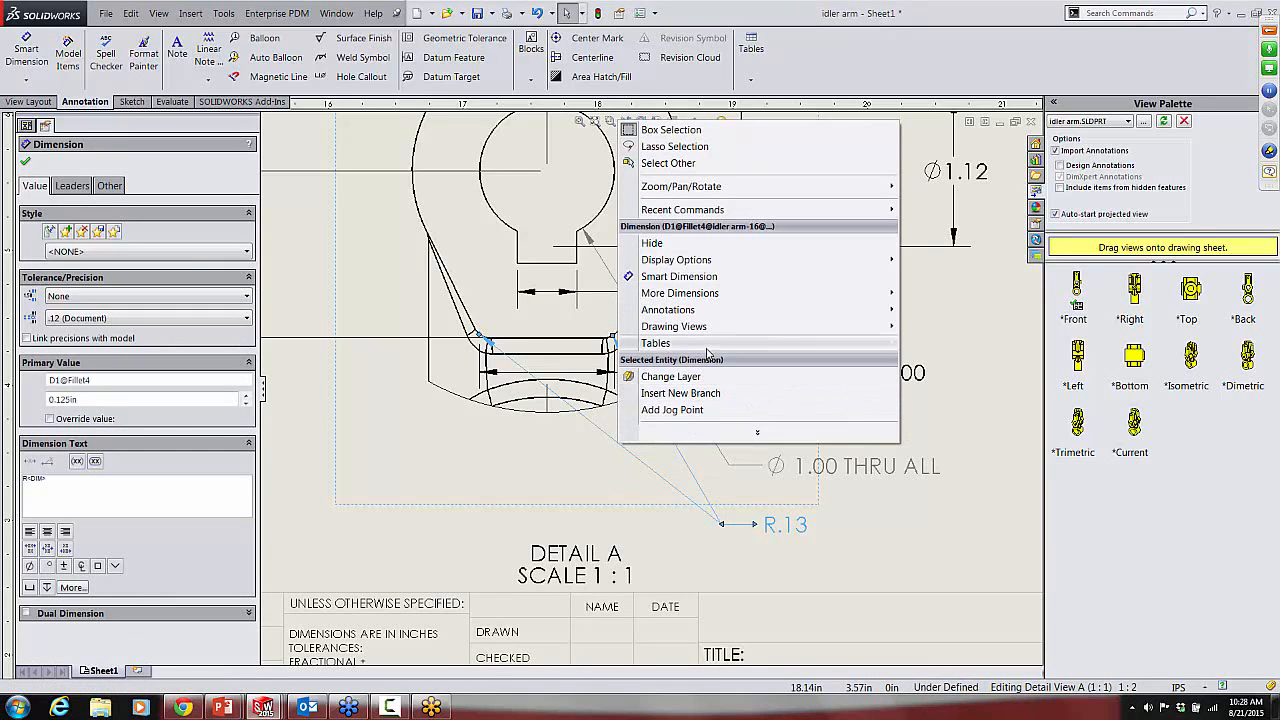
pyautogui.click(686, 410)
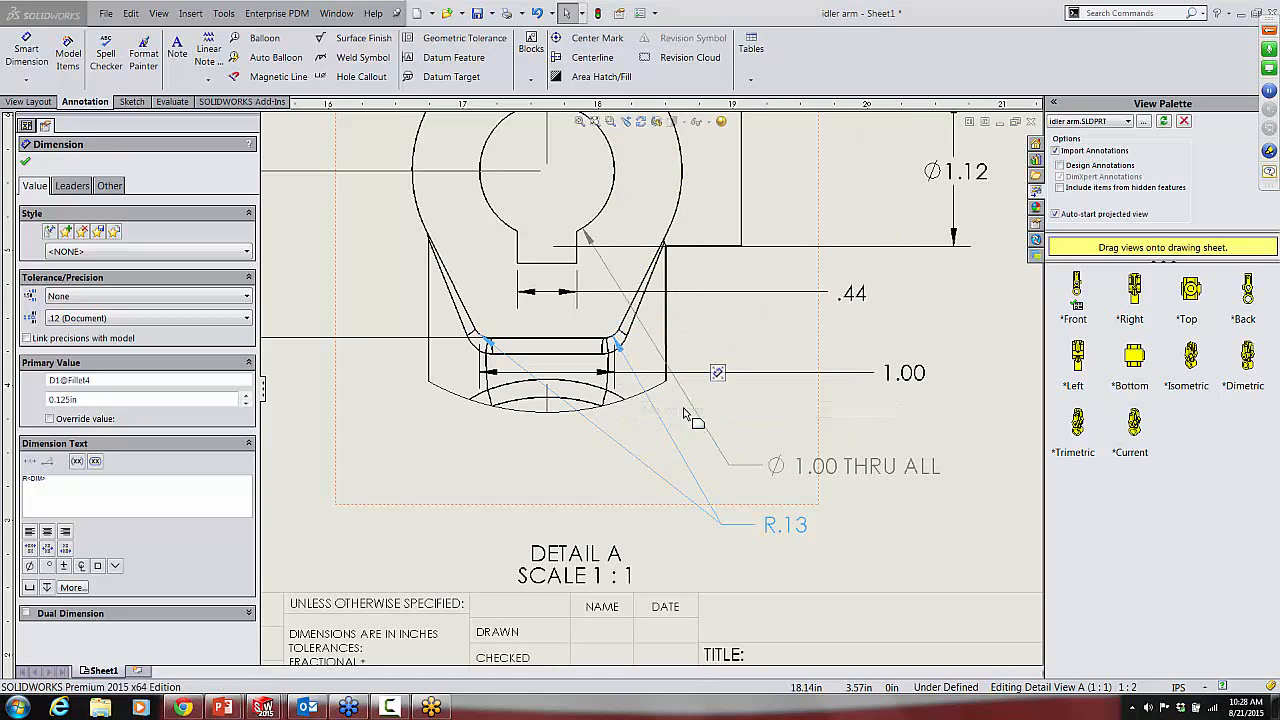
pyautogui.click(600, 476)
pyautogui.click(621, 450)
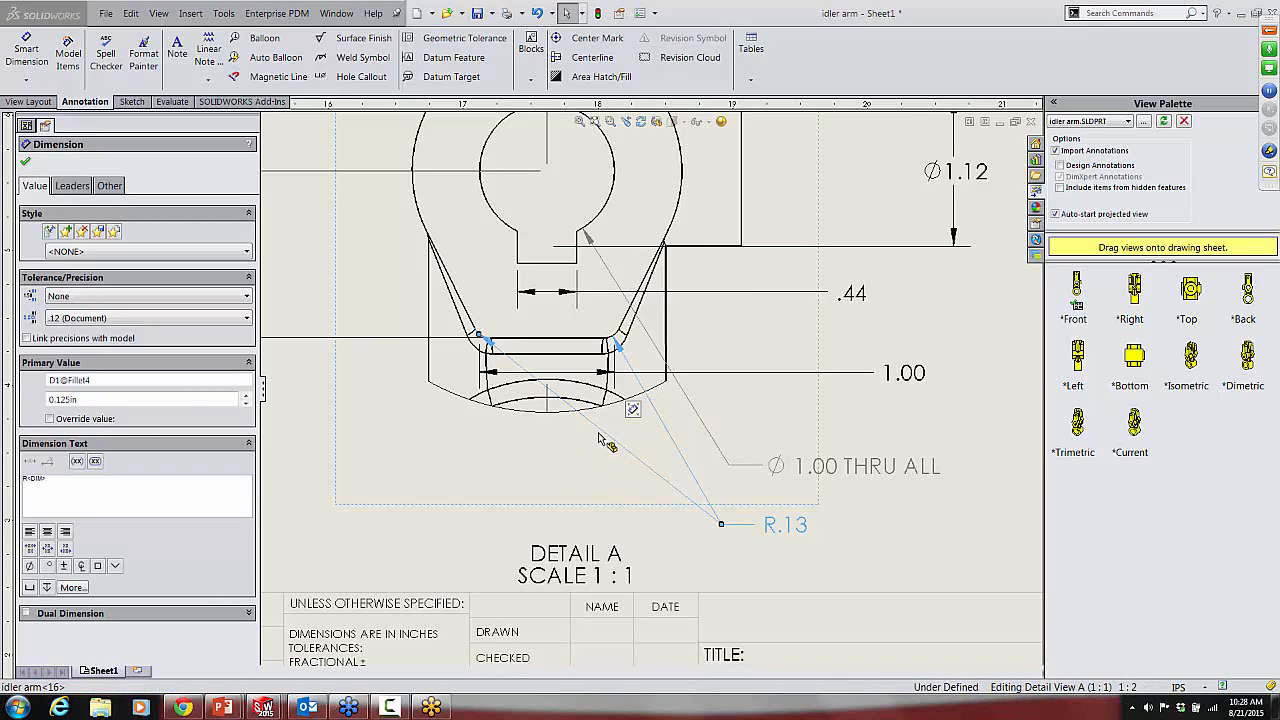
pyautogui.rightClick(602, 434)
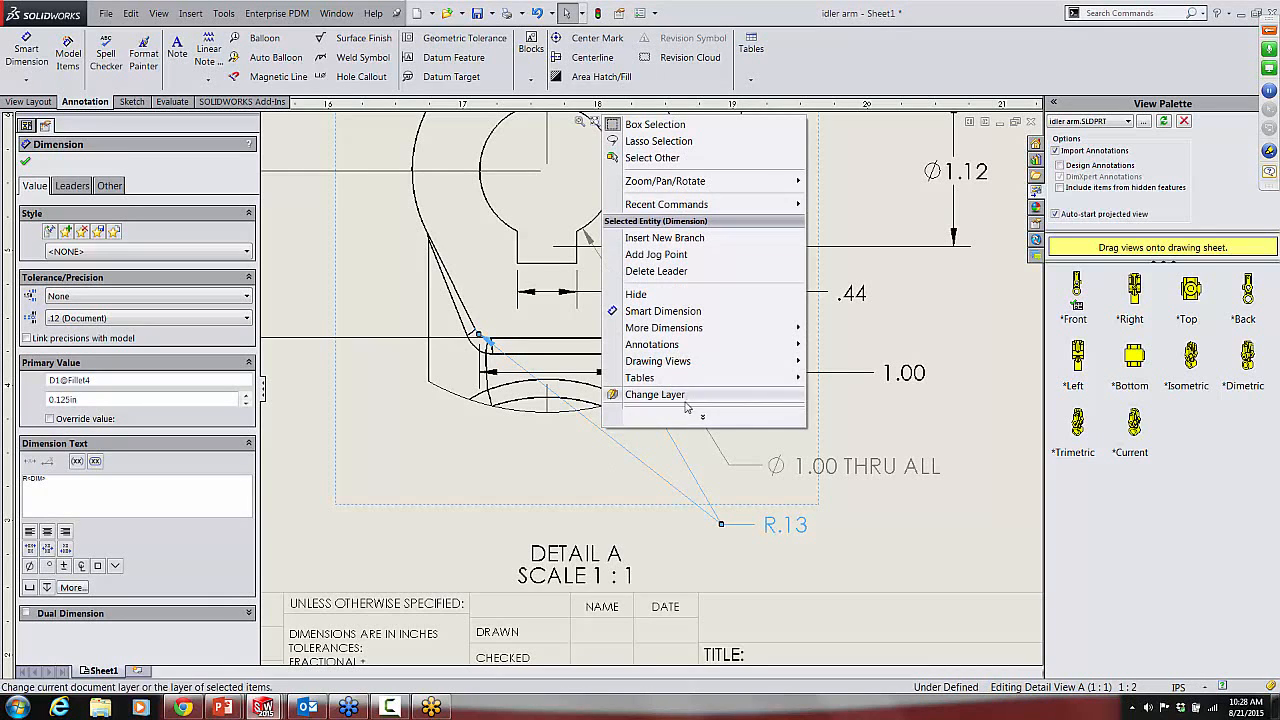
pyautogui.click(638, 461)
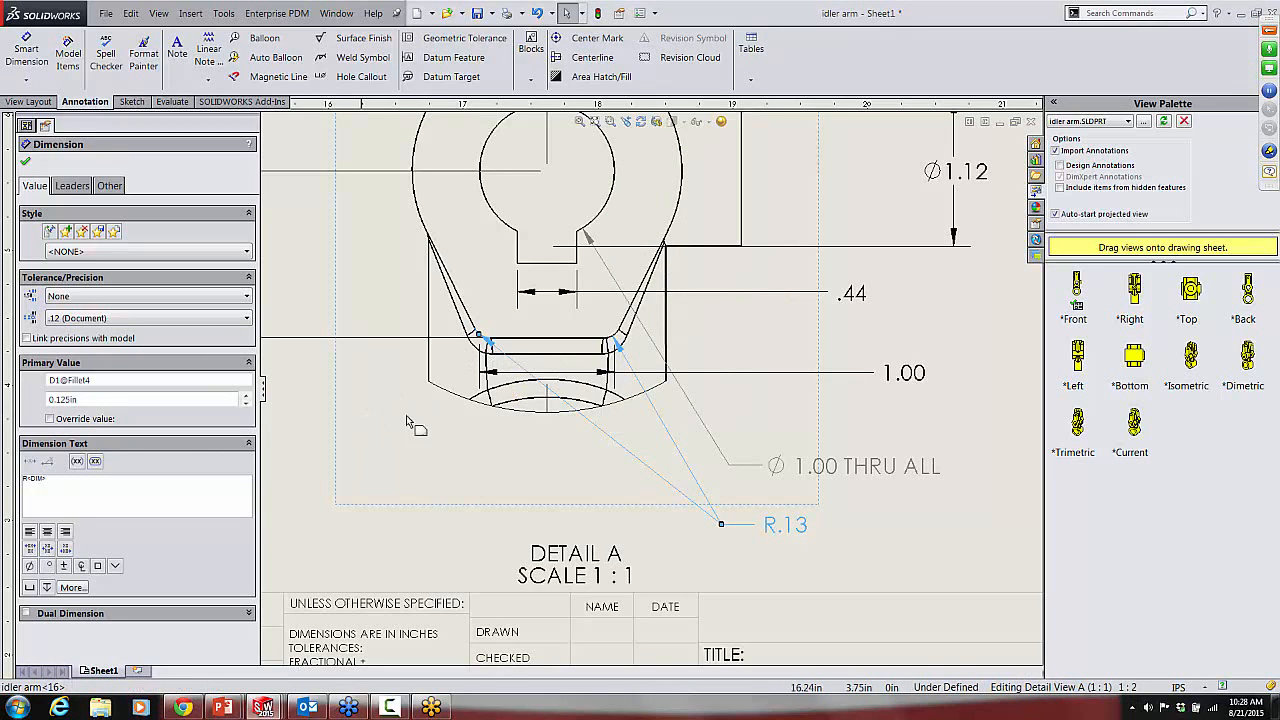
pyautogui.click(513, 486)
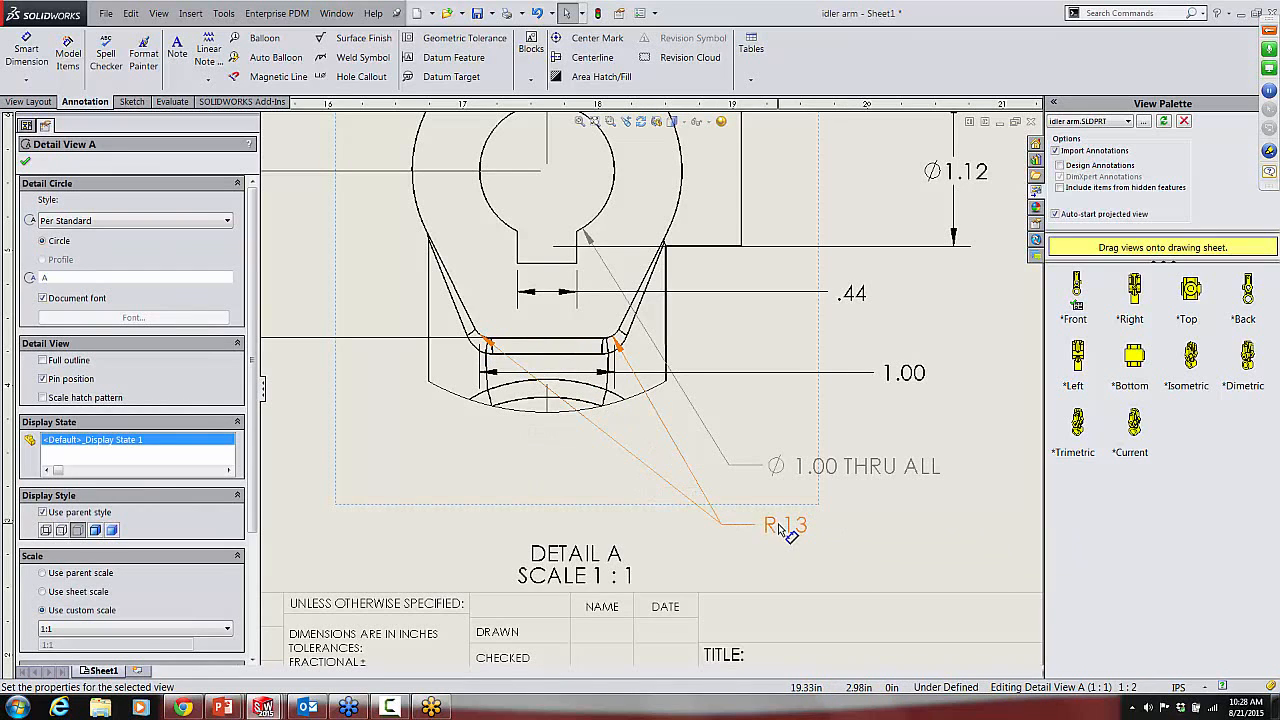
# Step: Move the lower R.13 dimension text to the empty area below and left of the detail view's part outline
pyautogui.moveTo(790, 528); pyautogui.dragTo(344, 489)
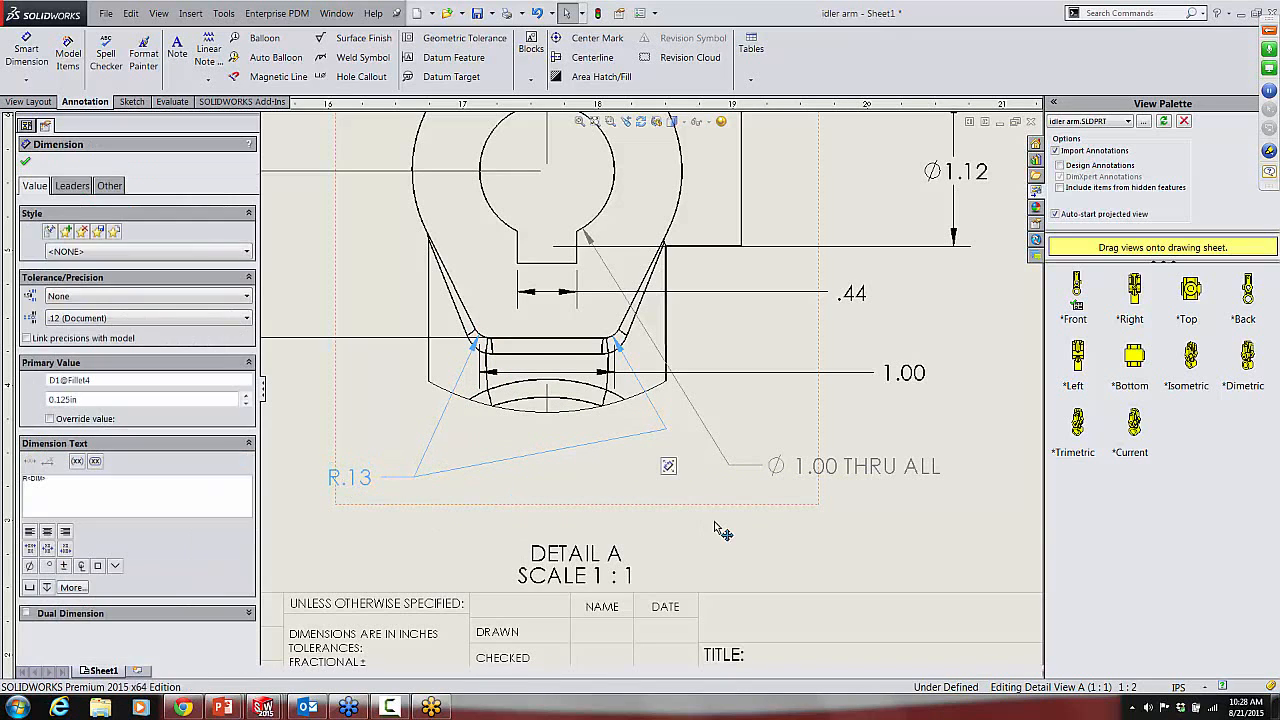
pyautogui.click(455, 430)
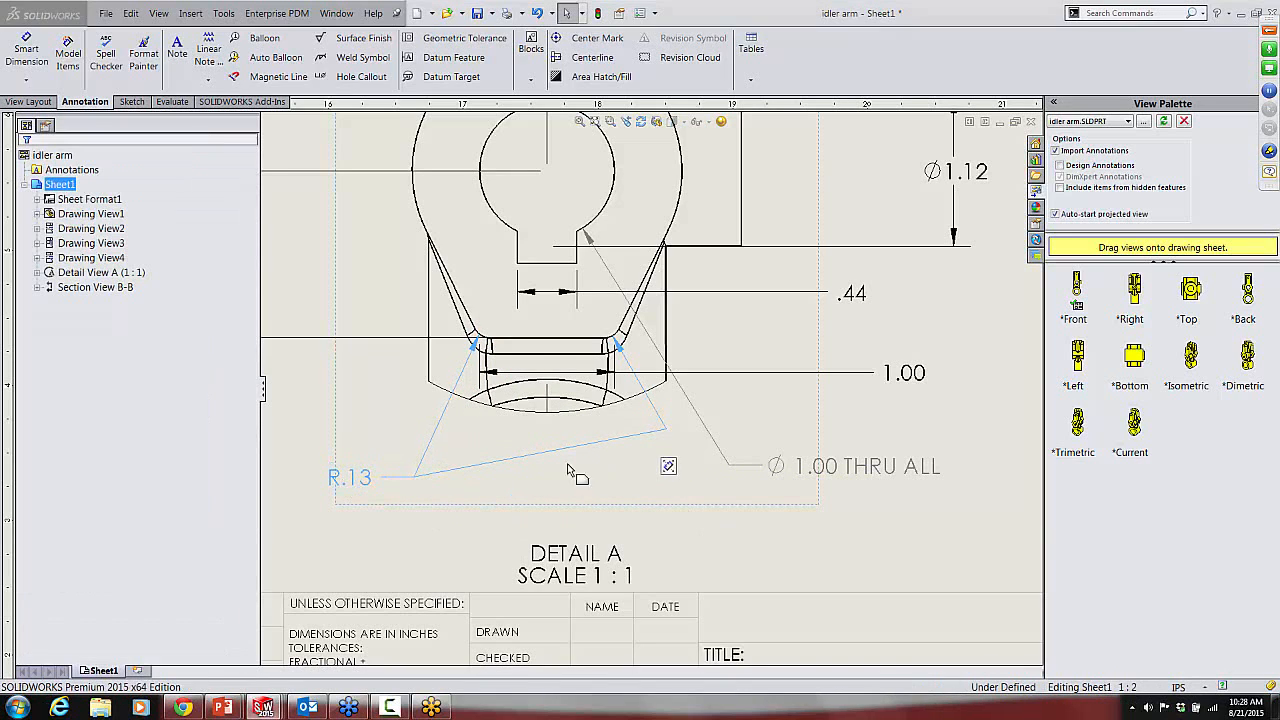
pyautogui.rightClick(443, 420)
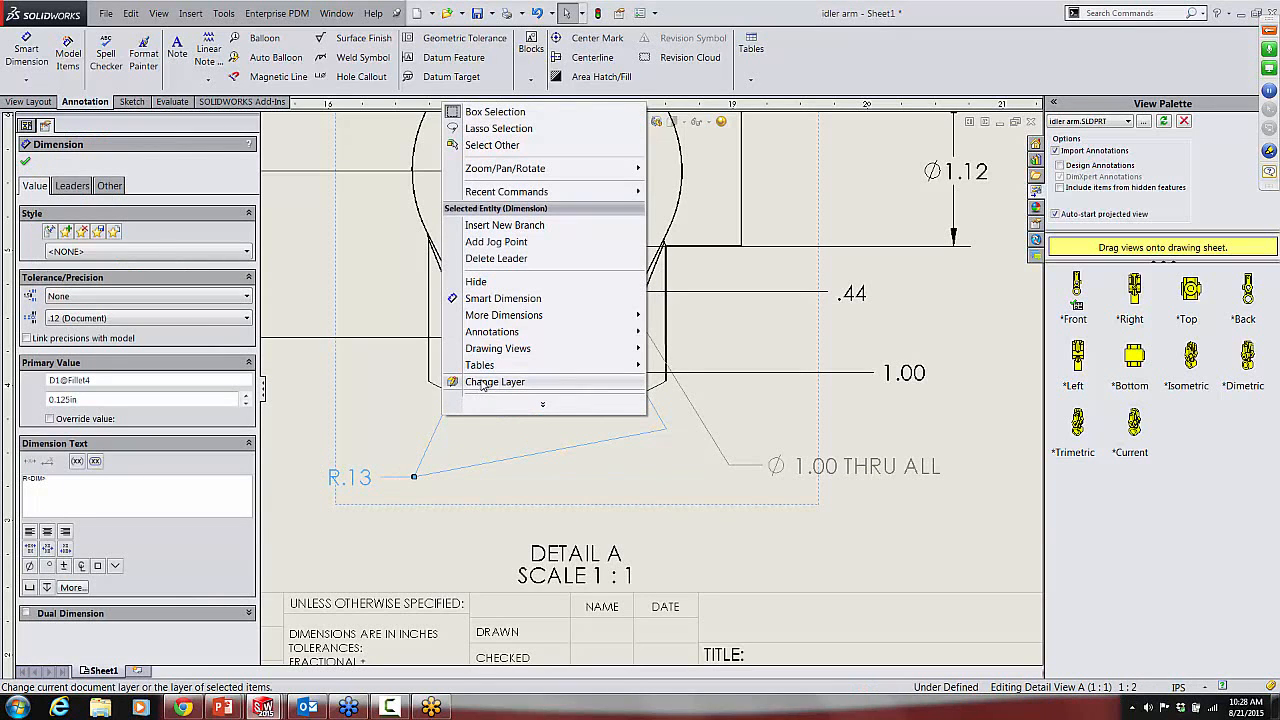
pyautogui.click(543, 407)
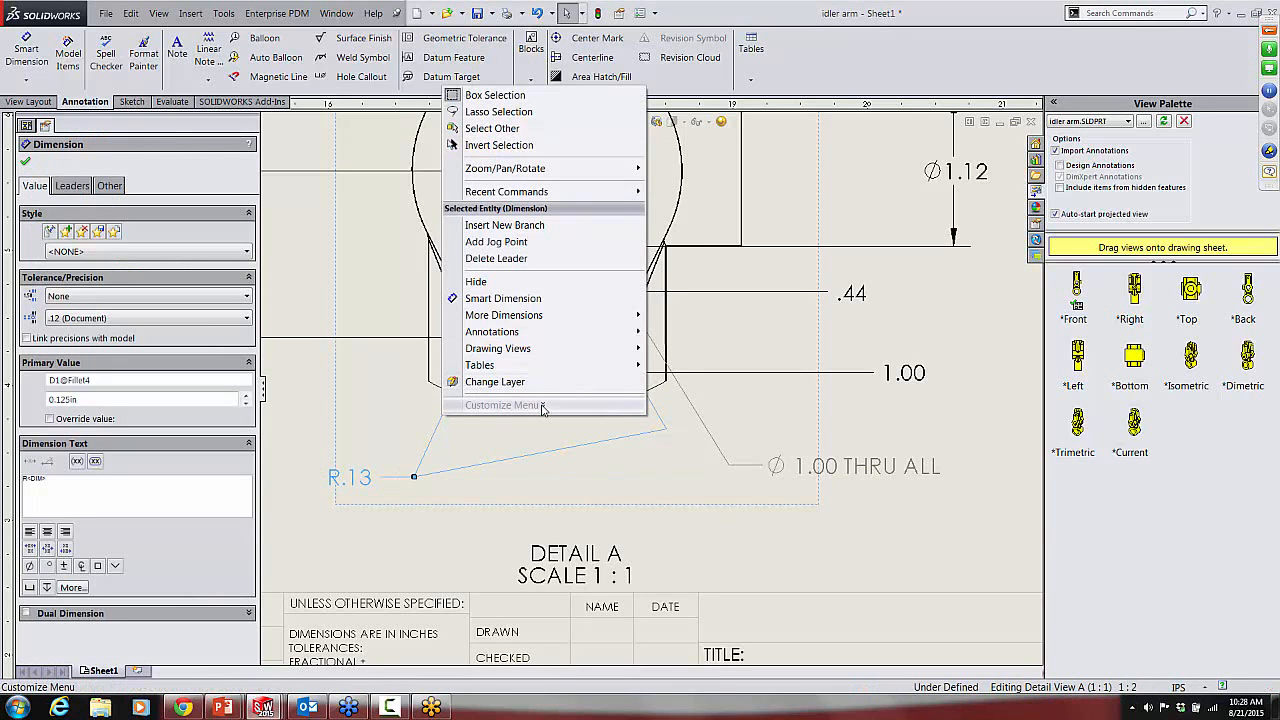
pyautogui.click(504, 442)
pyautogui.moveTo(354, 482); pyautogui.dragTo(361, 459)
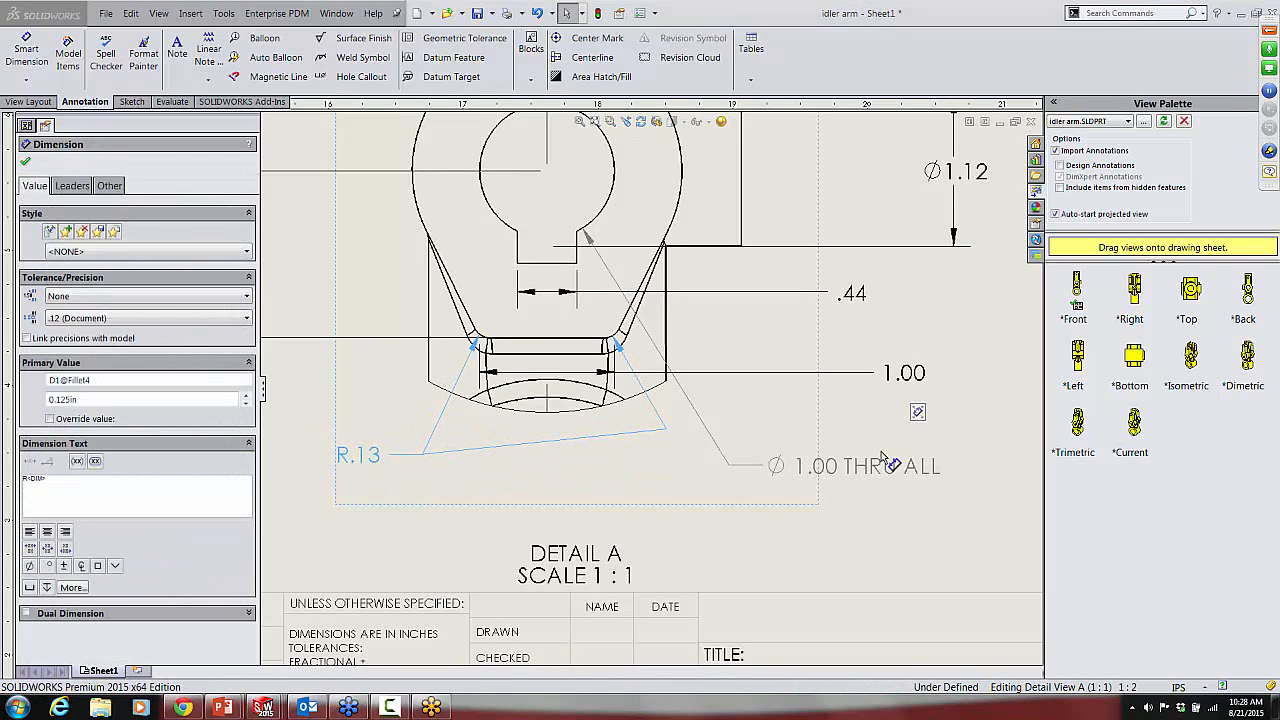
# Step: In Section B-B, place the .88 diameter dimension above the part and 3.00 below it, and shift .24 closer to the part
pyautogui.scroll(5, 880, 472)
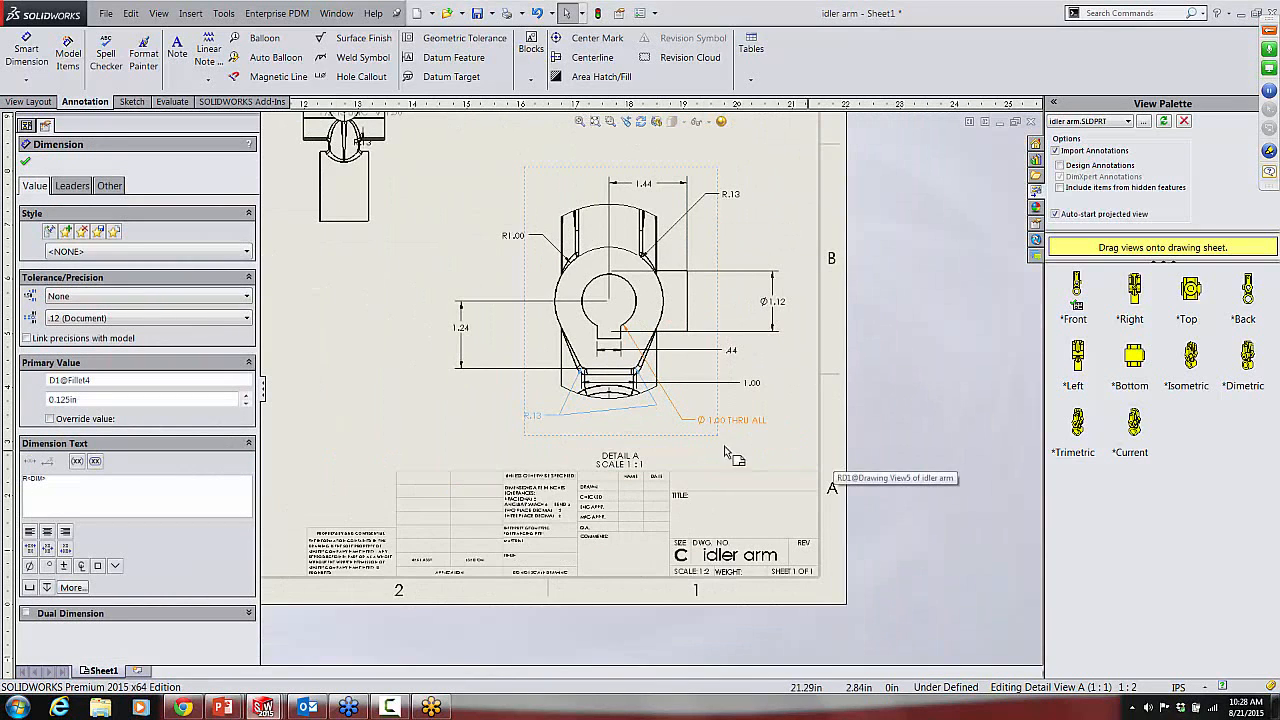
pyautogui.press('f')
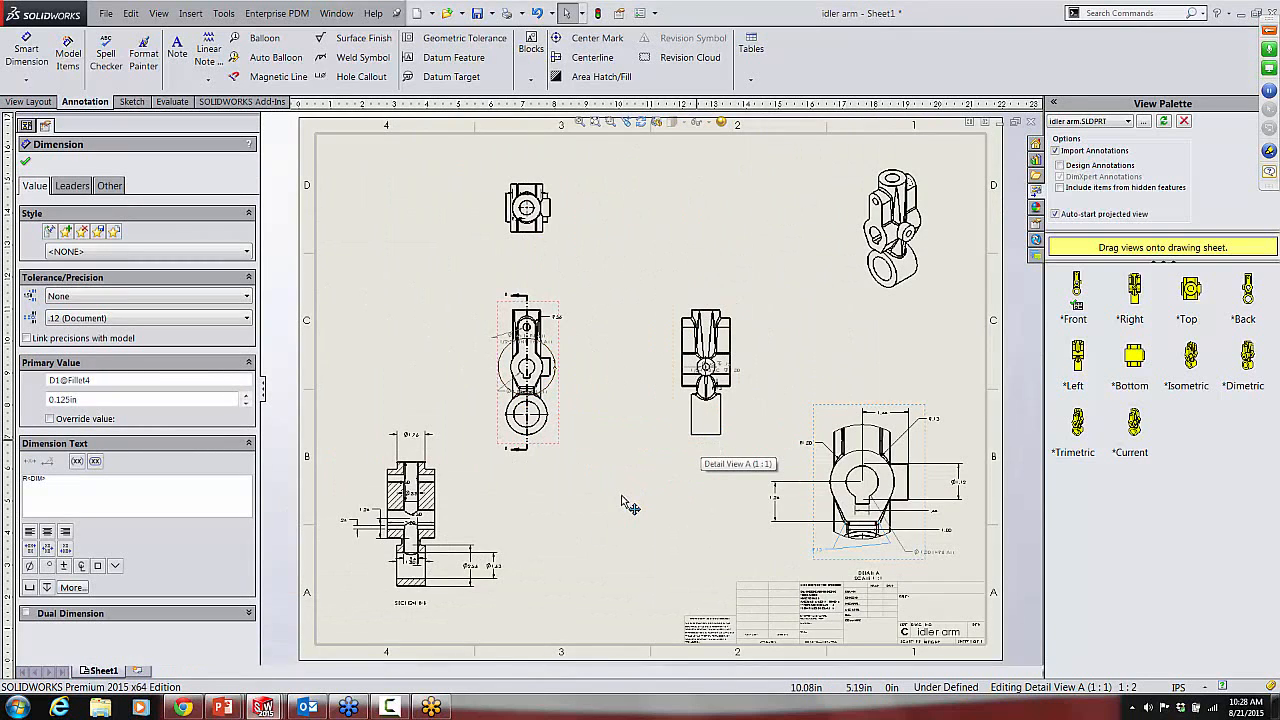
pyautogui.scroll(-5, 408, 567)
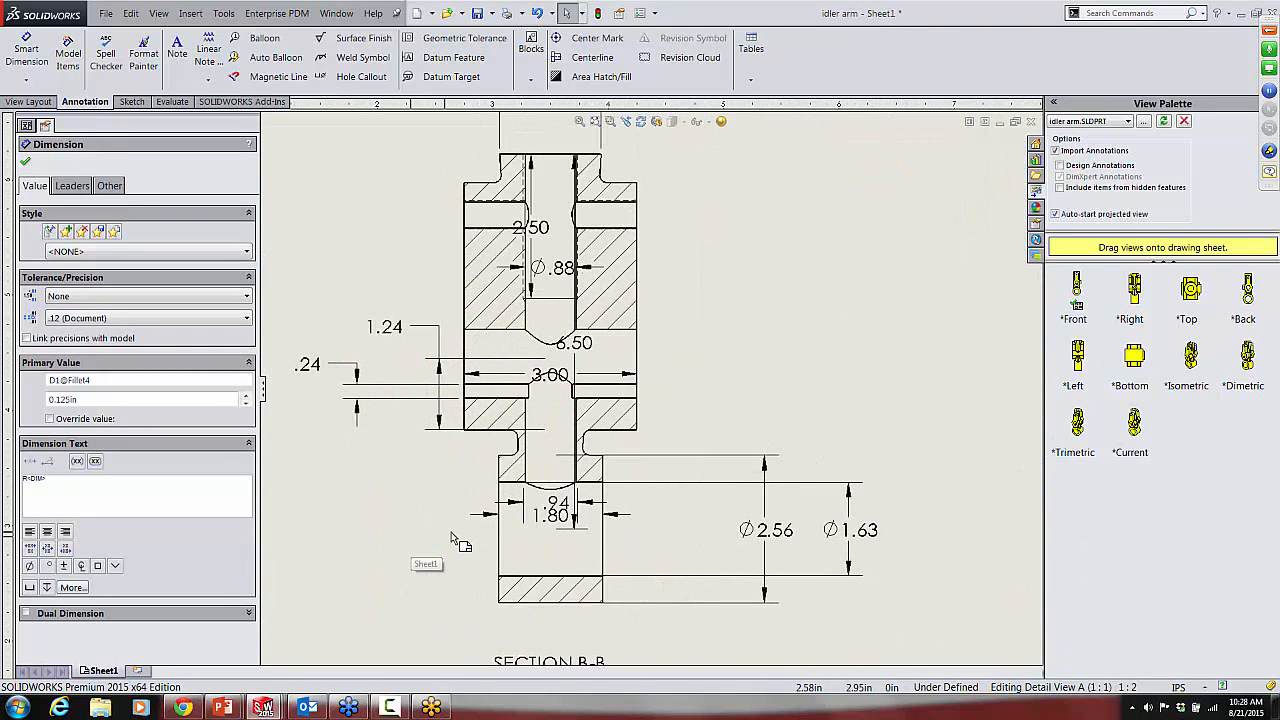
pyautogui.moveTo(560, 268); pyautogui.dragTo(566, 134)
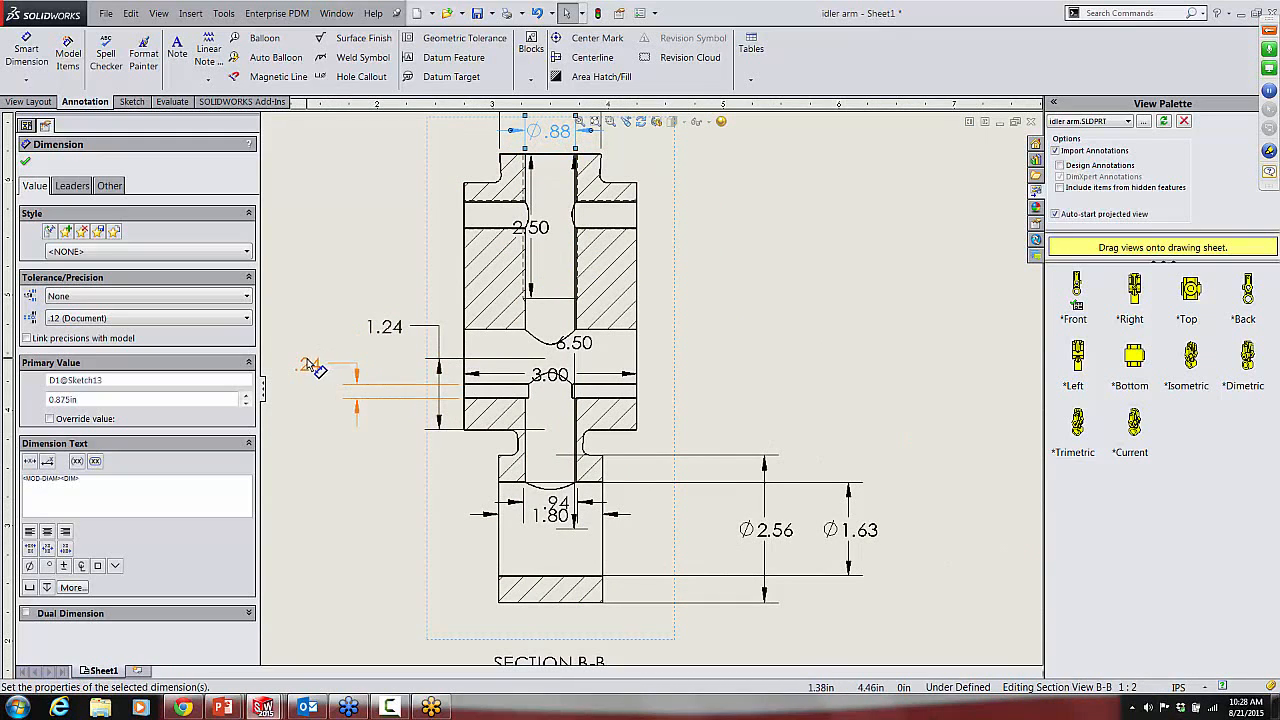
pyautogui.moveTo(318, 364); pyautogui.dragTo(352, 367)
pyautogui.moveTo(562, 381); pyautogui.dragTo(549, 639)
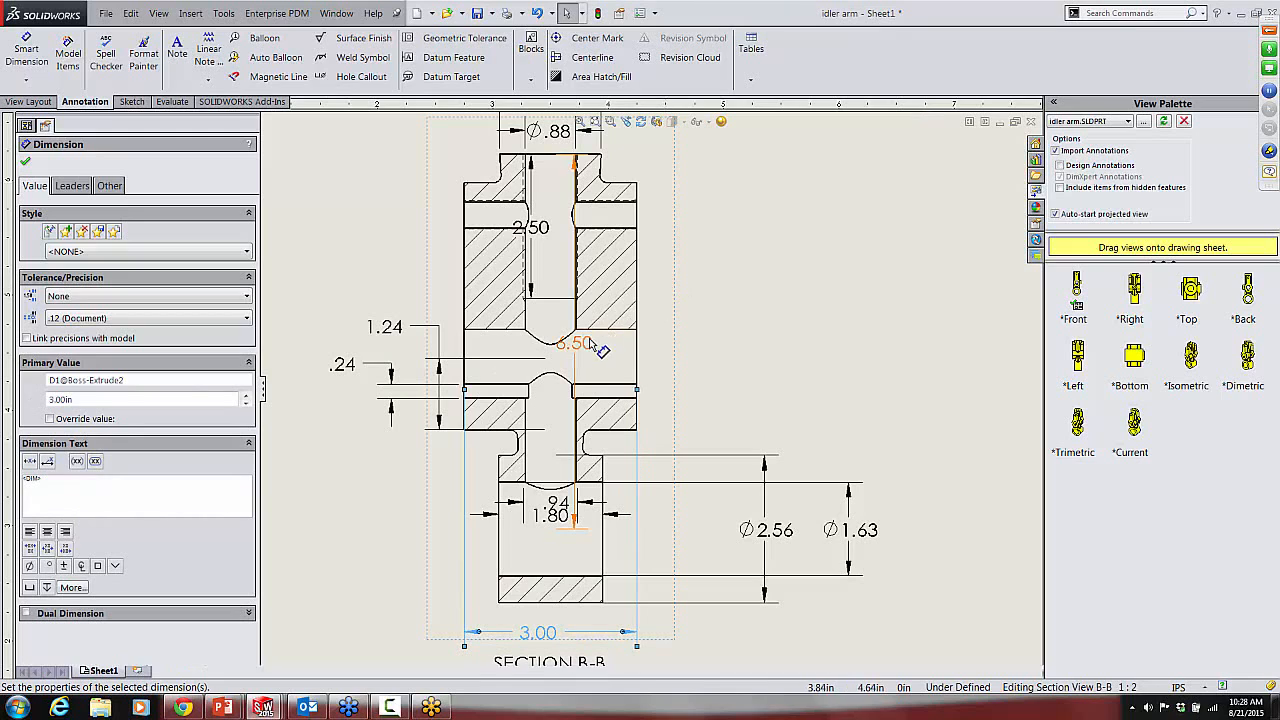
# Step: Move the 6.50 dimension to the far right of Section B-B and the 2.50 depth dimension to the left of the part
pyautogui.moveTo(585, 345); pyautogui.dragTo(902, 348)
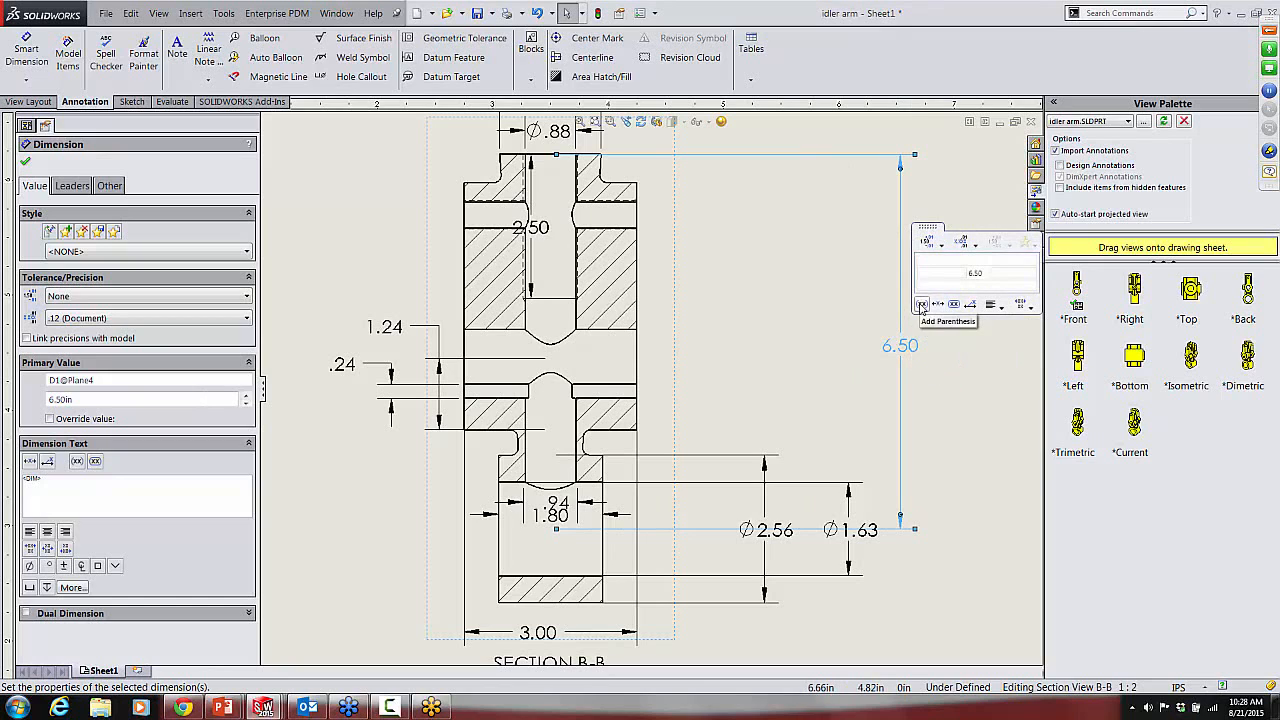
pyautogui.click(929, 371)
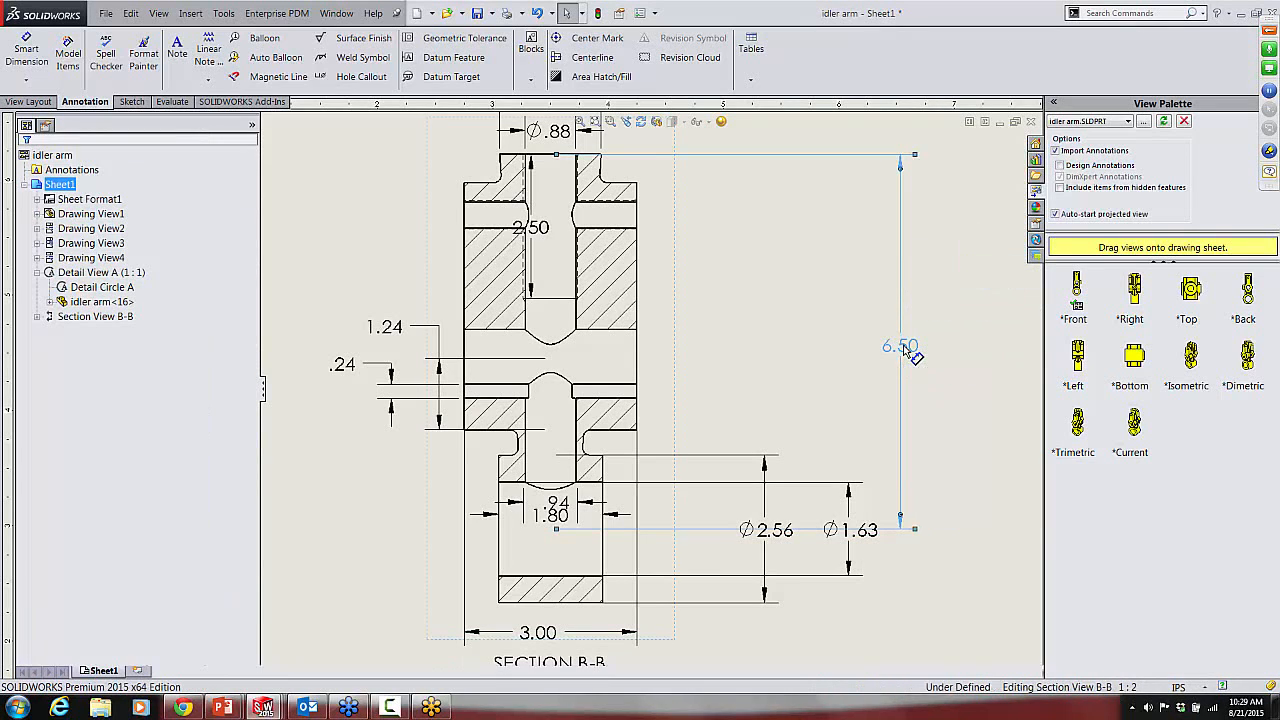
pyautogui.click(903, 347)
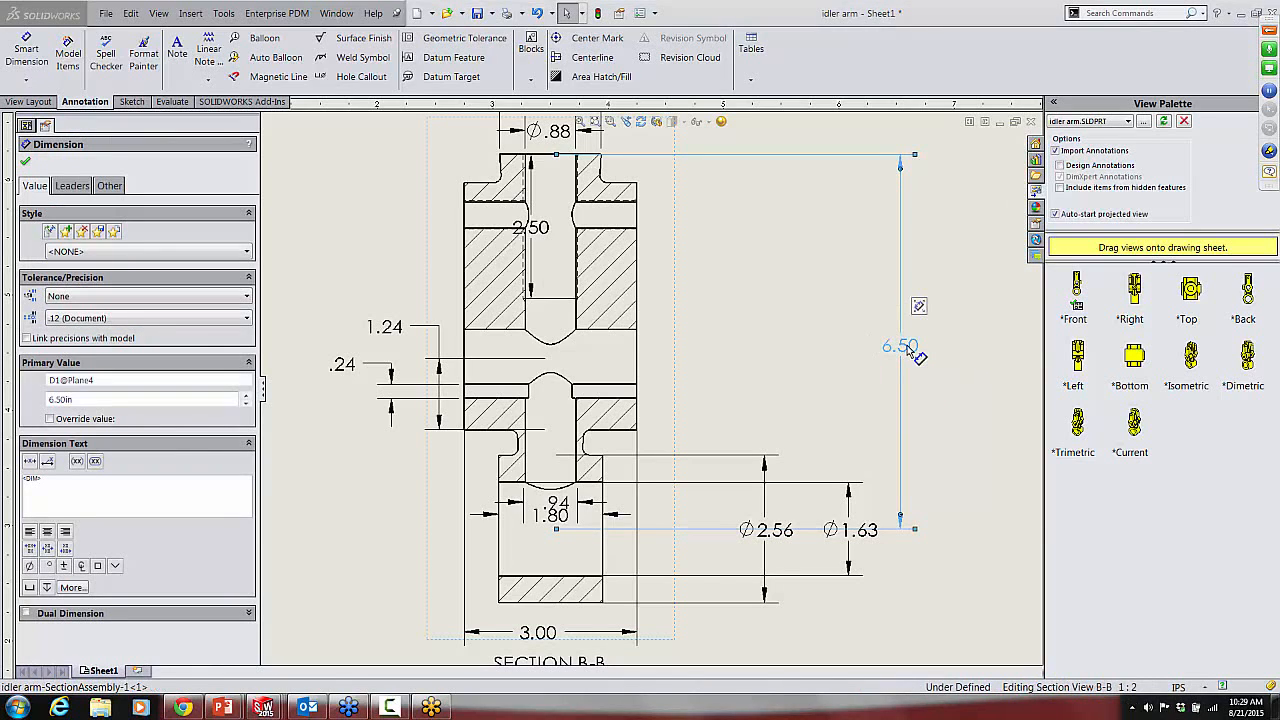
pyautogui.moveTo(919, 306)
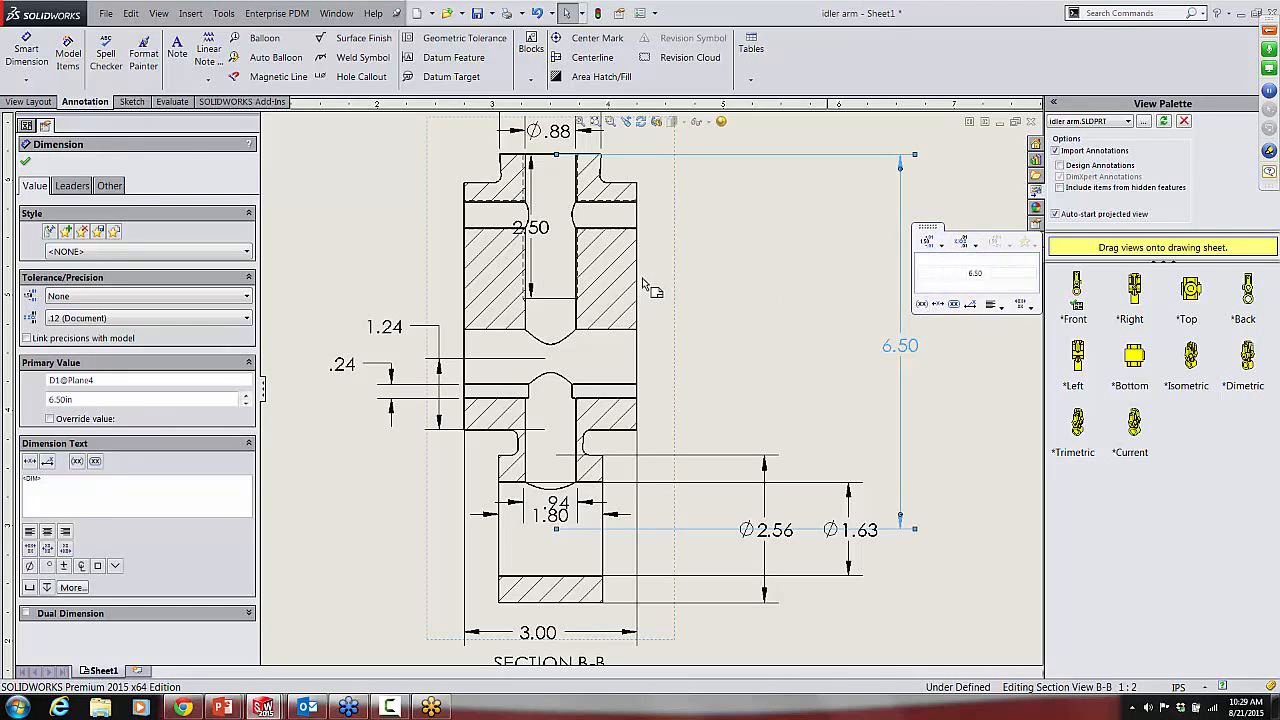
pyautogui.click(720, 274)
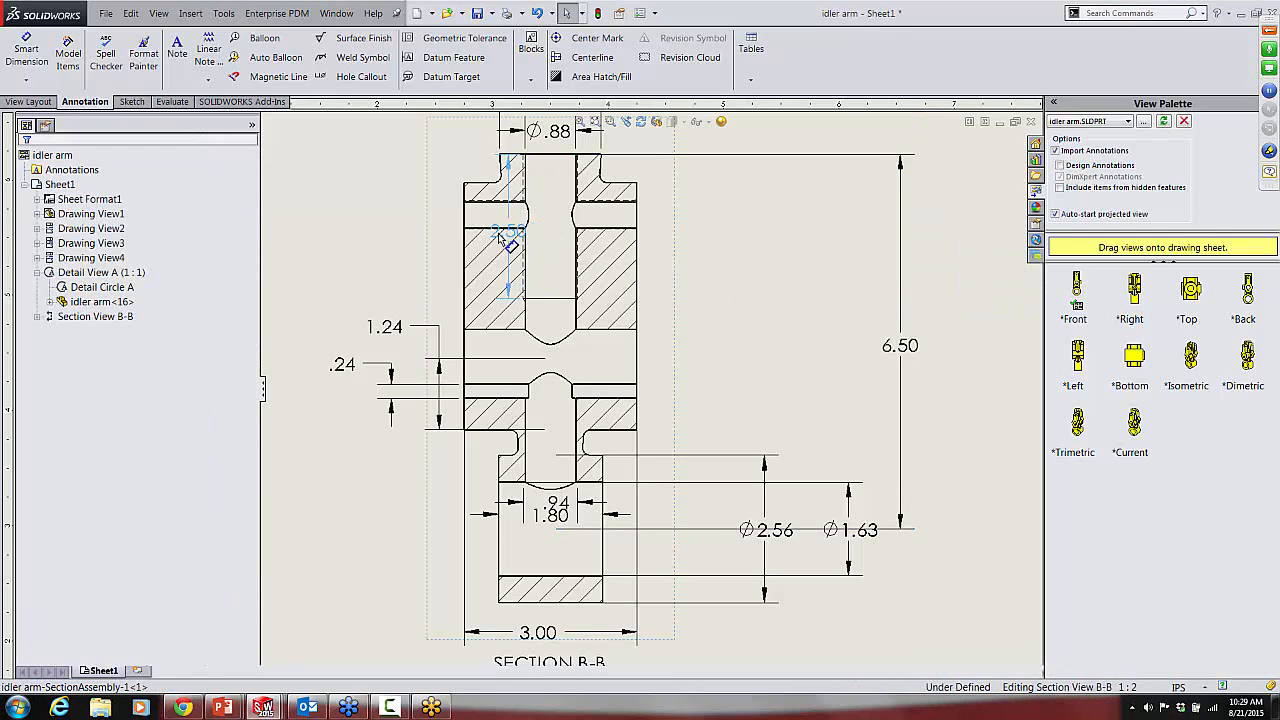
pyautogui.moveTo(541, 232); pyautogui.dragTo(406, 226)
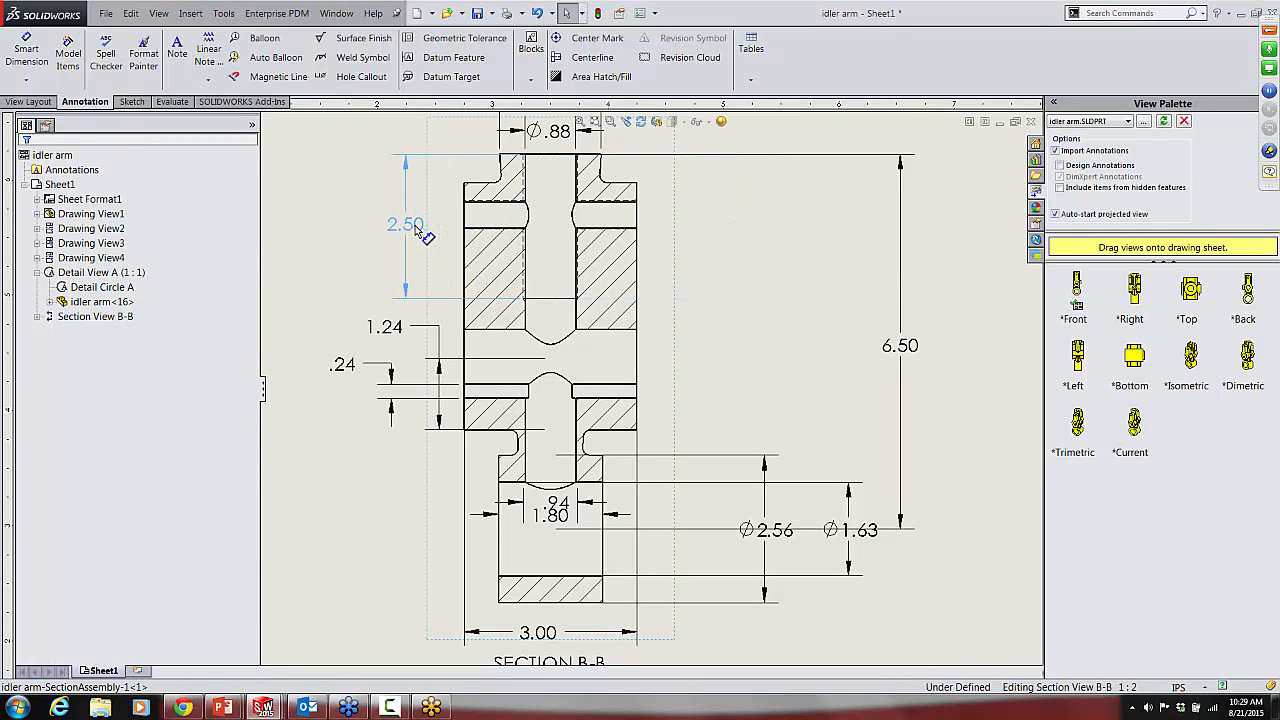
pyautogui.click(803, 277)
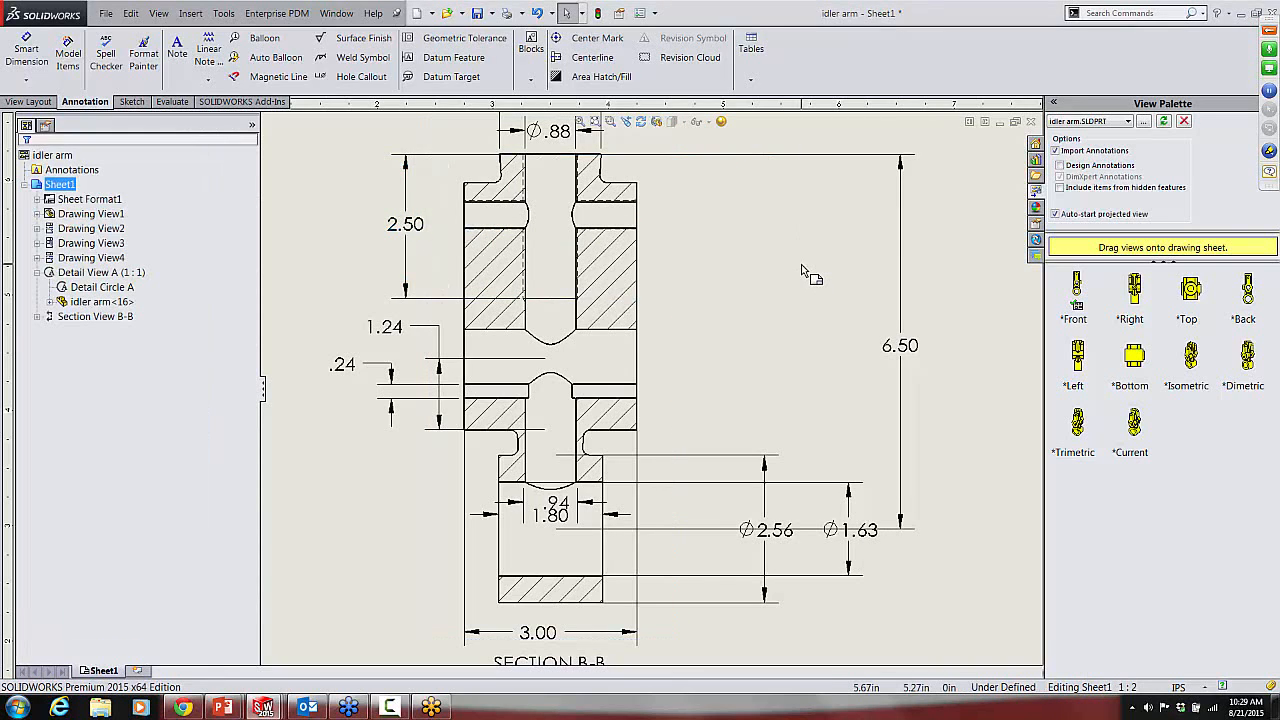
# Step: Move the 1/2-13 UNC tapped hole callout off the side view to the empty area right of it
pyautogui.press('f')
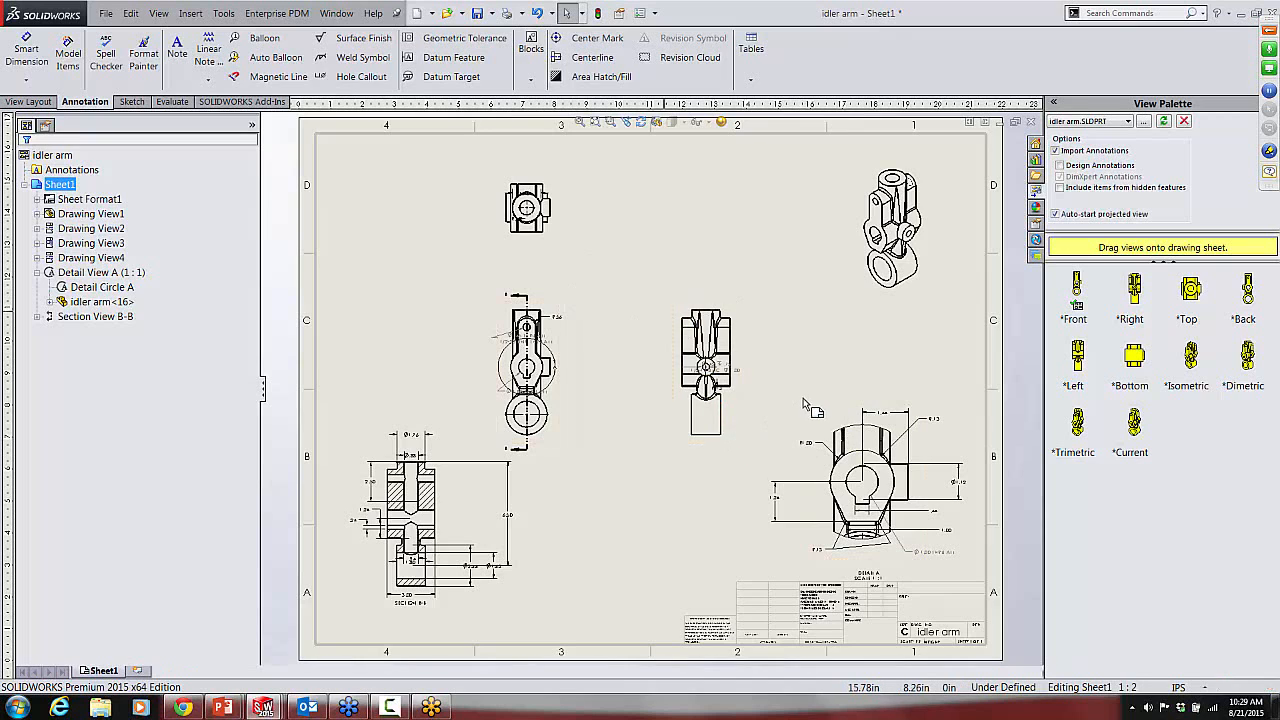
pyautogui.scroll(-6, 805, 400)
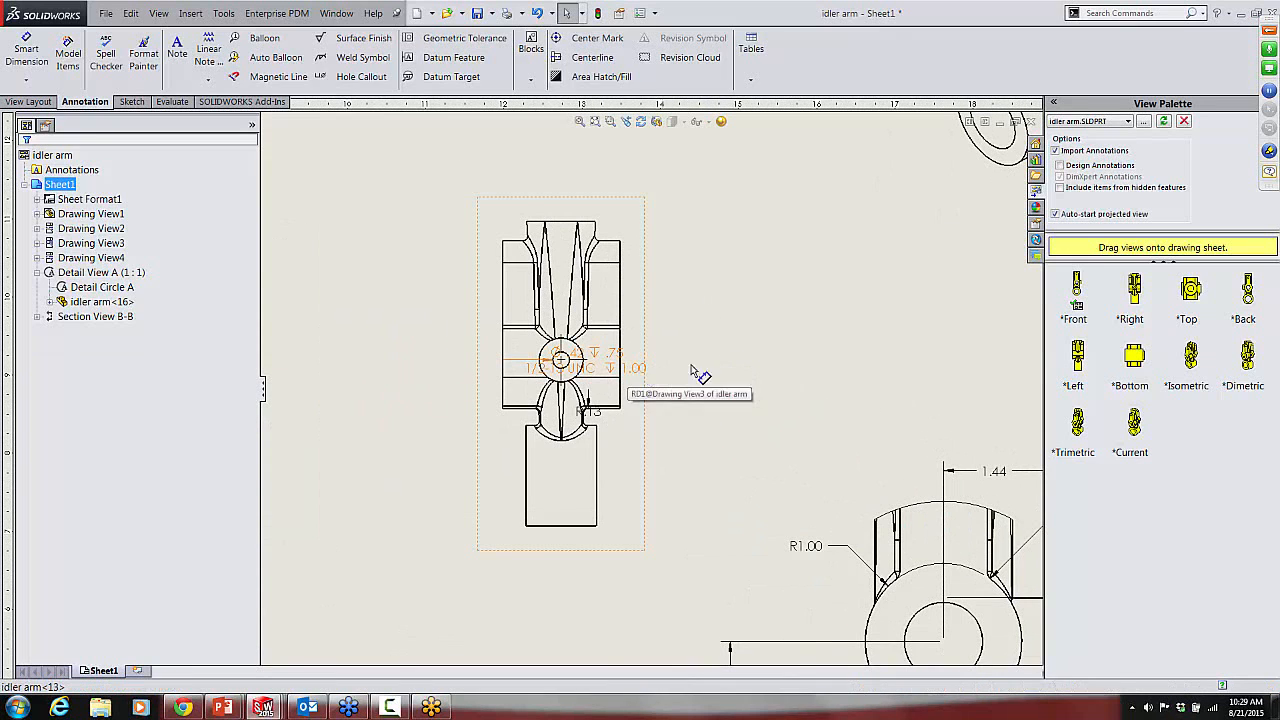
pyautogui.moveTo(692, 371); pyautogui.dragTo(763, 305)
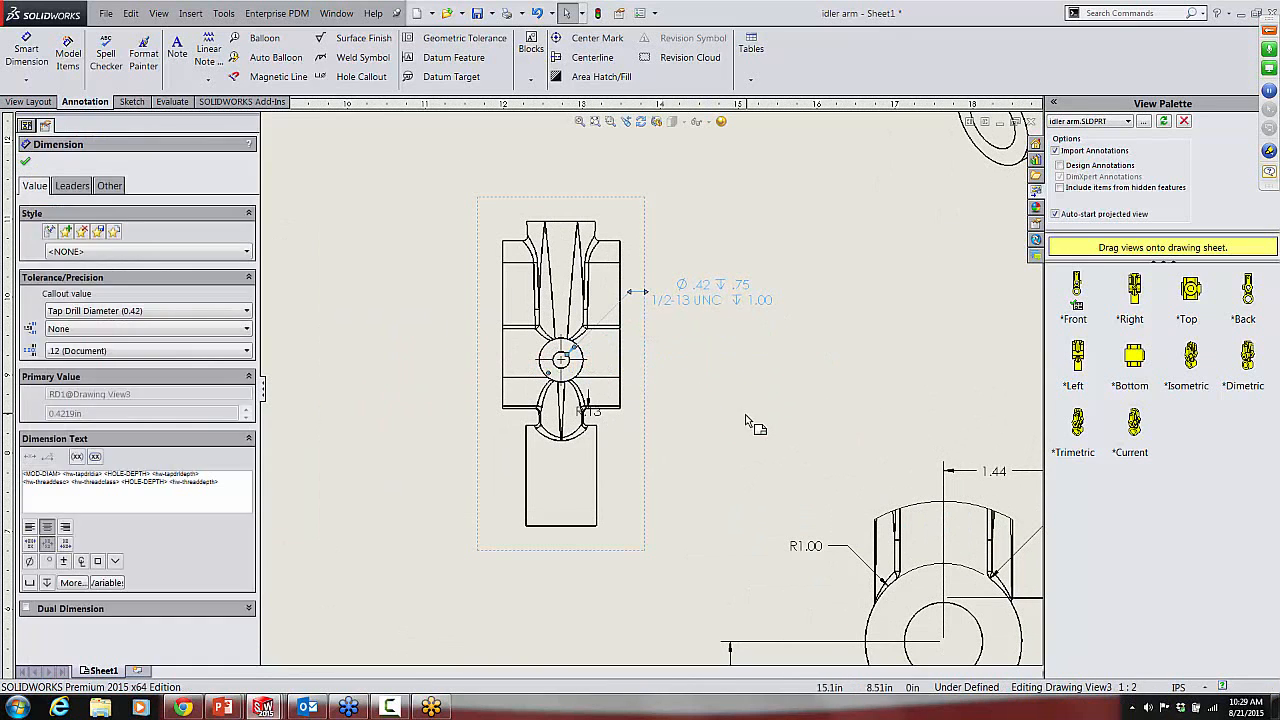
# Step: Review the dimensioned views on the sheet, looking closely at the holes in the upper part of Section B-B
pyautogui.scroll(3, 745, 420)
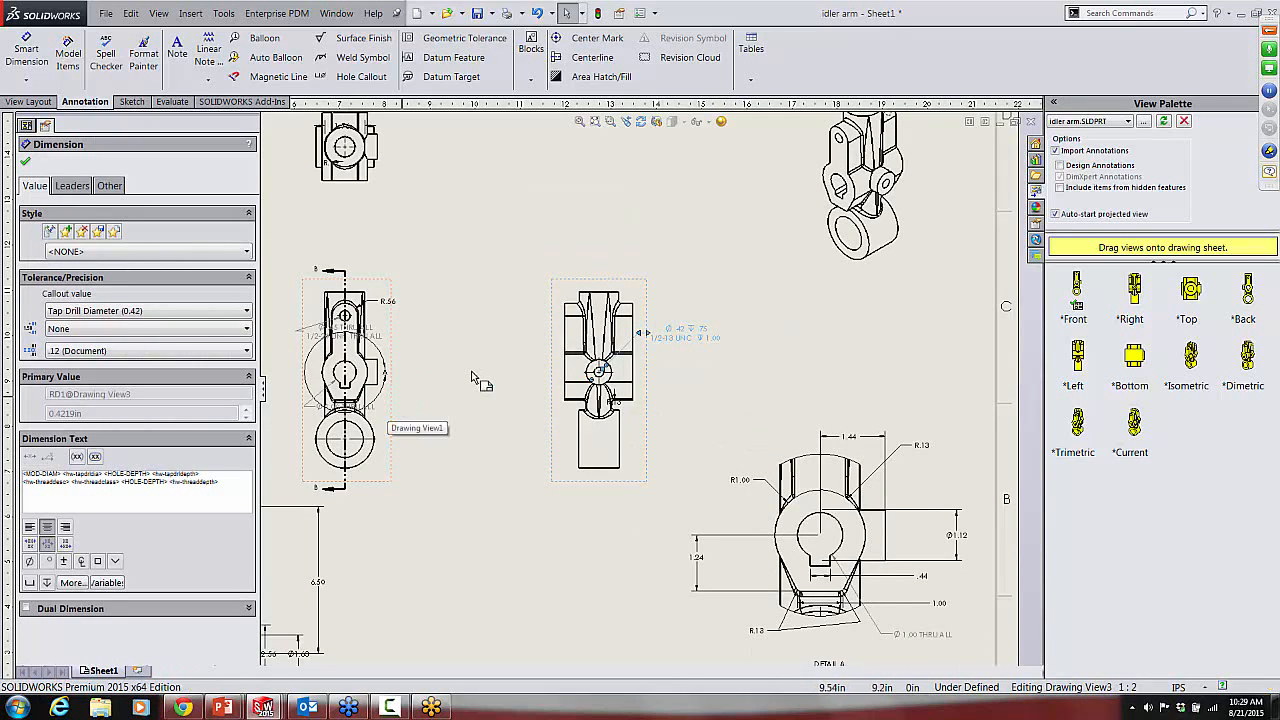
pyautogui.scroll(3, 472, 374)
pyautogui.scroll(-2, 473, 381)
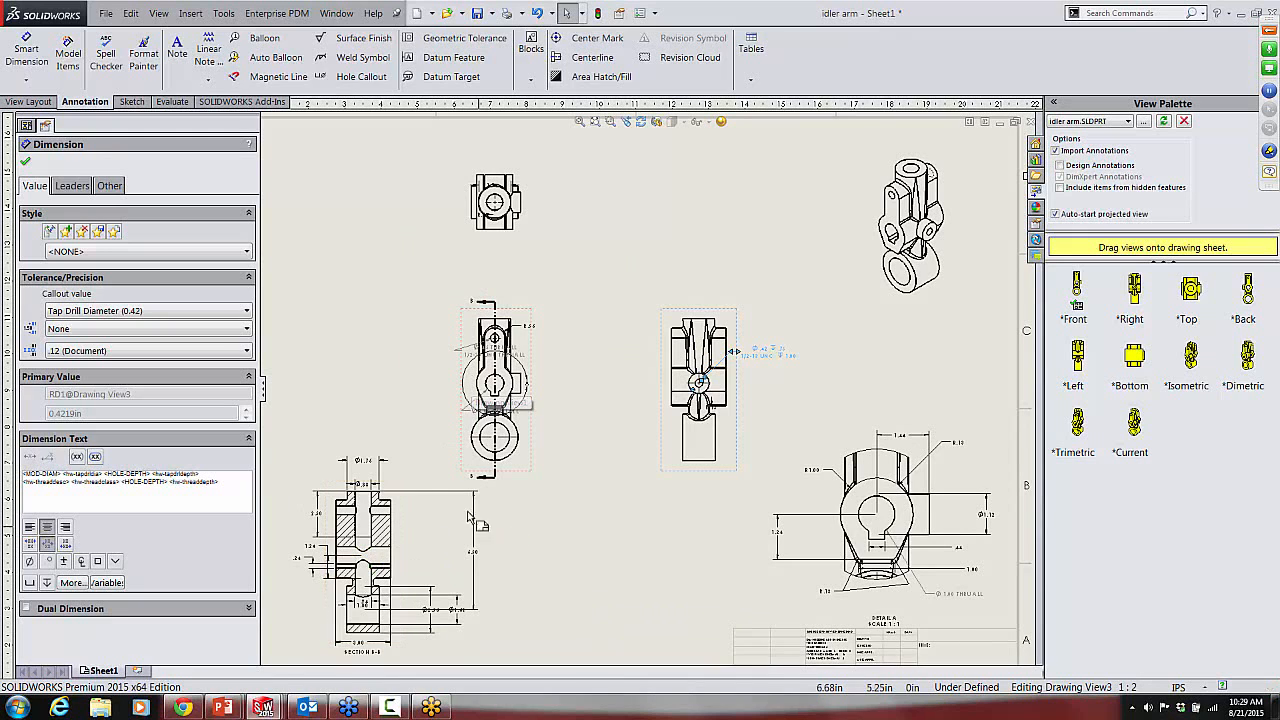
pyautogui.scroll(-3, 345, 546)
pyautogui.scroll(-2, 420, 552)
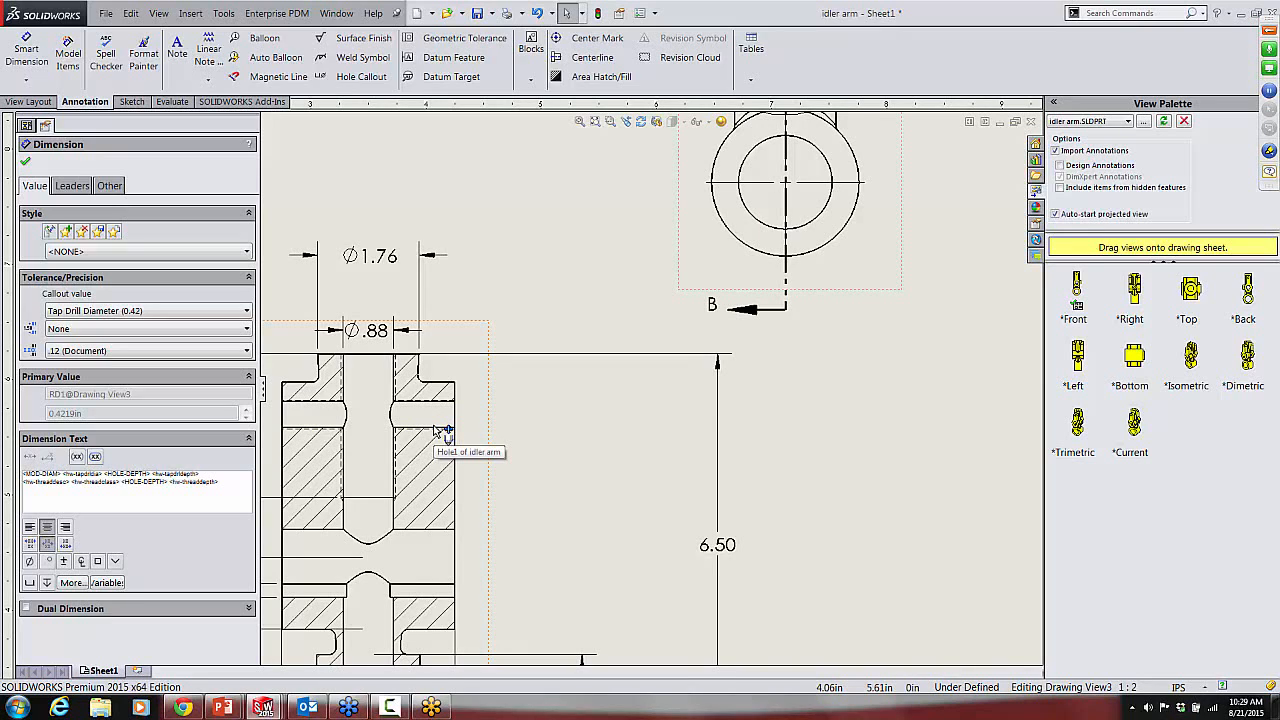
pyautogui.click(845, 468)
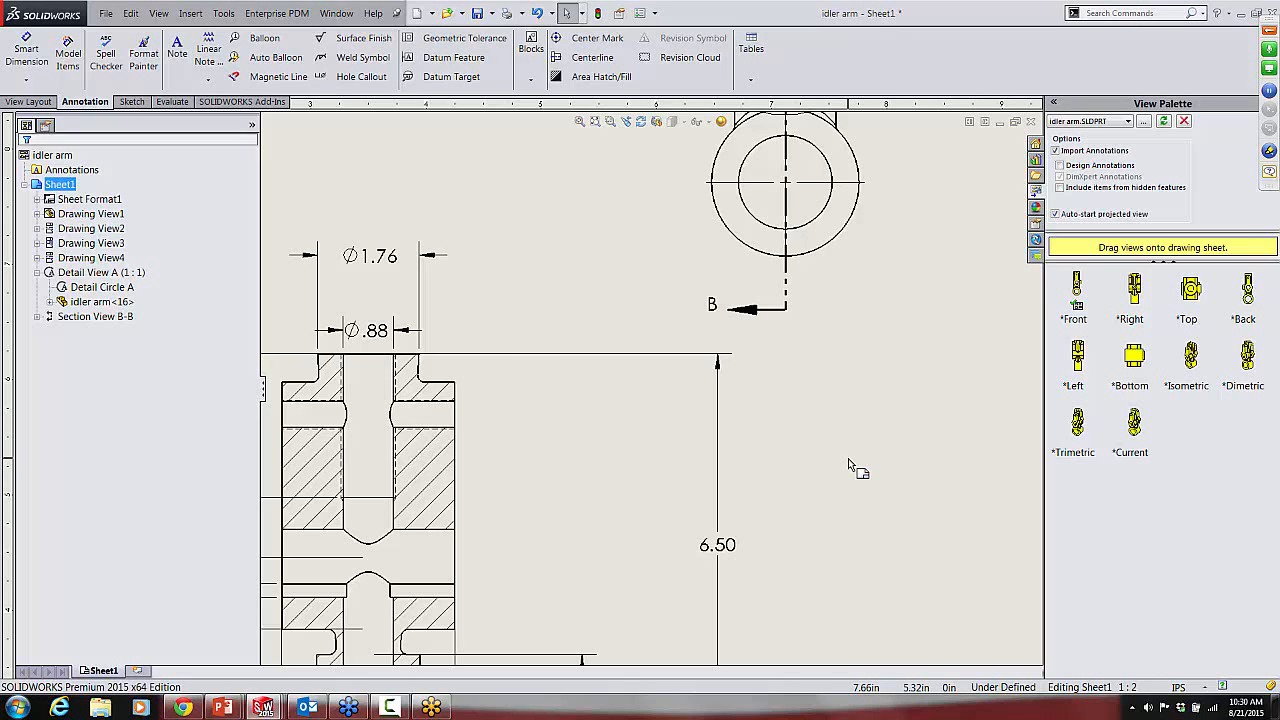
pyautogui.press('f')
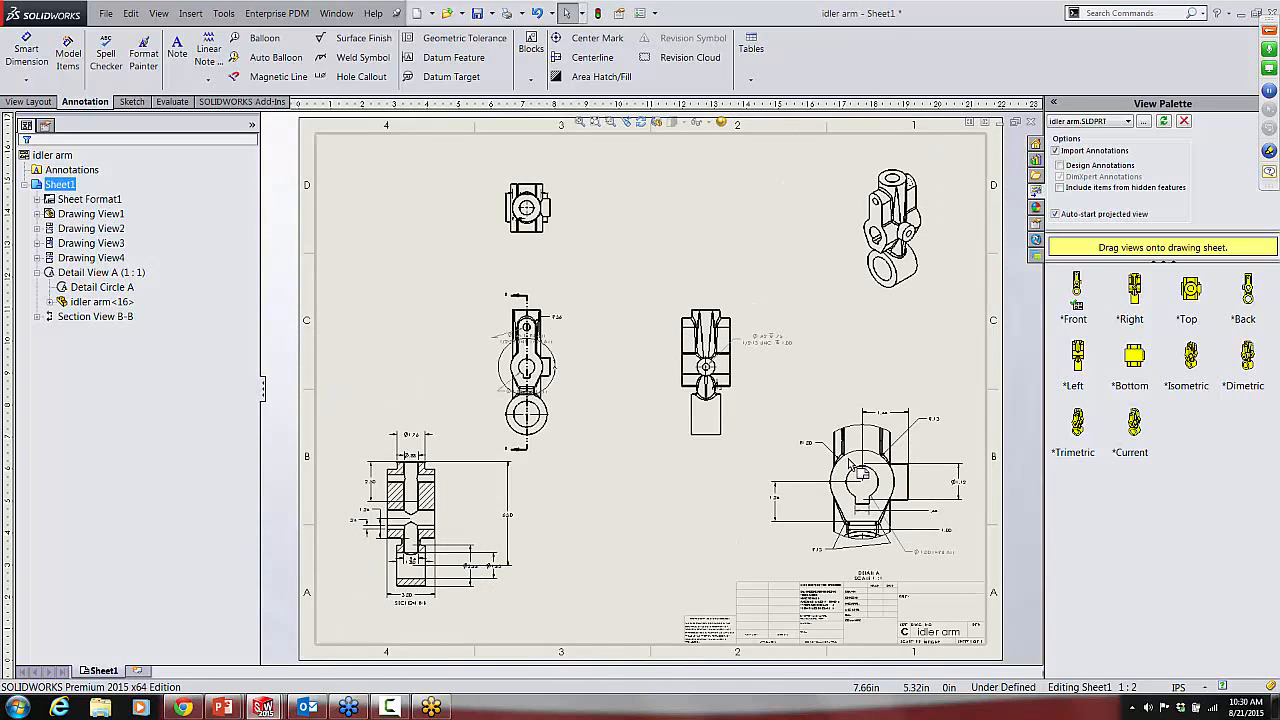
# Step: Close the idler arm drawing and the idler arm part without saving either one
pyautogui.click(1031, 123)
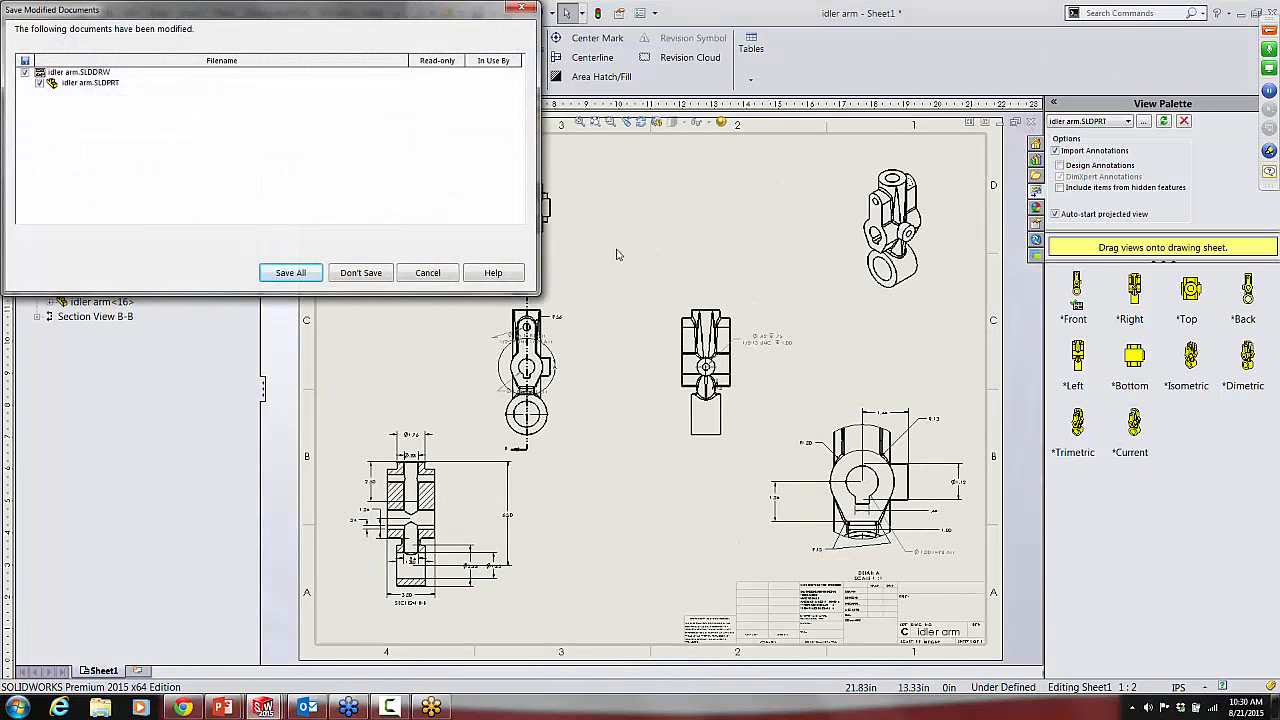
pyautogui.click(361, 273)
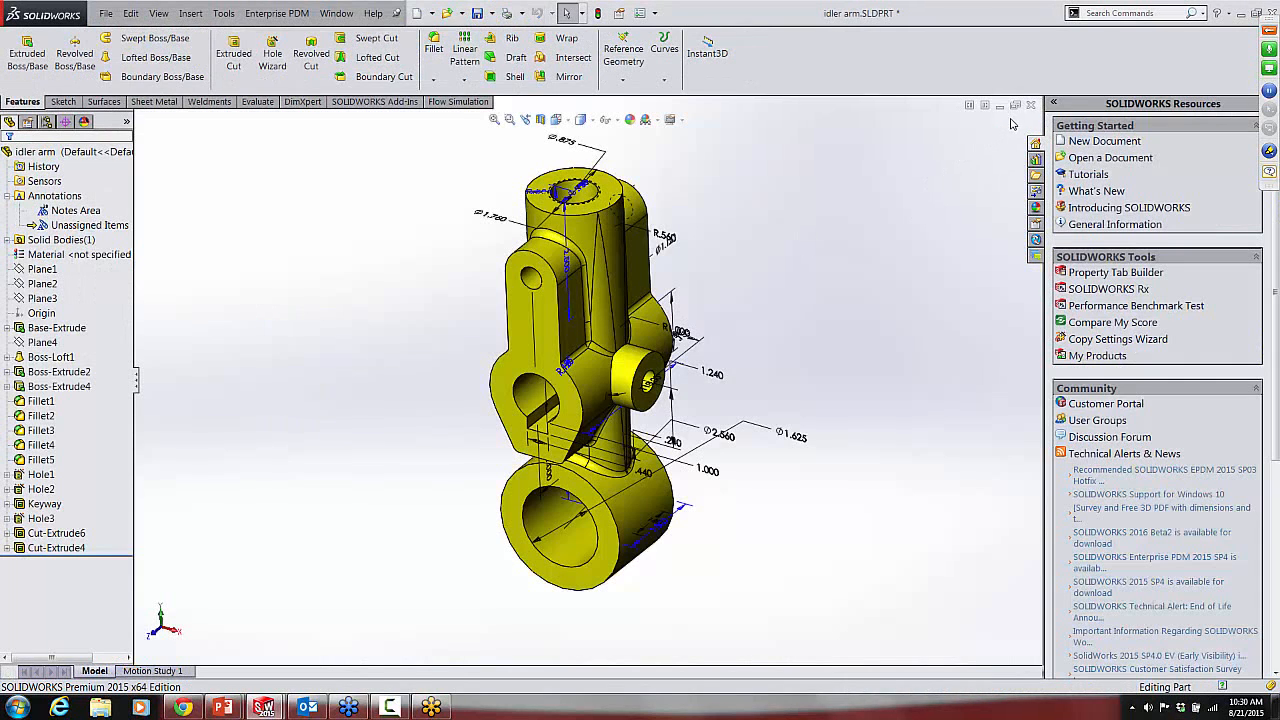
pyautogui.click(1031, 106)
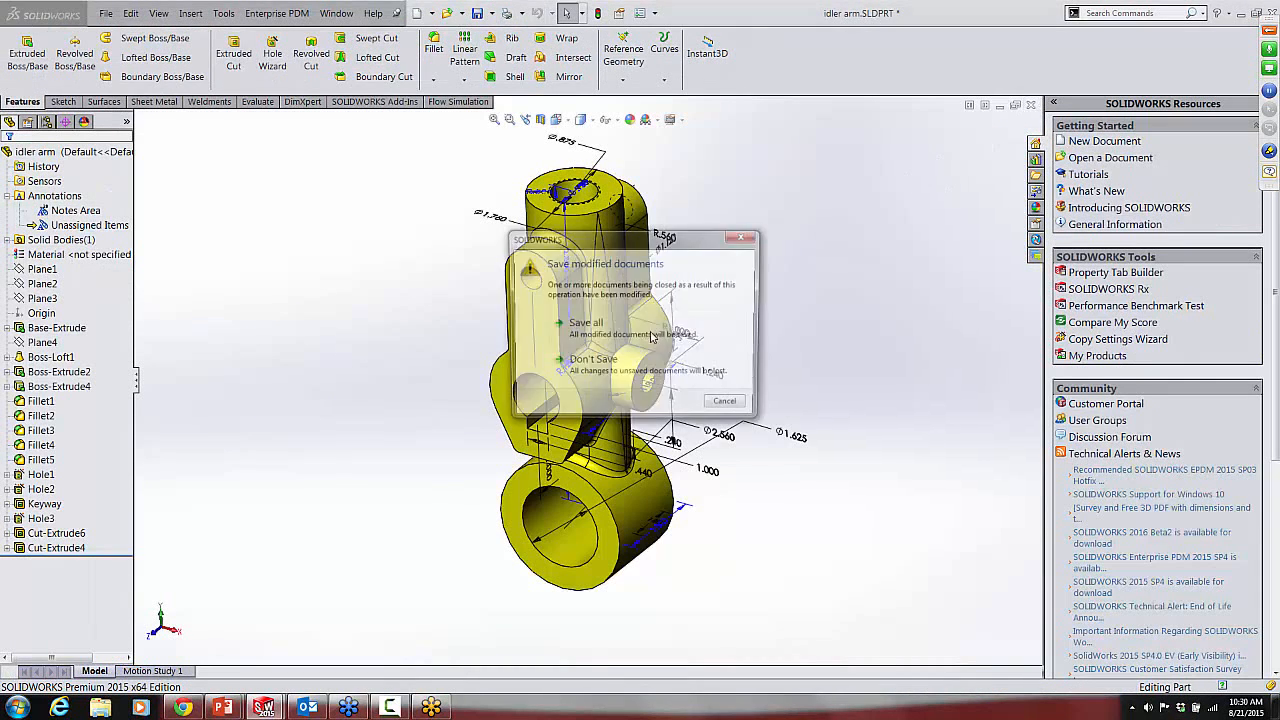
pyautogui.click(580, 362)
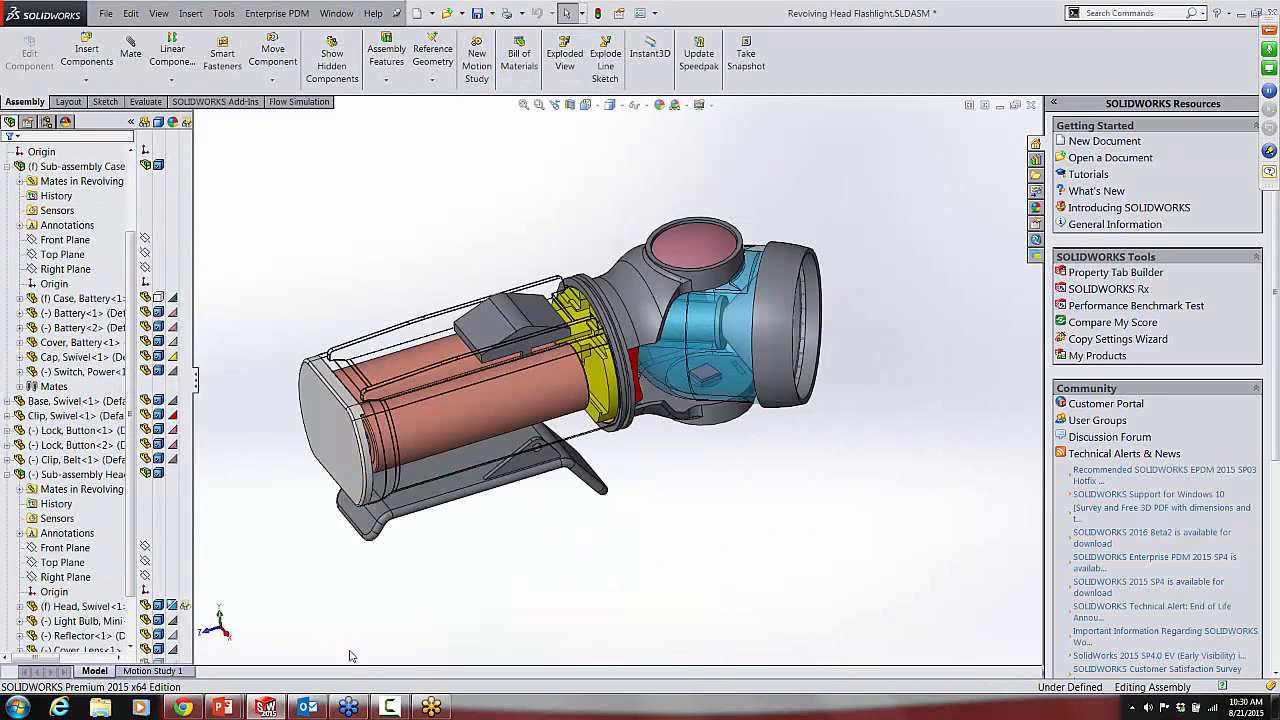
# Step: Switch to the PowerPoint slide show, advance to the DimXpert - Manual slide, and return to SOLIDWORKS
pyautogui.click(227, 713)
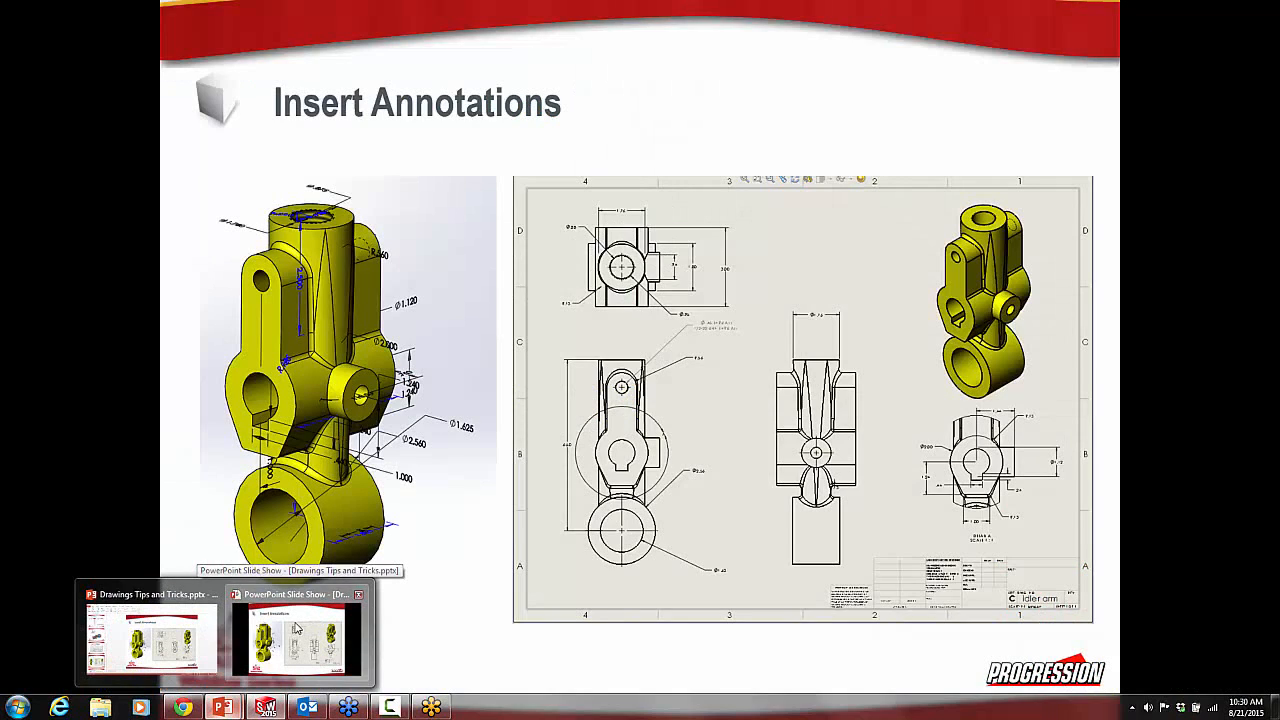
pyautogui.click(295, 630)
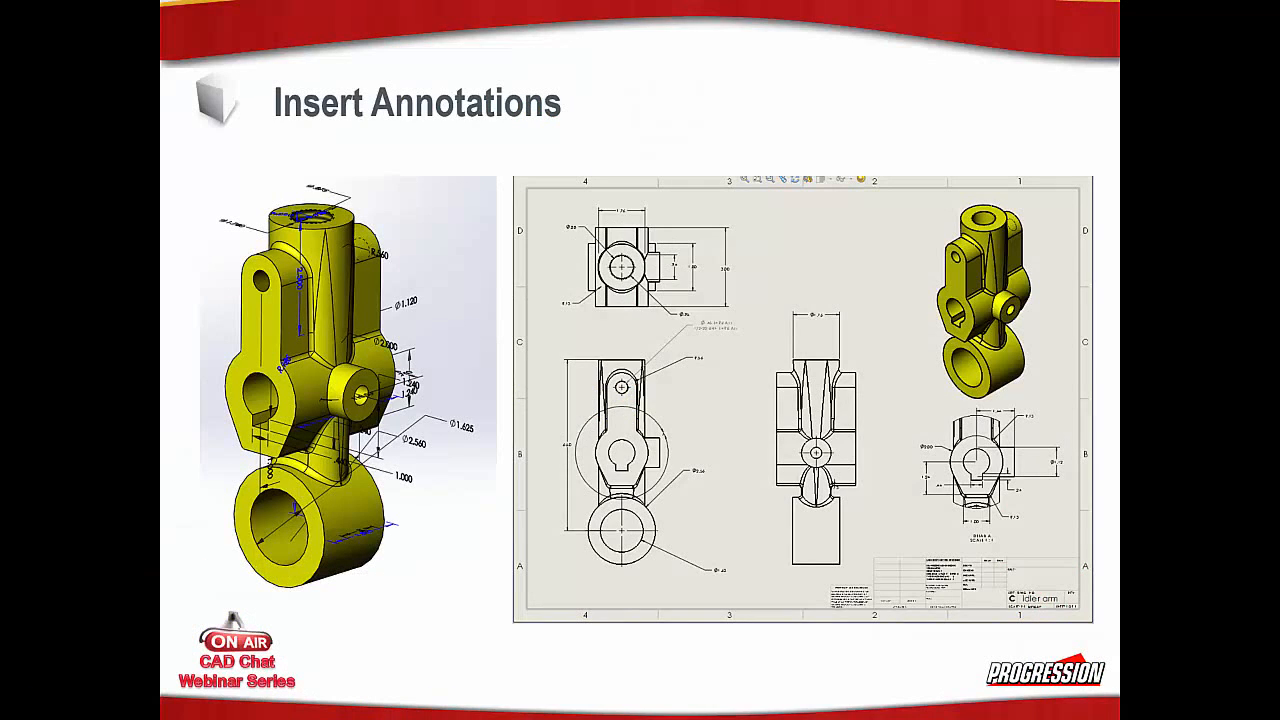
pyautogui.click(456, 578)
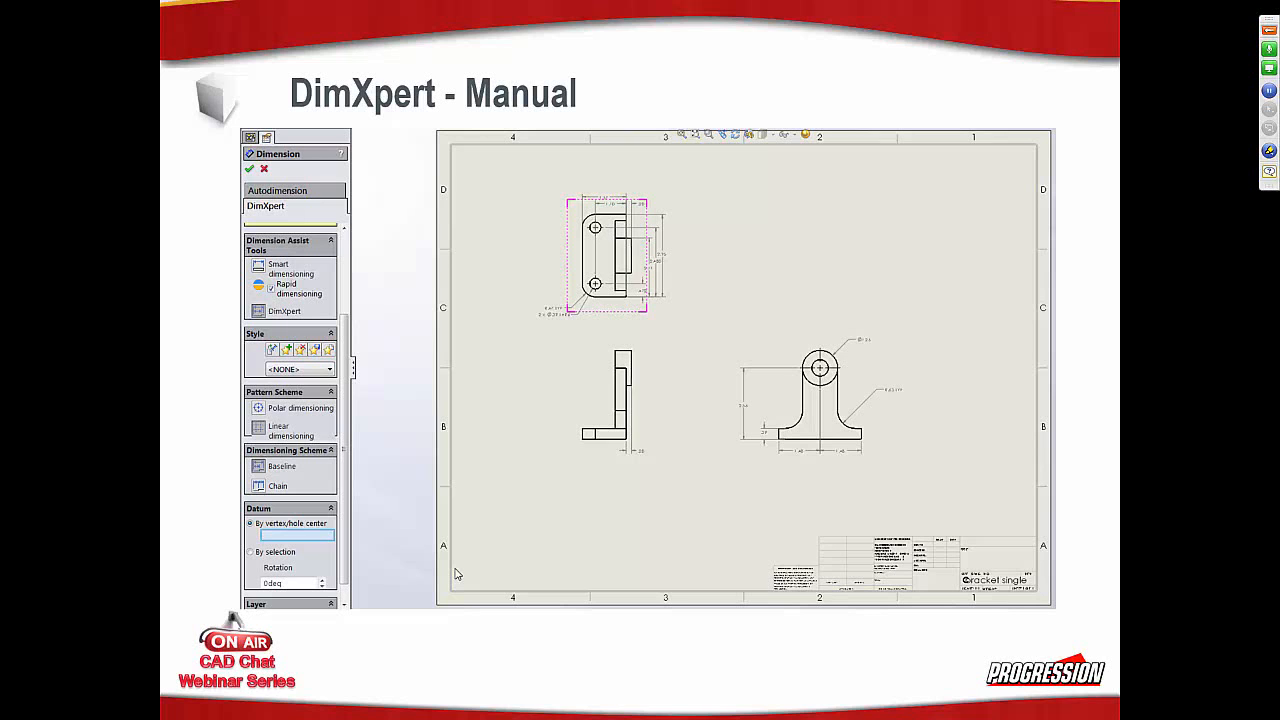
pyautogui.hotkey('alt', 'Tab')
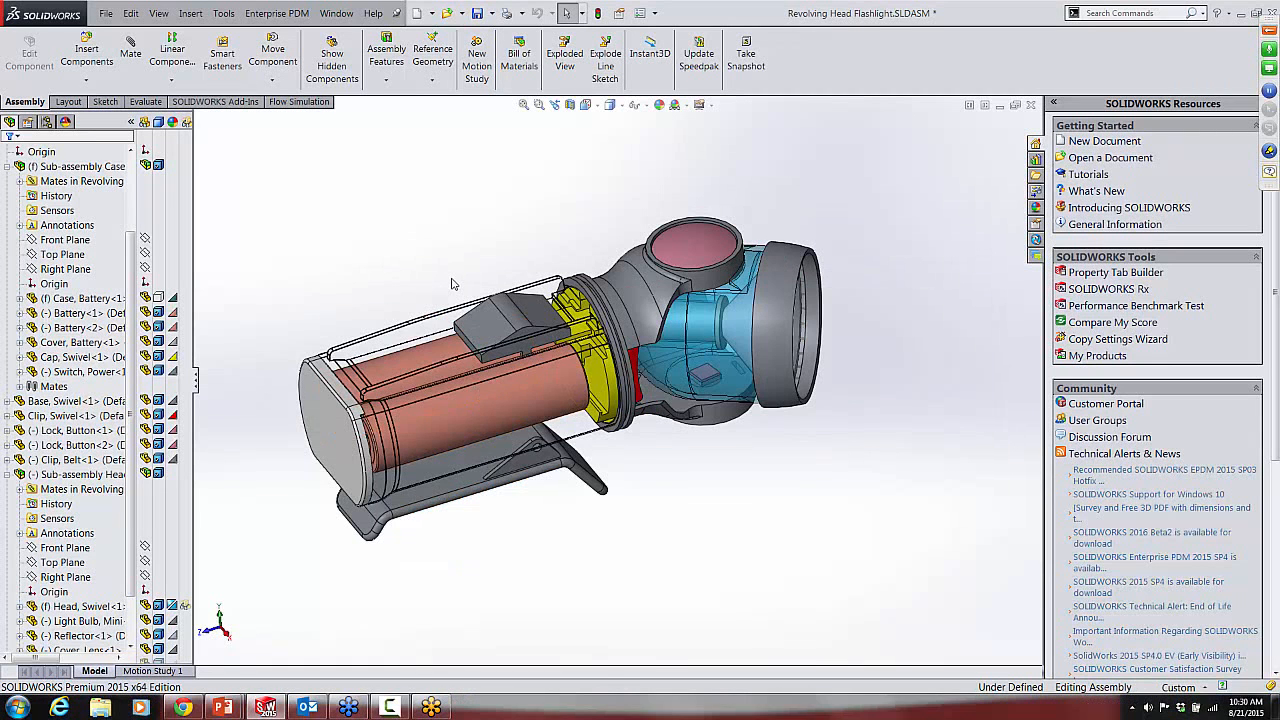
# Step: Open the part bracket single.SLDPRT from the Drawings Tips and Tricks folder
pyautogui.click(105, 14)
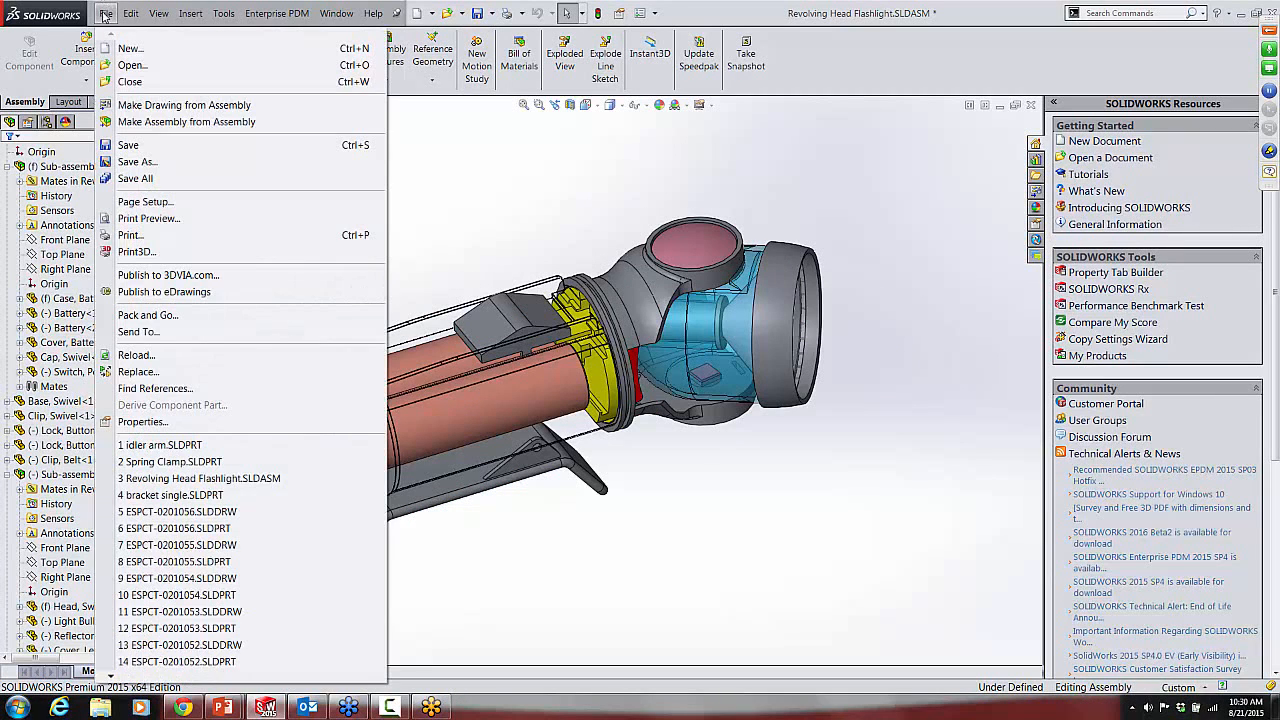
pyautogui.click(131, 65)
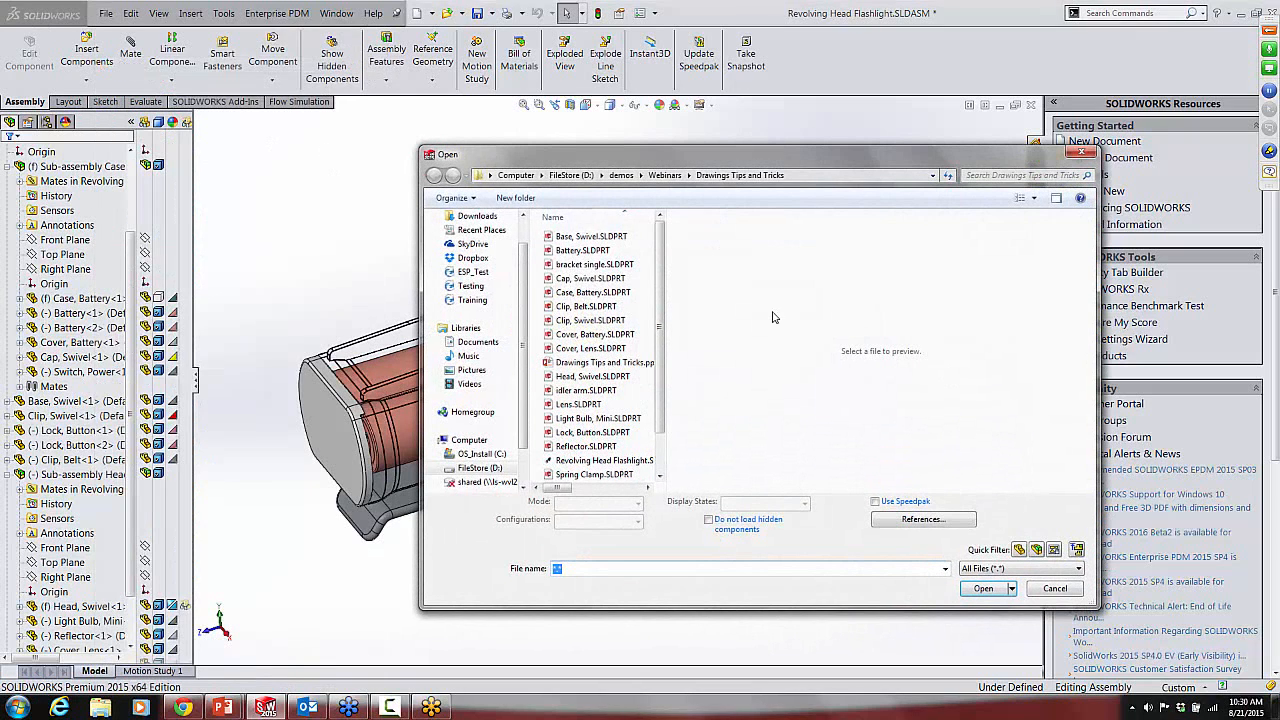
pyautogui.click(592, 264)
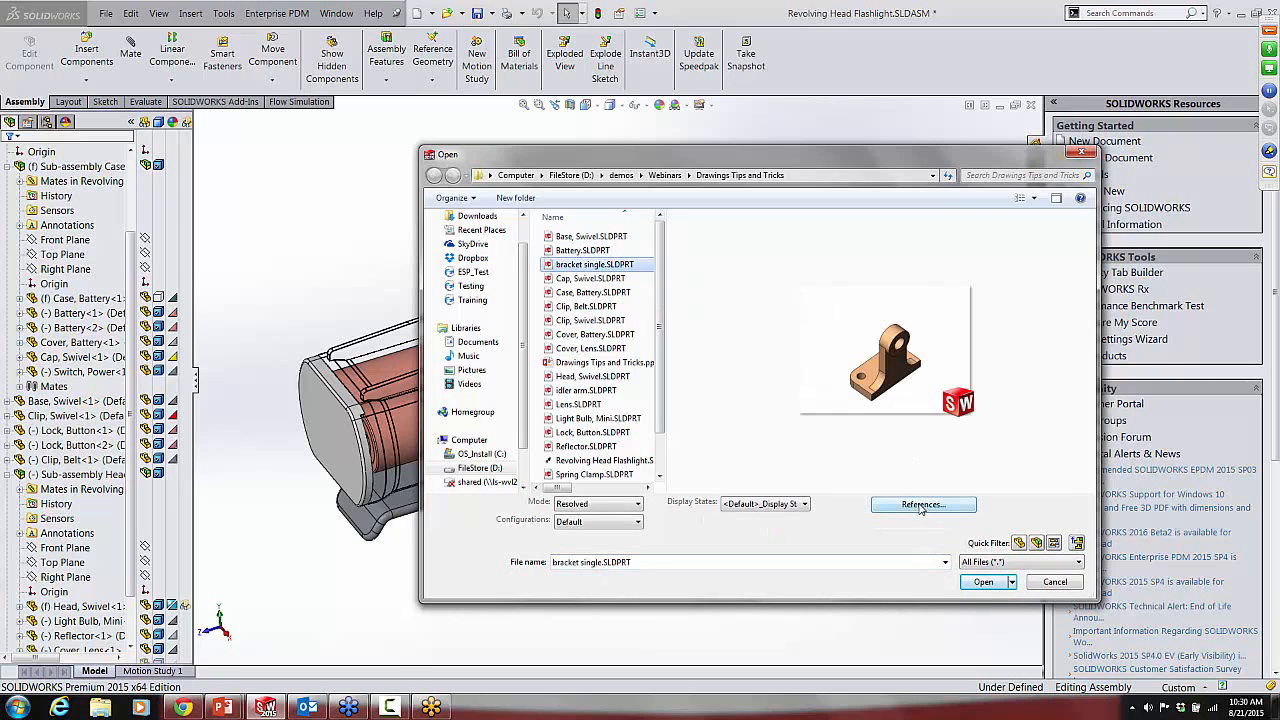
pyautogui.click(983, 581)
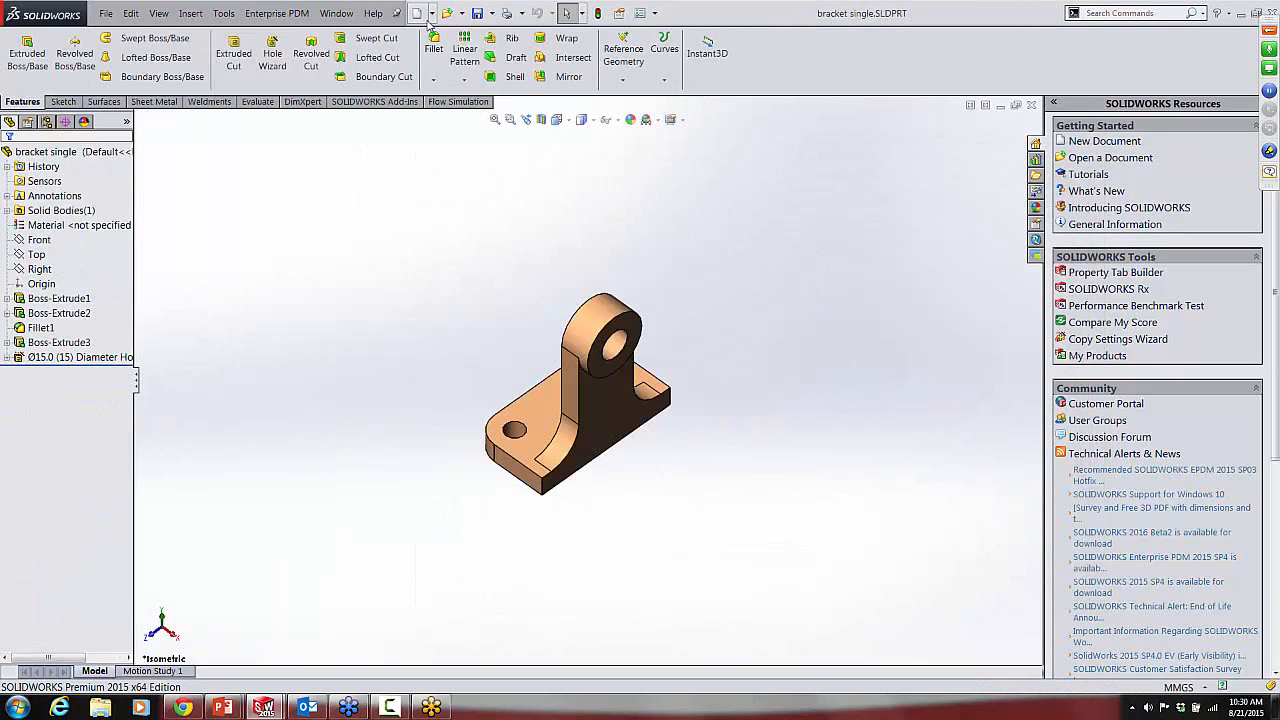
# Step: Create a new drawing from the bracket part using the C Ansi template
pyautogui.click(432, 14)
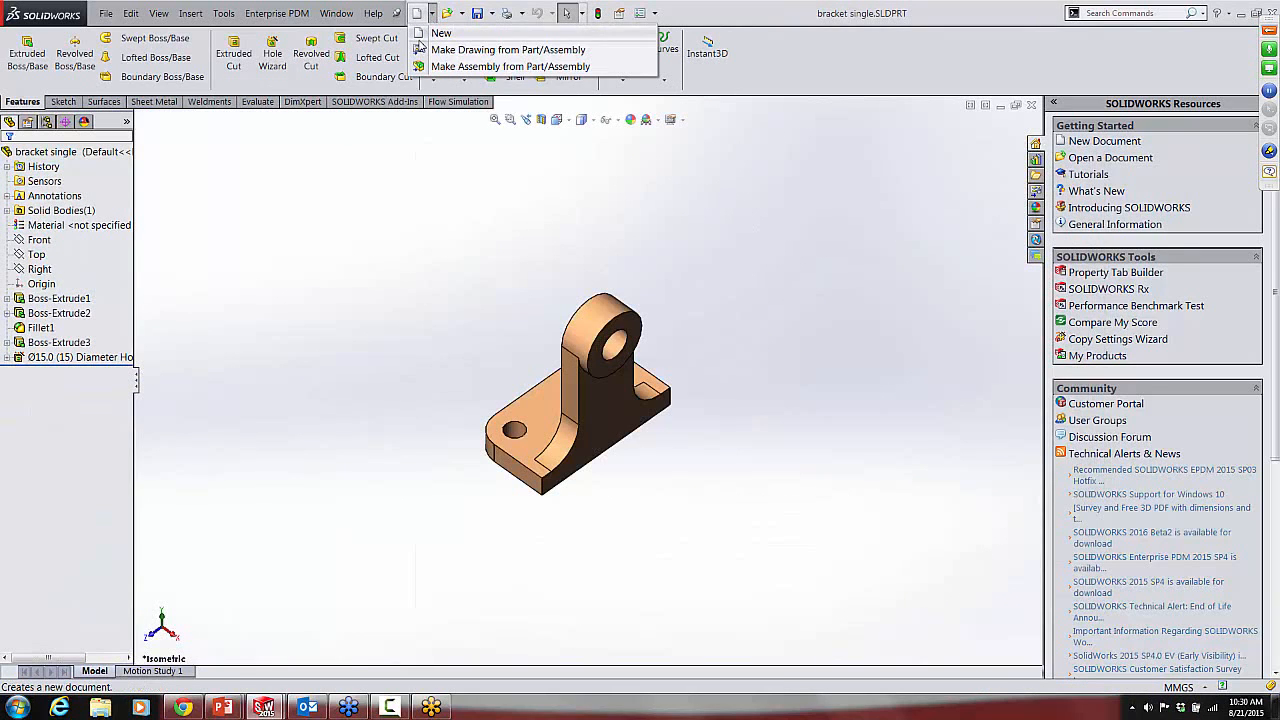
pyautogui.click(420, 50)
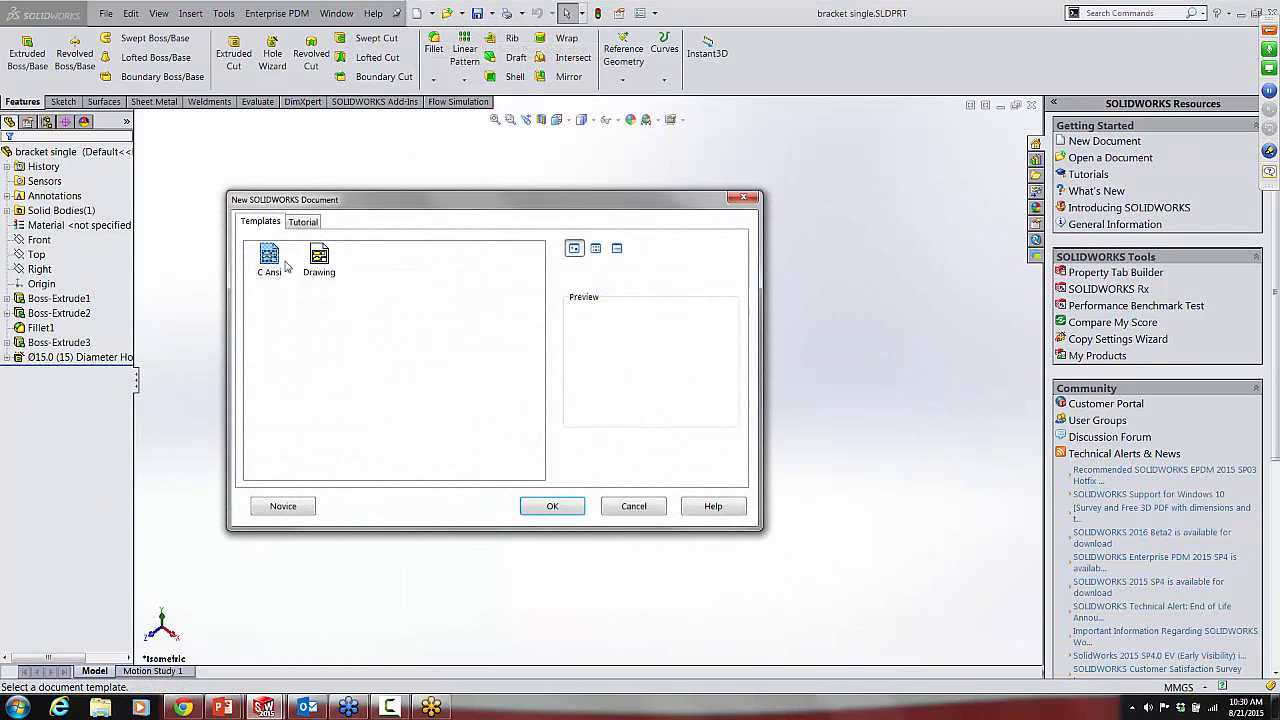
pyautogui.click(563, 507)
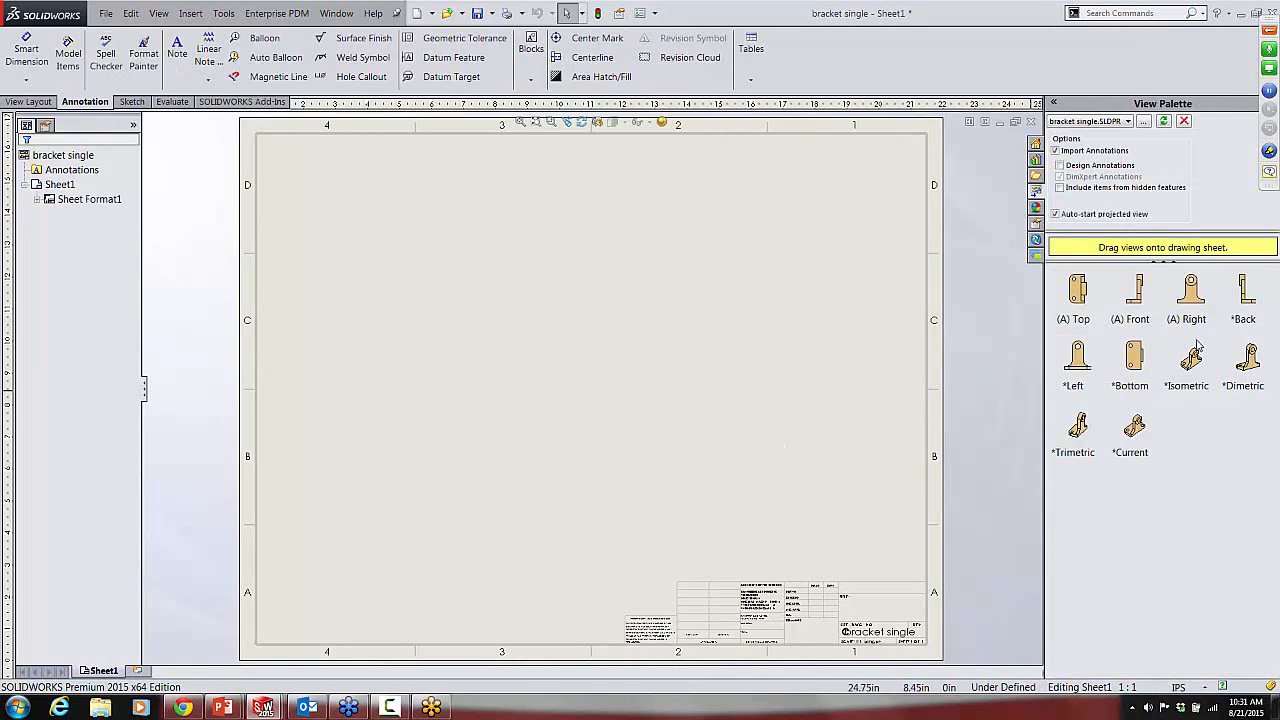
# Step: Place the bracket's front view on the sheet and project a top view above it and a side view to its right
pyautogui.moveTo(1136, 306); pyautogui.dragTo(483, 391)
pyautogui.click(499, 241)
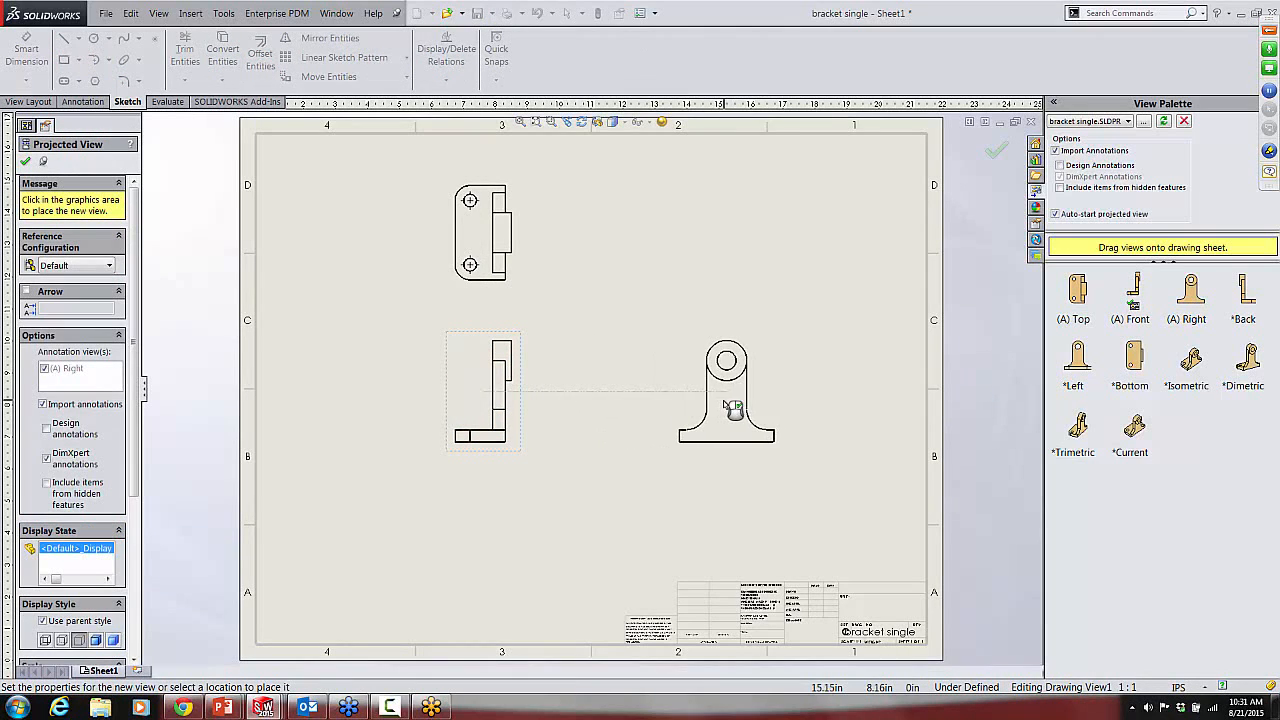
pyautogui.click(730, 405)
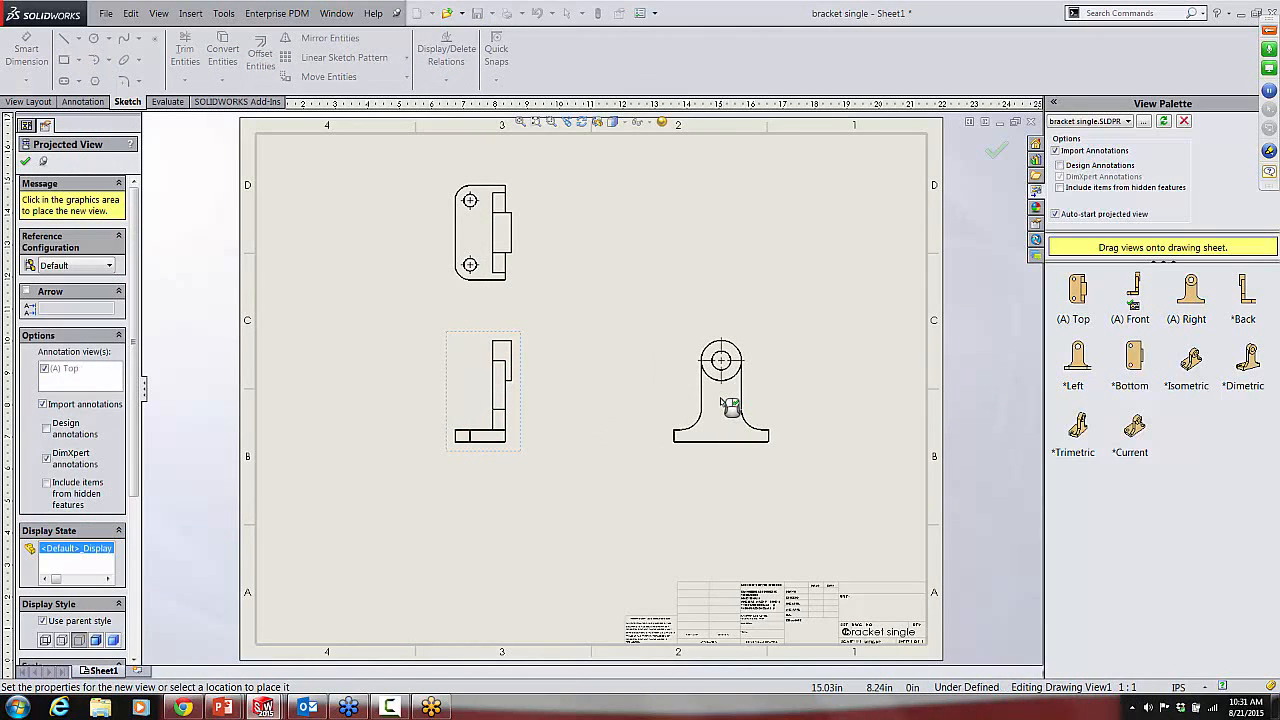
pyautogui.press('Escape')
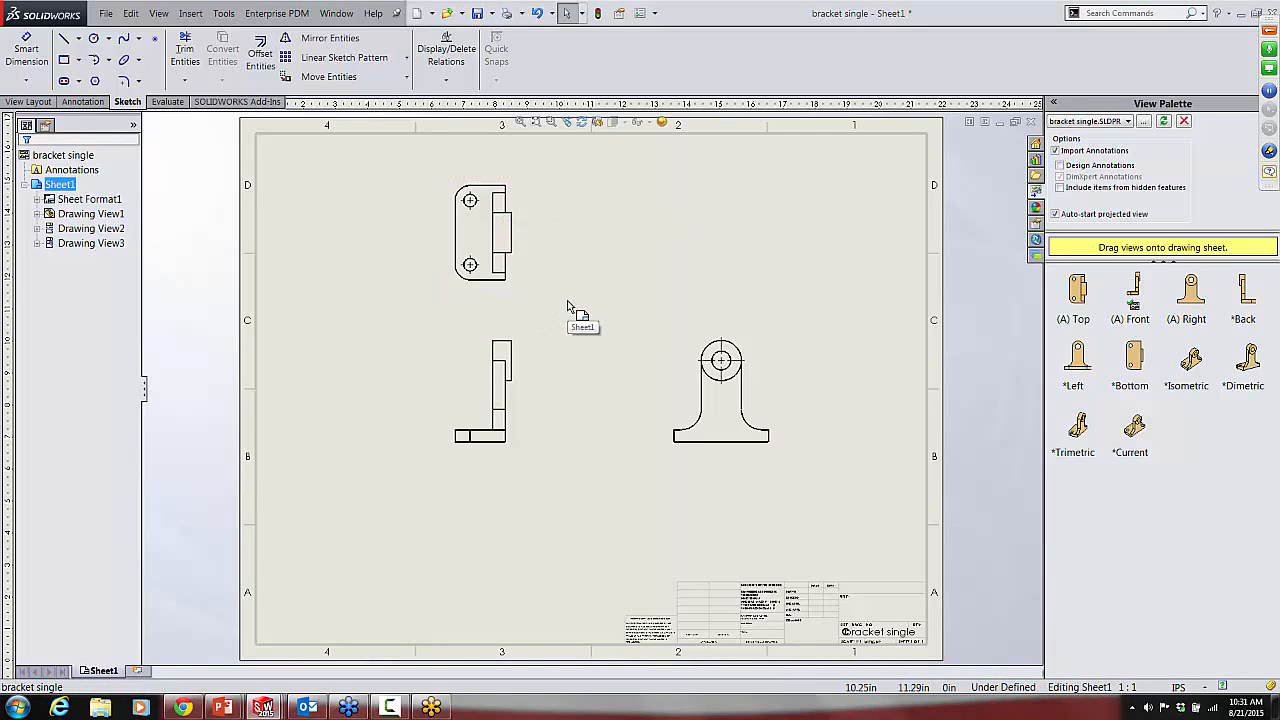
# Step: Start dimensioning in DimXpert mode and set the lower-right corner vertex of the top view as the datum
pyautogui.scroll(-2, 558, 275)
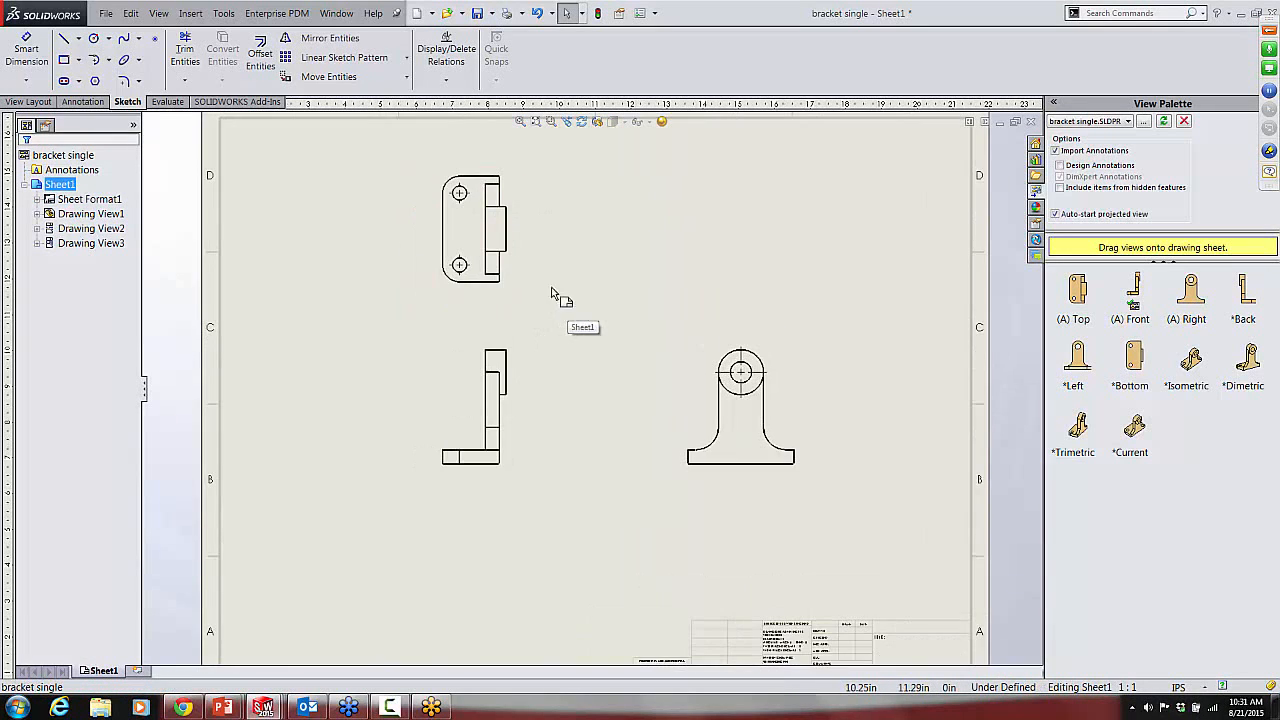
pyautogui.click(25, 50)
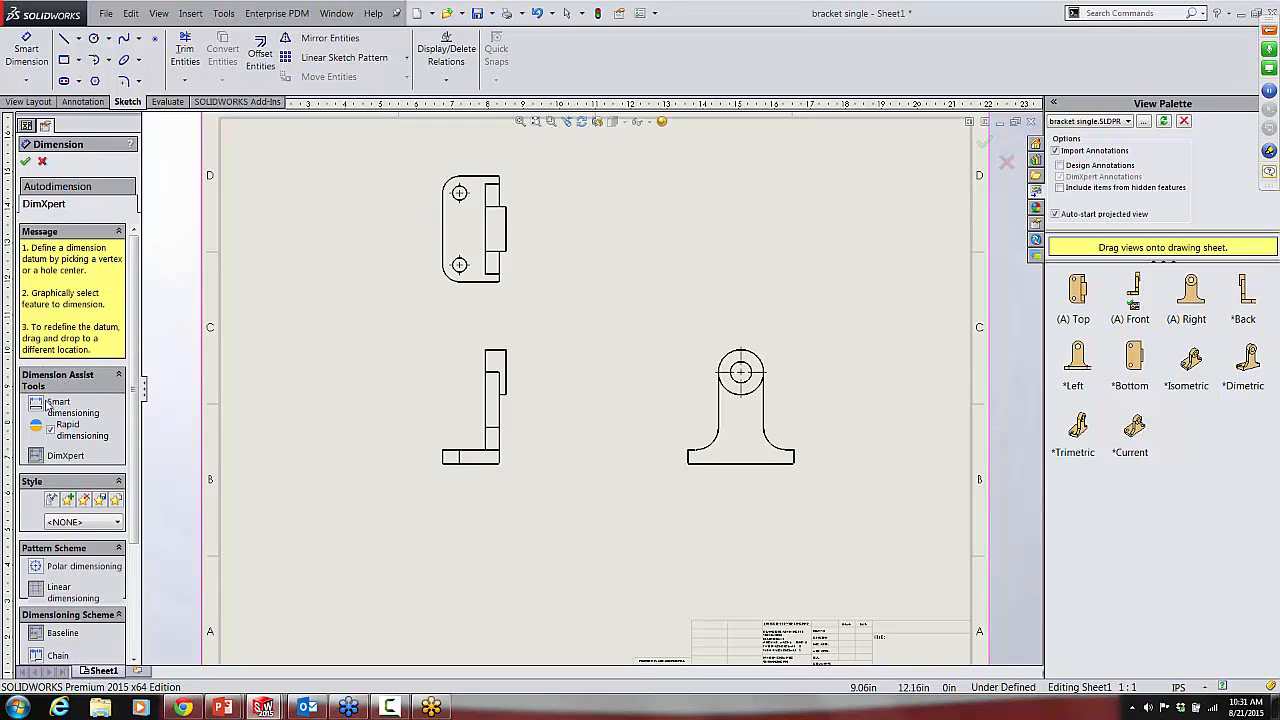
pyautogui.click(37, 407)
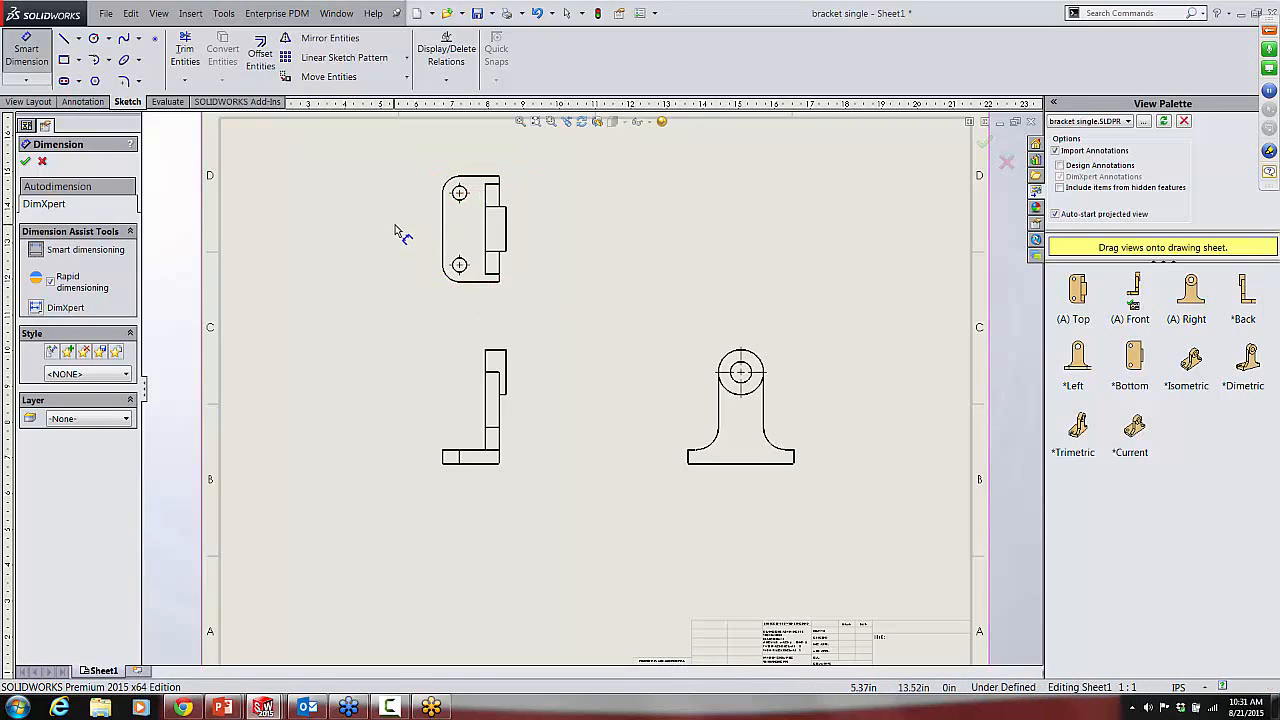
pyautogui.click(37, 308)
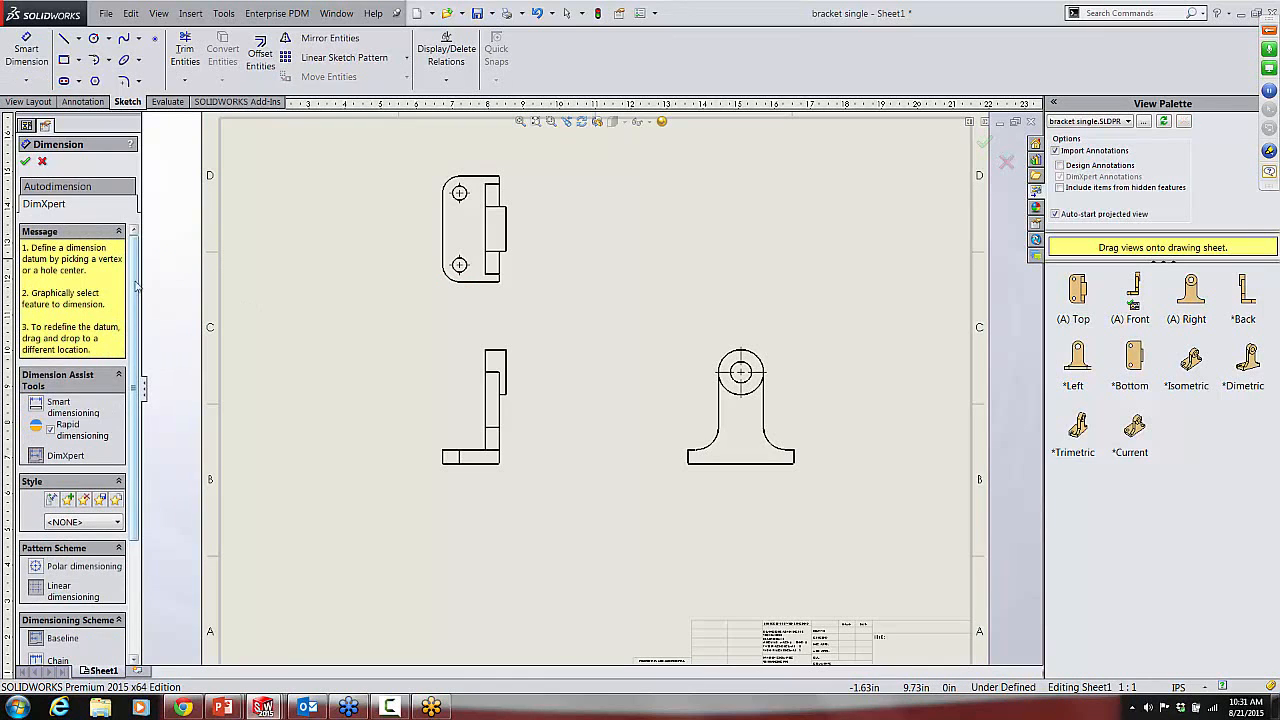
pyautogui.scroll(-3, 140, 432)
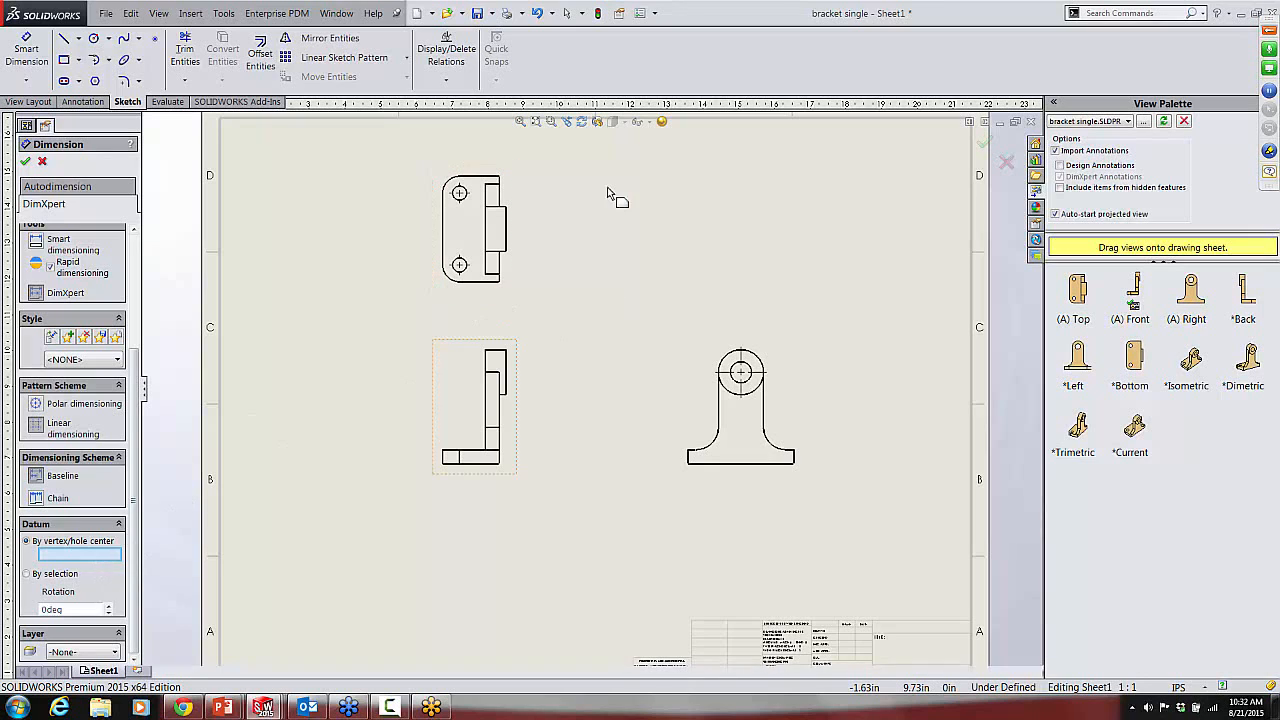
pyautogui.click(500, 283)
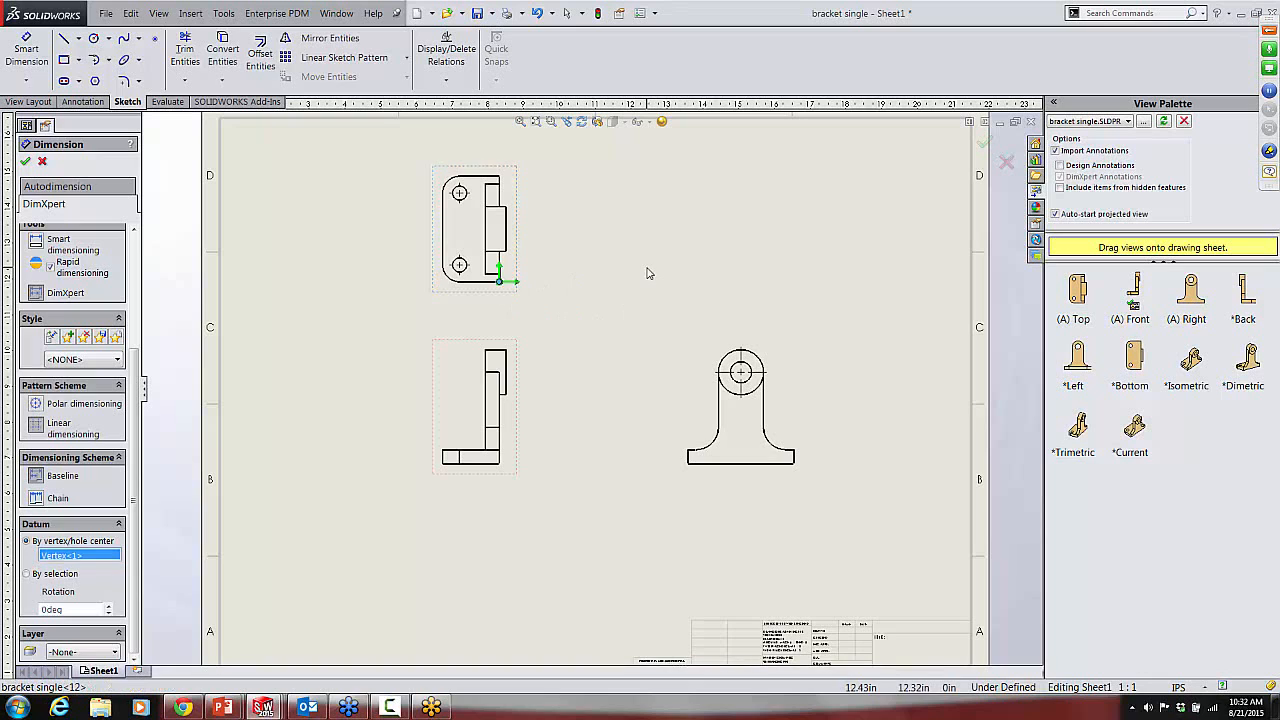
# Step: Dimension the two-hole pattern in the top view with DimXpert by selecting the lower hole, accepting the non-parametric callout
pyautogui.scroll(-3, 445, 225)
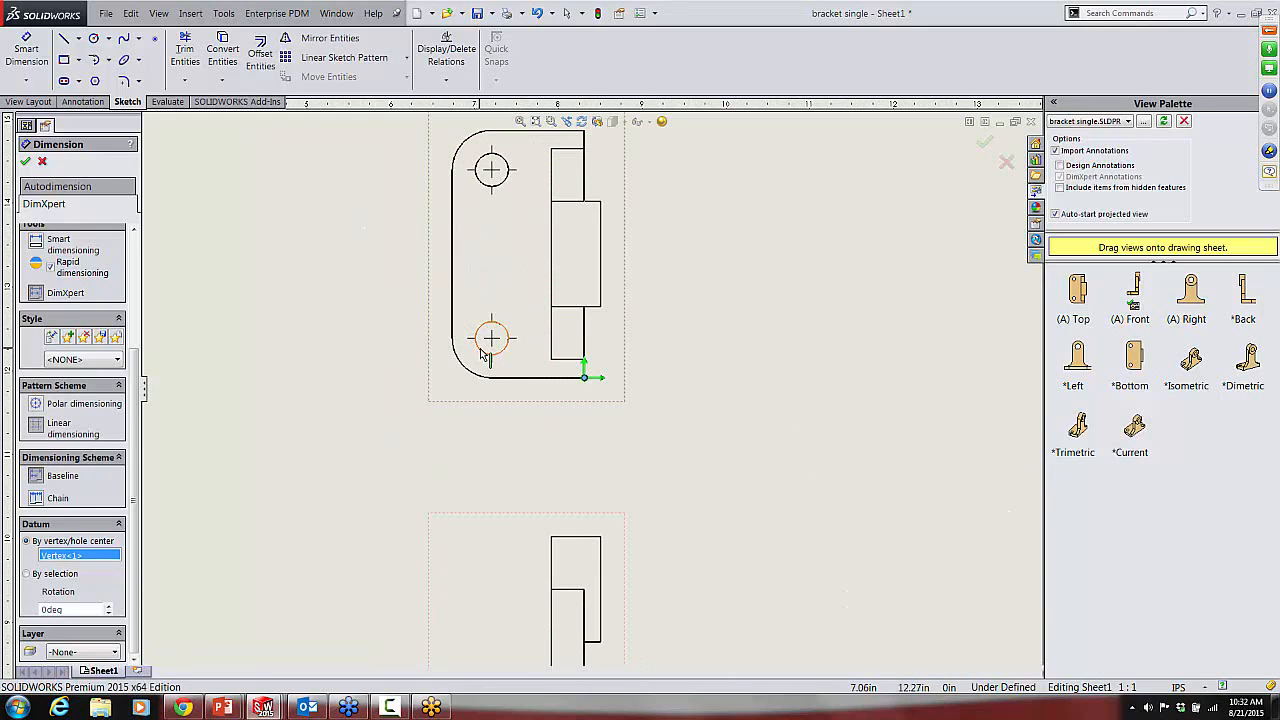
pyautogui.click(480, 352)
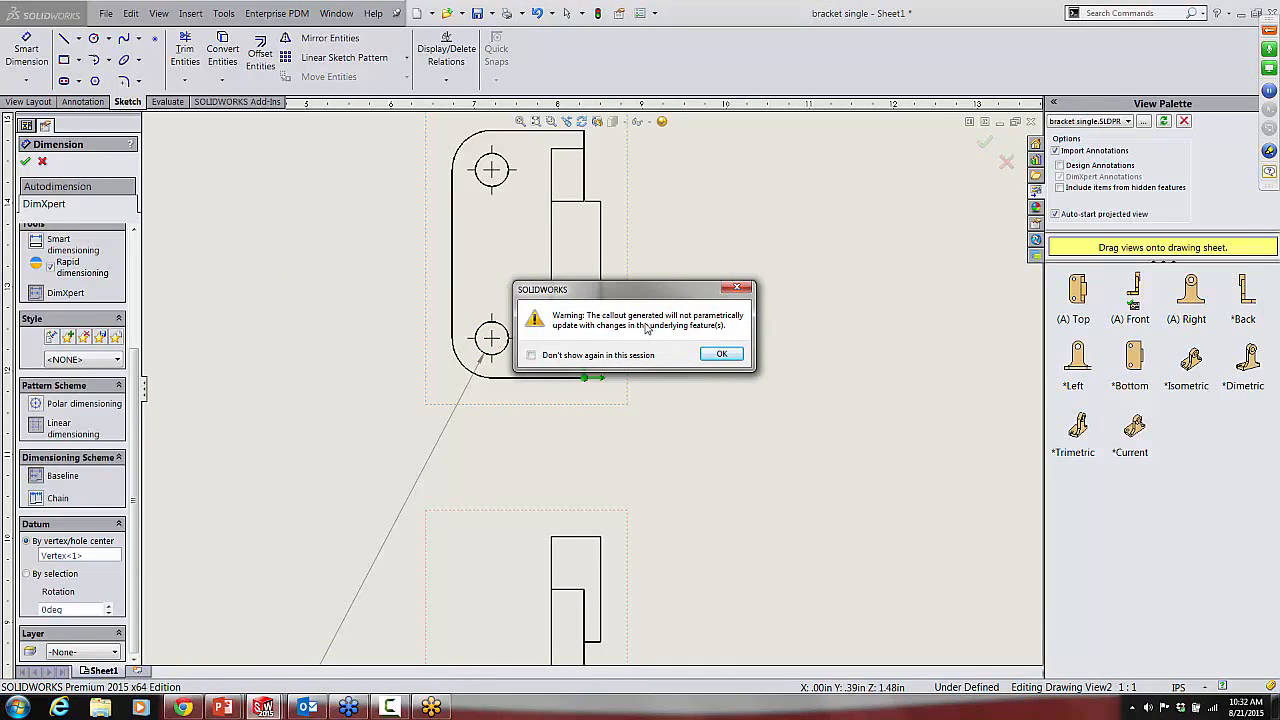
pyautogui.click(722, 356)
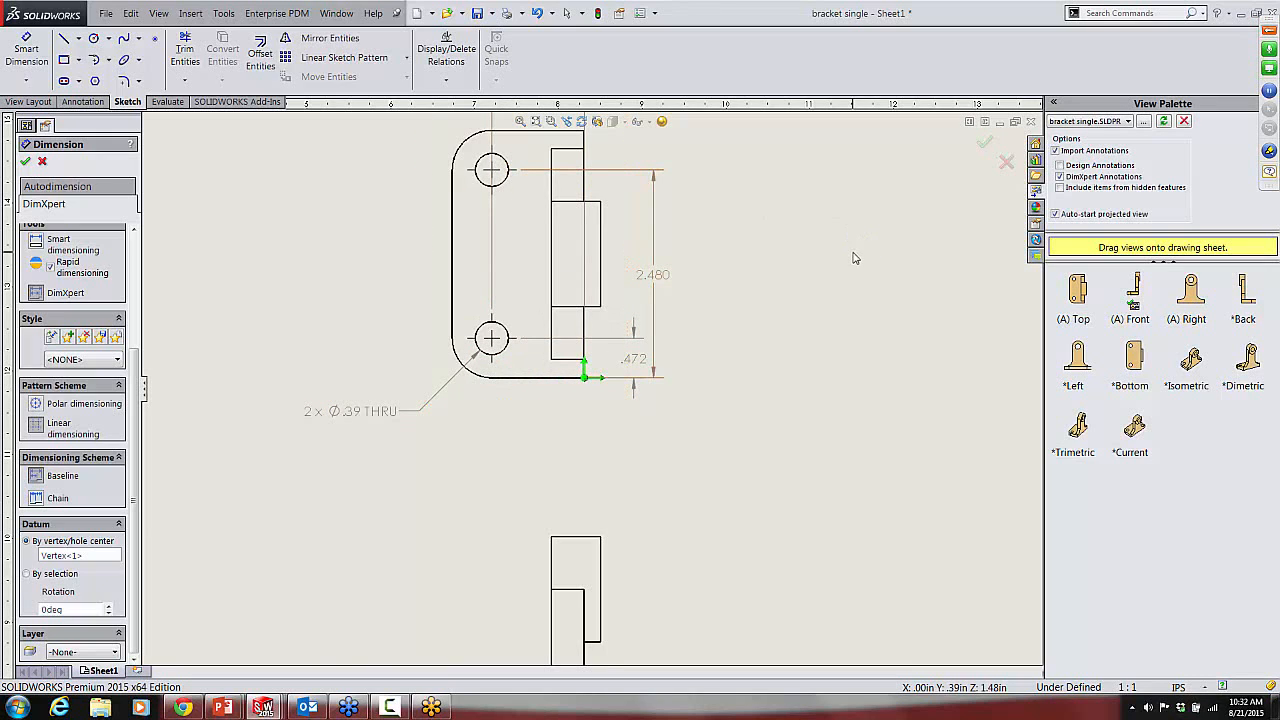
pyautogui.press('z')
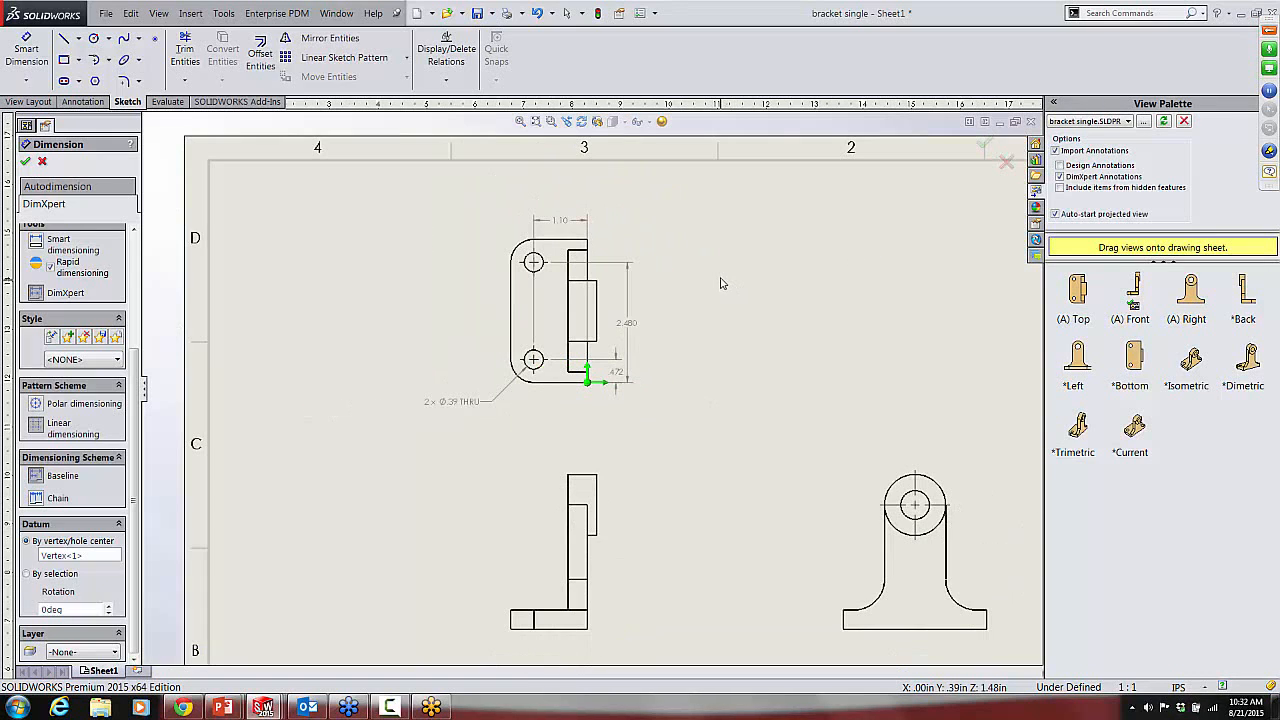
# Step: Add DimXpert dimensions for the top view's upper-left corner radius and the outer vertical edge of the boss, and finish the command
pyautogui.scroll(-3, 490, 265)
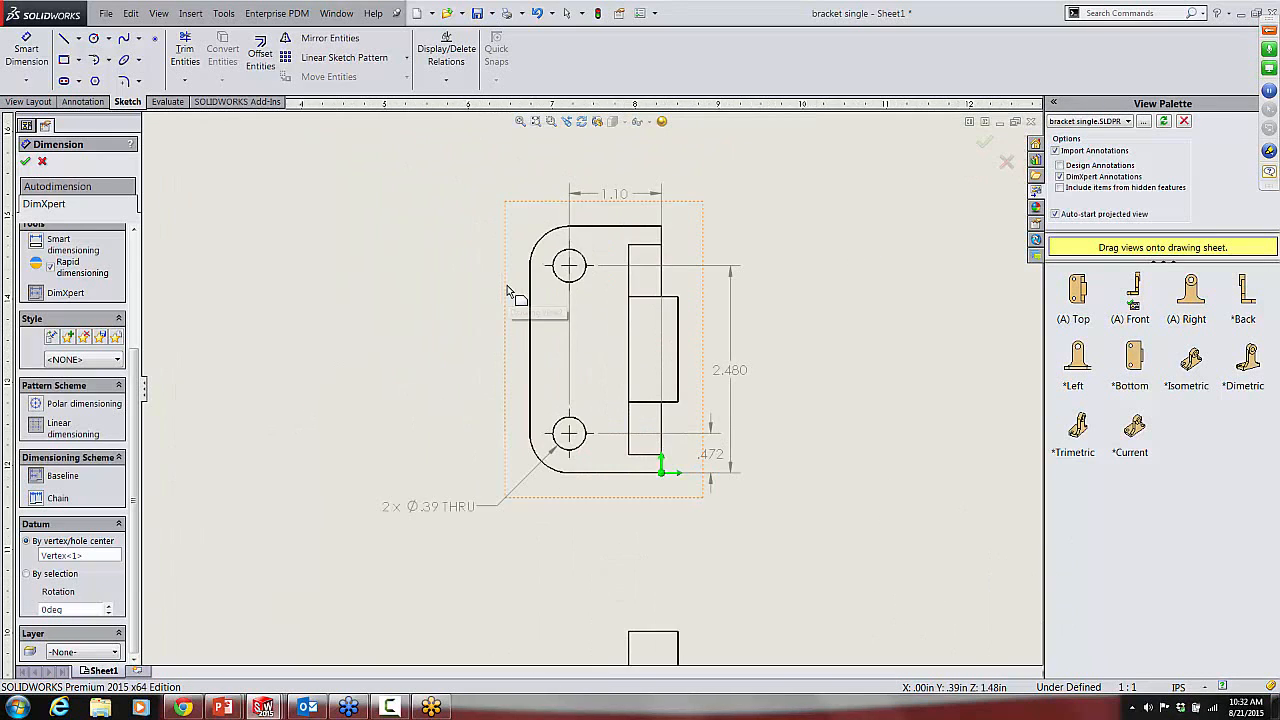
pyautogui.click(544, 236)
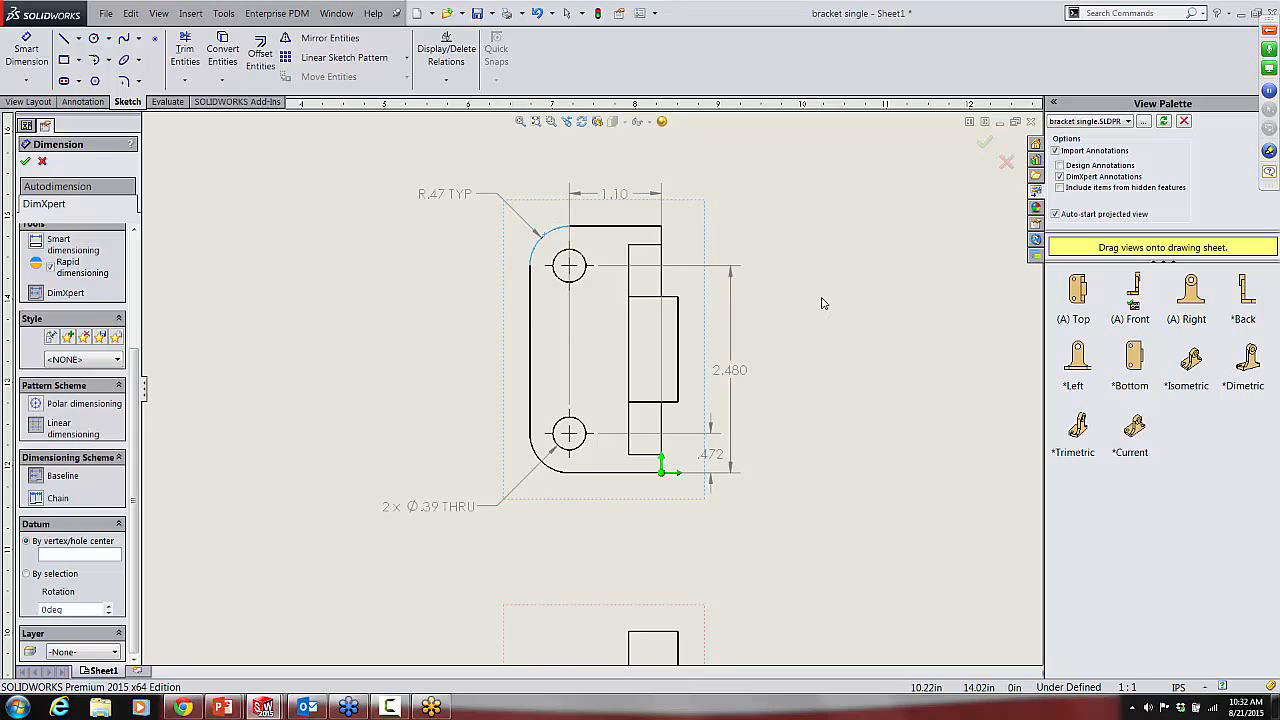
pyautogui.click(680, 342)
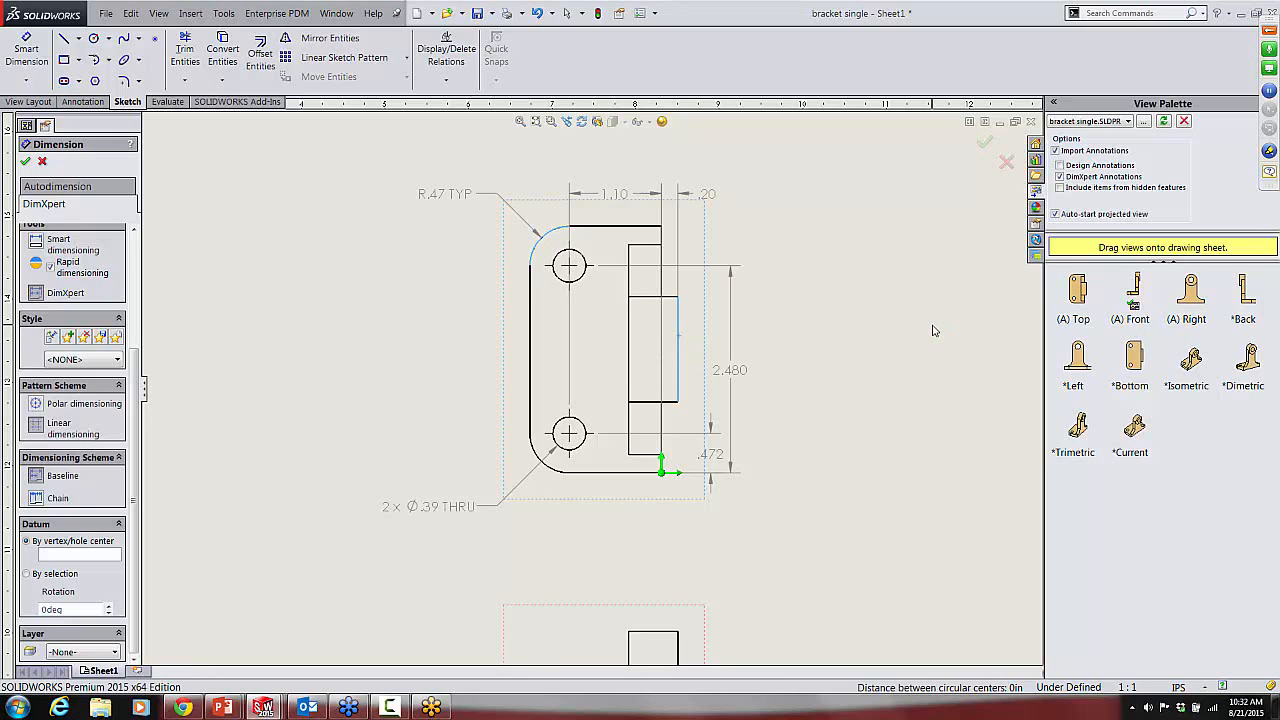
pyautogui.scroll(3, 890, 420)
pyautogui.scroll(2, 845, 447)
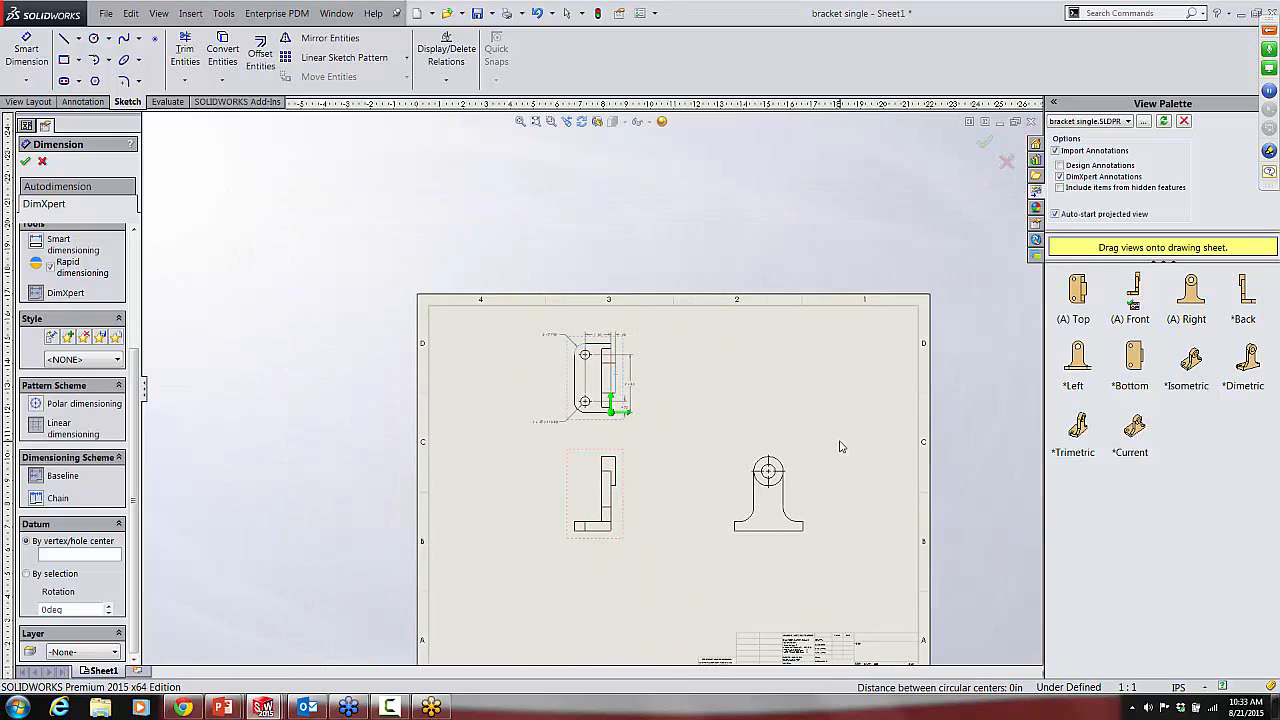
pyautogui.click(985, 145)
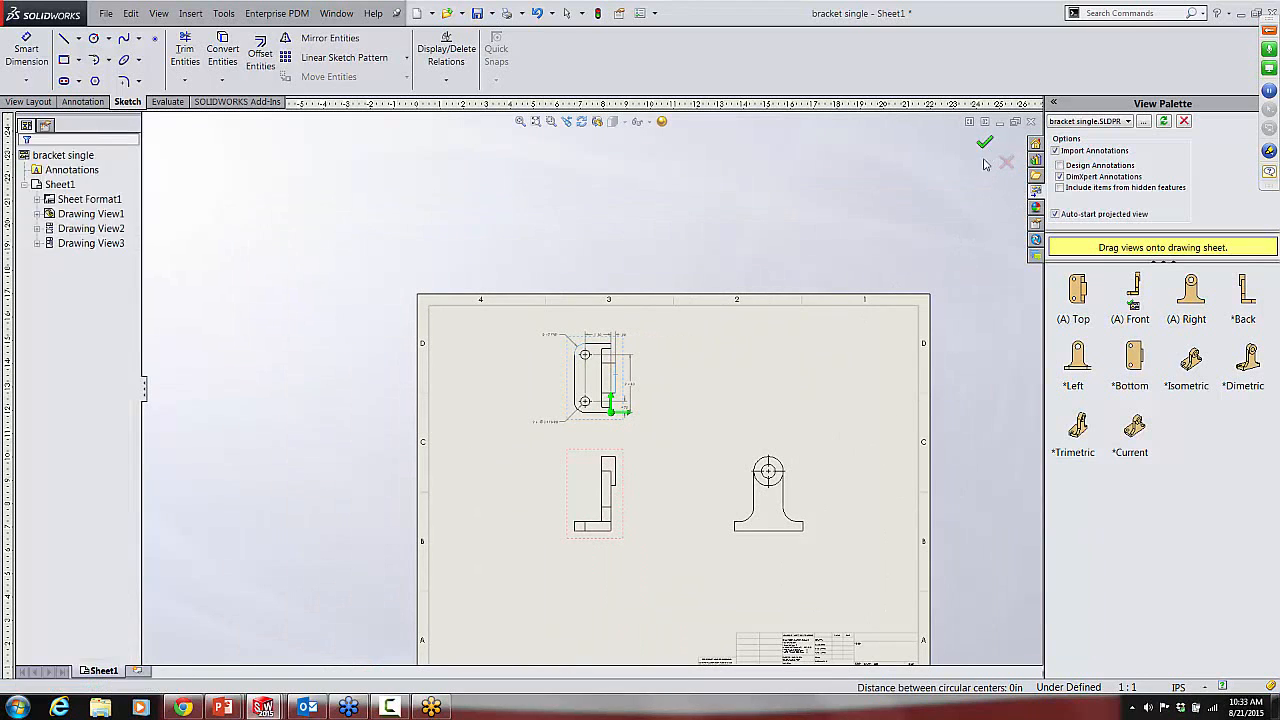
# Step: Restart dimensioning in DimXpert mode and set the lower-right corner vertex of the front view's base as the datum
pyautogui.rightClick(728, 362)
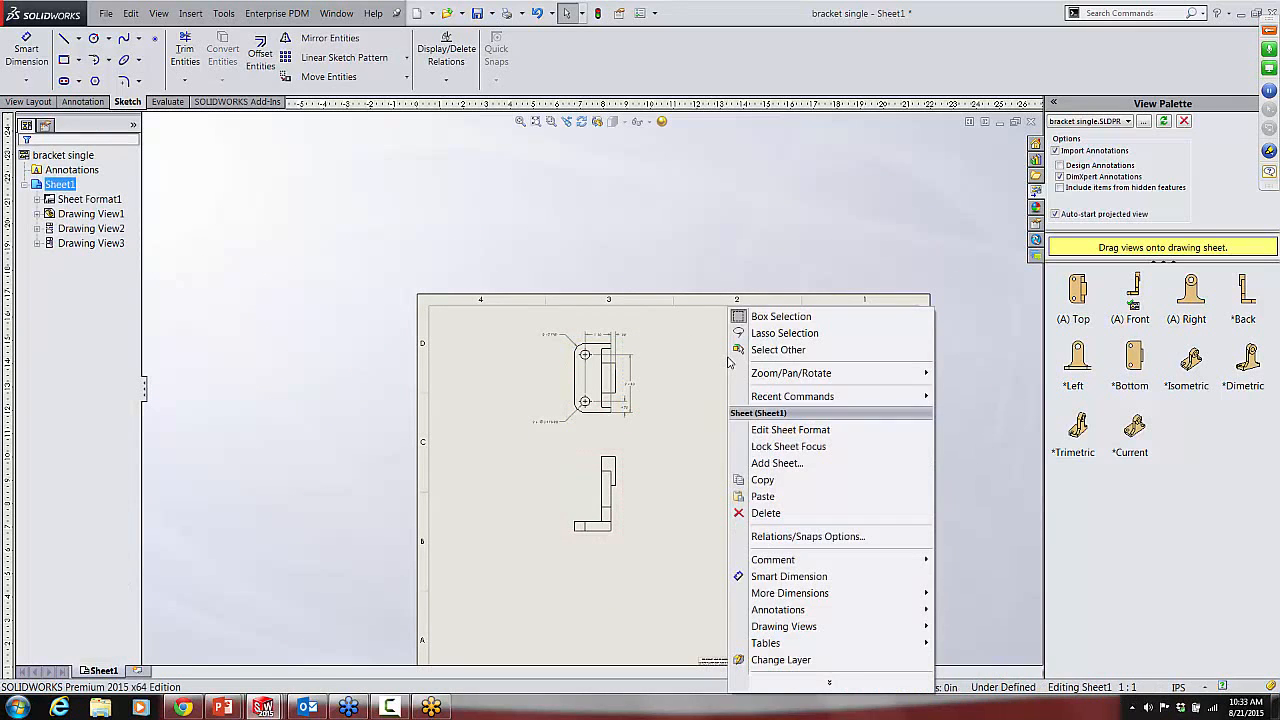
pyautogui.moveTo(795, 400)
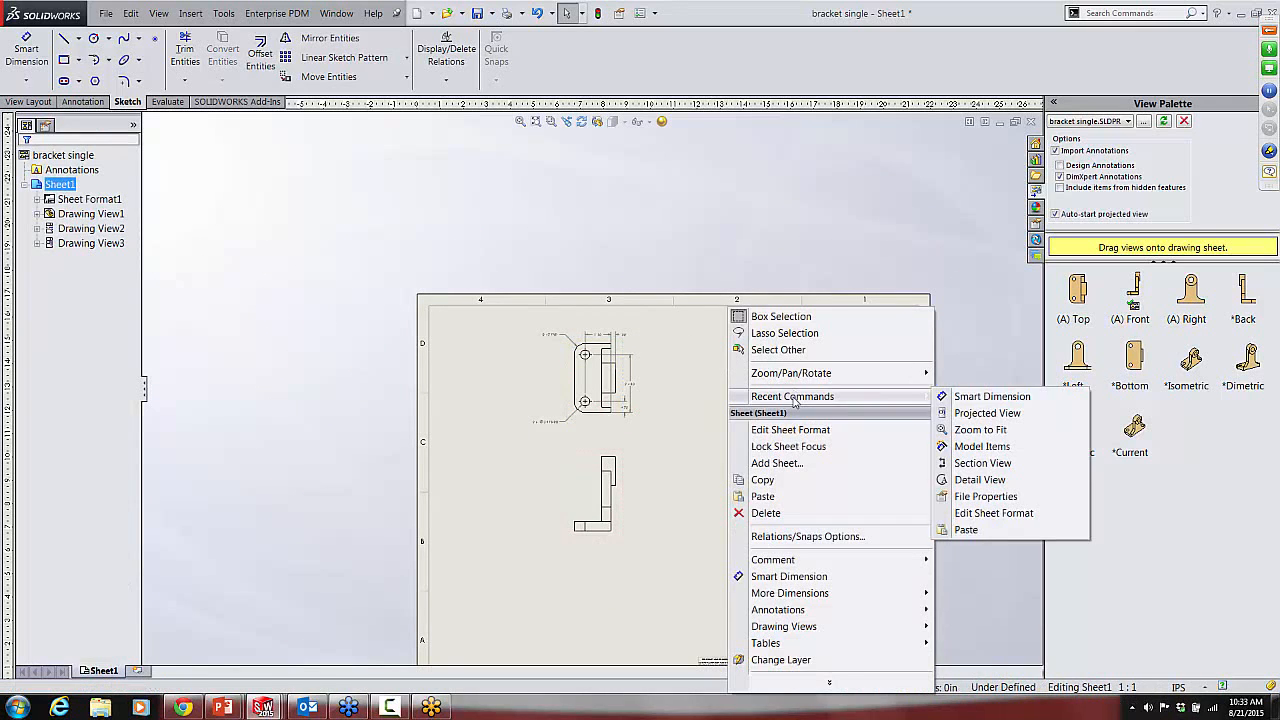
pyautogui.click(985, 396)
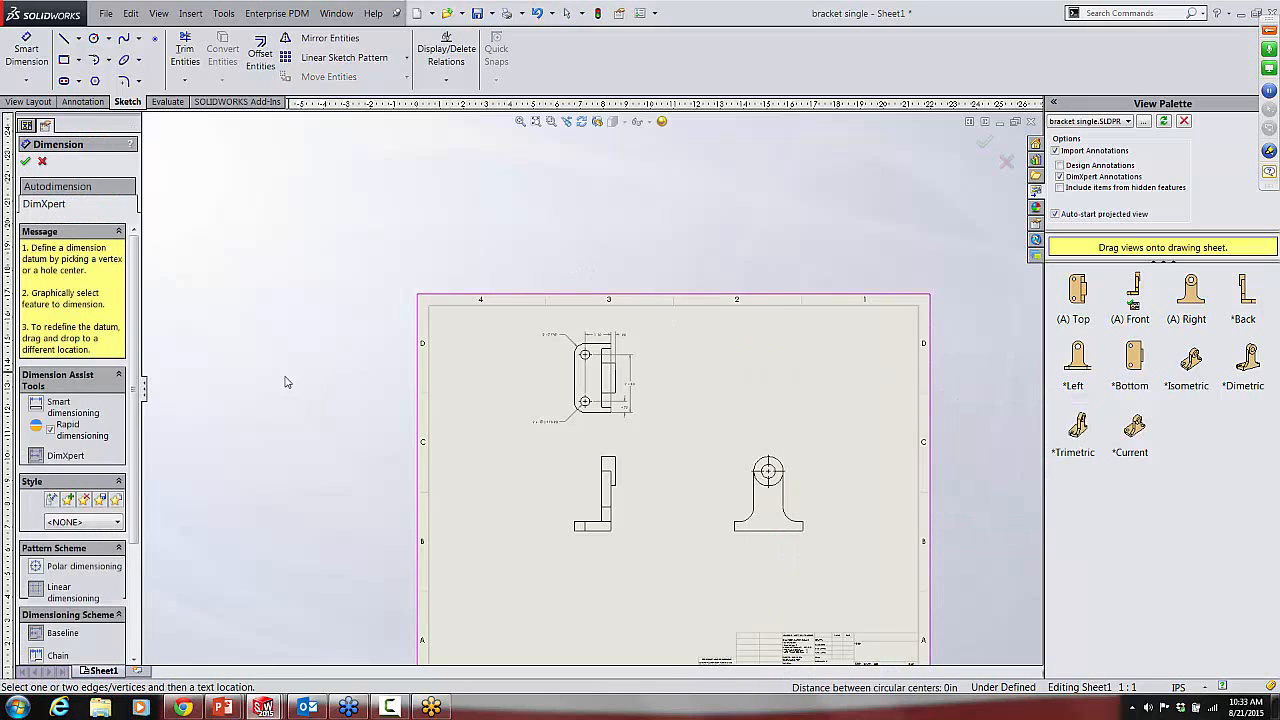
pyautogui.scroll(-3, 152, 394)
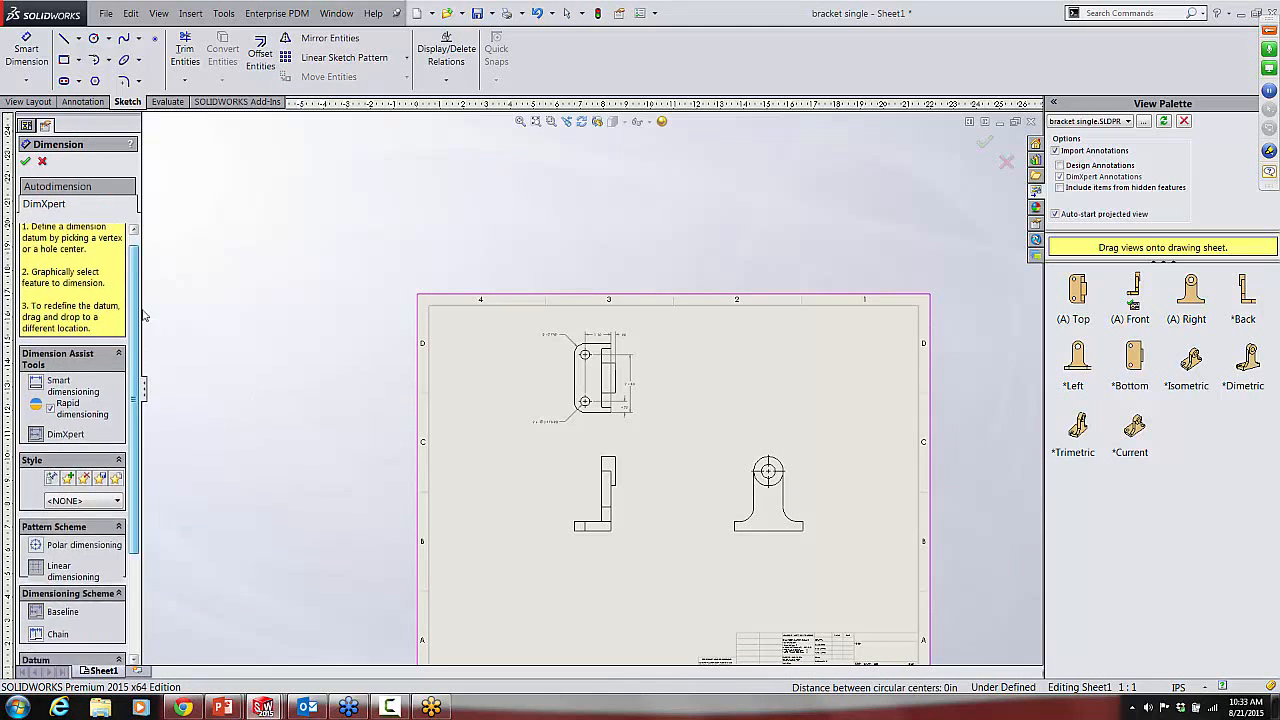
pyautogui.scroll(-5, 632, 531)
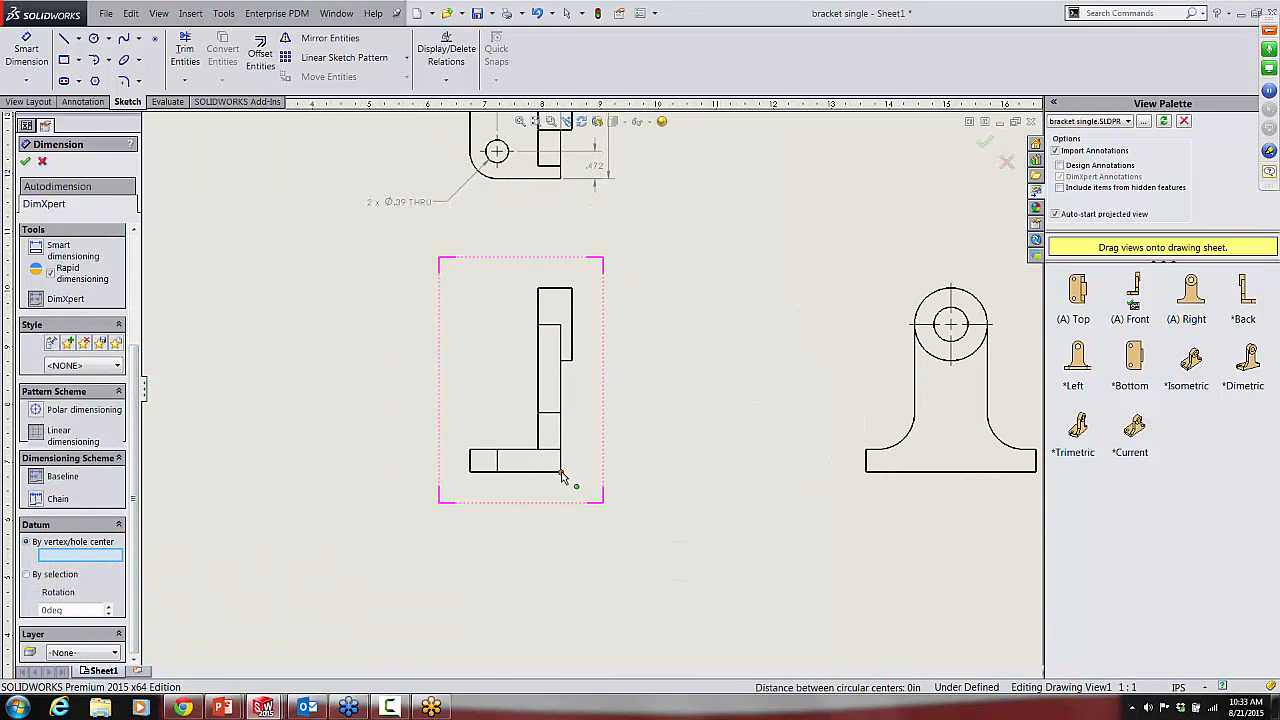
pyautogui.click(561, 471)
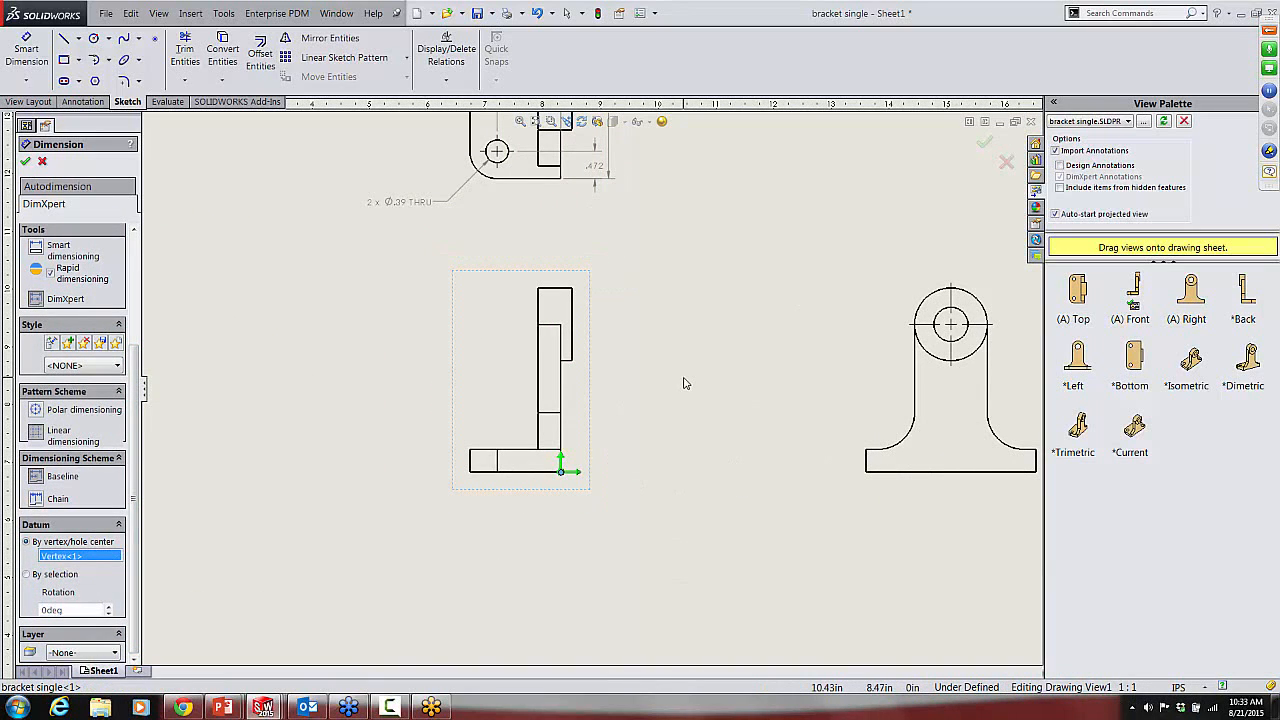
# Step: Dimension the boss's outer edge, the upright's left edge and the base's left edge in the front view, and finish the command
pyautogui.click(573, 347)
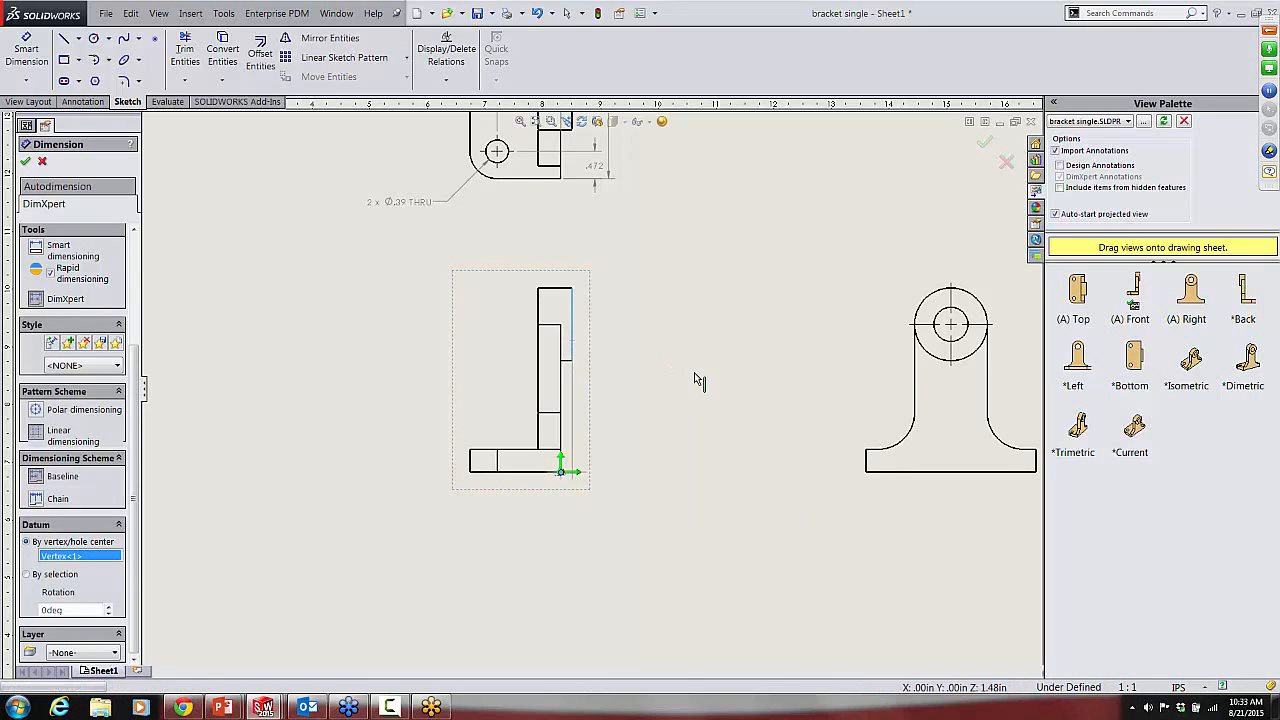
pyautogui.click(537, 432)
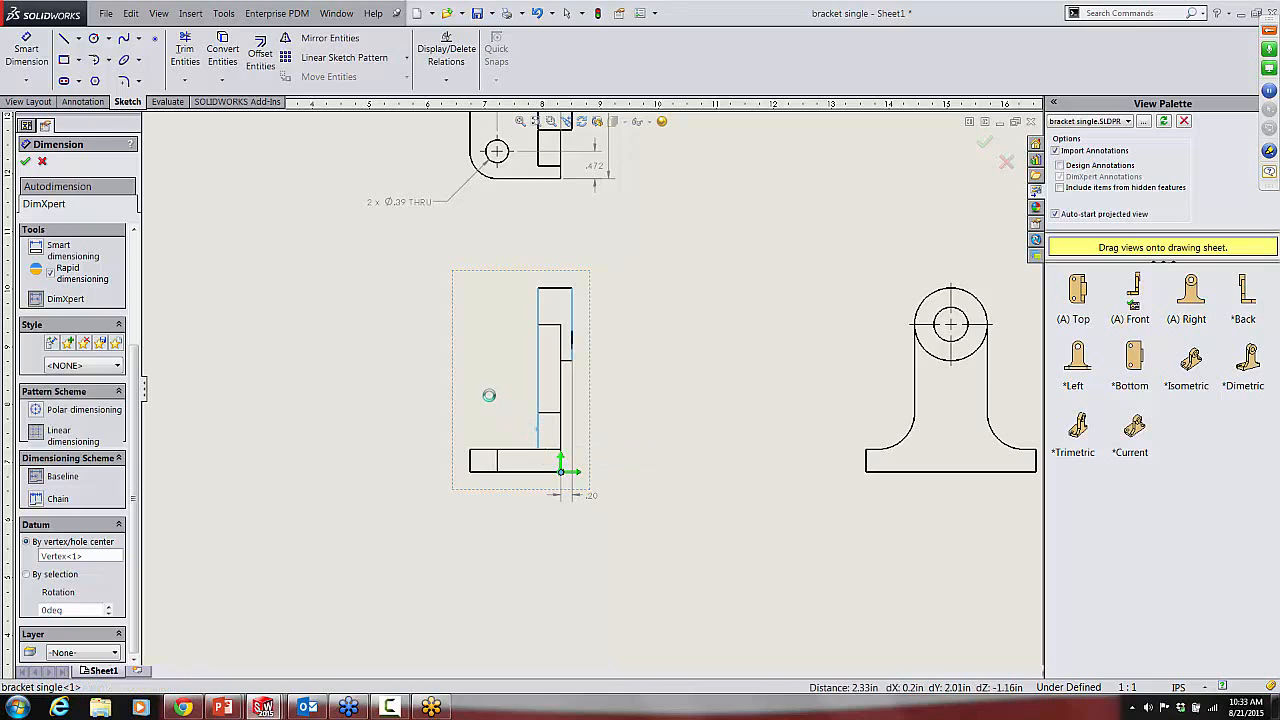
pyautogui.click(471, 465)
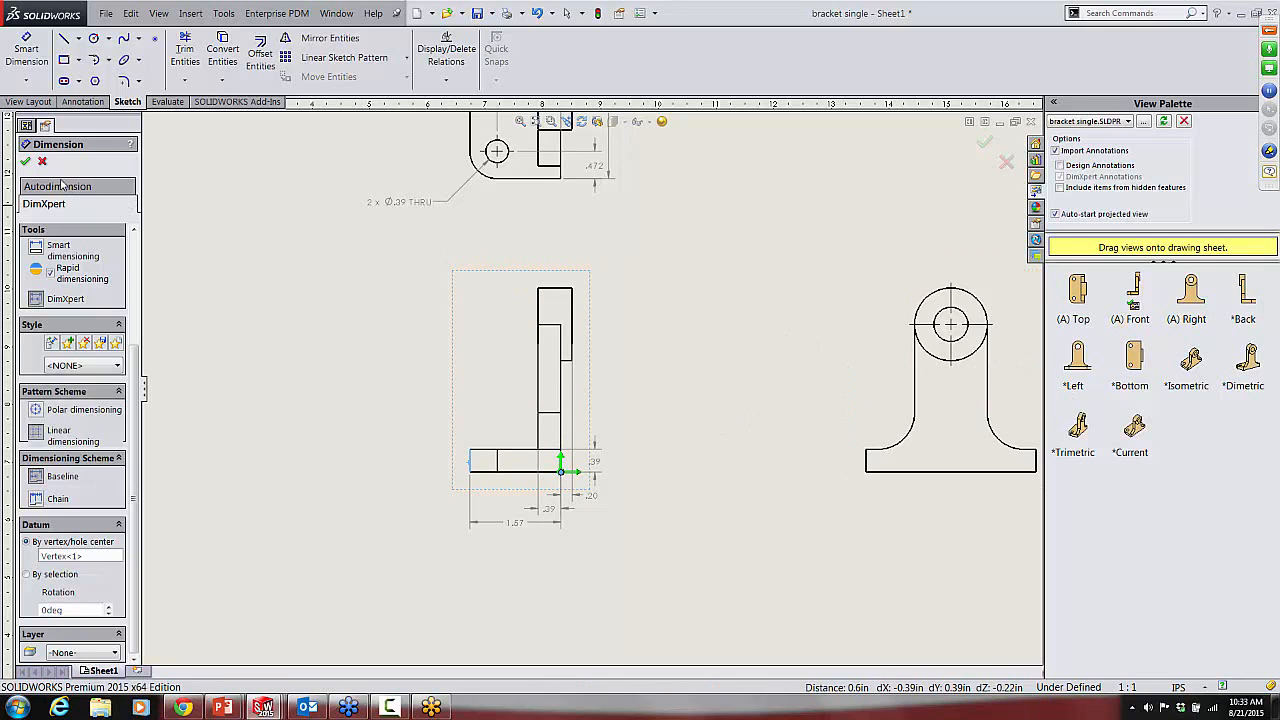
pyautogui.click(25, 161)
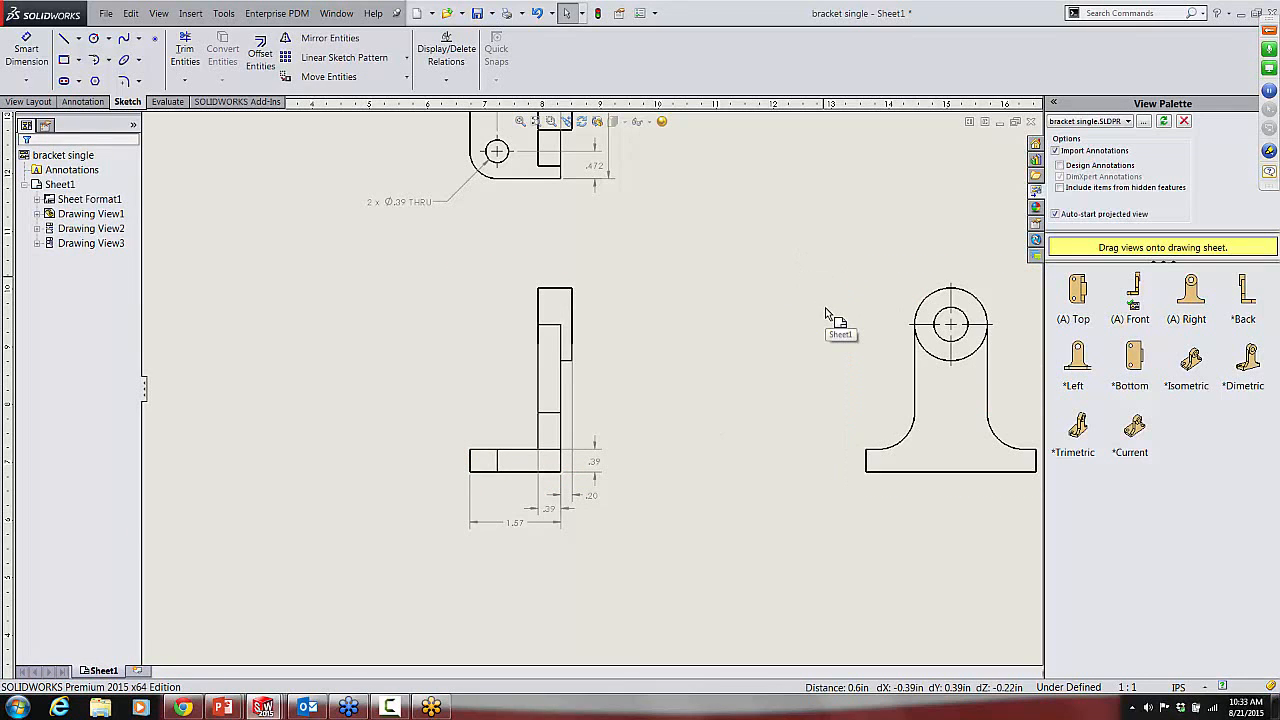
# Step: Restart DimXpert dimensioning and set the lower-left corner vertex of the side view's base as the datum
pyautogui.press('Return')
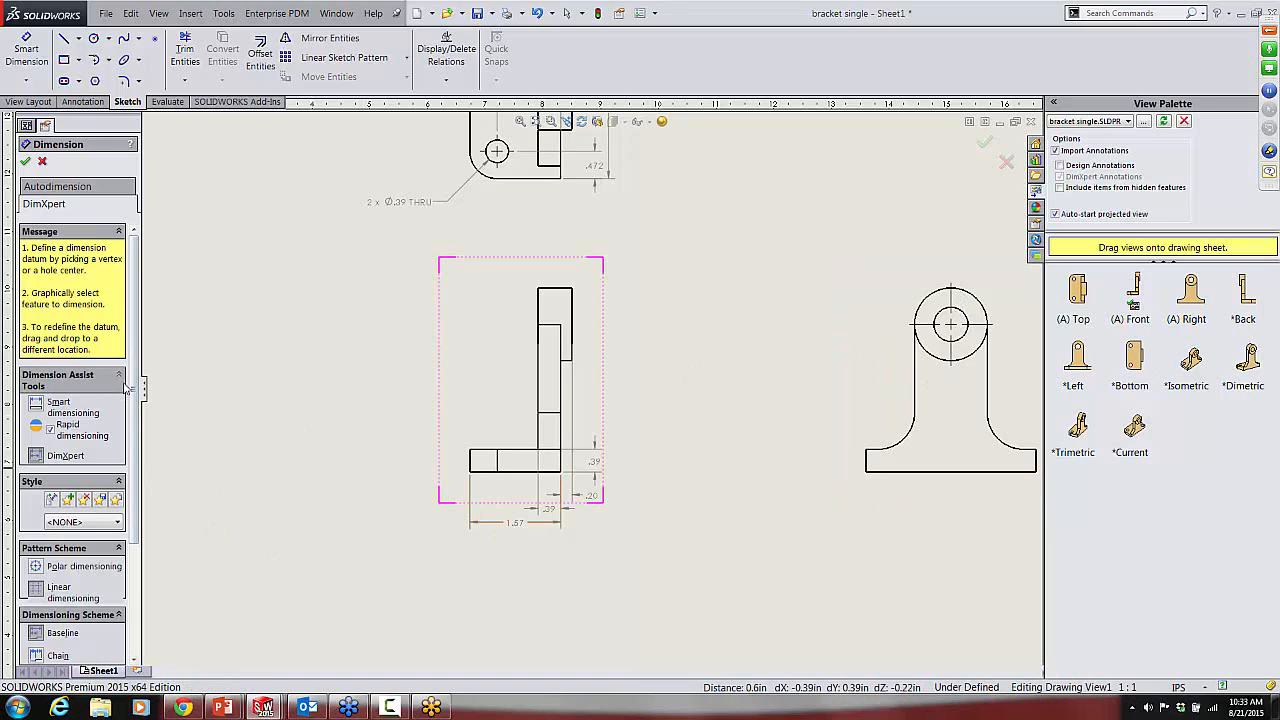
pyautogui.moveTo(135, 376); pyautogui.dragTo(131, 560)
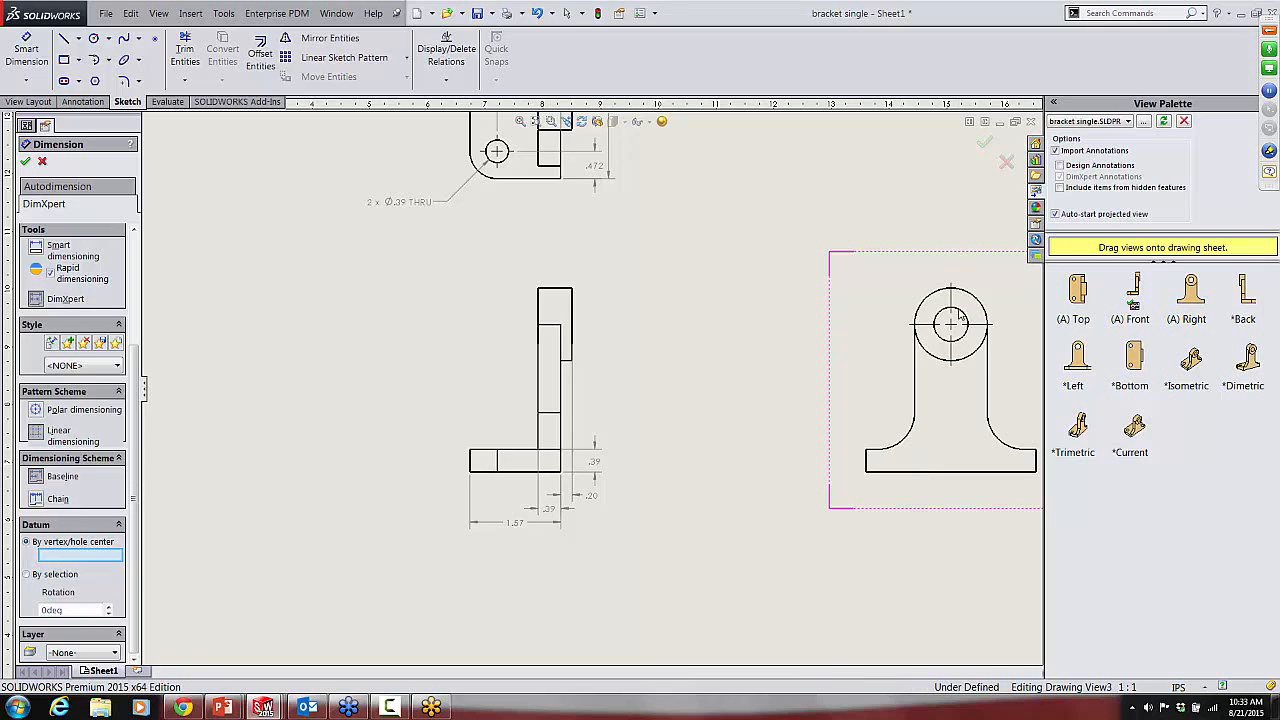
pyautogui.click(869, 475)
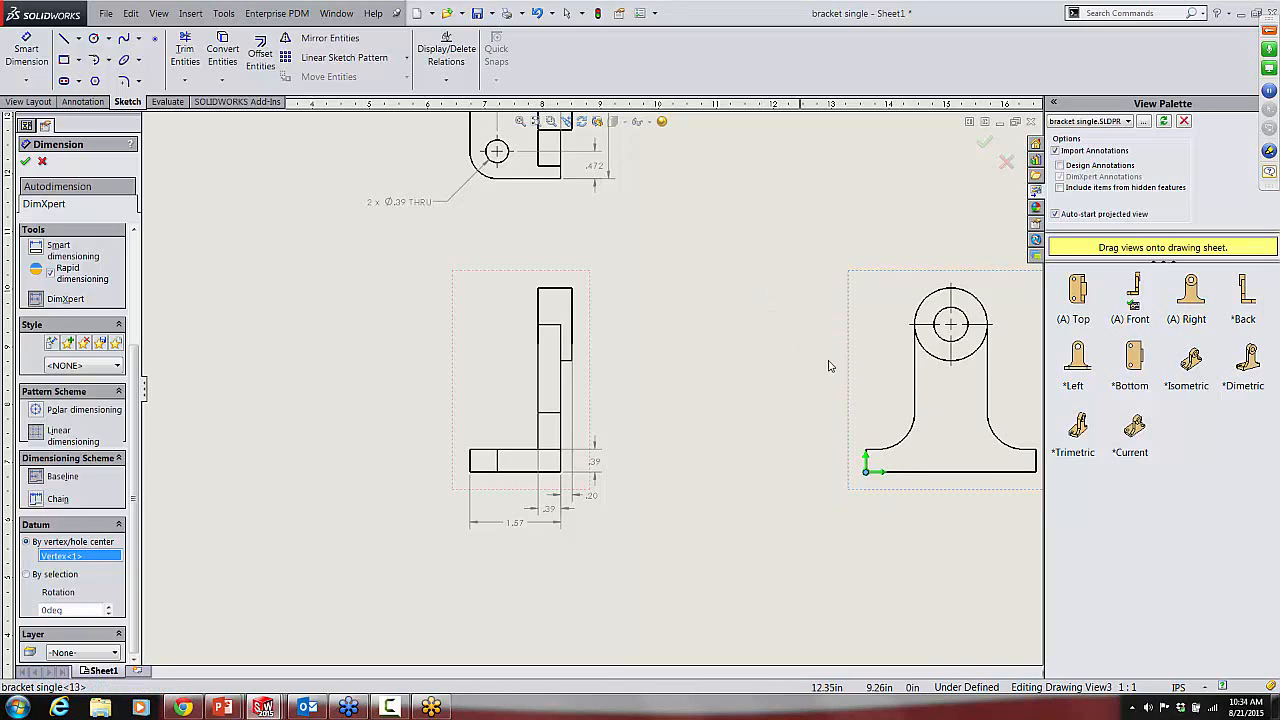
# Step: Add DimXpert dimensions for the base's right edge and the boss's outer circle in the side view
pyautogui.scroll(3, 930, 440)
pyautogui.scroll(-3, 922, 444)
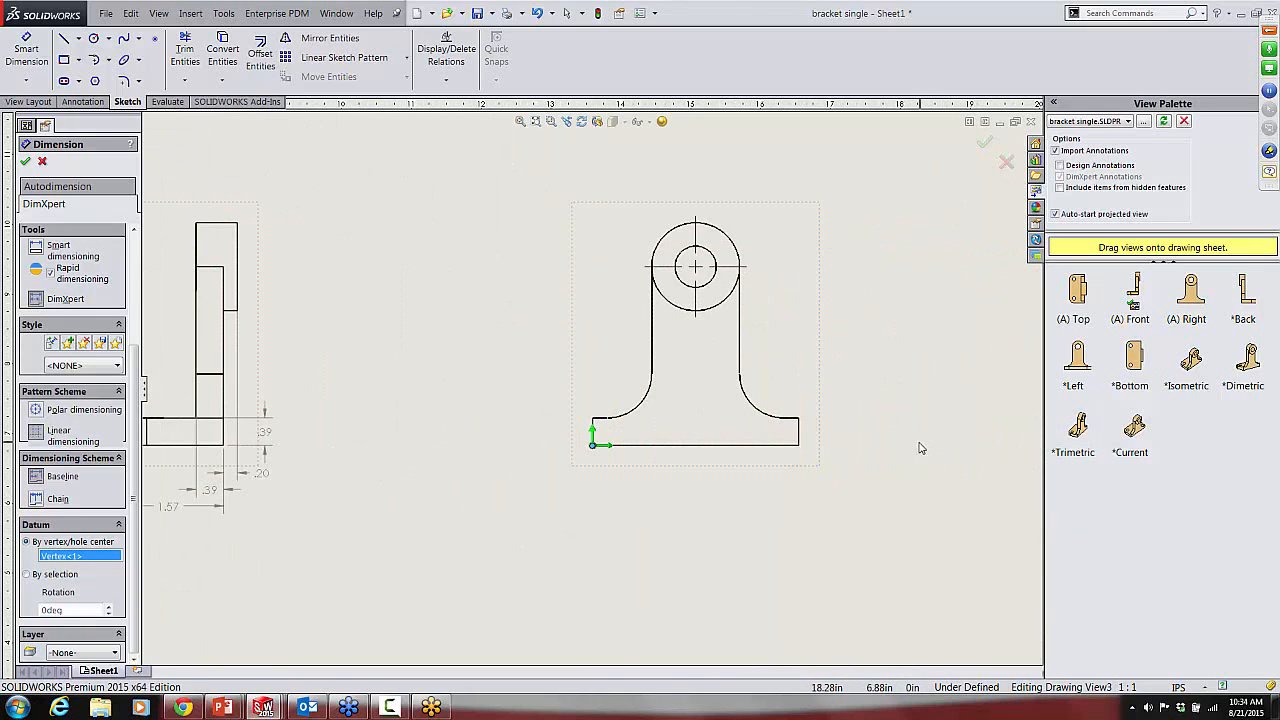
pyautogui.click(800, 440)
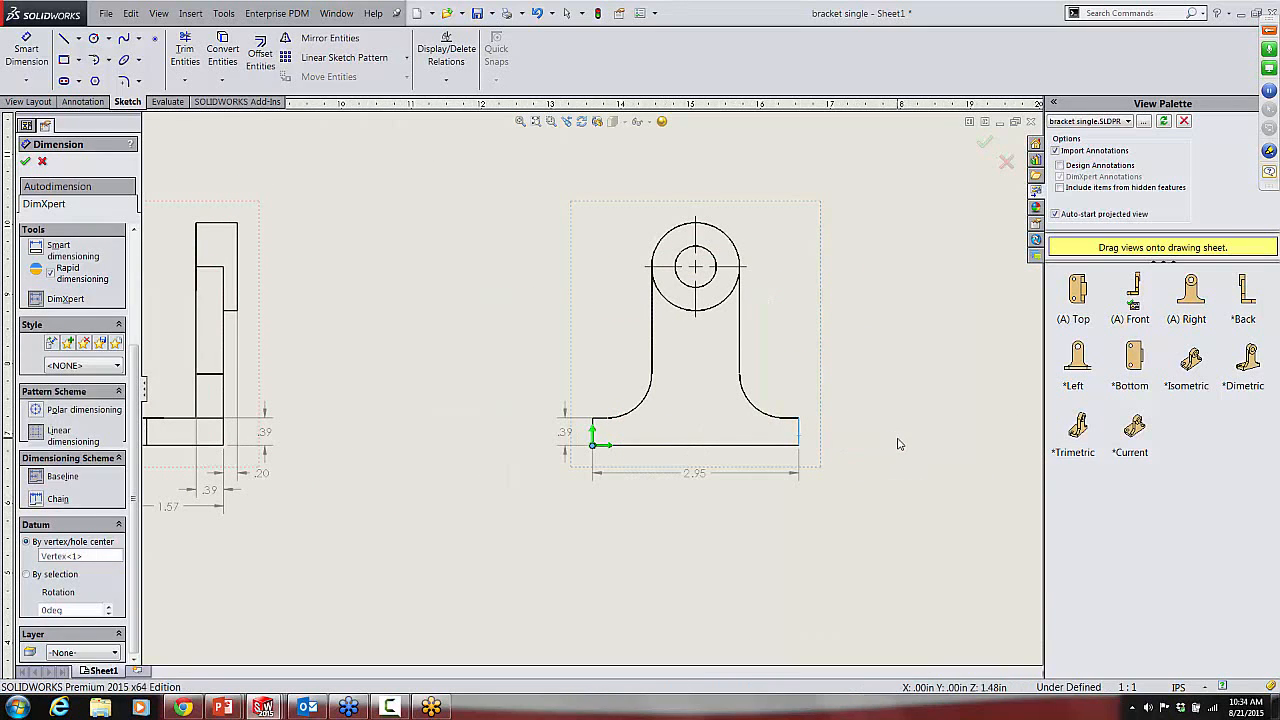
pyautogui.click(732, 238)
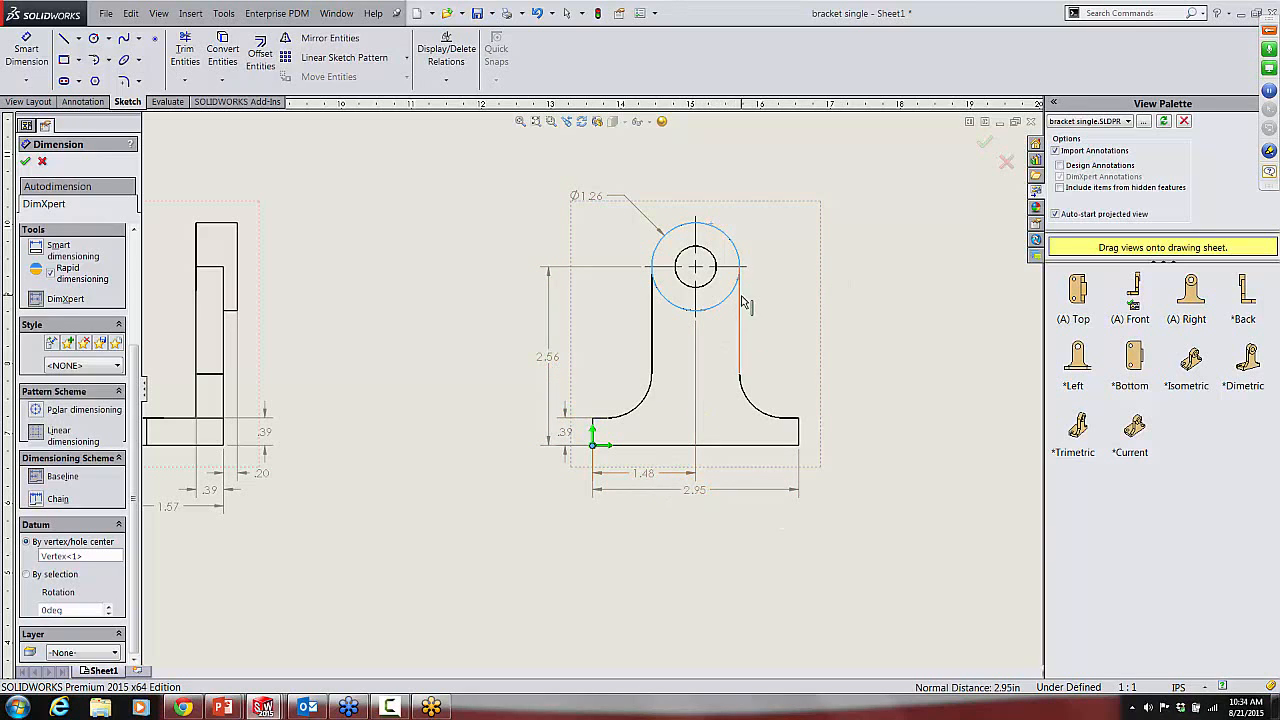
# Step: Dimension the boss's through hole with DimXpert and move its callout to the upper right of the boss
pyautogui.click(727, 263)
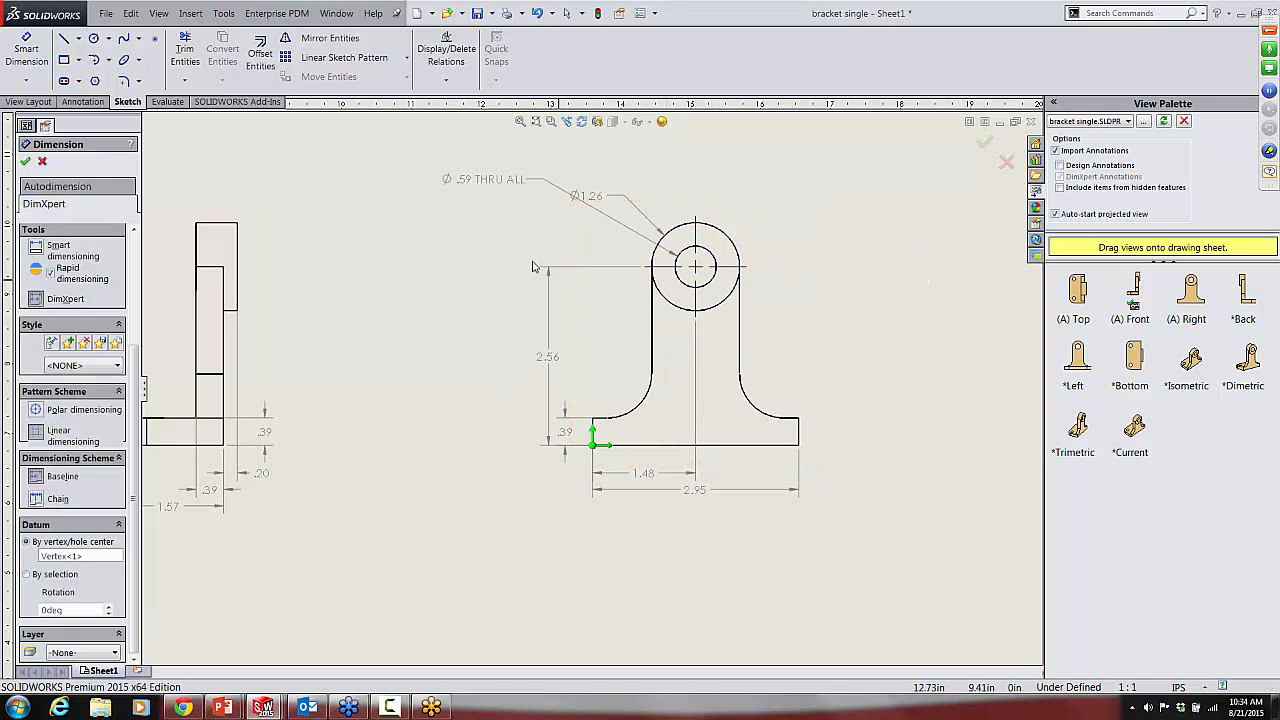
pyautogui.click(500, 191)
pyautogui.moveTo(500, 191); pyautogui.dragTo(862, 190)
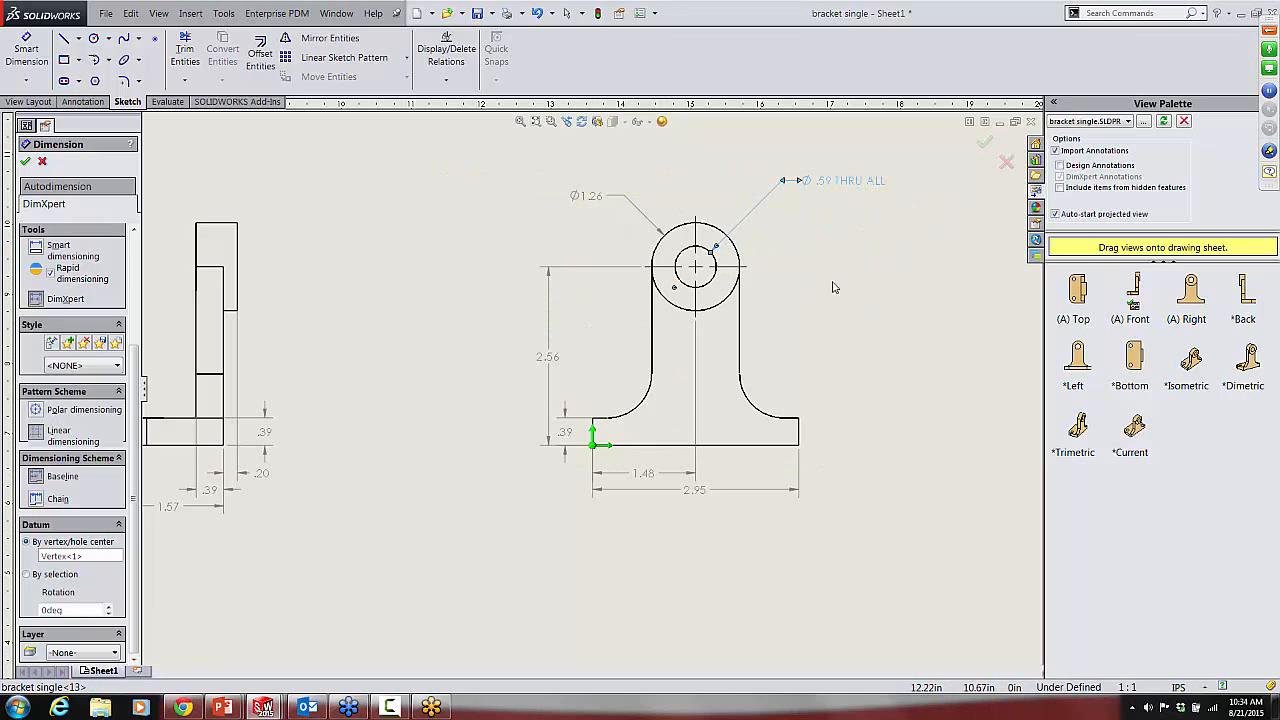
# Step: Dimension the side view's right fillet, finish the command, and reposition the radius dimension above the base, beside the fillet
pyautogui.click(755, 408)
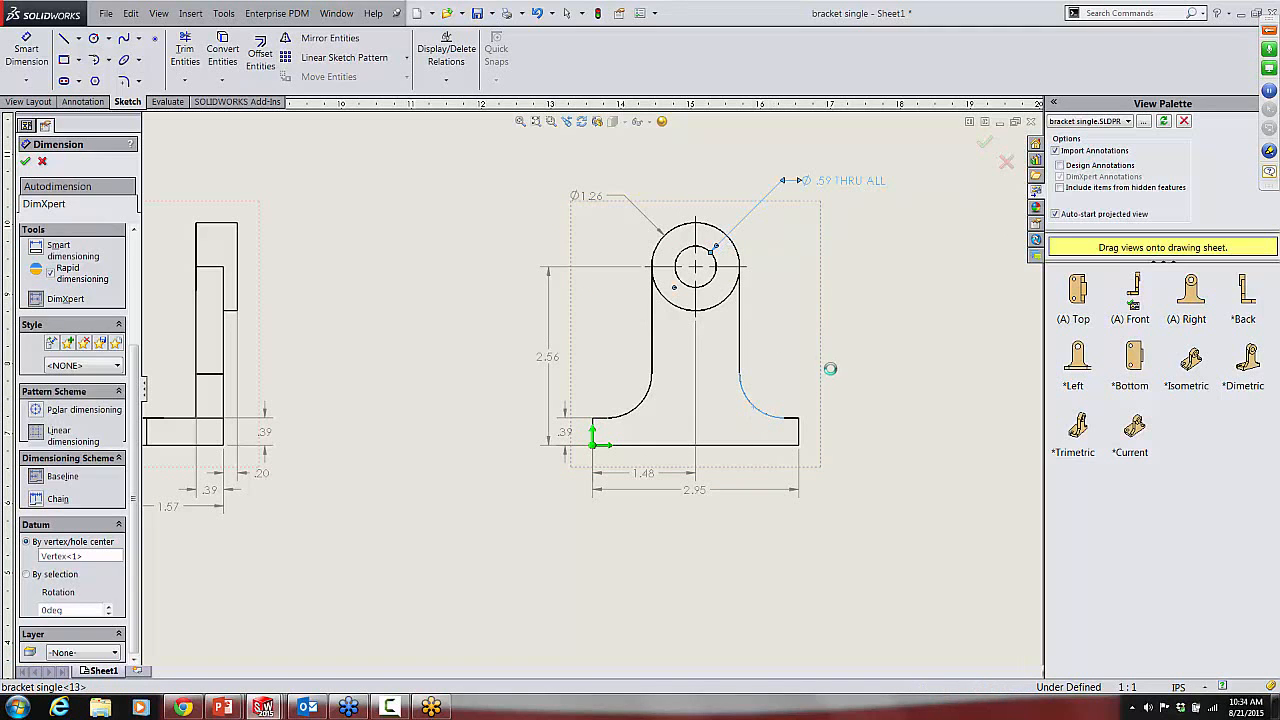
pyautogui.click(983, 146)
pyautogui.moveTo(895, 440); pyautogui.dragTo(850, 360)
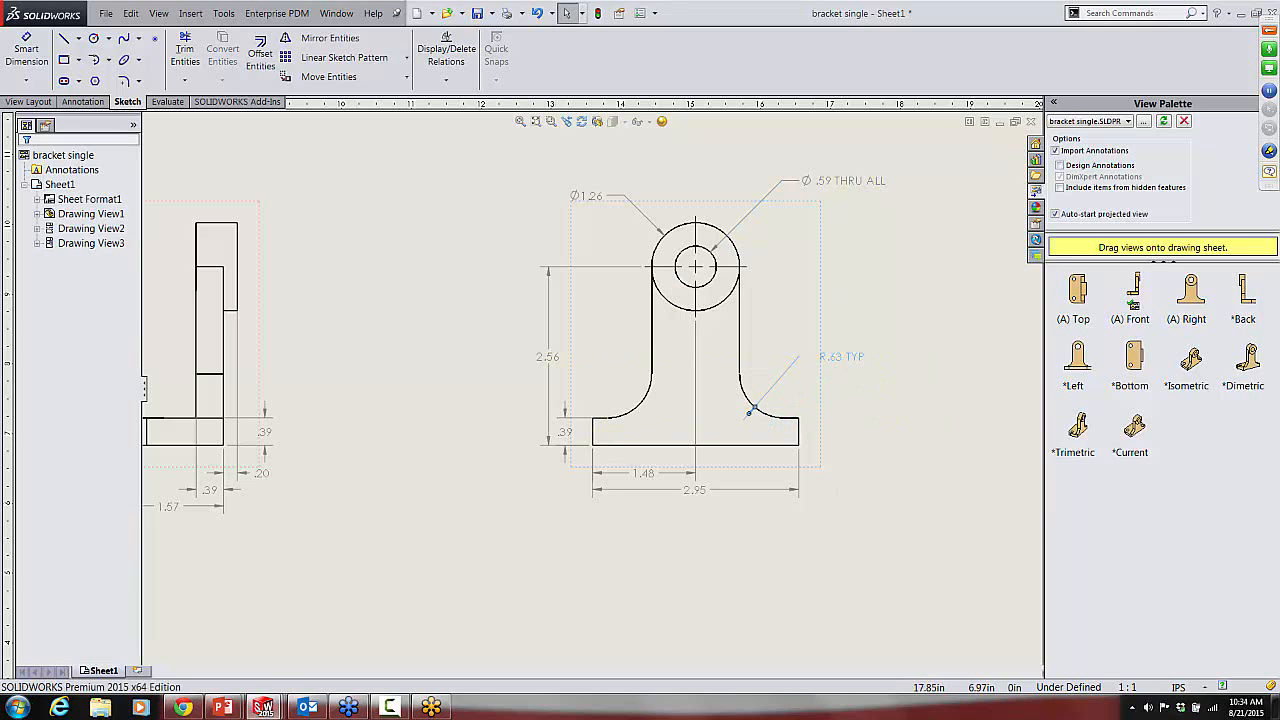
pyautogui.click(890, 463)
# Step: Close the bracket single drawing without saving the modified documents
pyautogui.scroll(4, 308, 458)
pyautogui.scroll(-4, 462, 370)
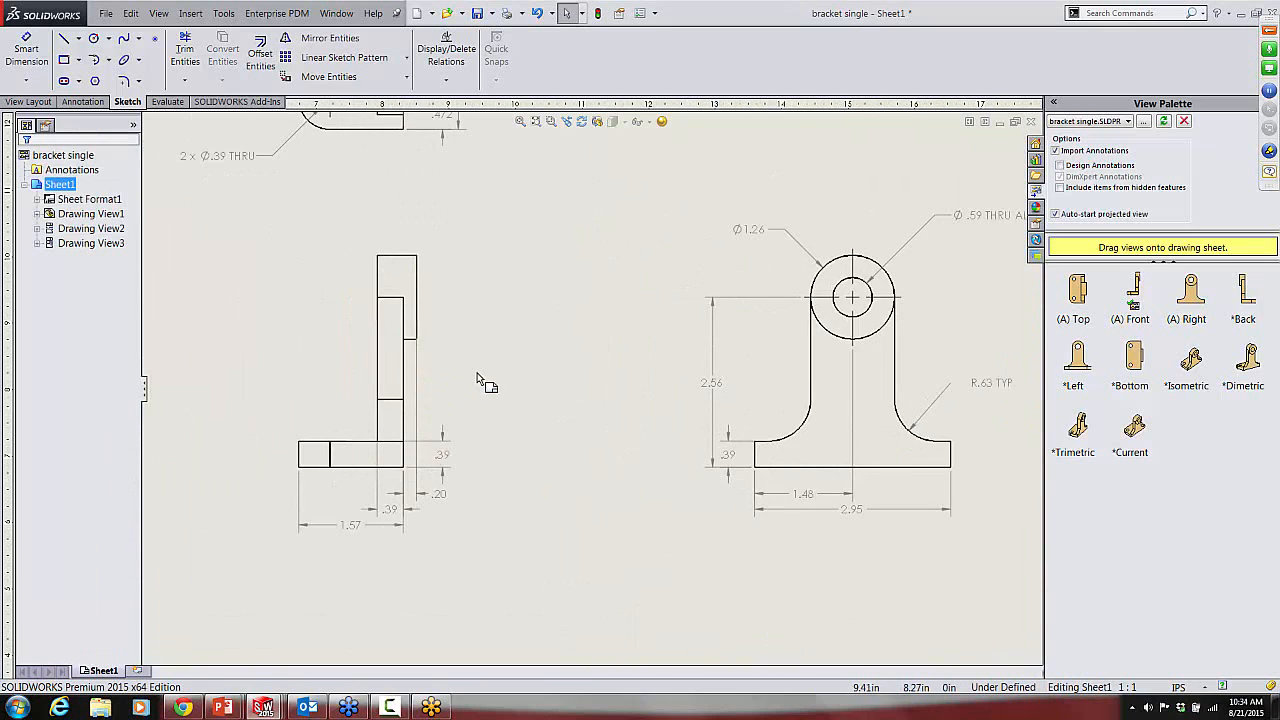
pyautogui.scroll(4, 478, 374)
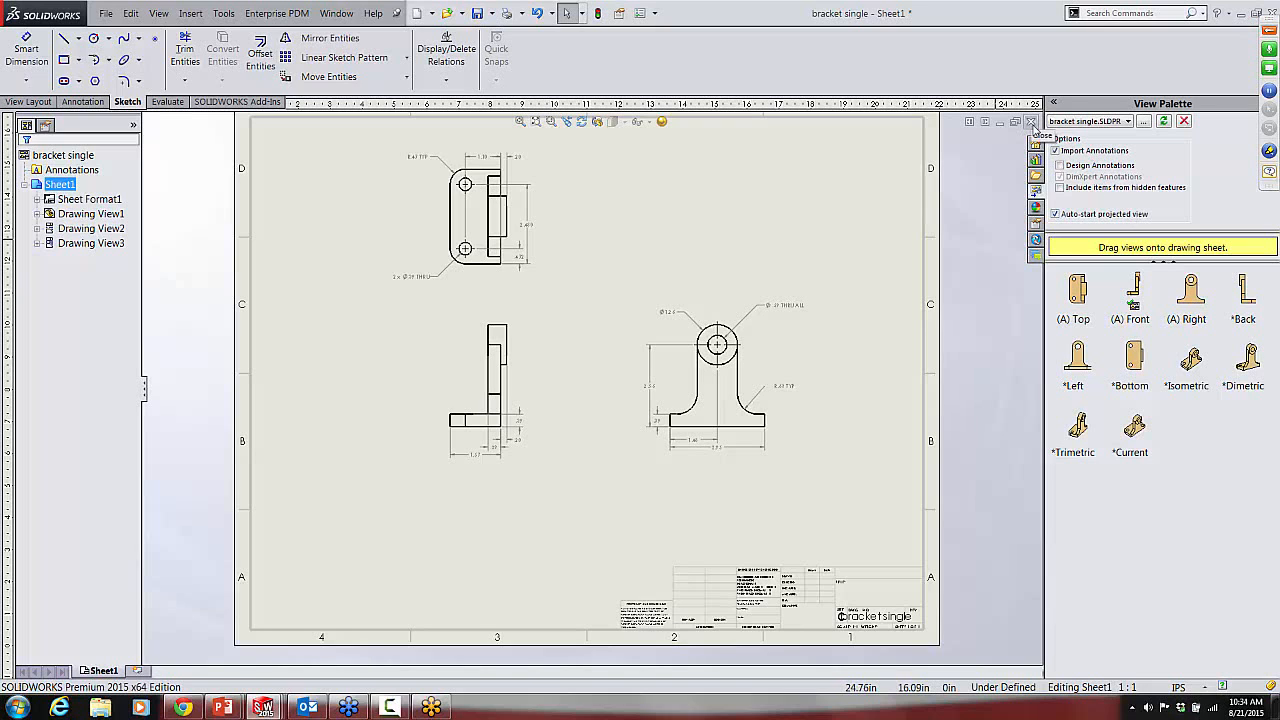
pyautogui.click(1032, 123)
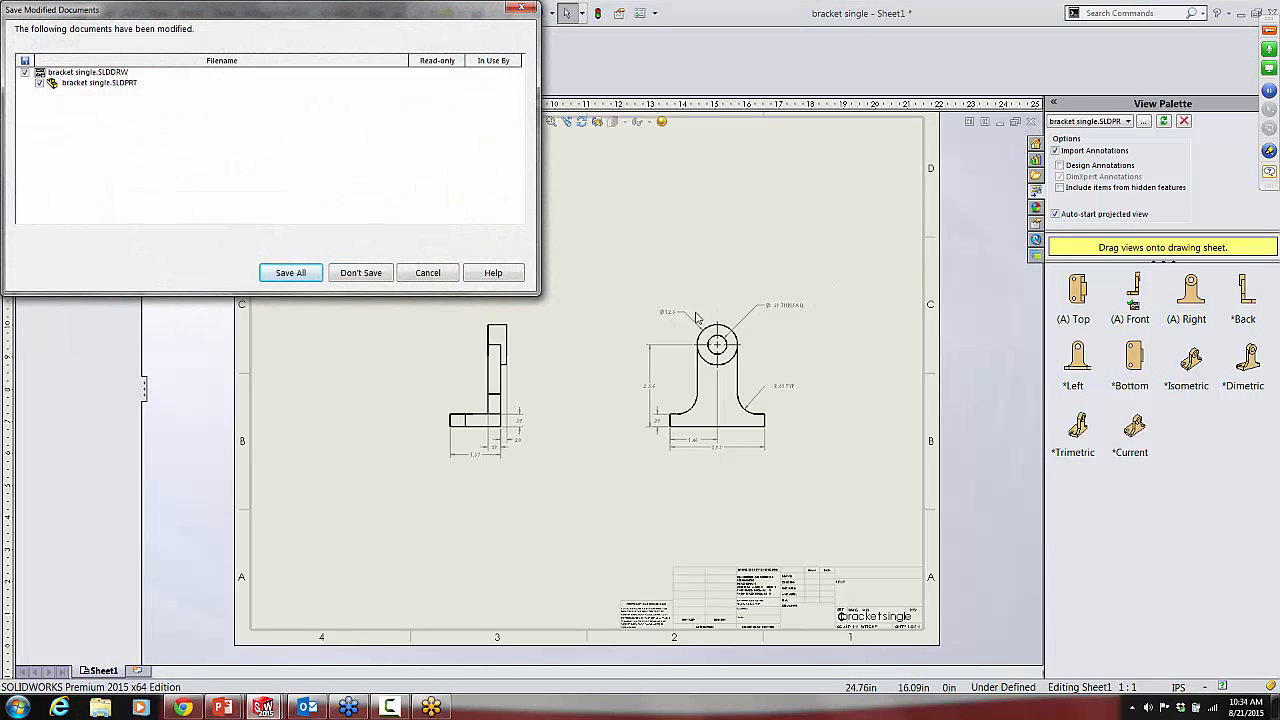
pyautogui.click(361, 273)
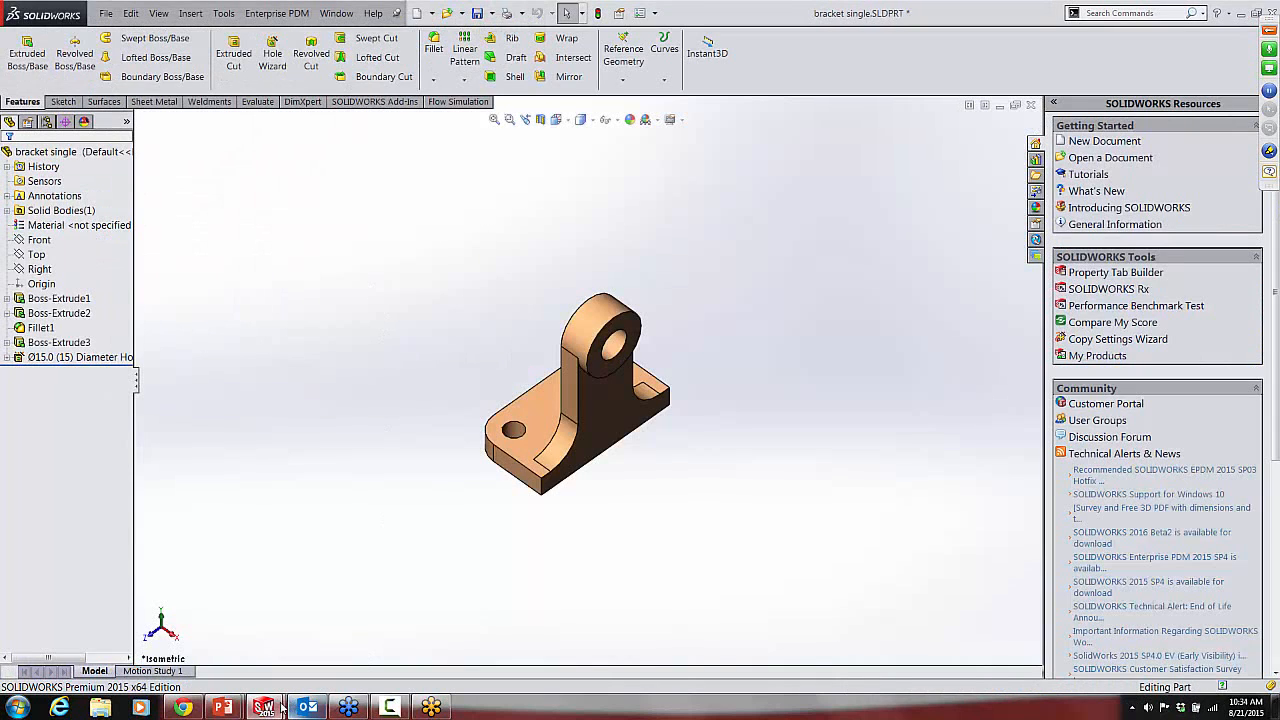
# Step: Switch to the PowerPoint slide show and advance to the "DimXpert - Automatic" slide
pyautogui.moveTo(229, 708)
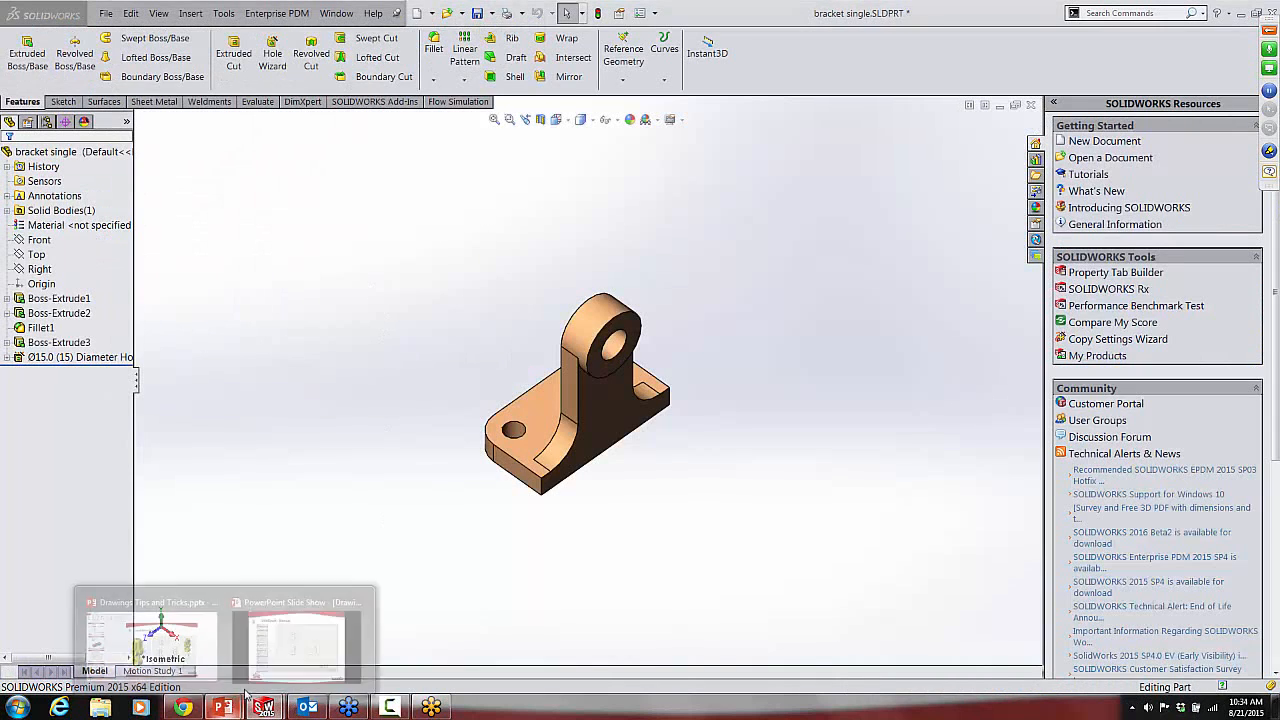
pyautogui.click(287, 645)
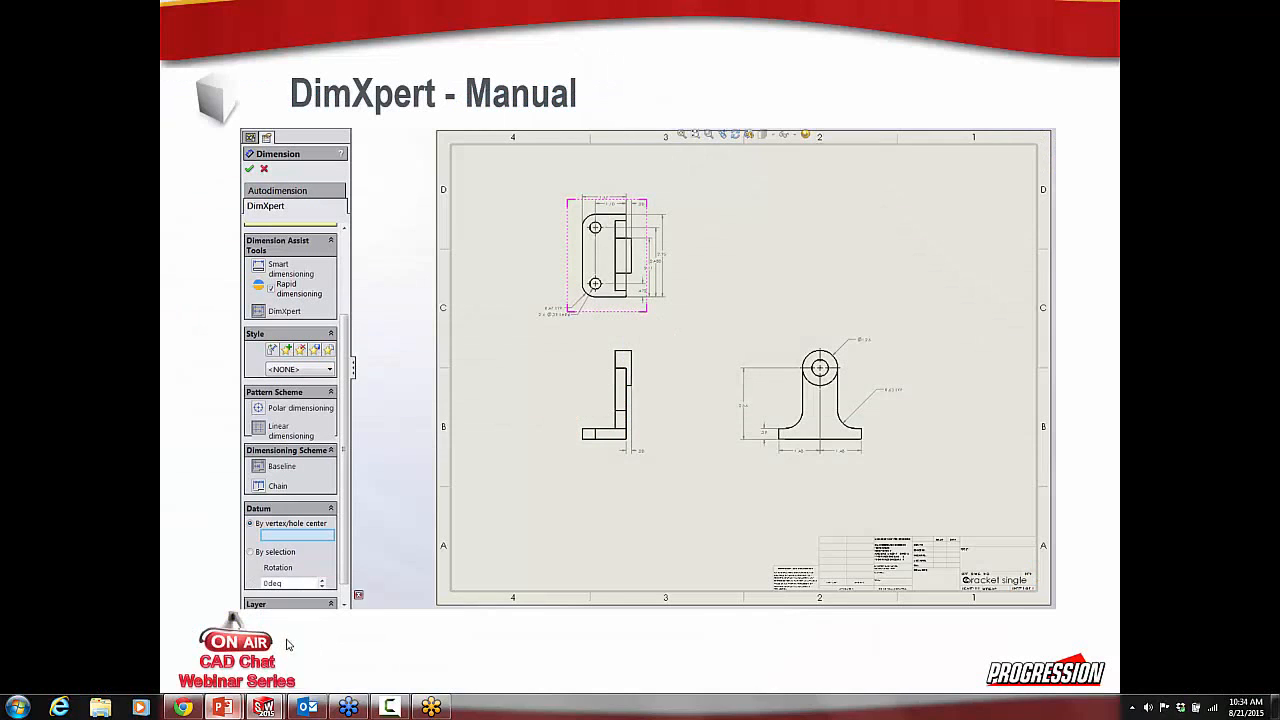
pyautogui.click(867, 102)
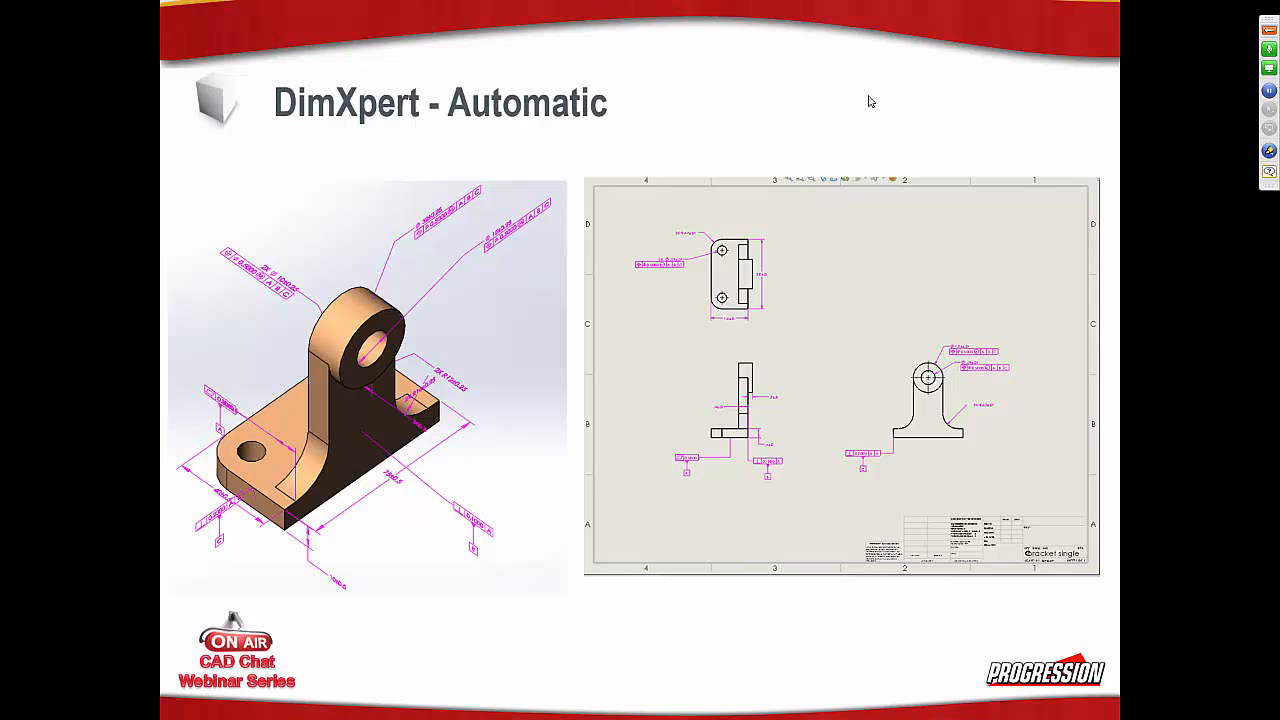
# Step: Return to SOLIDWORKS and start an Auto Dimension Scheme for the bracket single part
pyautogui.hotkey('alt', 'Tab')
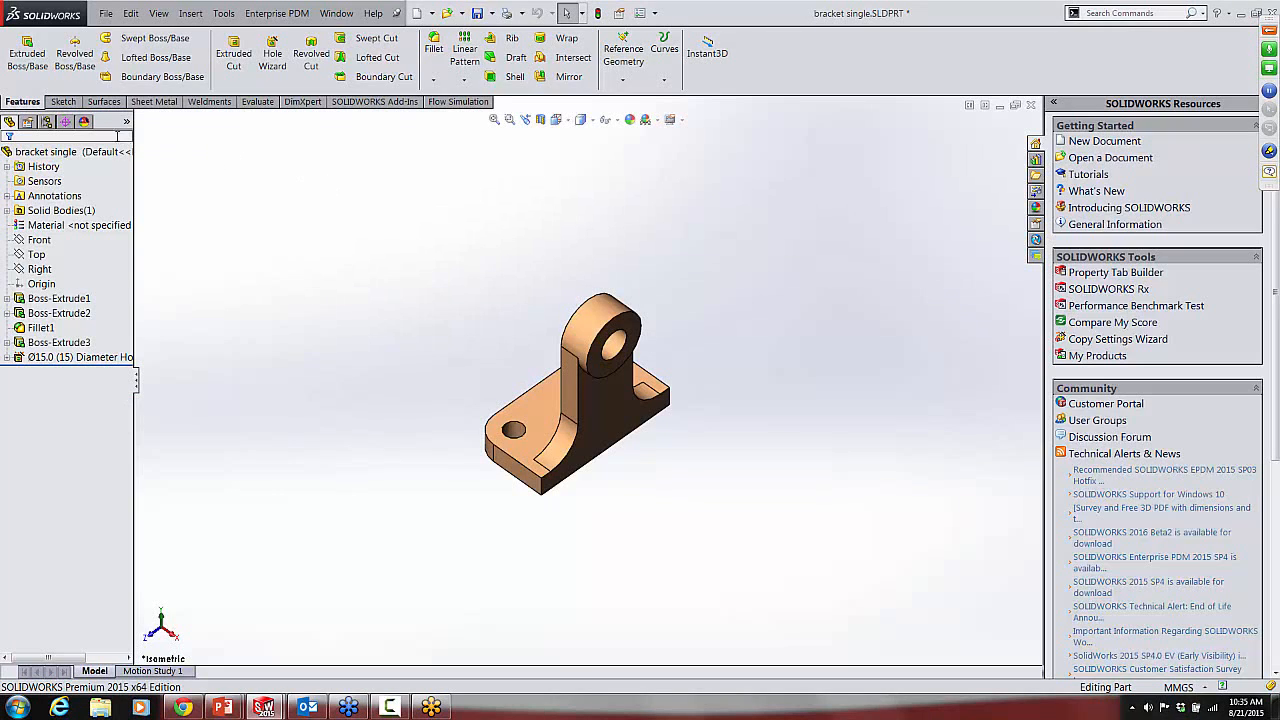
pyautogui.click(65, 122)
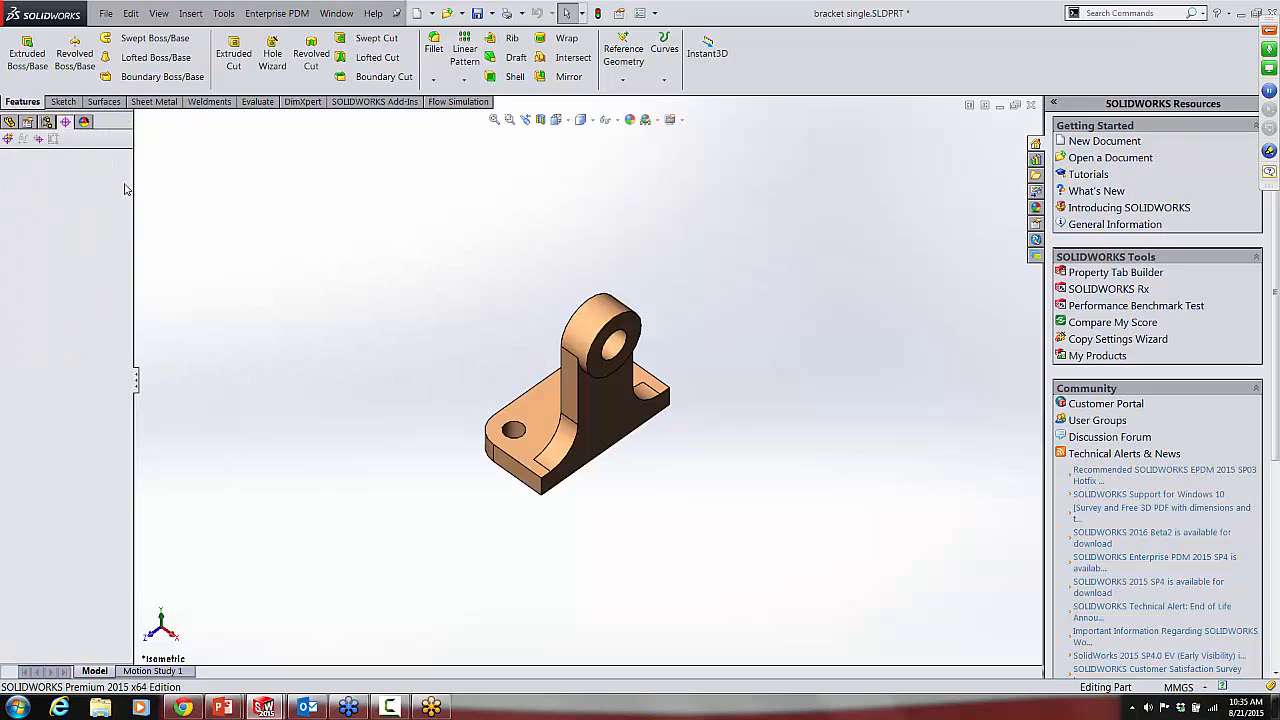
pyautogui.click(7, 140)
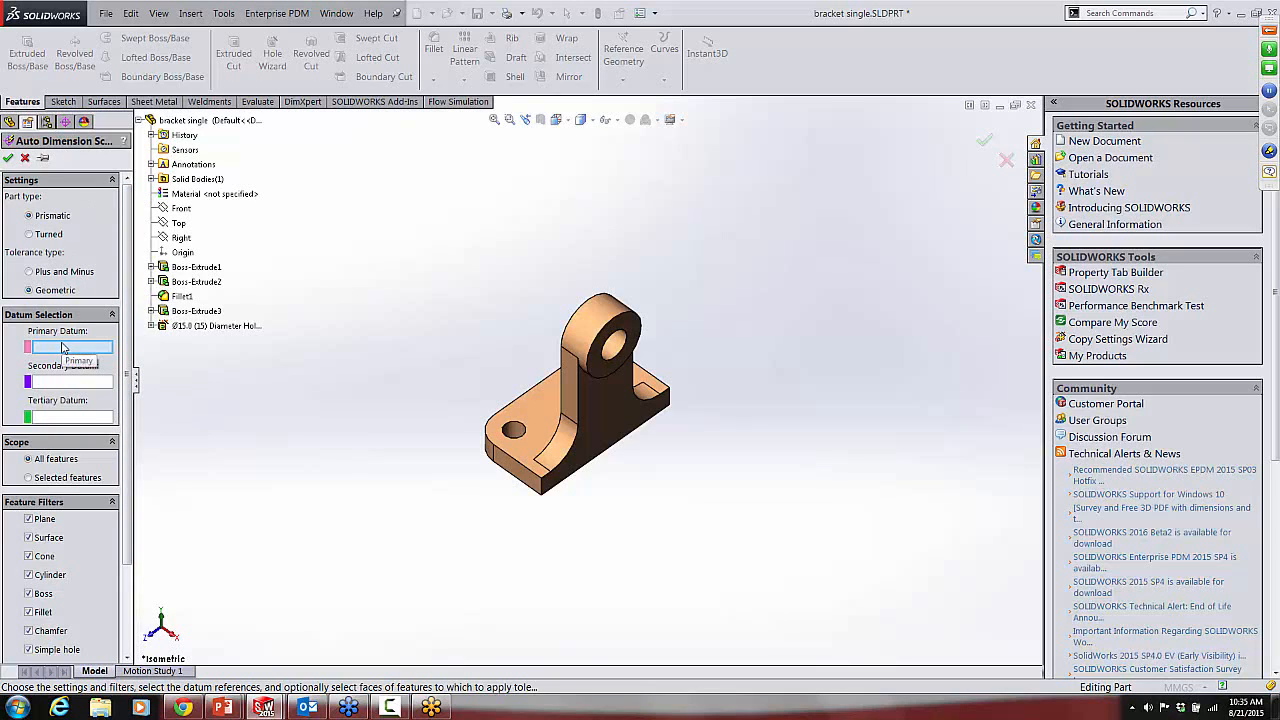
# Step: Assign the bracket's bottom face as the primary datum and the boss's 15 mm hole as the secondary datum
pyautogui.moveTo(463, 423); pyautogui.dragTo(414, 320, button='middle')
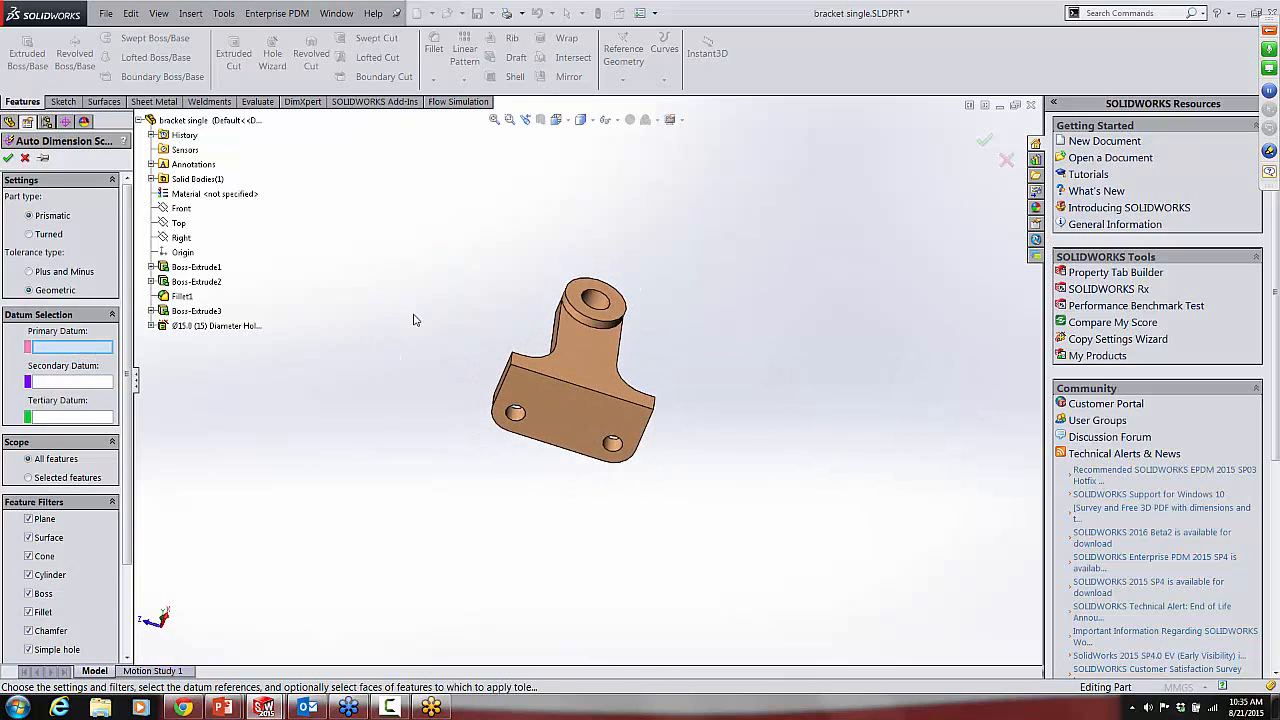
pyautogui.click(571, 413)
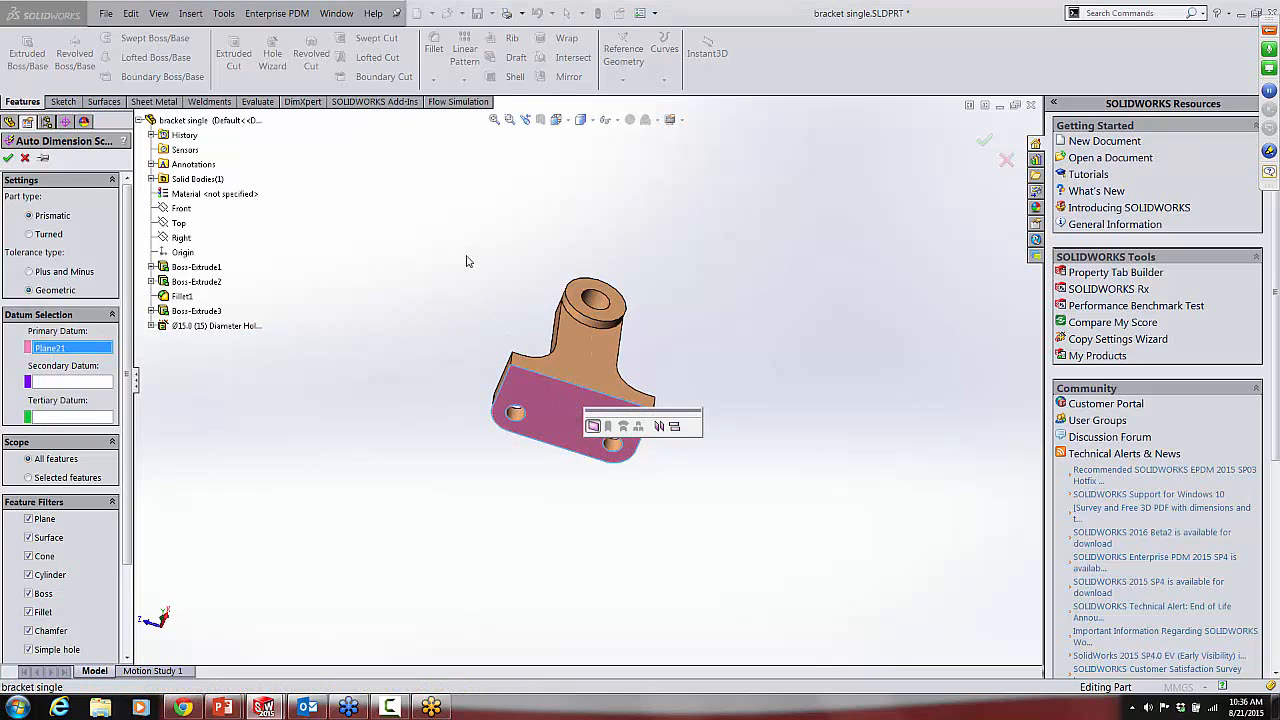
pyautogui.moveTo(460, 251); pyautogui.dragTo(380, 425, button='middle')
pyautogui.click(82, 387)
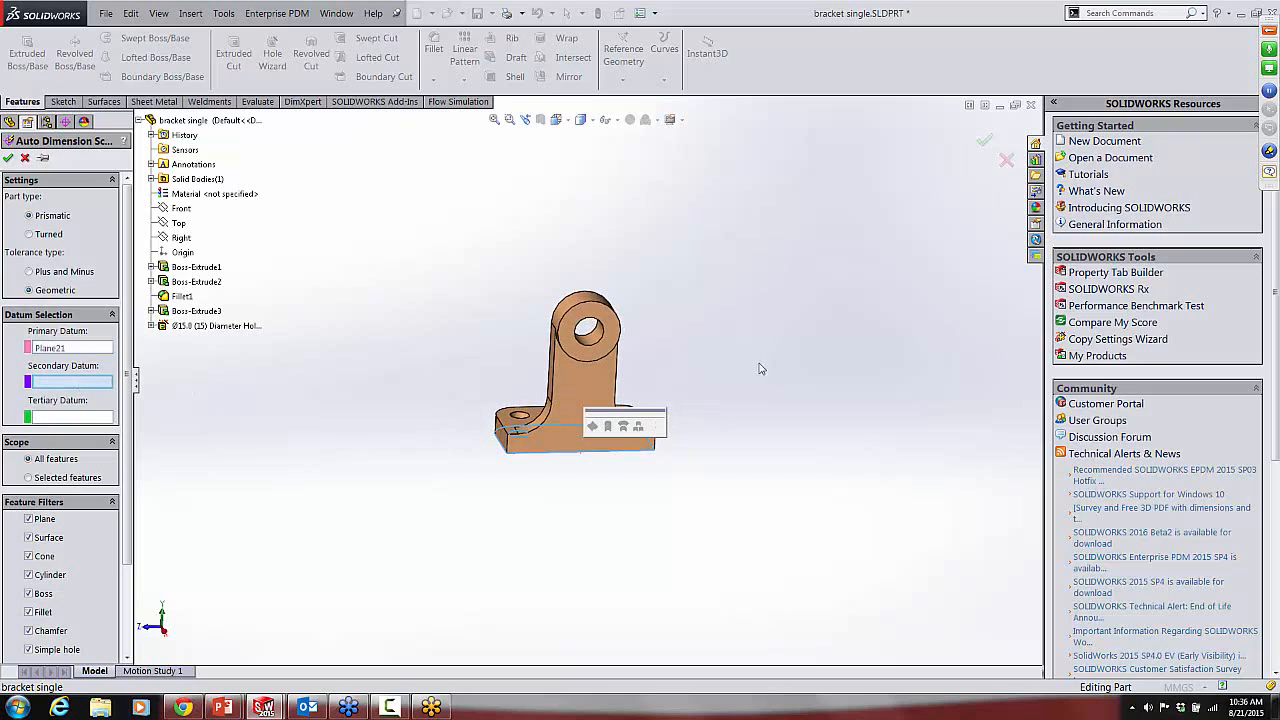
pyautogui.moveTo(697, 381); pyautogui.dragTo(755, 396, button='middle')
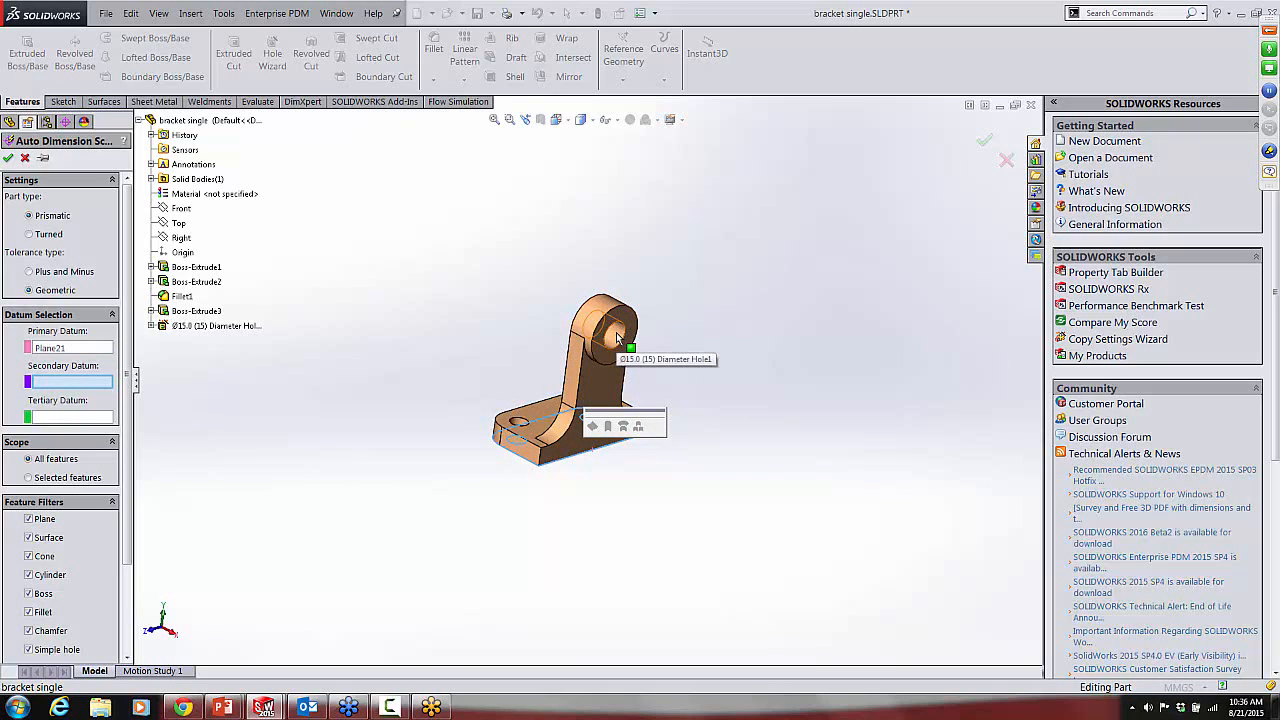
pyautogui.click(616, 332)
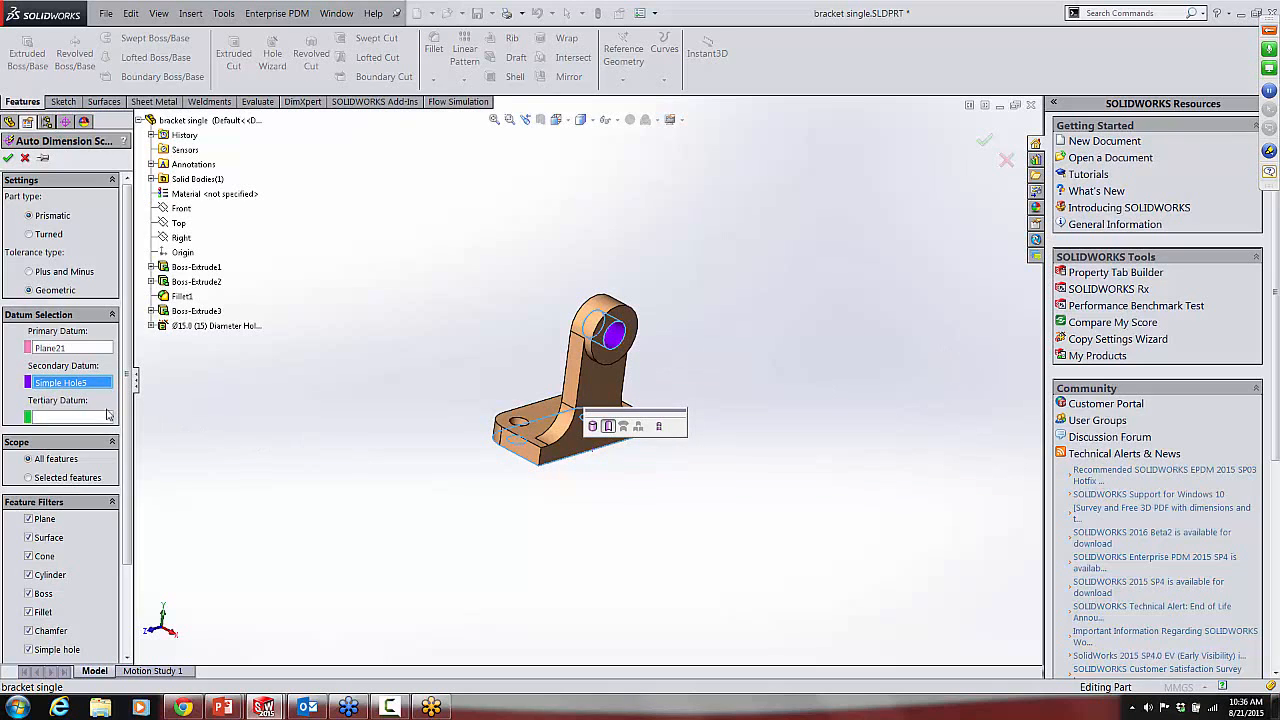
# Step: Assign the boss's front ring face as the tertiary datum and generate the dimension scheme for all features
pyautogui.click(63, 418)
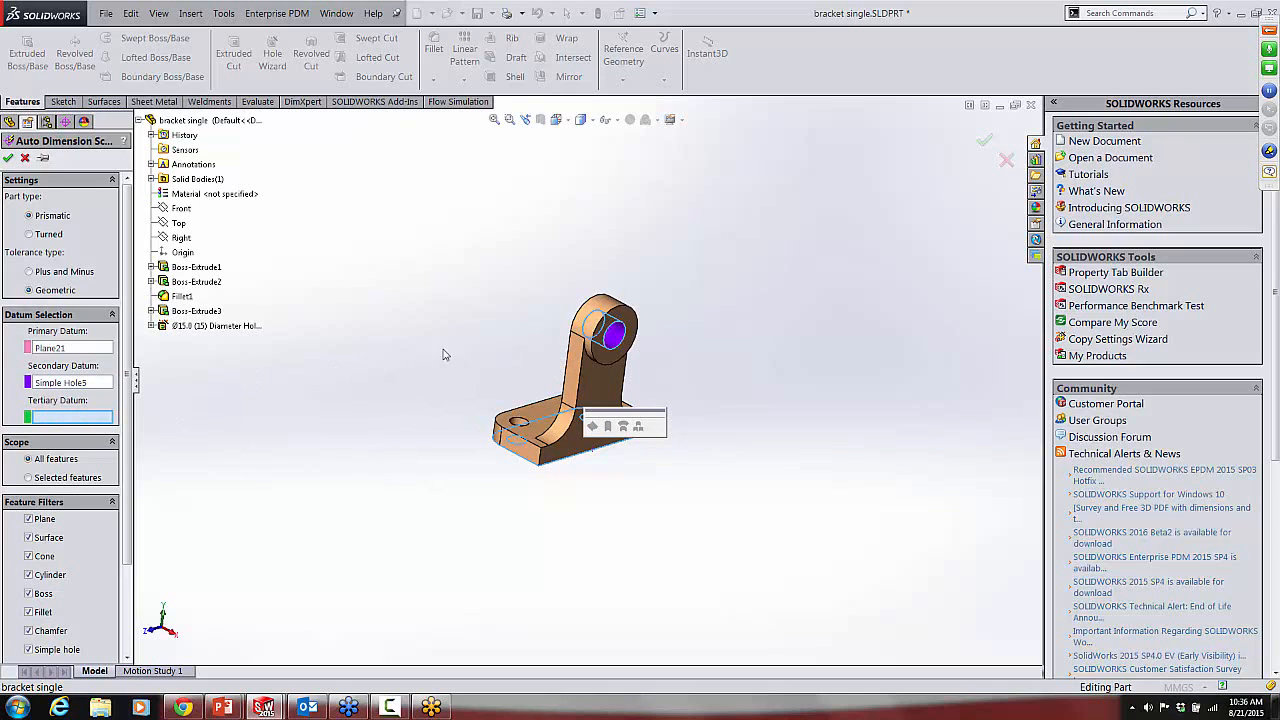
pyautogui.scroll(-3, 614, 345)
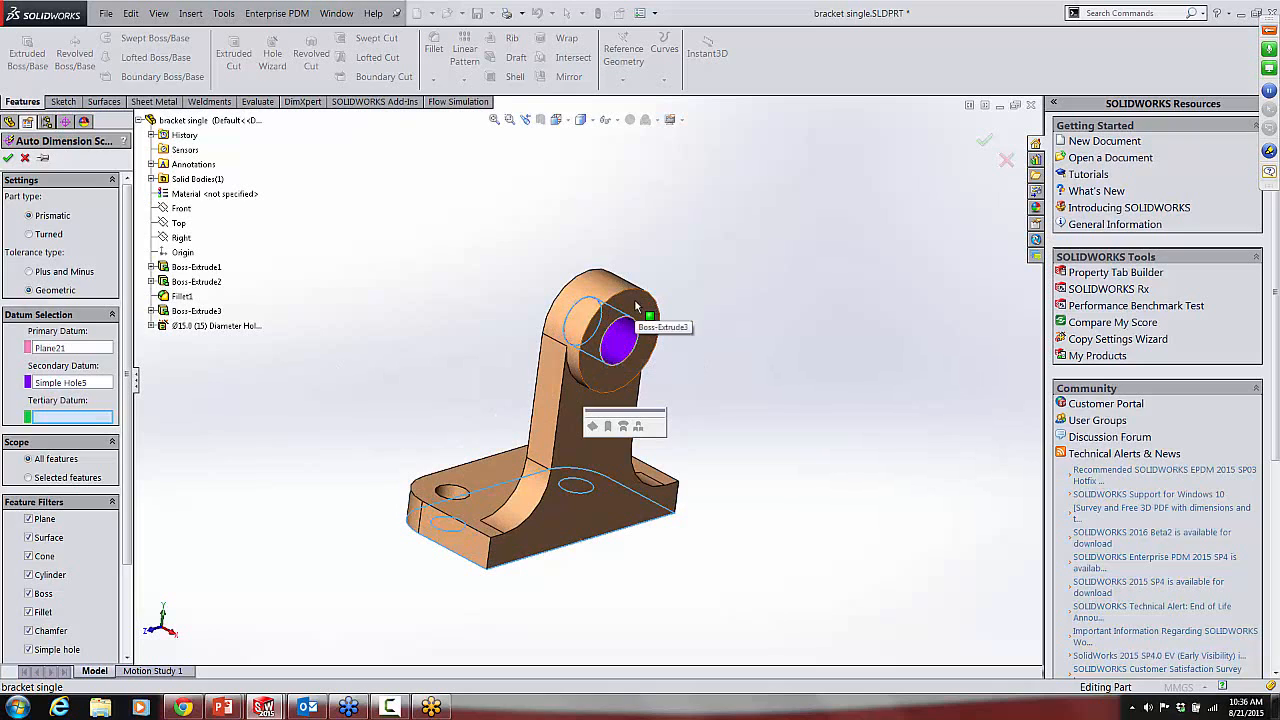
pyautogui.click(636, 305)
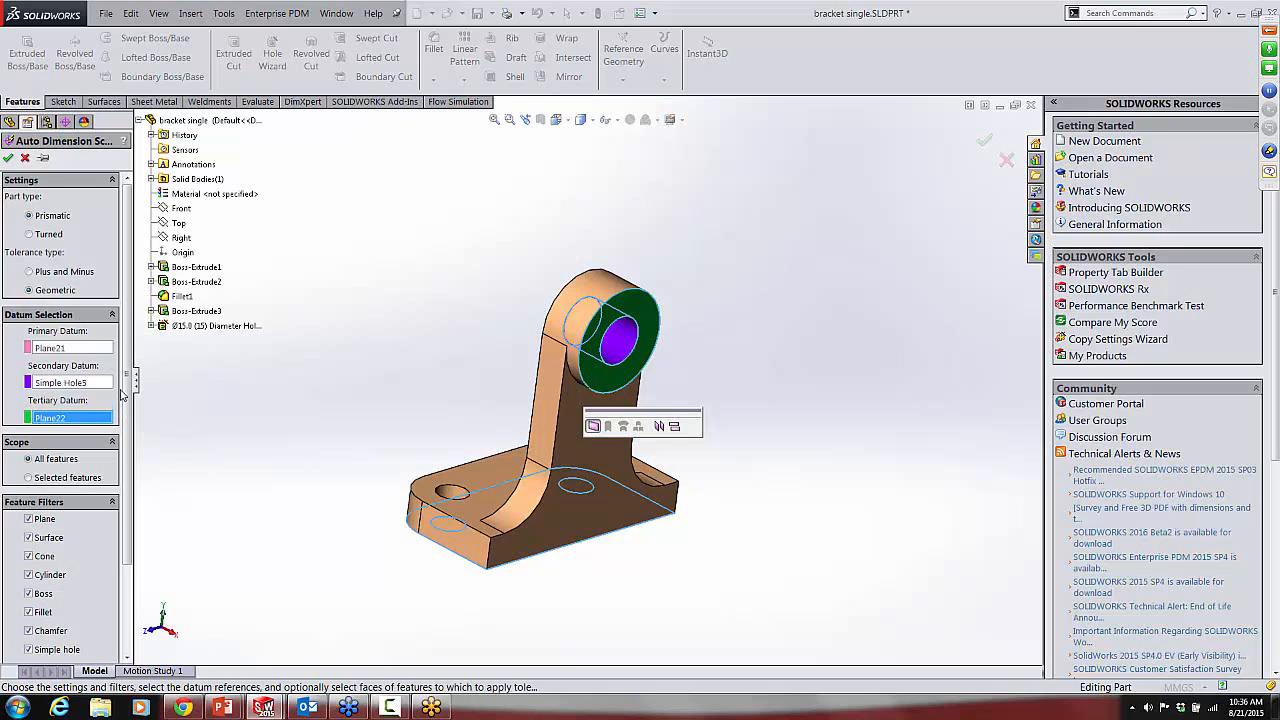
pyautogui.scroll(-3, 127, 402)
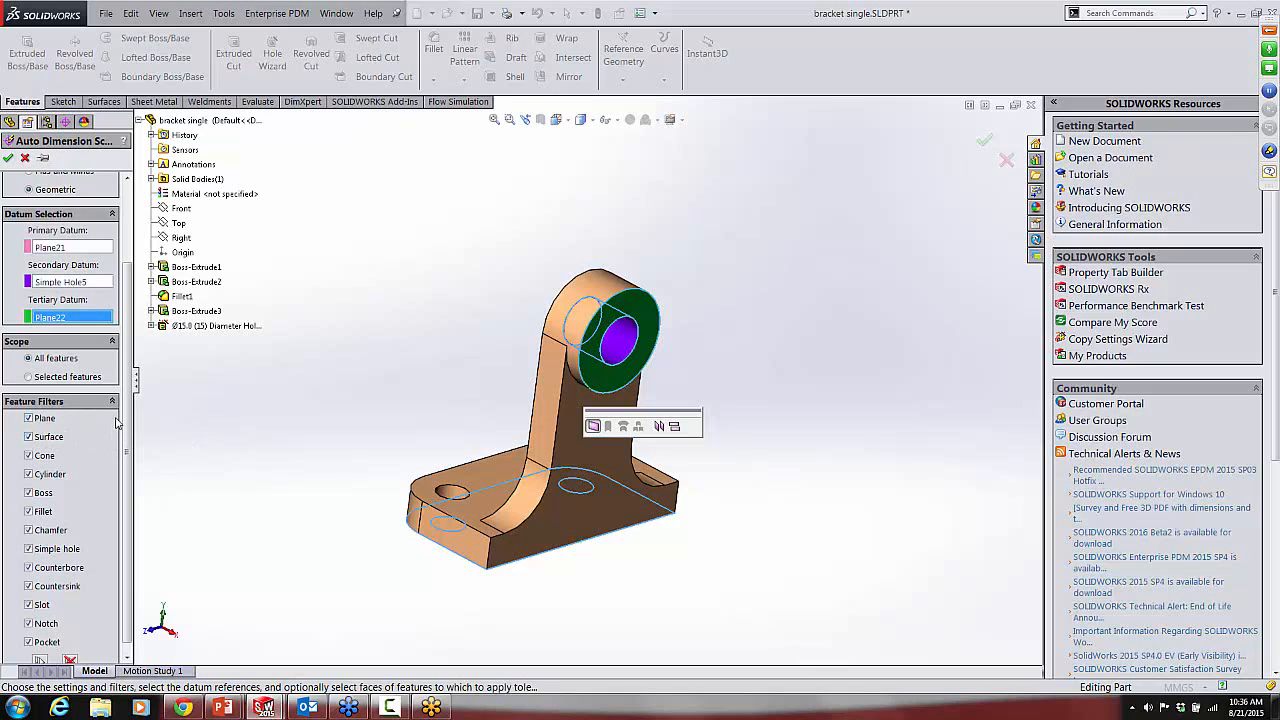
pyautogui.moveTo(128, 411); pyautogui.dragTo(129, 489)
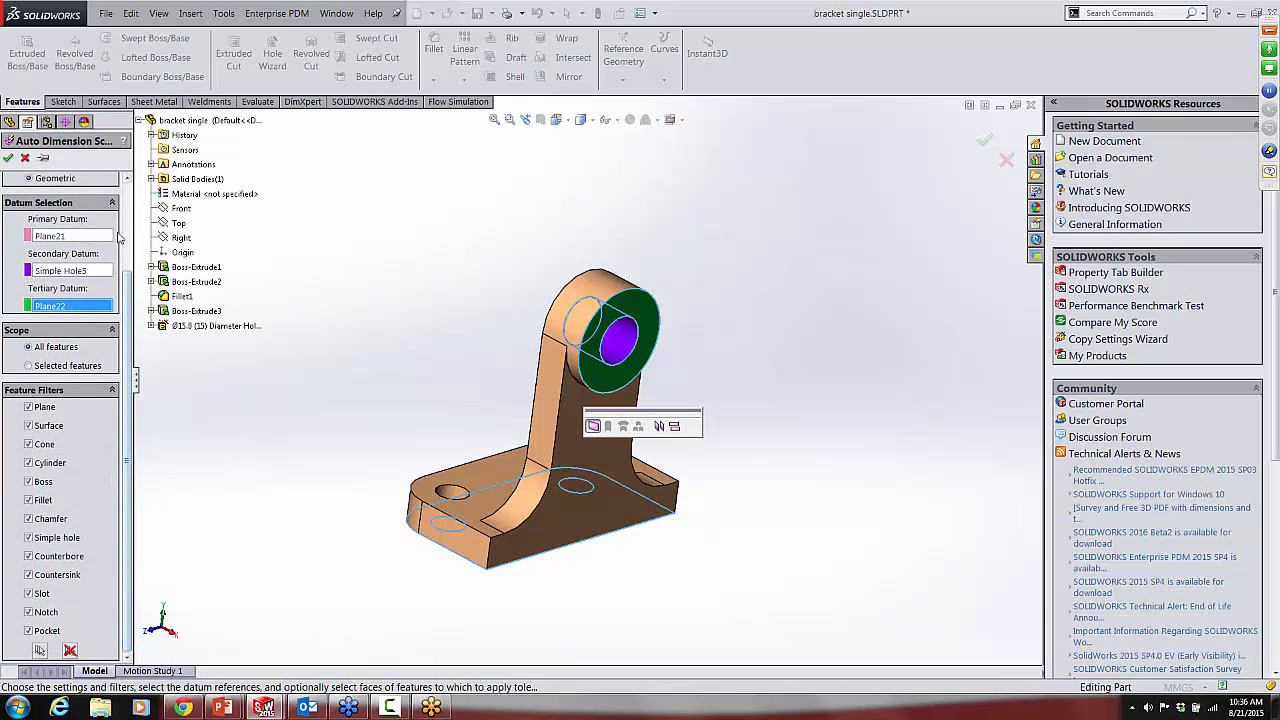
pyautogui.click(8, 158)
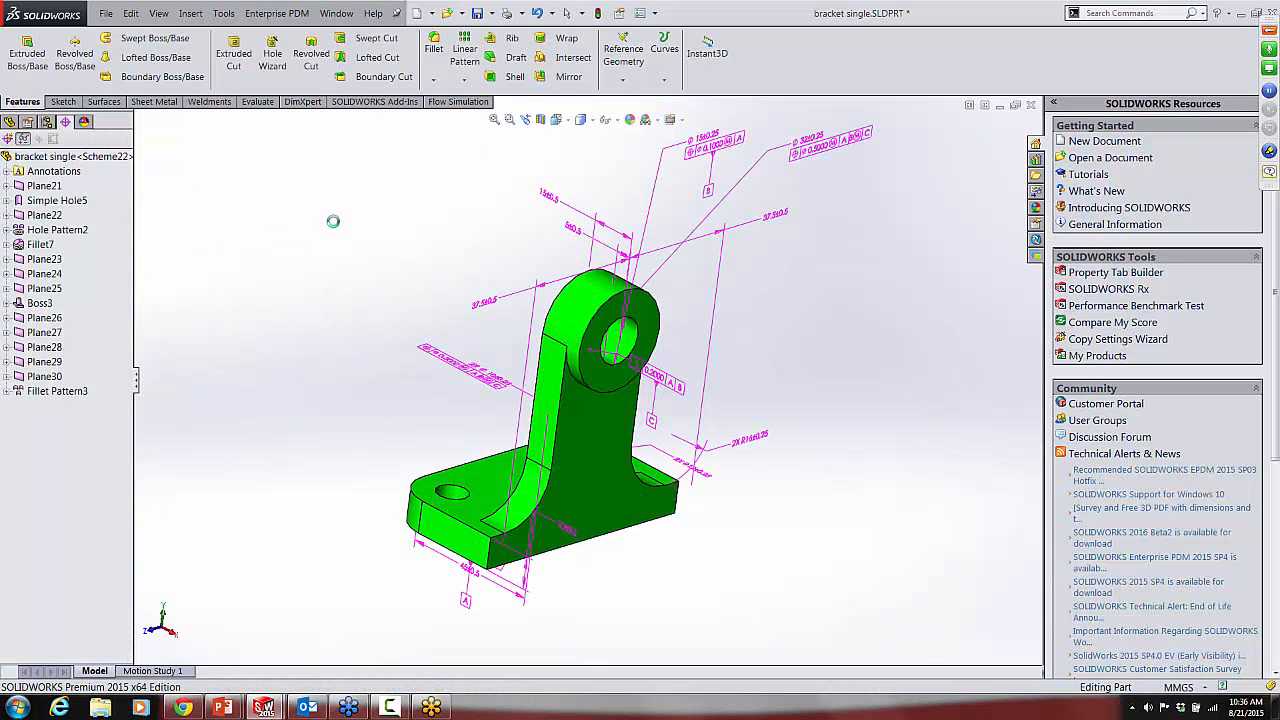
# Step: Inspect the properties of the 37.5 mm base dimension and the geometric tolerance of the boss's 15 mm hole without changing them
pyautogui.moveTo(302, 393)
pyautogui.mouseDown(button='middle')
pyautogui.moveTo(380, 437)
pyautogui.moveTo(489, 334)
pyautogui.moveTo(420, 380)
pyautogui.moveTo(307, 413)
pyautogui.moveTo(306, 303)
pyautogui.moveTo(423, 291)
pyautogui.moveTo(251, 303)
pyautogui.moveTo(268, 367)
pyautogui.moveTo(231, 291)
pyautogui.moveTo(317, 323)
pyautogui.moveTo(280, 274)
pyautogui.moveTo(271, 355)
pyautogui.mouseUp(button='middle')
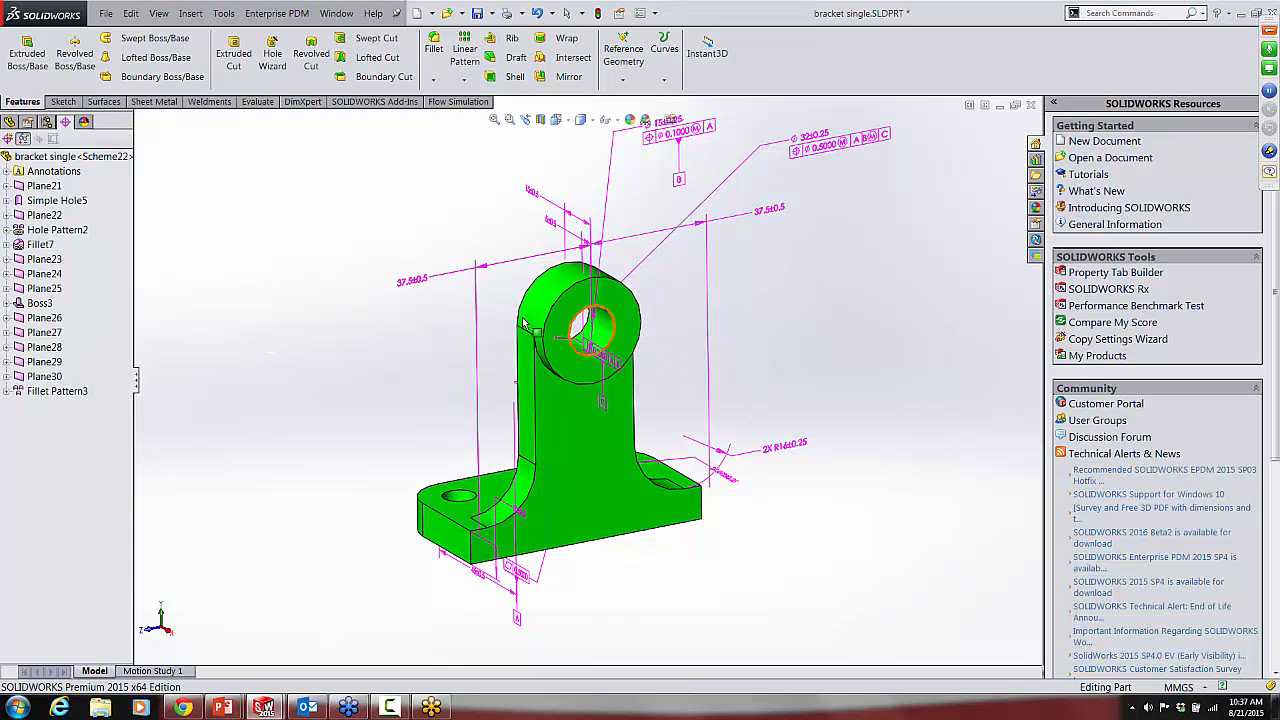
pyautogui.click(420, 285)
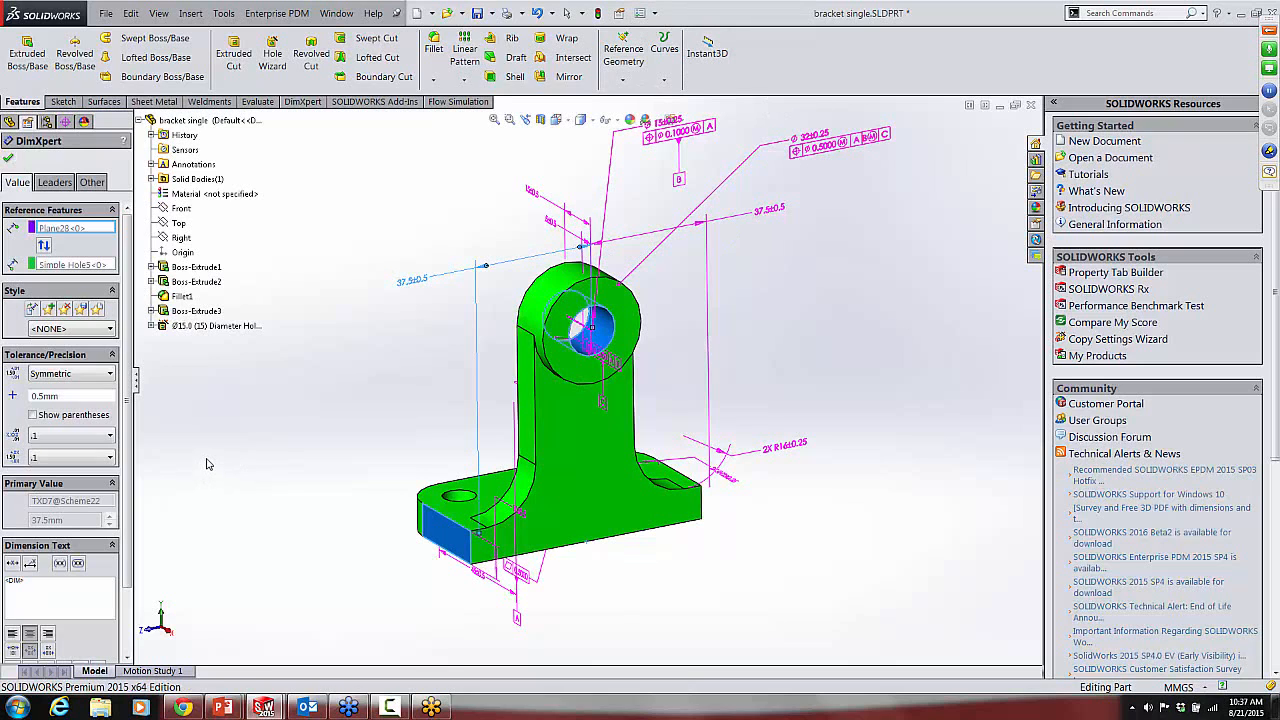
pyautogui.click(352, 393)
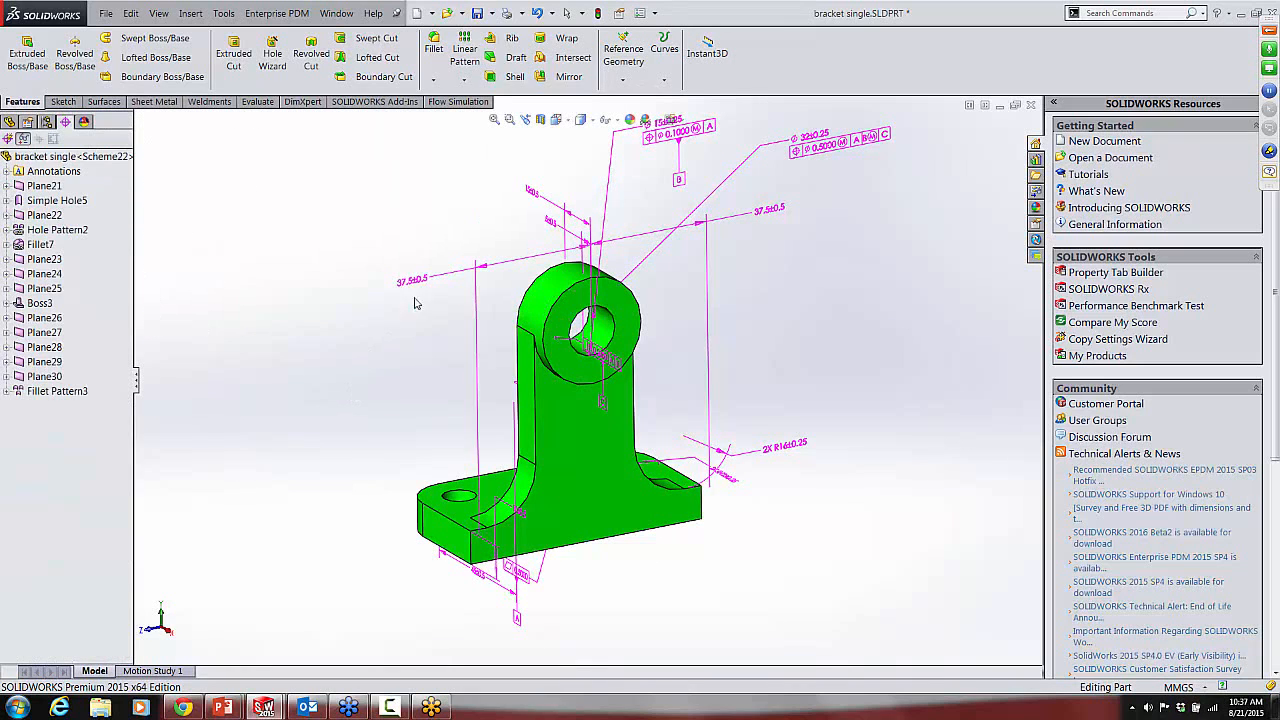
pyautogui.click(412, 281)
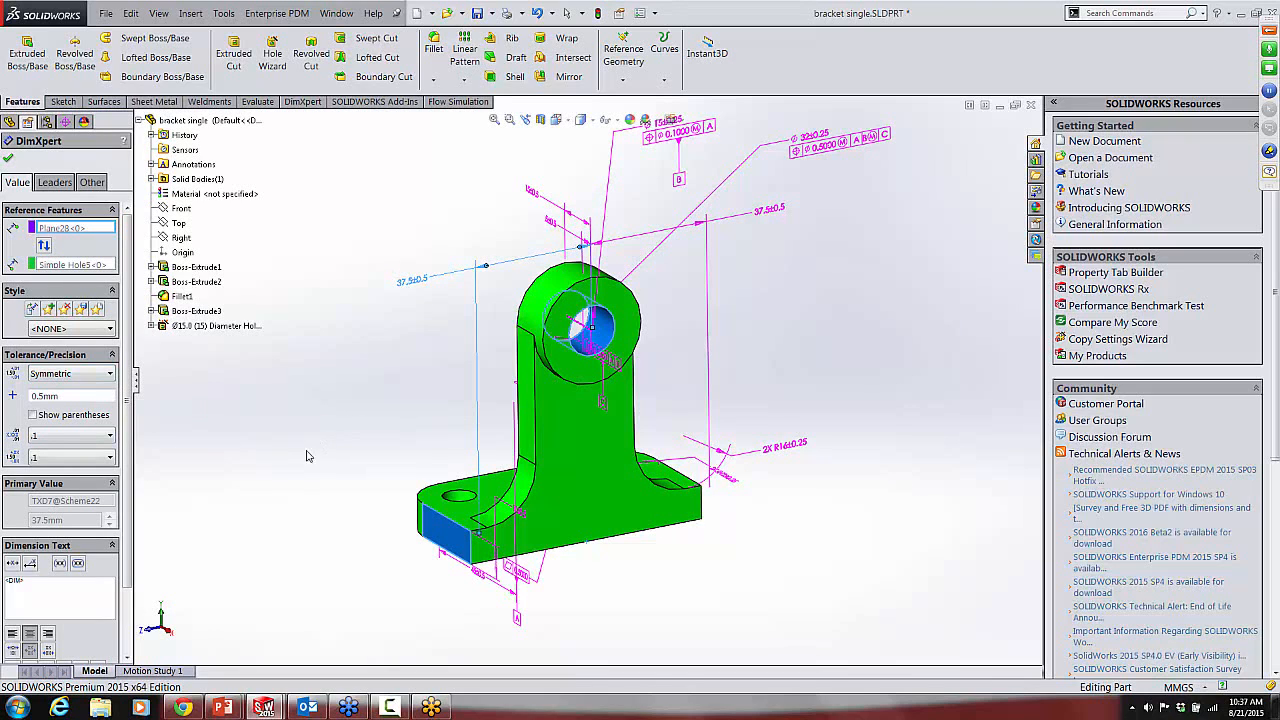
pyautogui.click(276, 470)
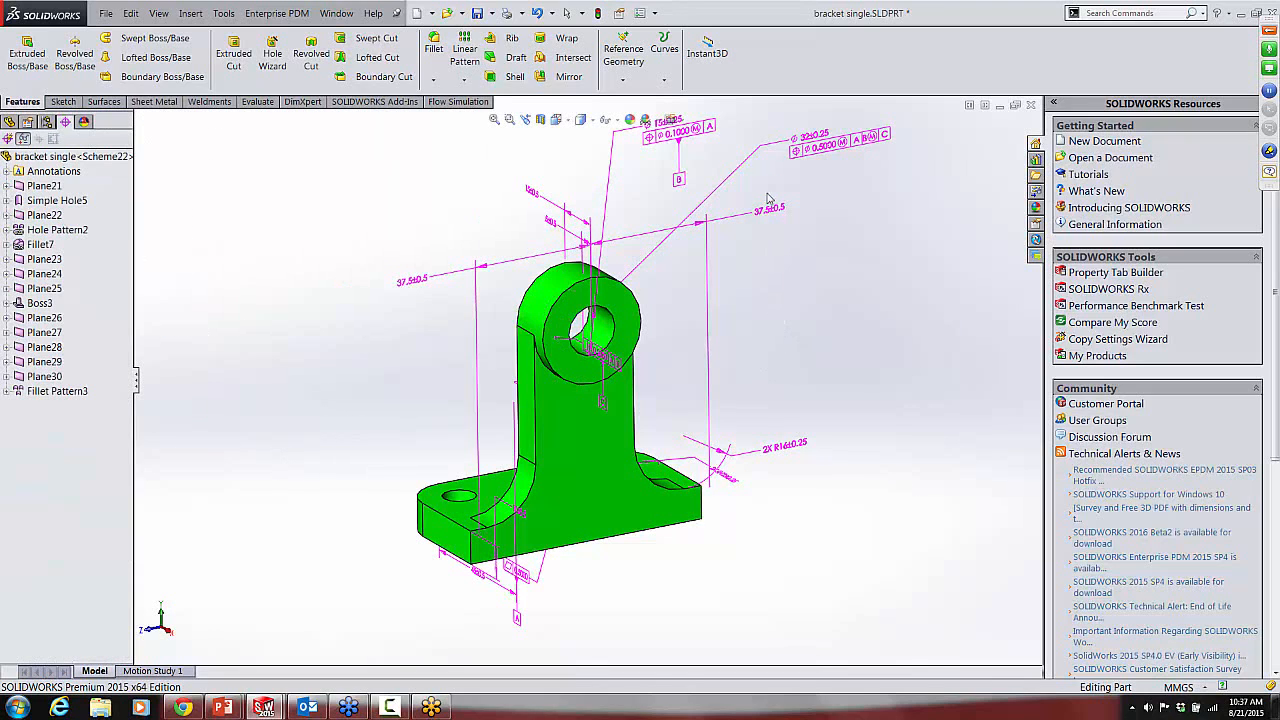
pyautogui.doubleClick(698, 138)
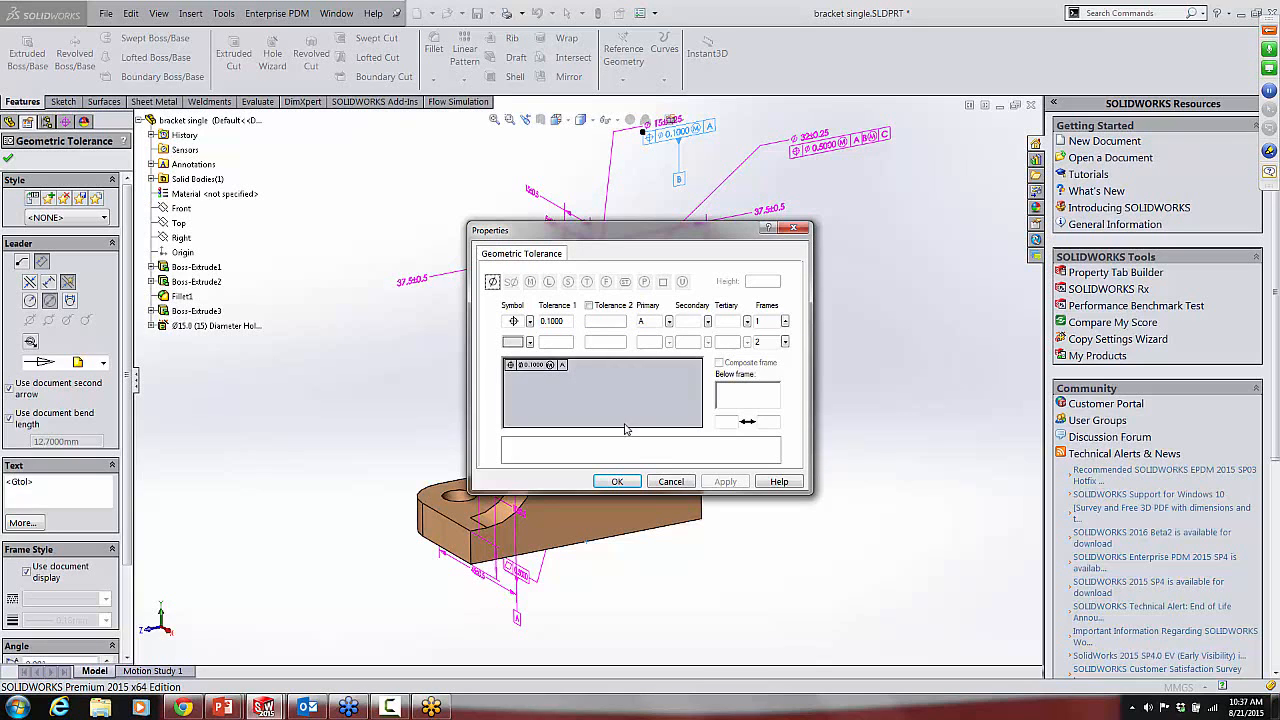
pyautogui.click(671, 482)
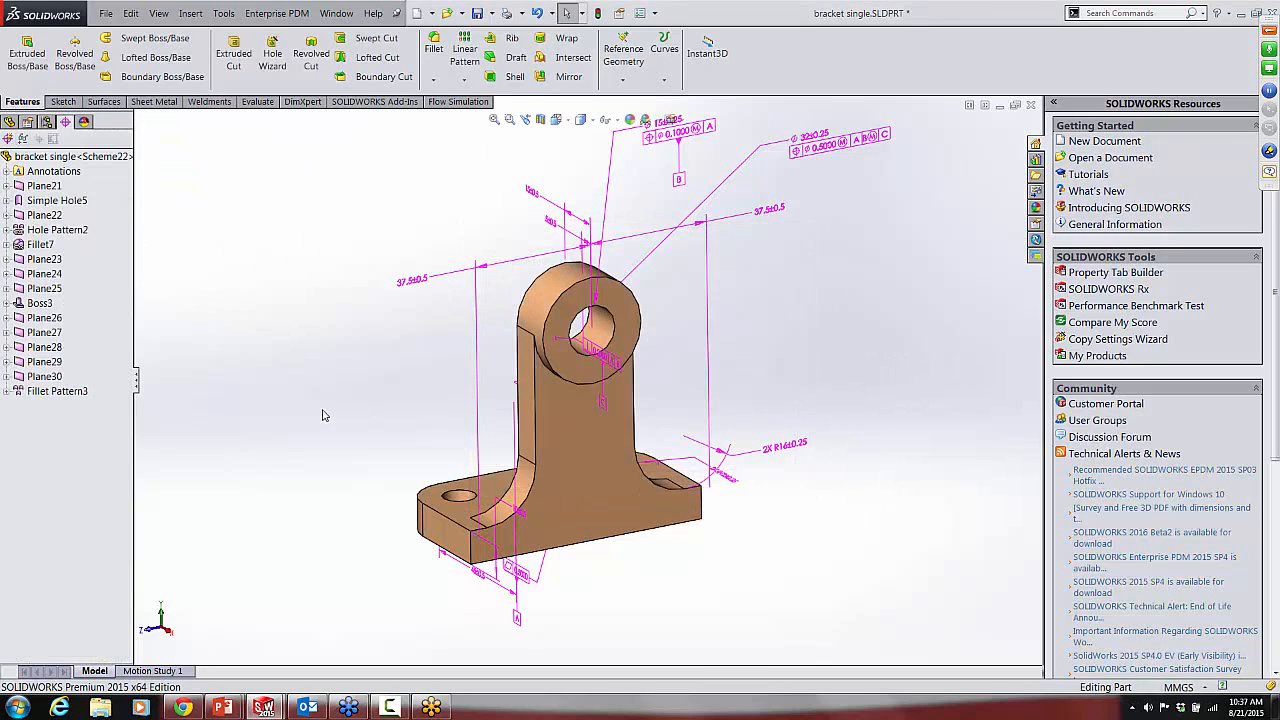
# Step: Create a new drawing from the bracket single part using the C Ansi template
pyautogui.moveTo(323, 414)
pyautogui.mouseDown(button='middle')
pyautogui.moveTo(334, 396)
pyautogui.moveTo(371, 414)
pyautogui.moveTo(350, 402)
pyautogui.mouseUp(button='middle')
pyautogui.scroll(3, 469, 354)
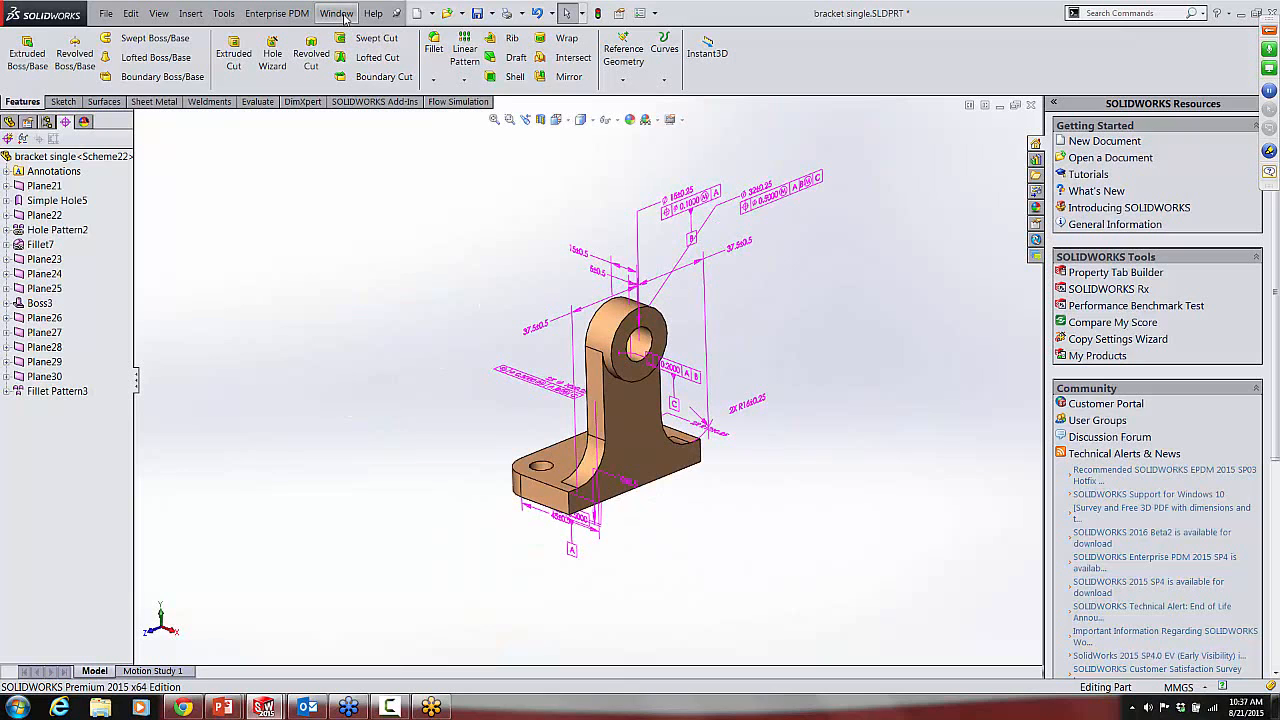
pyautogui.click(431, 13)
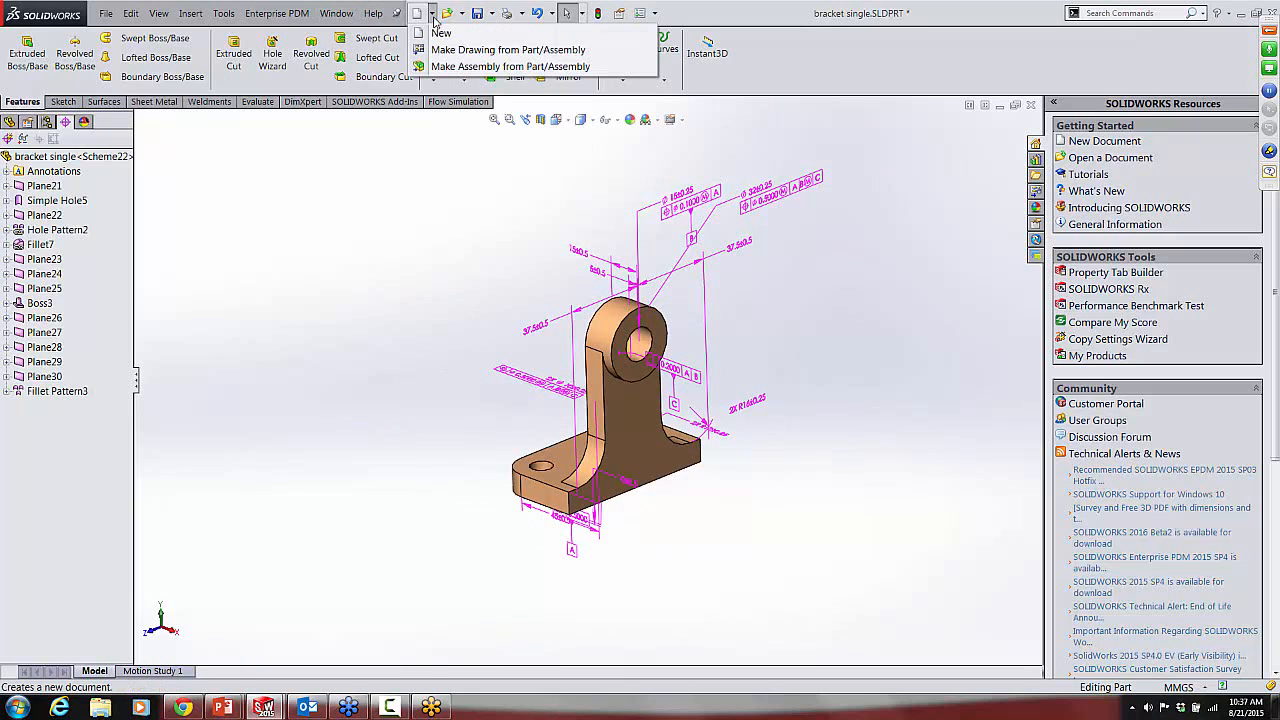
pyautogui.click(424, 50)
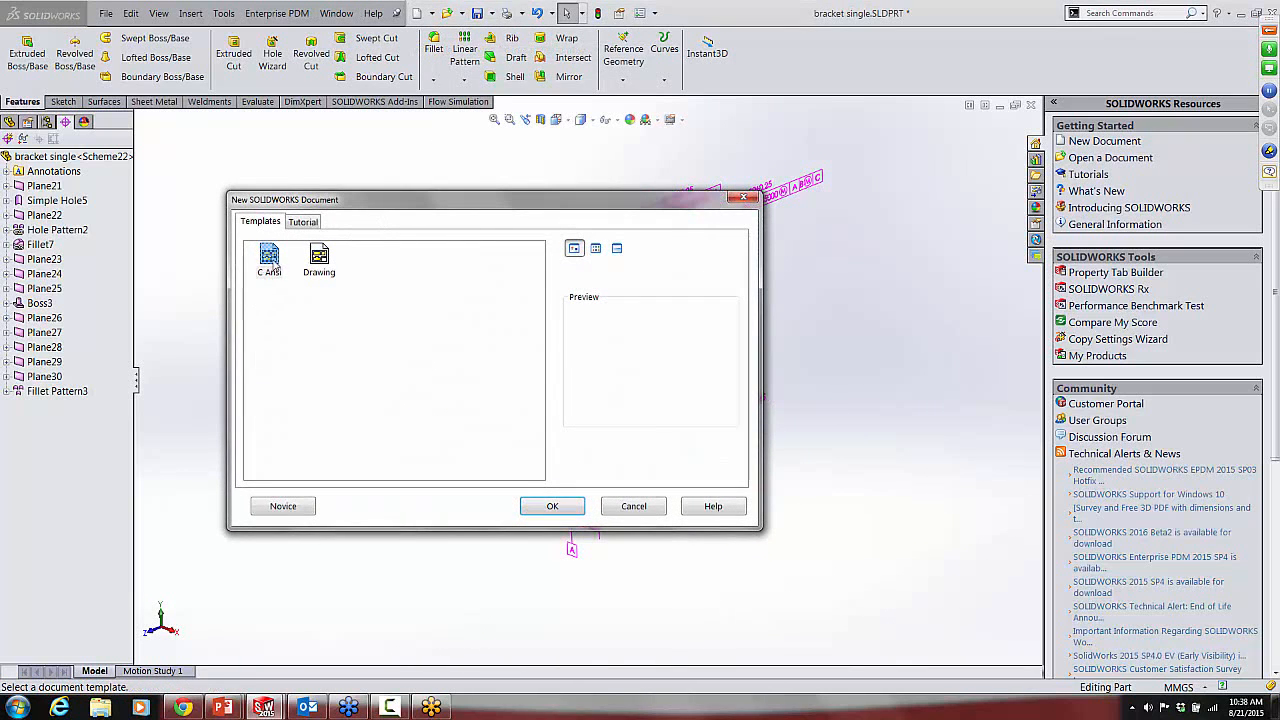
pyautogui.click(270, 260)
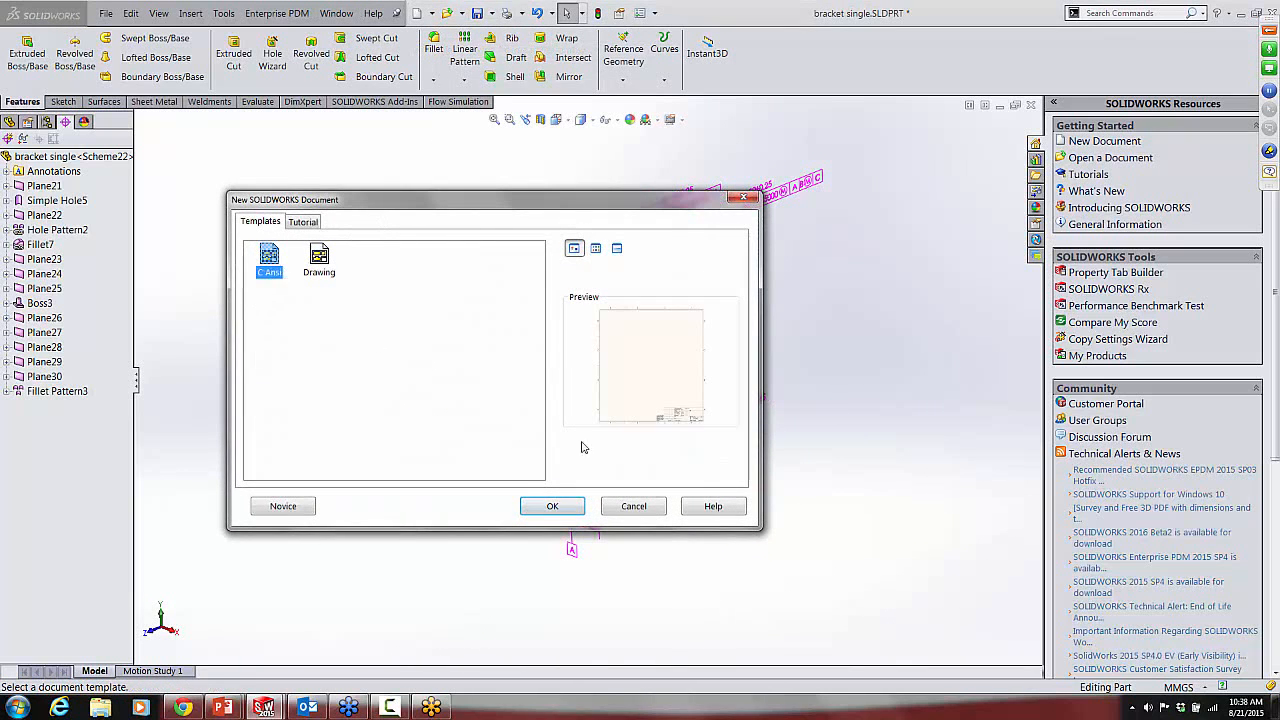
pyautogui.click(568, 508)
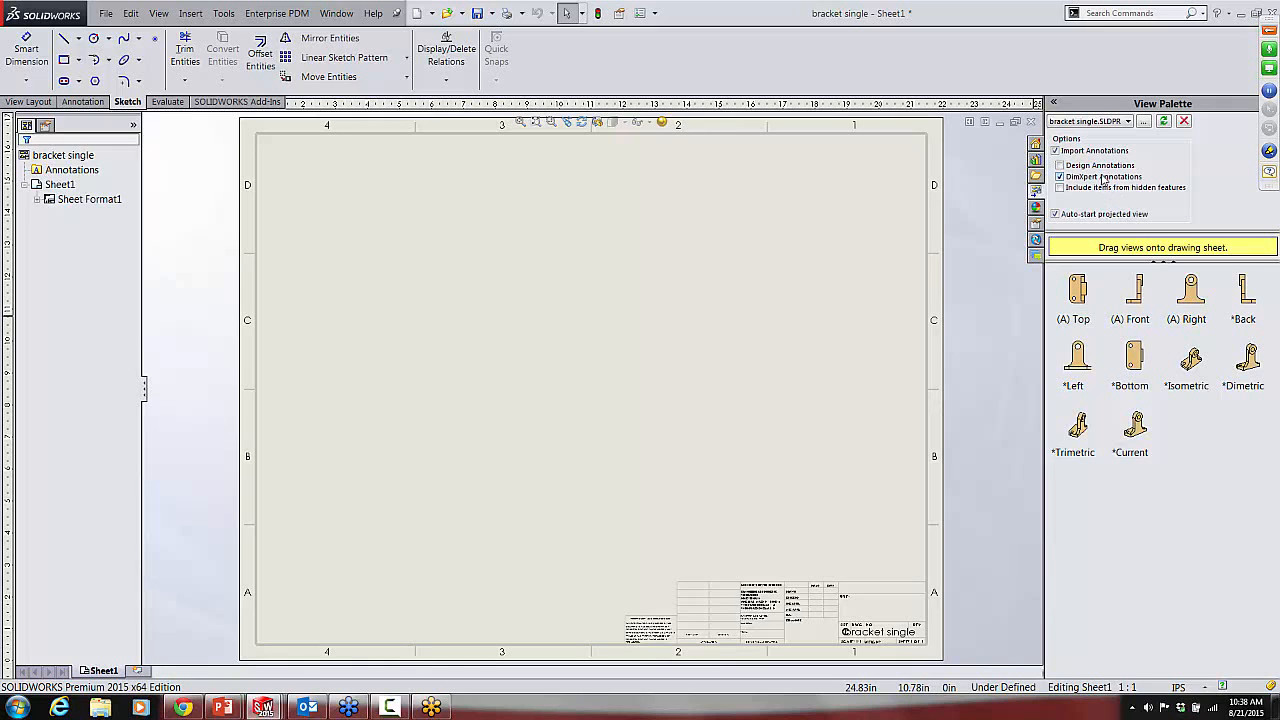
# Step: Turn off Auto-start projected view and place the annotated Top, Front and Right views with DimXpert annotations on the sheet
pyautogui.click(1055, 214)
pyautogui.moveTo(1081, 297)
pyautogui.mouseDown()
pyautogui.moveTo(849, 314)
pyautogui.moveTo(487, 285)
pyautogui.moveTo(484, 264)
pyautogui.mouseUp()
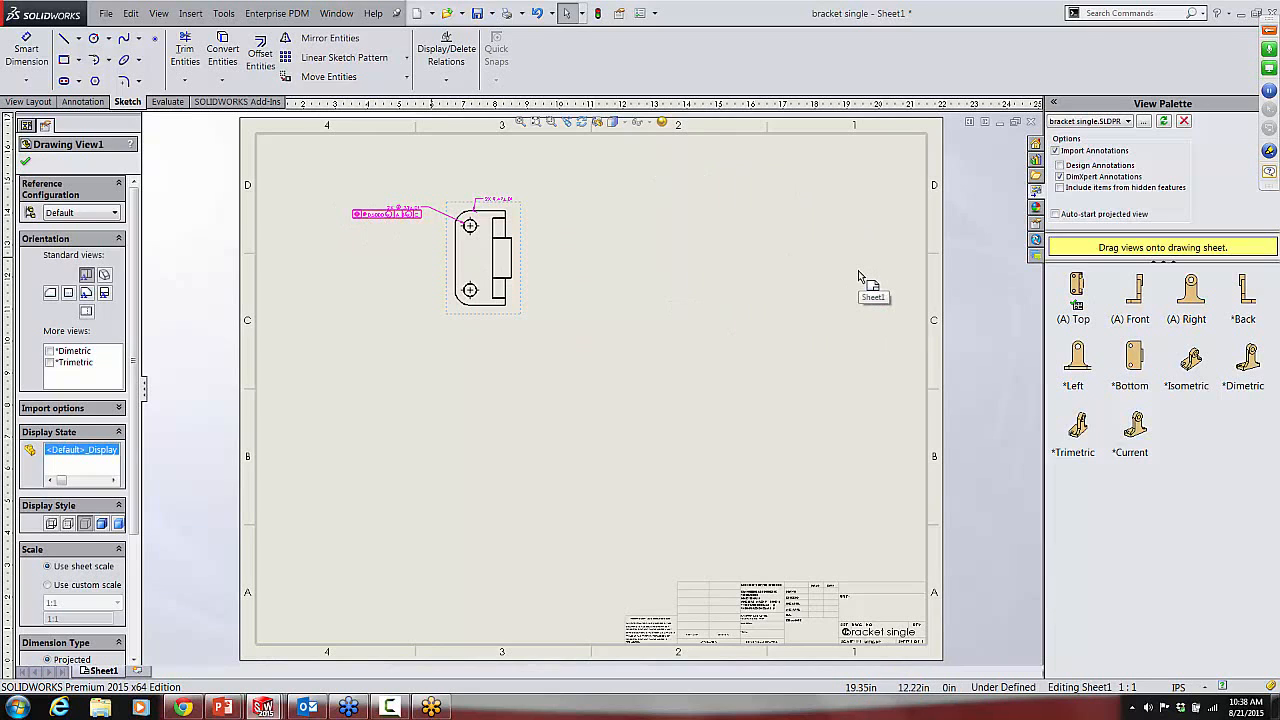
pyautogui.moveTo(1134, 296)
pyautogui.mouseDown()
pyautogui.moveTo(284, 168)
pyautogui.moveTo(480, 175)
pyautogui.moveTo(484, 550)
pyautogui.moveTo(484, 418)
pyautogui.moveTo(540, 410)
pyautogui.moveTo(405, 407)
pyautogui.moveTo(490, 404)
pyautogui.moveTo(473, 426)
pyautogui.mouseUp()
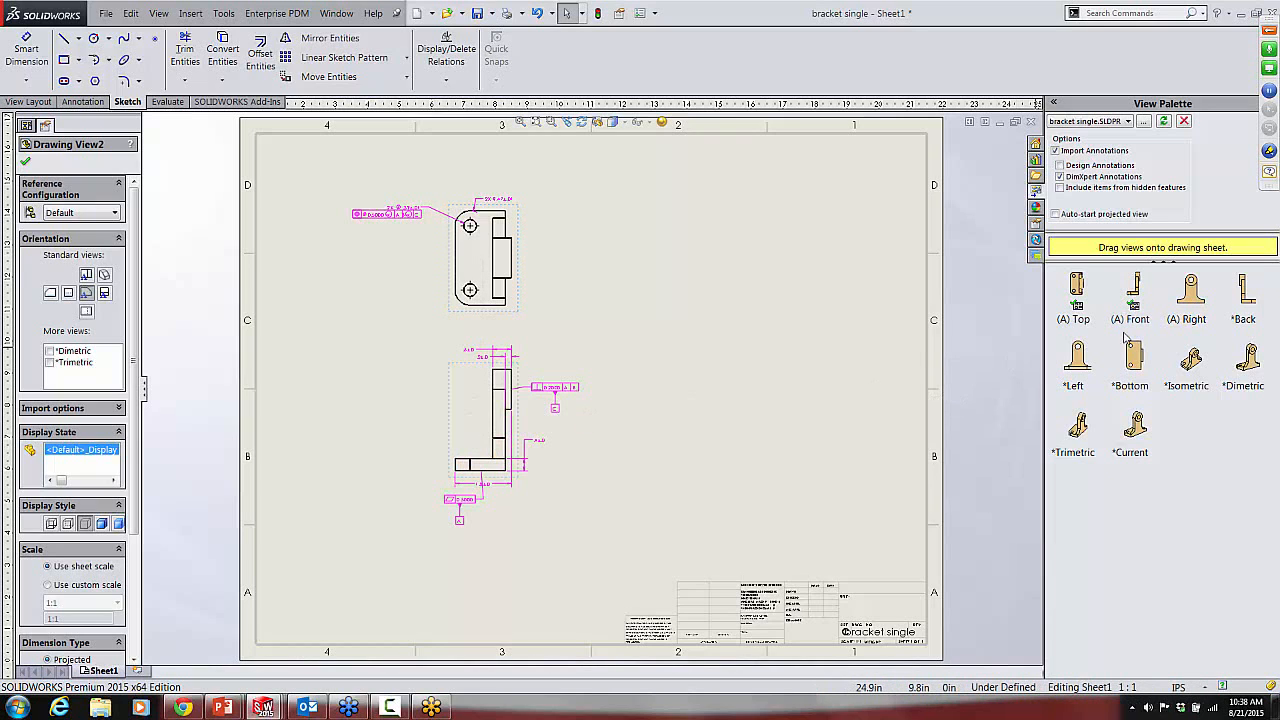
pyautogui.moveTo(1187, 308)
pyautogui.mouseDown()
pyautogui.moveTo(728, 422)
pyautogui.moveTo(621, 433)
pyautogui.moveTo(1236, 284)
pyautogui.moveTo(940, 456)
pyautogui.moveTo(674, 456)
pyautogui.mouseUp()
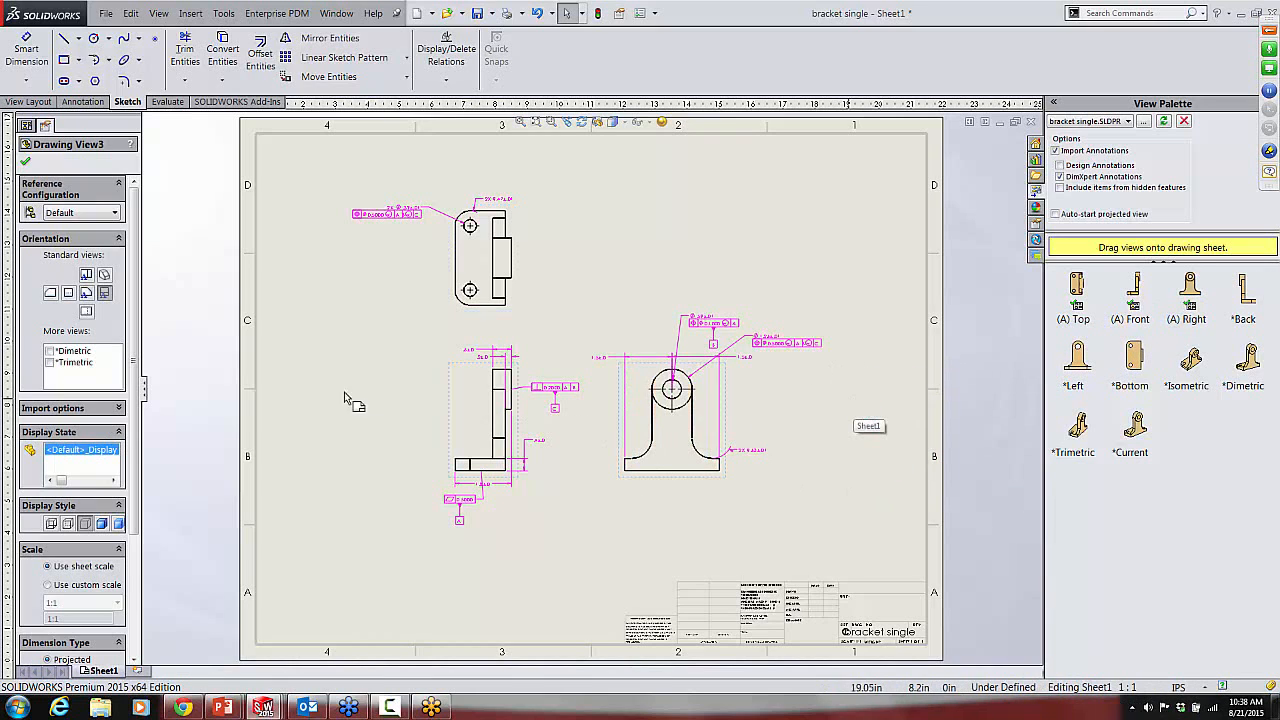
pyautogui.click(27, 162)
# Step: In the top view, move the 2X hole callout lower beside the plate and the 2X corner radius callout to the plate's upper left
pyautogui.scroll(-5, 526, 179)
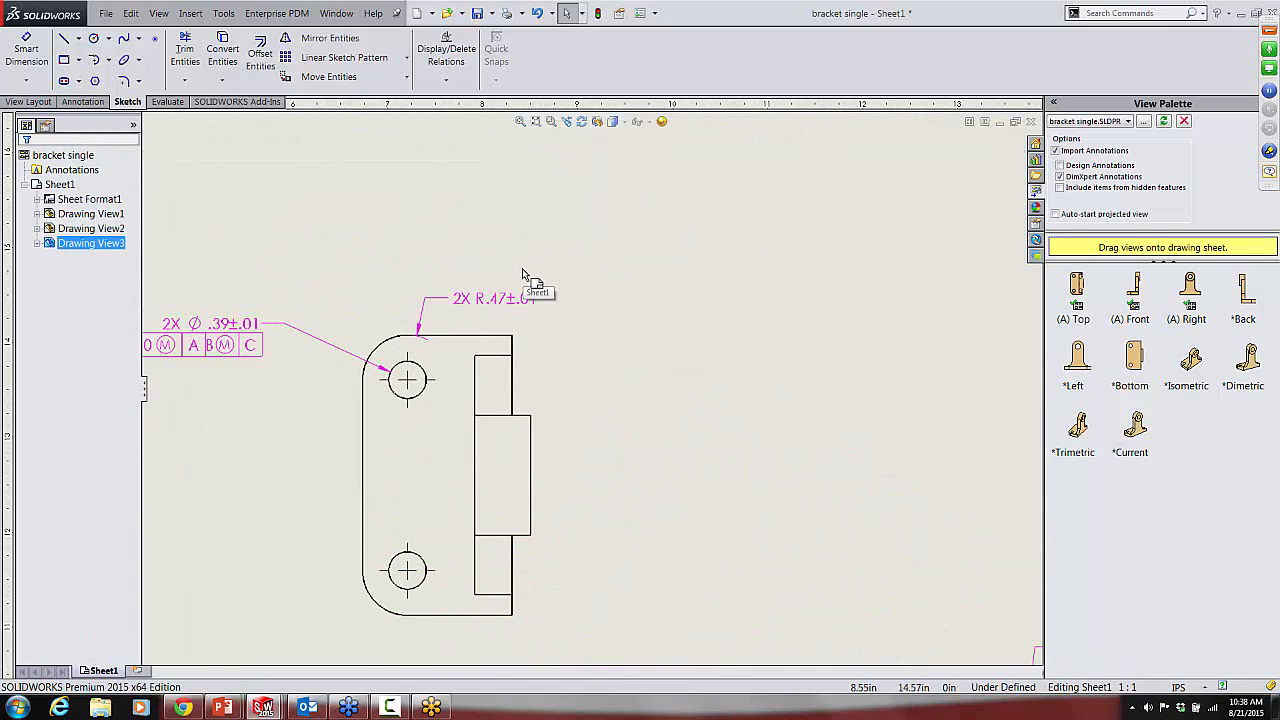
pyautogui.moveTo(222, 332); pyautogui.dragTo(205, 488)
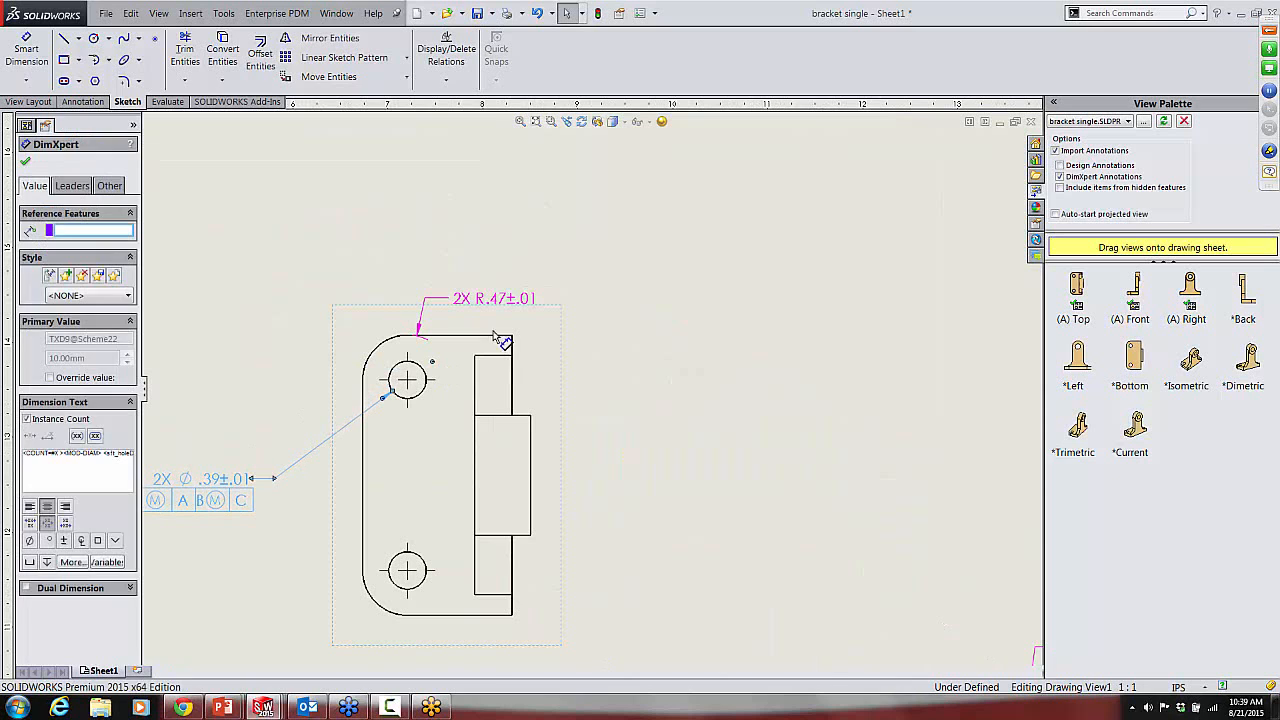
pyautogui.moveTo(500, 298); pyautogui.dragTo(240, 300)
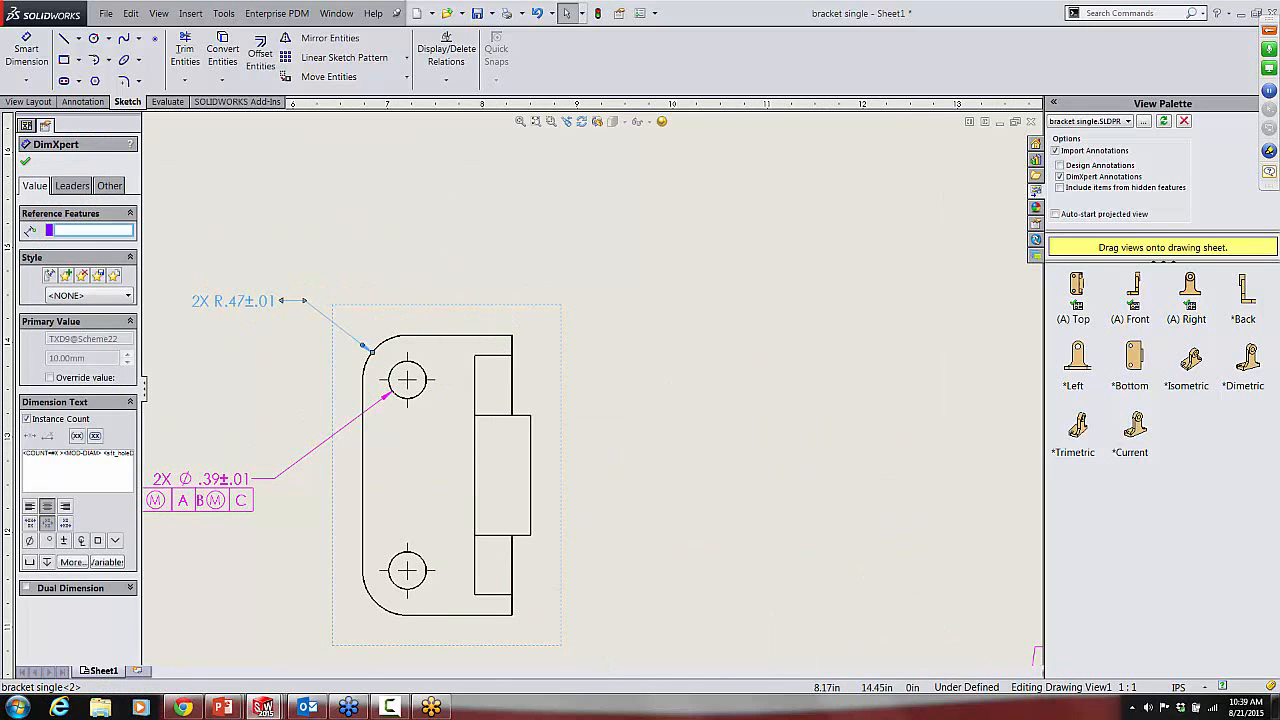
# Step: In the front view, move the flatness frame with datum A left of the base and lower the overall base width dimension
pyautogui.scroll(3, 764, 424)
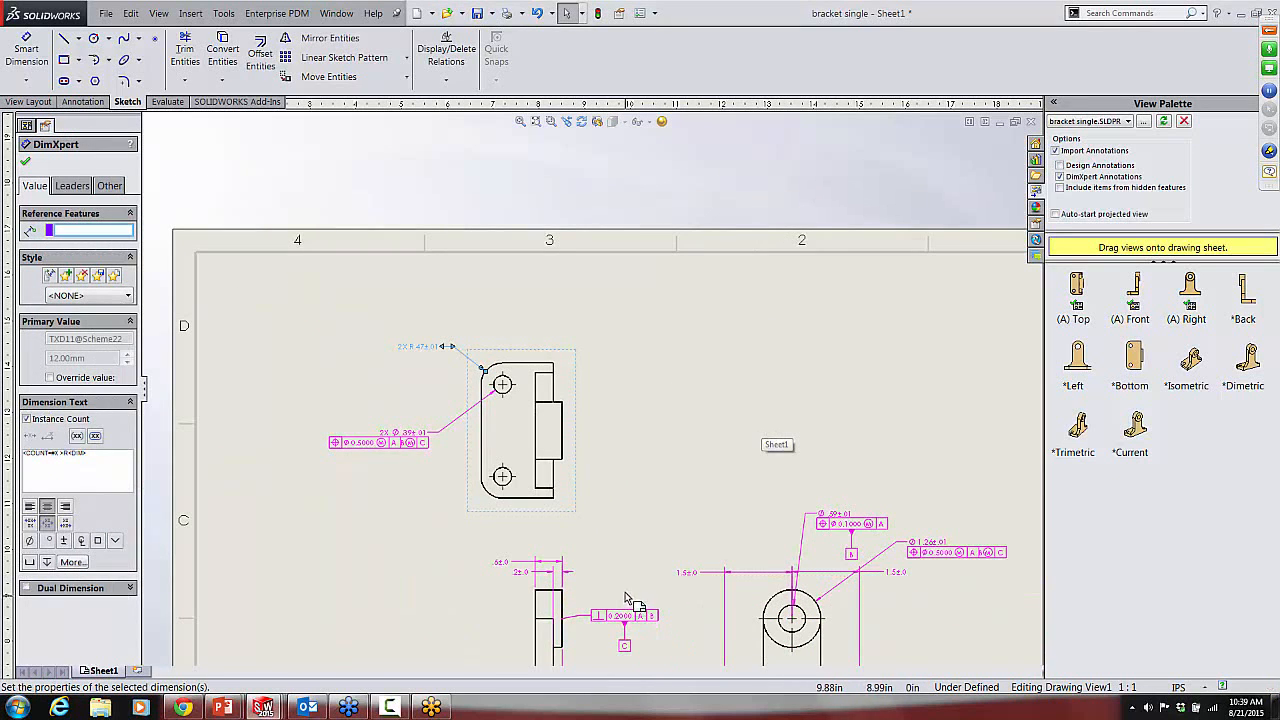
pyautogui.scroll(3, 628, 600)
pyautogui.scroll(-6, 630, 585)
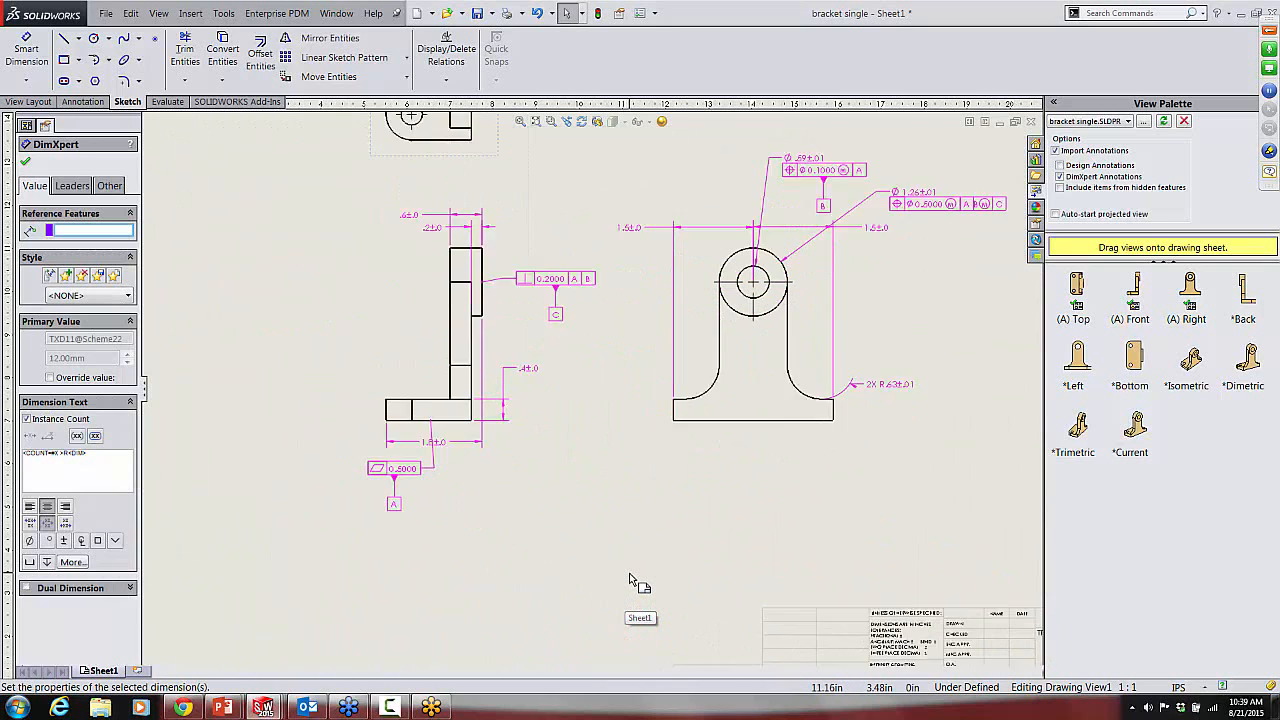
pyautogui.scroll(-1, 630, 580)
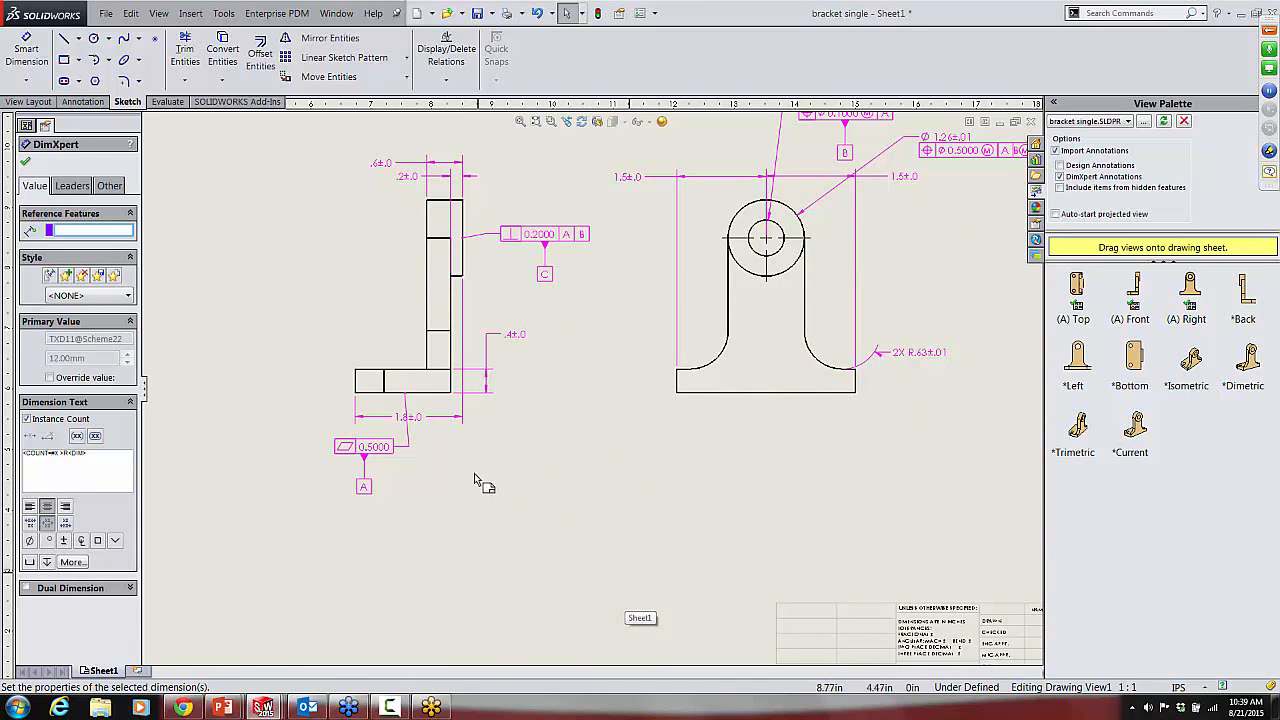
pyautogui.click(378, 447)
pyautogui.moveTo(378, 447); pyautogui.dragTo(330, 440)
pyautogui.moveTo(236, 442); pyautogui.dragTo(231, 442)
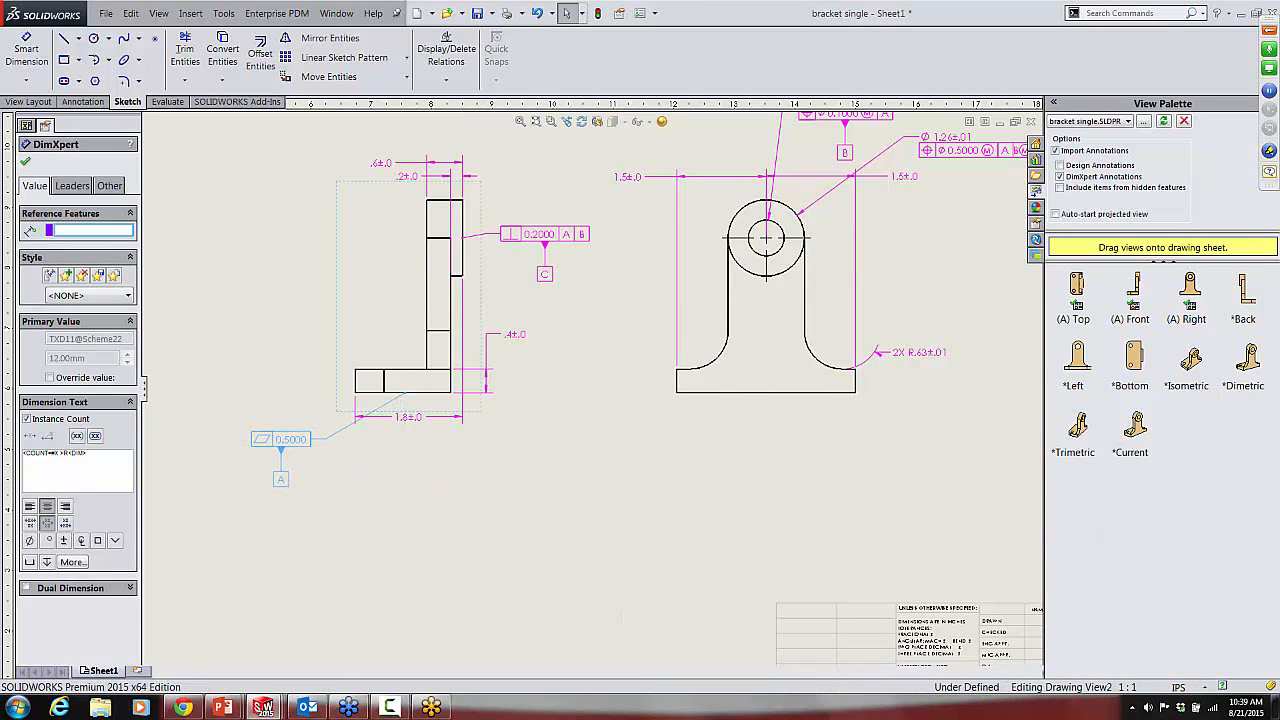
pyautogui.moveTo(408, 430); pyautogui.dragTo(406, 467)
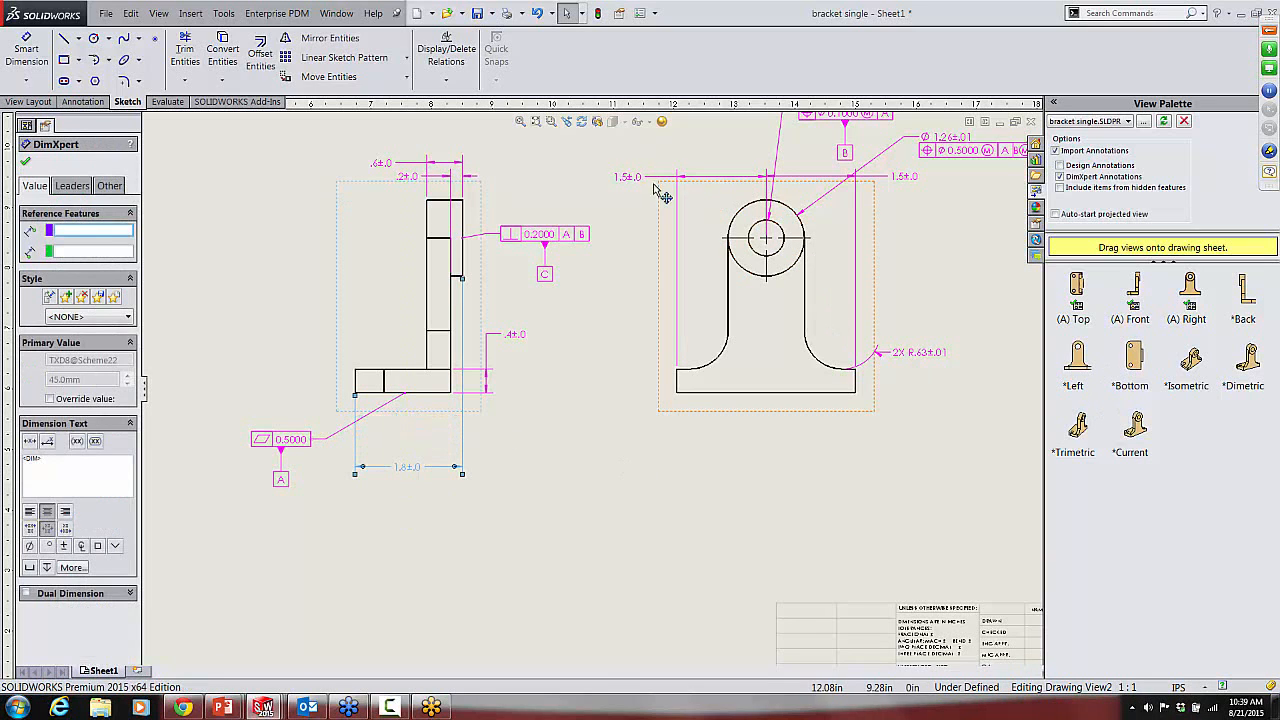
# Step: In the right view, move both half-width dimensions below the base and the 2X fillet radius callout up beside the web
pyautogui.moveTo(646, 177); pyautogui.dragTo(728, 447)
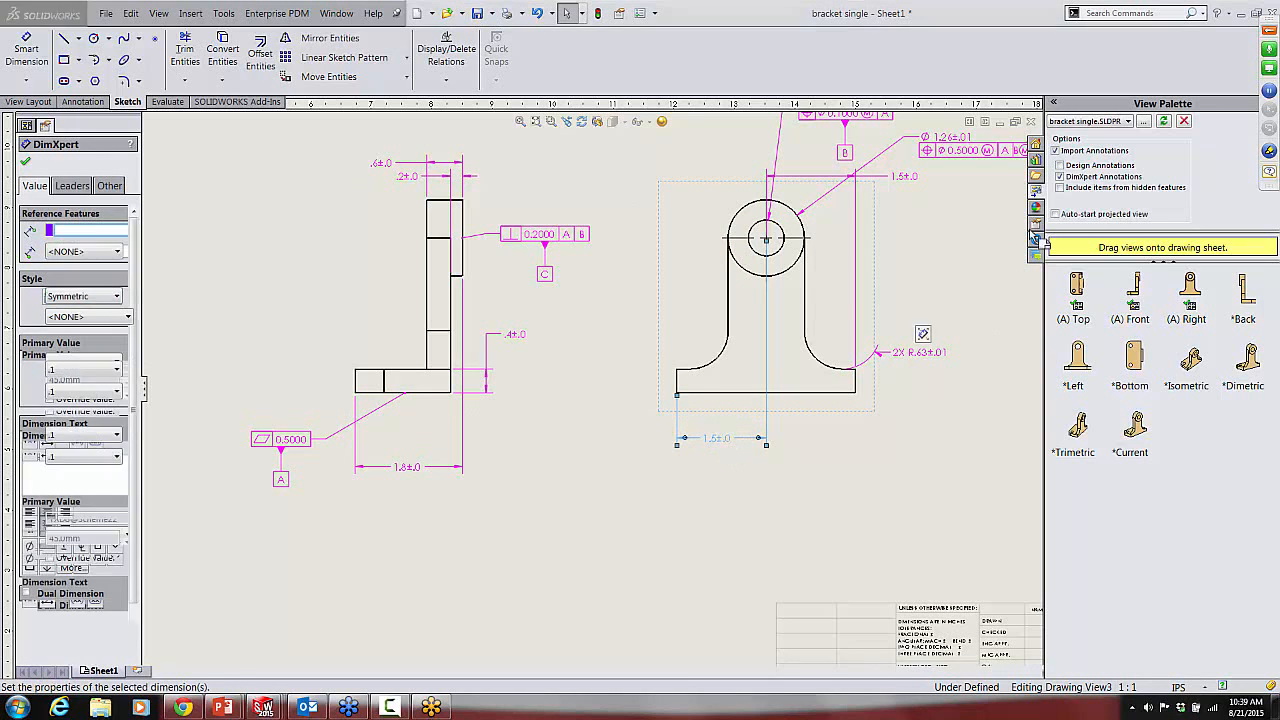
pyautogui.moveTo(887, 179); pyautogui.dragTo(830, 440)
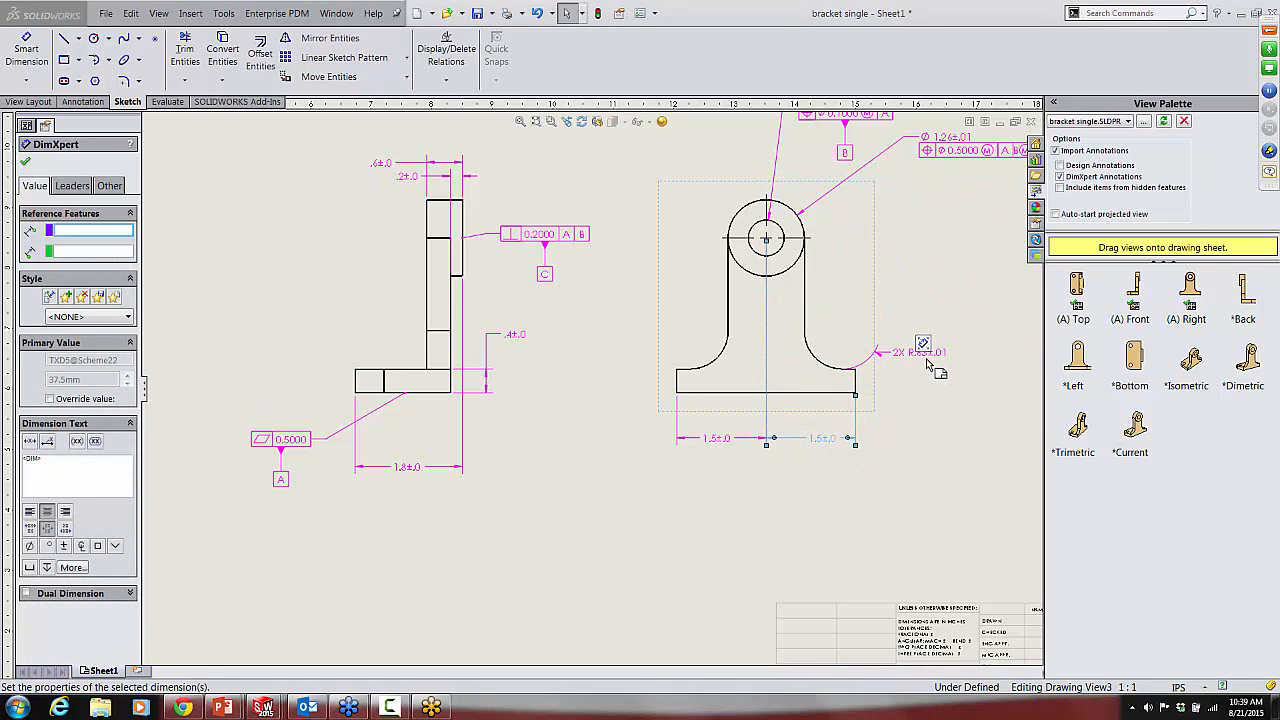
pyautogui.moveTo(905, 353); pyautogui.dragTo(920, 282)
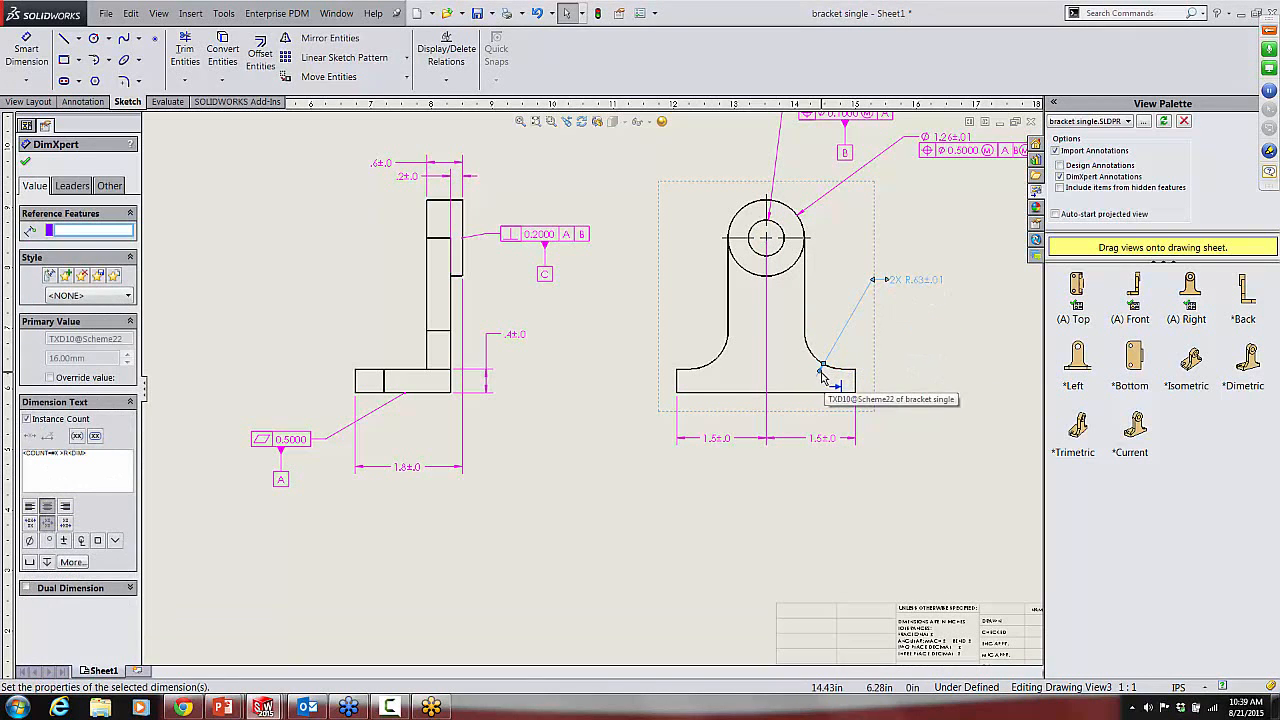
# Step: Move the boss hole's diameter callout, with its position tolerance and datum B, to the upper left of the right view
pyautogui.press('f')
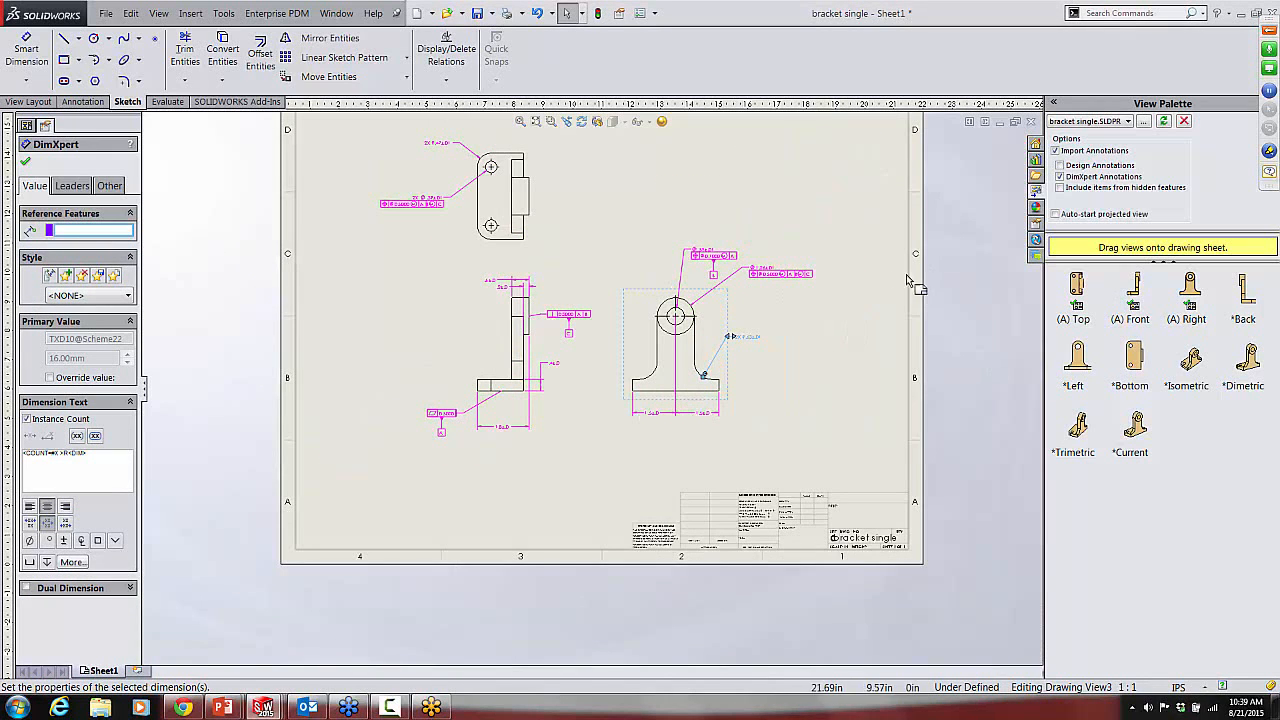
pyautogui.scroll(-5, 775, 285)
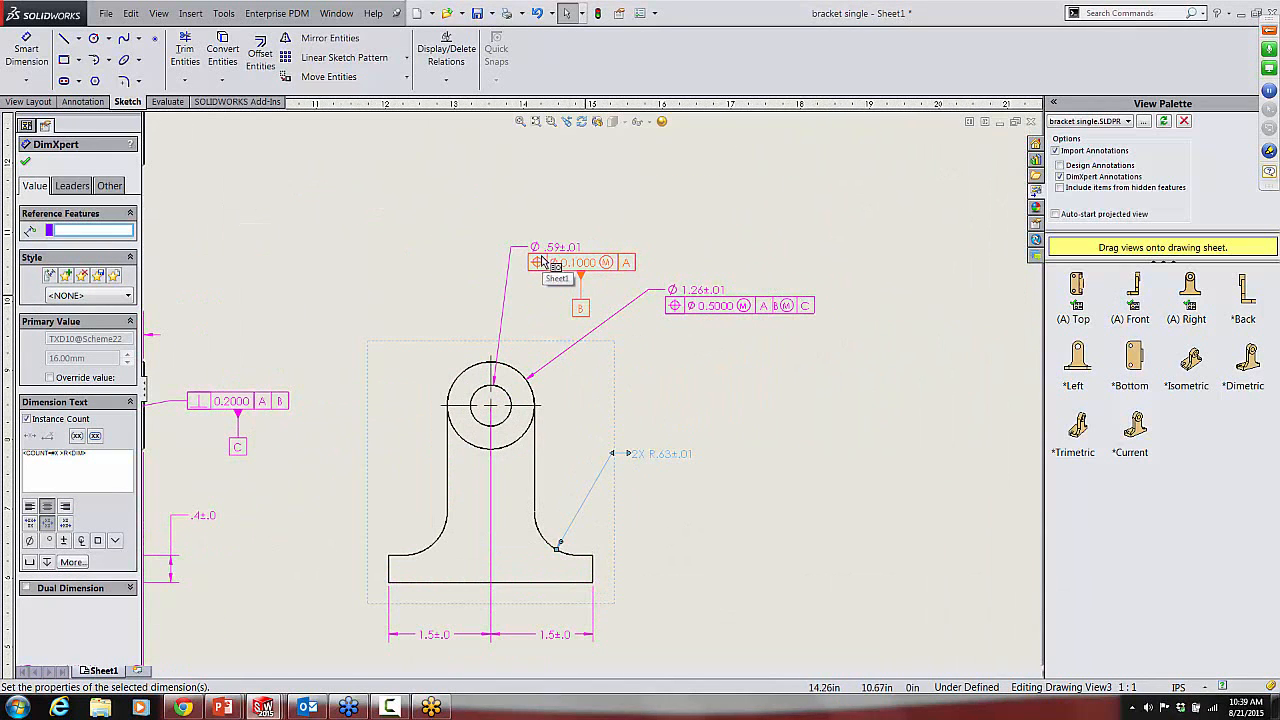
pyautogui.moveTo(557, 248); pyautogui.dragTo(374, 277)
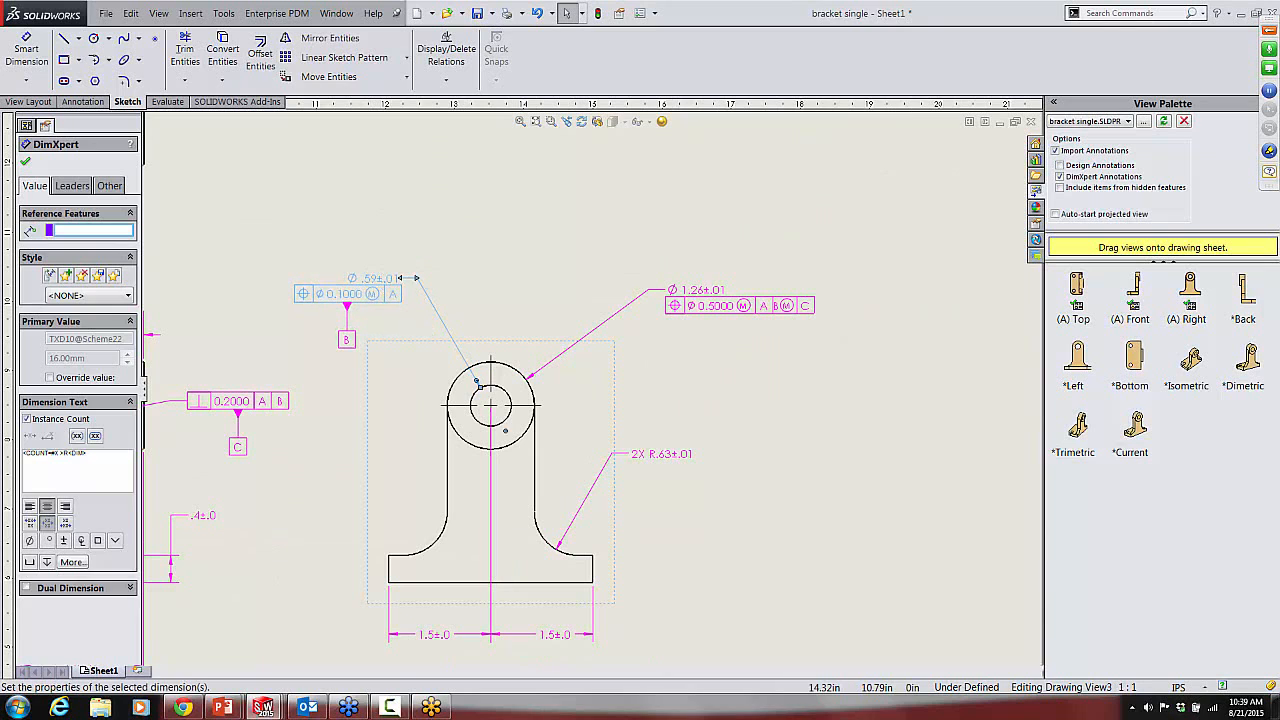
# Step: In the right view, move the outer boss diameter callout, with its position tolerance, slightly up and inward, level with the hole's callout
pyautogui.click(750, 311)
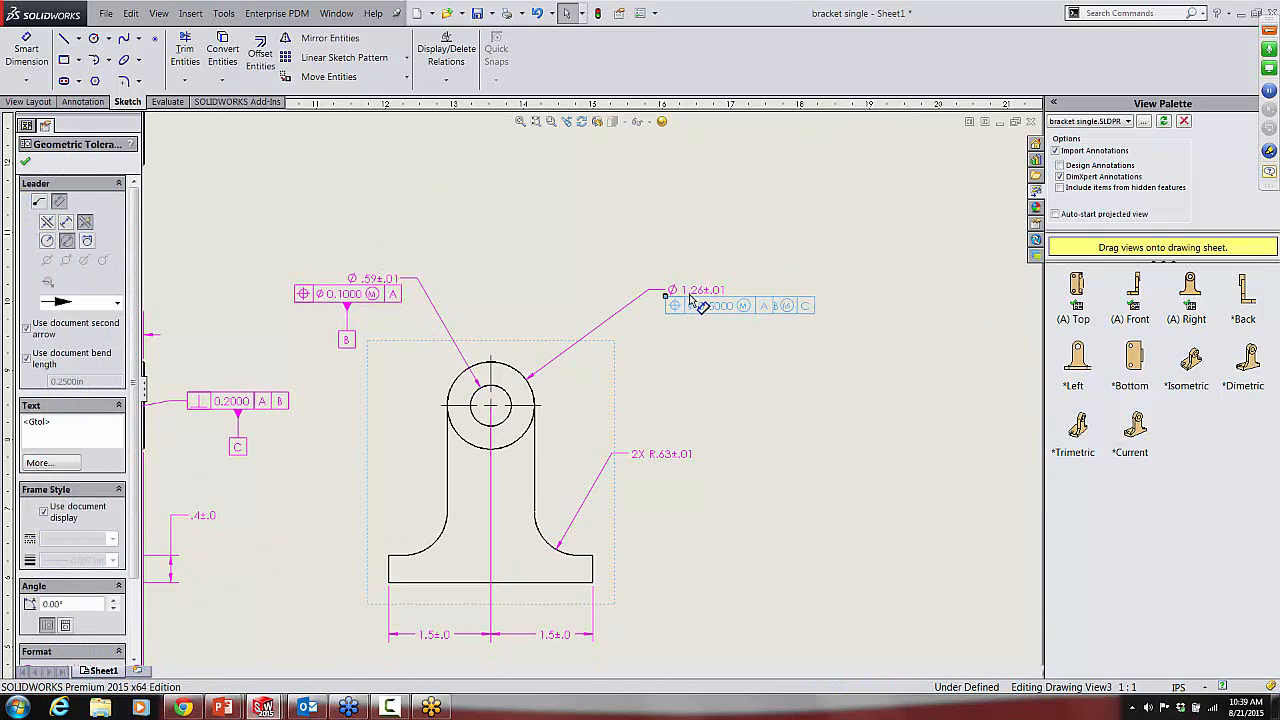
pyautogui.moveTo(688, 291); pyautogui.dragTo(666, 278)
pyautogui.click(812, 385)
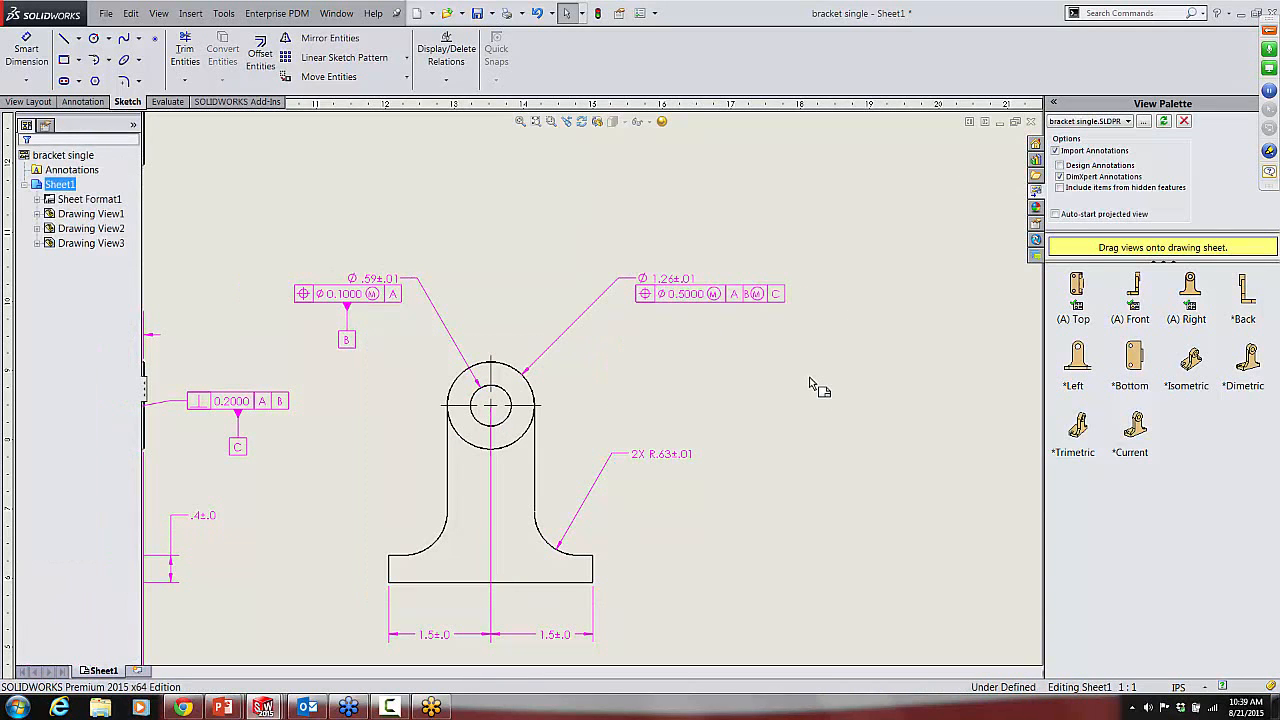
pyautogui.press('f')
pyautogui.press('r')
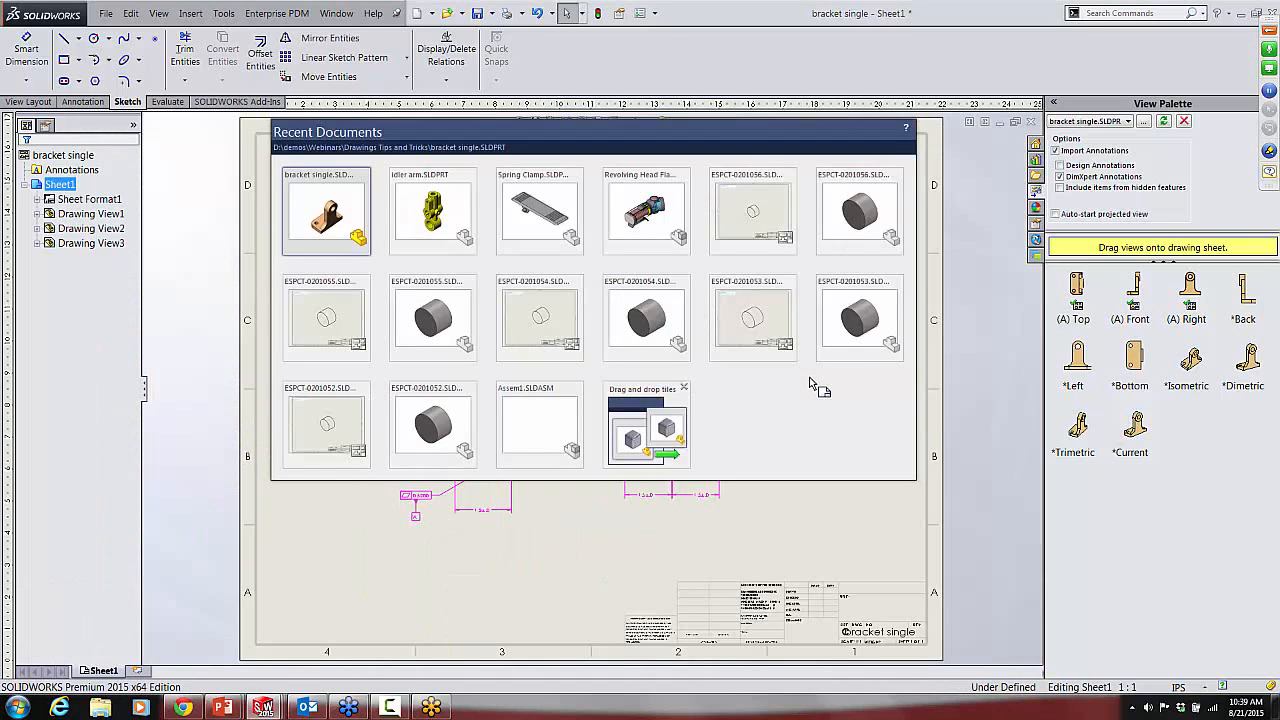
pyautogui.click(707, 548)
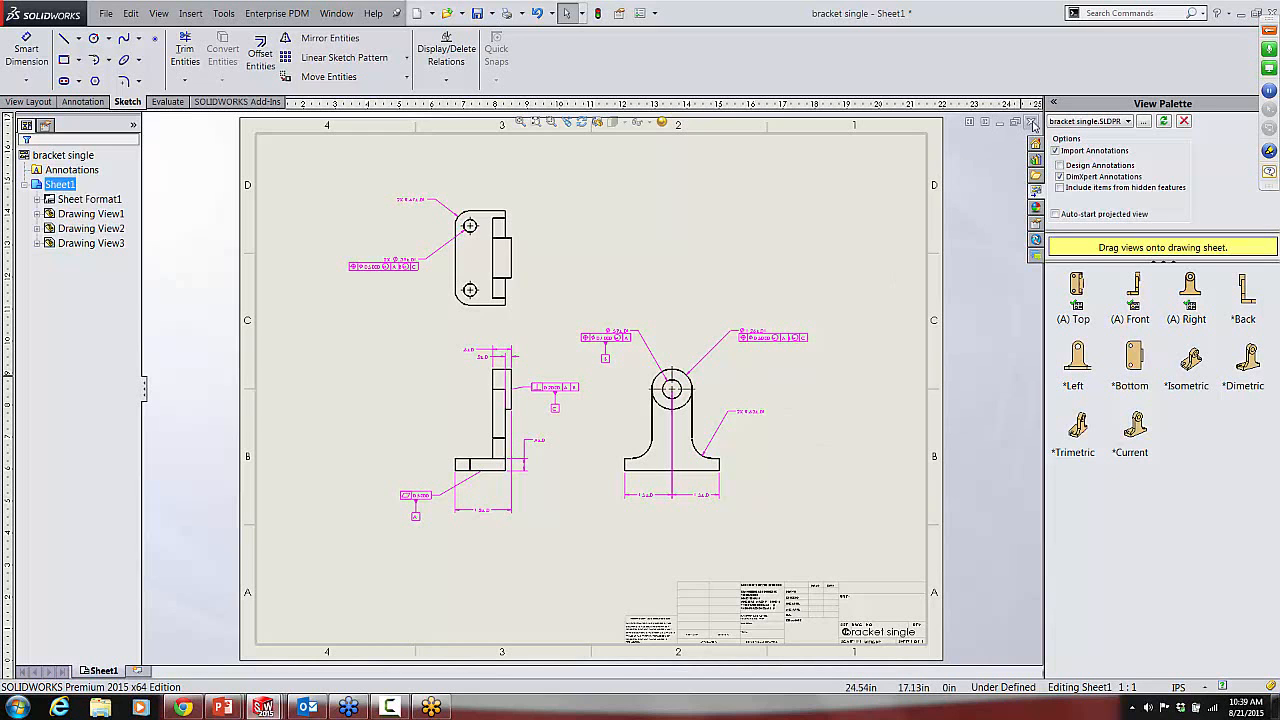
# Step: Close the bracket drawing
pyautogui.click(1032, 122)
pyautogui.click(361, 273)
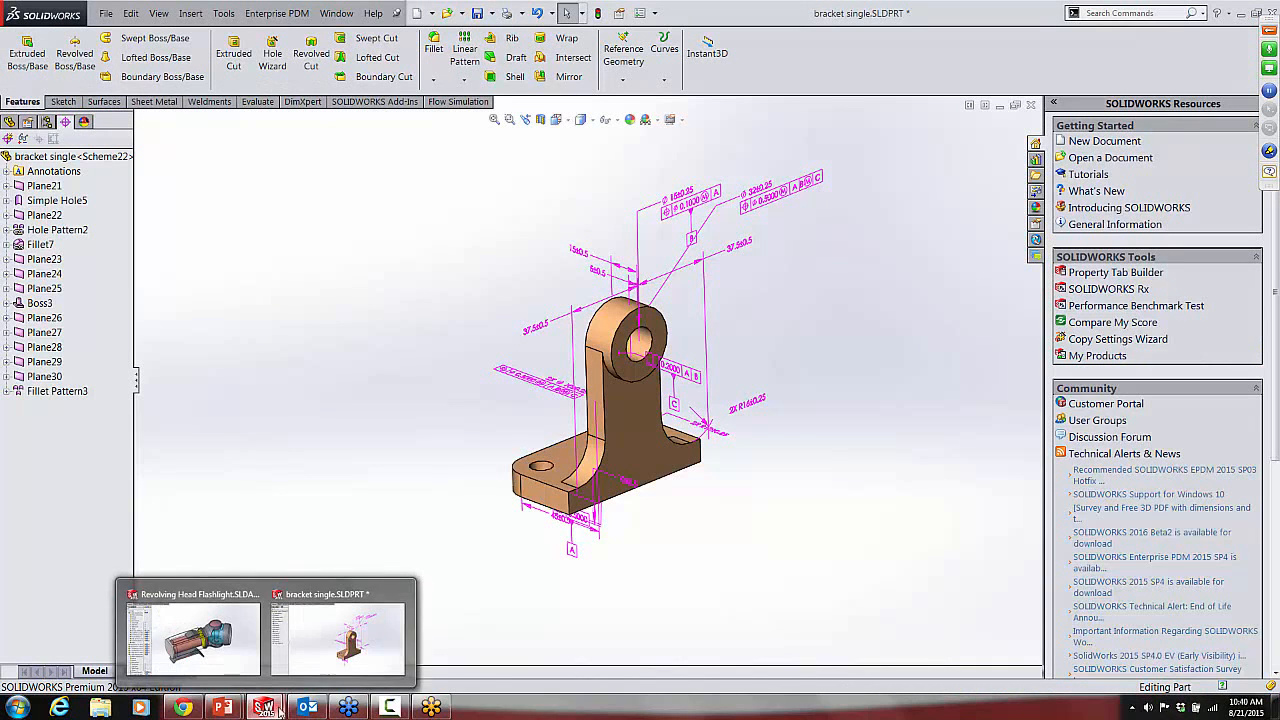
# Step: Switch to the PowerPoint slide show and advance from the DimXpert slide to the Bill of Material slide
pyautogui.click(226, 707)
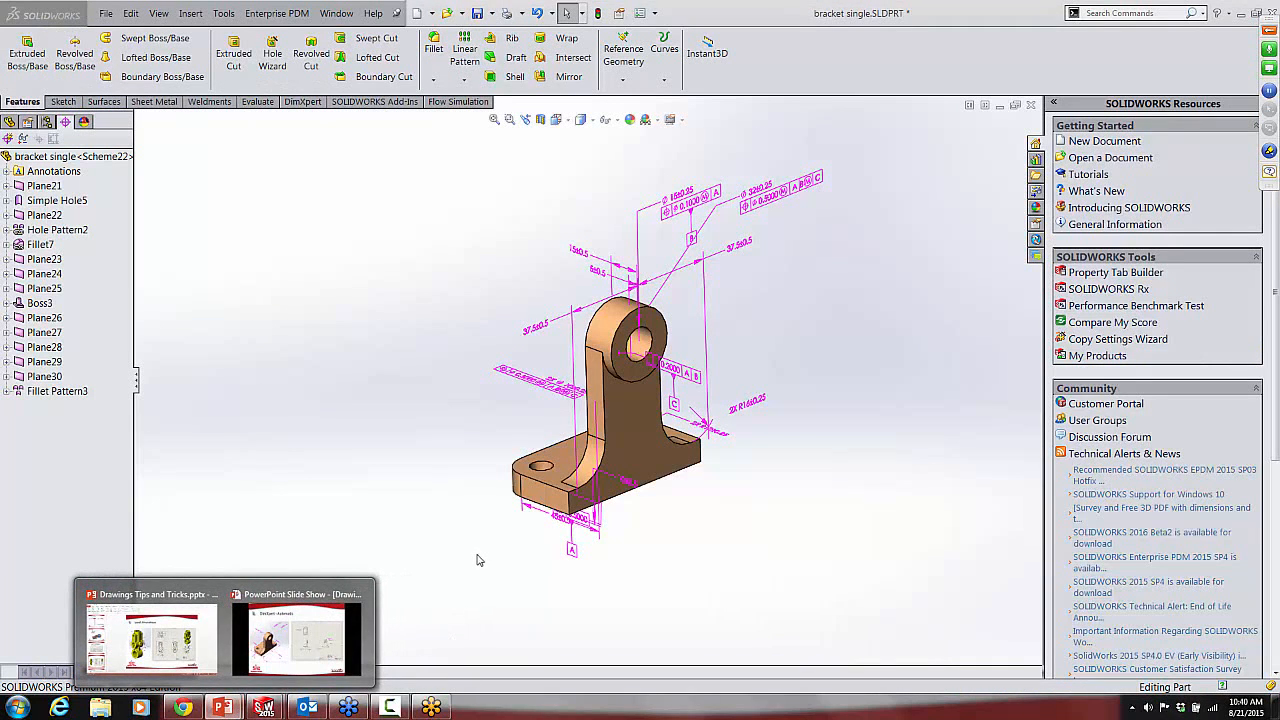
pyautogui.click(352, 597)
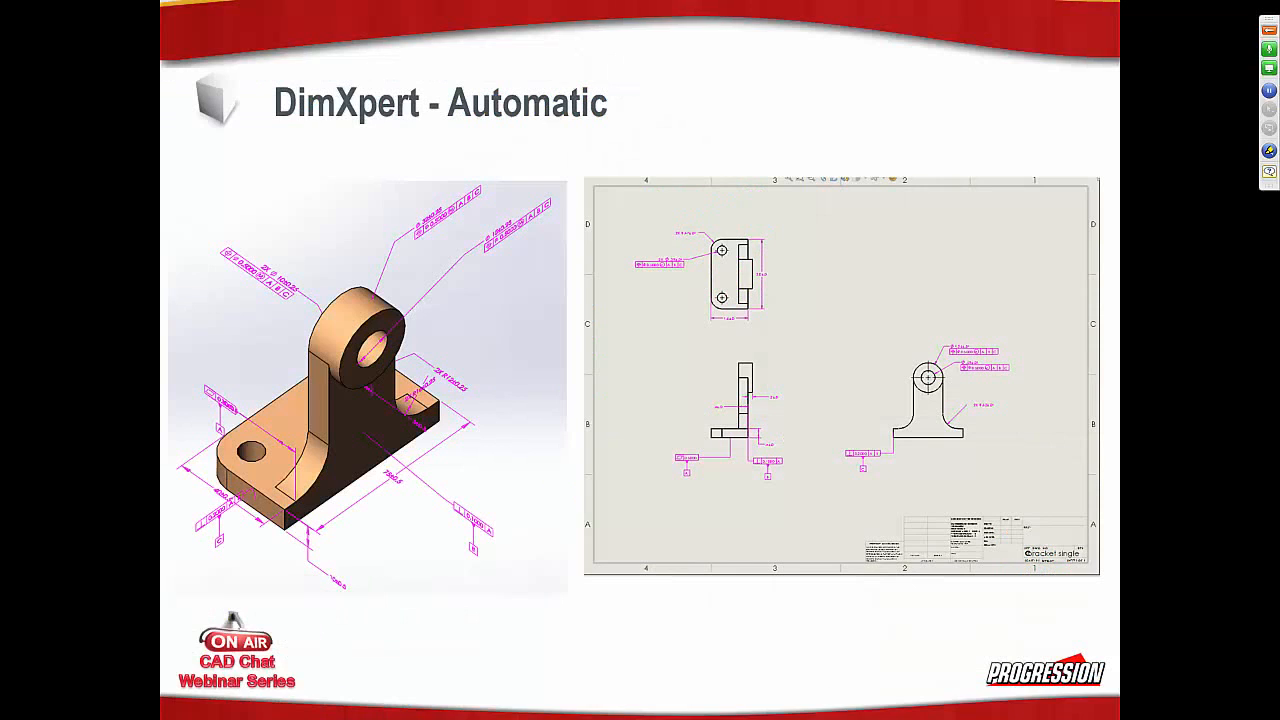
pyautogui.click(730, 666)
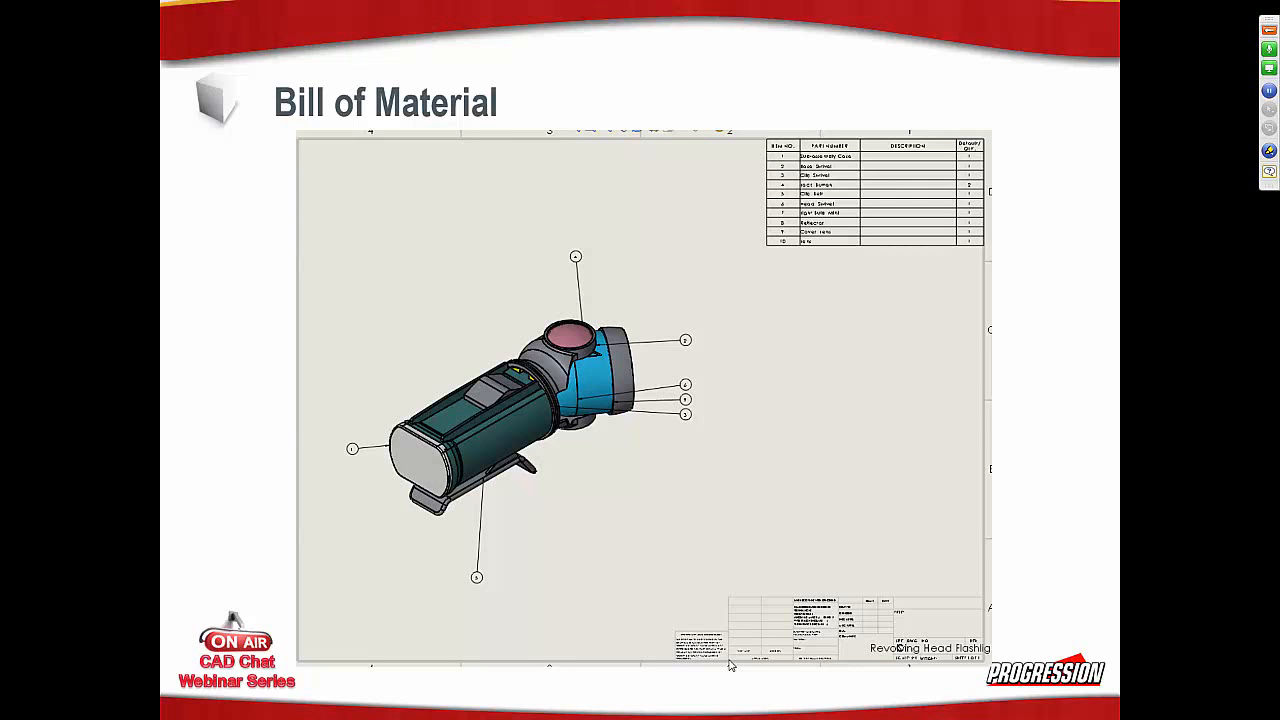
# Step: Switch back to SOLIDWORKS and close the bracket part without saving the changes
pyautogui.hotkey('alt', 'Tab')
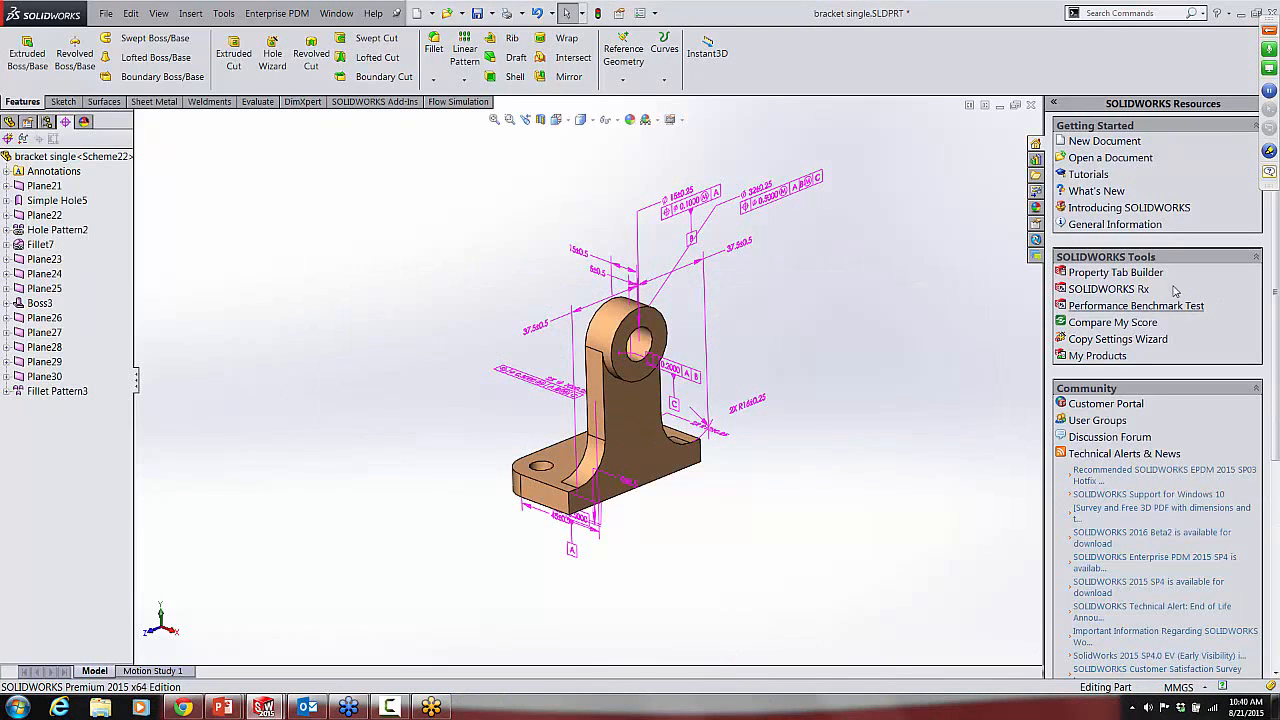
pyautogui.click(1031, 104)
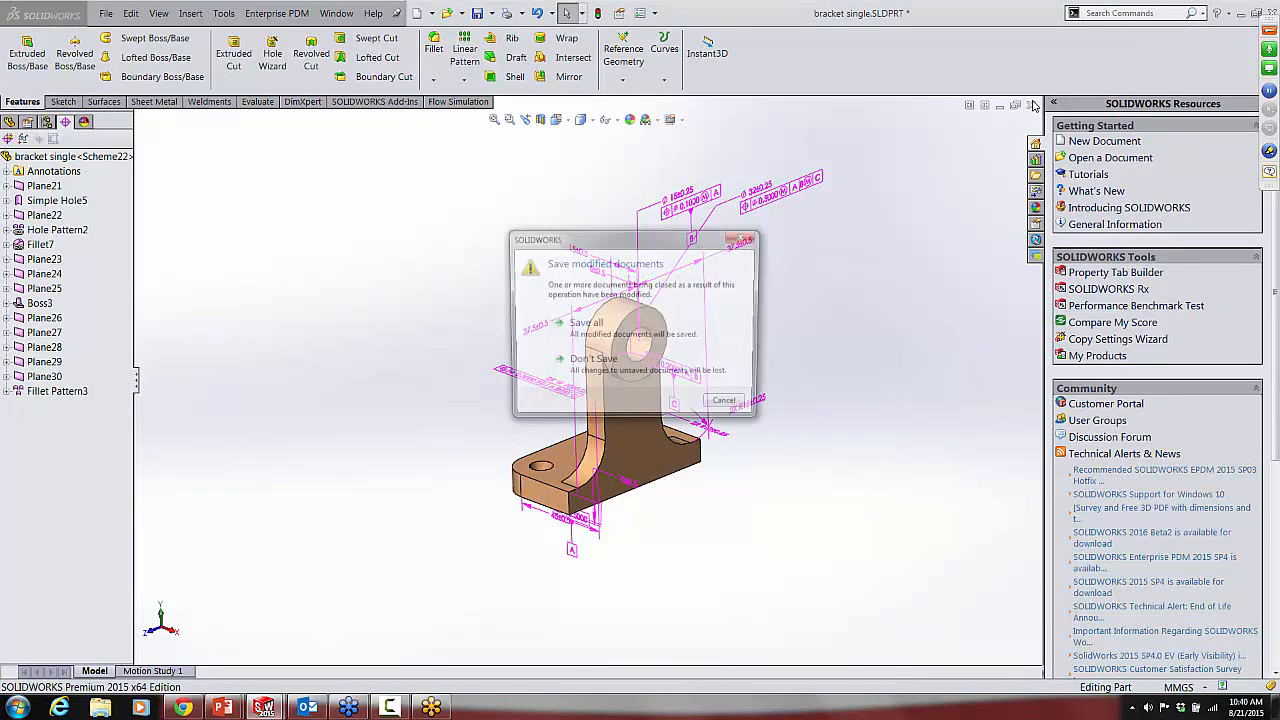
pyautogui.click(588, 363)
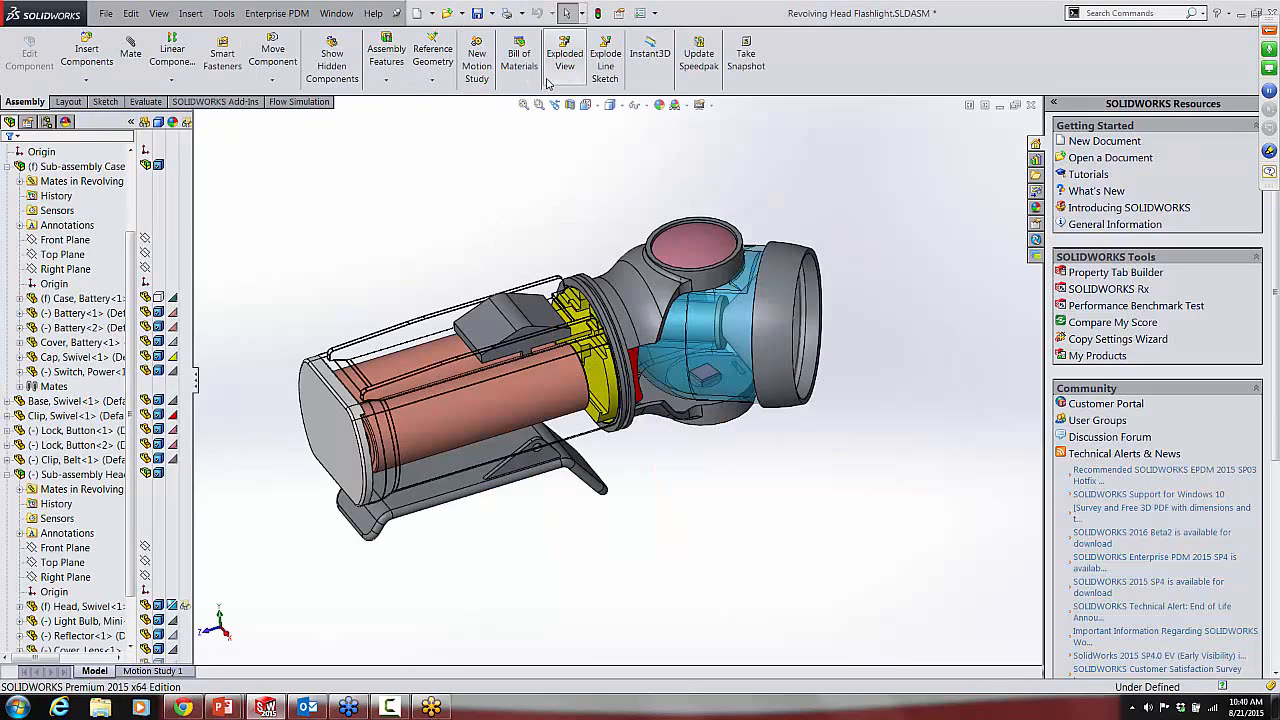
# Step: Make a new drawing from the Revolving Head Flashlight assembly using the C Ansi template
pyautogui.click(433, 14)
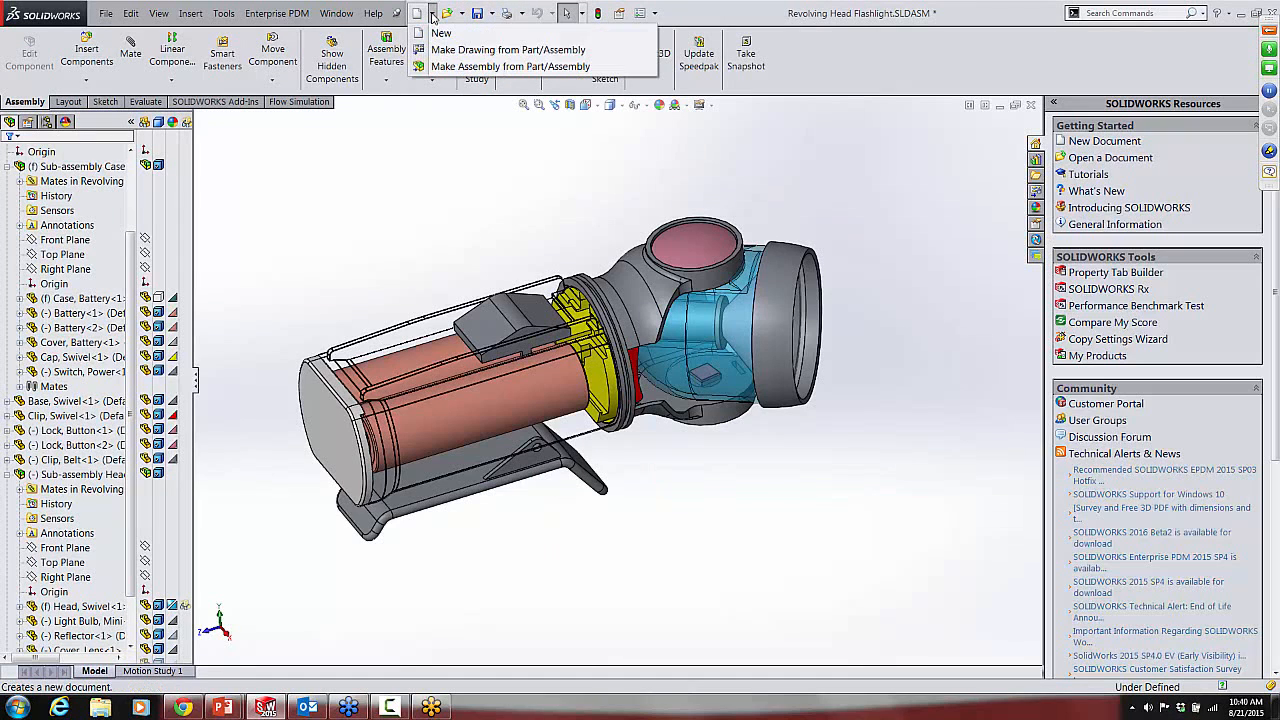
pyautogui.click(441, 50)
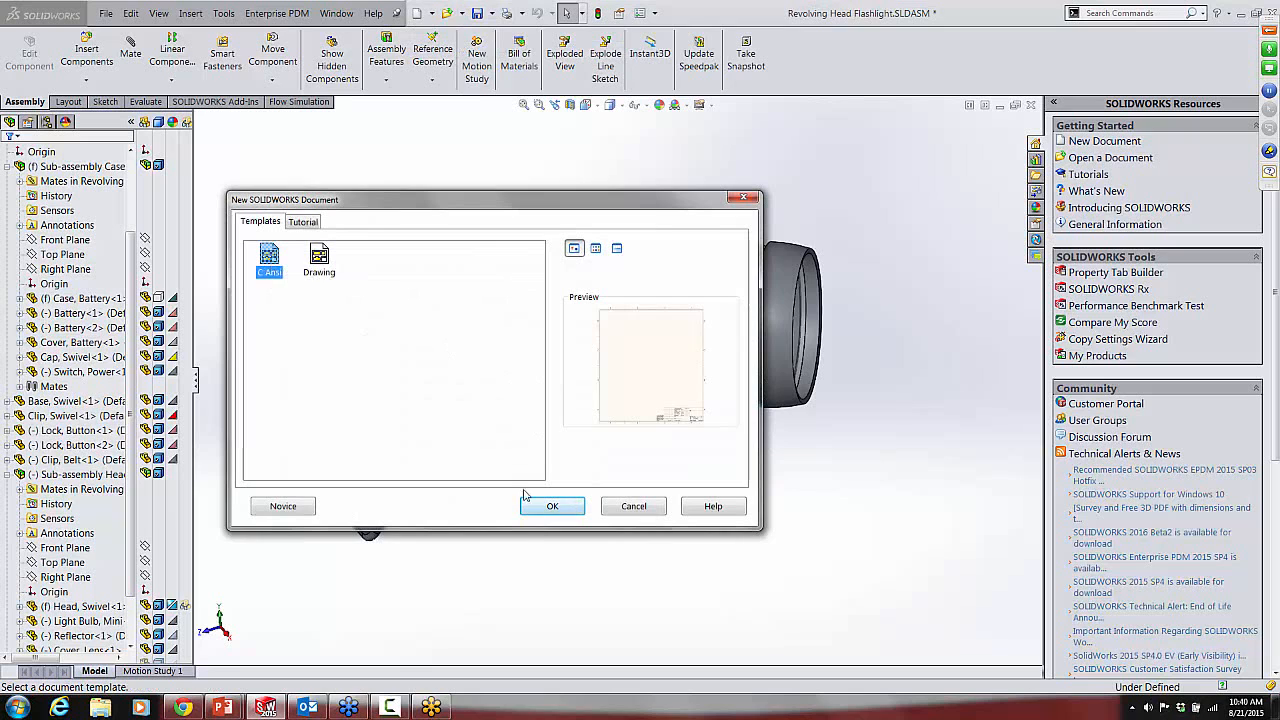
pyautogui.click(552, 506)
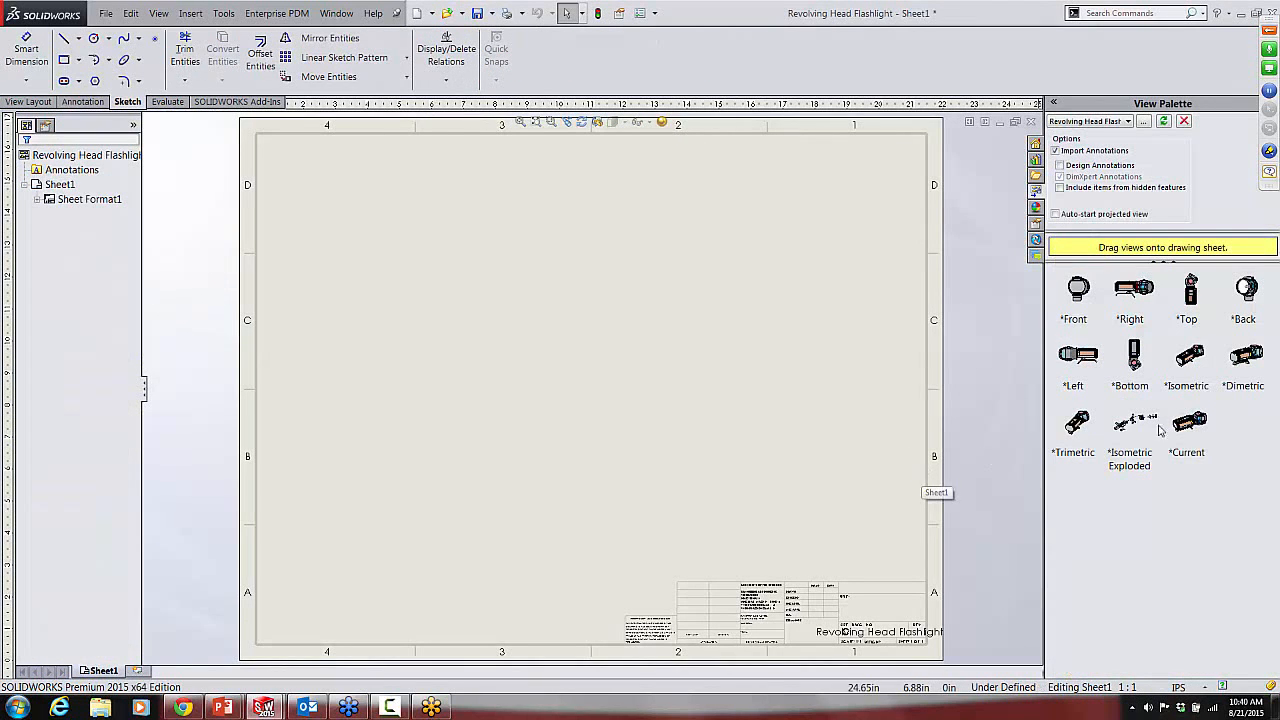
# Step: Place the Isometric Exploded view in the middle of the sheet and display it shaded with edges
pyautogui.moveTo(1132, 434)
pyautogui.mouseDown()
pyautogui.moveTo(1134, 447)
pyautogui.moveTo(791, 472)
pyautogui.moveTo(420, 445)
pyautogui.moveTo(545, 440)
pyautogui.moveTo(552, 452)
pyautogui.mouseUp()
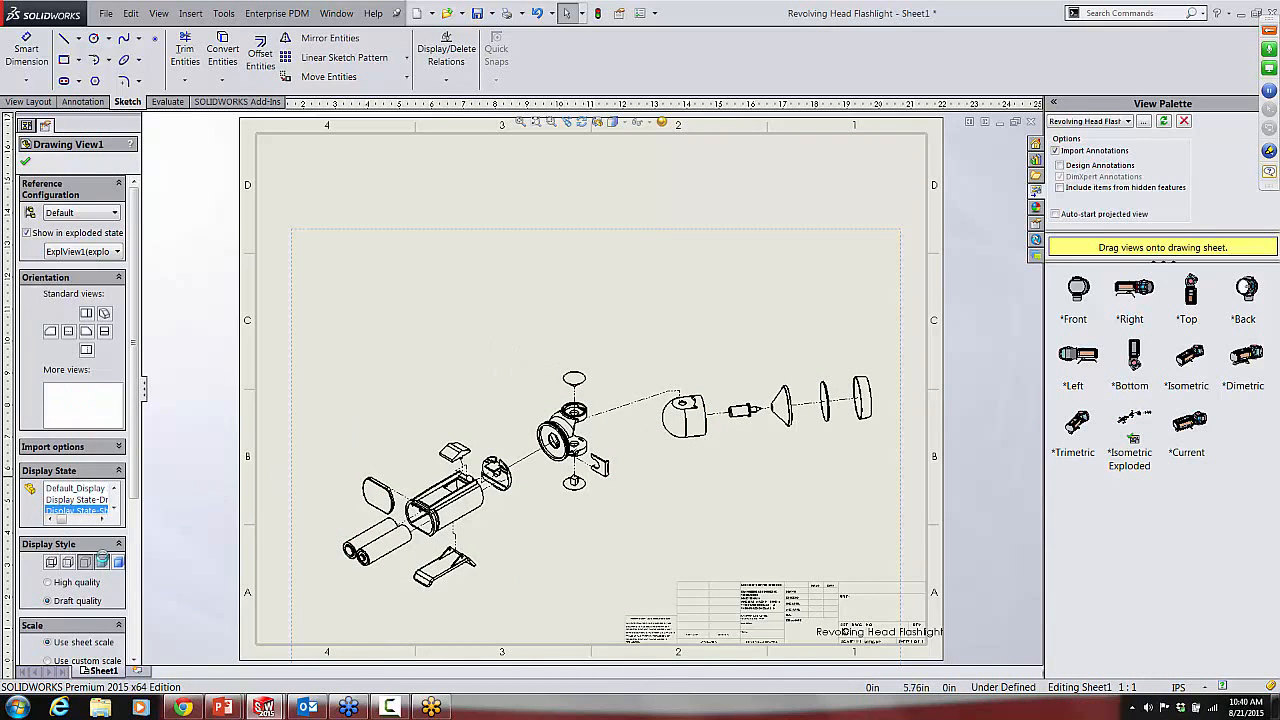
pyautogui.click(102, 562)
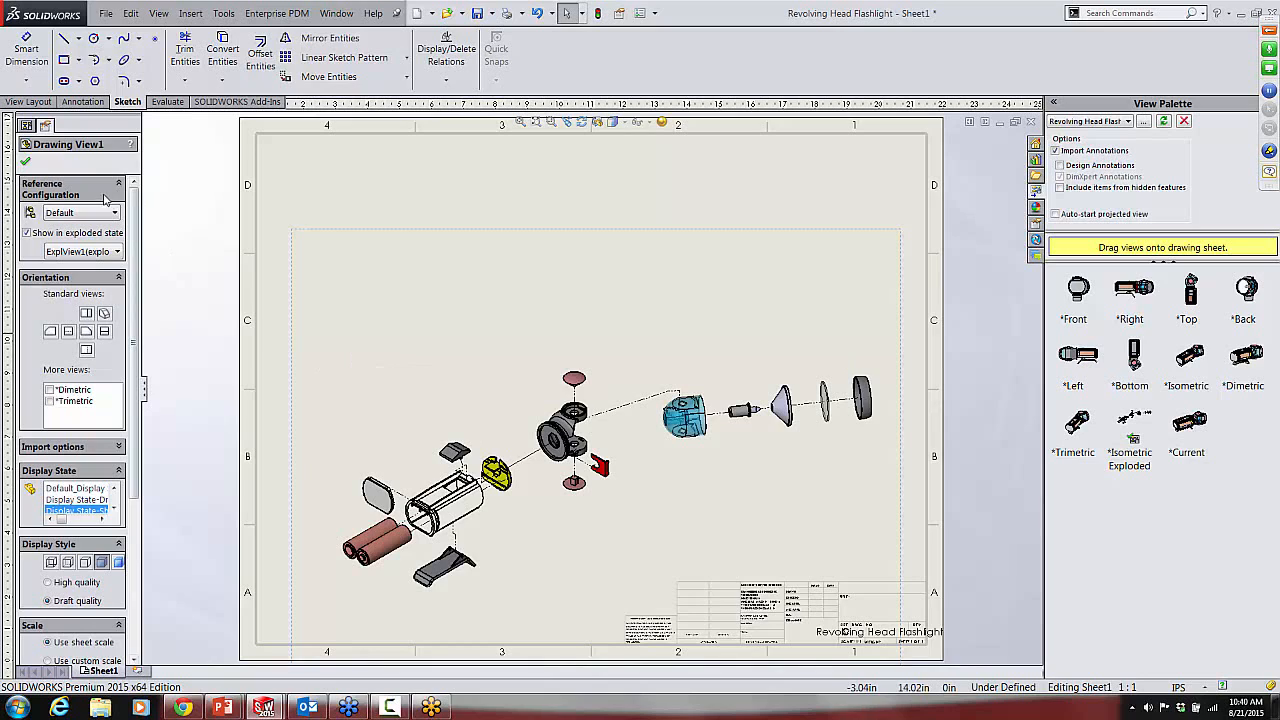
pyautogui.click(25, 161)
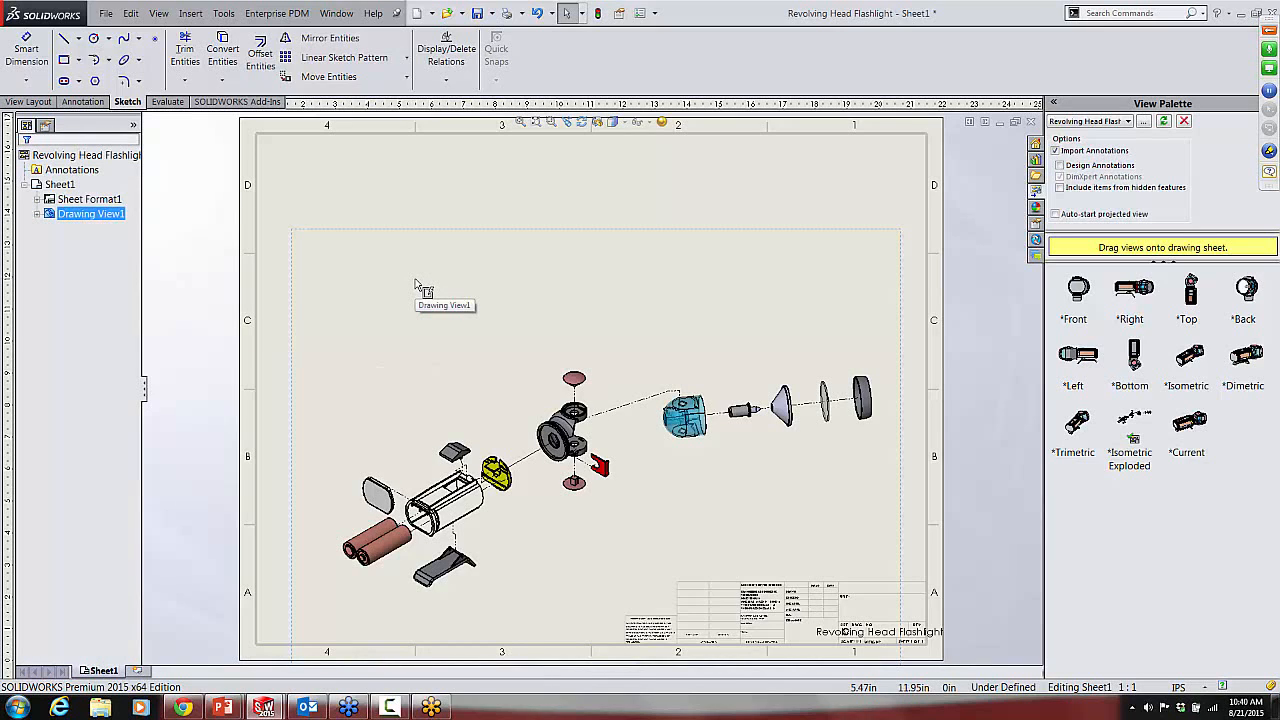
# Step: Insert a top-level-only bill of materials for the exploded view's Default configuration, using the bom-standard template and attached to the anchor point
pyautogui.click(88, 102)
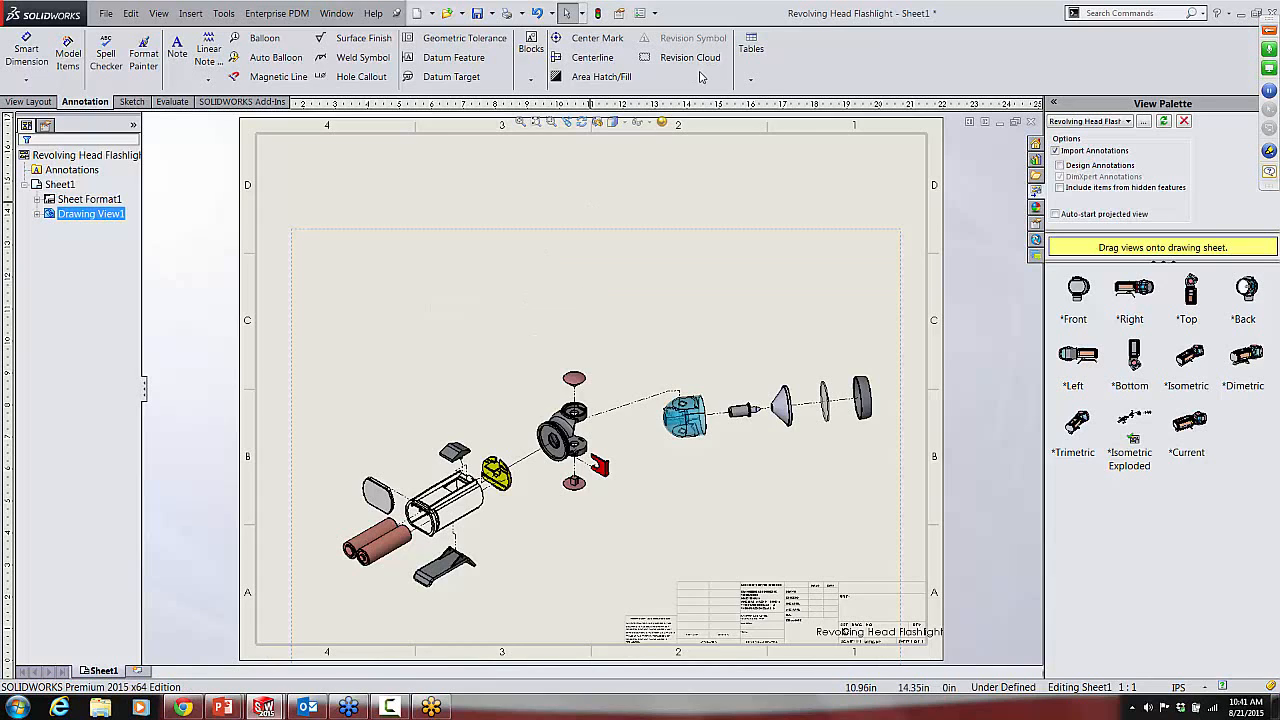
pyautogui.click(750, 82)
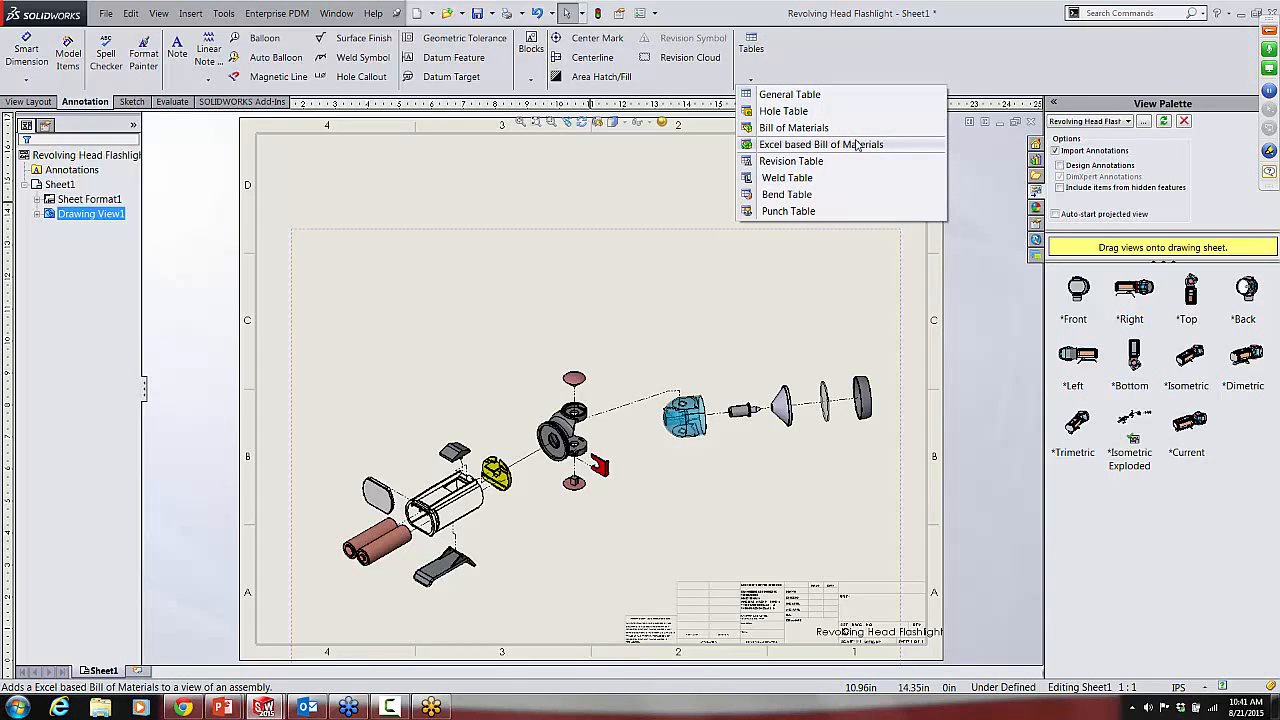
pyautogui.click(795, 128)
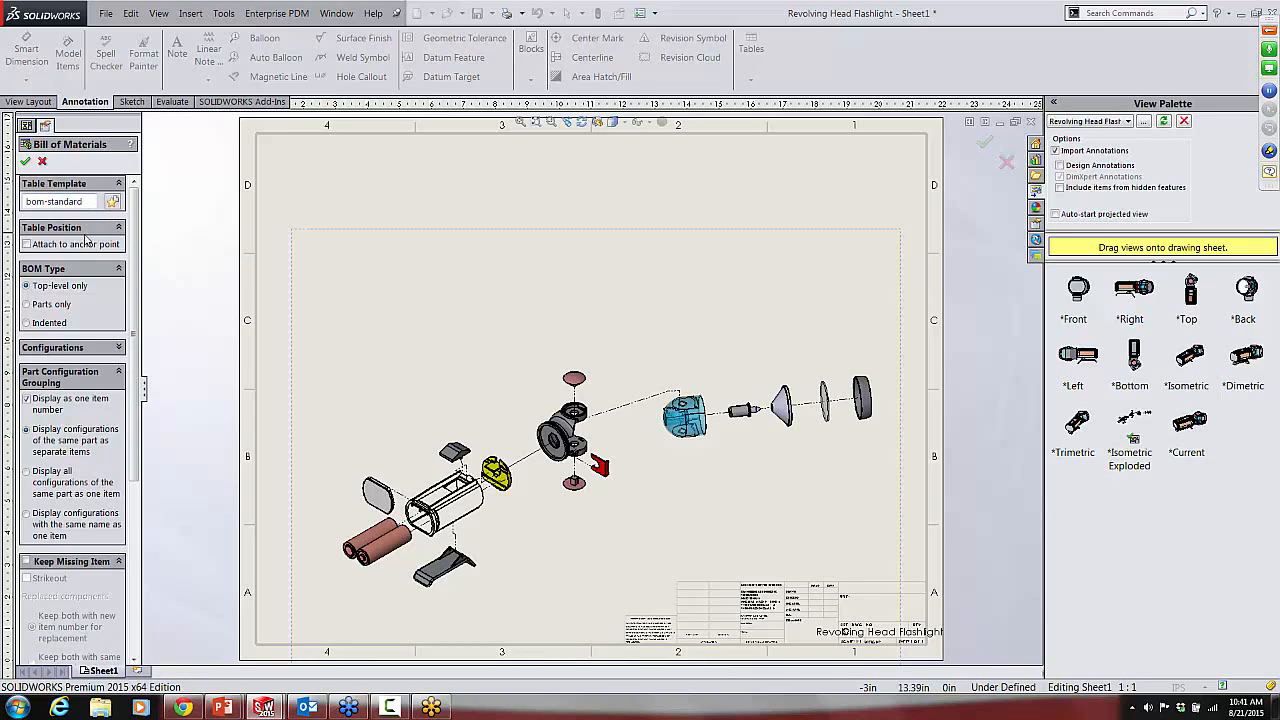
pyautogui.click(27, 245)
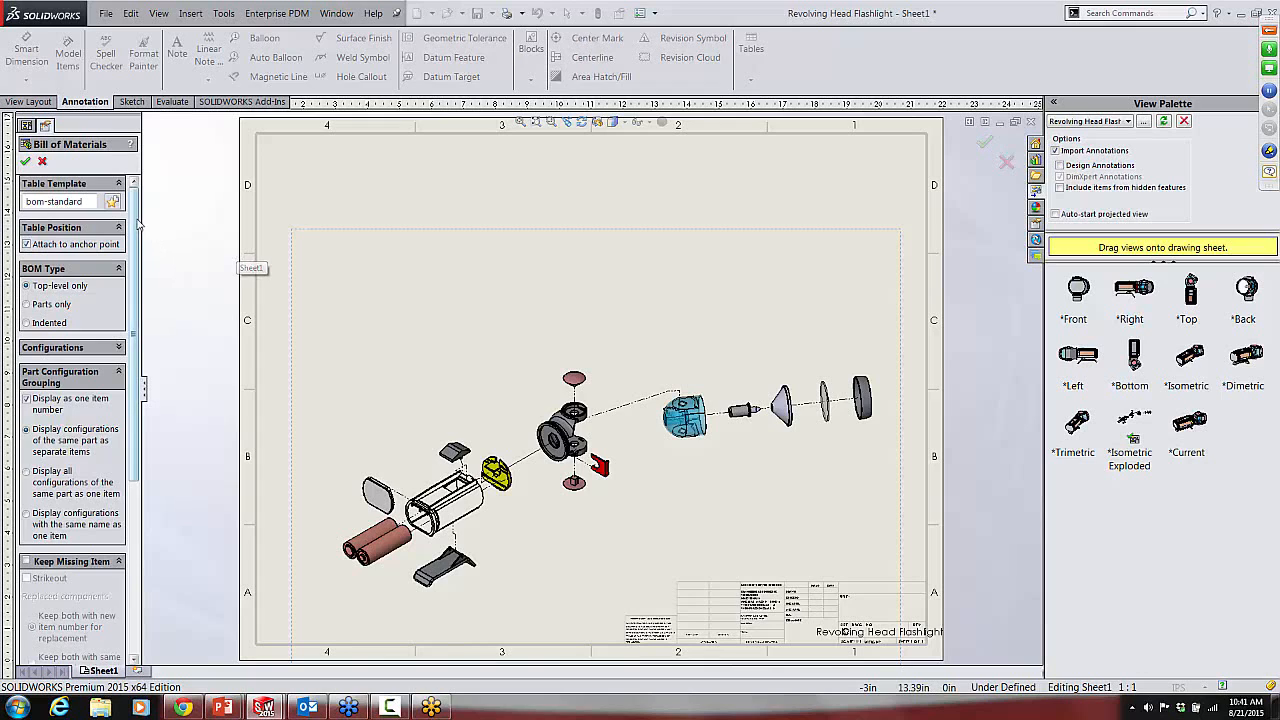
pyautogui.moveTo(137, 220)
pyautogui.mouseDown()
pyautogui.moveTo(138, 258)
pyautogui.moveTo(138, 221)
pyautogui.mouseUp()
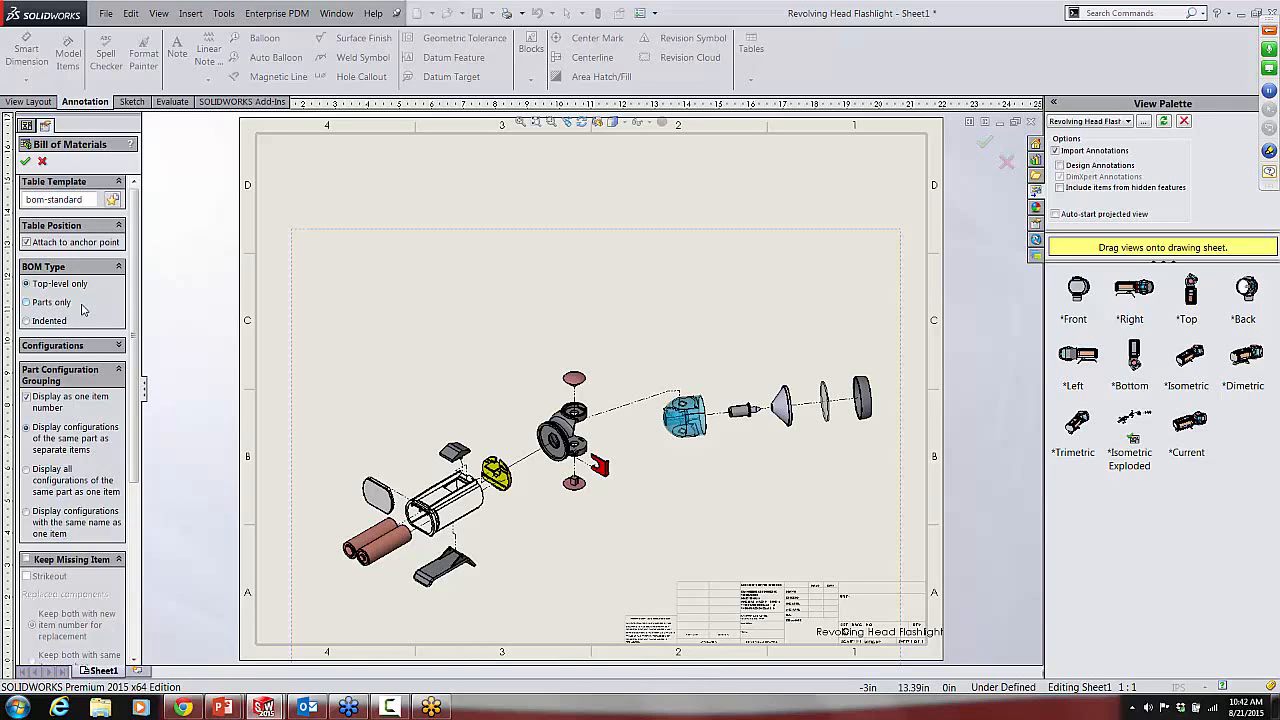
pyautogui.click(119, 346)
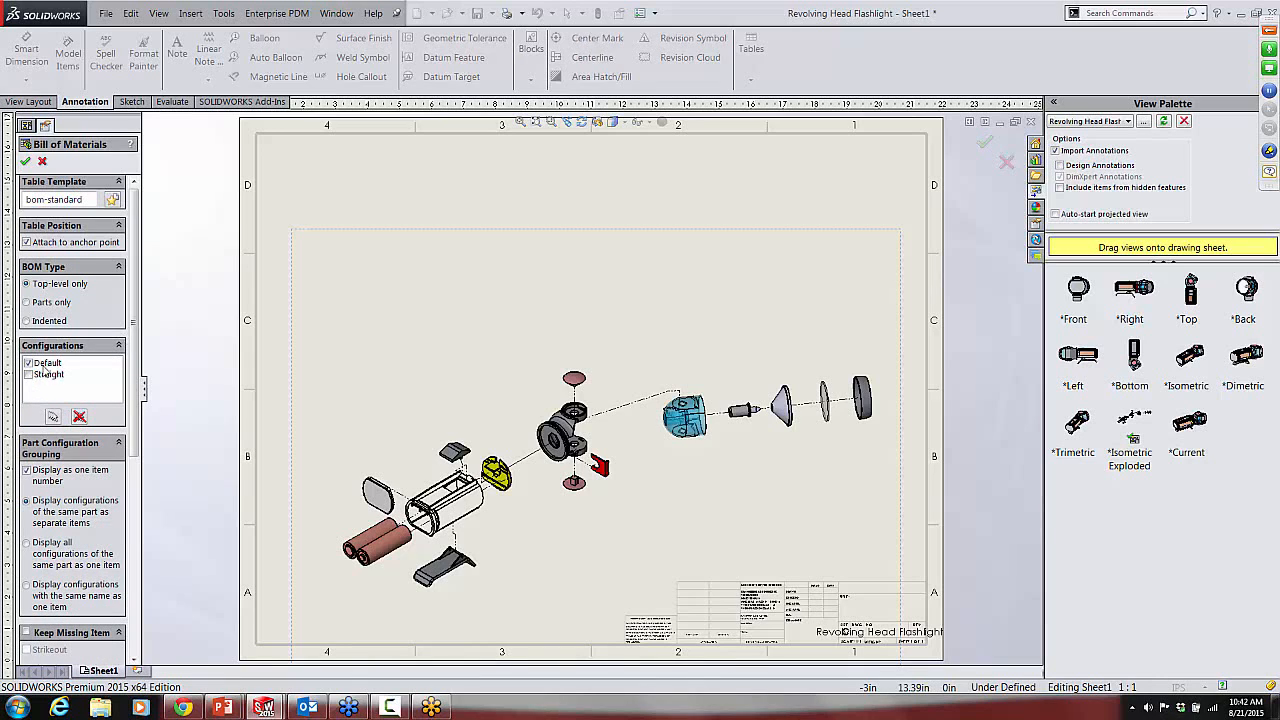
pyautogui.moveTo(137, 264); pyautogui.dragTo(151, 366)
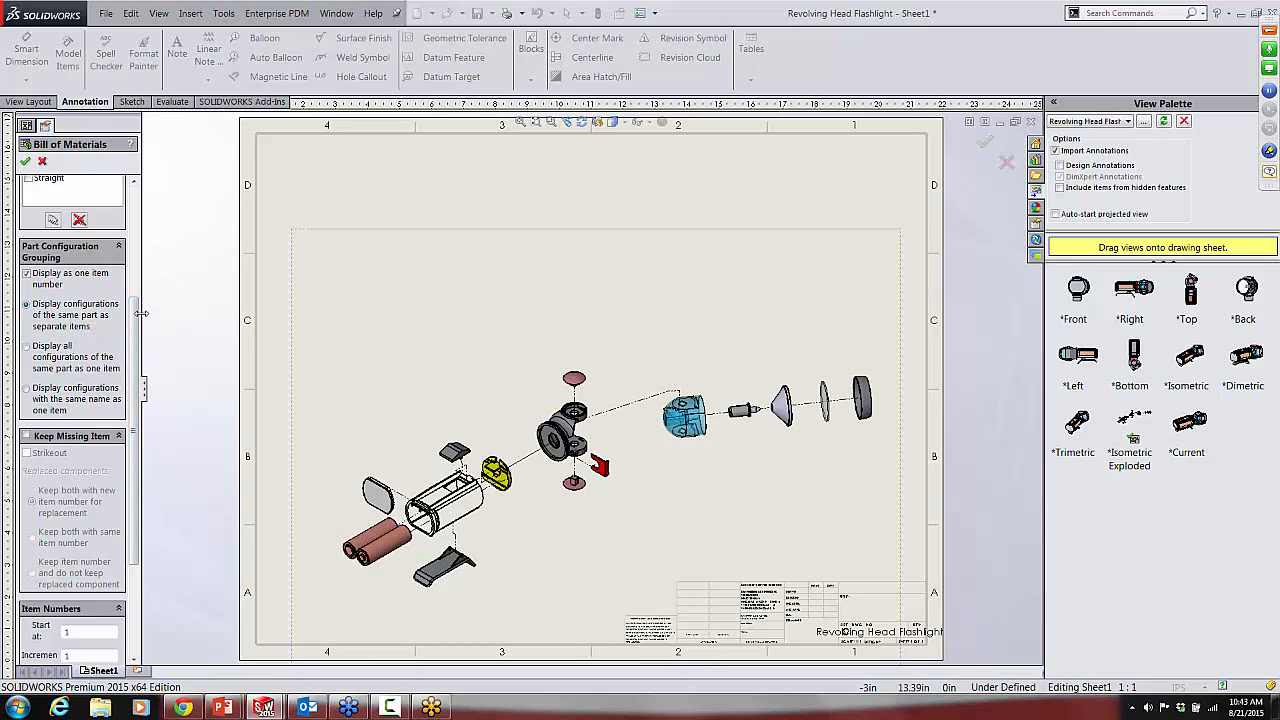
pyautogui.moveTo(143, 316); pyautogui.dragTo(187, 316)
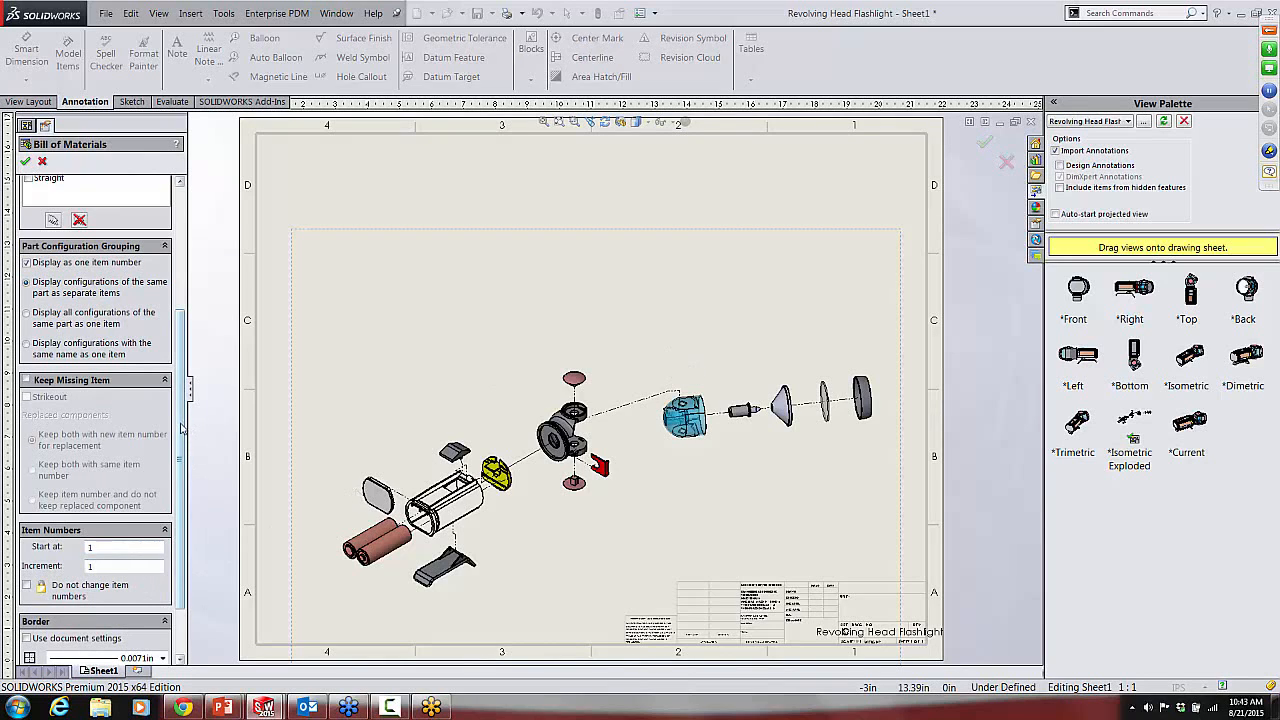
pyautogui.scroll(-3, 183, 430)
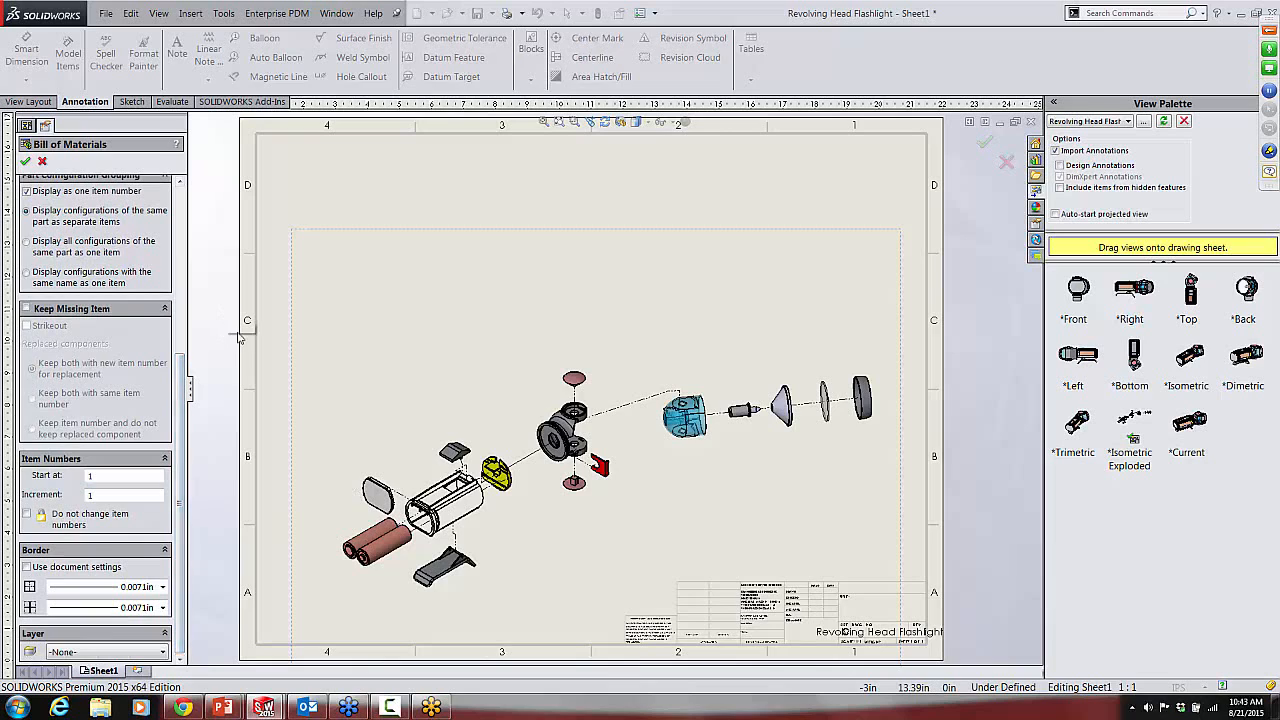
pyautogui.click(27, 163)
# Step: Examine the column type and property name assigned to the Description column of the bill of materials
pyautogui.scroll(-3, 326, 194)
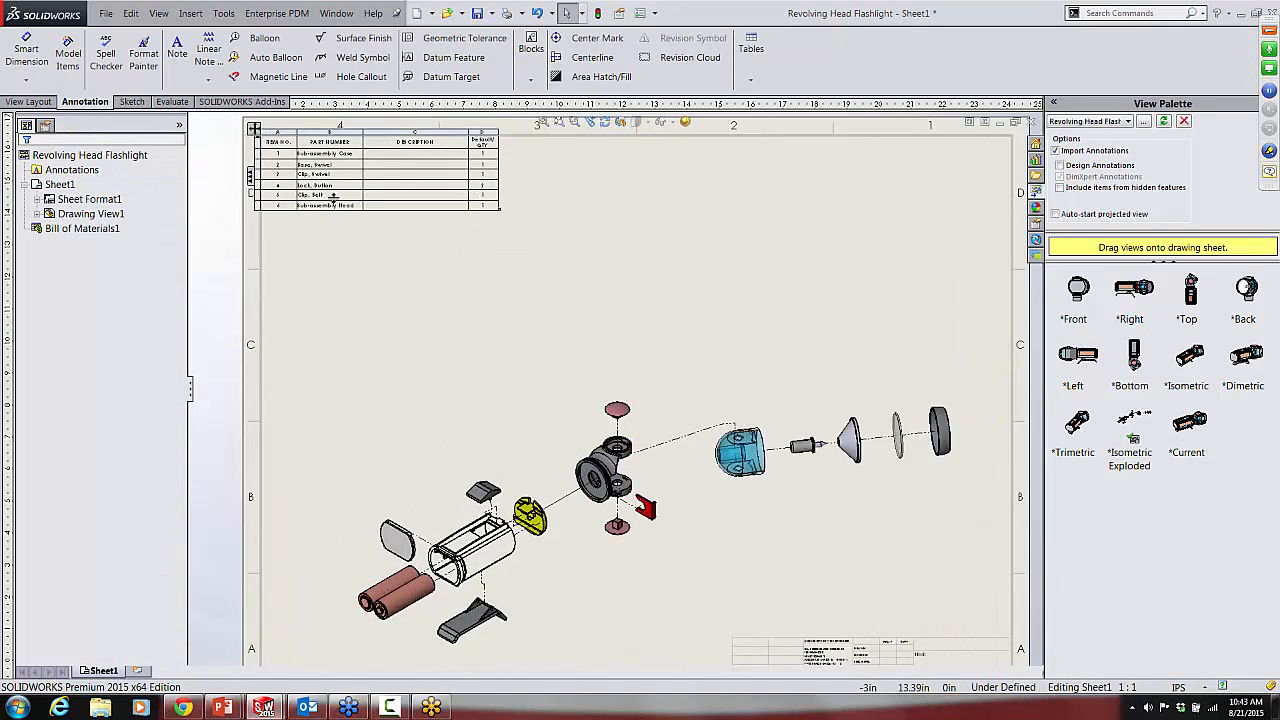
pyautogui.click(474, 242)
pyautogui.scroll(-3, 480, 245)
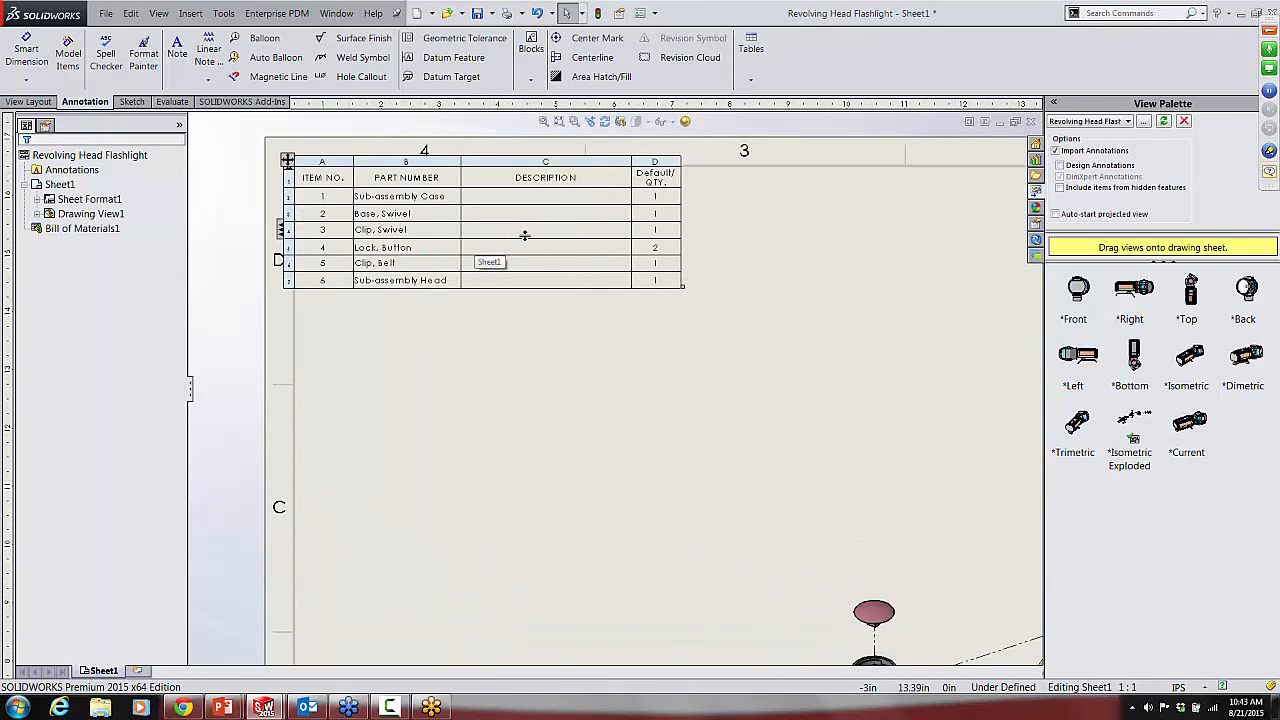
pyautogui.click(545, 161)
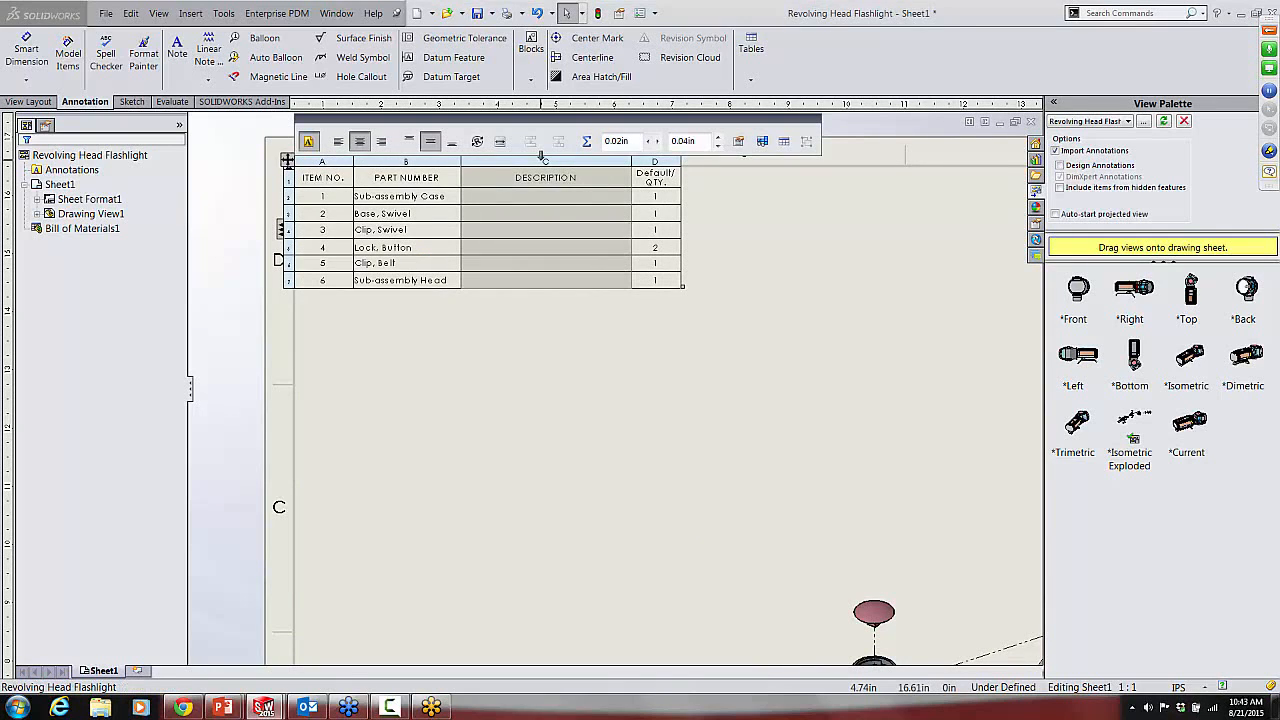
pyautogui.click(738, 141)
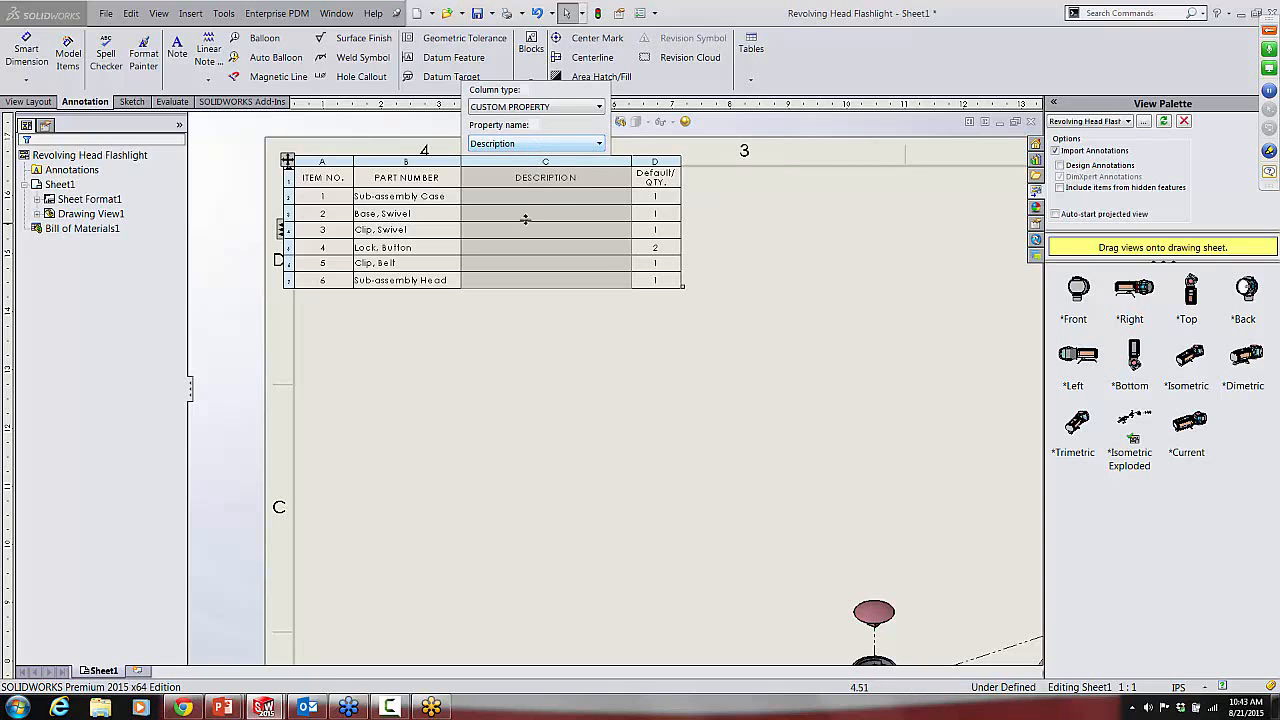
pyautogui.click(790, 420)
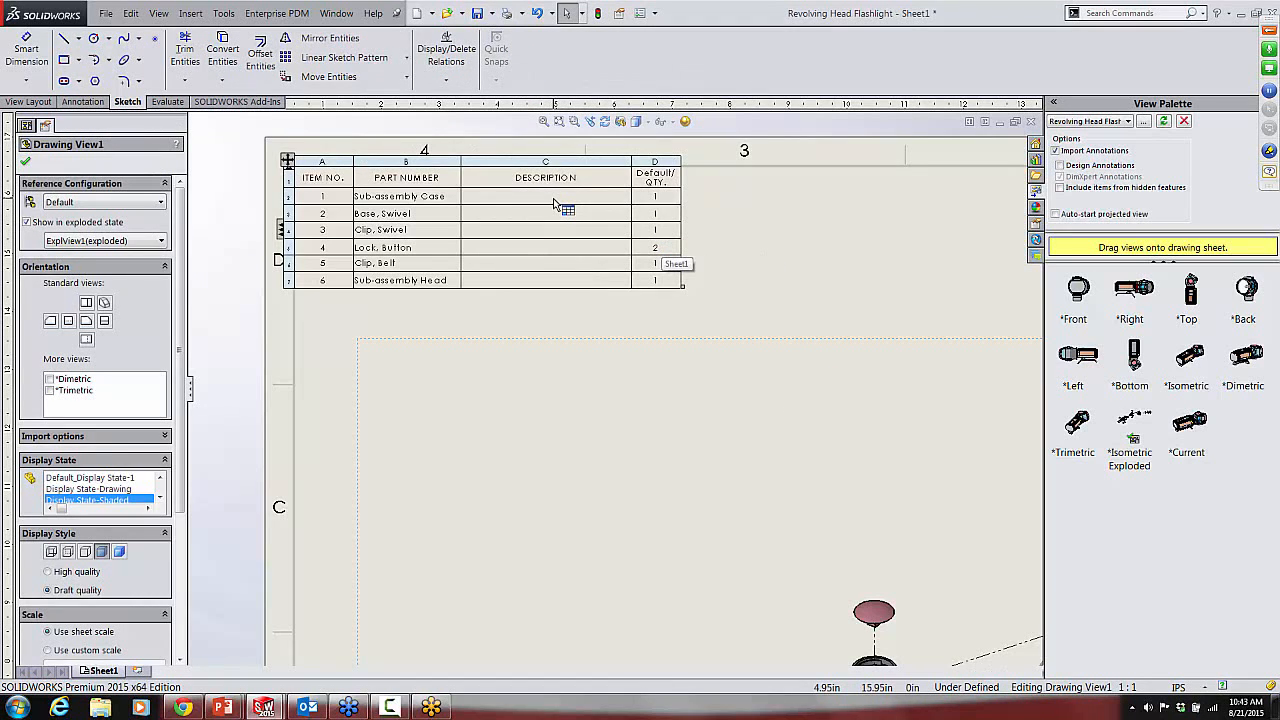
pyautogui.click(587, 157)
pyautogui.rightClick(587, 157)
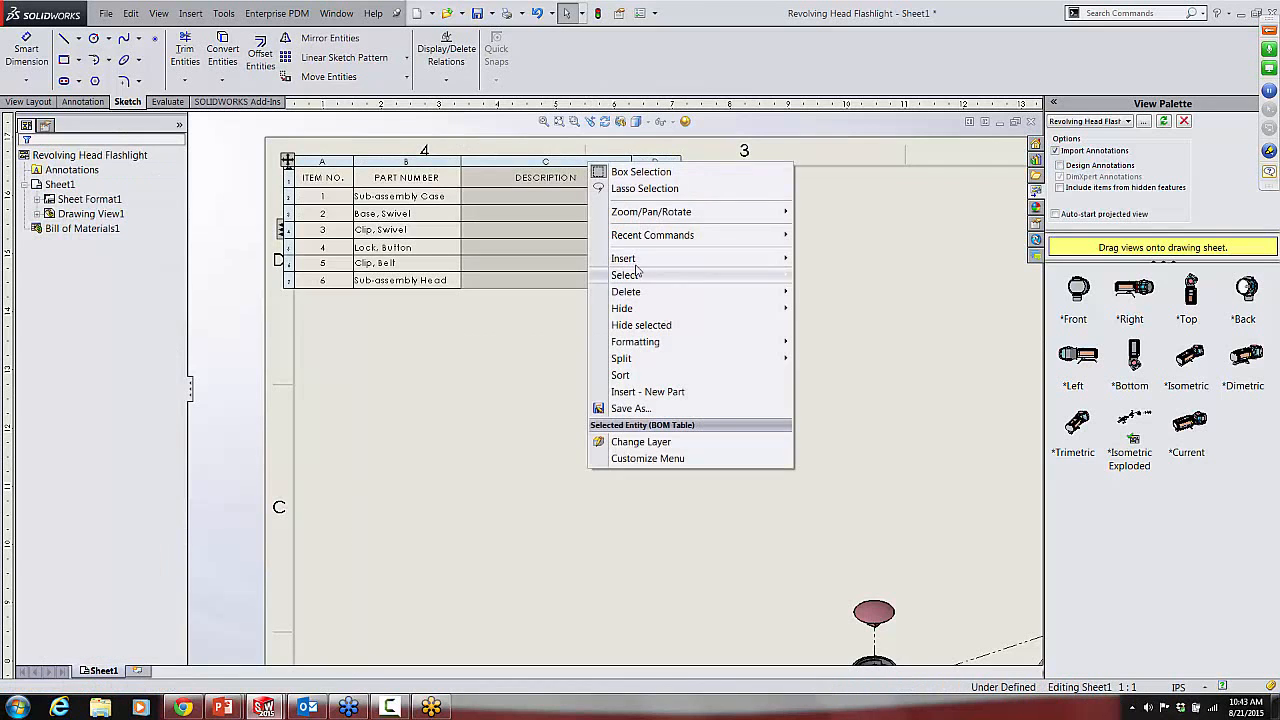
pyautogui.moveTo(636, 261)
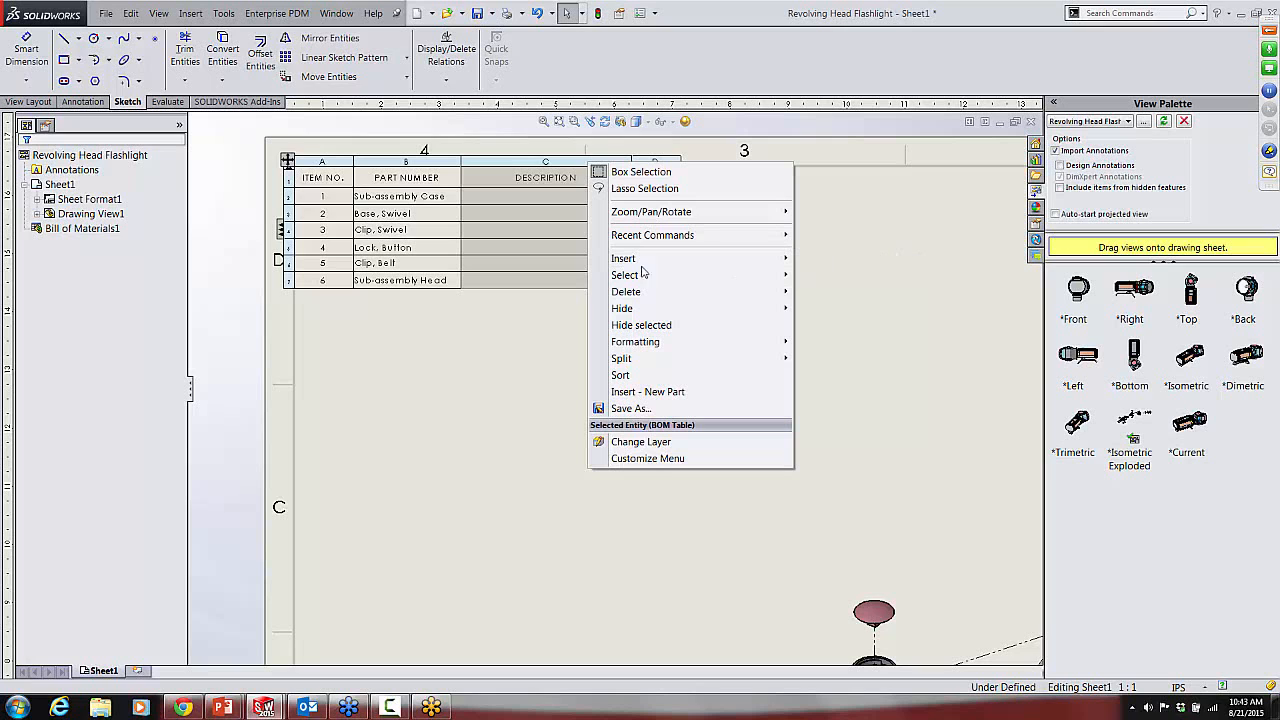
pyautogui.click(884, 307)
pyautogui.scroll(3, 560, 375)
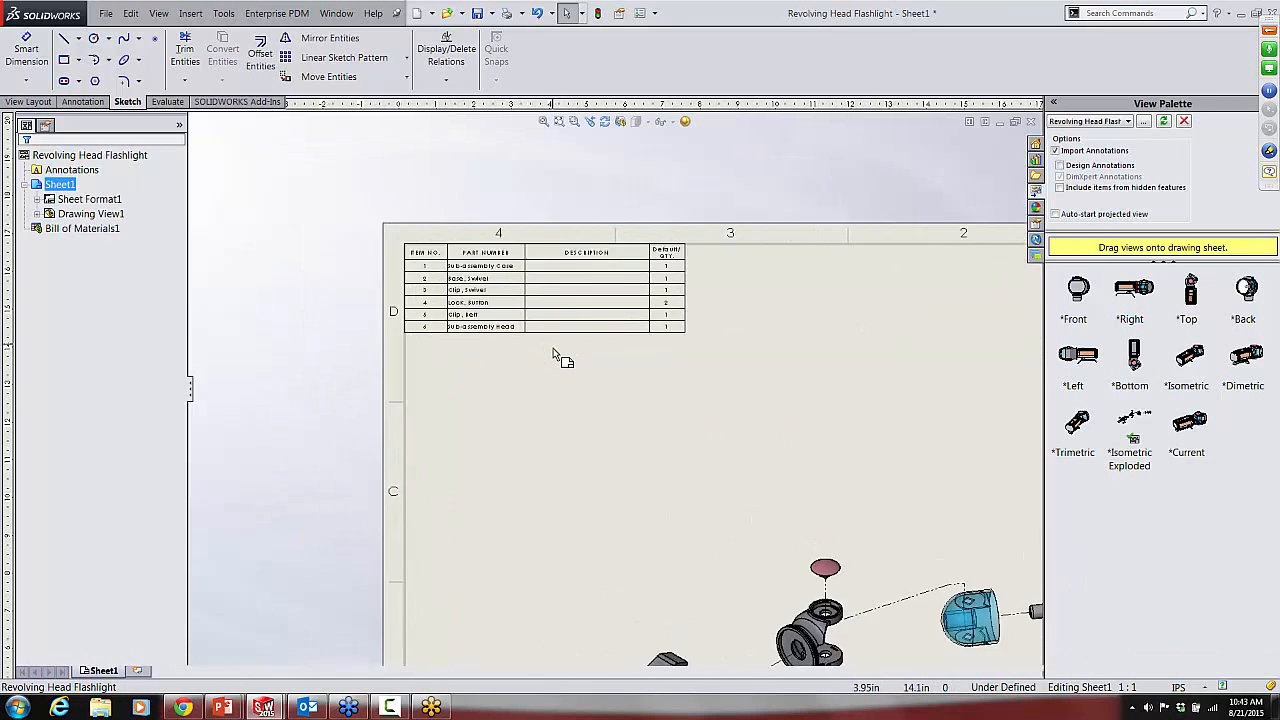
pyautogui.scroll(-4, 555, 352)
pyautogui.scroll(-2, 558, 356)
pyautogui.scroll(3, 830, 455)
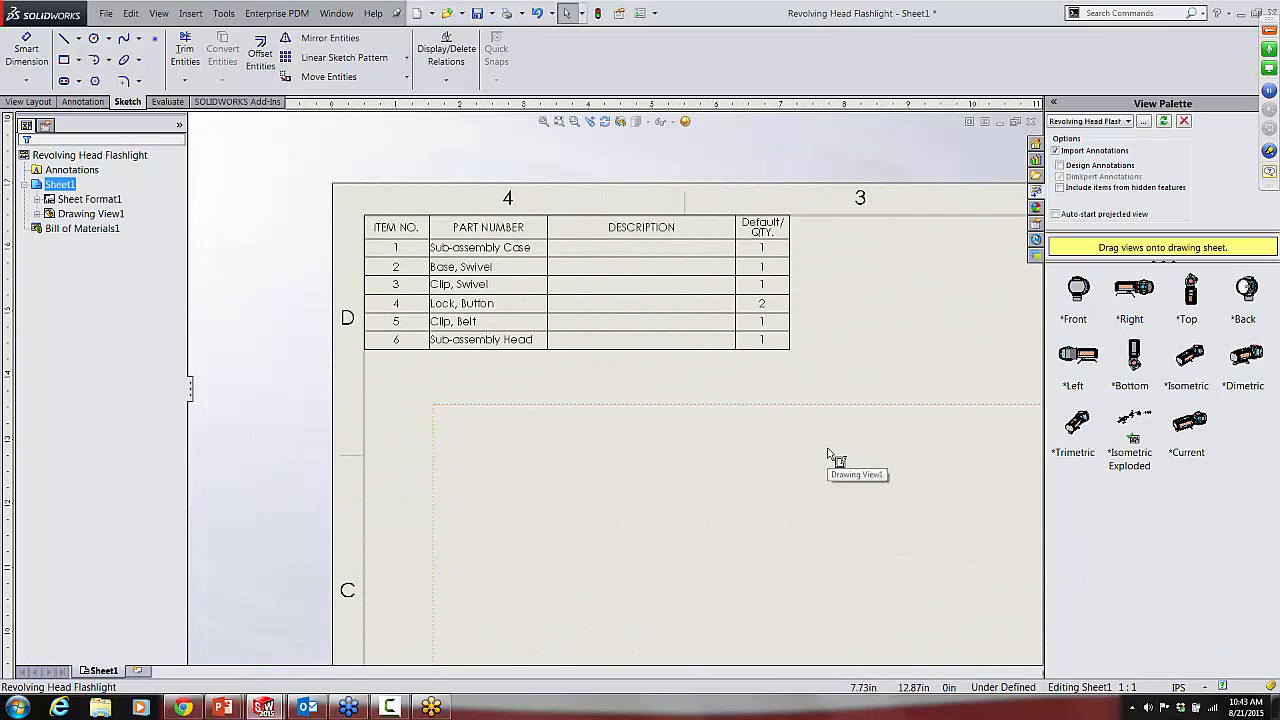
pyautogui.scroll(2, 822, 455)
pyautogui.moveTo(672, 340); pyautogui.dragTo(661, 337, button='middle')
pyautogui.scroll(-1, 661, 337)
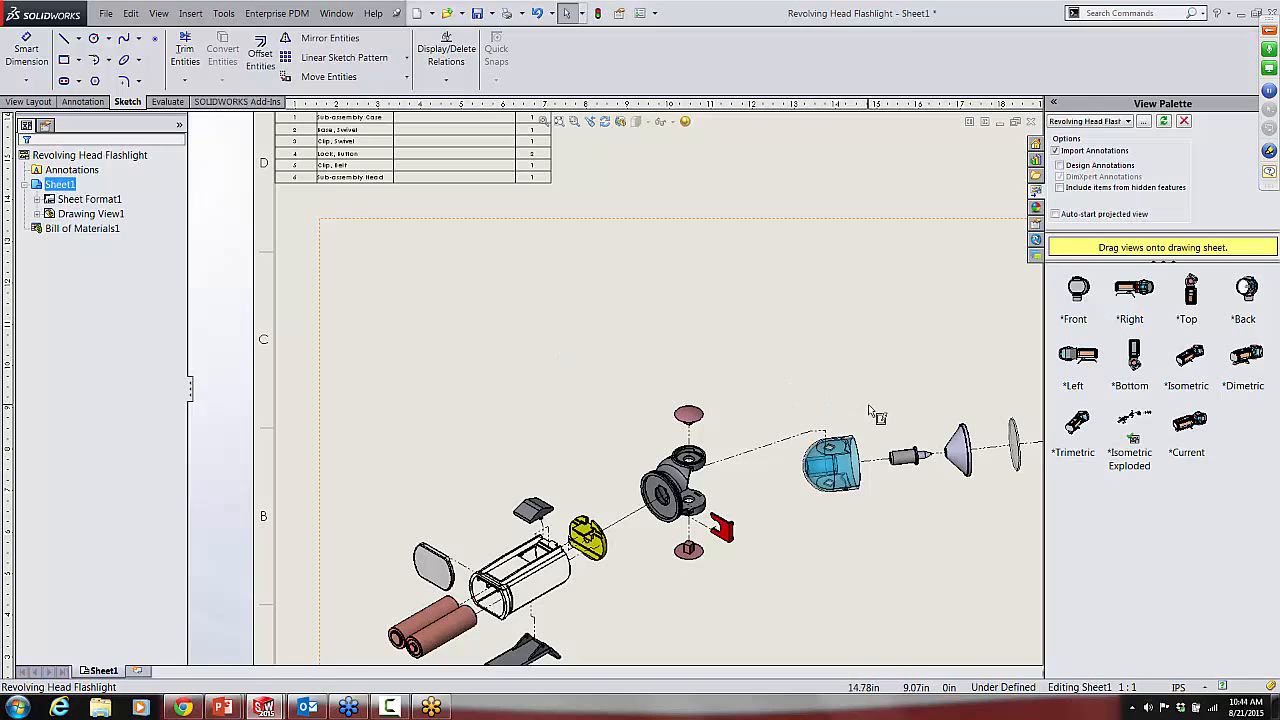
pyautogui.press('f')
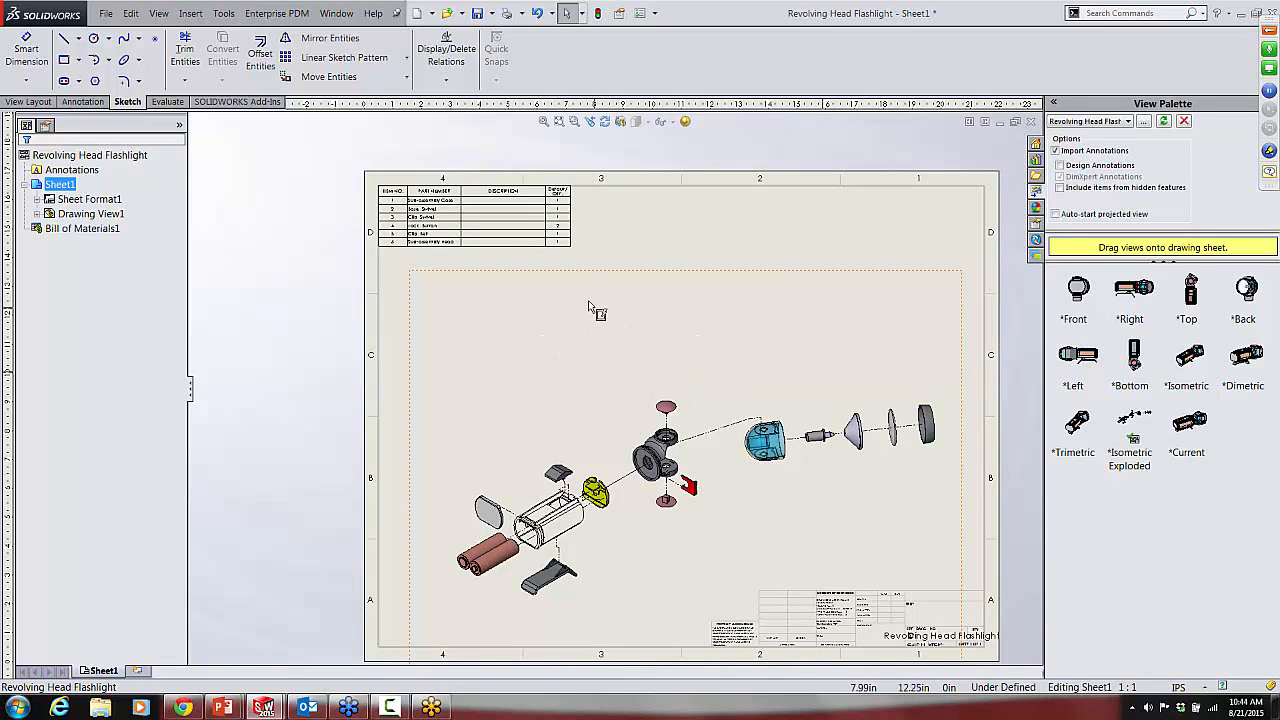
pyautogui.scroll(-5, 528, 274)
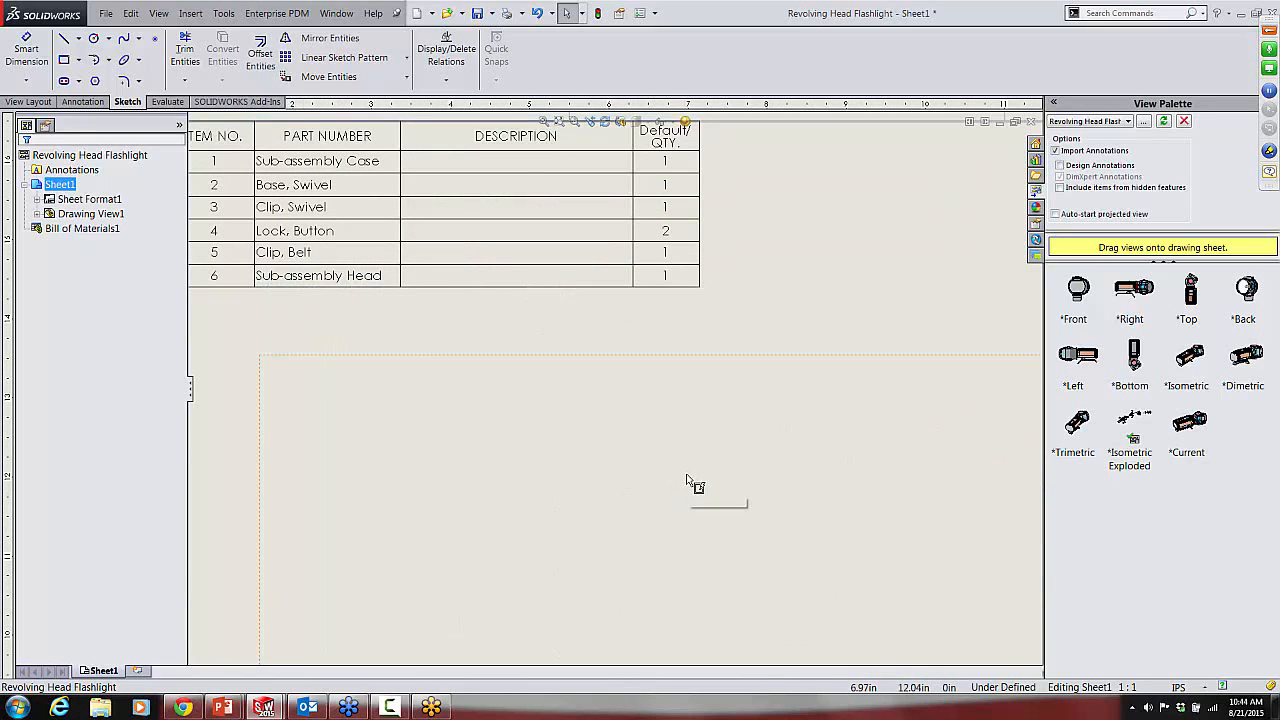
pyautogui.scroll(1, 687, 479)
pyautogui.scroll(1, 687, 479)
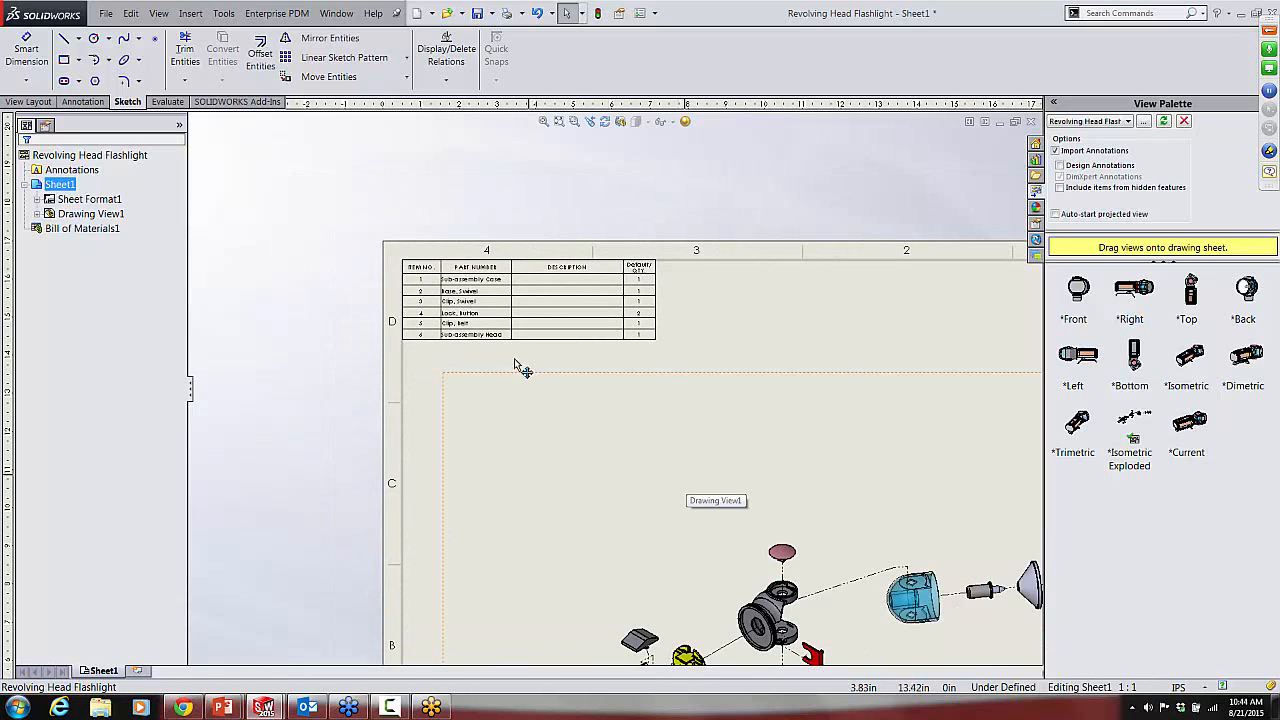
# Step: Try to promote the child components of Sub-assembly Head through its component options in the expanded bill of materials
pyautogui.scroll(-1, 478, 296)
pyautogui.scroll(-2, 478, 296)
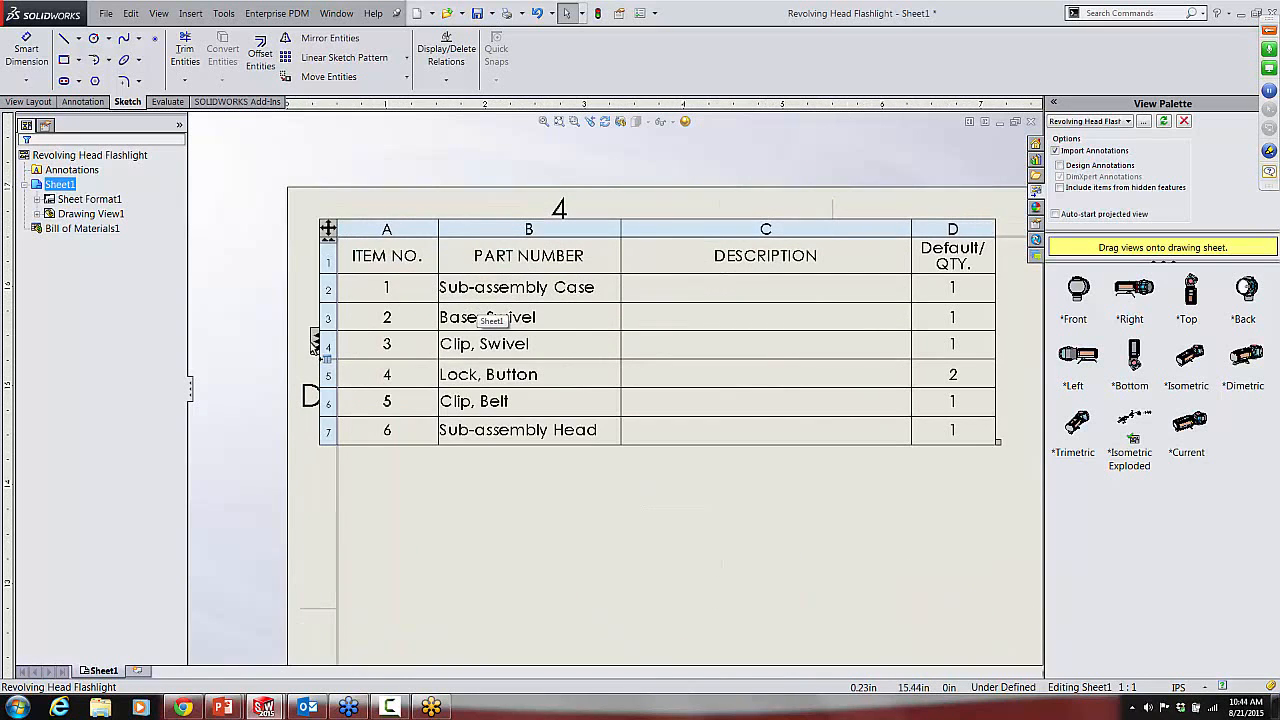
pyautogui.click(316, 344)
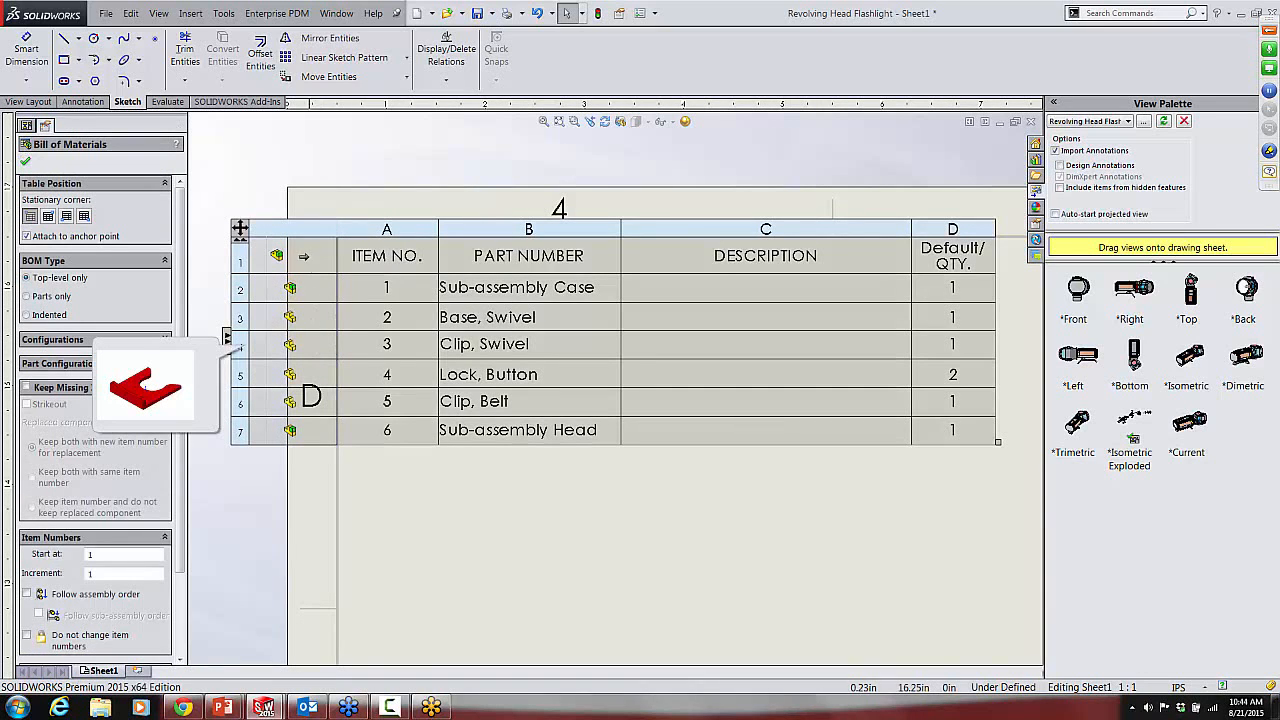
pyautogui.moveTo(294, 430)
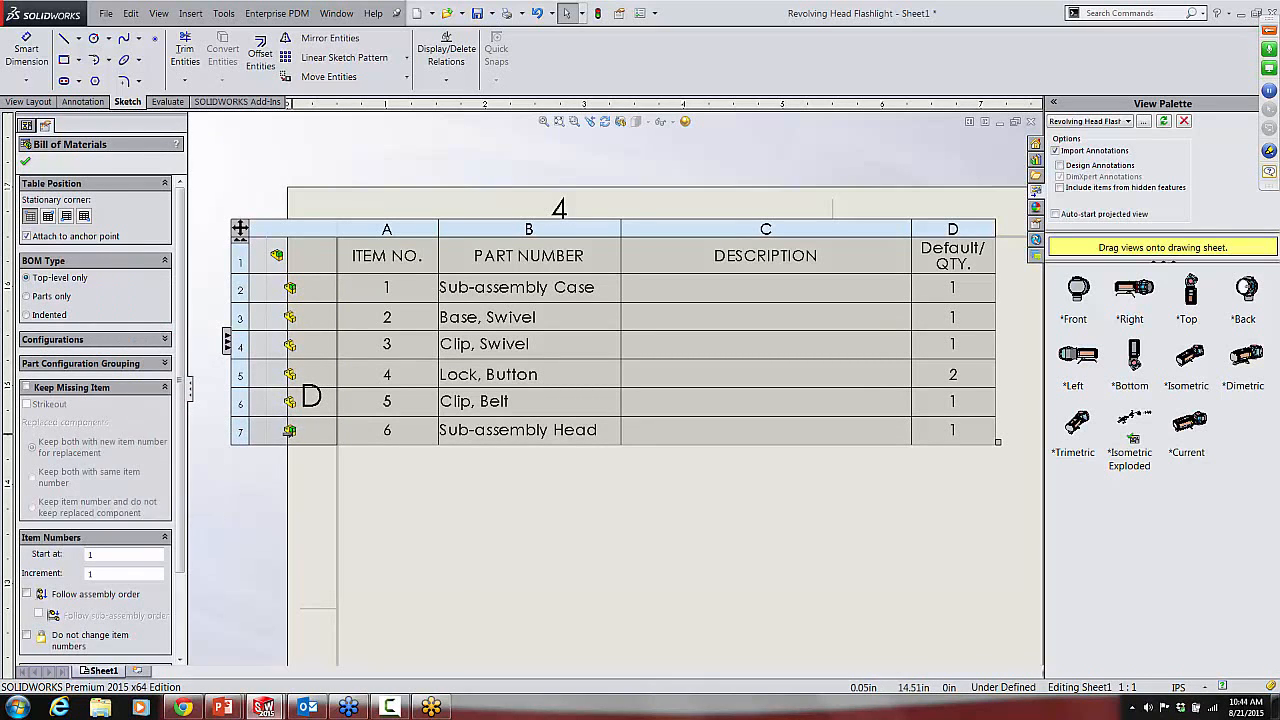
pyautogui.rightClick(290, 431)
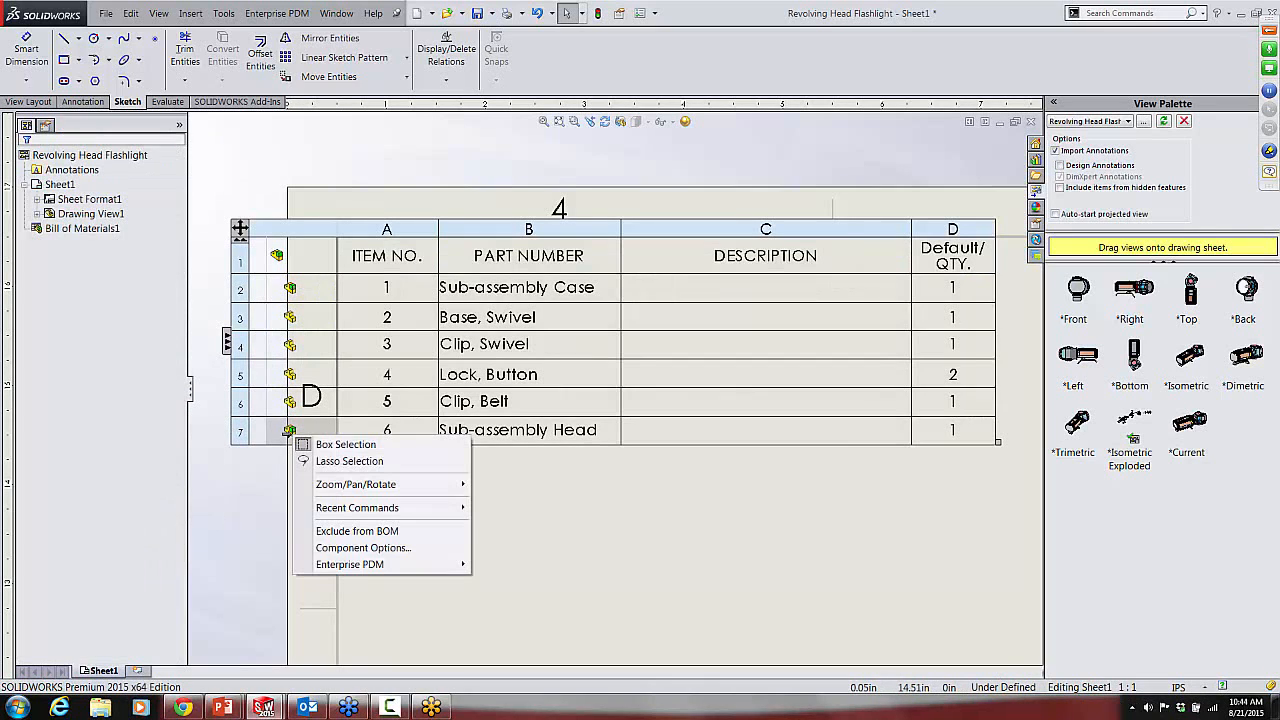
pyautogui.click(354, 549)
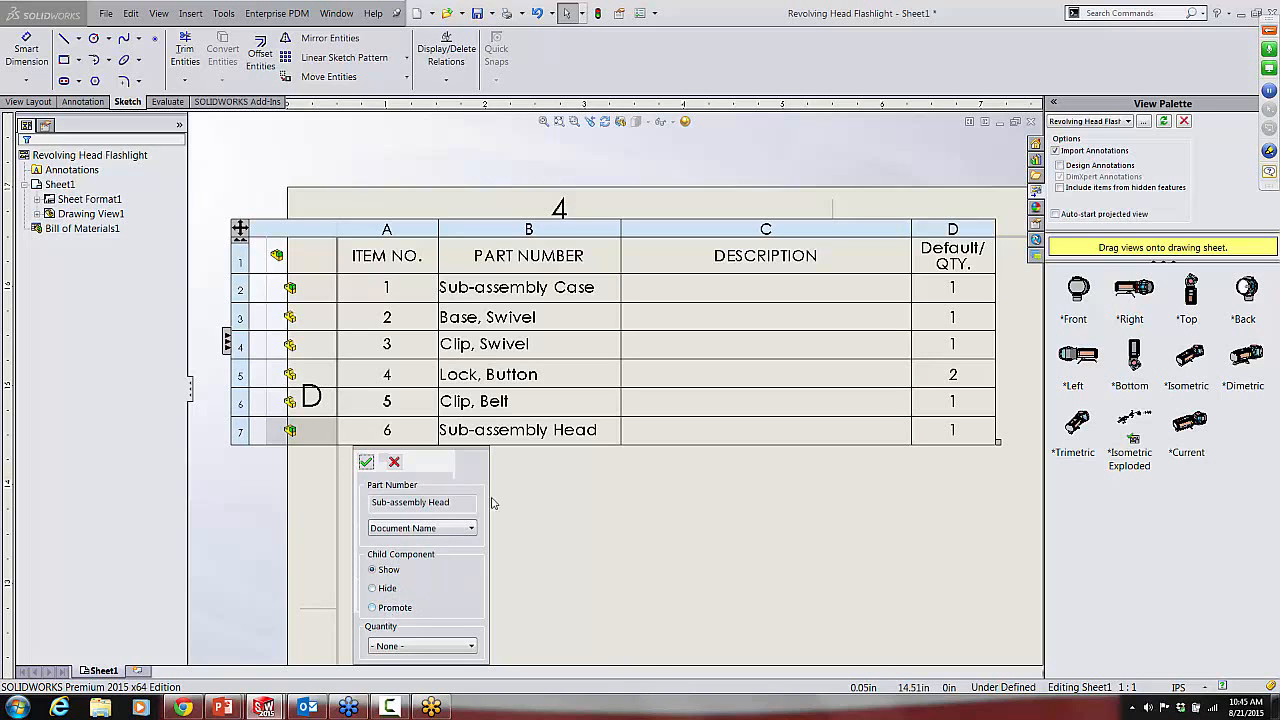
pyautogui.click(374, 609)
pyautogui.click(366, 462)
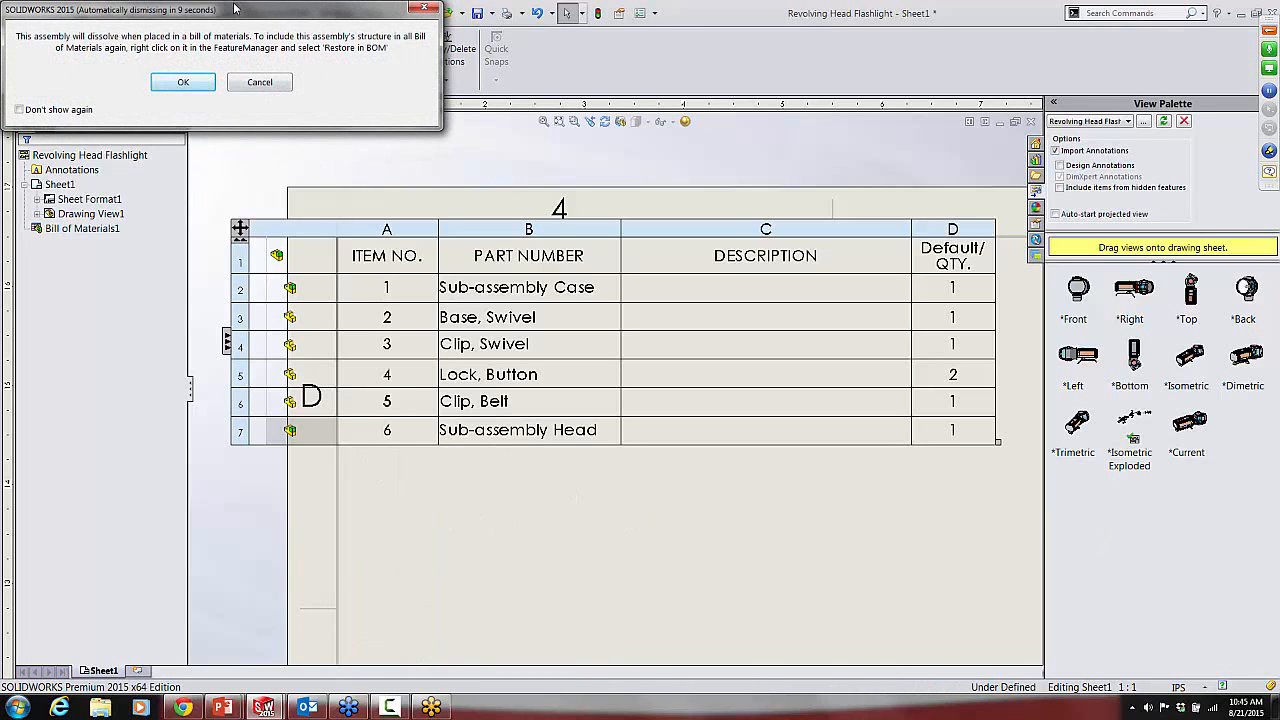
pyautogui.moveTo(234, 8); pyautogui.dragTo(429, 71)
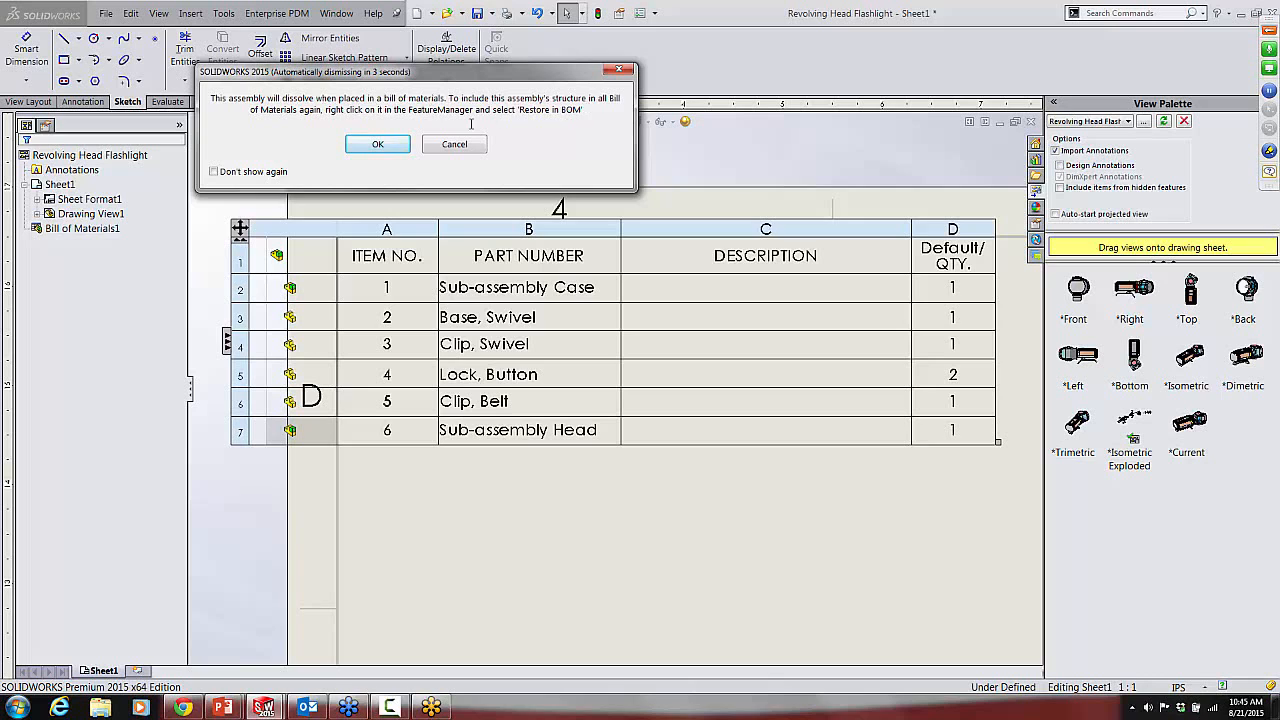
pyautogui.click(378, 145)
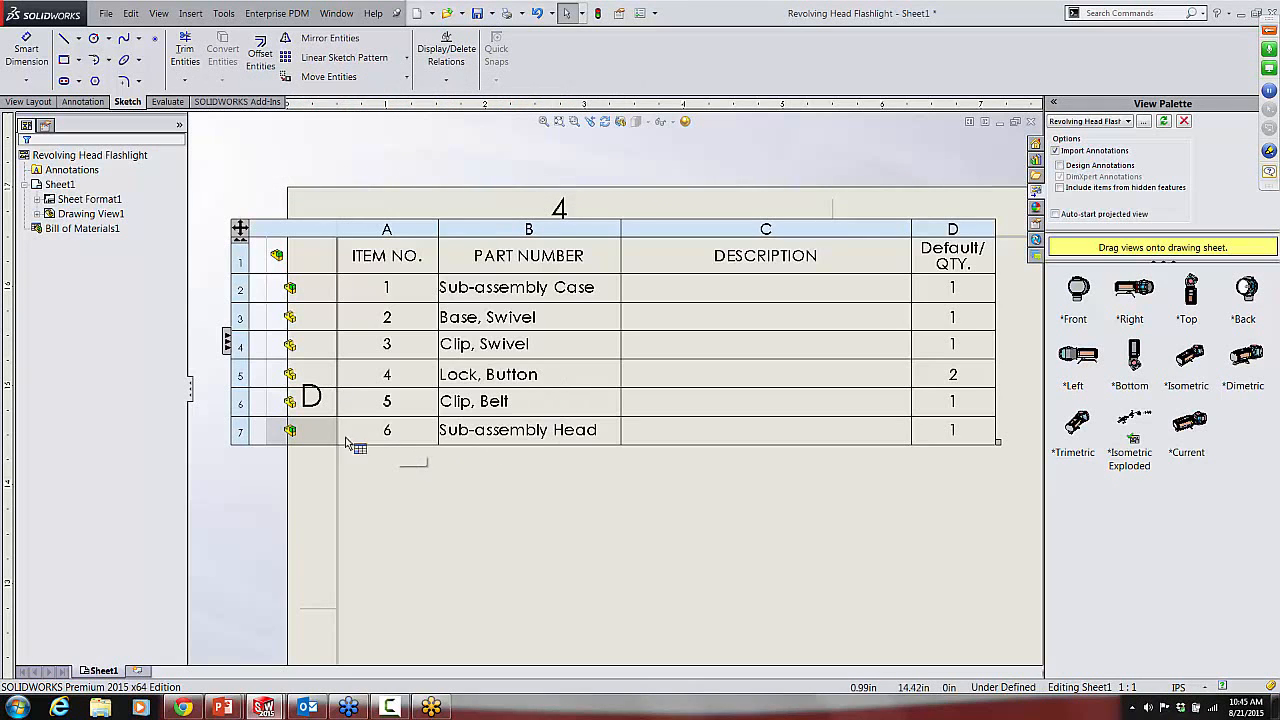
# Step: Set the child components of Sub-assembly Head to Promote in the bill of materials and accept dissolving the assembly
pyautogui.click(228, 343)
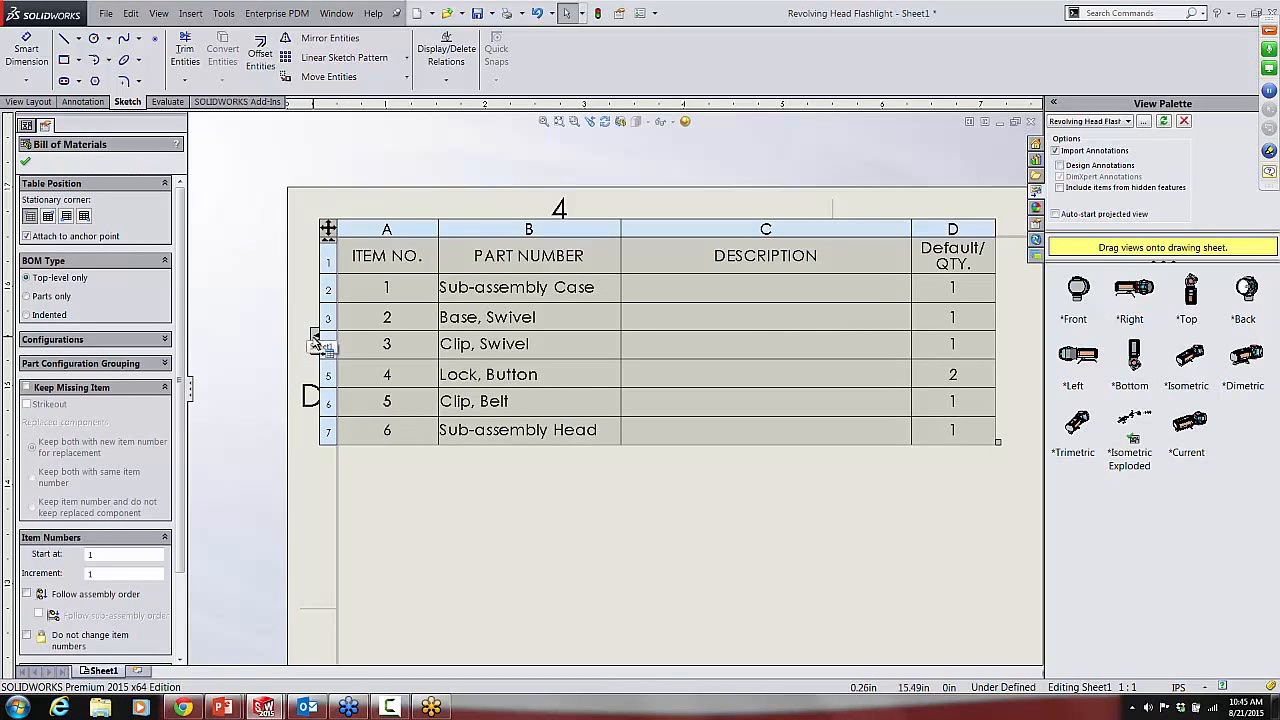
pyautogui.click(314, 340)
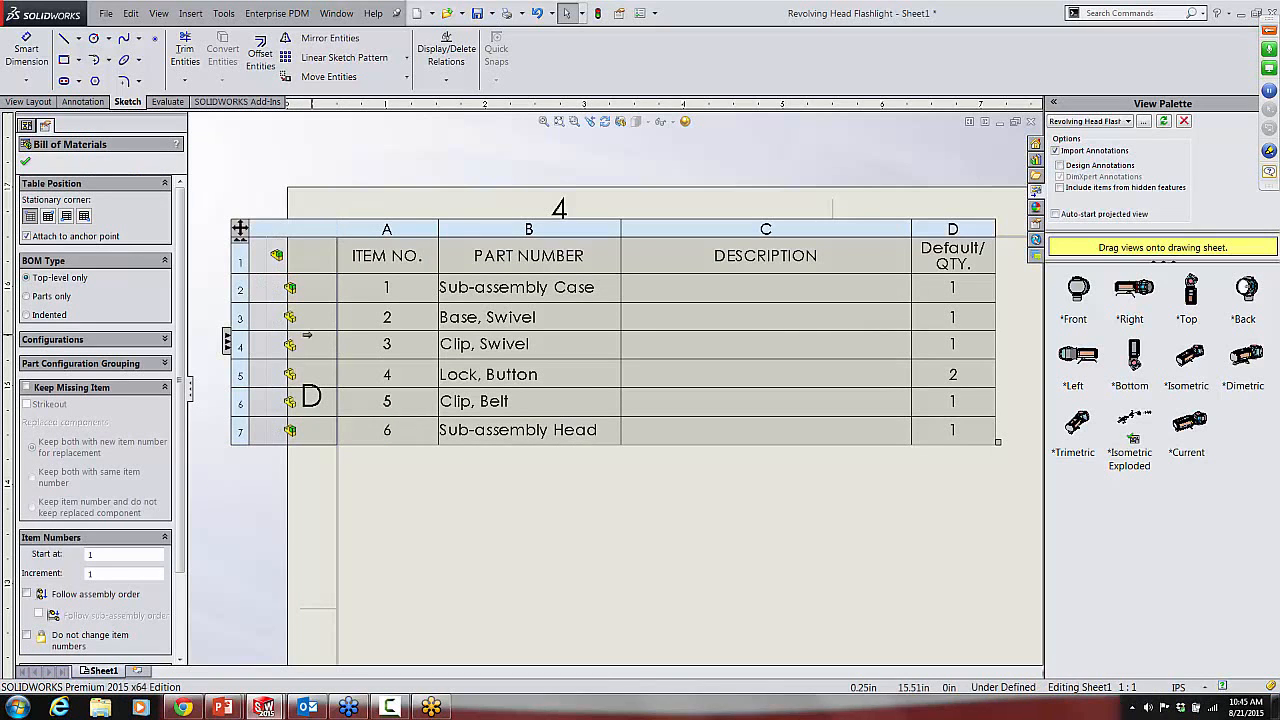
pyautogui.rightClick(293, 434)
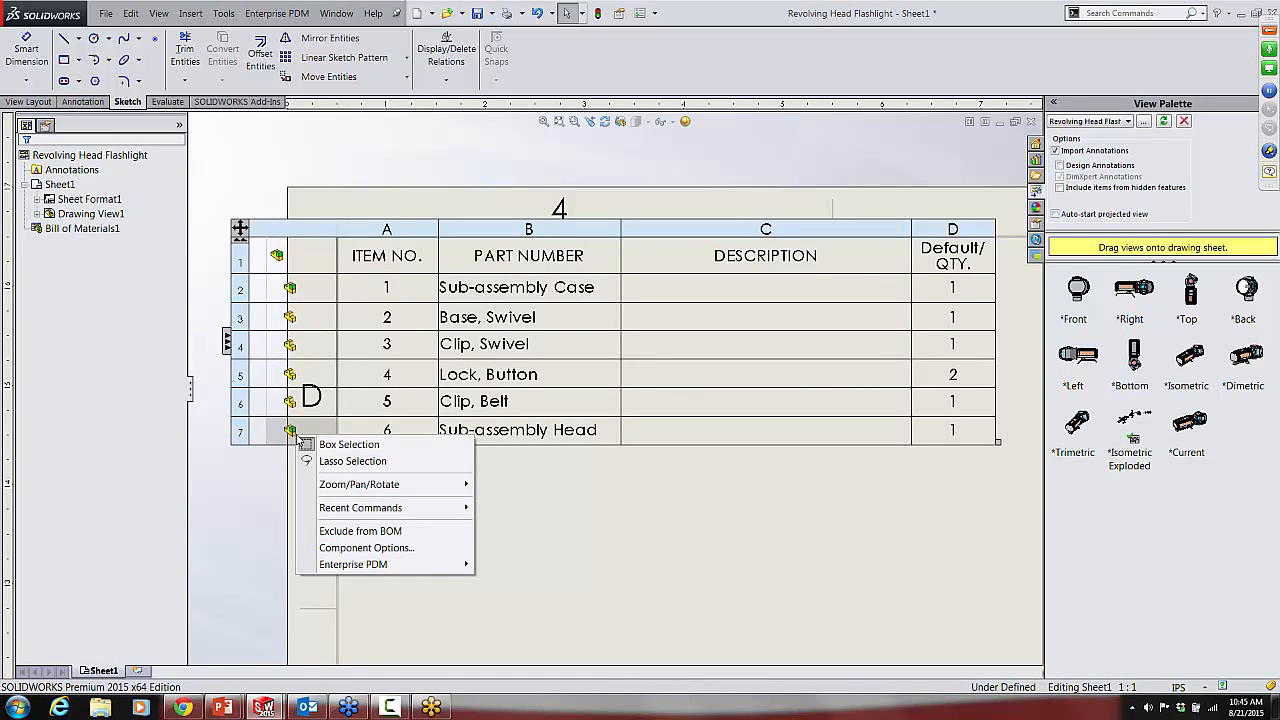
pyautogui.click(389, 548)
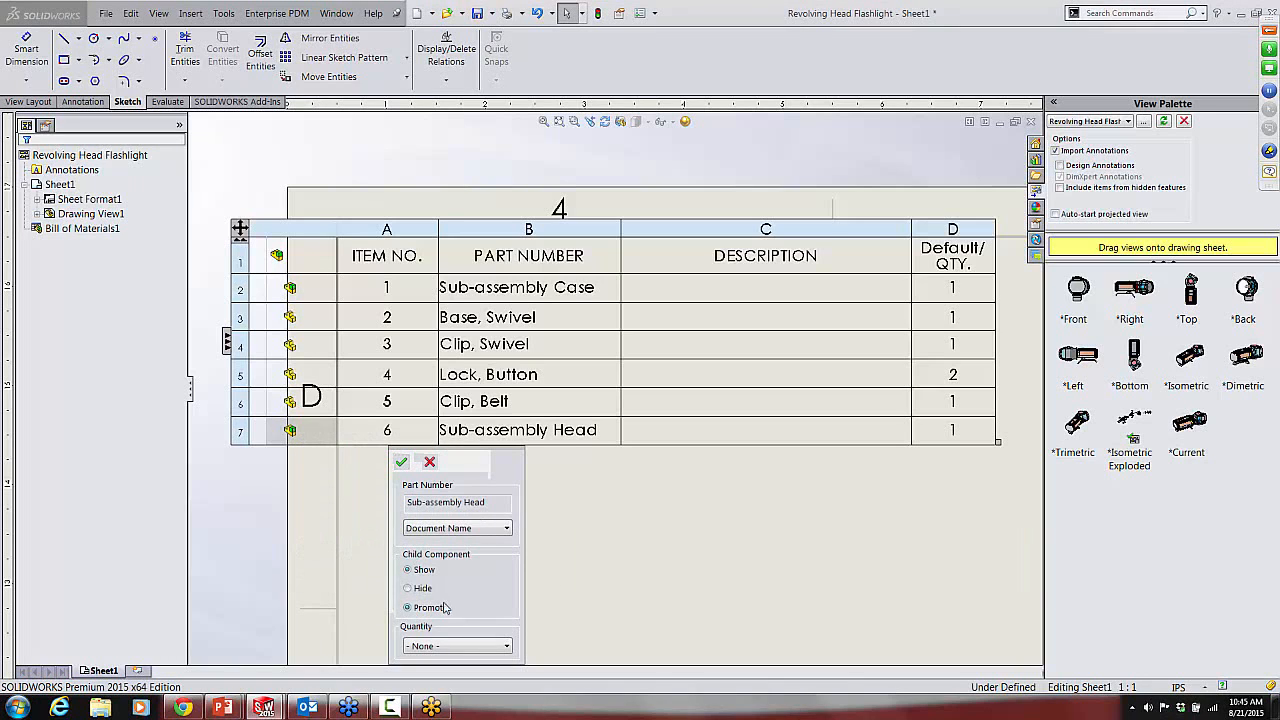
pyautogui.click(401, 462)
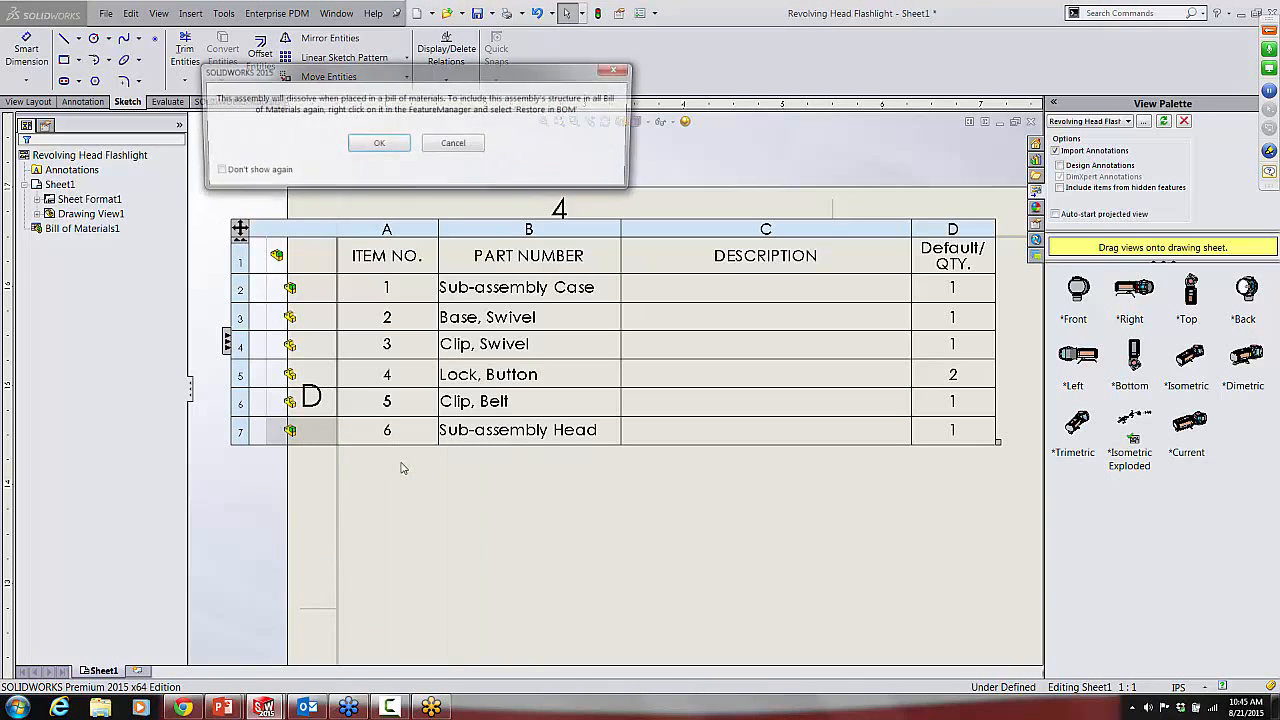
pyautogui.click(386, 146)
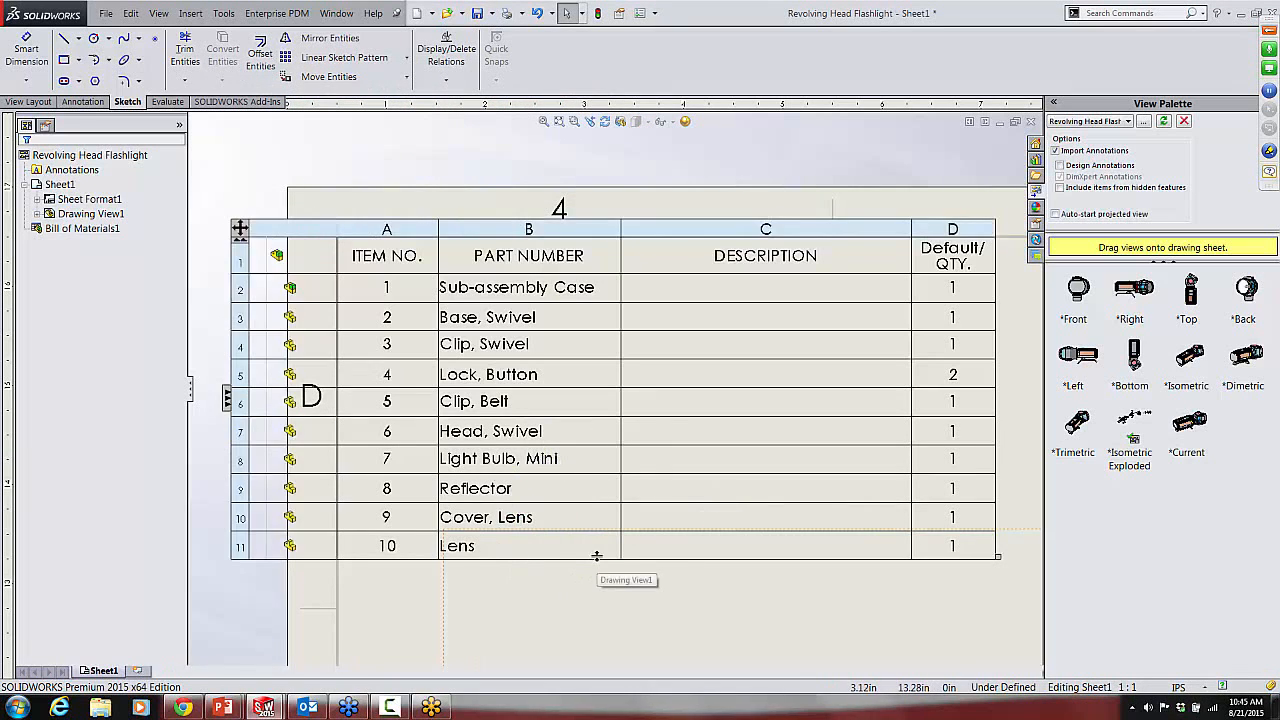
# Step: Add auto balloons to the exploded view in a top layout with magnetic lines and edge-attached leaders, without ignoring multiple instances
pyautogui.scroll(5, 715, 605)
pyautogui.click(718, 590)
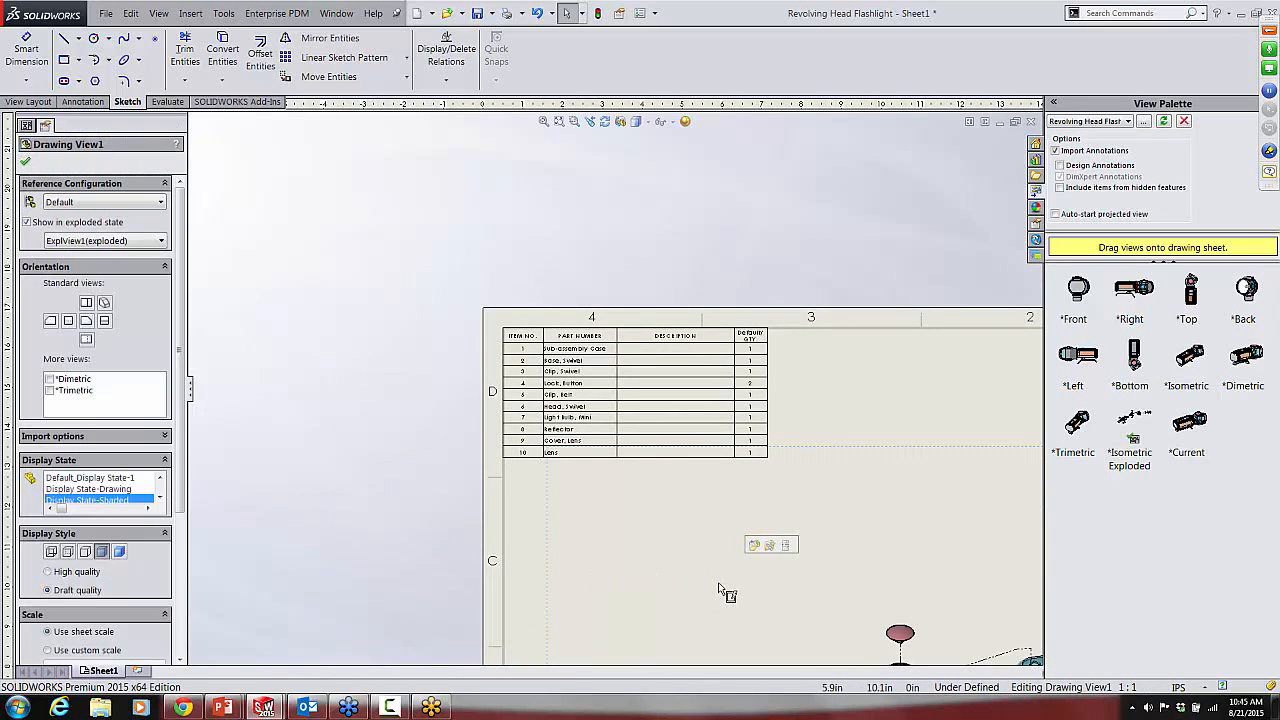
pyautogui.press('f')
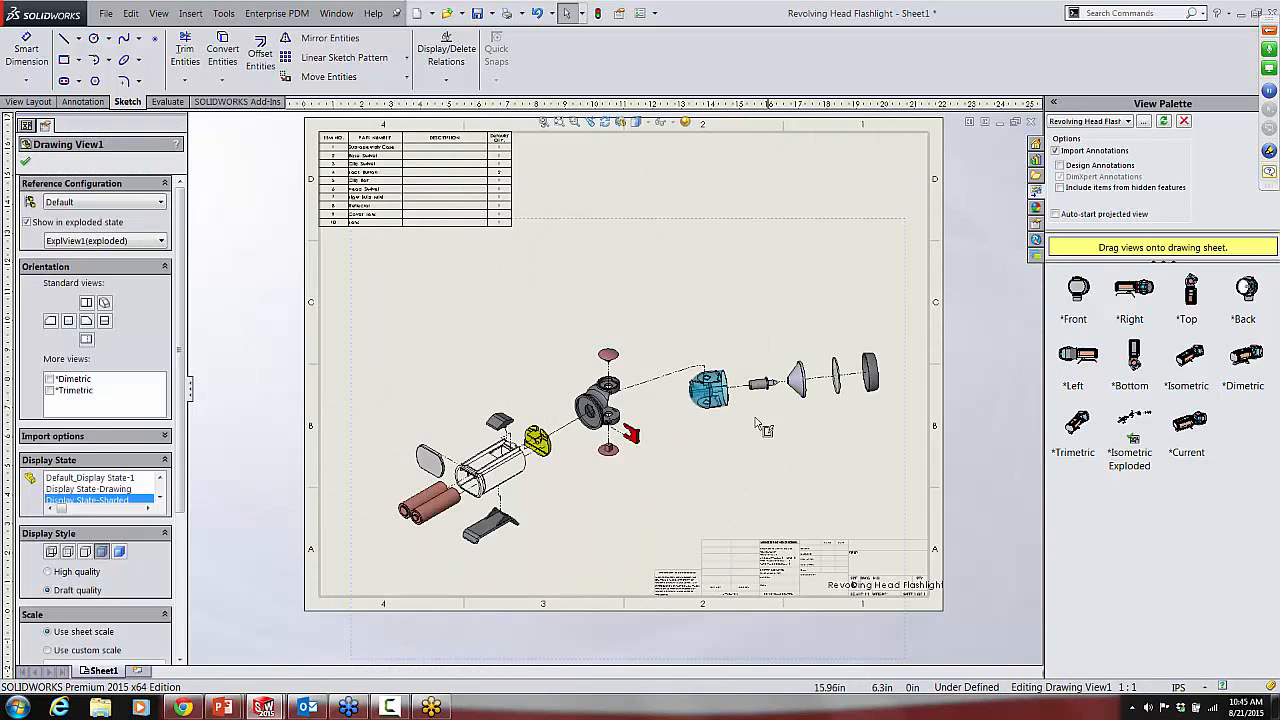
pyautogui.click(555, 322)
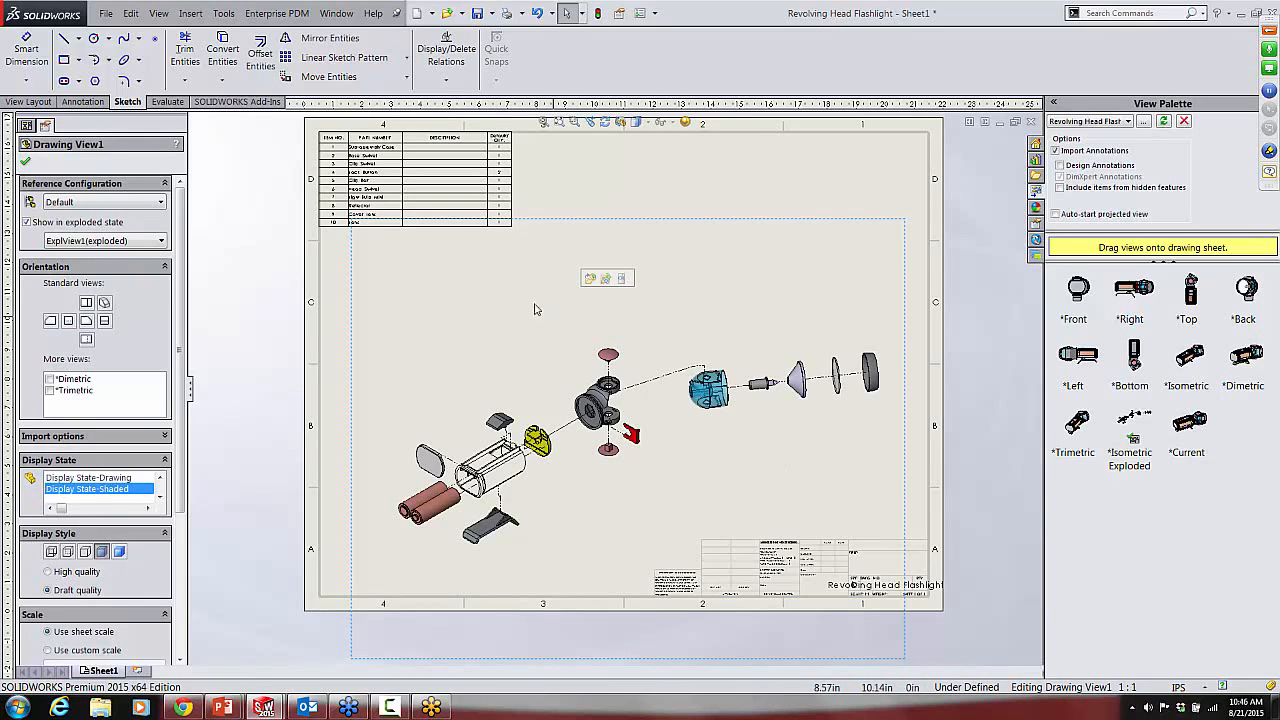
pyautogui.click(75, 103)
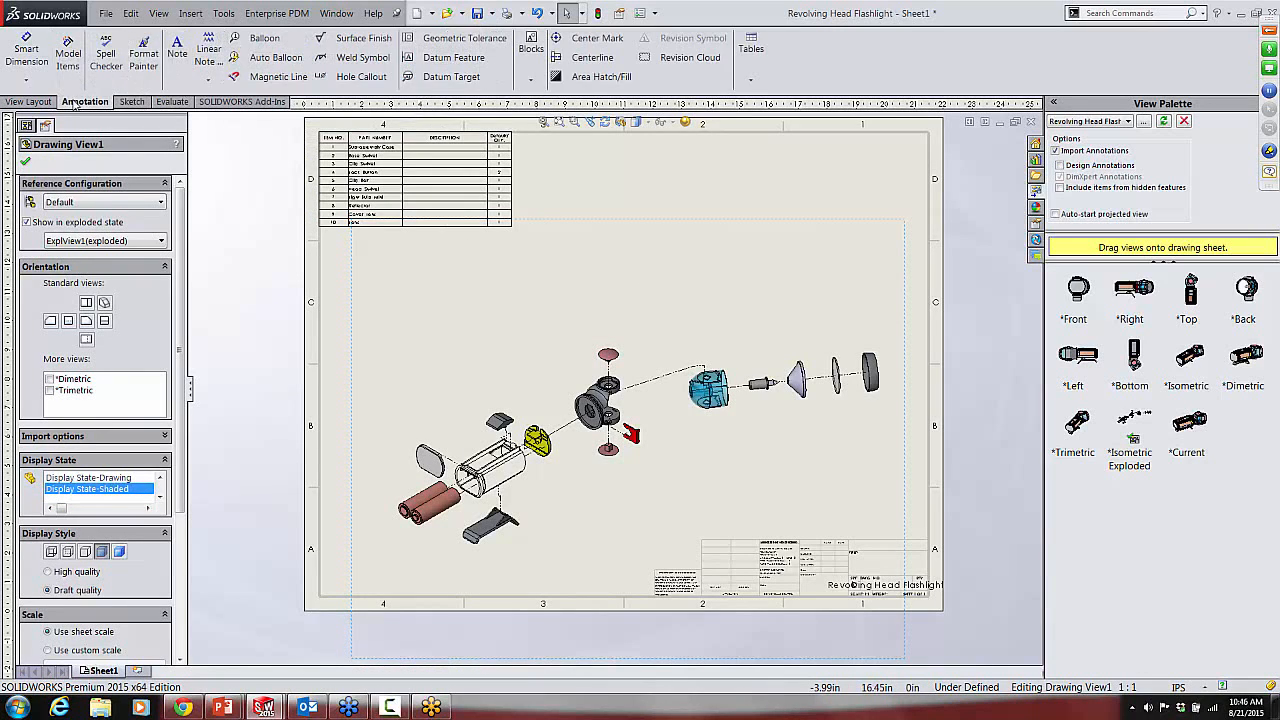
pyautogui.click(279, 58)
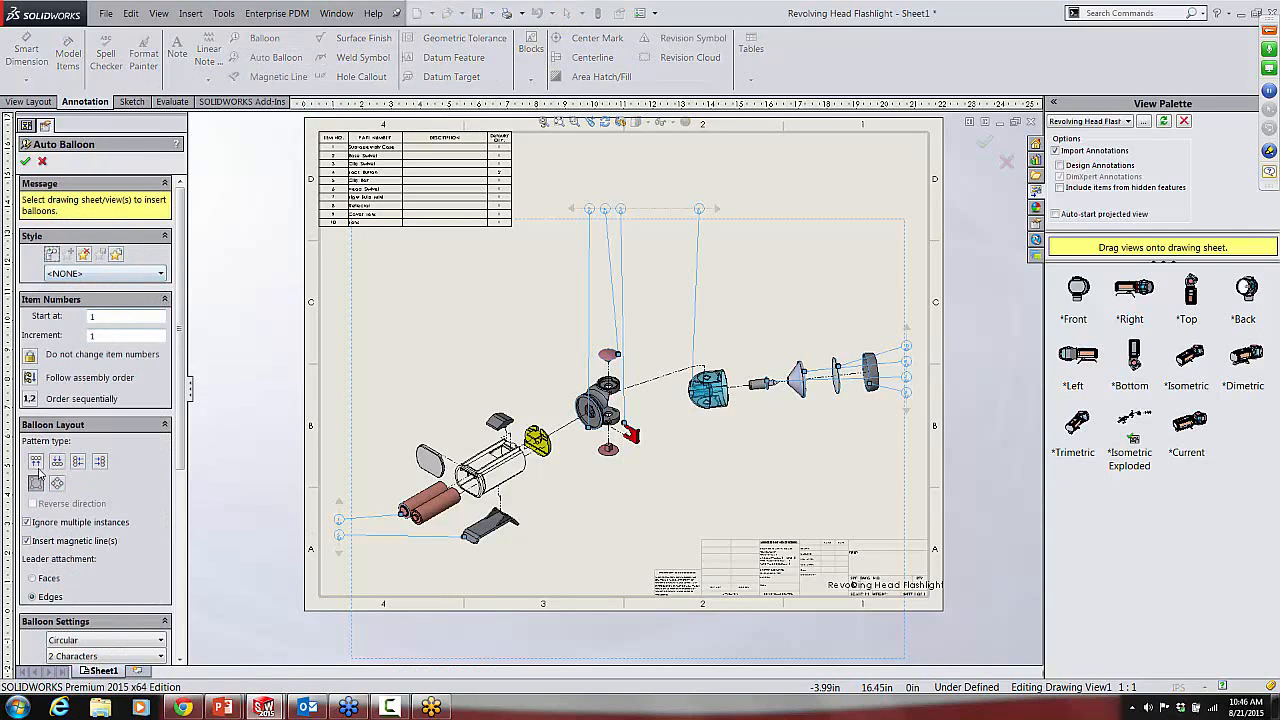
pyautogui.click(35, 461)
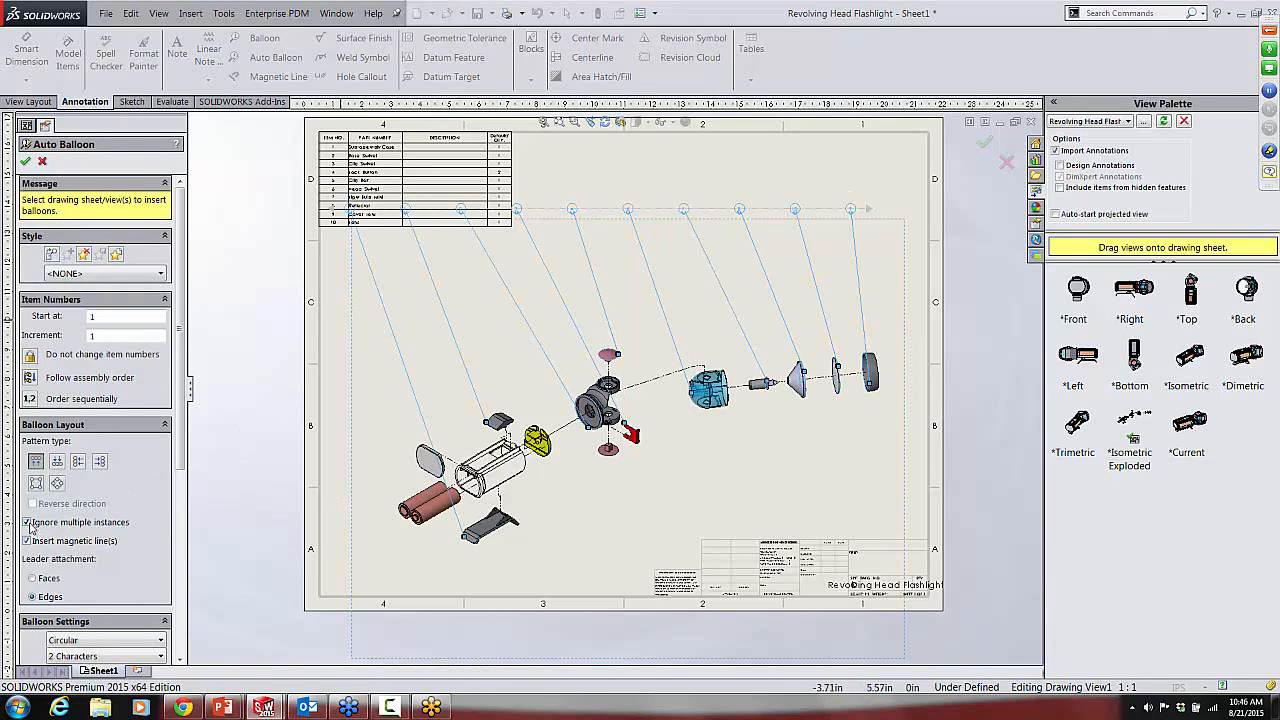
pyautogui.click(28, 522)
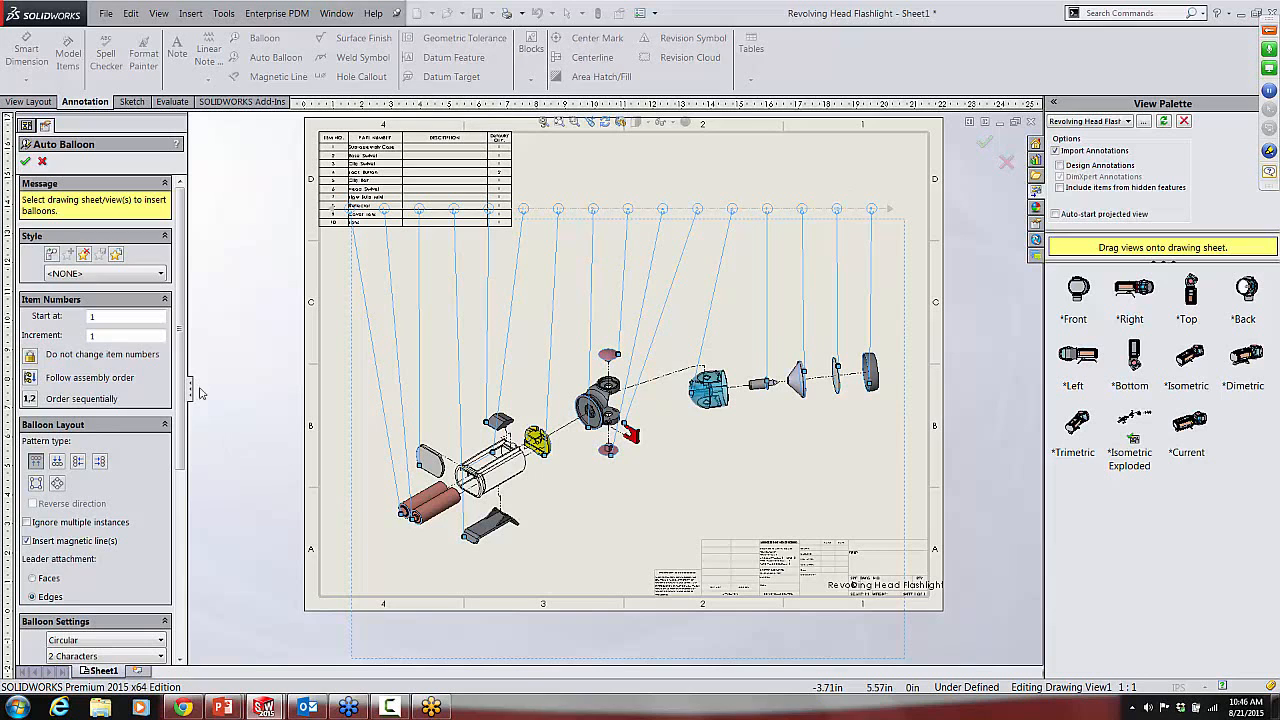
pyautogui.scroll(-3, 195, 360)
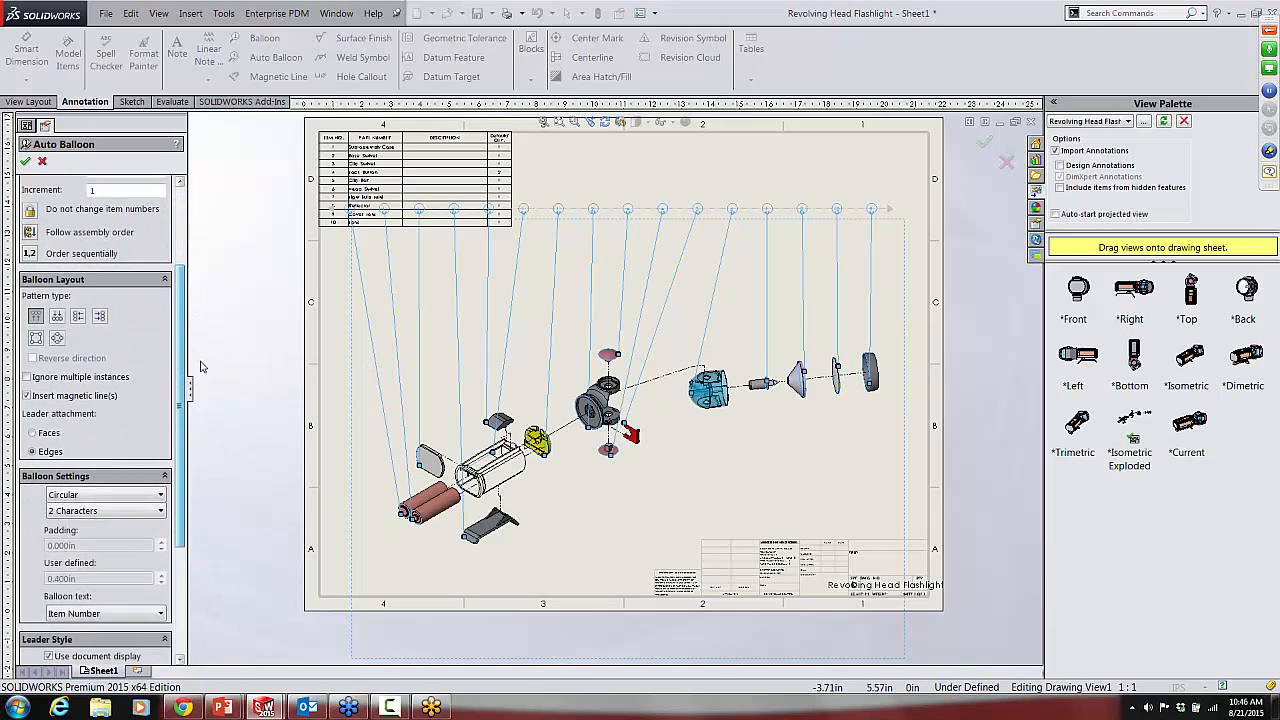
pyautogui.scroll(3, 118, 283)
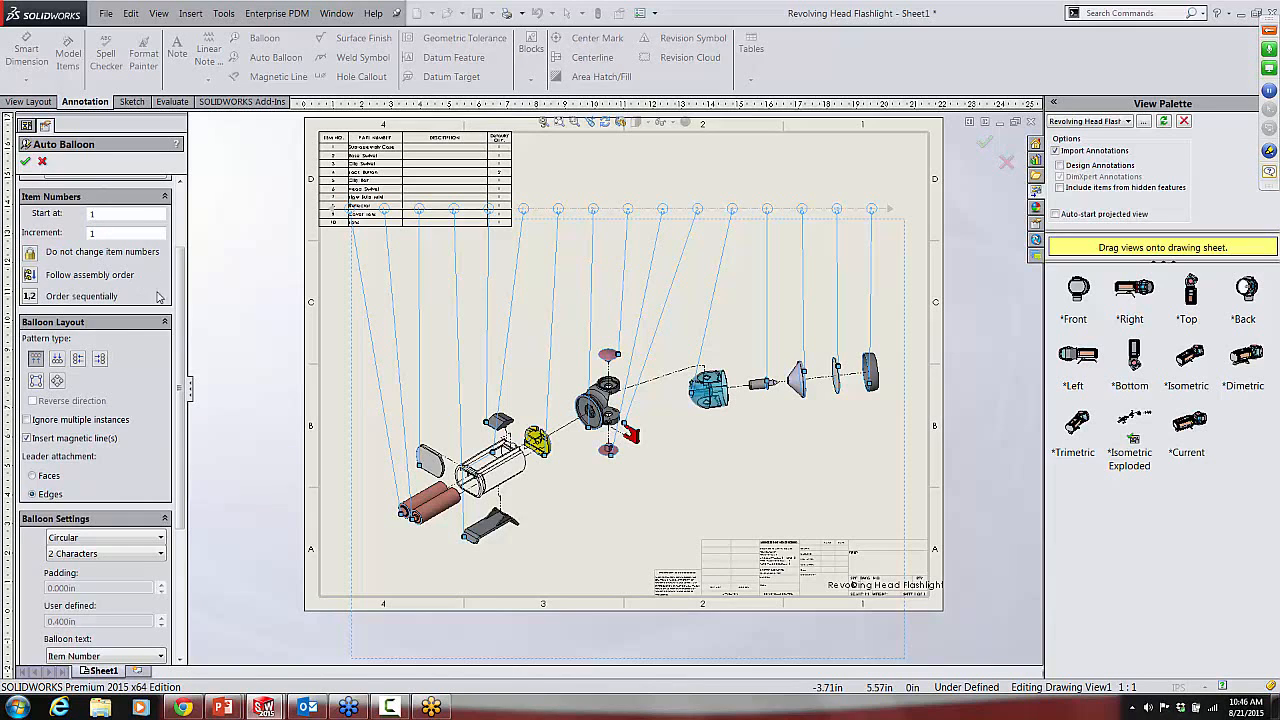
pyautogui.moveTo(184, 272); pyautogui.dragTo(200, 211)
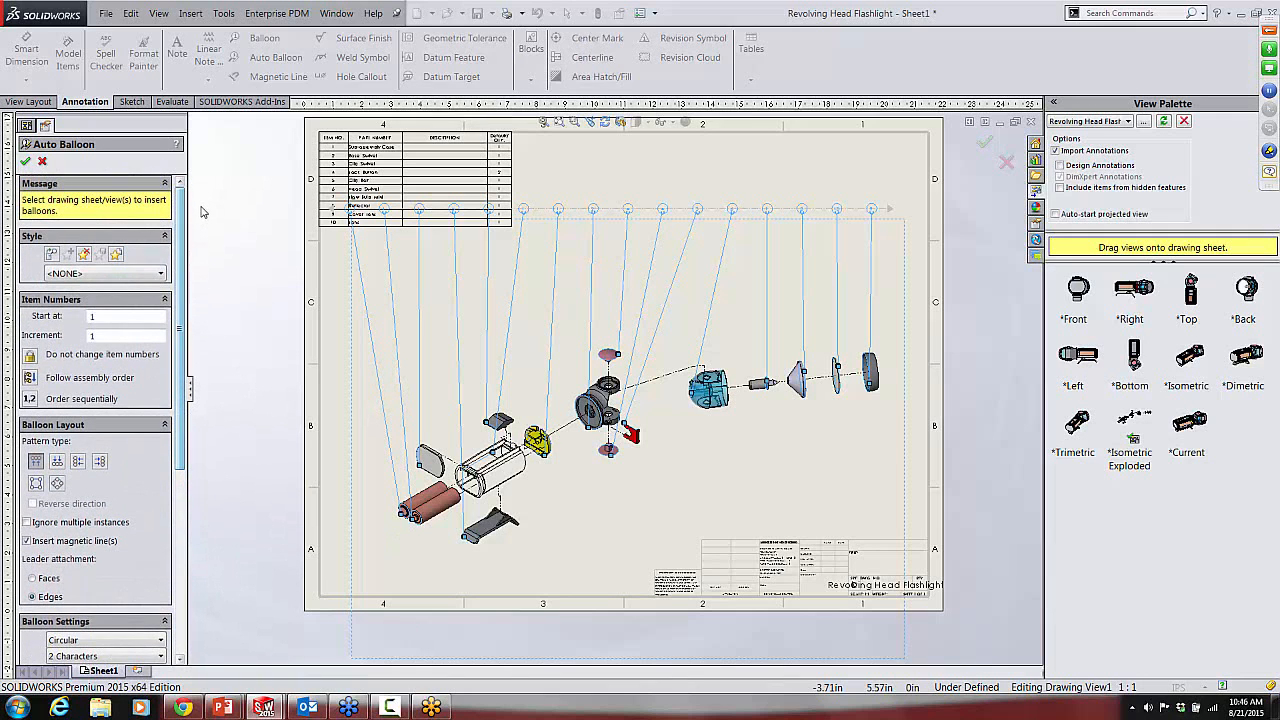
pyautogui.click(25, 161)
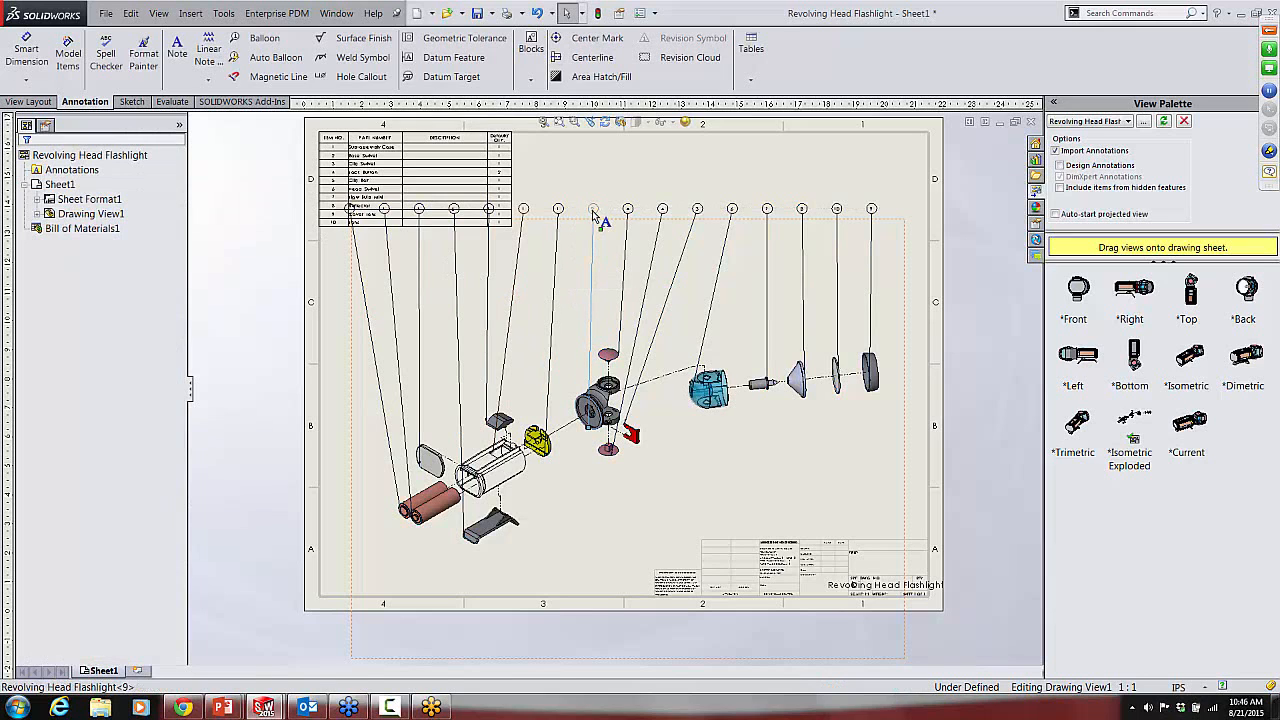
# Step: Move the row of balloons on its magnetic line down below the bill of materials, closer to the exploded parts
pyautogui.click(590, 210)
pyautogui.moveTo(576, 215); pyautogui.dragTo(586, 271)
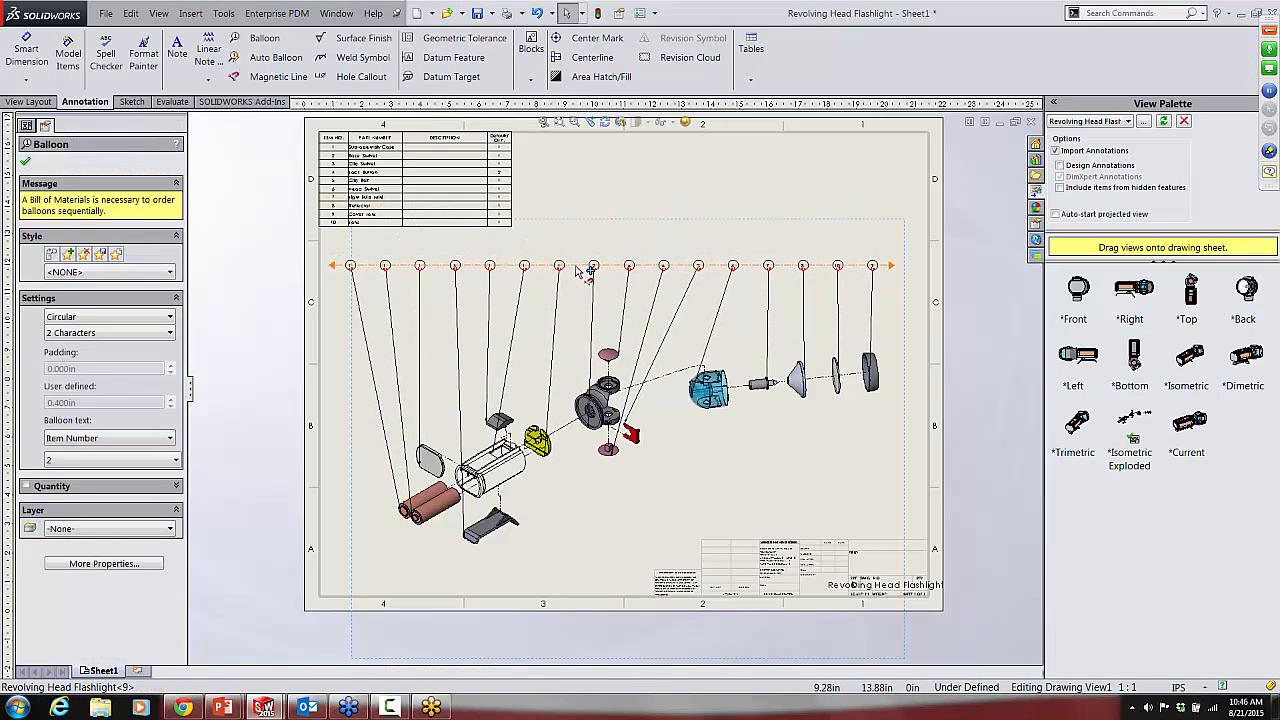
pyautogui.click(592, 198)
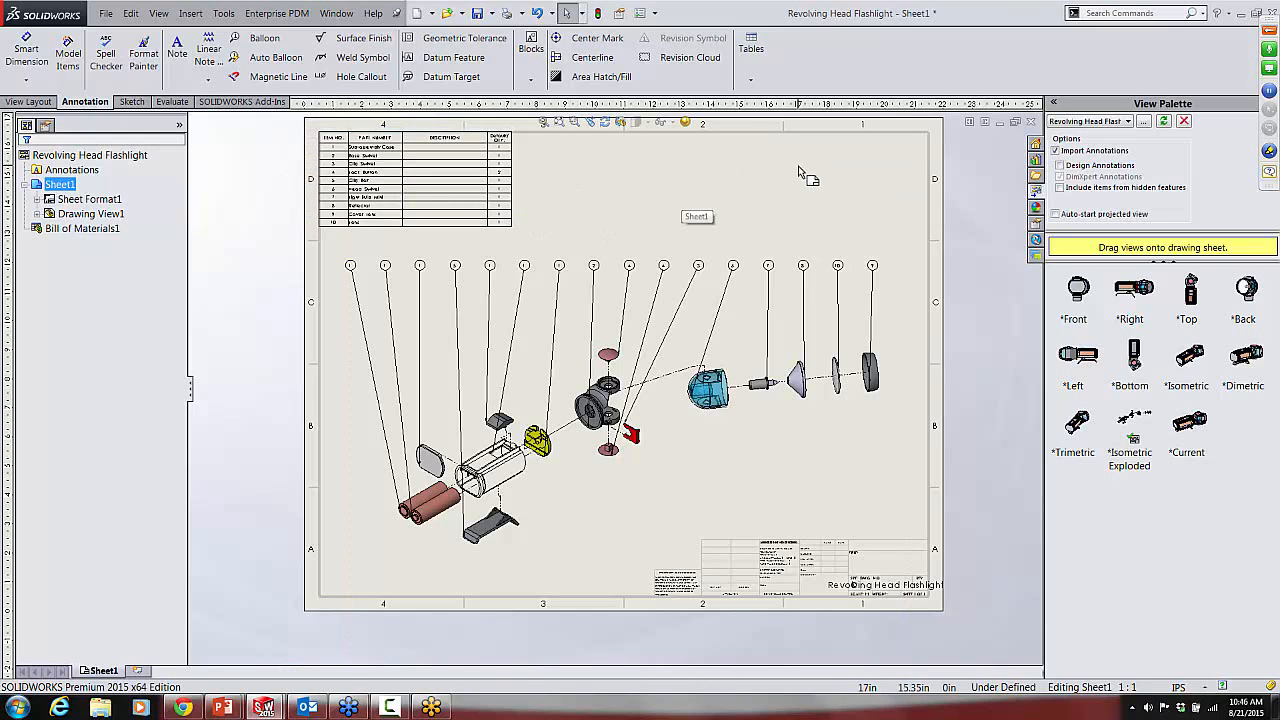
# Step: Close the Revolving Head Flashlight drawing without saving the modified documents
pyautogui.click(1032, 122)
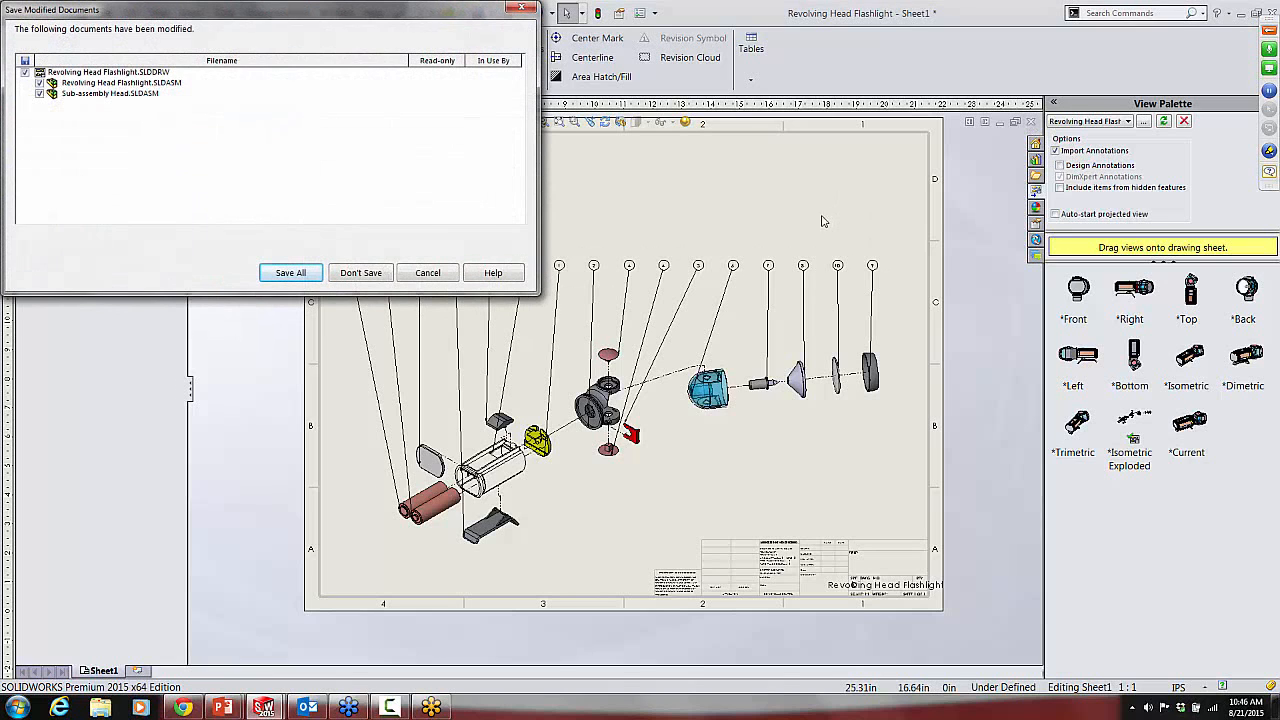
pyautogui.click(380, 272)
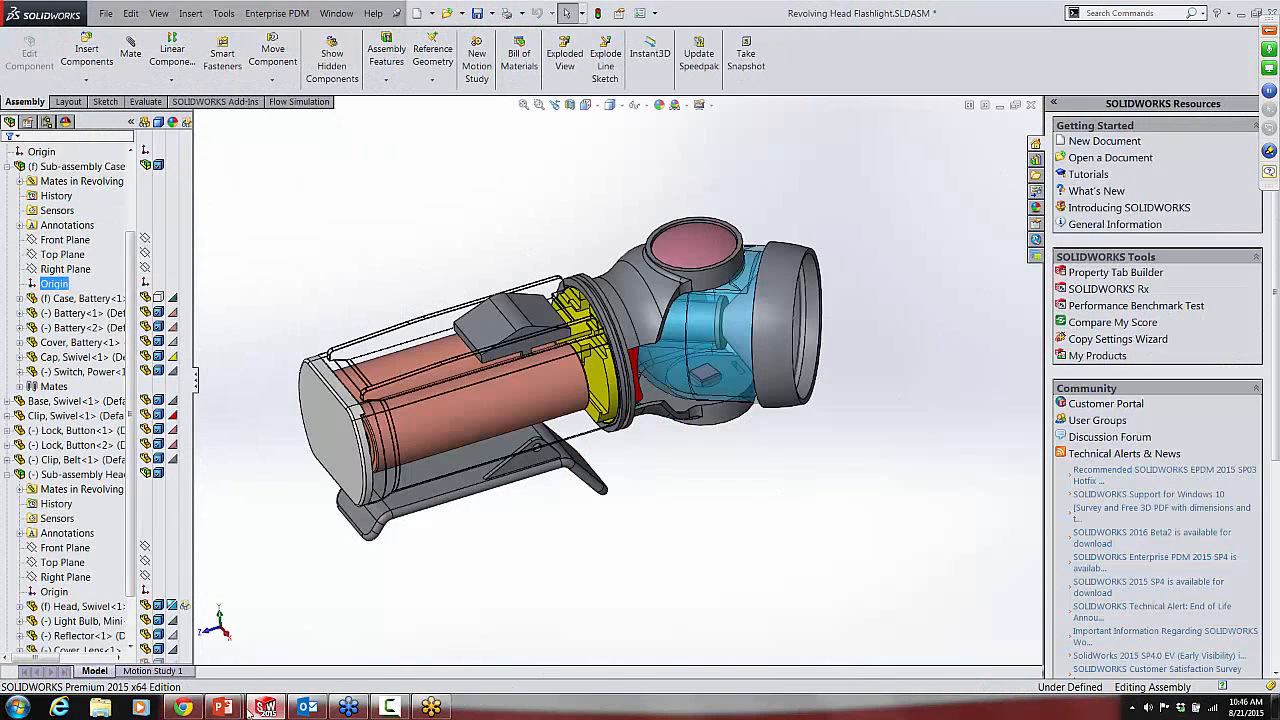
# Step: Switch to the running PowerPoint slide show and advance from the Bill of Material slide to the Q & A slide
pyautogui.moveTo(222, 706)
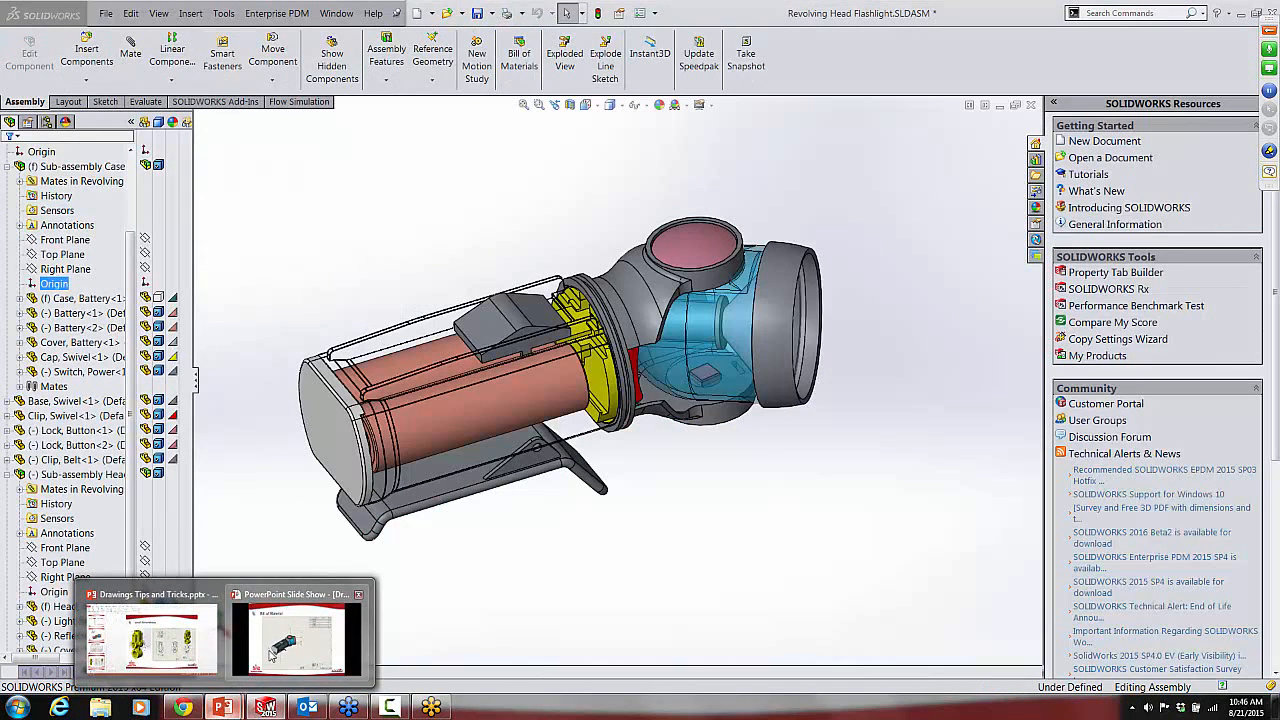
pyautogui.click(291, 626)
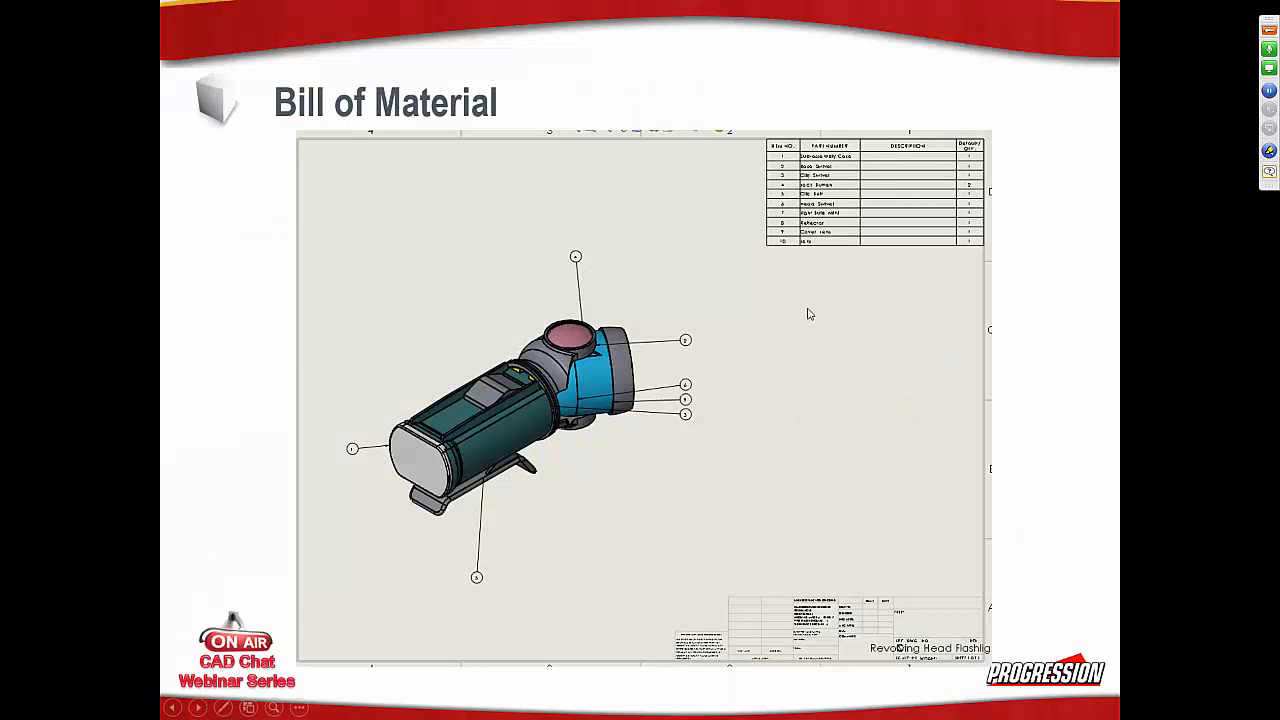
pyautogui.click(1050, 437)
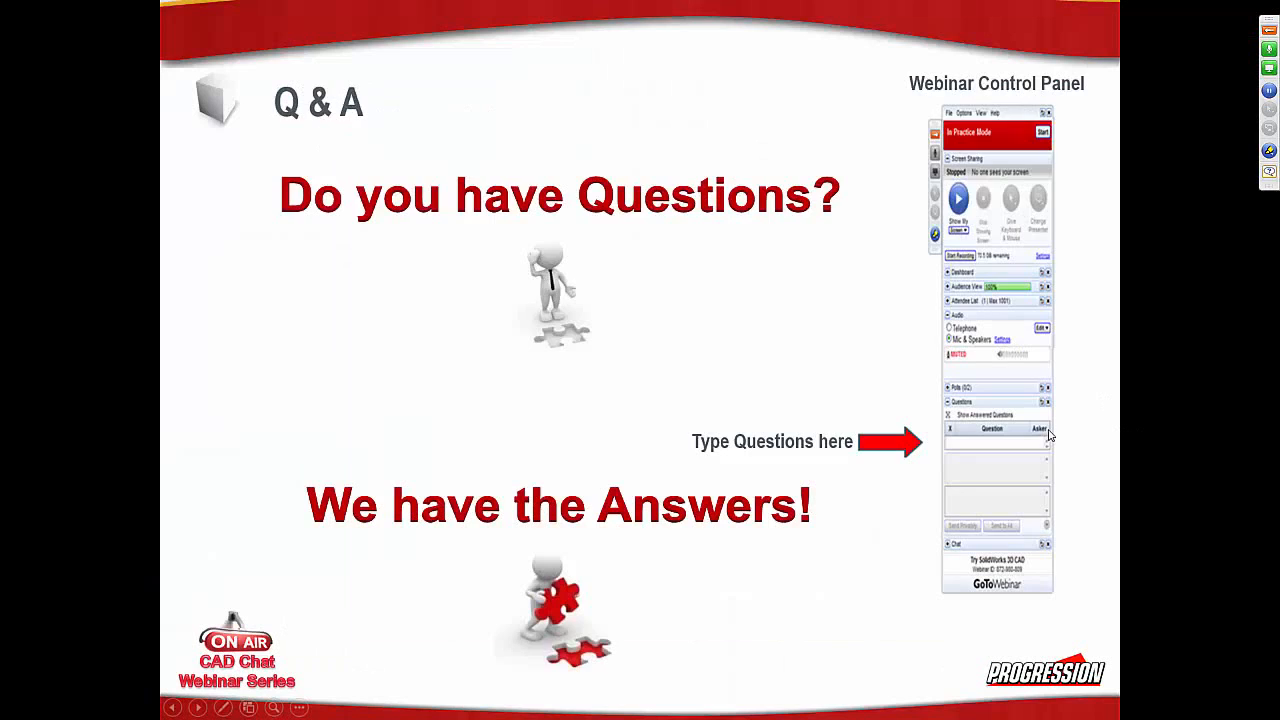
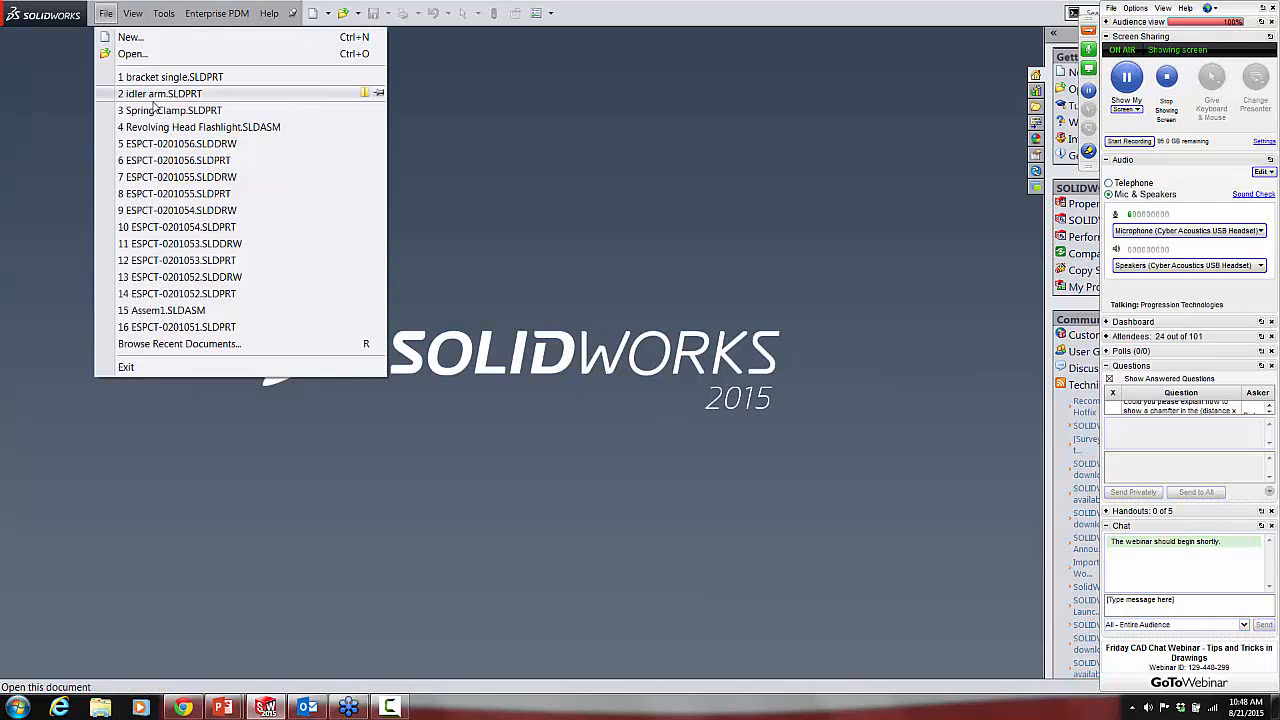
# Step: Open the recent part bracket single.SLDPRT and chamfer the bottom edges of its base by 1 mm at 45 degrees, with full preview
pyautogui.click(160, 77)
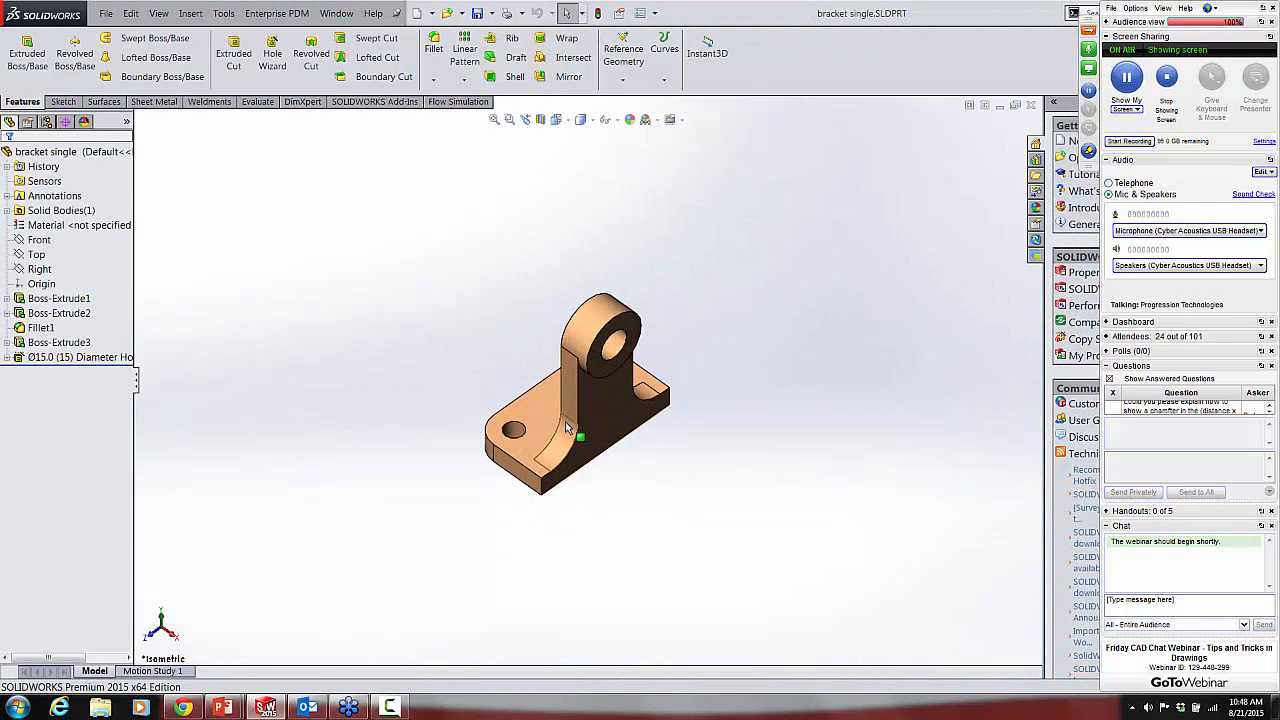
pyautogui.moveTo(565, 422); pyautogui.dragTo(586, 222, button='middle')
pyautogui.scroll(-2, 571, 430)
pyautogui.scroll(-3, 571, 430)
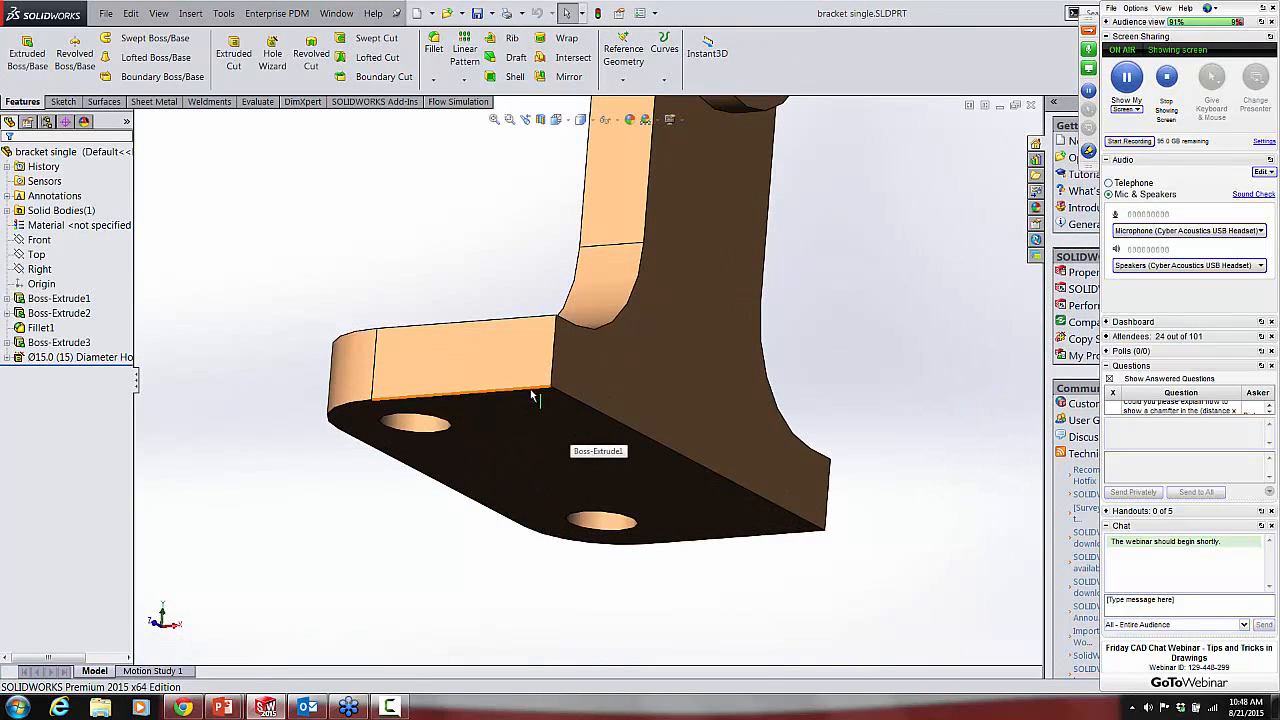
pyautogui.click(534, 392)
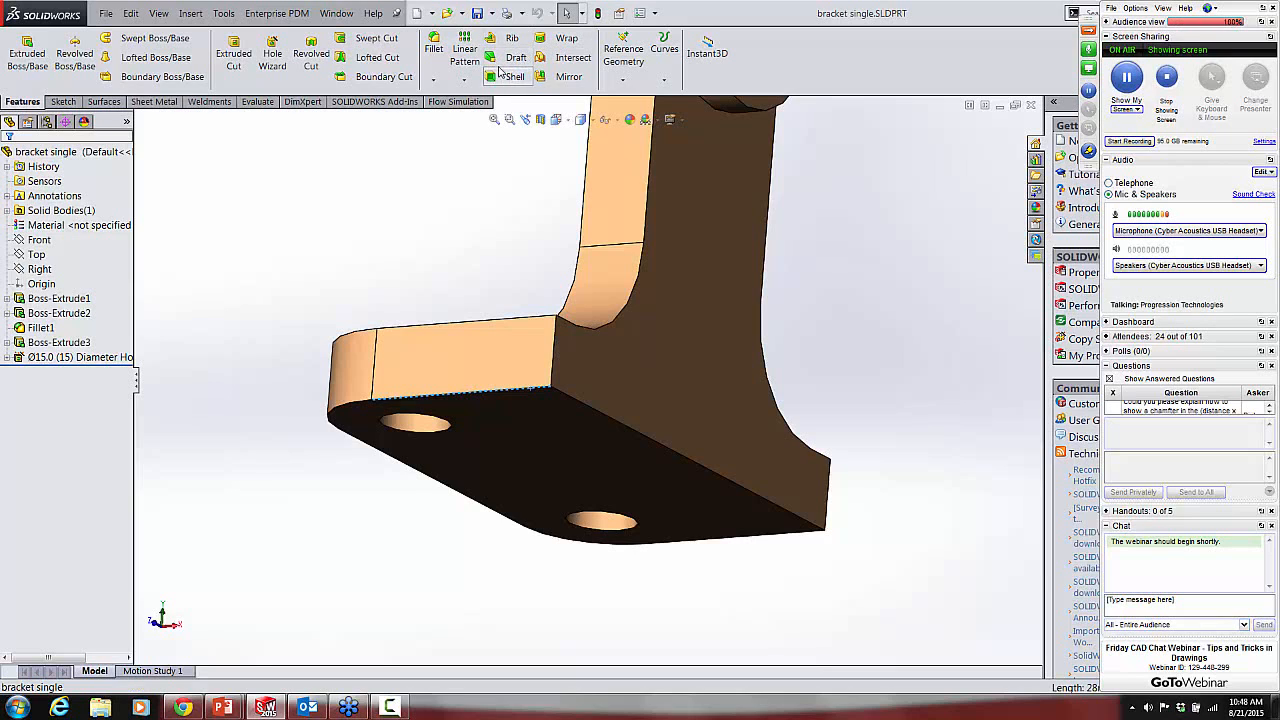
pyautogui.click(432, 80)
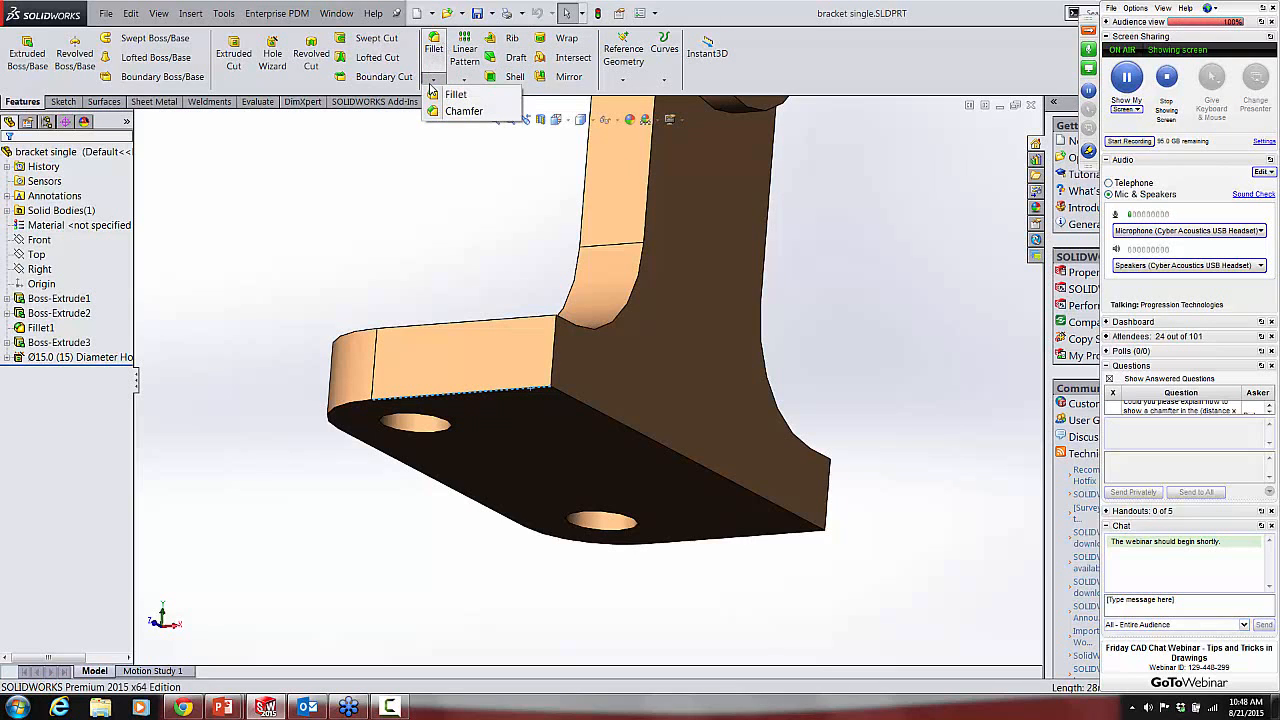
pyautogui.click(462, 111)
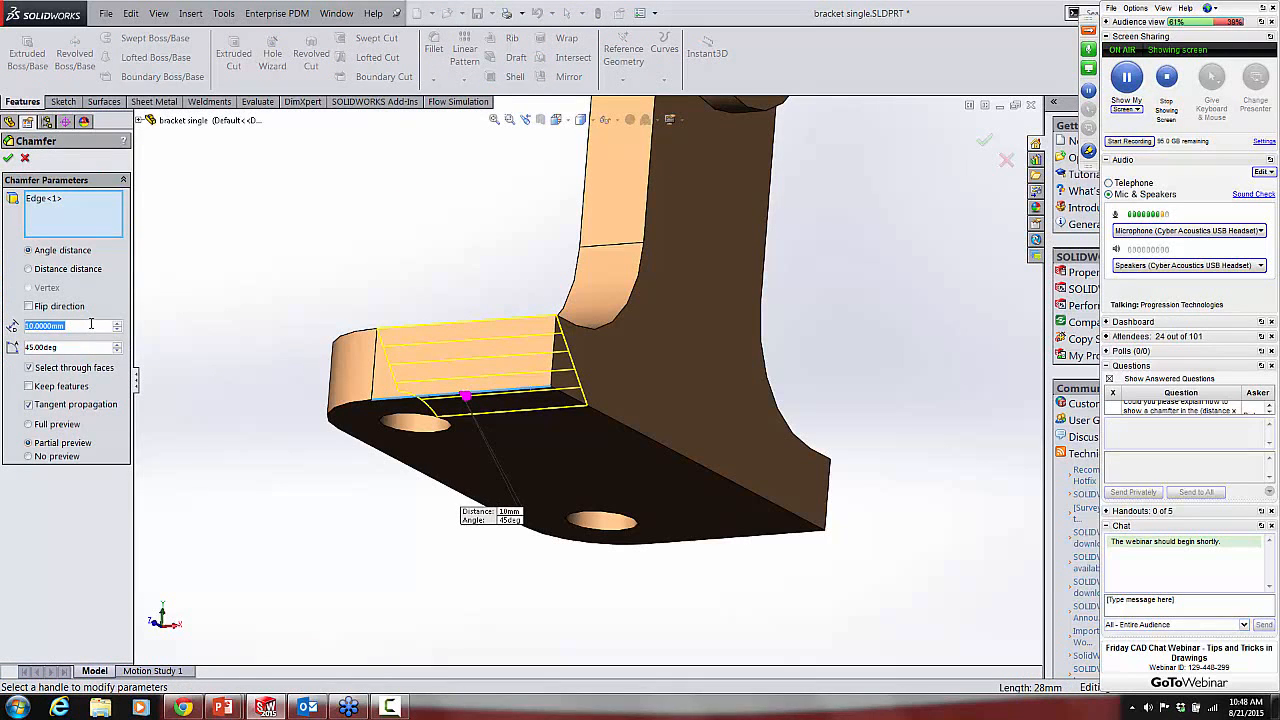
pyautogui.write('1')
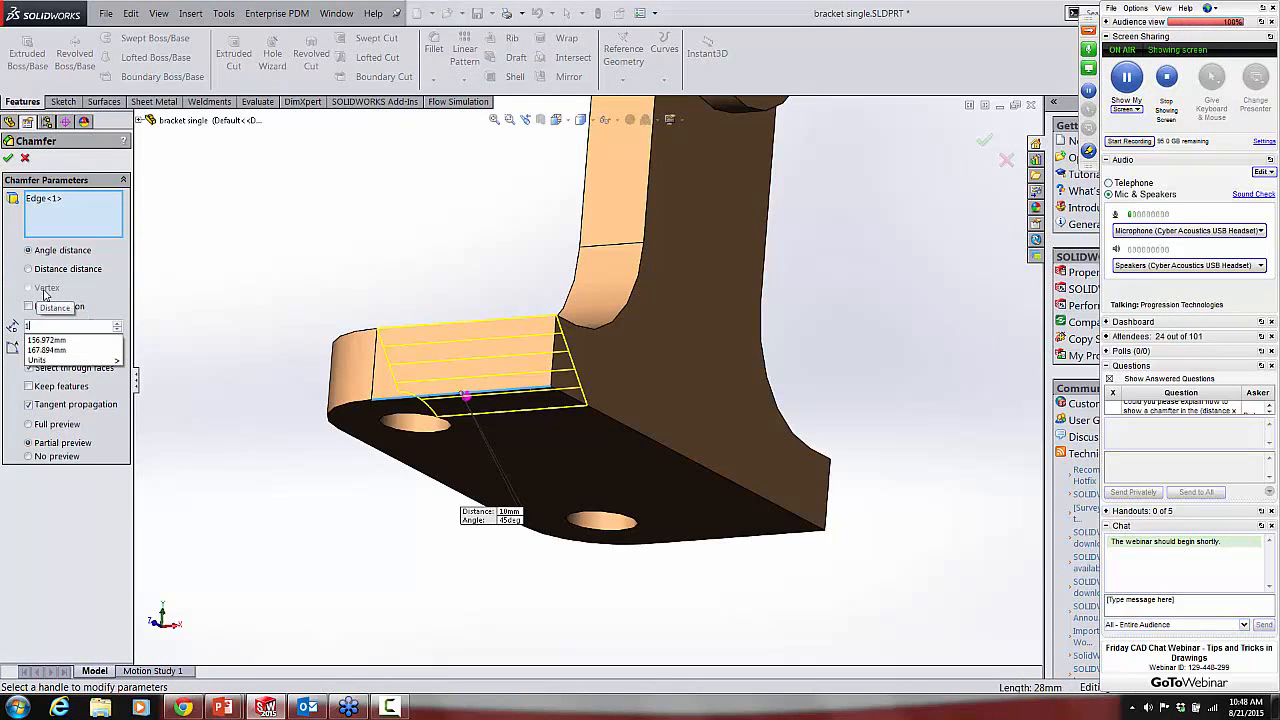
pyautogui.press('Return')
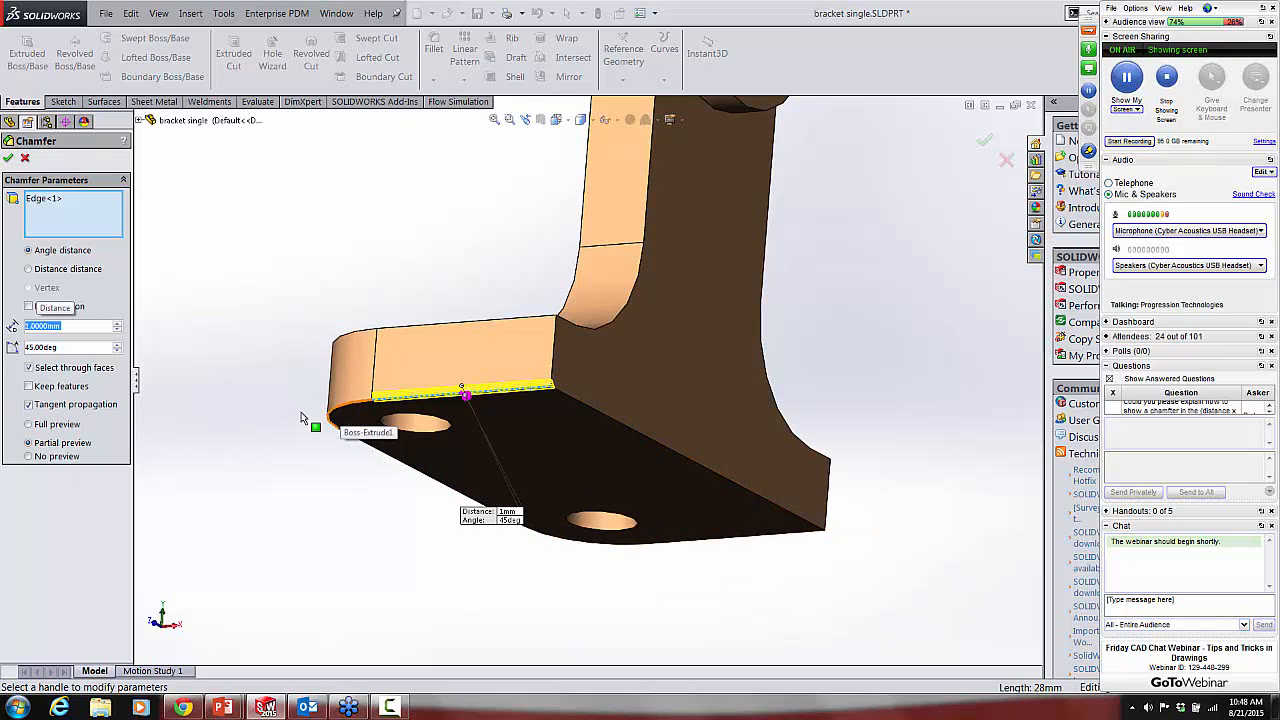
pyautogui.click(28, 425)
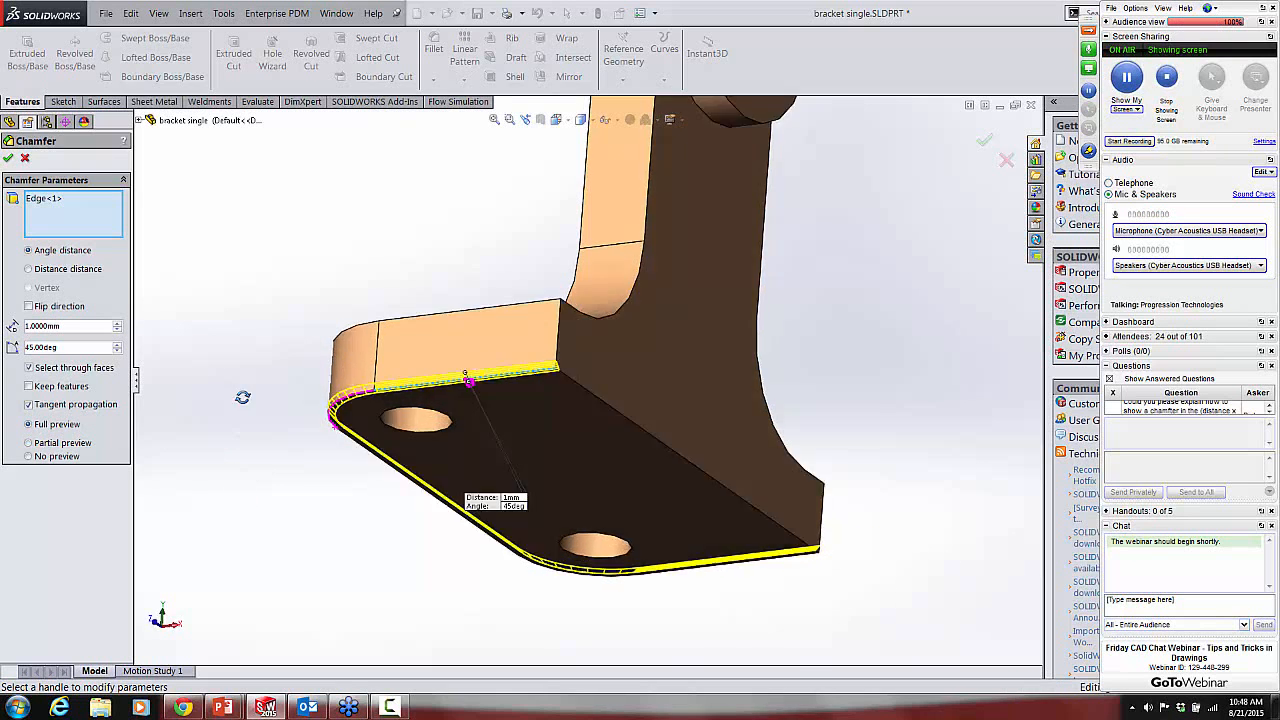
pyautogui.click(8, 158)
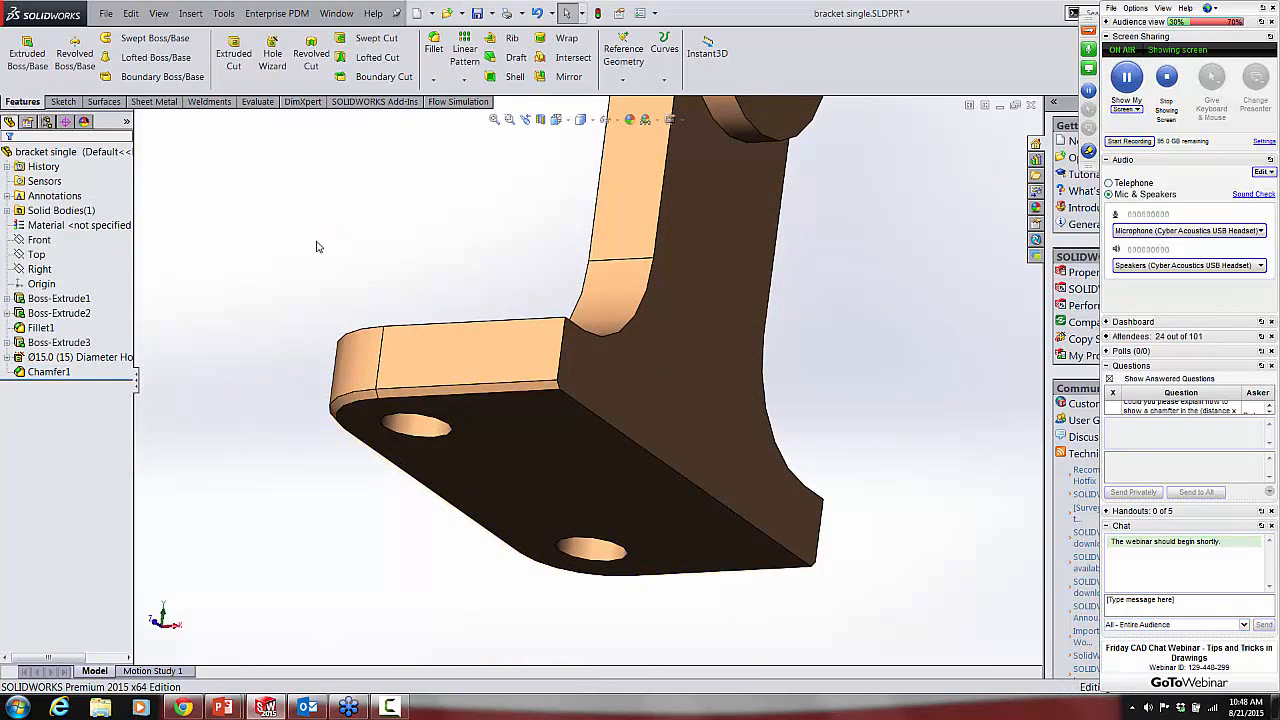
# Step: Make a new drawing from the bracket part using the C Ansi template
pyautogui.moveTo(314, 243)
pyautogui.mouseDown(button='middle')
pyautogui.moveTo(286, 291)
pyautogui.moveTo(307, 251)
pyautogui.mouseUp(button='middle')
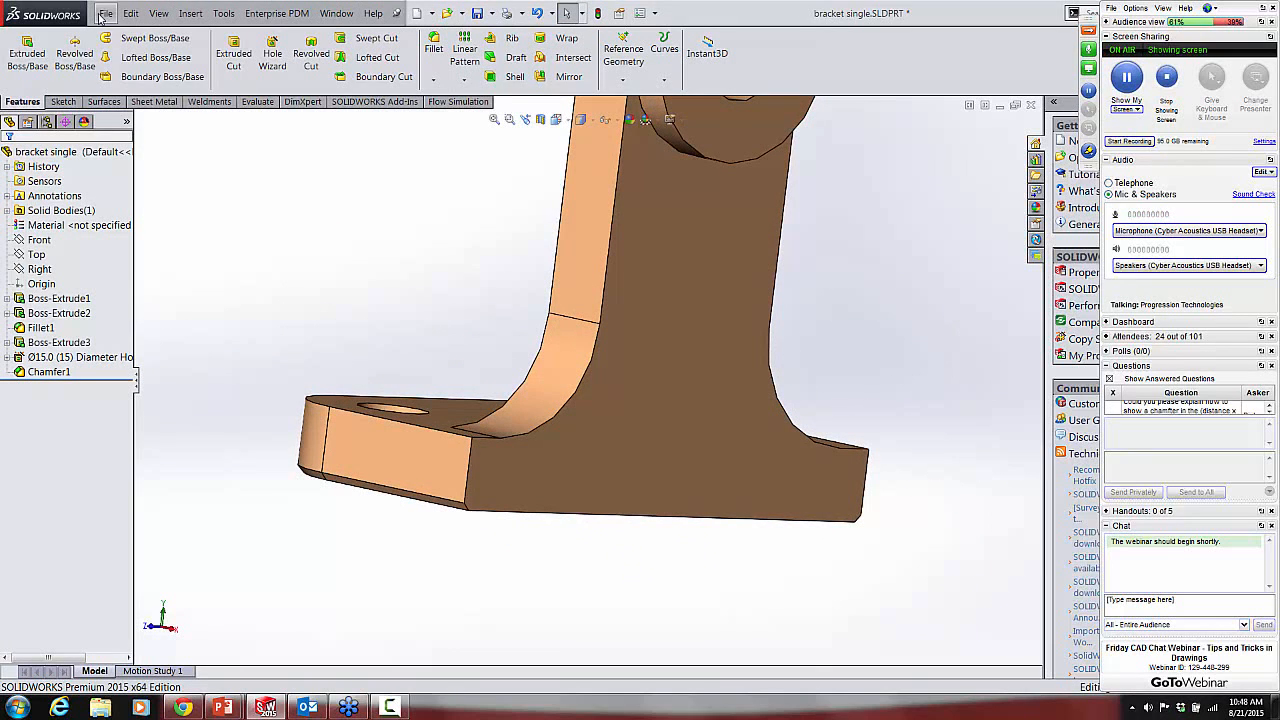
pyautogui.click(432, 14)
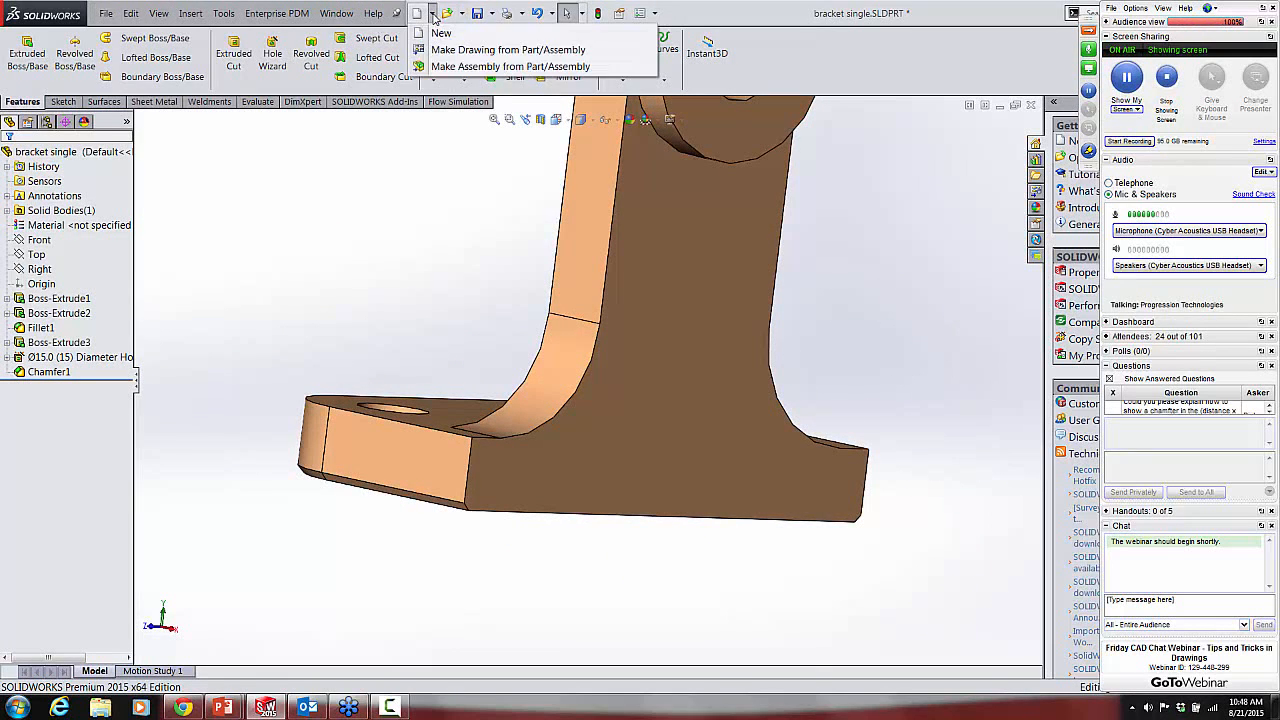
pyautogui.click(443, 55)
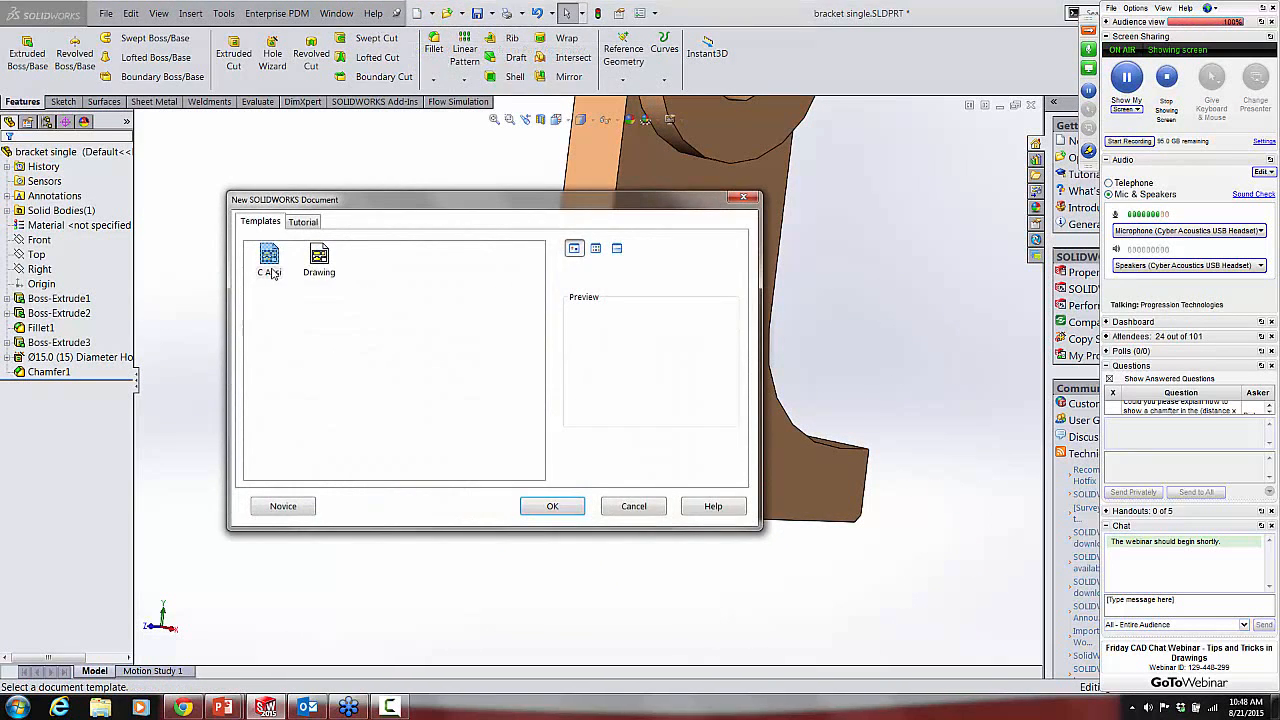
pyautogui.click(270, 262)
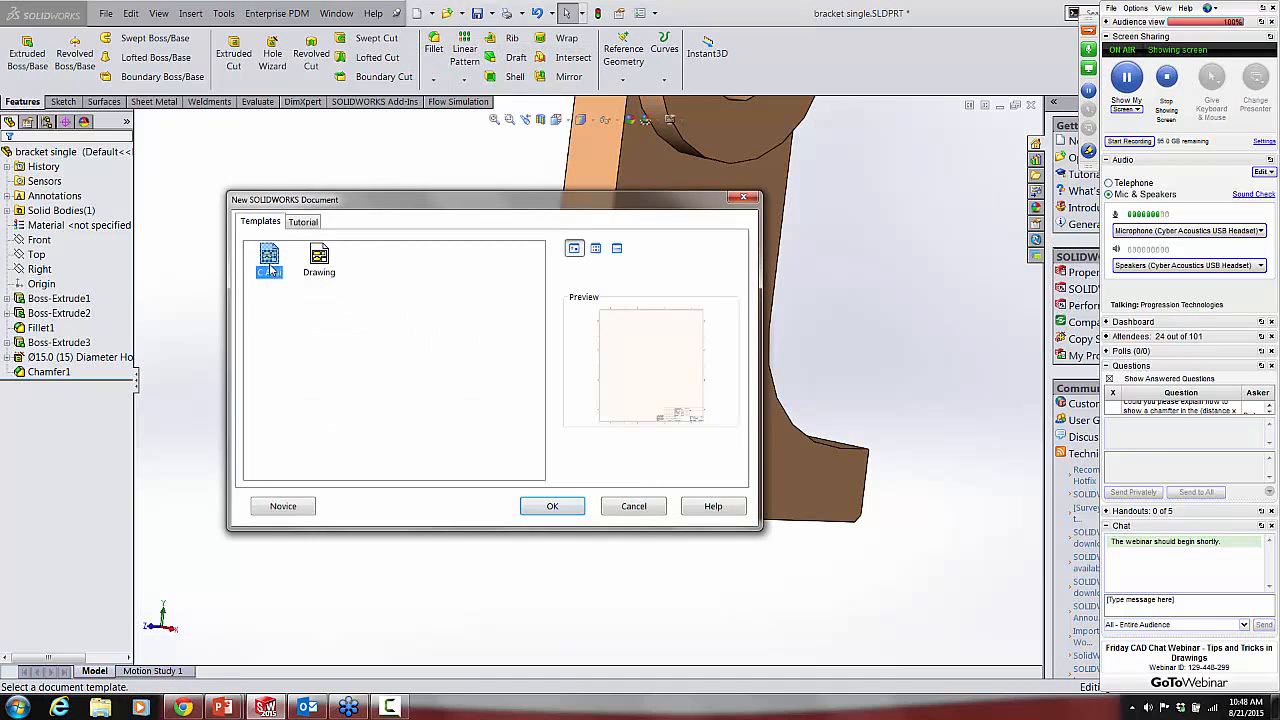
pyautogui.click(554, 506)
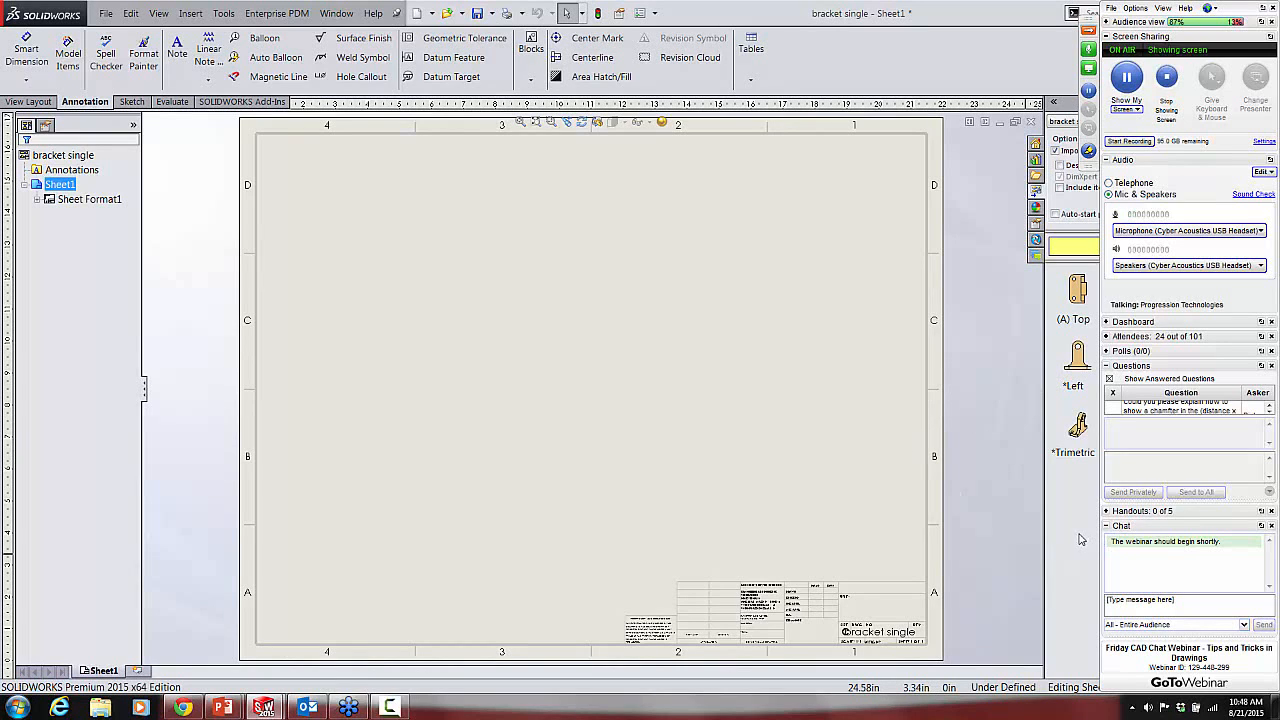
# Step: Collapse the webinar control panel and place the bracket's Front view near the middle of the drawing sheet
pyautogui.click(1089, 31)
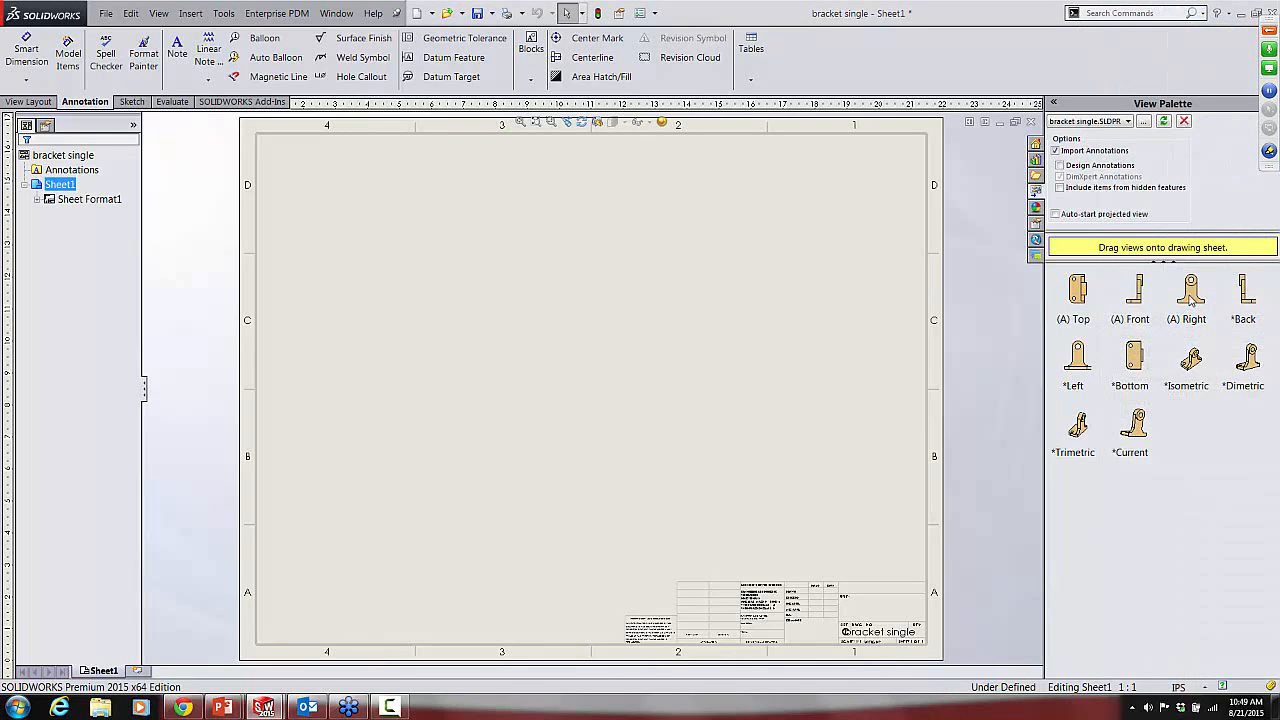
pyautogui.click(1131, 305)
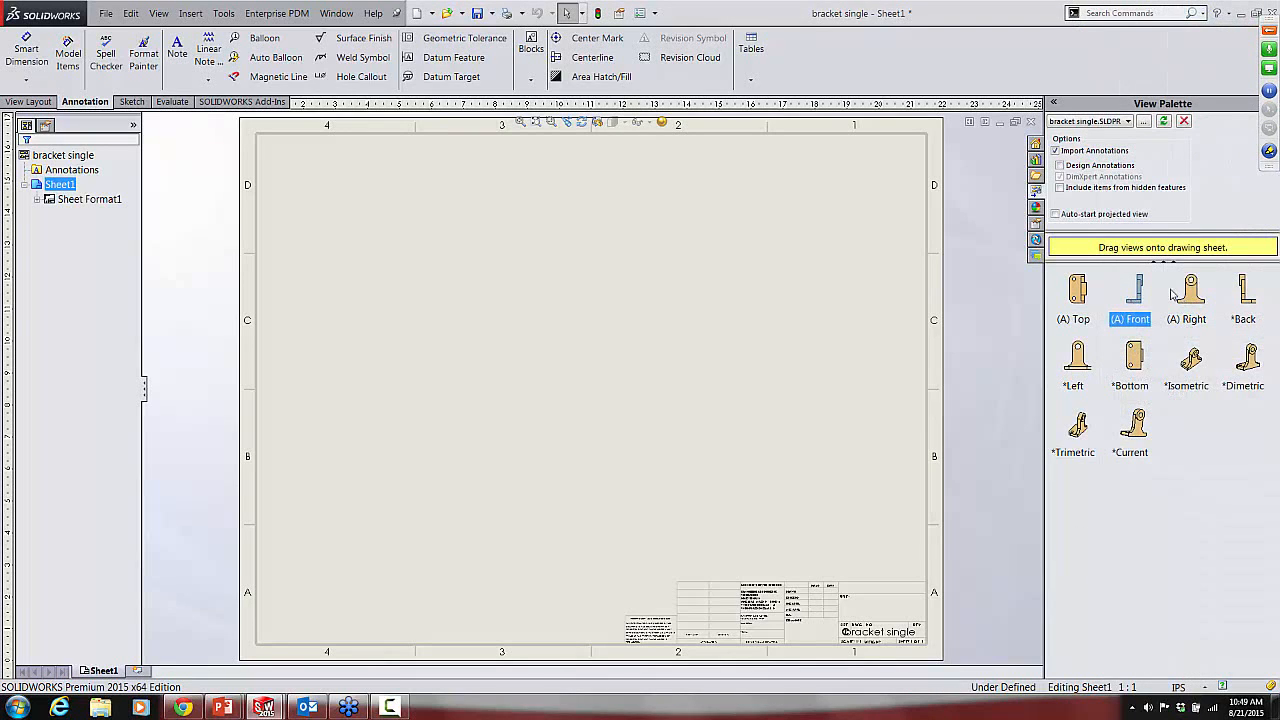
pyautogui.moveTo(1134, 302)
pyautogui.mouseDown()
pyautogui.moveTo(822, 360)
pyautogui.moveTo(621, 368)
pyautogui.mouseUp()
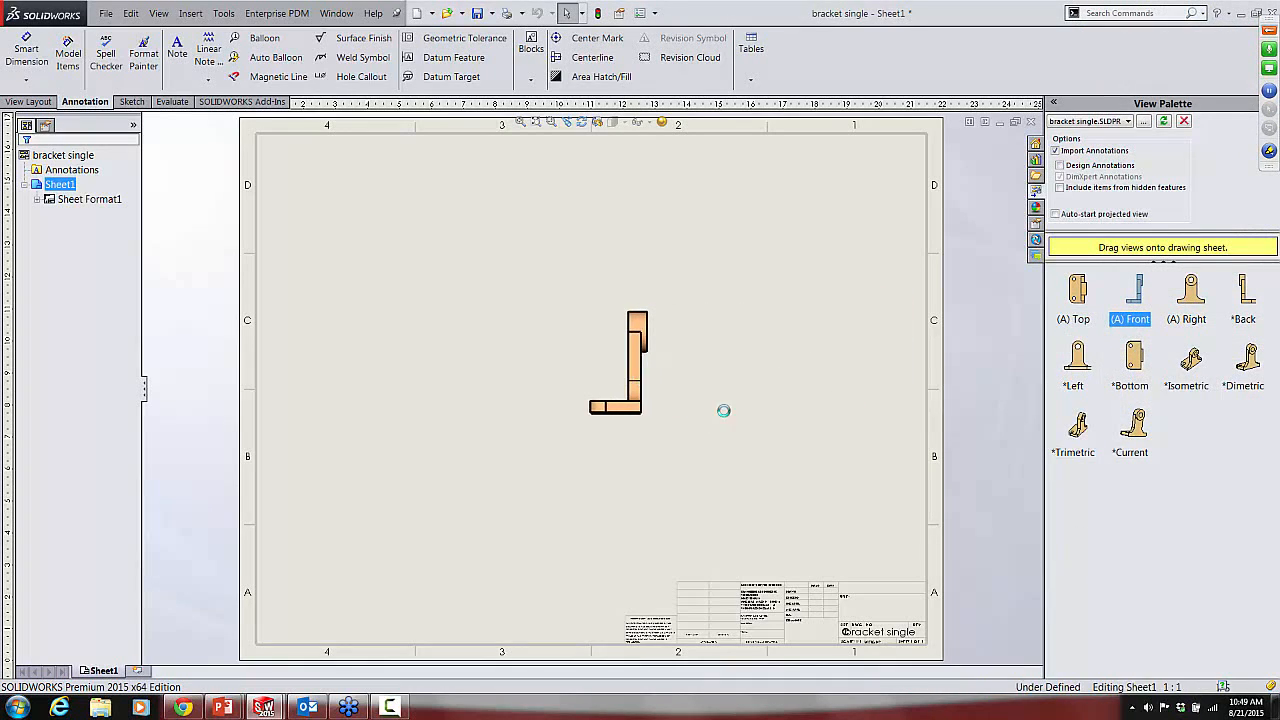
# Step: Start dimensioning the bracket's front view and switch the dimension mode from DimXpert to Smart dimensioning
pyautogui.scroll(-3, 605, 415)
pyautogui.scroll(-5, 603, 418)
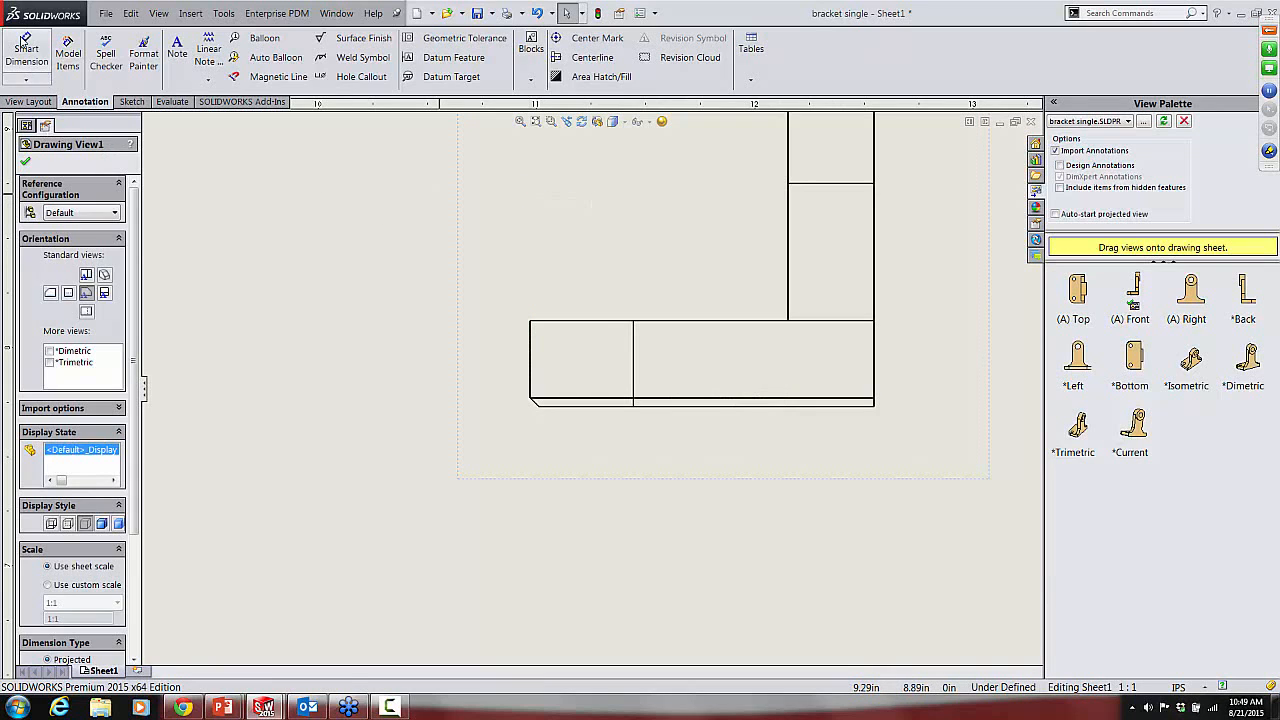
pyautogui.click(27, 55)
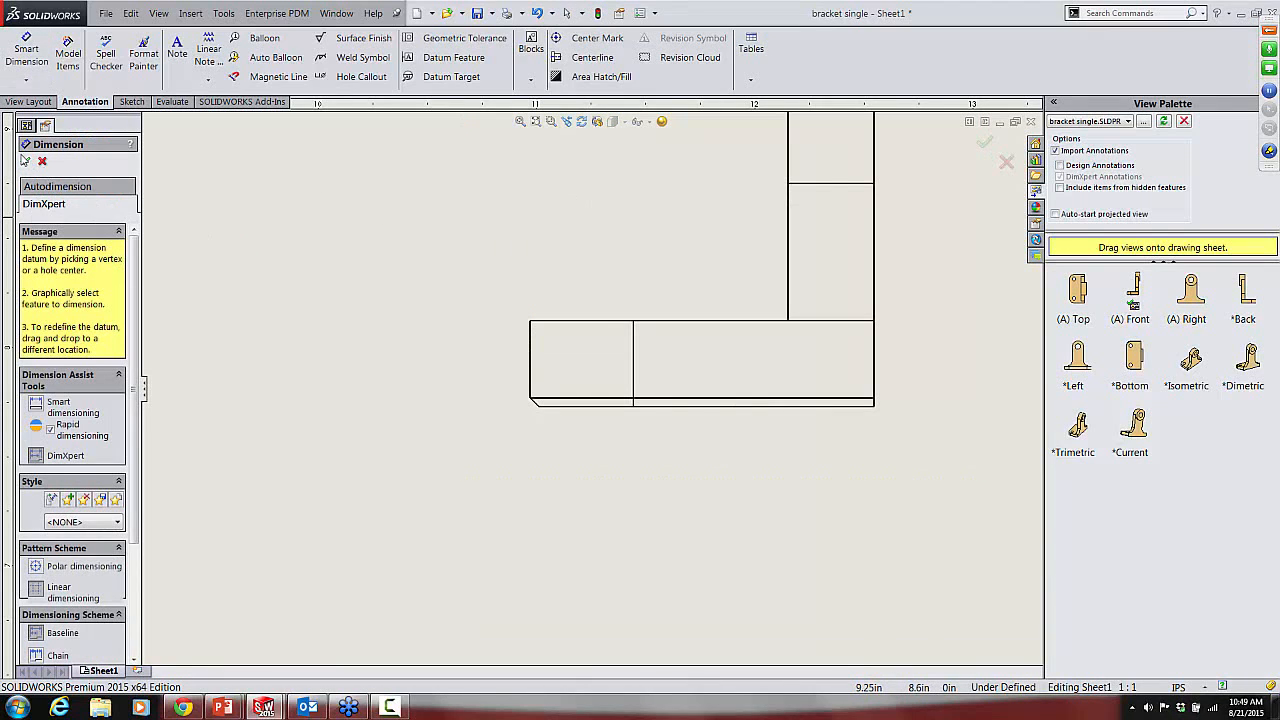
pyautogui.click(36, 403)
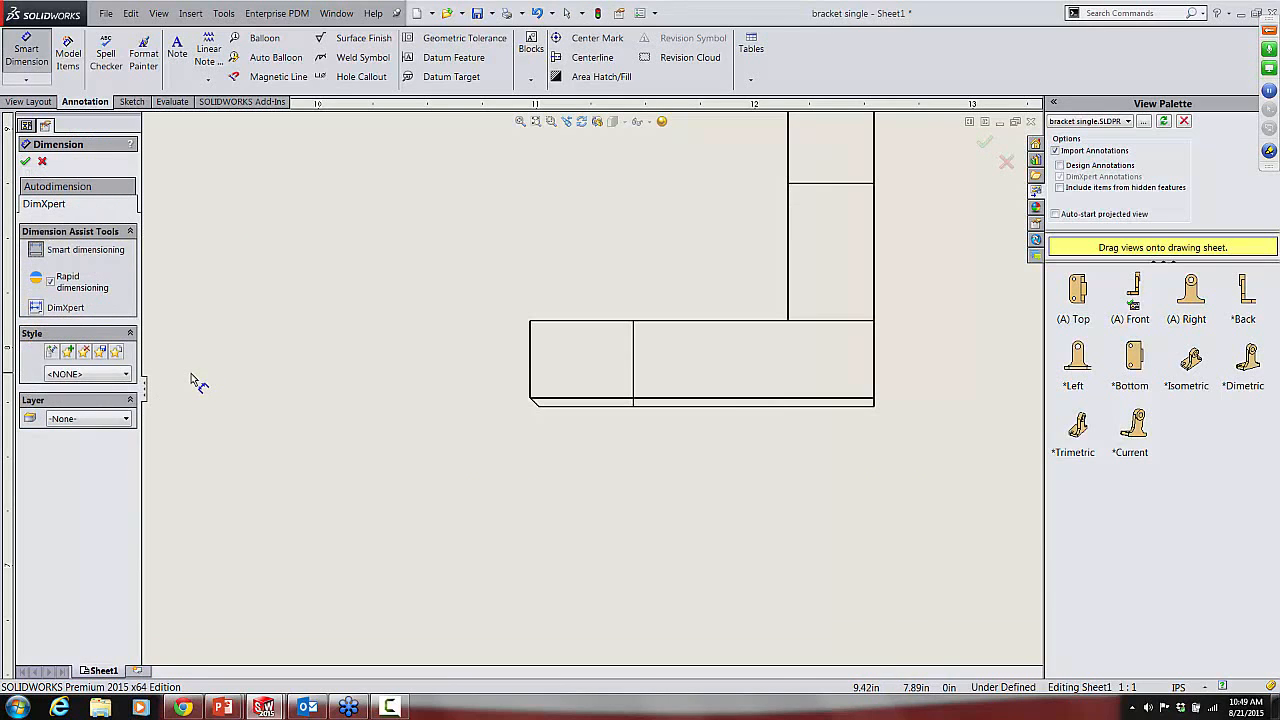
# Step: Add a chamfer dimension to the base's chamfered corner, referenced to the vertical end edge, with its text below and outside the view
pyautogui.rightClick(438, 389)
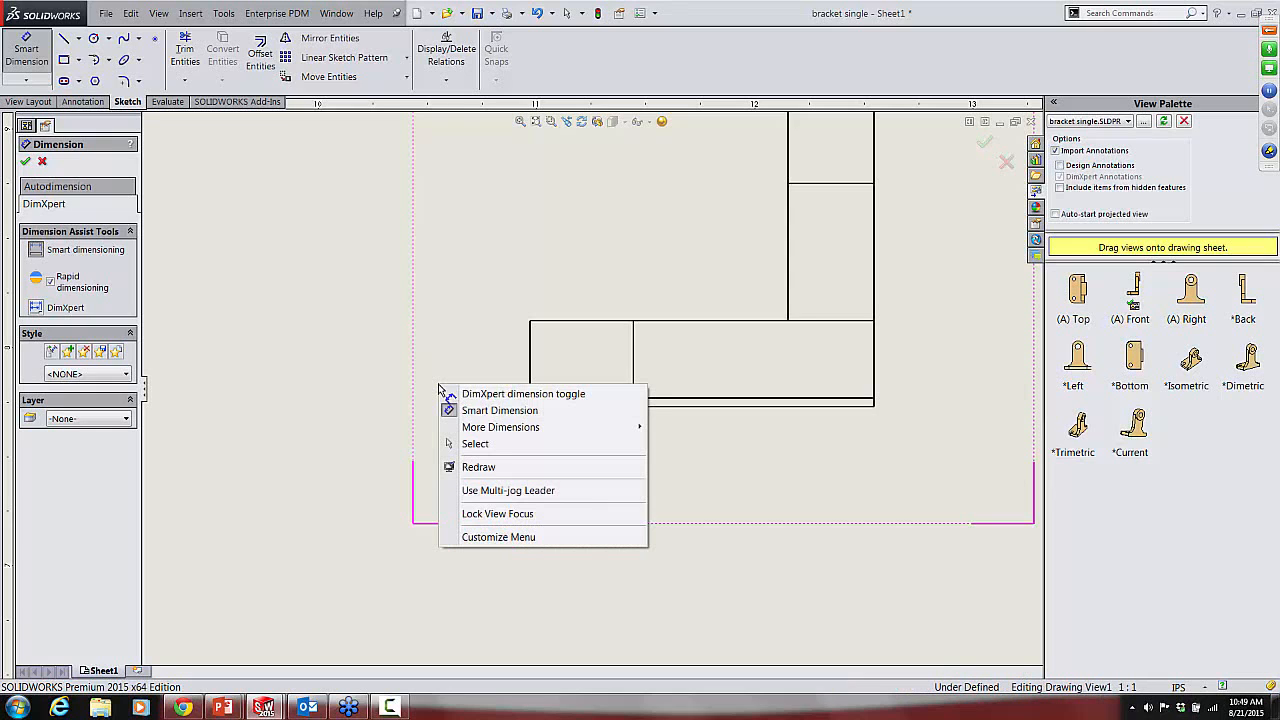
pyautogui.moveTo(505, 432)
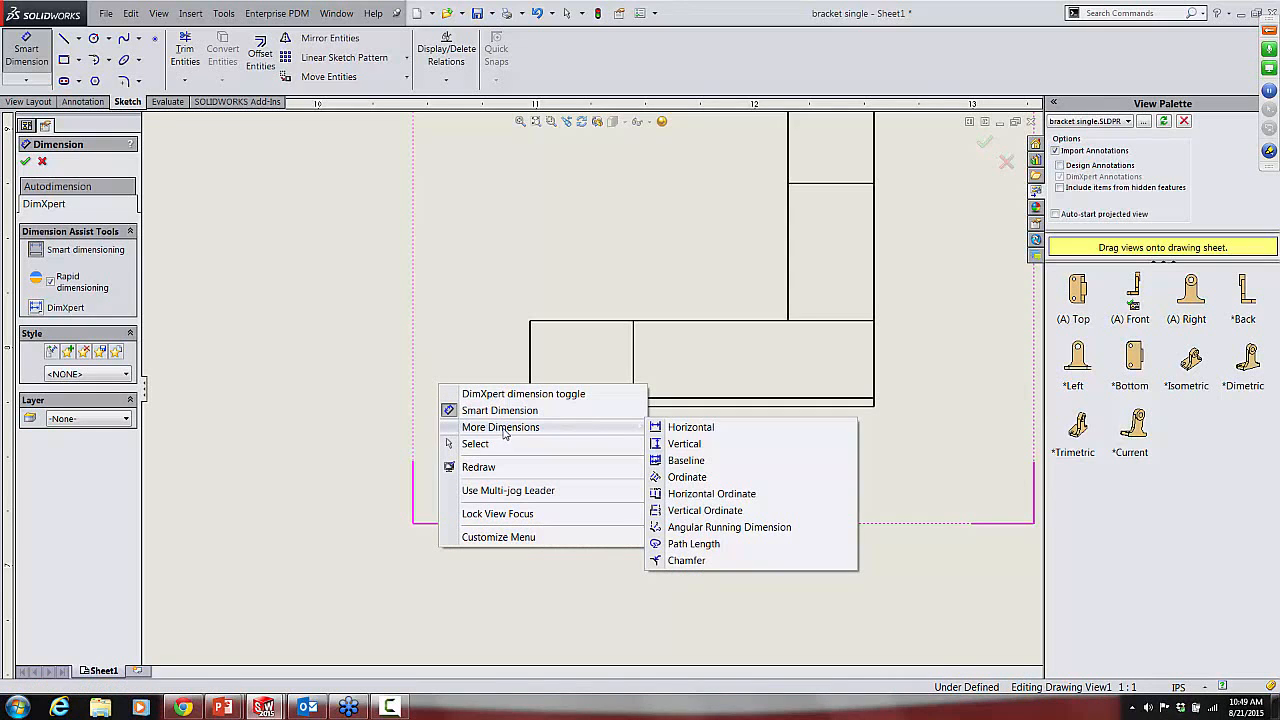
pyautogui.click(688, 561)
pyautogui.scroll(-2, 555, 432)
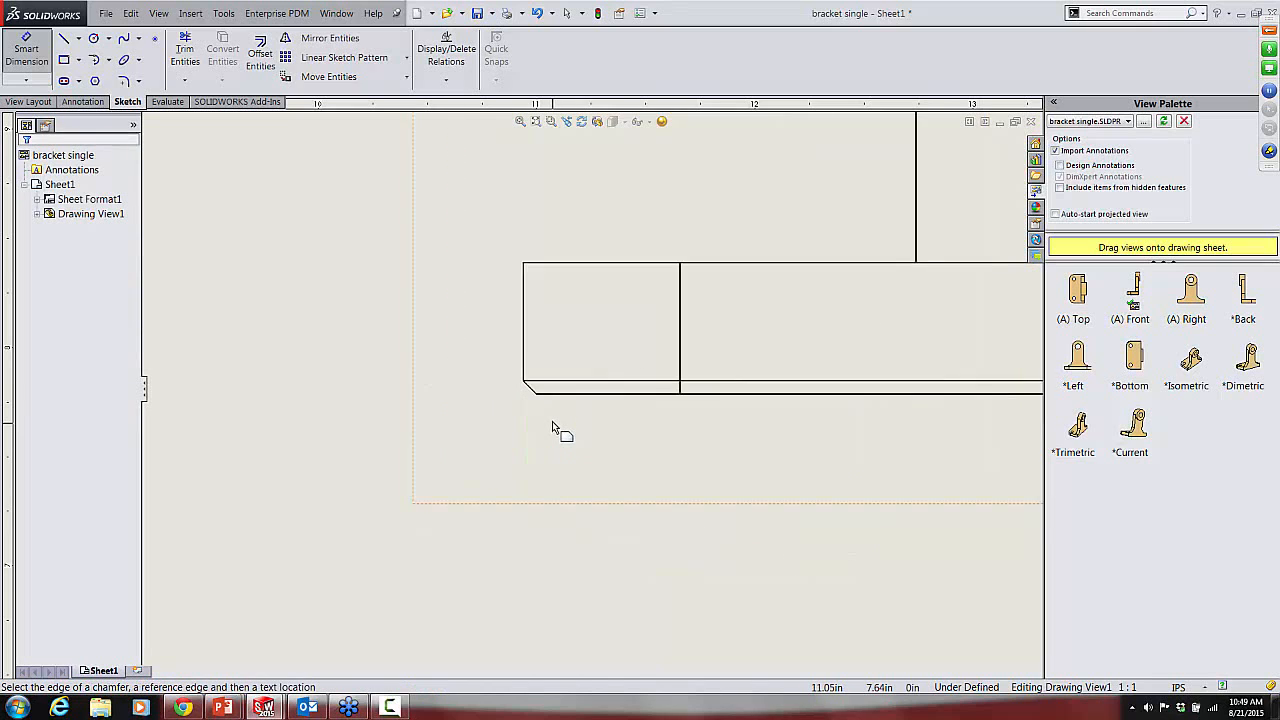
pyautogui.scroll(-1, 552, 428)
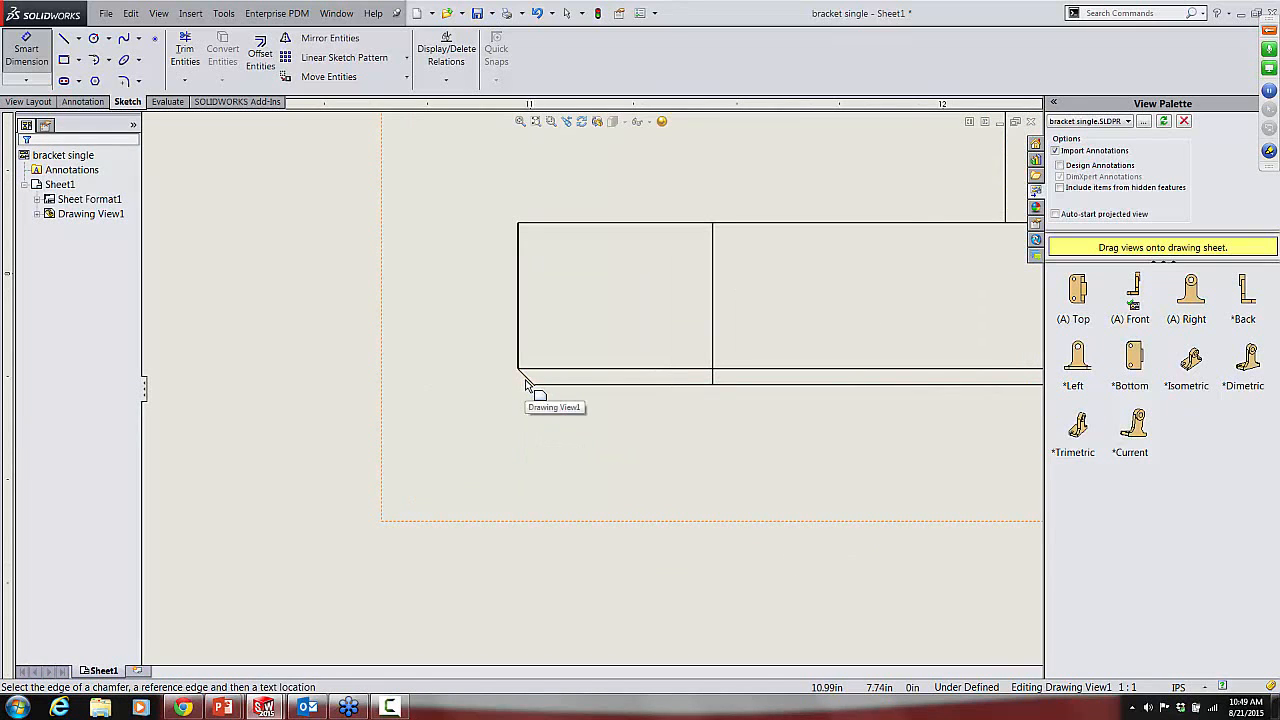
pyautogui.click(525, 379)
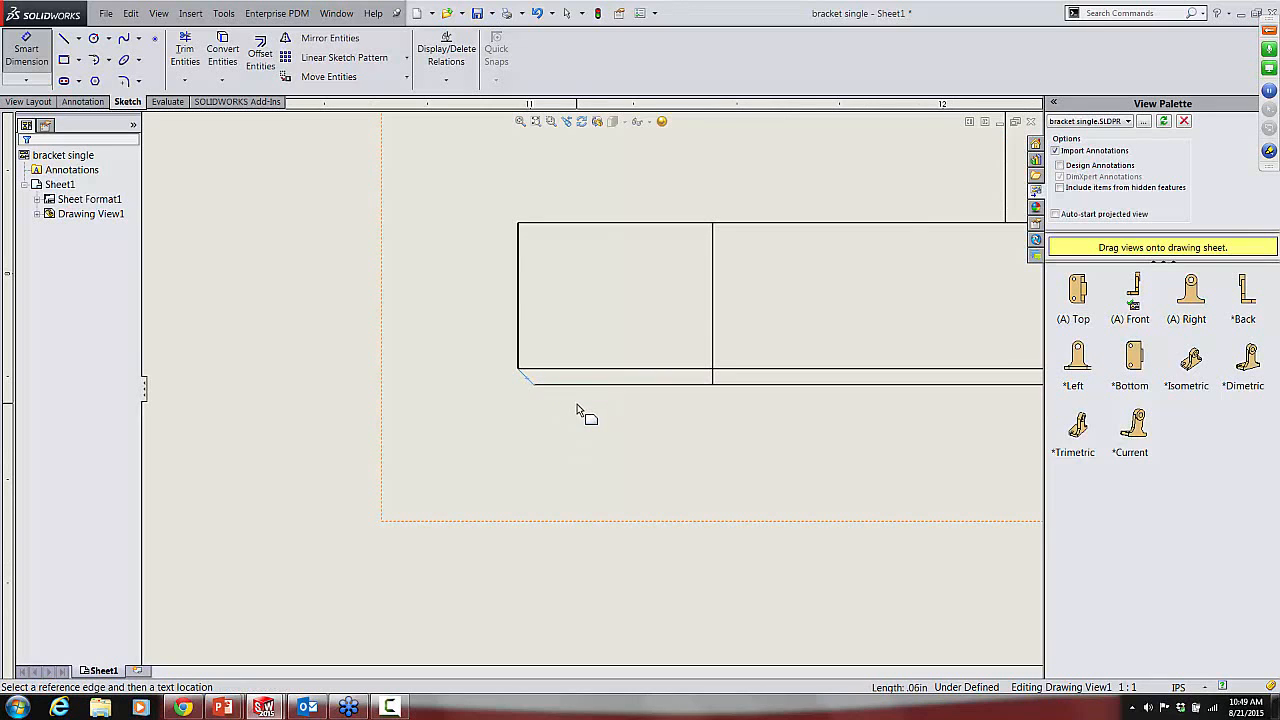
pyautogui.click(519, 352)
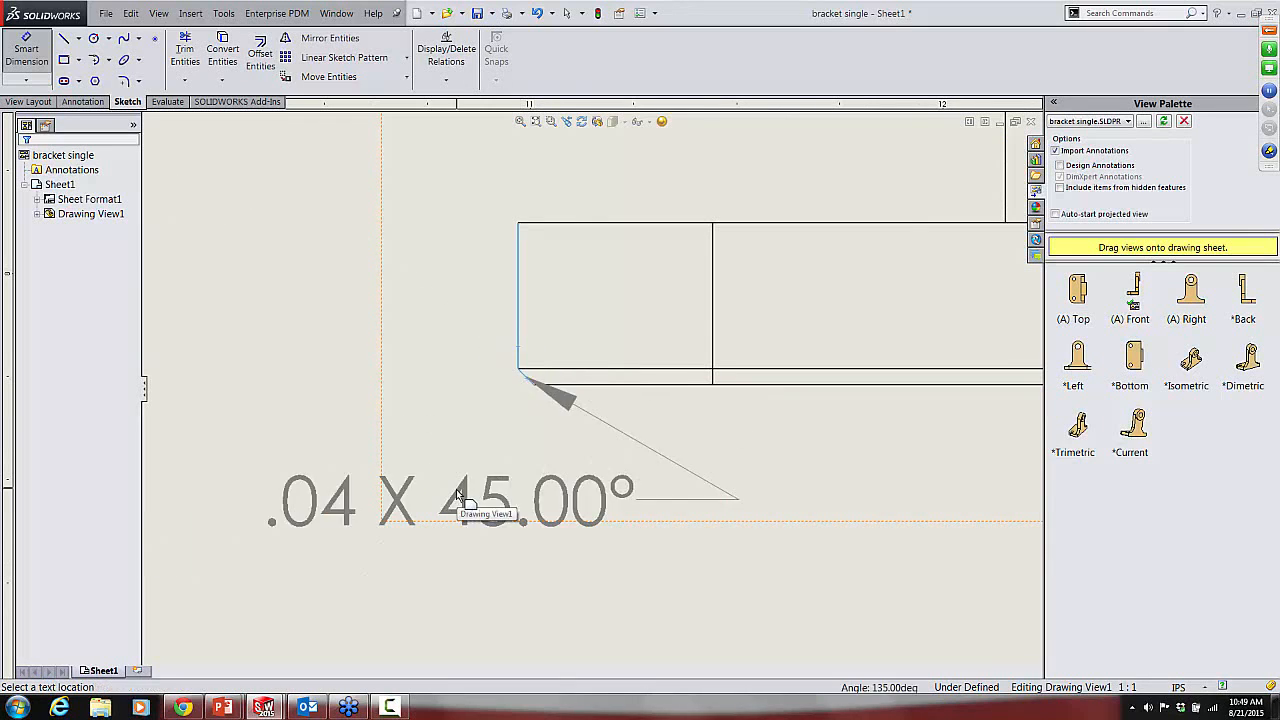
pyautogui.scroll(5, 458, 493)
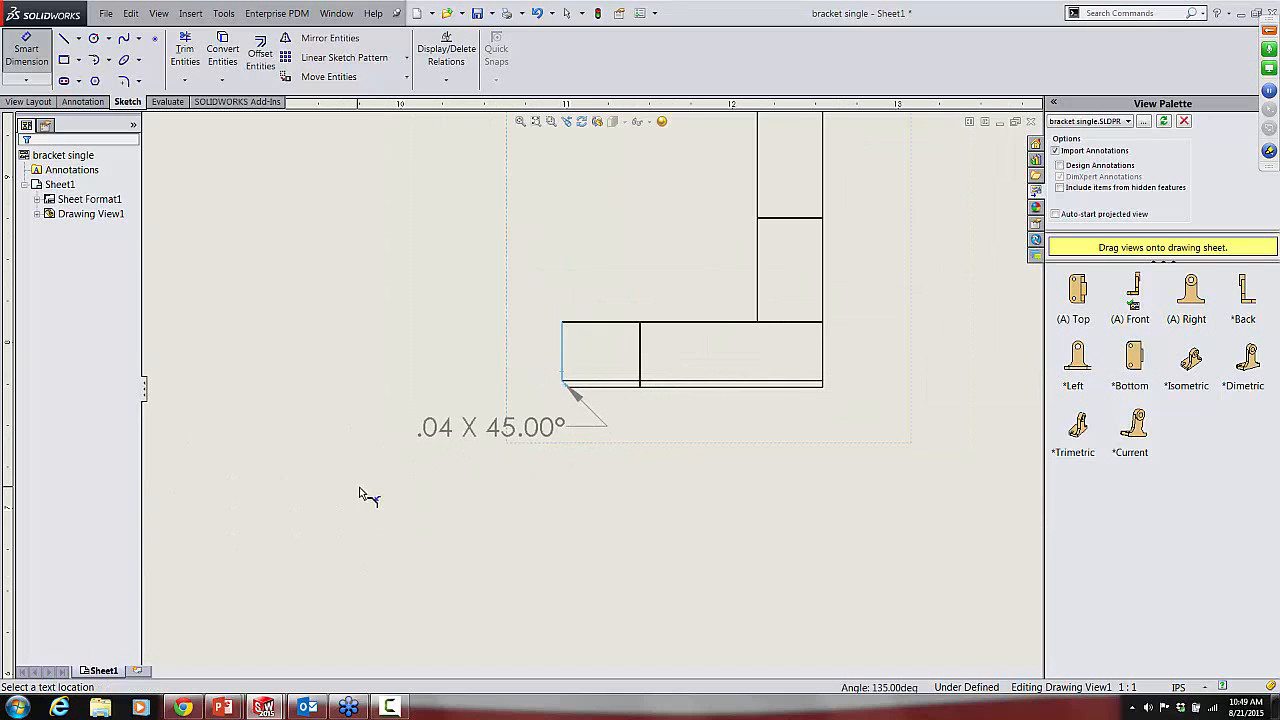
pyautogui.click(250, 510)
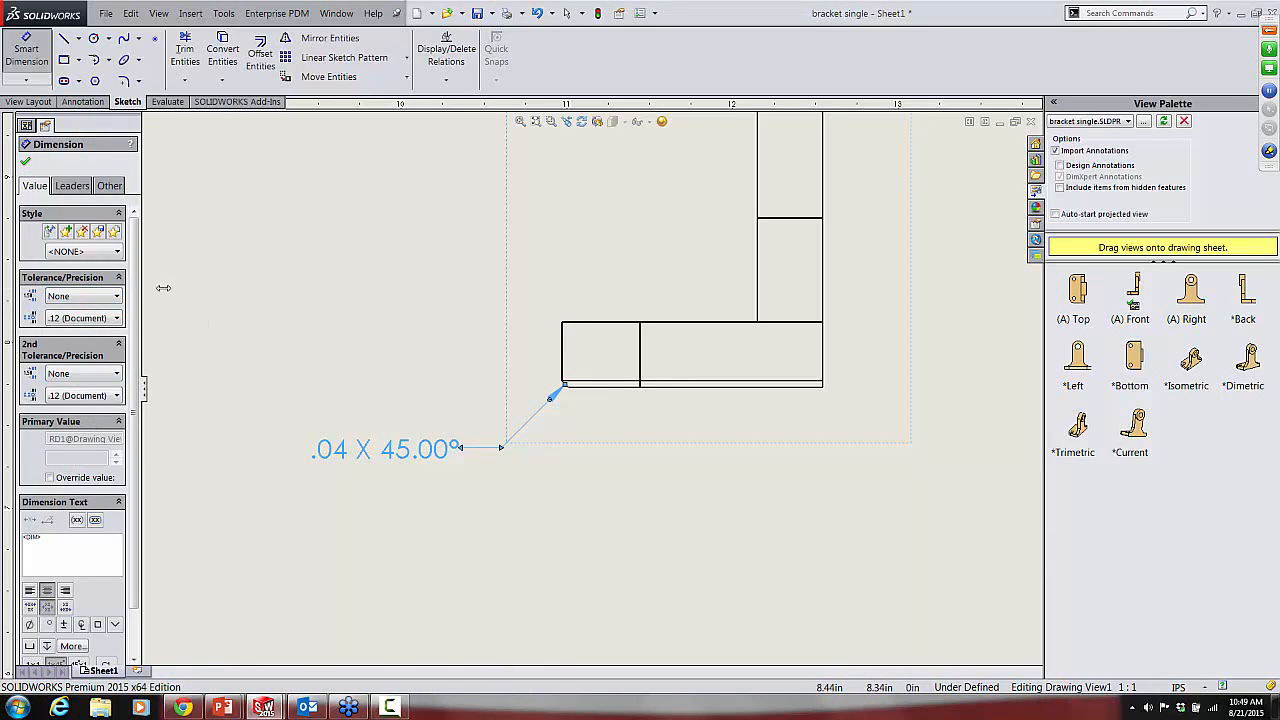
# Step: Widen the dimension properties area, accept the chamfer dimension and shift its callout slightly upward and away from the bracket
pyautogui.moveTo(163, 288); pyautogui.dragTo(255, 284)
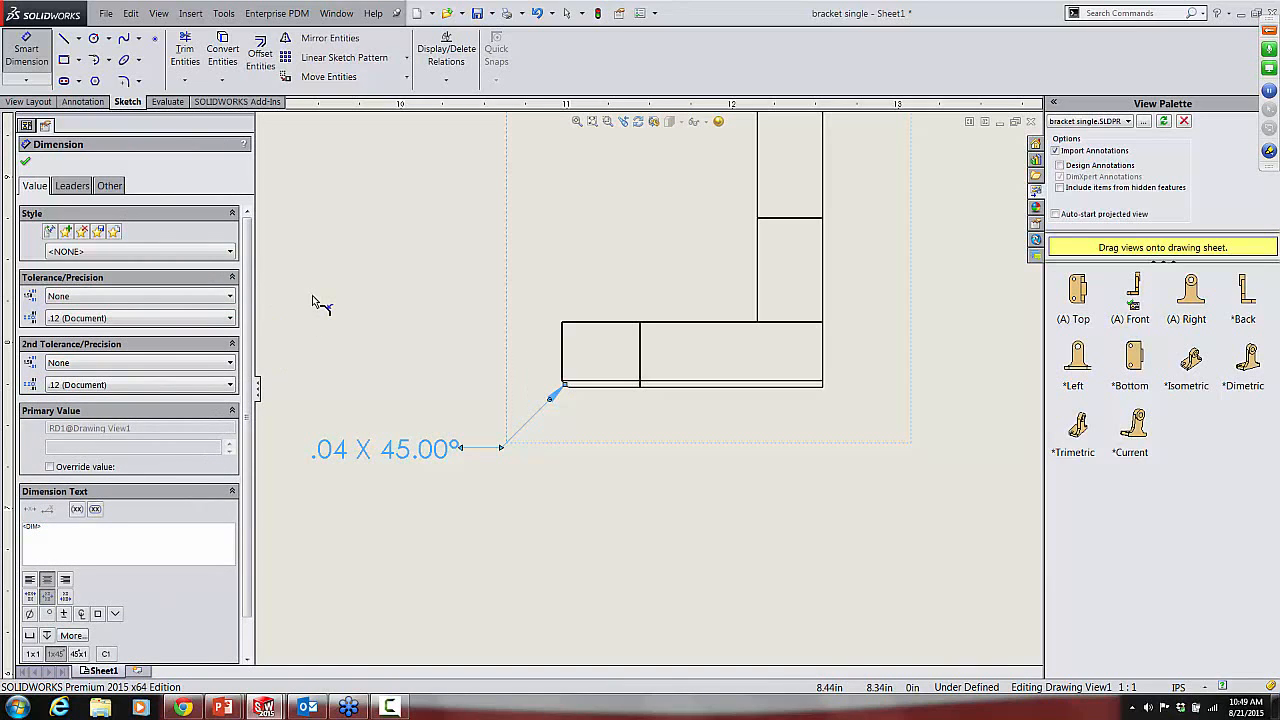
pyautogui.click(25, 161)
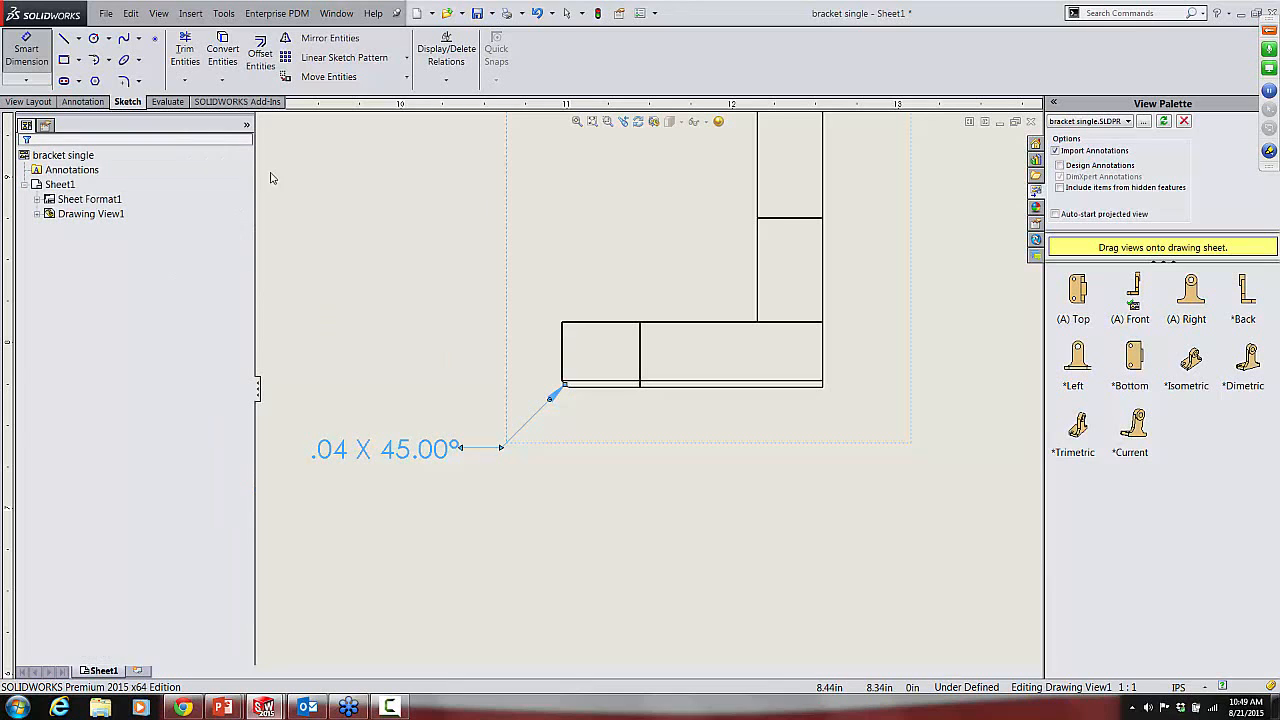
pyautogui.click(451, 197)
pyautogui.moveTo(431, 457); pyautogui.dragTo(412, 437)
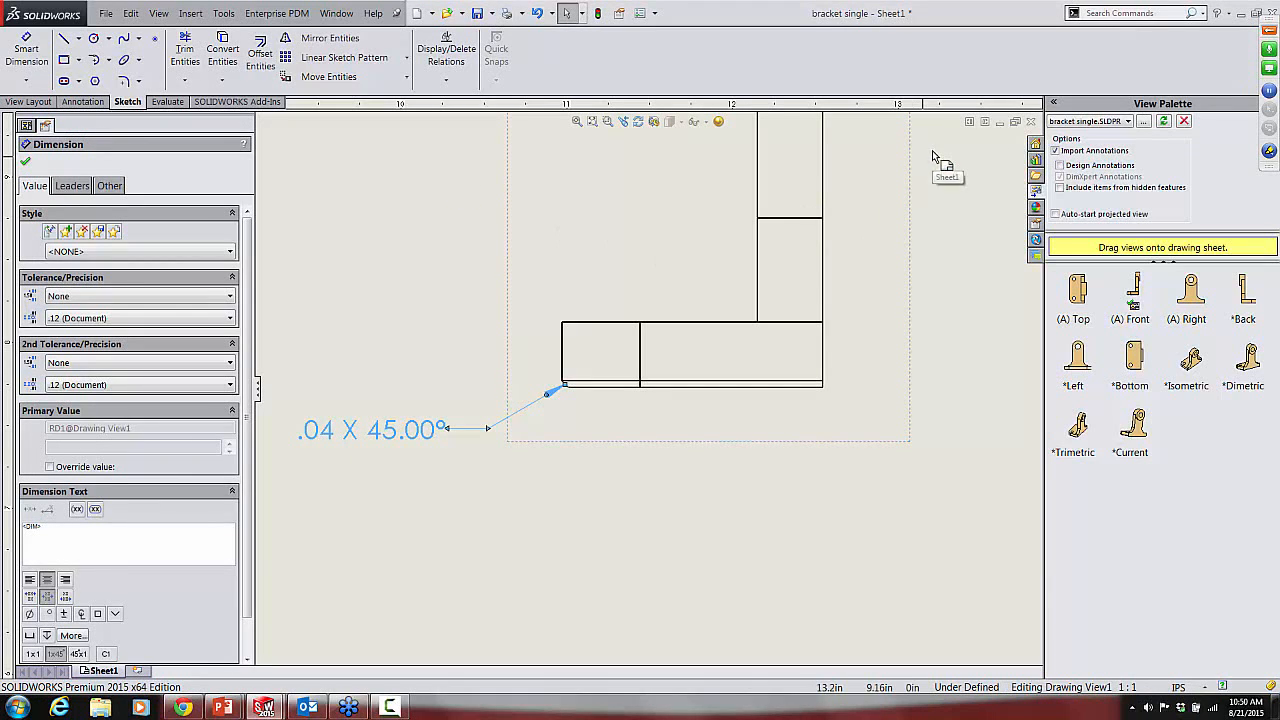
# Step: Expand the webinar control panel and read the attendee question about showing chamfers in distance x angle format
pyautogui.click(1270, 30)
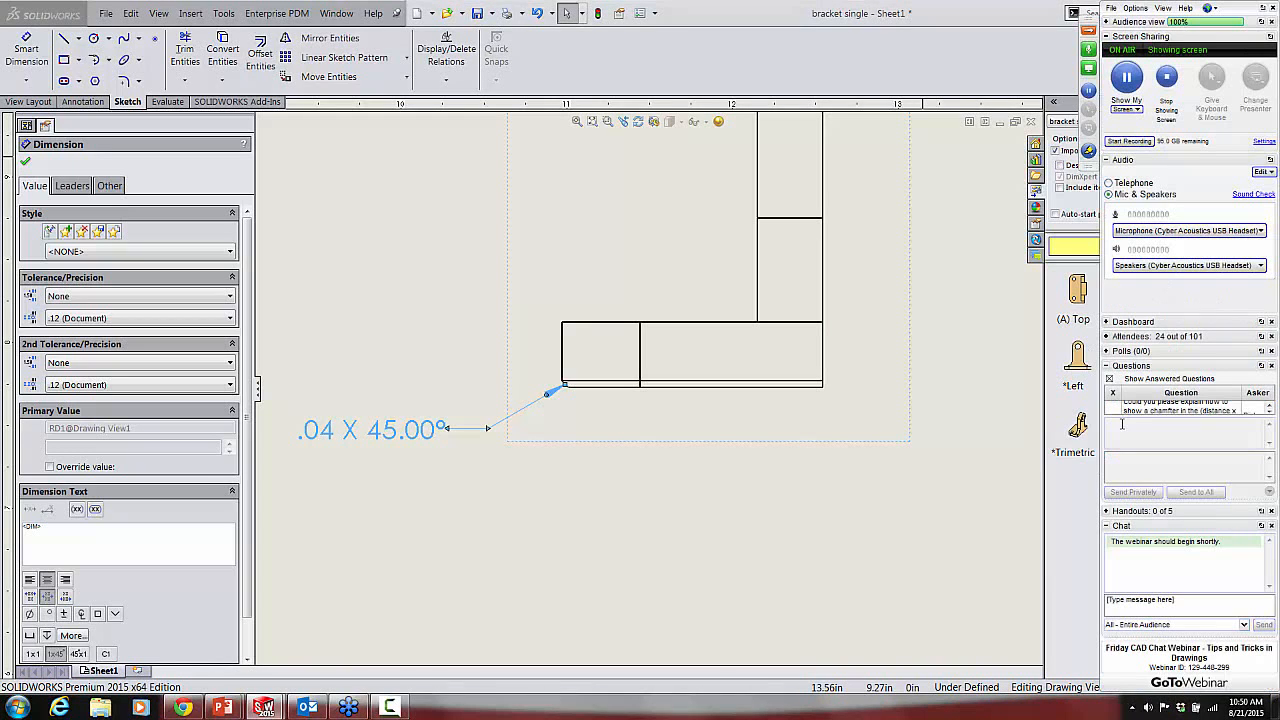
pyautogui.click(1270, 413)
pyautogui.click(1270, 413)
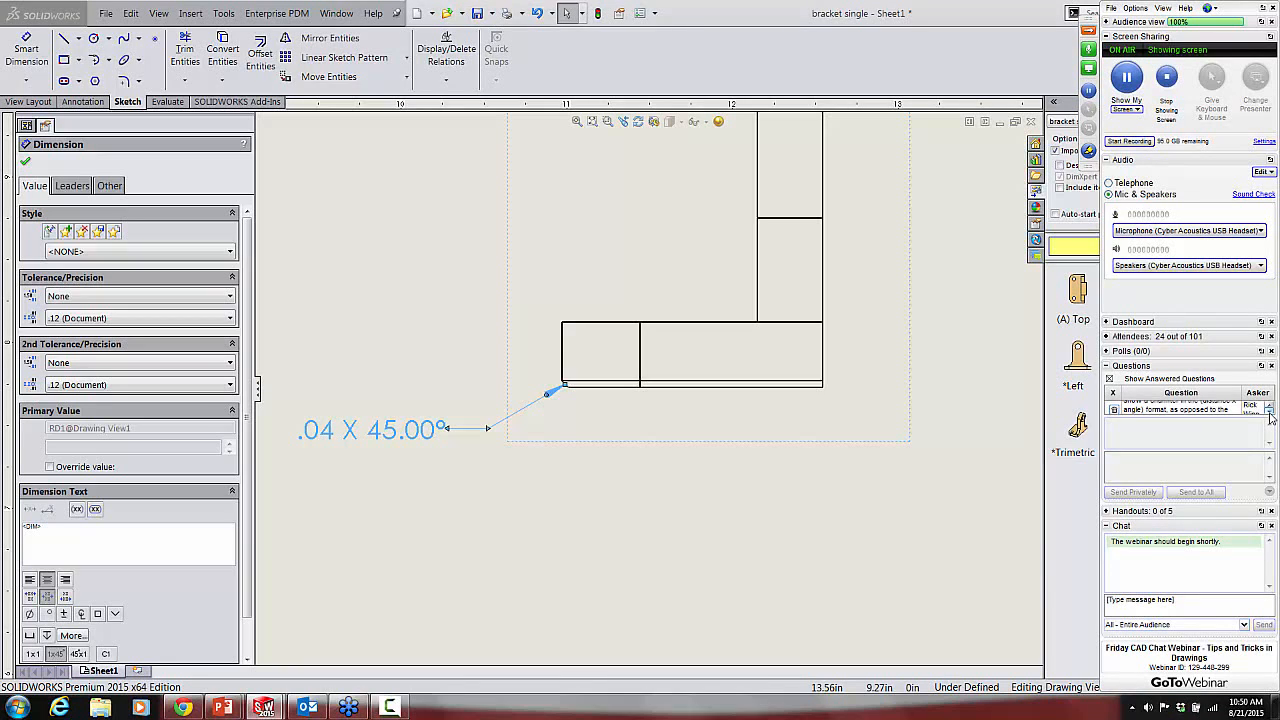
pyautogui.click(1270, 413)
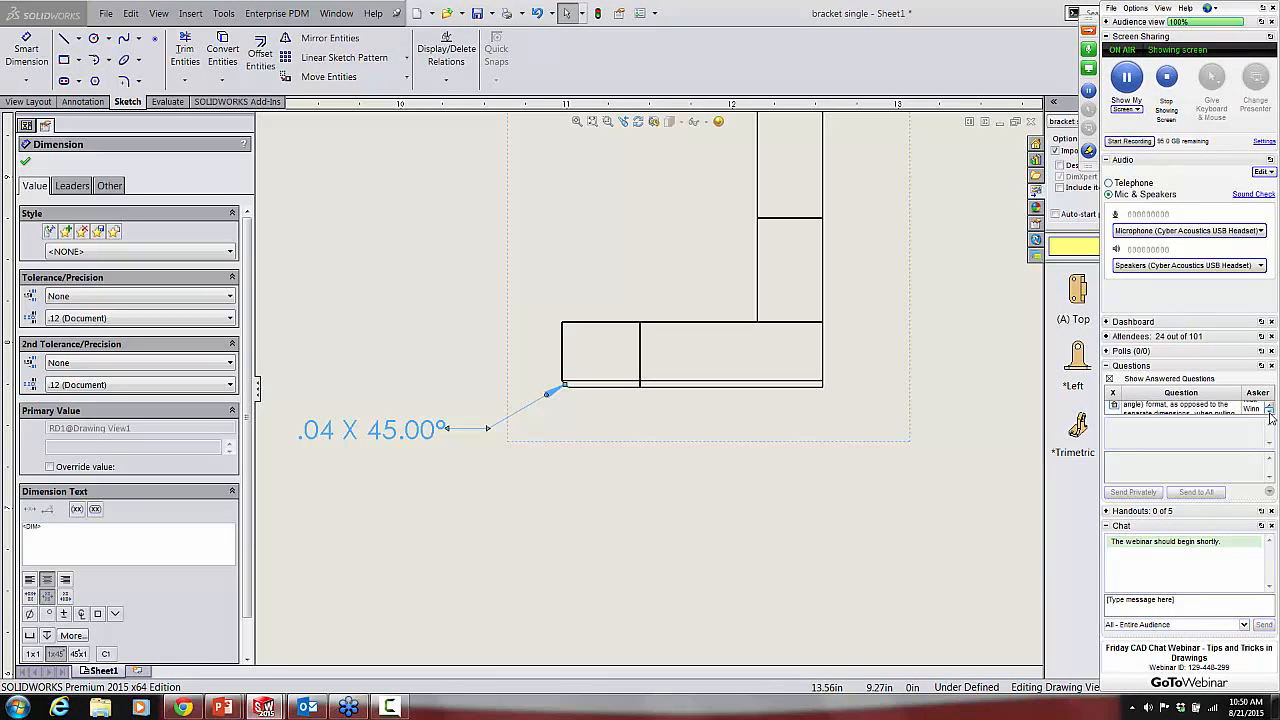
pyautogui.click(1270, 413)
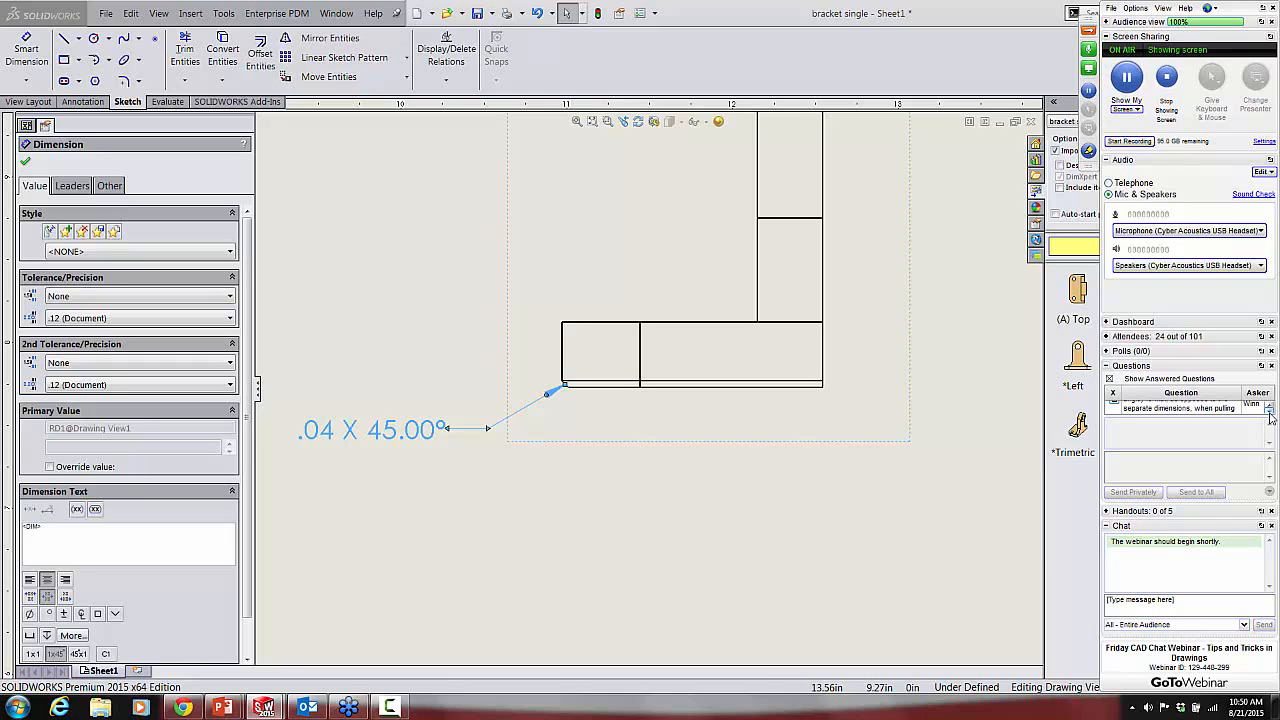
pyautogui.click(1270, 413)
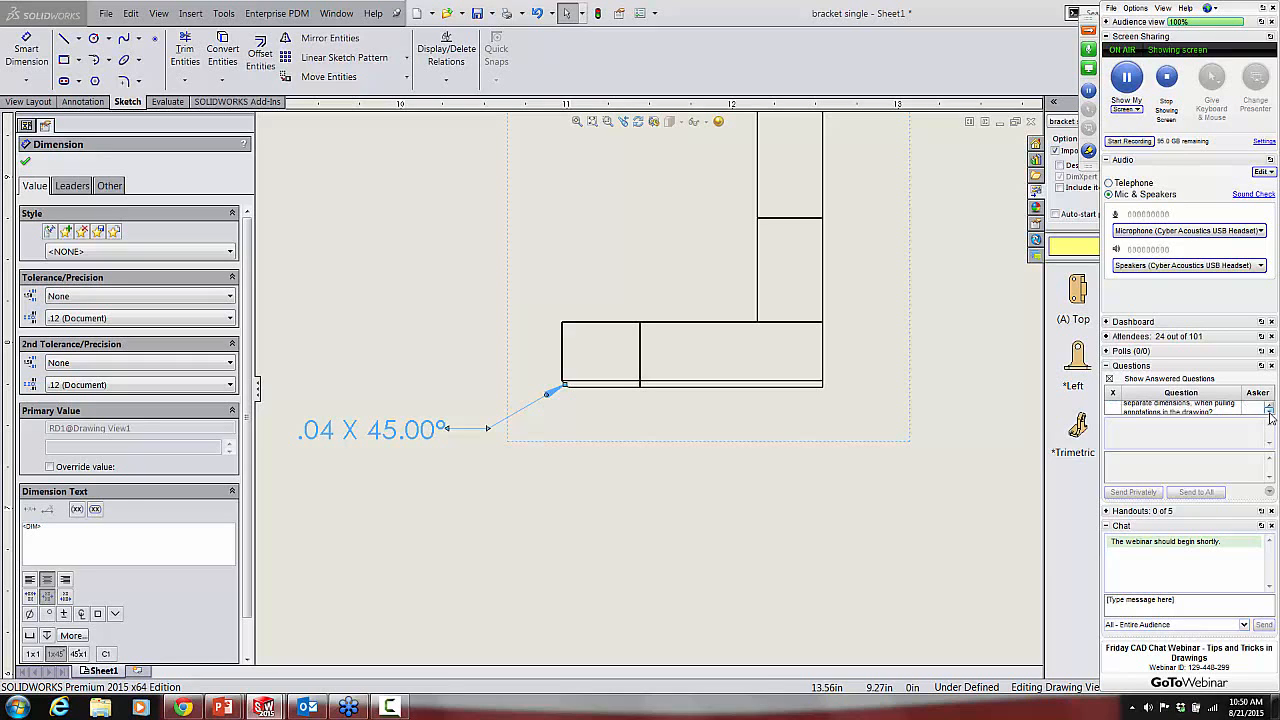
pyautogui.click(1270, 413)
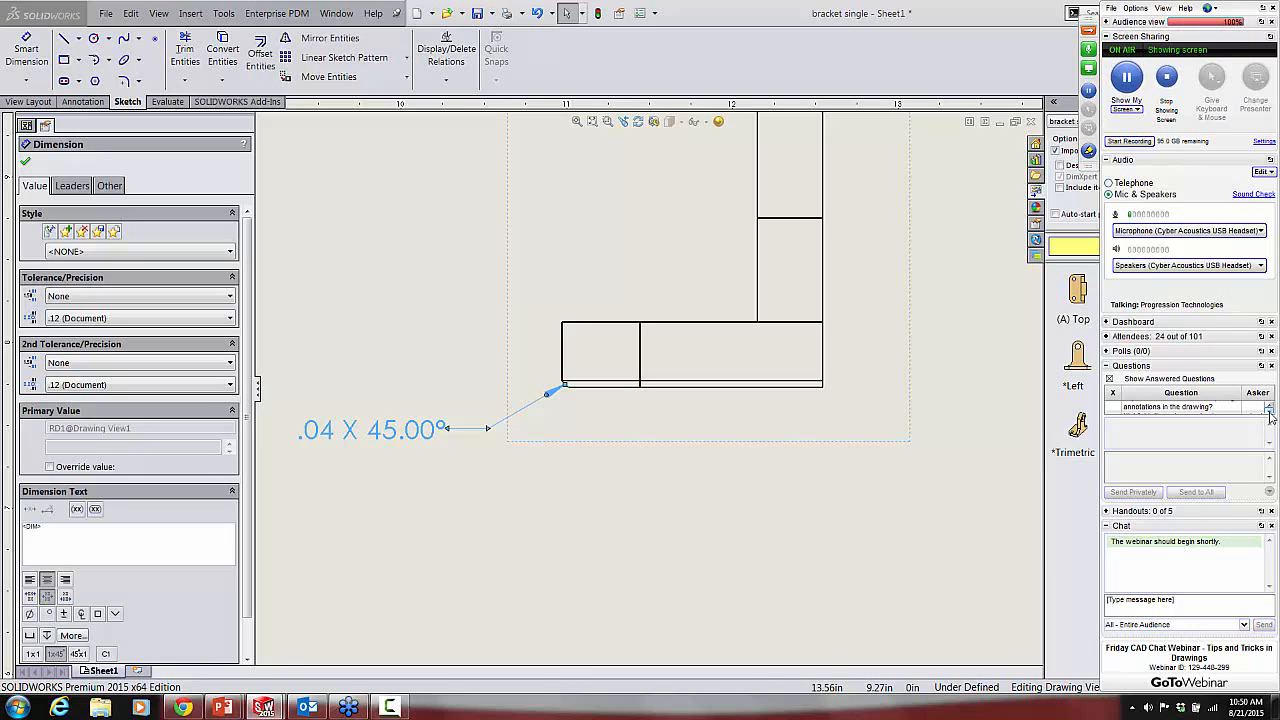
pyautogui.click(1270, 413)
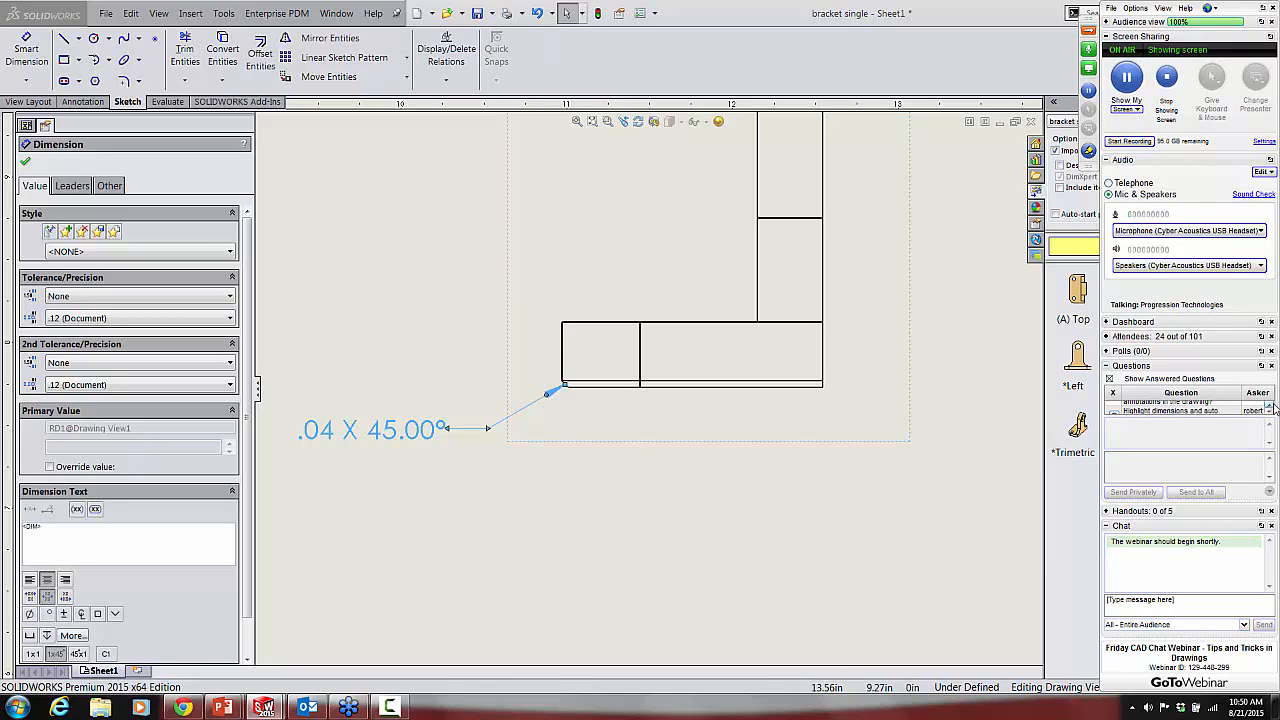
# Step: Read the attendee comment about highlighting and auto-arranging dimensions, and deselect the chamfer dimension in the drawing
pyautogui.click(1271, 406)
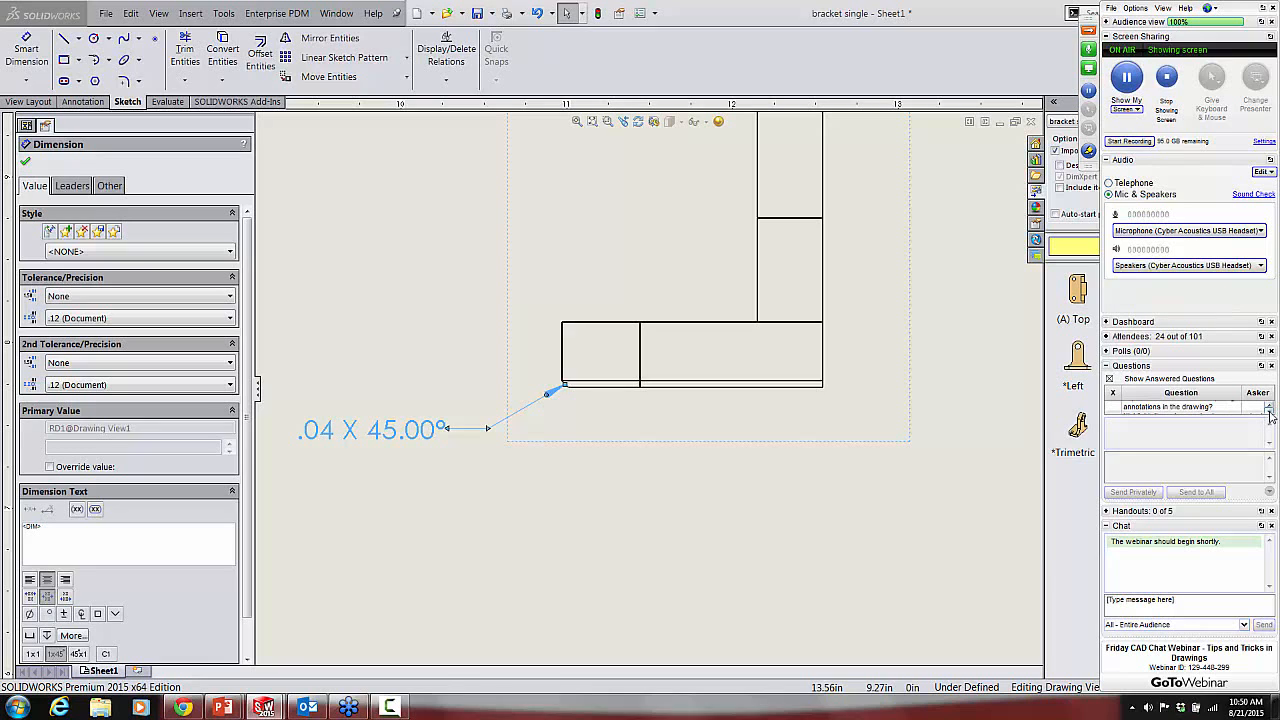
pyautogui.click(1271, 409)
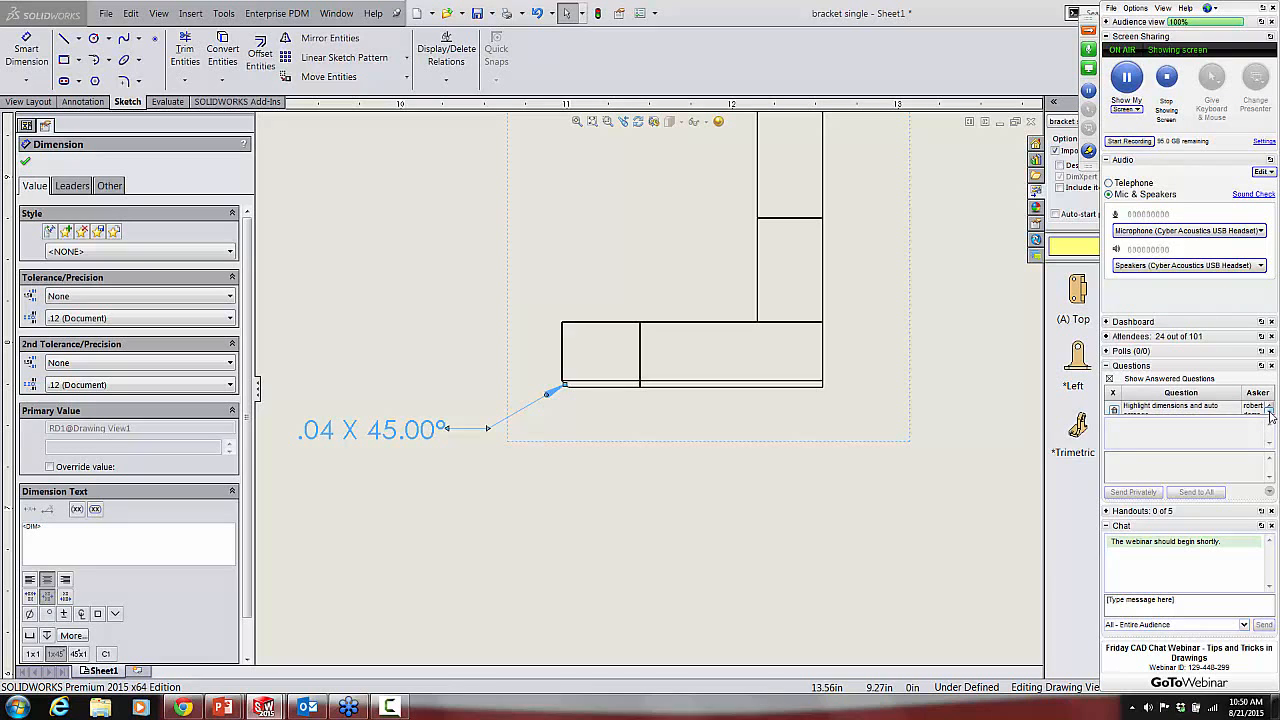
pyautogui.click(1271, 411)
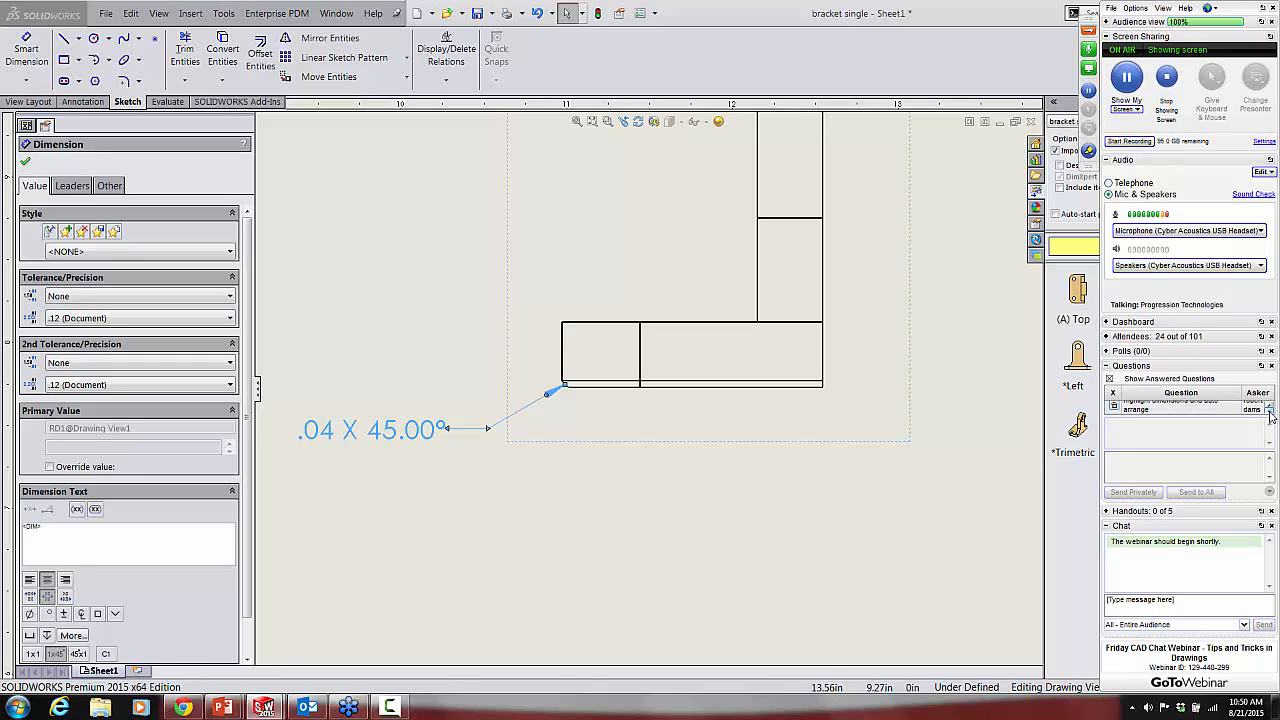
pyautogui.click(1271, 413)
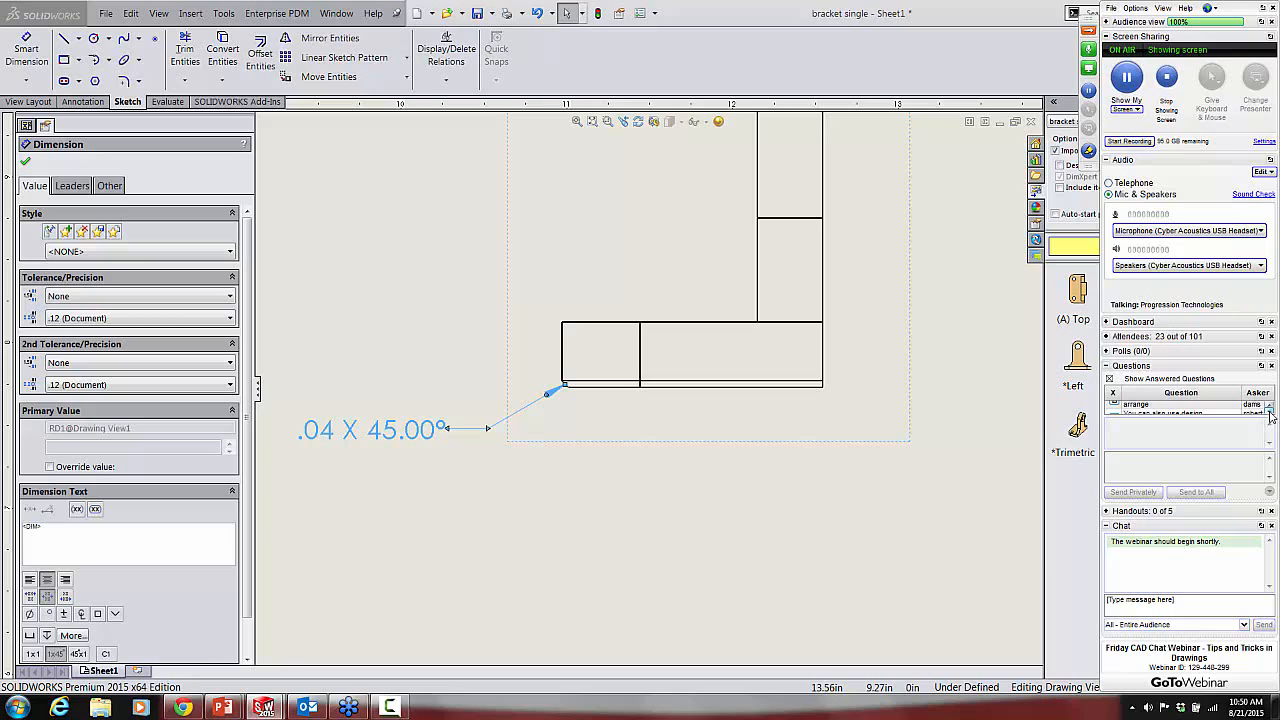
pyautogui.click(1271, 413)
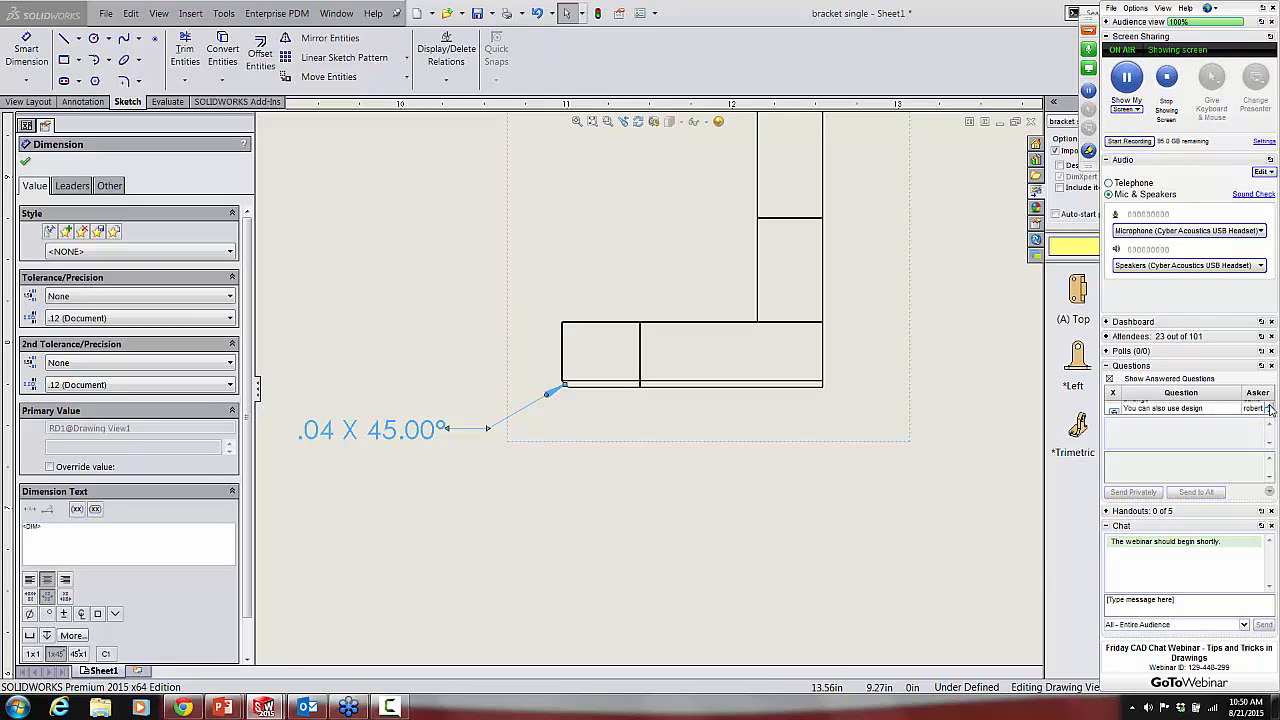
pyautogui.click(1270, 405)
pyautogui.click(1270, 405)
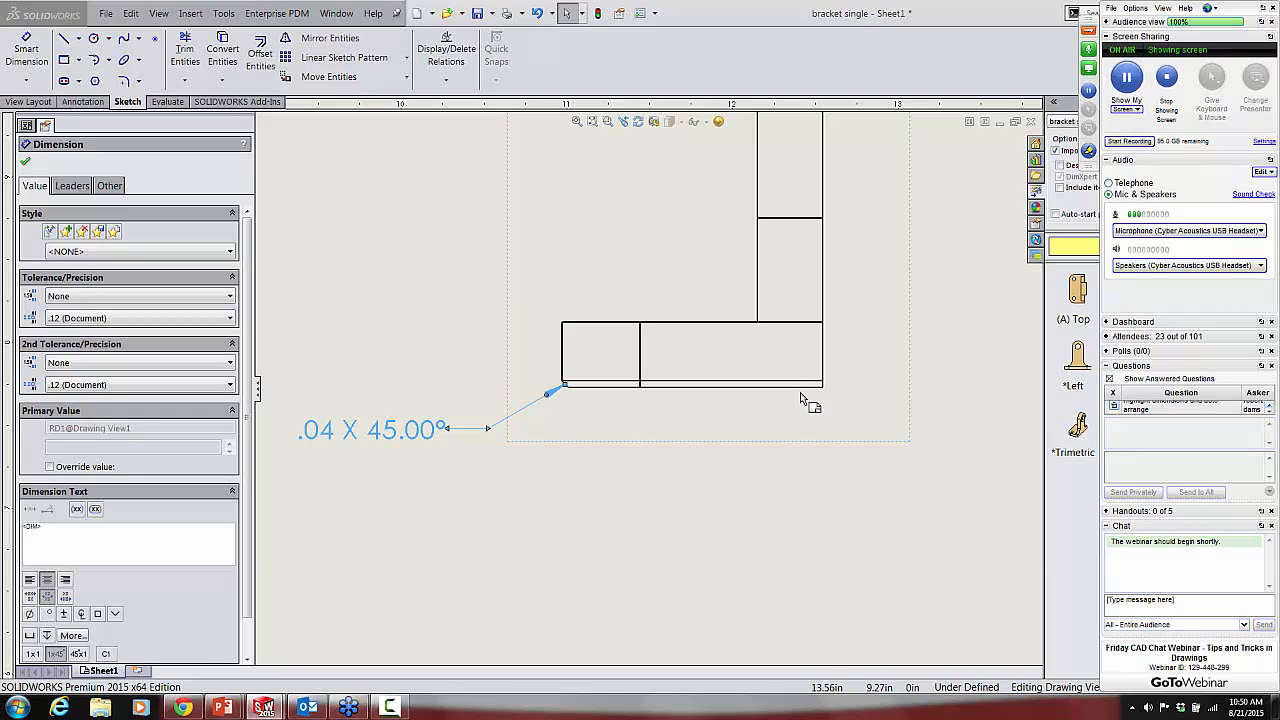
pyautogui.click(645, 249)
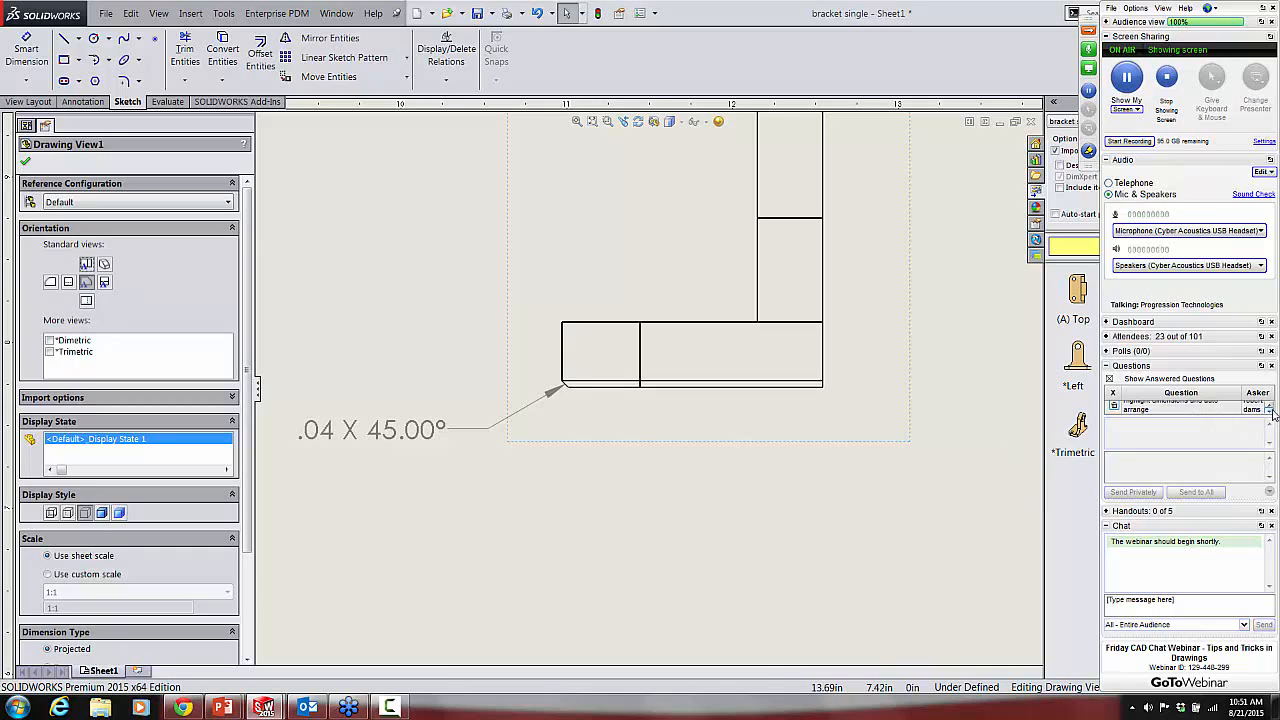
# Step: Read the attendee comments about using design annotations and about making the webinar recording available
pyautogui.click(1271, 411)
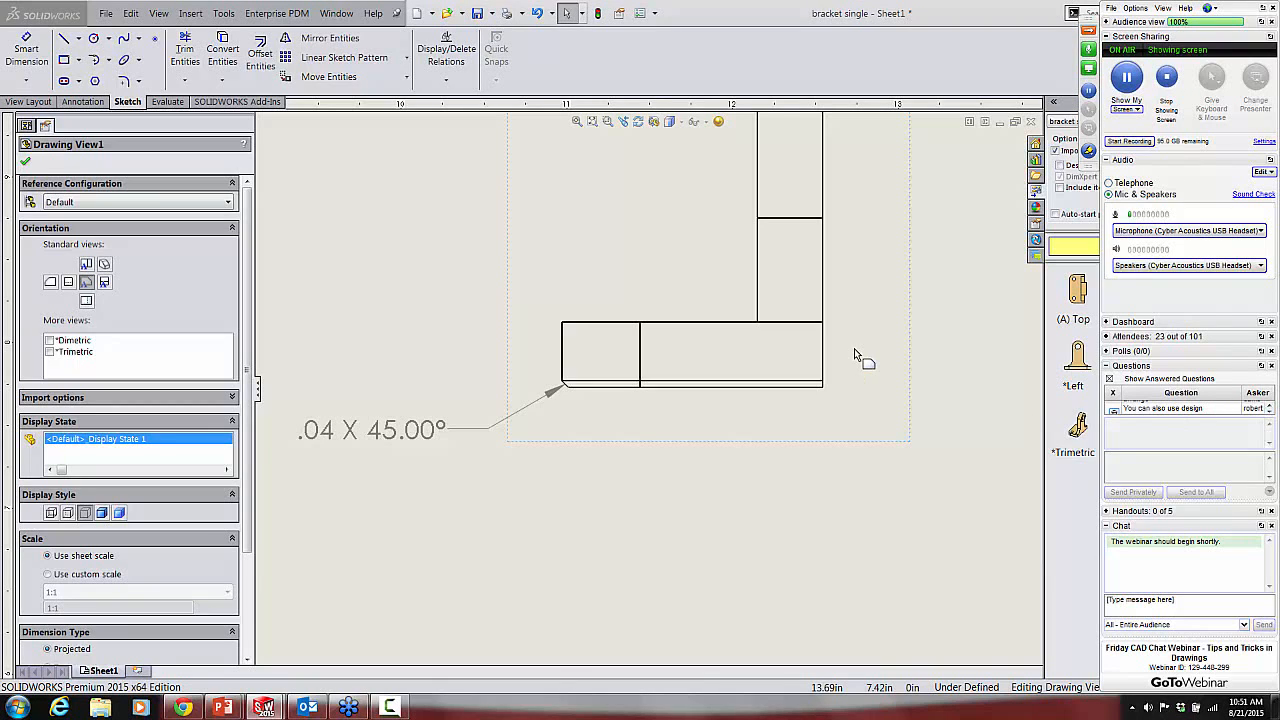
pyautogui.click(1269, 411)
pyautogui.click(1269, 411)
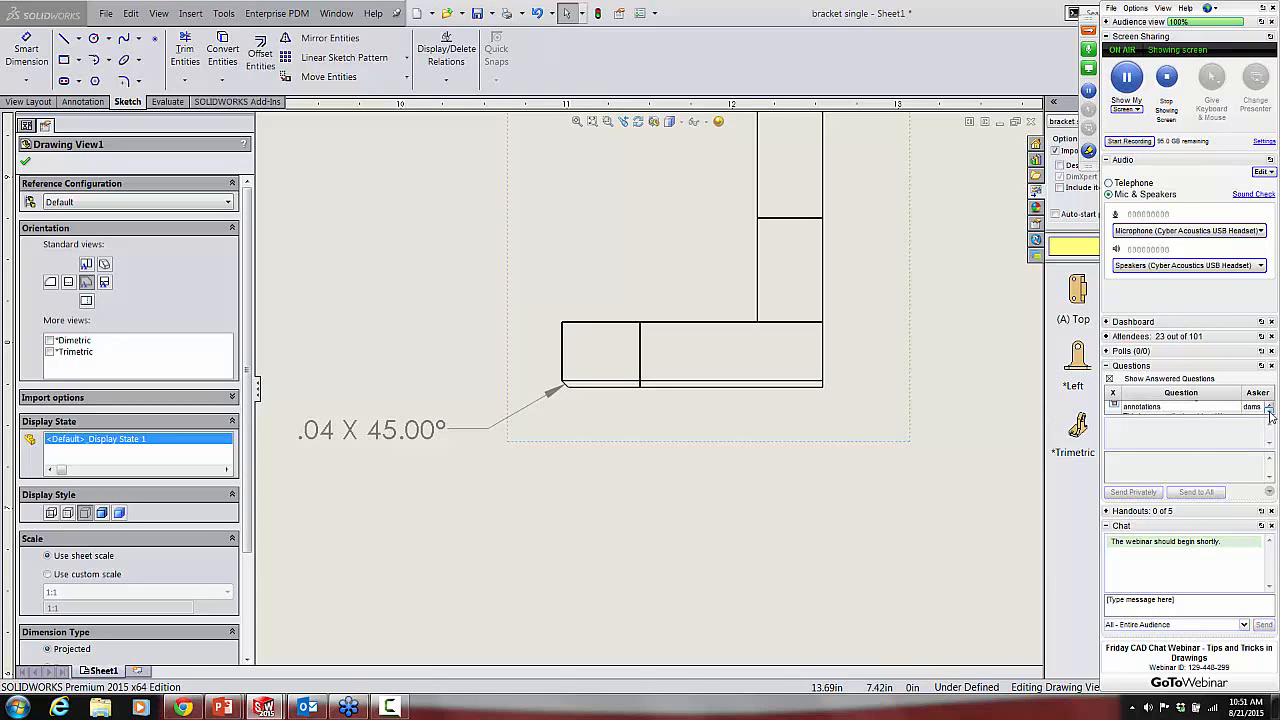
pyautogui.click(1269, 411)
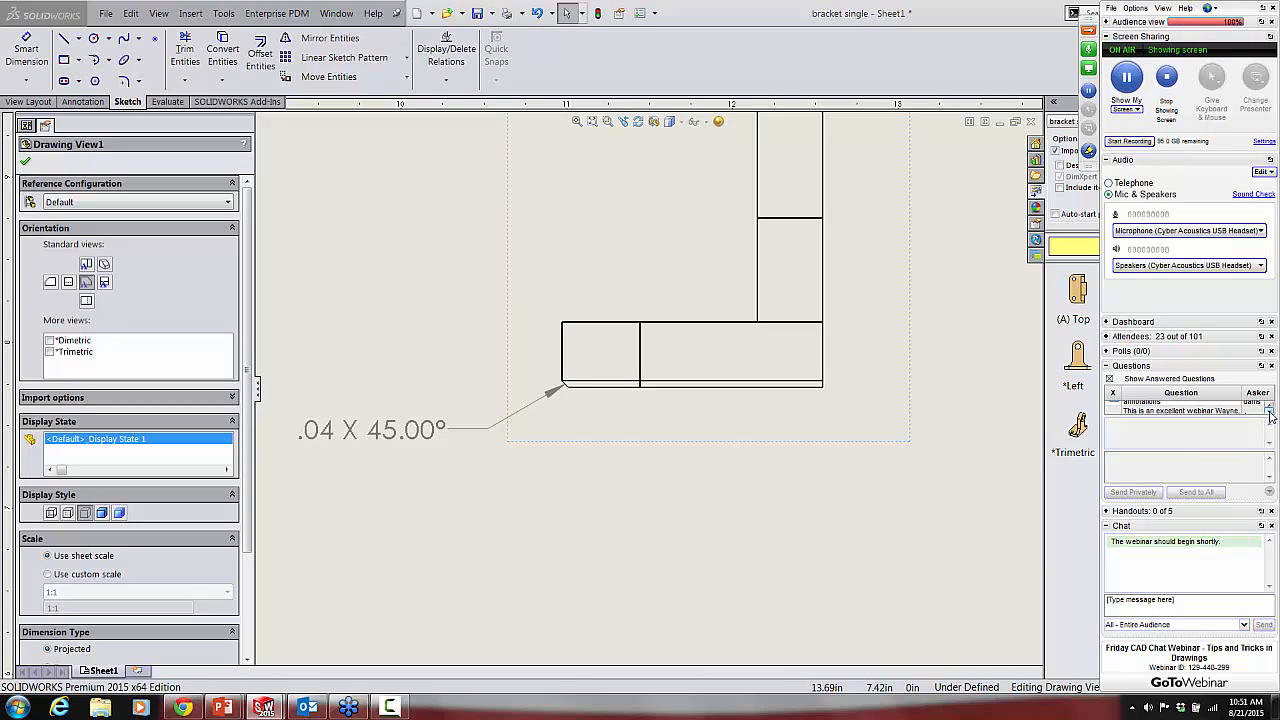
pyautogui.click(1269, 411)
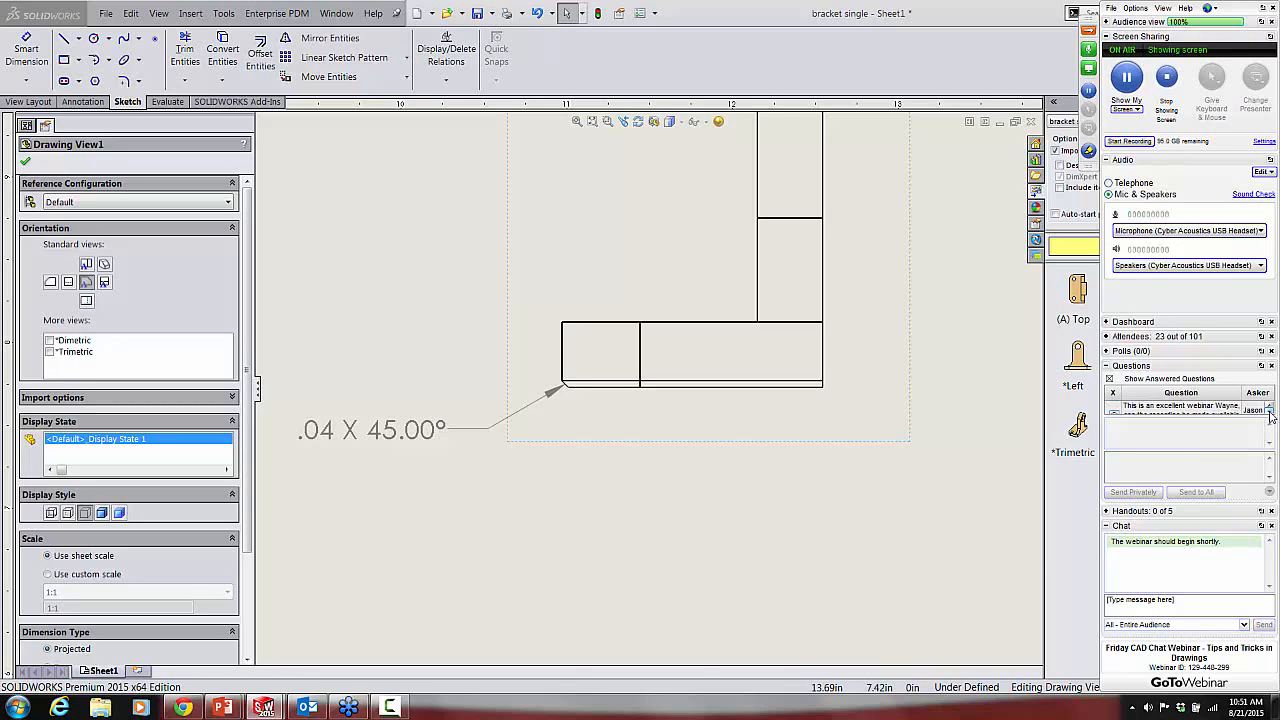
pyautogui.click(1269, 411)
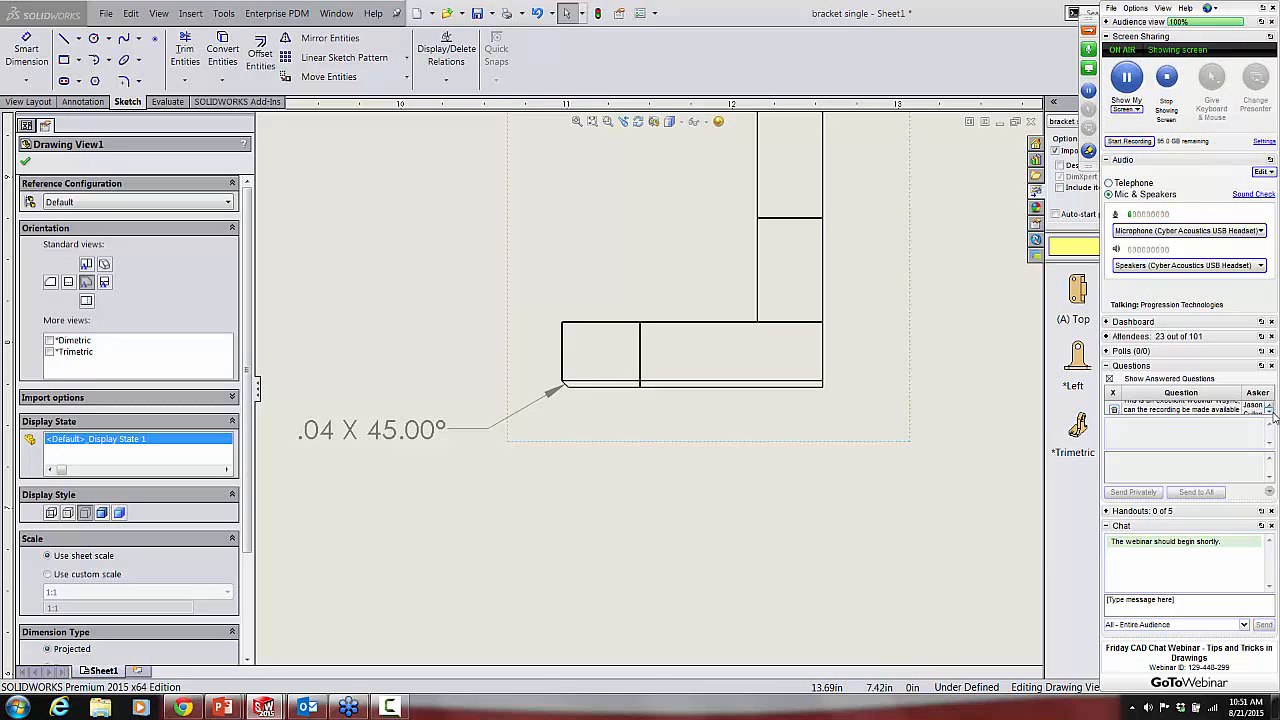
pyautogui.click(1271, 411)
pyautogui.click(1271, 411)
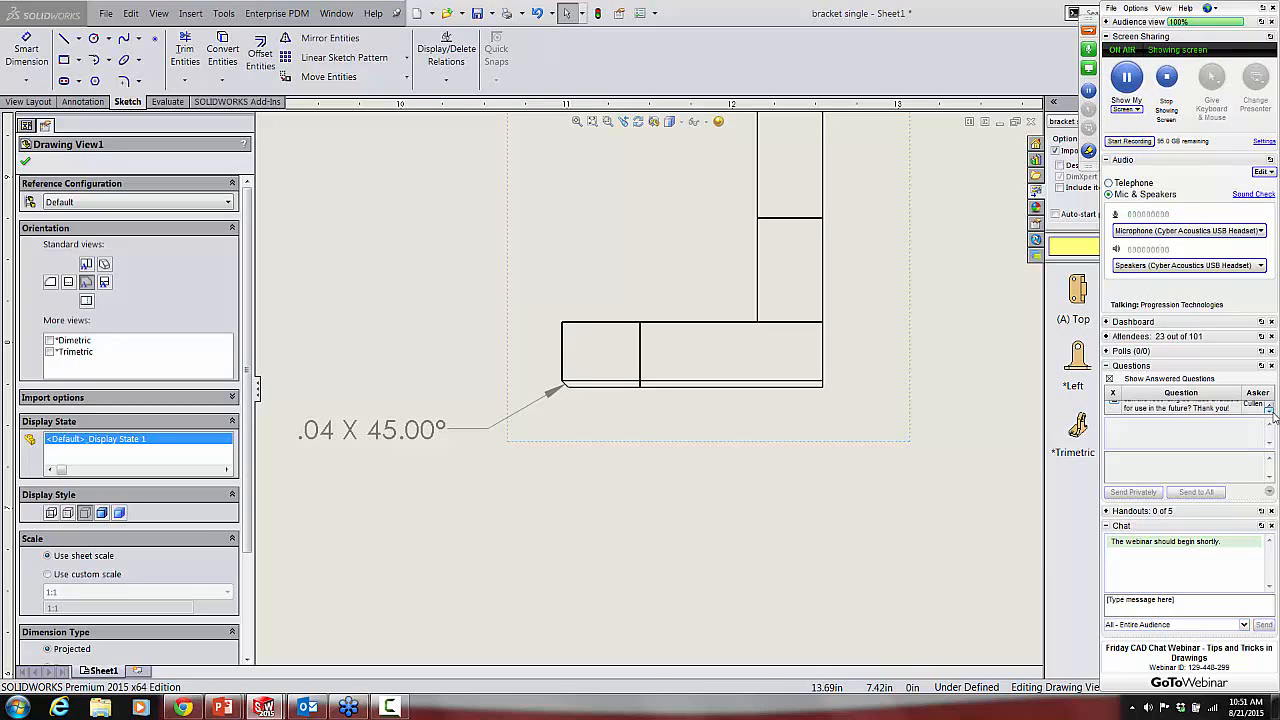
# Step: Read the question about updating the model from the drawing with DimXpert, and dismiss the Windows color scheme dialog
pyautogui.click(1271, 411)
pyautogui.click(1271, 411)
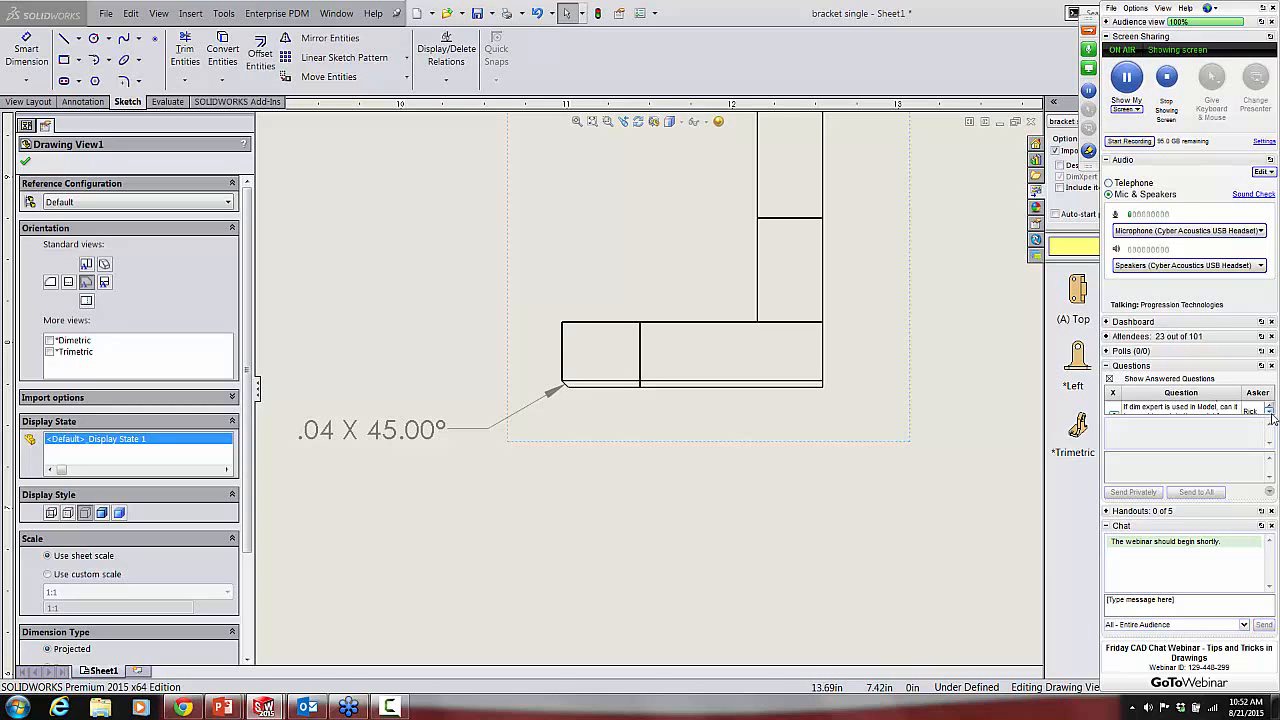
pyautogui.click(1270, 414)
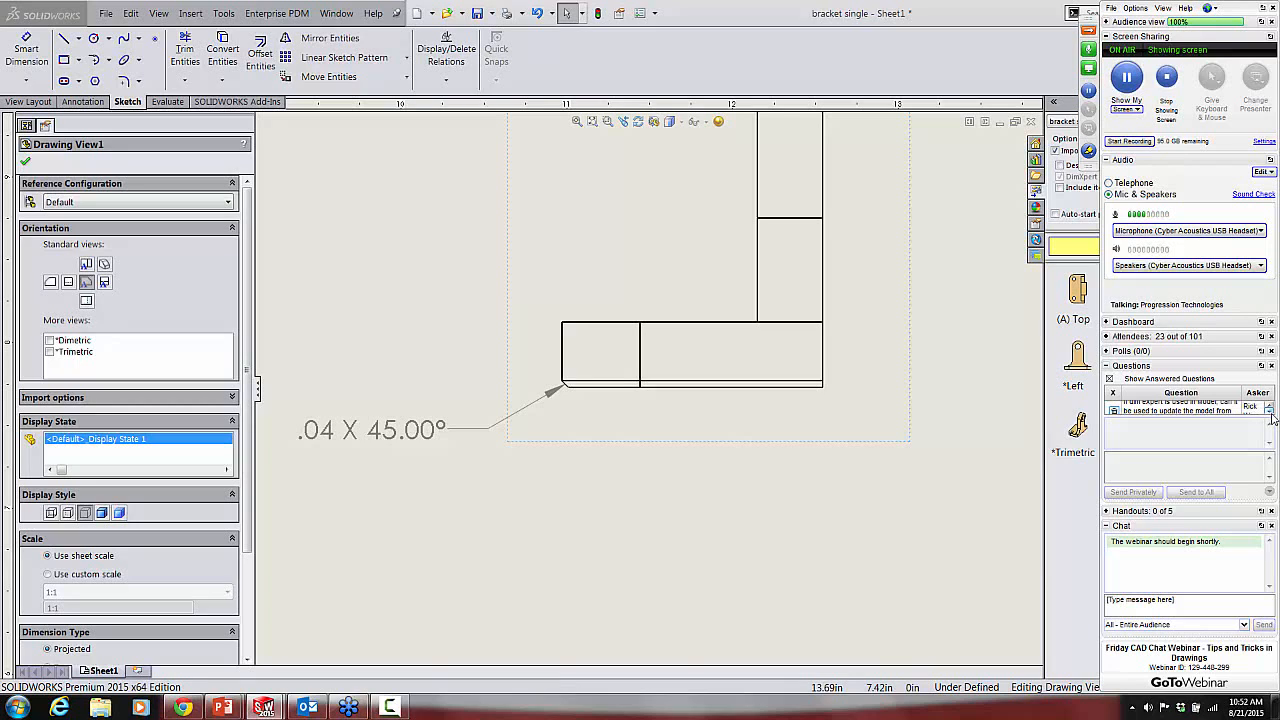
pyautogui.click(1270, 413)
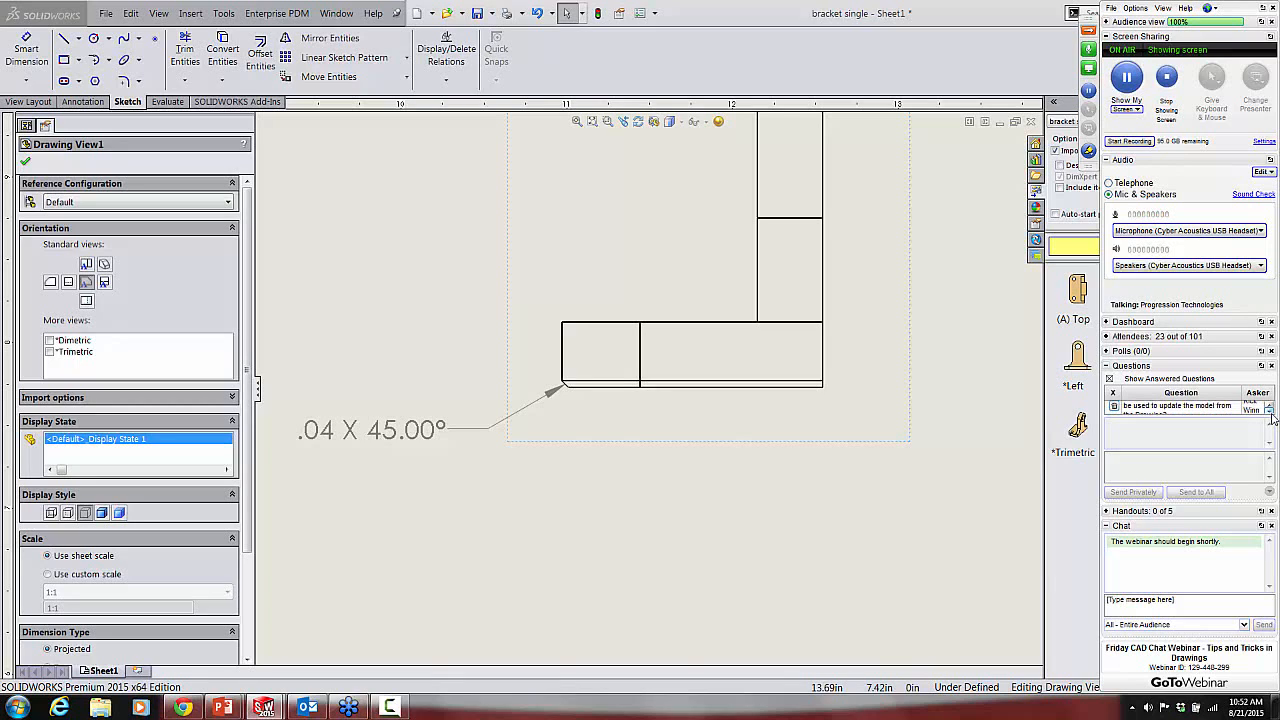
pyautogui.click(1270, 413)
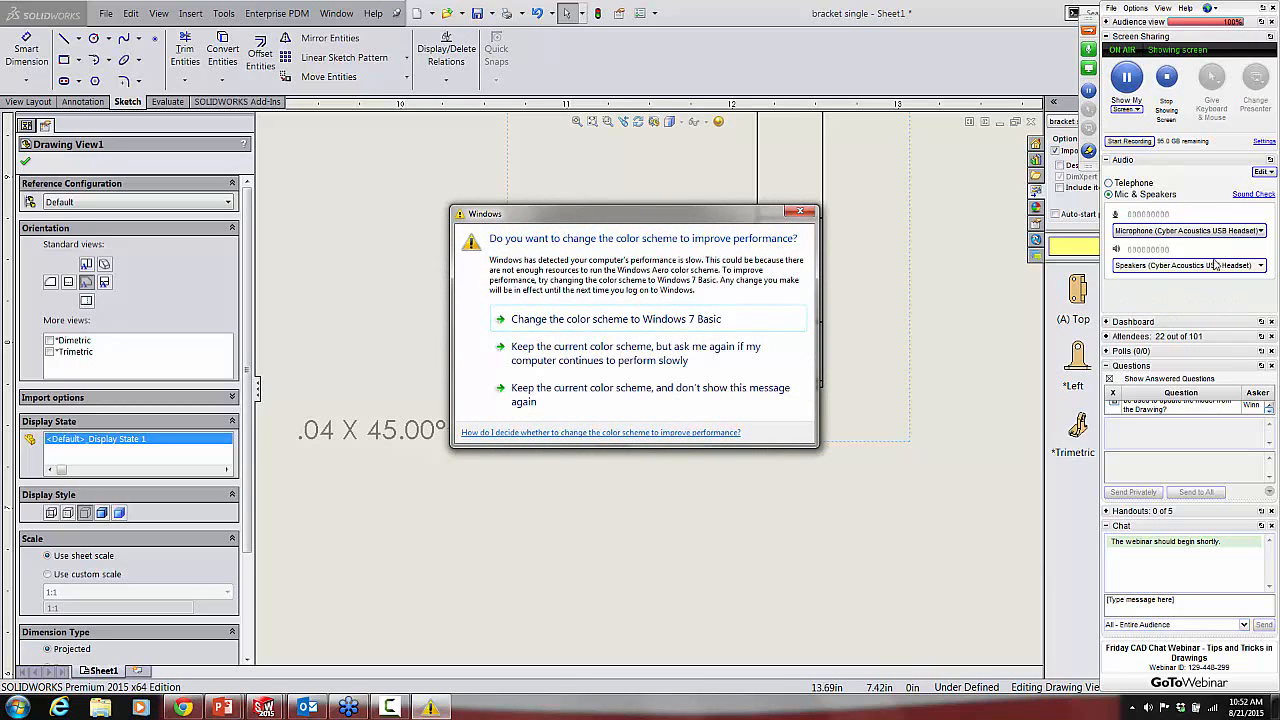
pyautogui.click(798, 213)
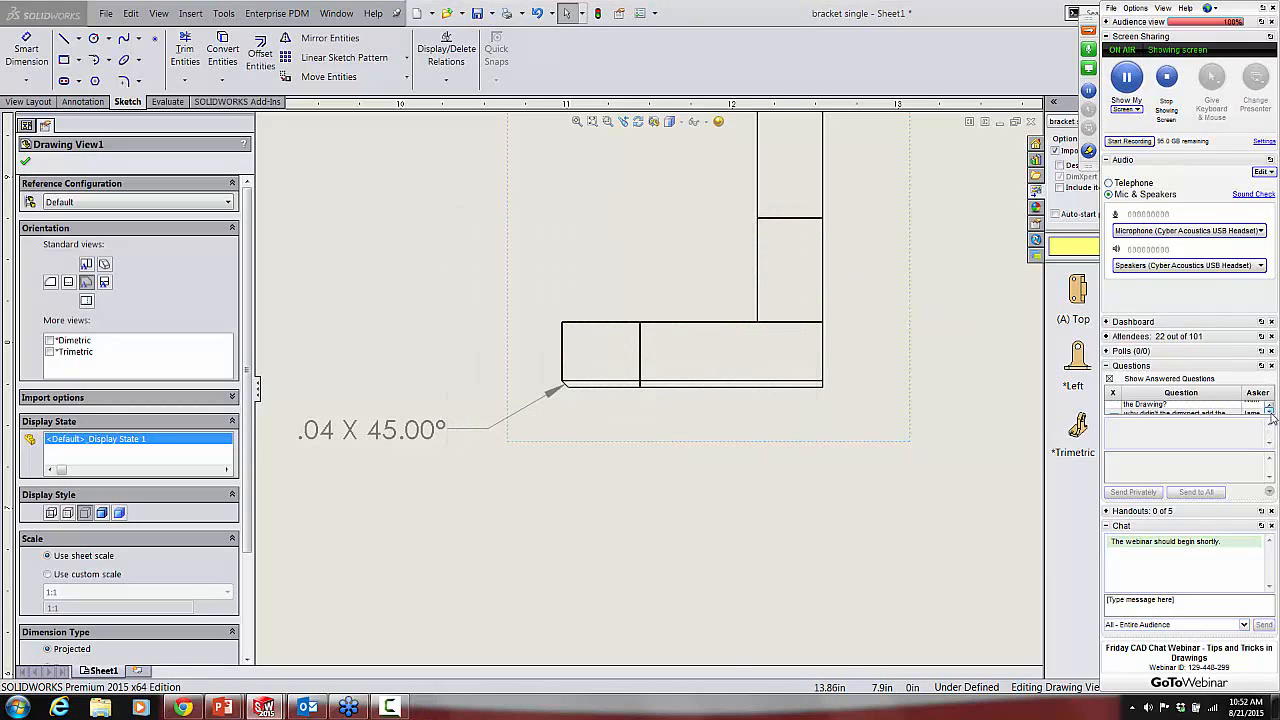
# Step: Read the attendee questions about DimXpert's basic dimension to the hole from Datum A
pyautogui.click(1270, 409)
pyautogui.click(1270, 409)
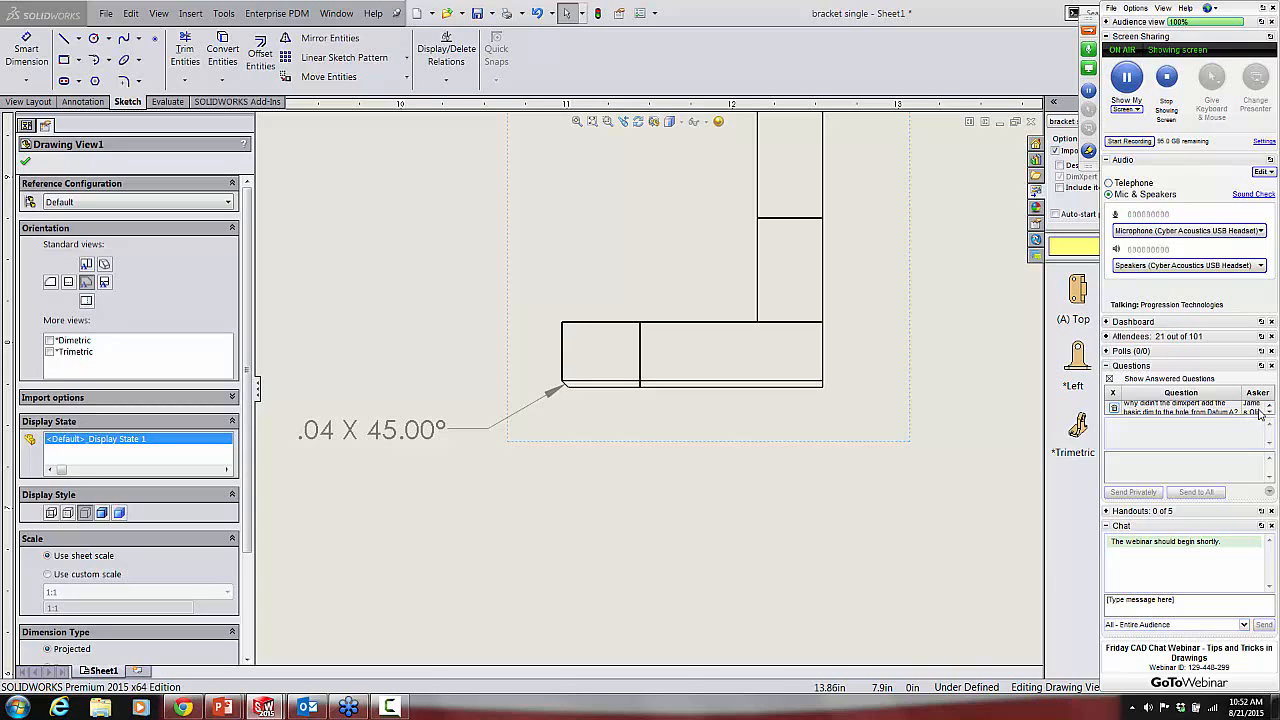
pyautogui.click(1270, 414)
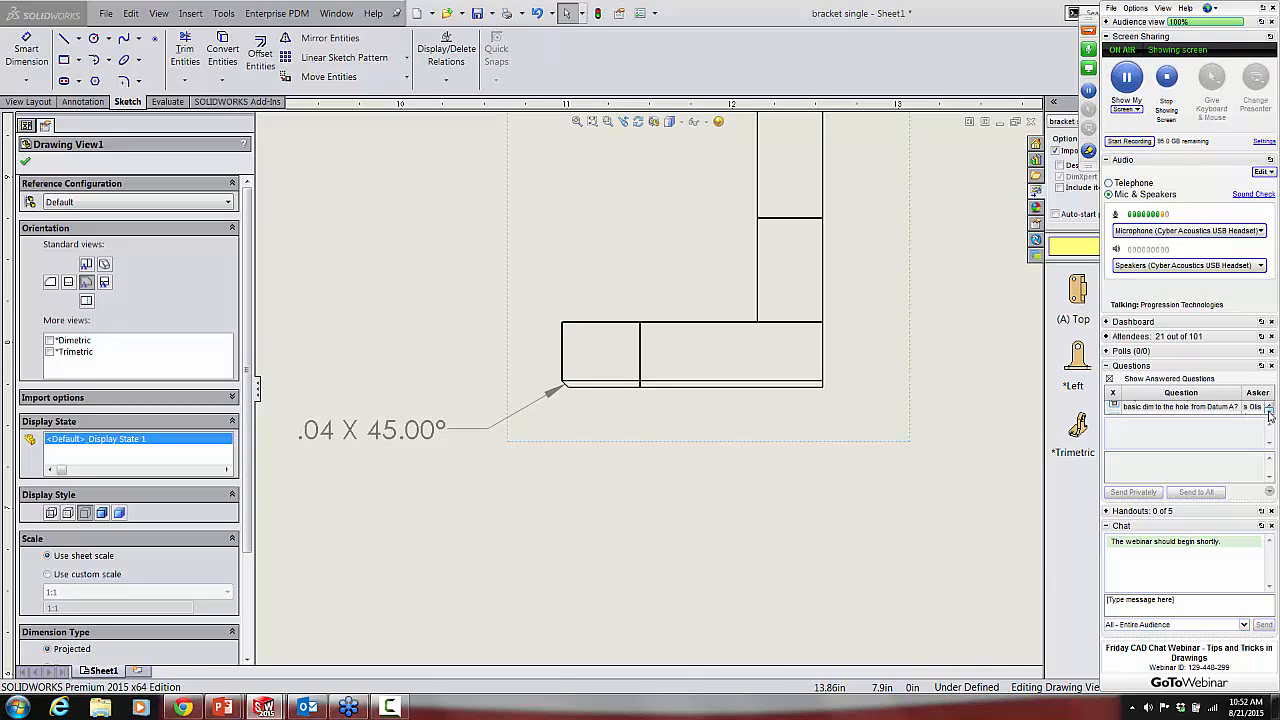
pyautogui.click(1270, 414)
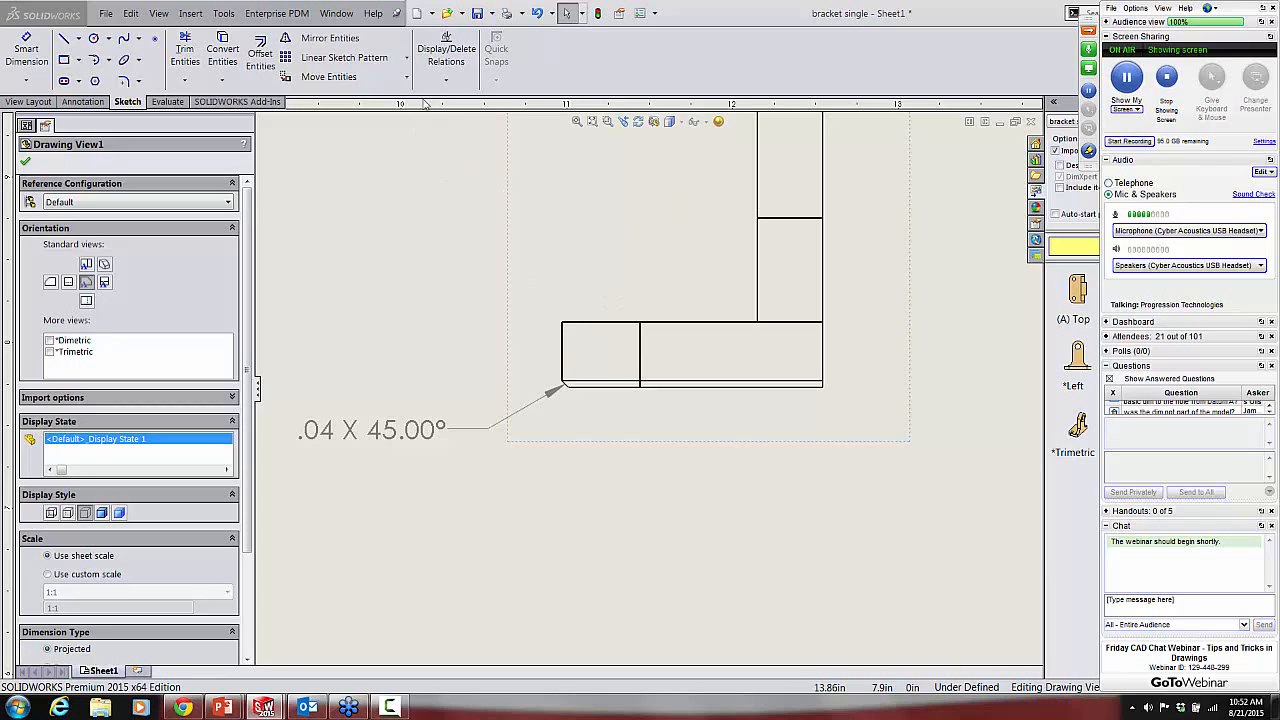
# Step: Switch to the bracket single.SLDPRT part and start a DimXpert Auto Dimension Scheme
pyautogui.click(338, 13)
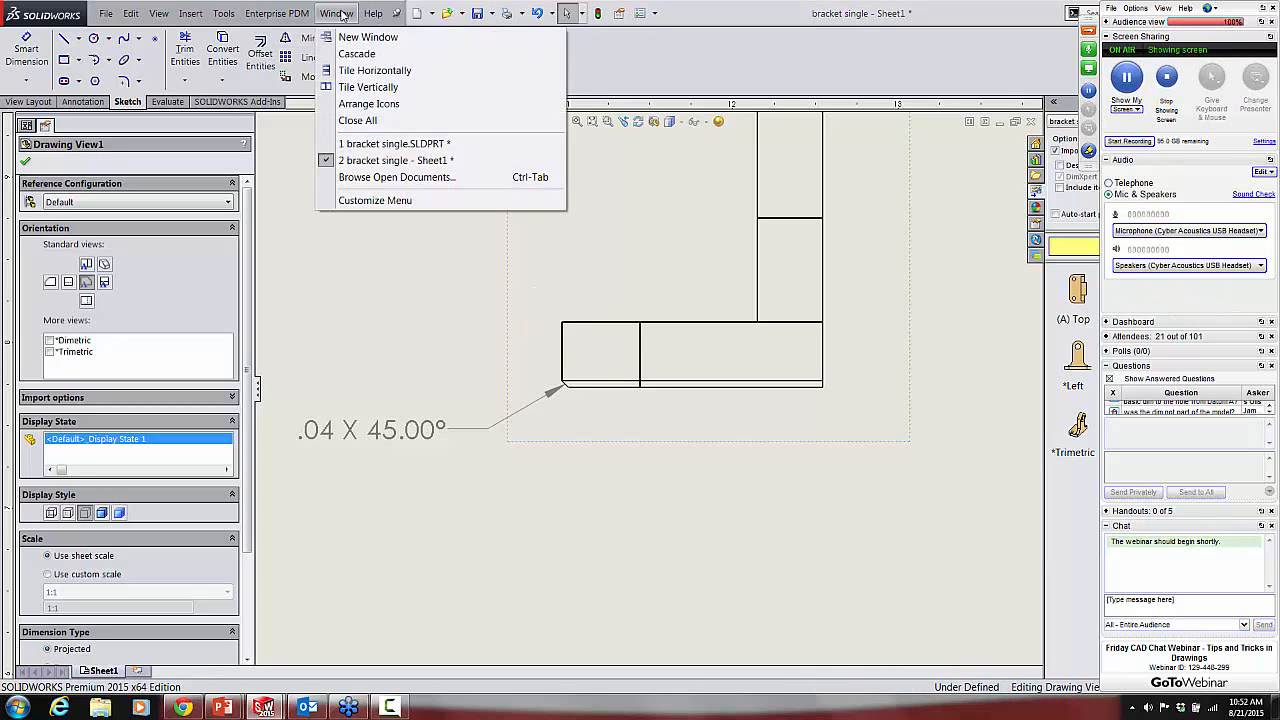
pyautogui.click(380, 144)
pyautogui.moveTo(414, 262); pyautogui.dragTo(394, 334, button='middle')
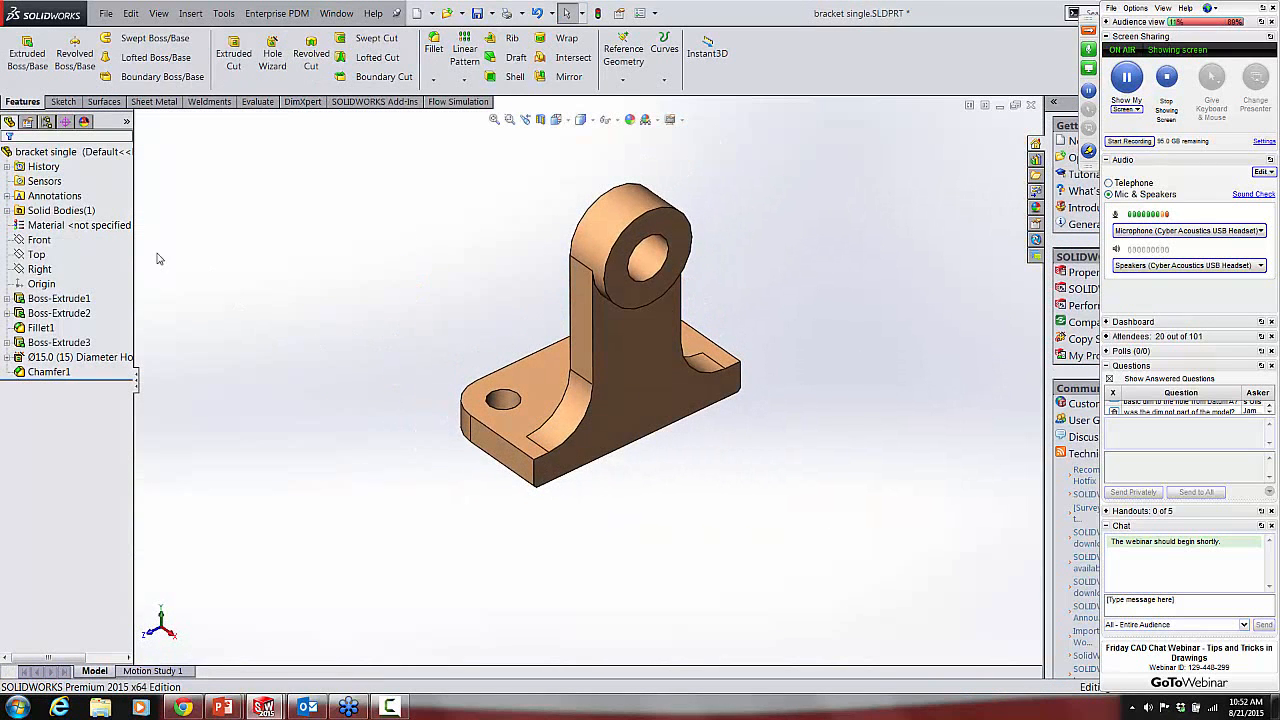
pyautogui.click(65, 121)
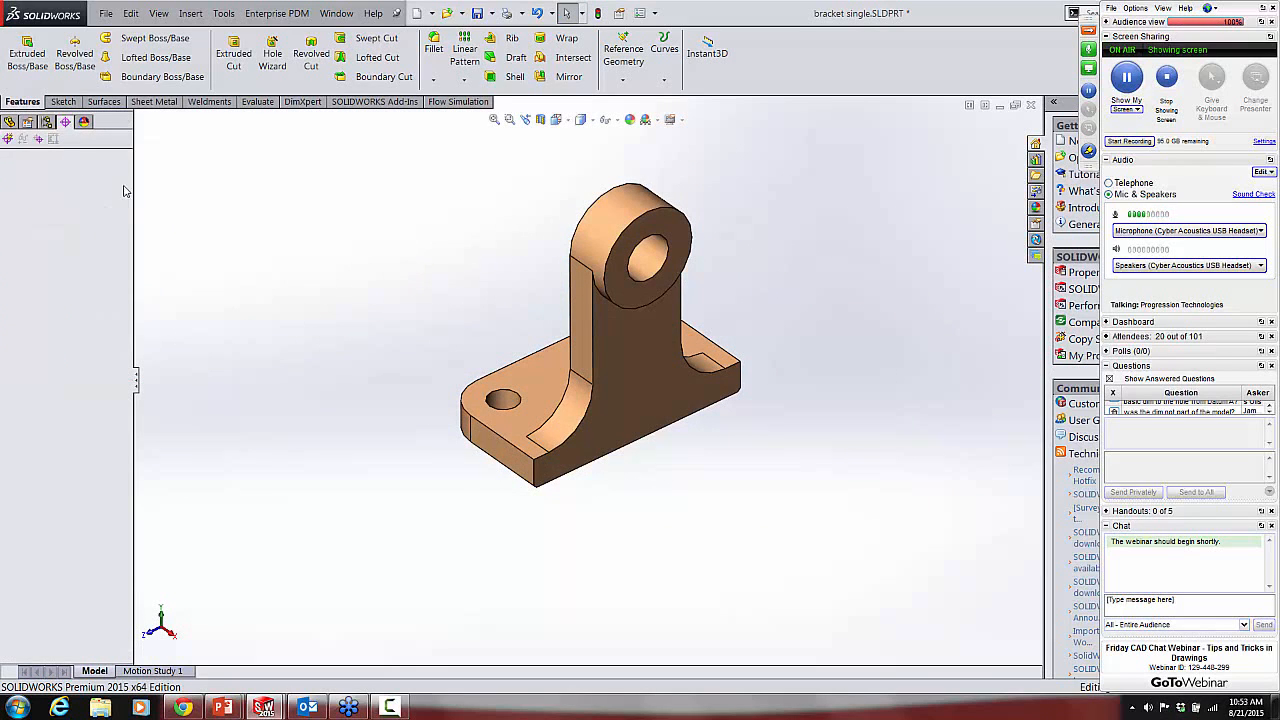
pyautogui.click(8, 139)
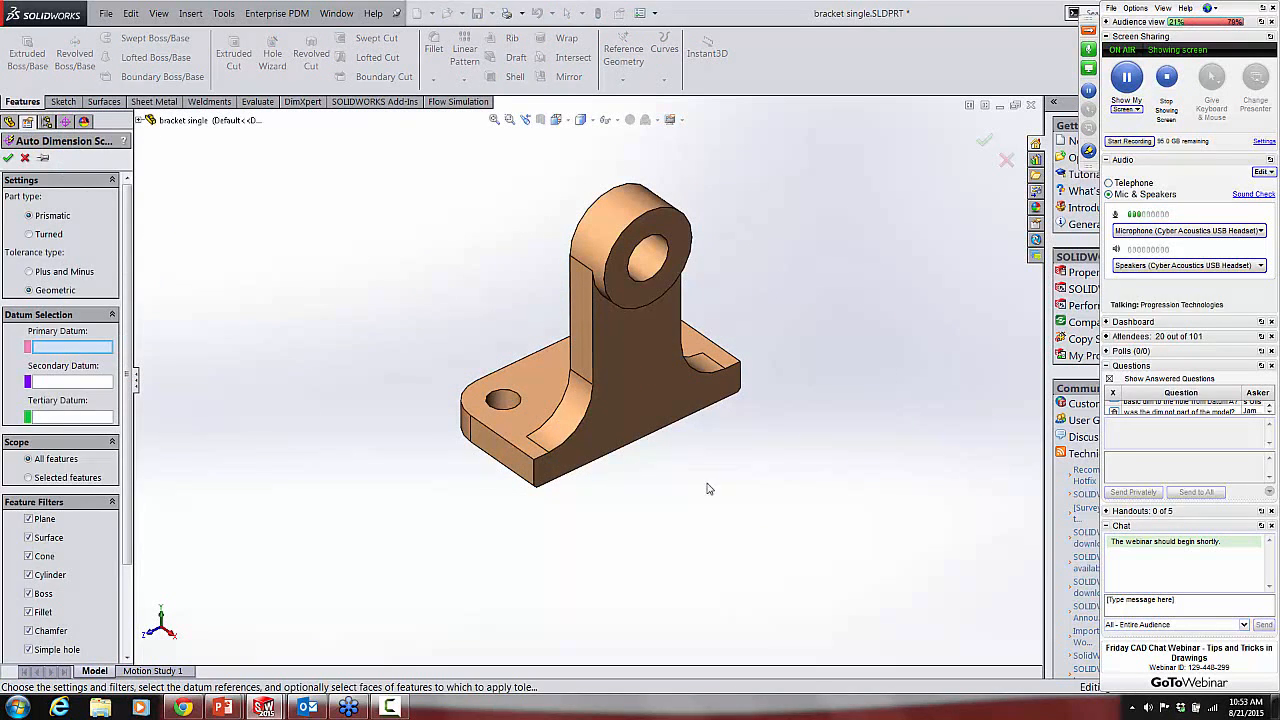
# Step: Set the base's underside as the primary datum and the large upper hole as the secondary datum
pyautogui.moveTo(710, 488); pyautogui.dragTo(628, 390, button='middle')
pyautogui.click(628, 392)
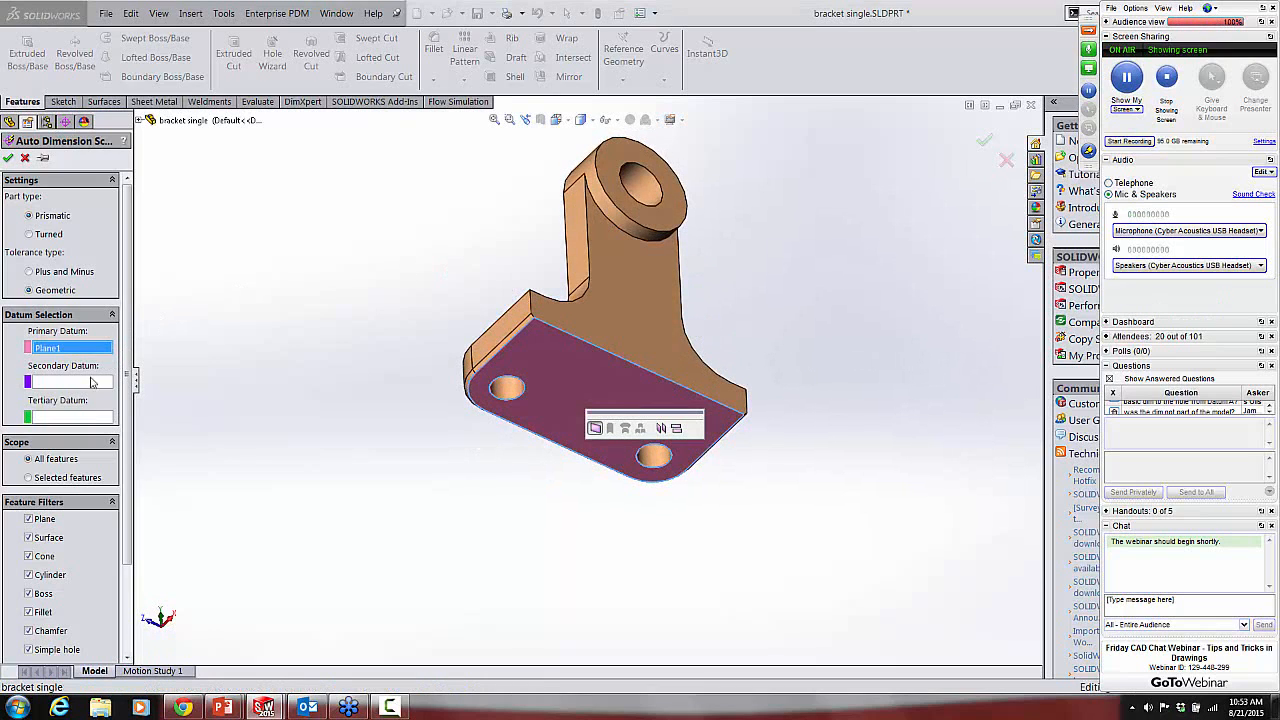
pyautogui.click(66, 383)
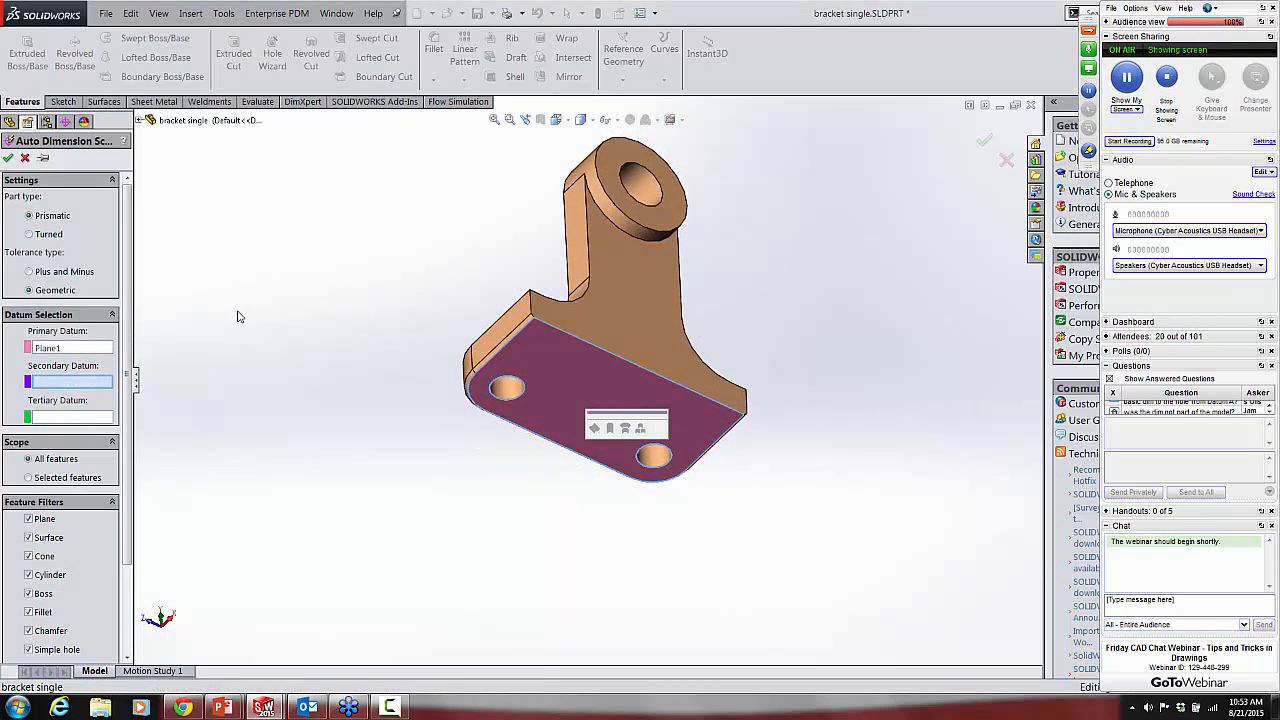
pyautogui.click(636, 174)
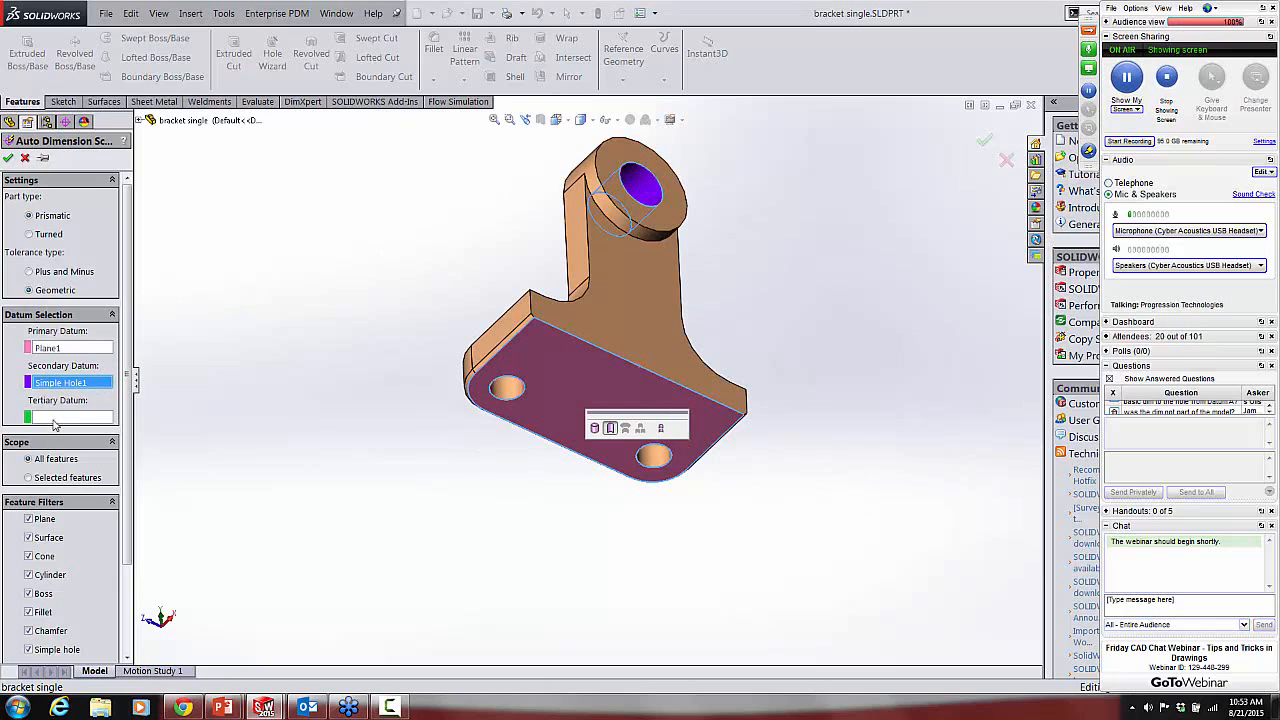
# Step: Set the front face of the upper boss as the tertiary datum and apply the auto dimension scheme to all features
pyautogui.click(56, 418)
pyautogui.click(626, 156)
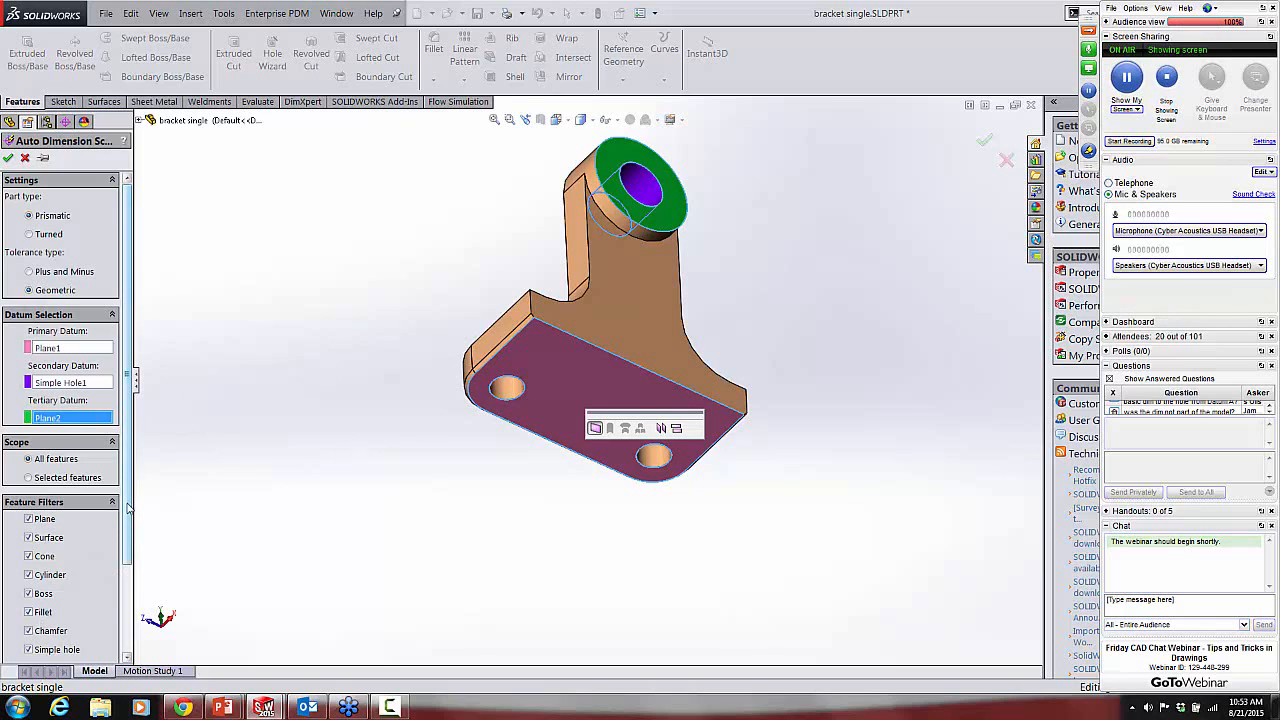
pyautogui.moveTo(127, 509); pyautogui.dragTo(130, 622)
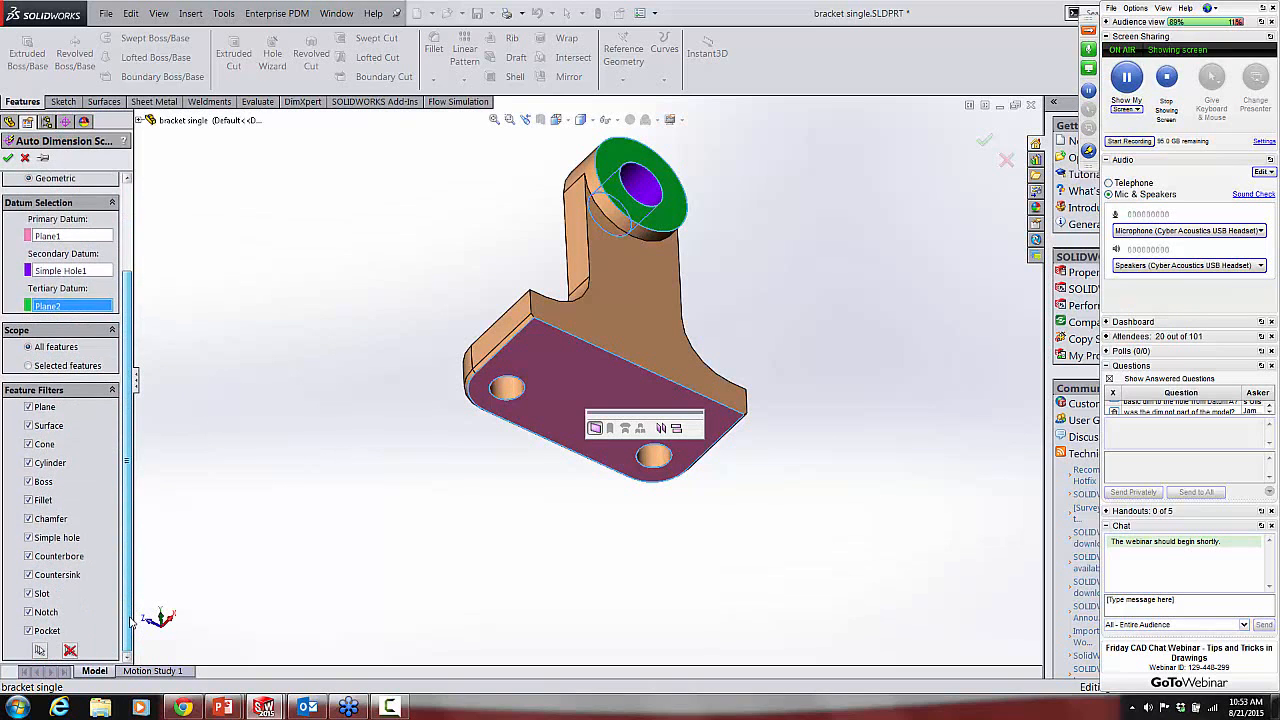
pyautogui.click(9, 158)
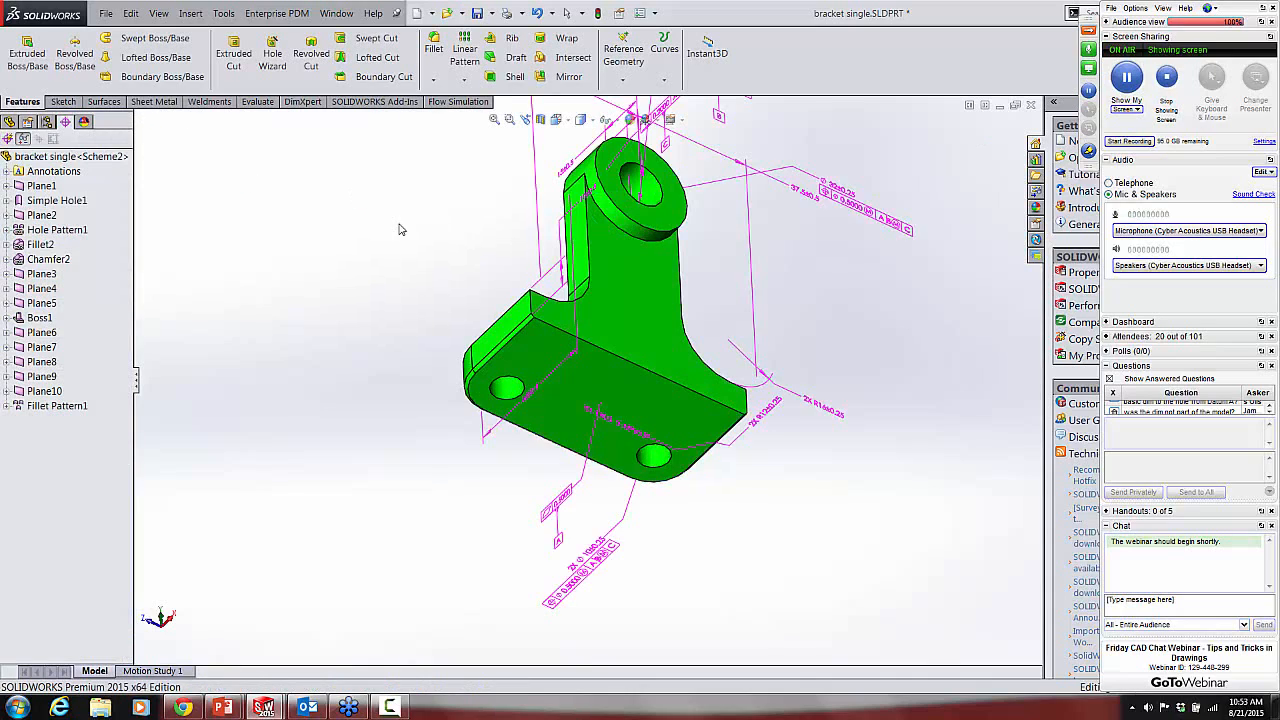
# Step: Reposition the 5X chamfer callout below the base, clear of the part's underside
pyautogui.moveTo(398, 230); pyautogui.dragTo(405, 316, button='middle')
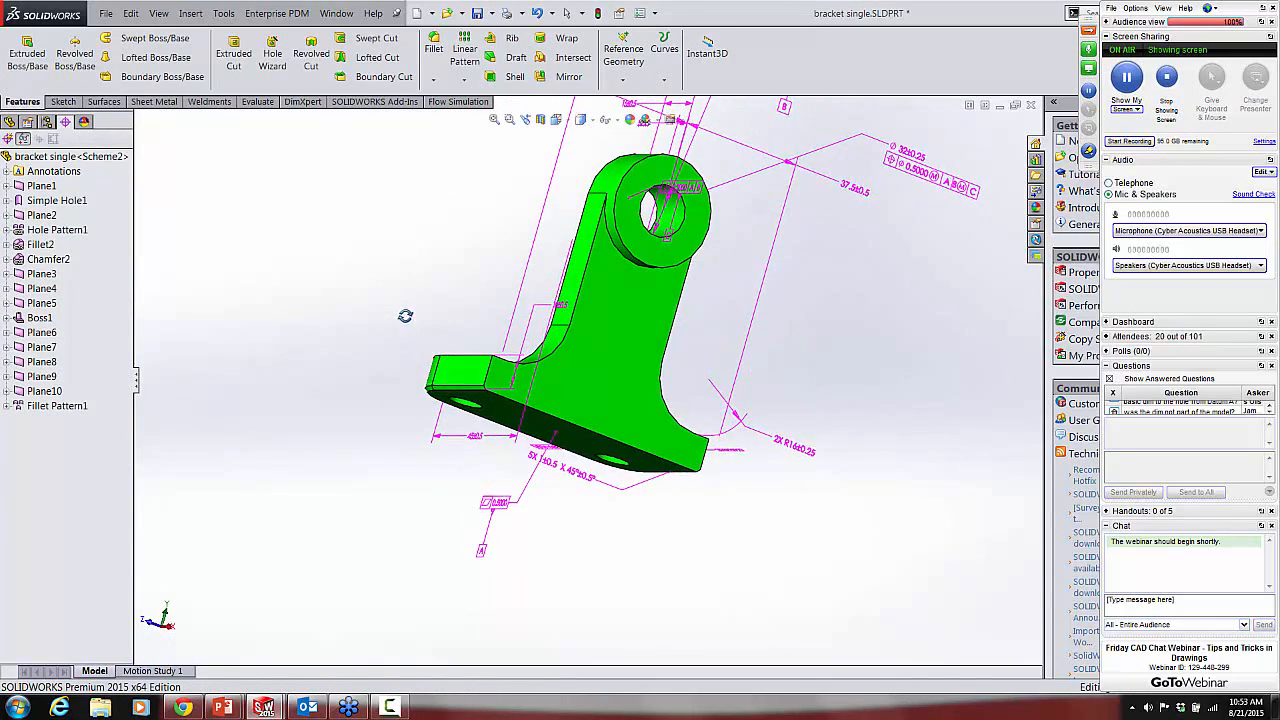
pyautogui.scroll(-5, 555, 480)
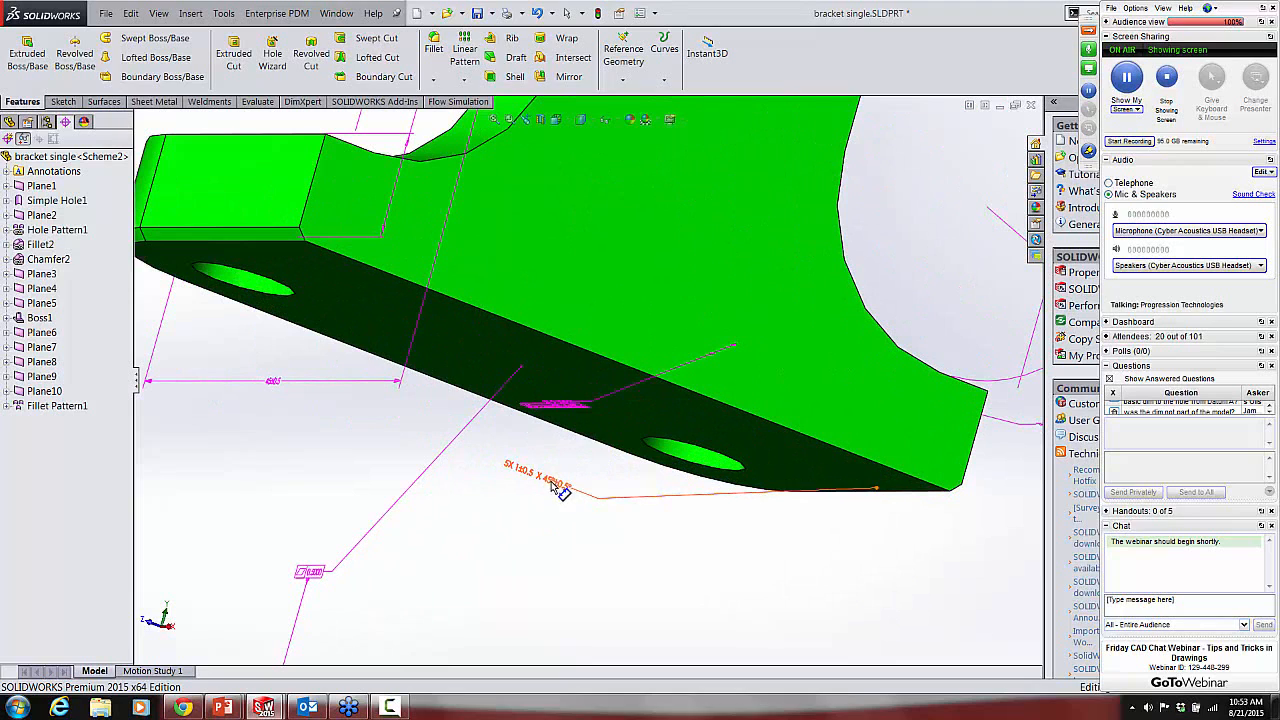
pyautogui.moveTo(551, 484); pyautogui.dragTo(837, 591)
pyautogui.scroll(2, 640, 402)
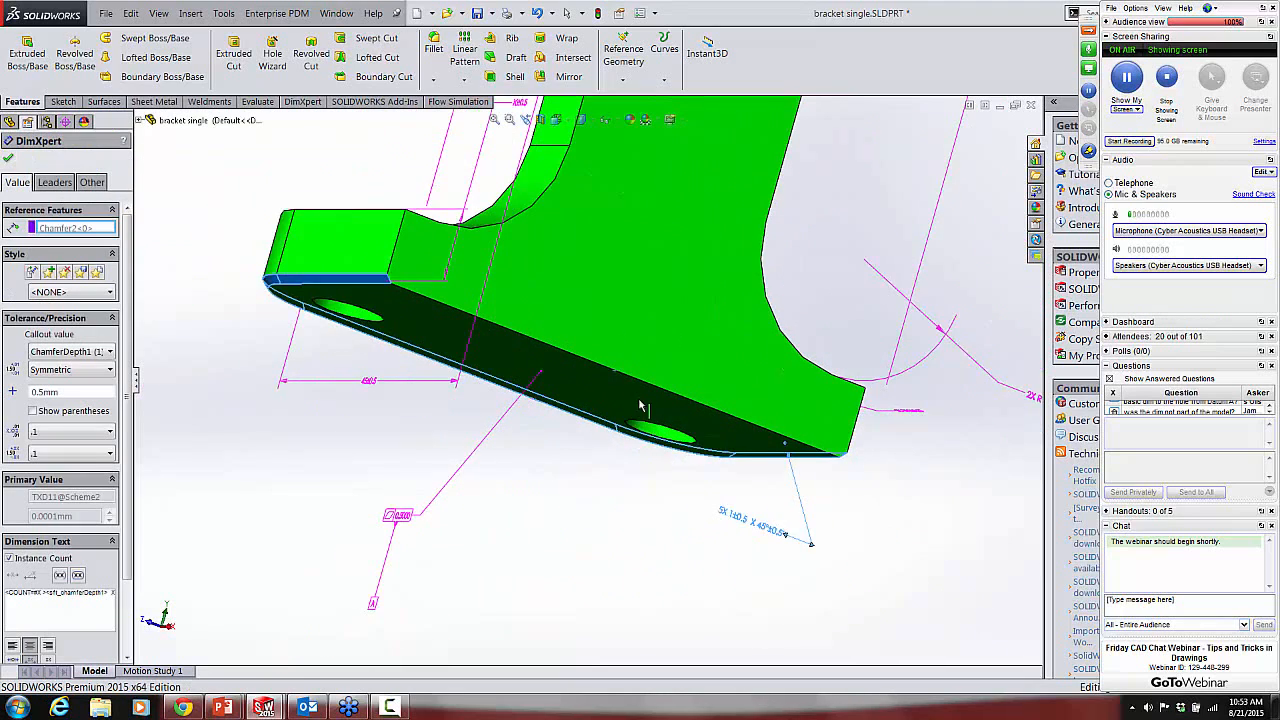
pyautogui.scroll(4, 588, 338)
pyautogui.click(206, 271)
# Step: Move the 2X Ø10 hole callout with its position tolerance frame closer to the base's mounting holes
pyautogui.moveTo(326, 280); pyautogui.dragTo(345, 458, button='middle')
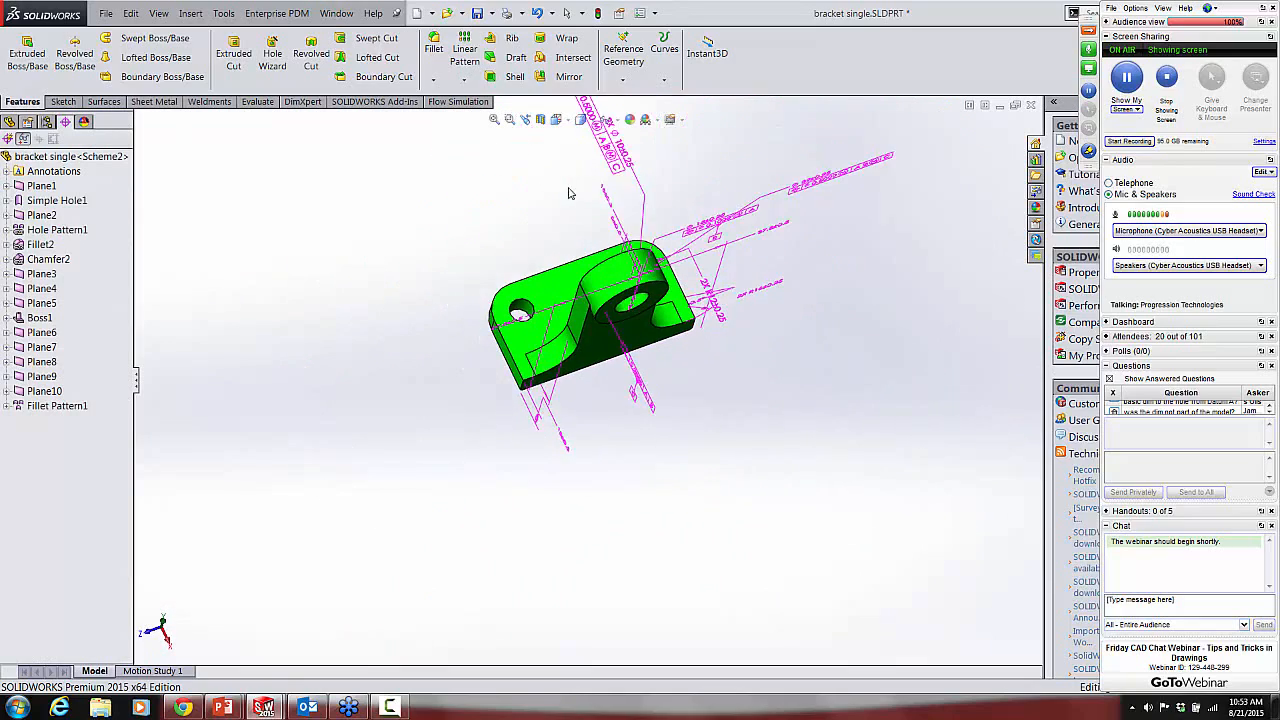
pyautogui.scroll(-6, 575, 194)
pyautogui.moveTo(583, 348)
pyautogui.mouseDown(button='middle')
pyautogui.moveTo(582, 411)
pyautogui.moveTo(602, 402)
pyautogui.moveTo(607, 418)
pyautogui.moveTo(588, 390)
pyautogui.moveTo(597, 423)
pyautogui.moveTo(623, 377)
pyautogui.mouseUp(button='middle')
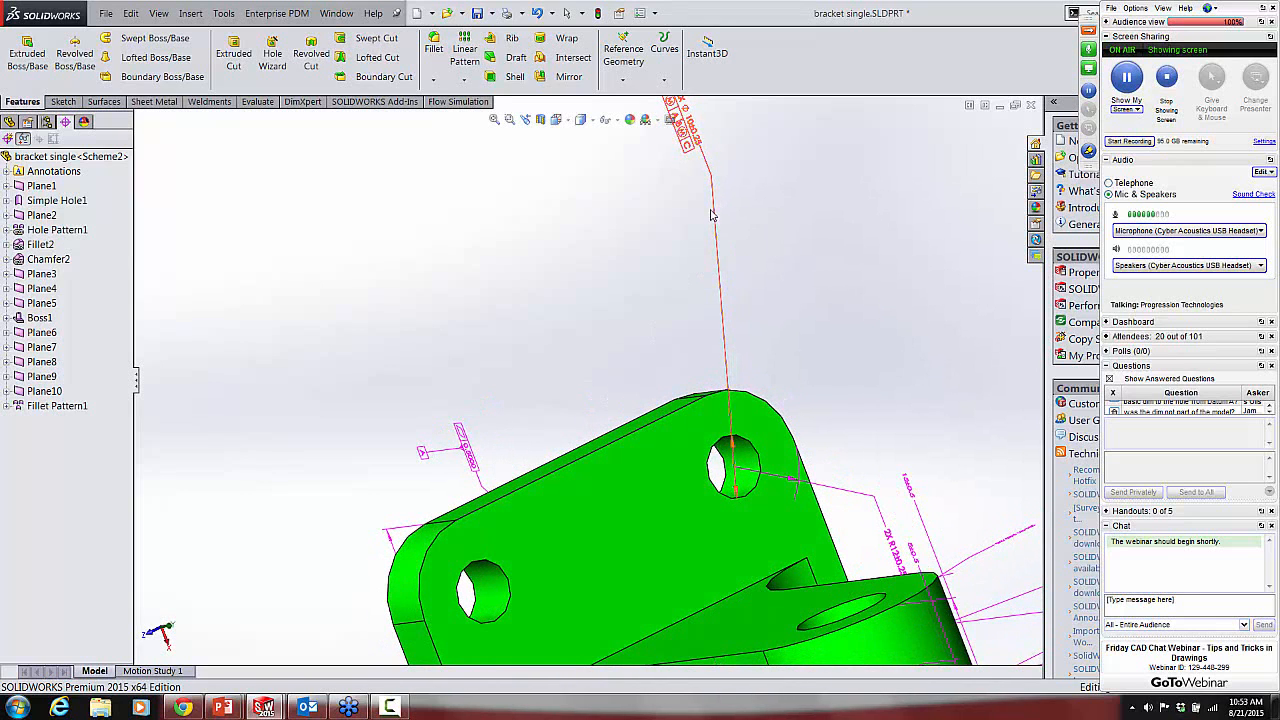
pyautogui.moveTo(712, 214)
pyautogui.mouseDown()
pyautogui.moveTo(700, 240)
pyautogui.moveTo(625, 280)
pyautogui.moveTo(612, 309)
pyautogui.mouseUp()
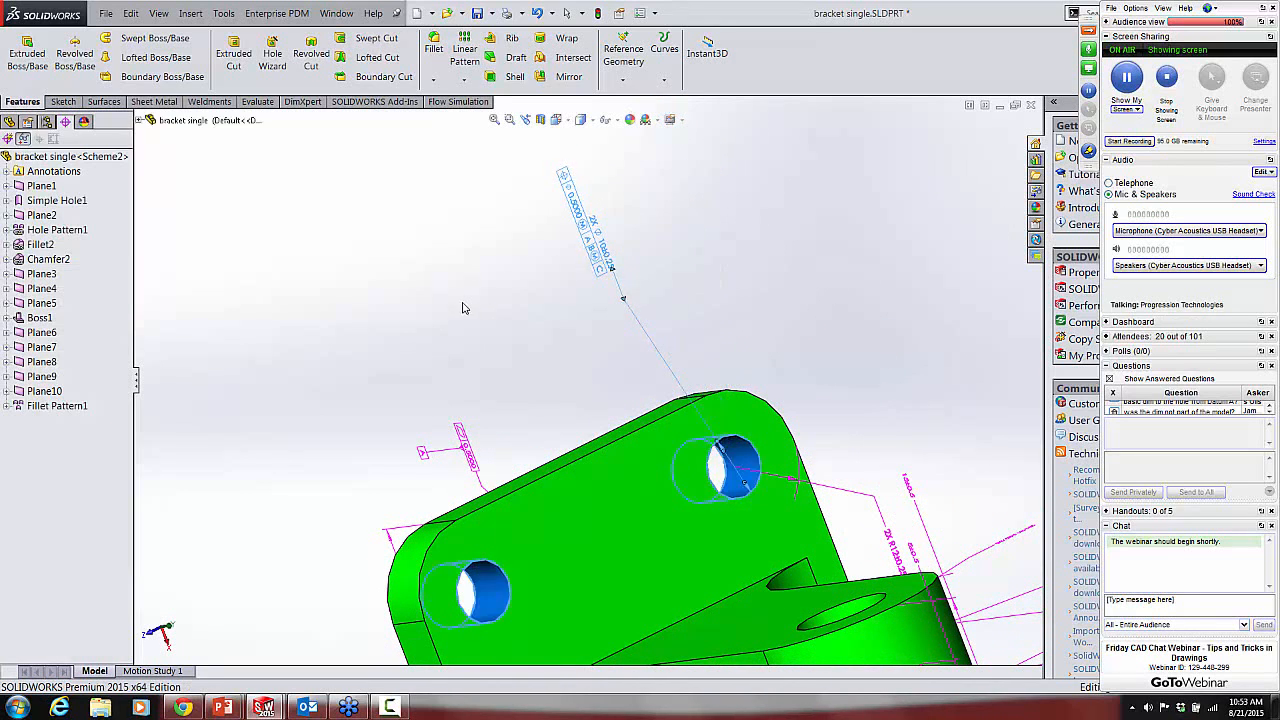
pyautogui.click(462, 308)
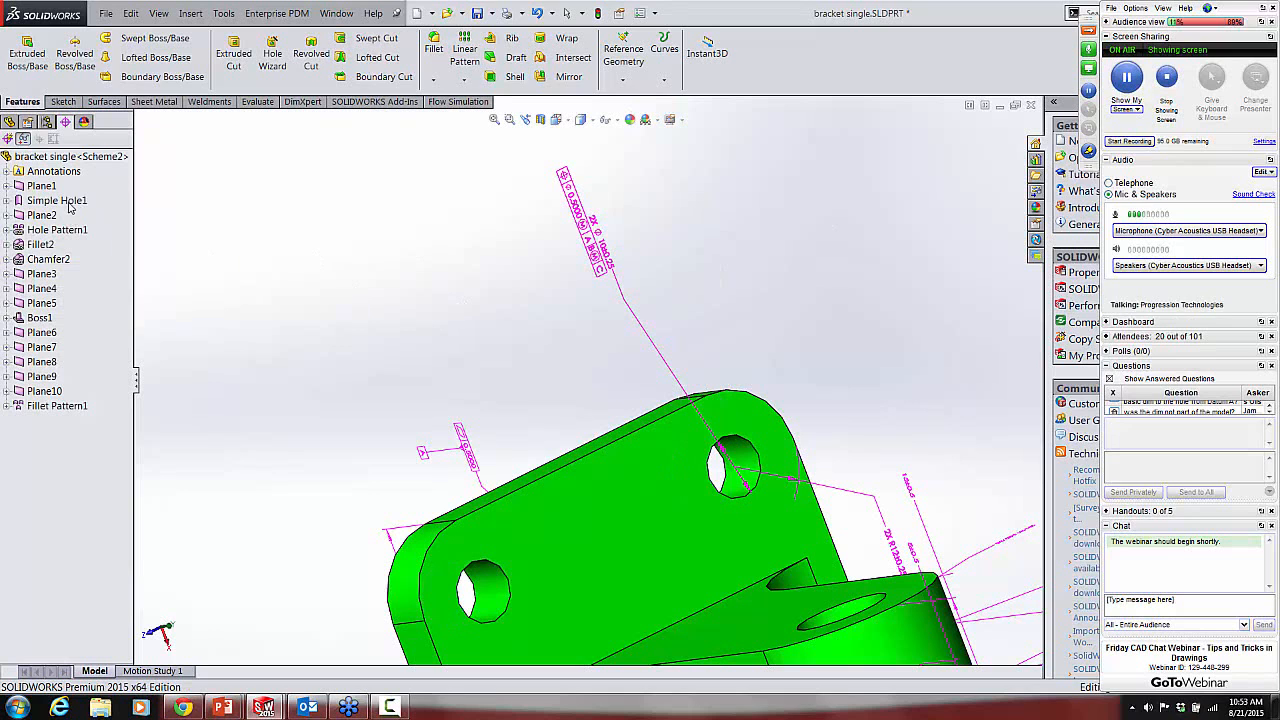
# Step: Examine the mounting hole callout and its position tolerance frame in relation to the datums and the surrounding dimensions
pyautogui.moveTo(494, 357)
pyautogui.mouseDown(button='middle')
pyautogui.moveTo(480, 306)
pyautogui.moveTo(475, 350)
pyautogui.mouseUp(button='middle')
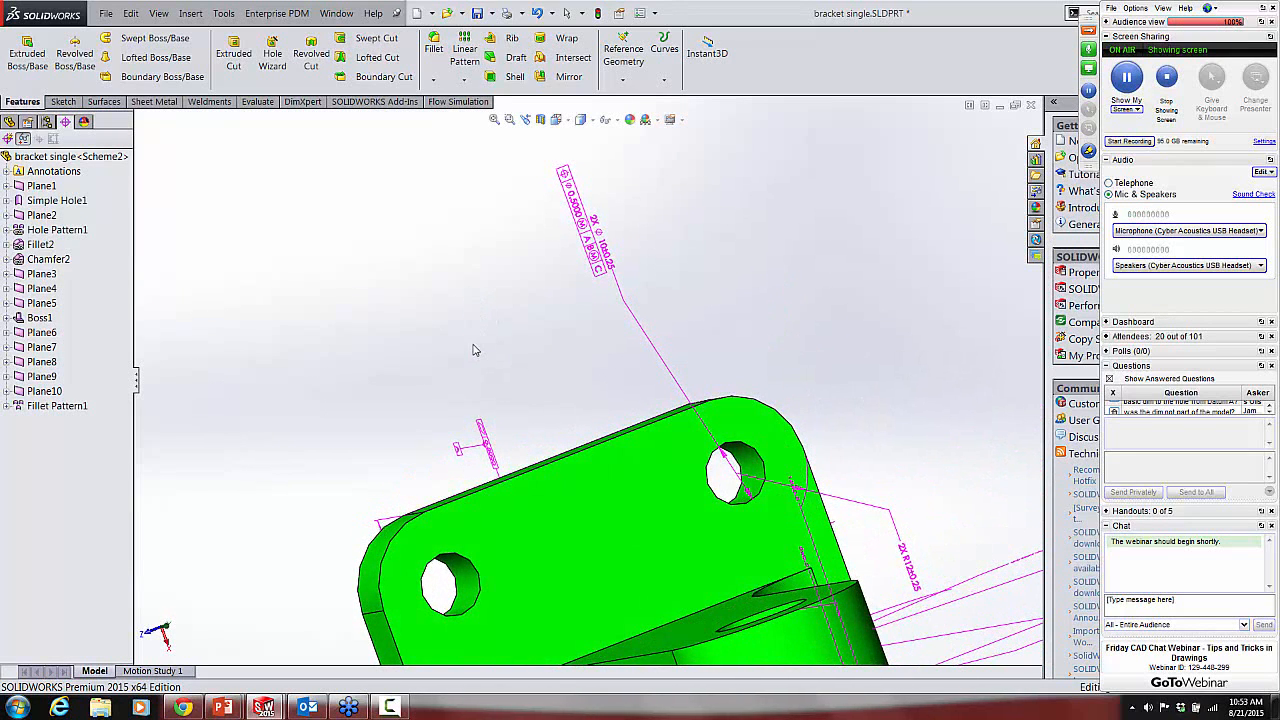
pyautogui.scroll(-3, 754, 490)
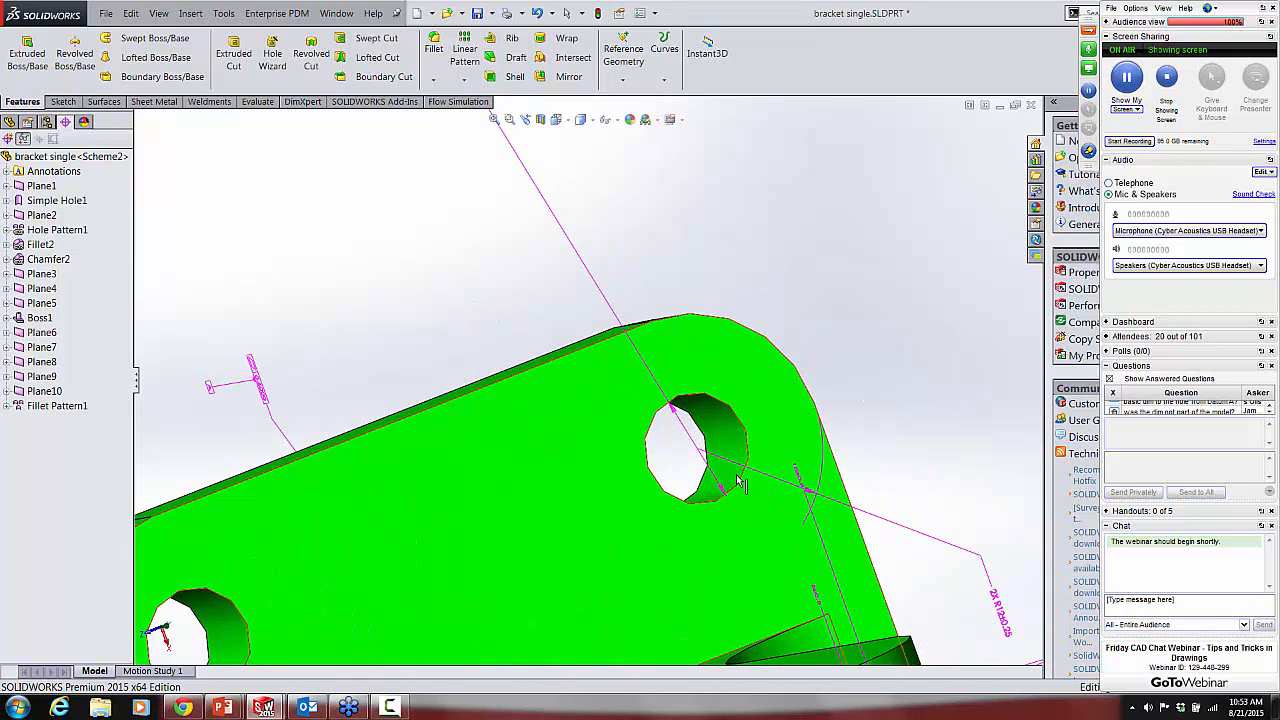
pyautogui.scroll(3, 524, 312)
pyautogui.moveTo(523, 306); pyautogui.dragTo(532, 281, button='middle')
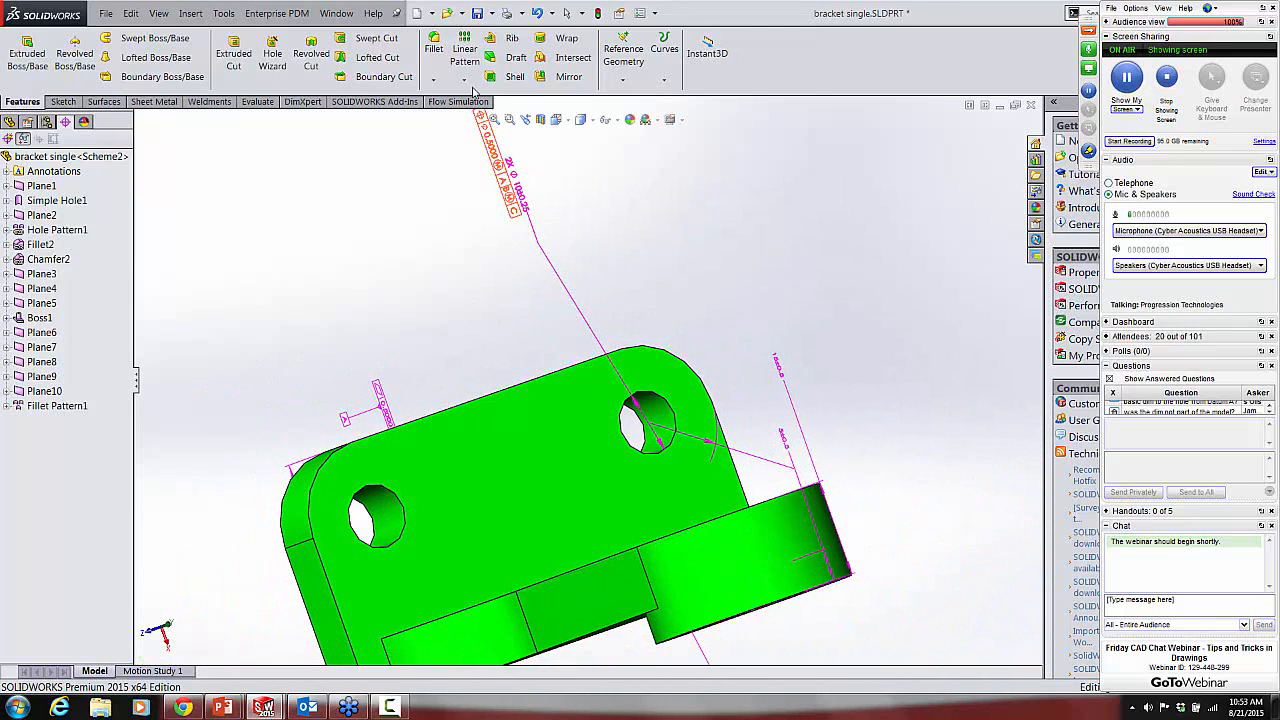
pyautogui.scroll(-5, 480, 114)
pyautogui.scroll(-3, 540, 286)
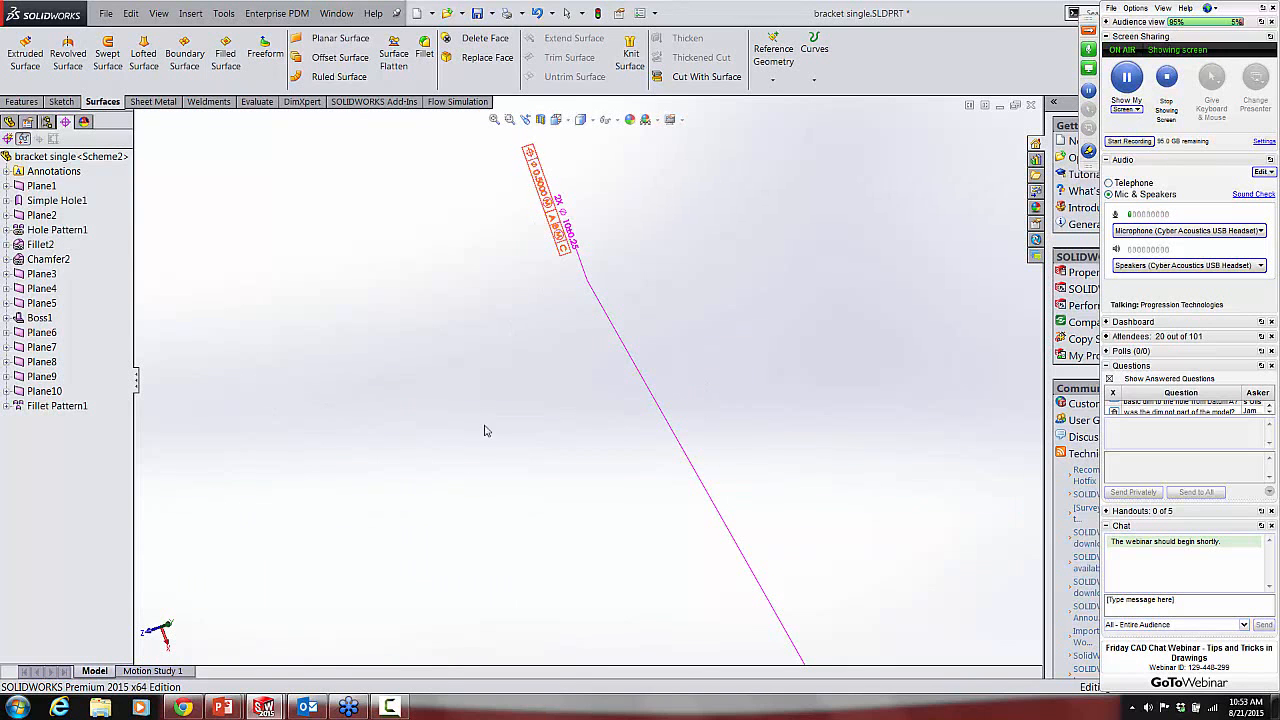
pyautogui.scroll(3, 476, 443)
pyautogui.moveTo(474, 443)
pyautogui.mouseDown(button='middle')
pyautogui.moveTo(463, 437)
pyautogui.moveTo(474, 402)
pyautogui.moveTo(491, 443)
pyautogui.moveTo(429, 474)
pyautogui.moveTo(434, 517)
pyautogui.moveTo(463, 474)
pyautogui.moveTo(531, 460)
pyautogui.moveTo(567, 416)
pyautogui.moveTo(616, 452)
pyautogui.moveTo(560, 505)
pyautogui.moveTo(477, 490)
pyautogui.moveTo(445, 576)
pyautogui.moveTo(426, 460)
pyautogui.moveTo(427, 485)
pyautogui.mouseUp(button='middle')
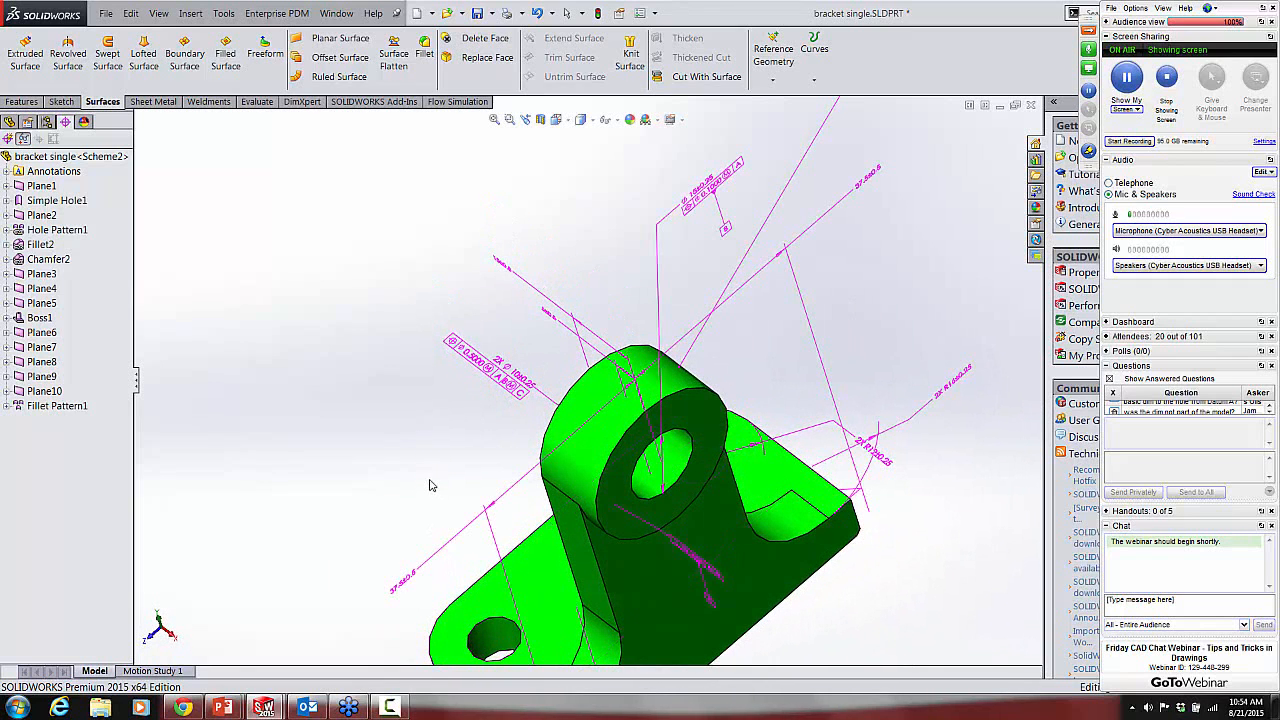
# Step: Delete the 2X R12 radius dimension from the base's corner fillets
pyautogui.click(884, 462)
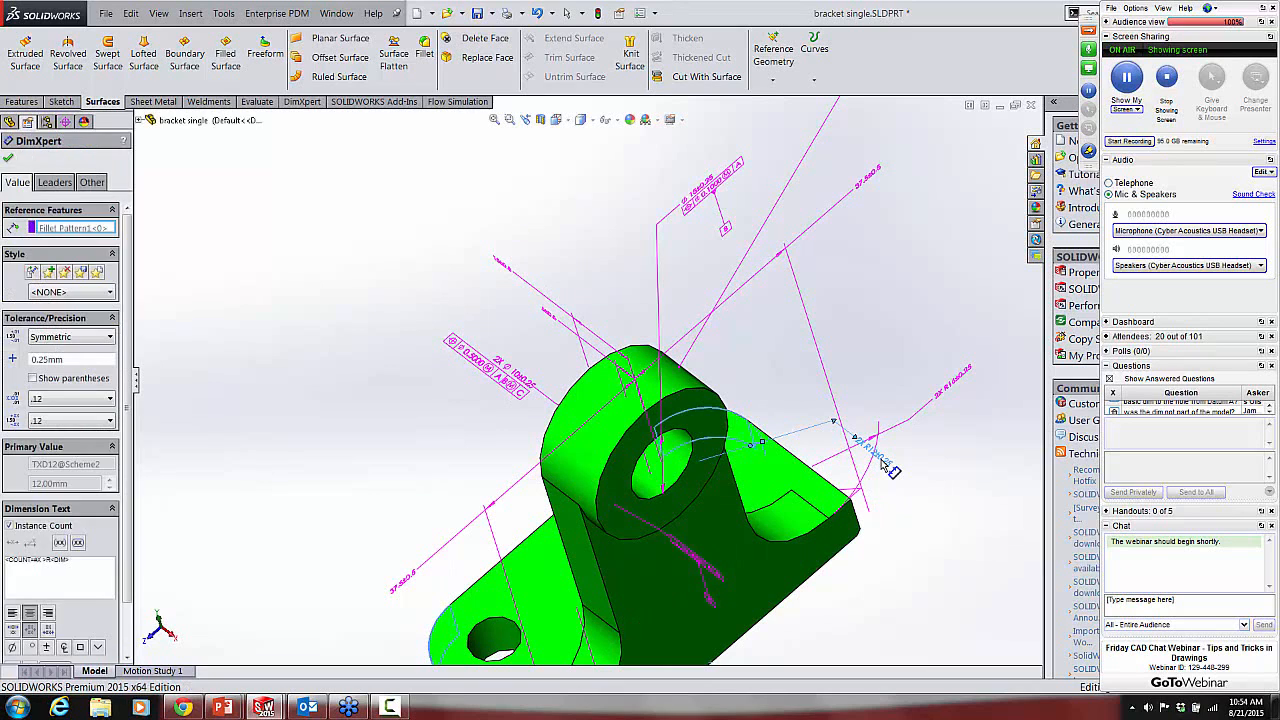
pyautogui.press('Escape')
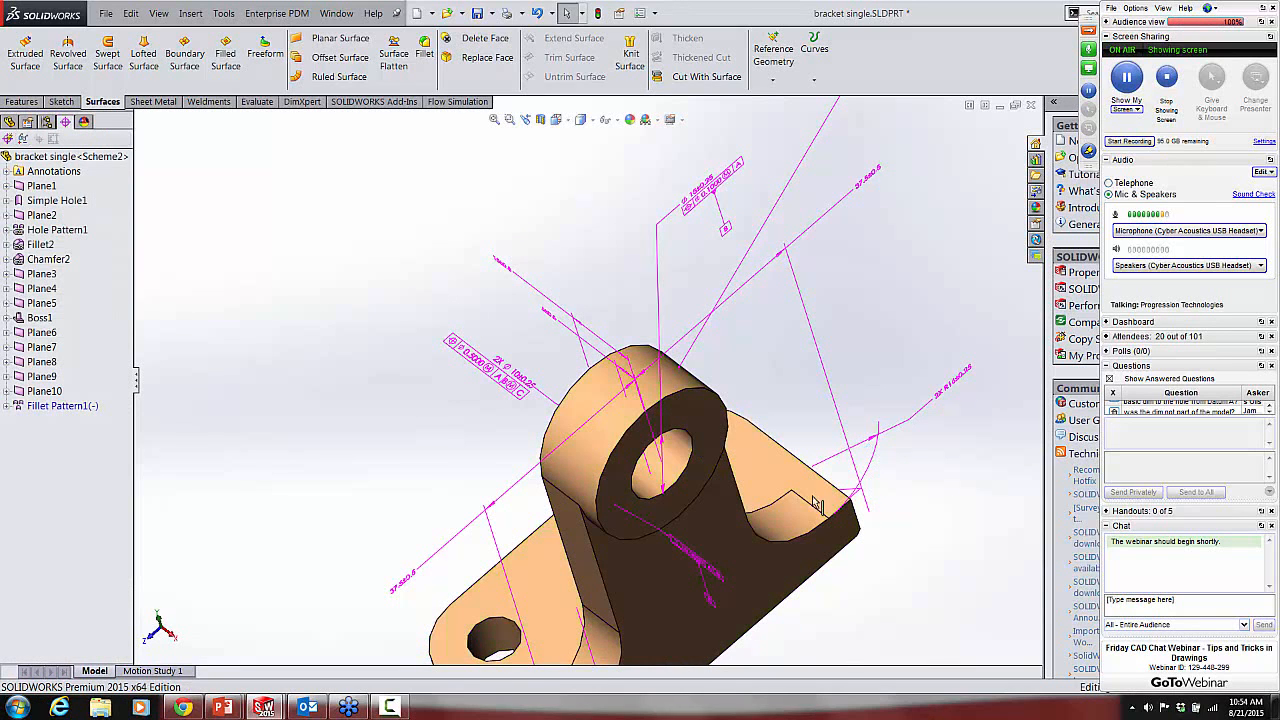
# Step: Expand Fillet Pattern1 and highlight Fillet3 and Fillet4 in turn to locate the fillets missing a dimension
pyautogui.moveTo(746, 428); pyautogui.dragTo(389, 472, button='middle')
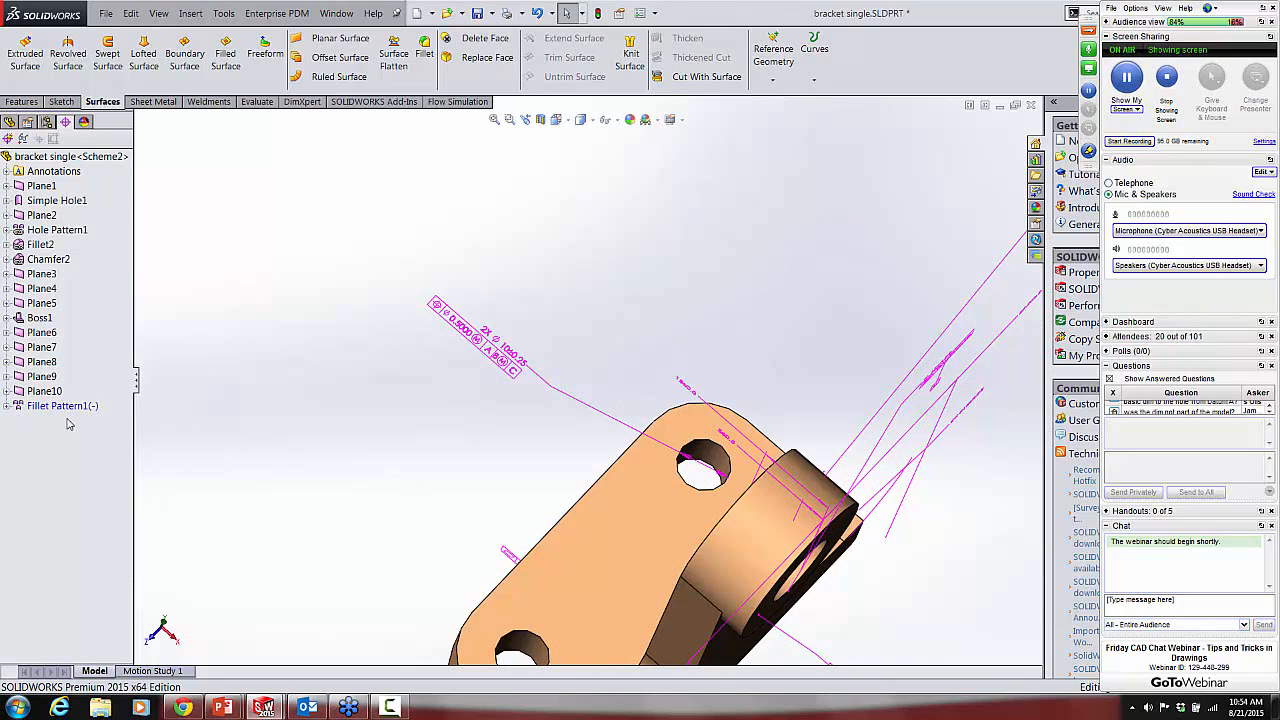
pyautogui.click(6, 406)
pyautogui.click(57, 420)
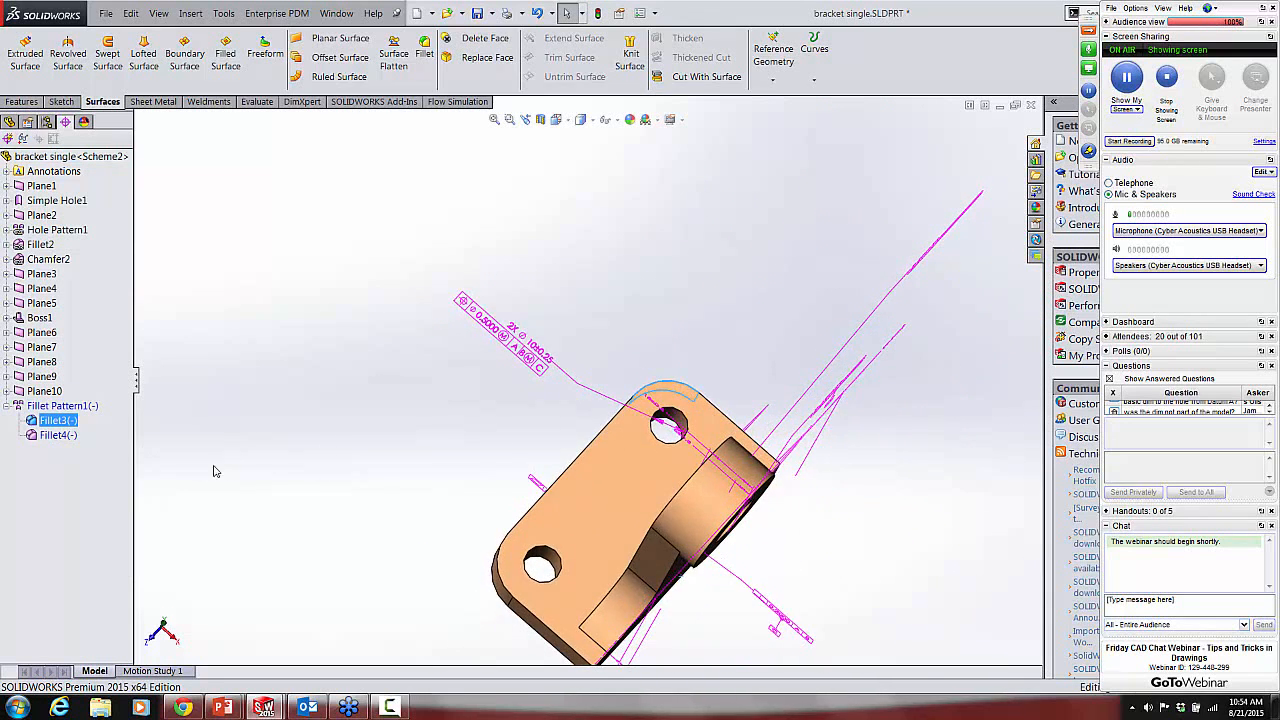
pyautogui.keyDown('ctrl'); pyautogui.click(42, 440); pyautogui.keyUp('ctrl')
pyautogui.moveTo(418, 462)
pyautogui.mouseDown(button='middle')
pyautogui.moveTo(440, 506)
pyautogui.moveTo(420, 455)
pyautogui.mouseUp(button='middle')
pyautogui.scroll(-5, 641, 488)
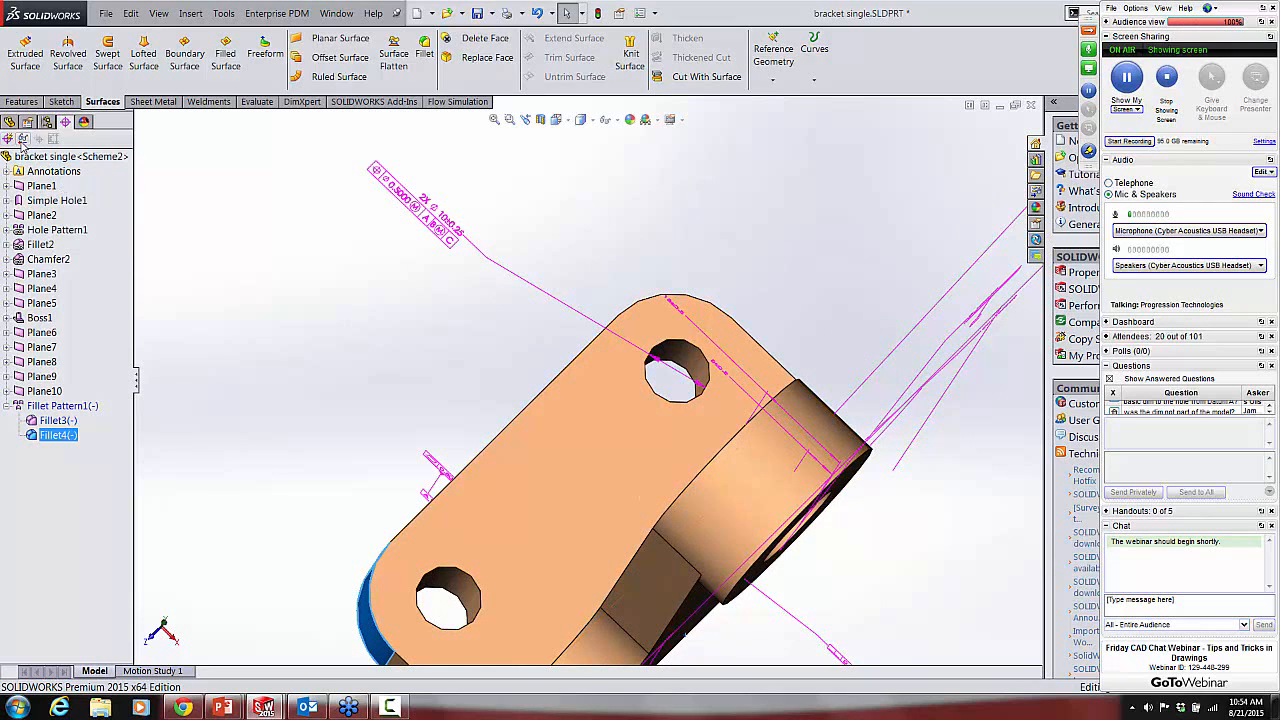
# Step: Turn on Show Tolerance Status and inspect the colours of the base's corner fillets and the other faces
pyautogui.click(22, 139)
pyautogui.moveTo(225, 352); pyautogui.dragTo(258, 396, button='middle')
pyautogui.moveTo(241, 397); pyautogui.dragTo(234, 366, button='middle')
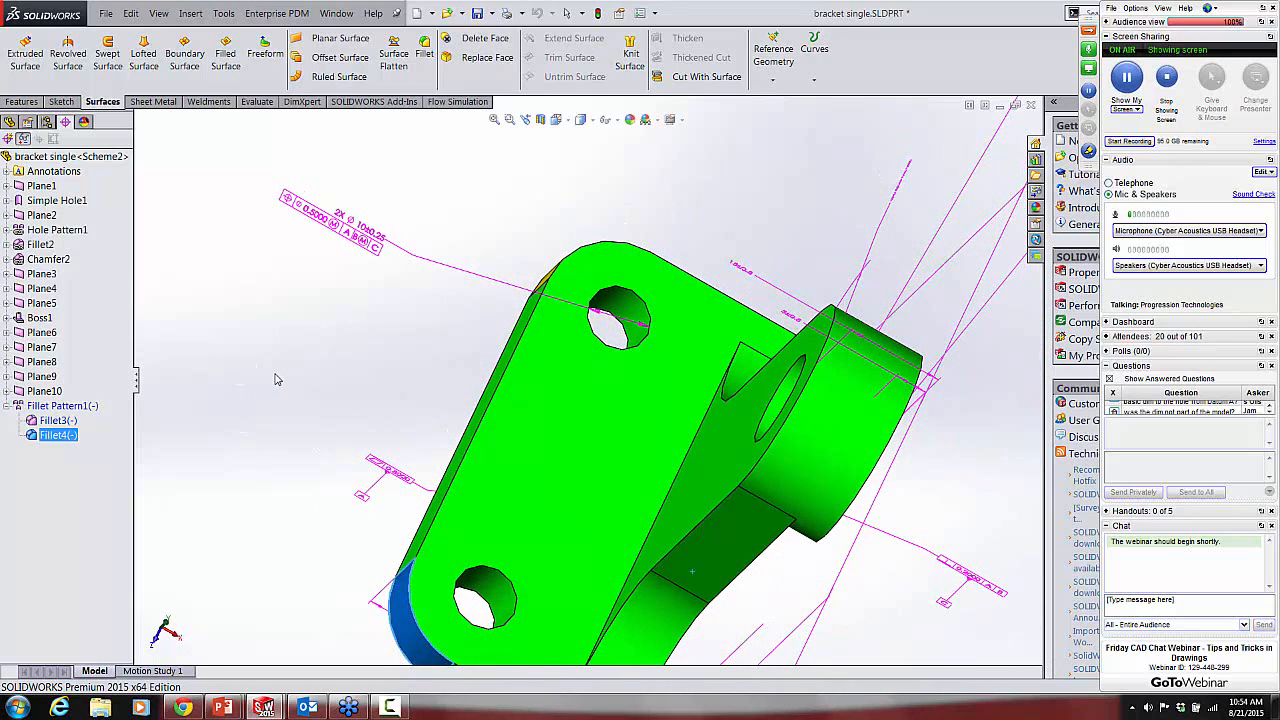
pyautogui.press('f')
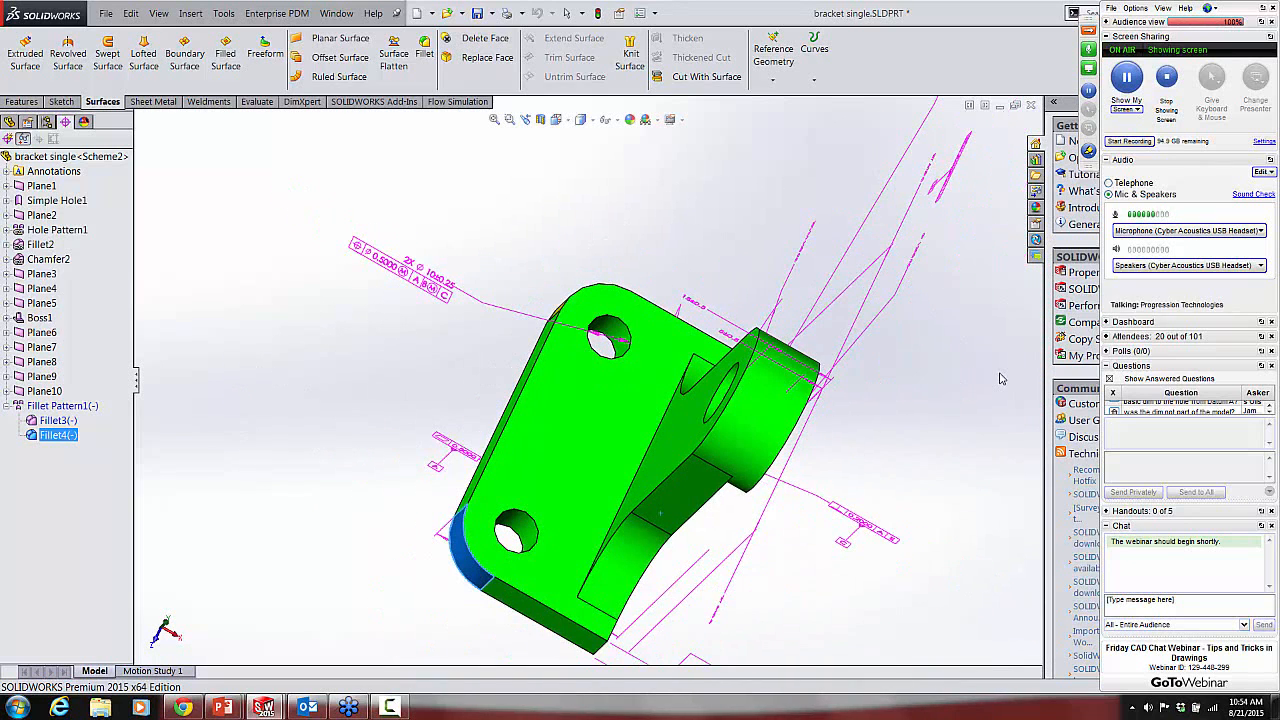
# Step: Read the attendee questions about the exploded view and BOM placeholders, and decline the incoming call
pyautogui.click(1270, 412)
pyautogui.click(1270, 412)
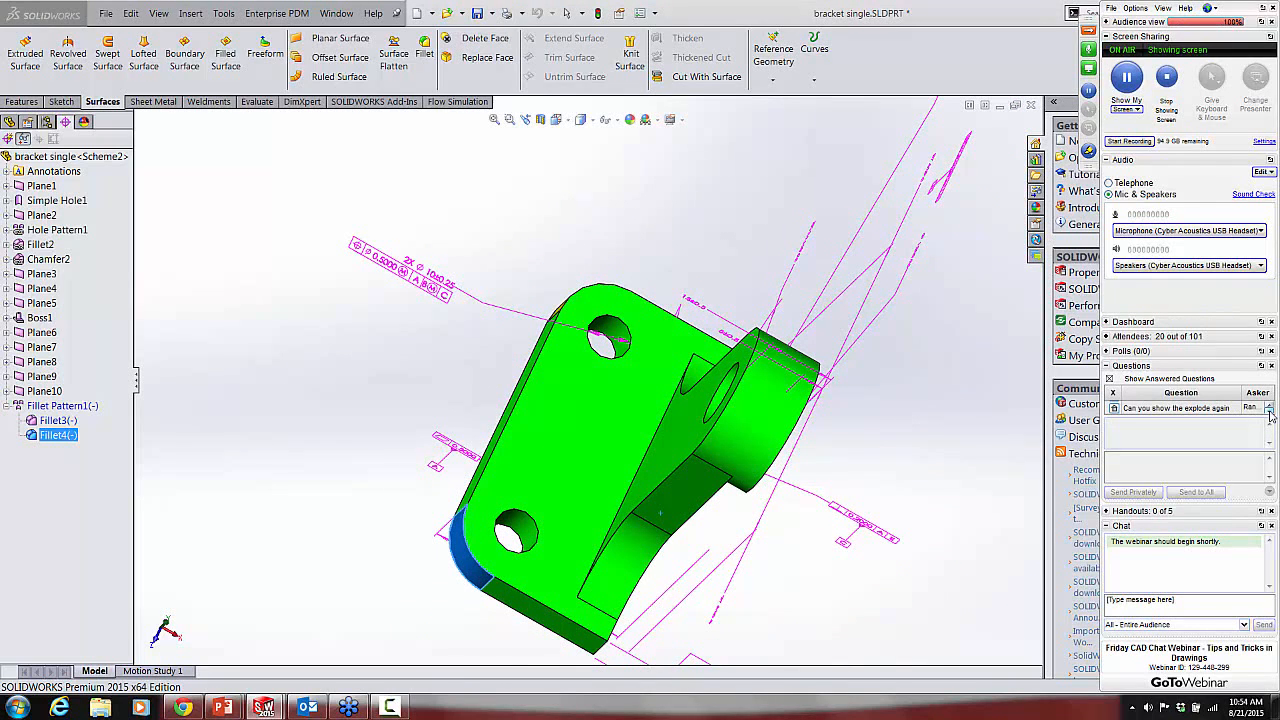
pyautogui.click(1270, 412)
pyautogui.click(1270, 412)
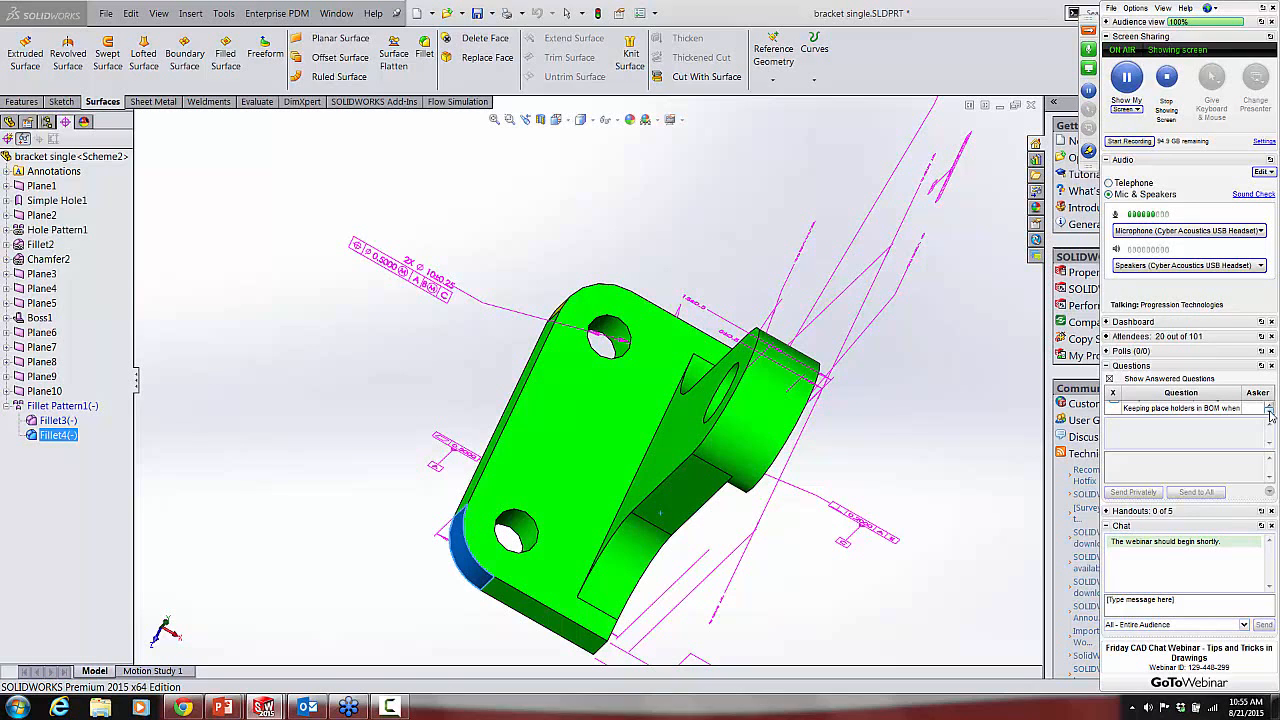
pyautogui.click(1270, 412)
pyautogui.click(1270, 412)
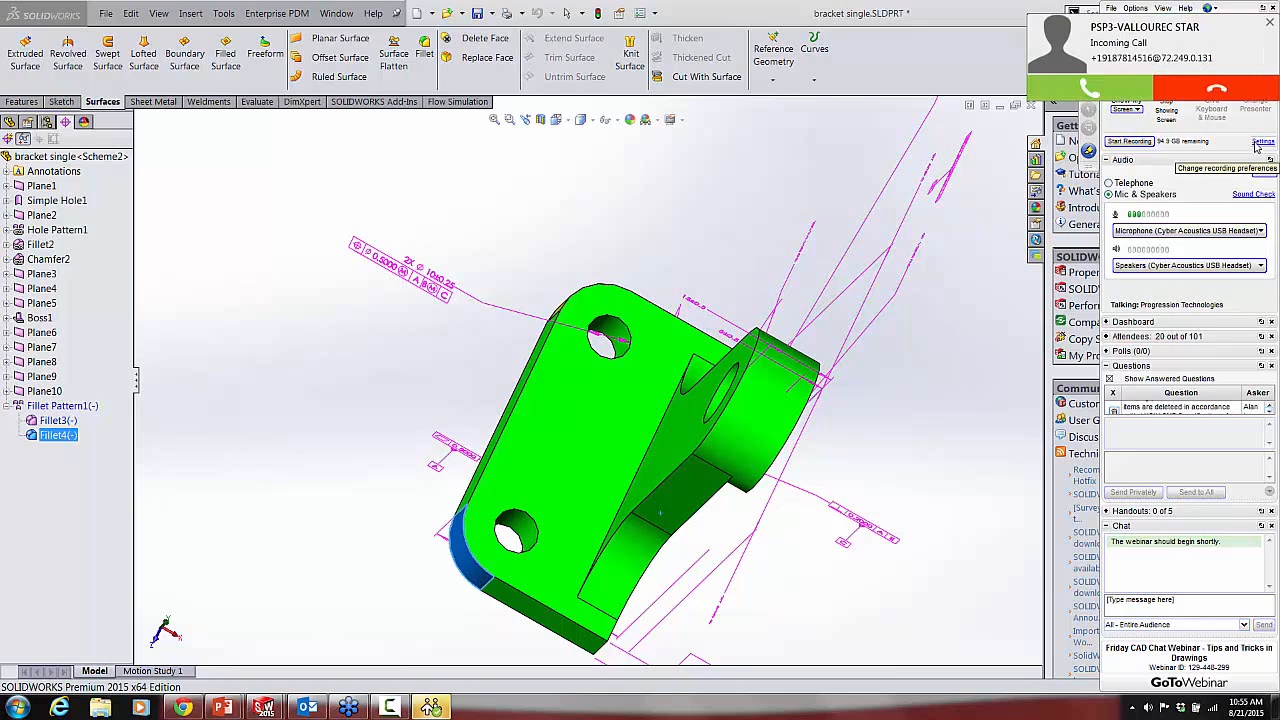
pyautogui.click(1228, 90)
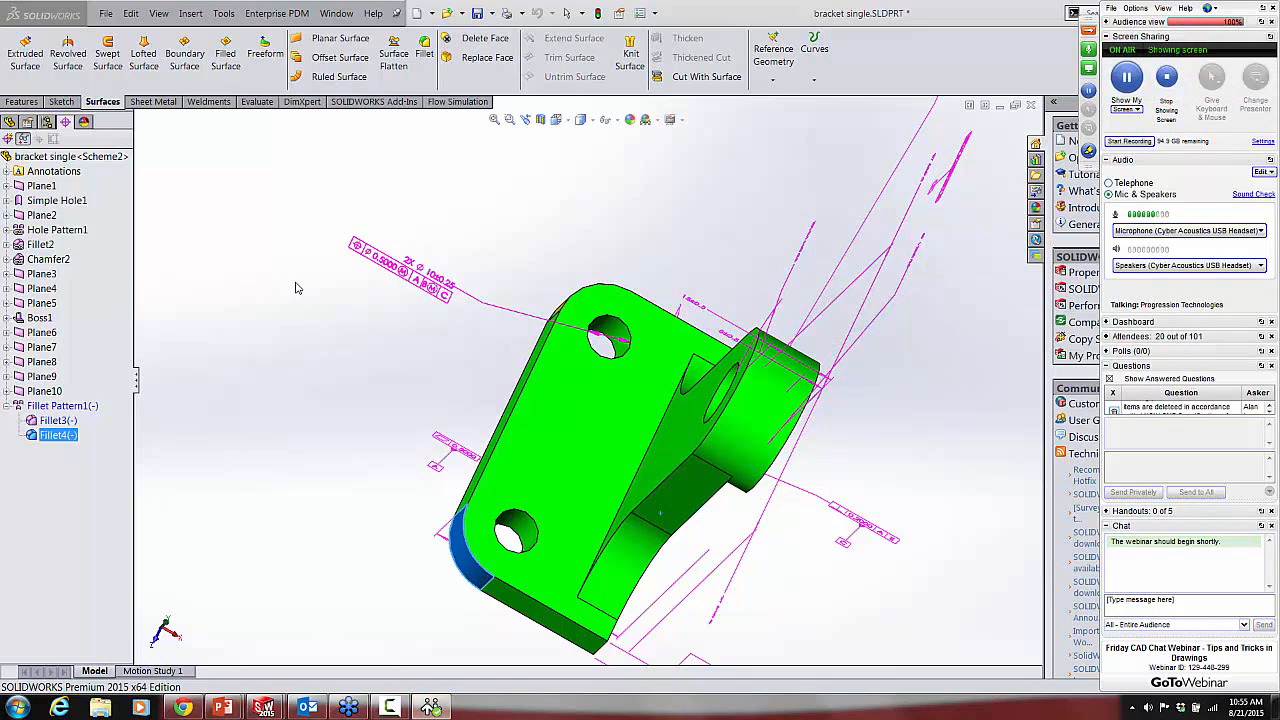
# Step: Close the bracket single part and its drawing without saving, cancelling the drawing's annotation update
pyautogui.click(1033, 105)
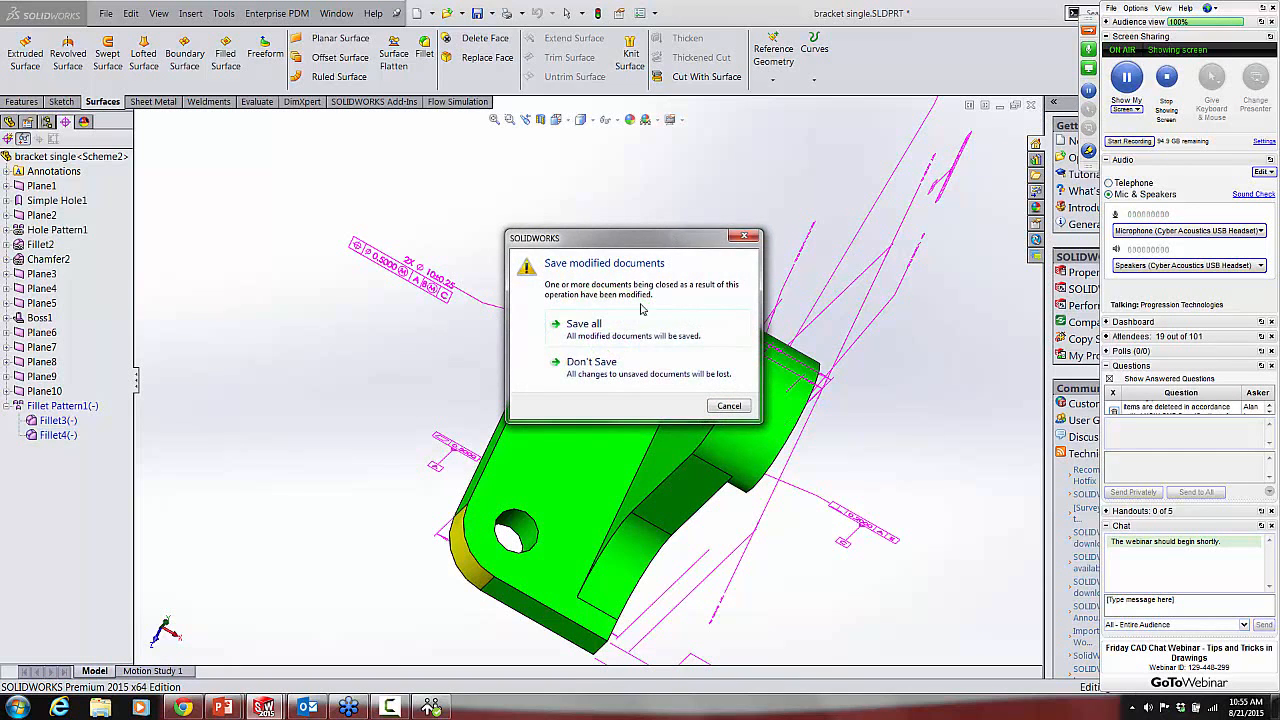
pyautogui.click(581, 366)
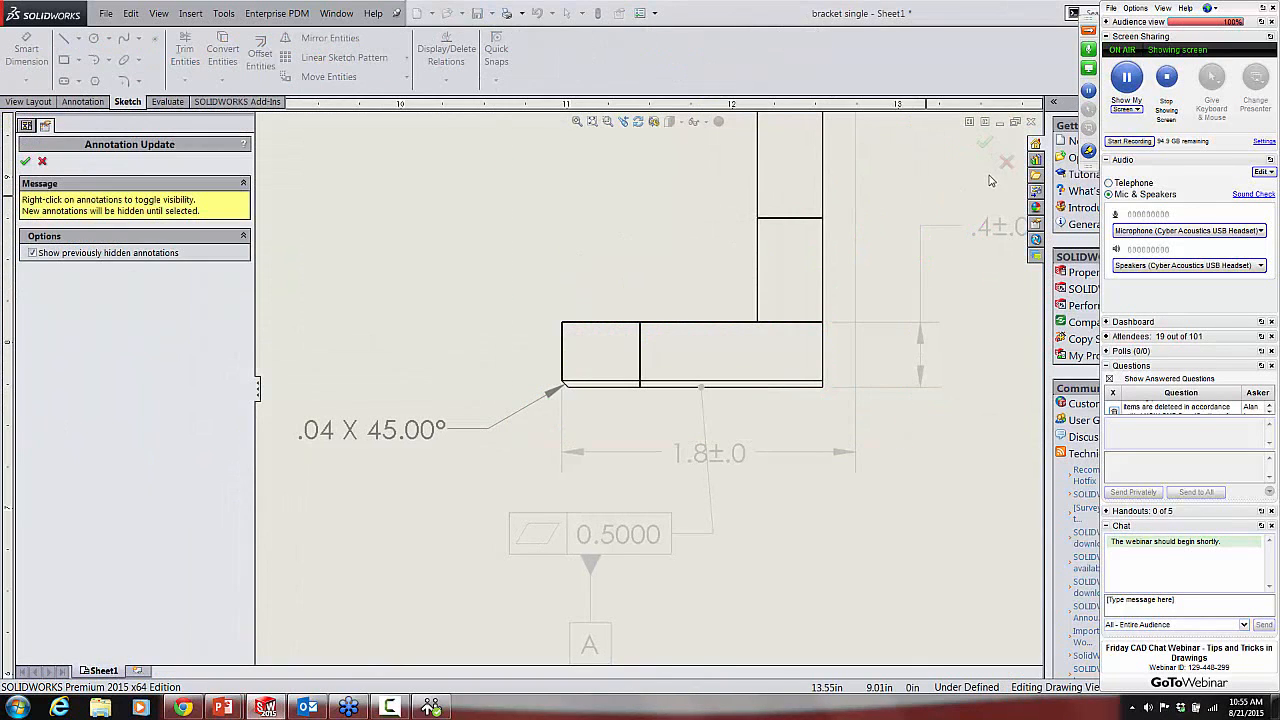
pyautogui.click(1006, 164)
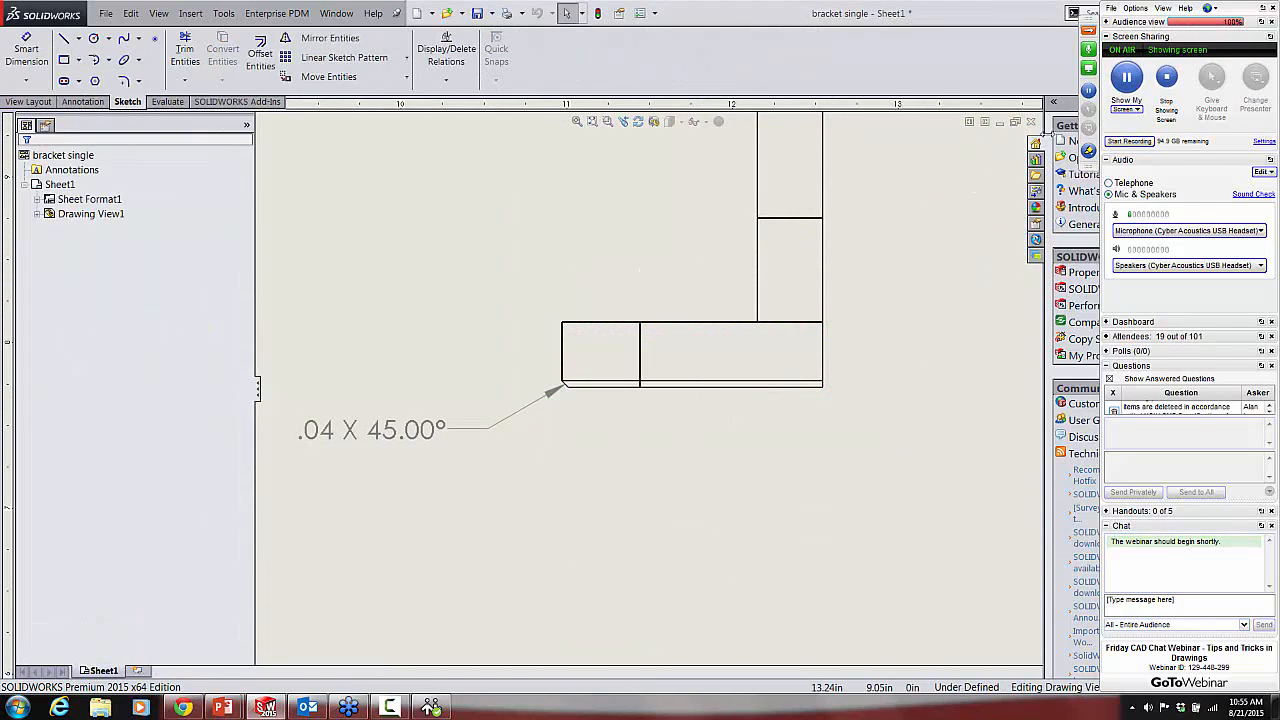
pyautogui.click(1031, 122)
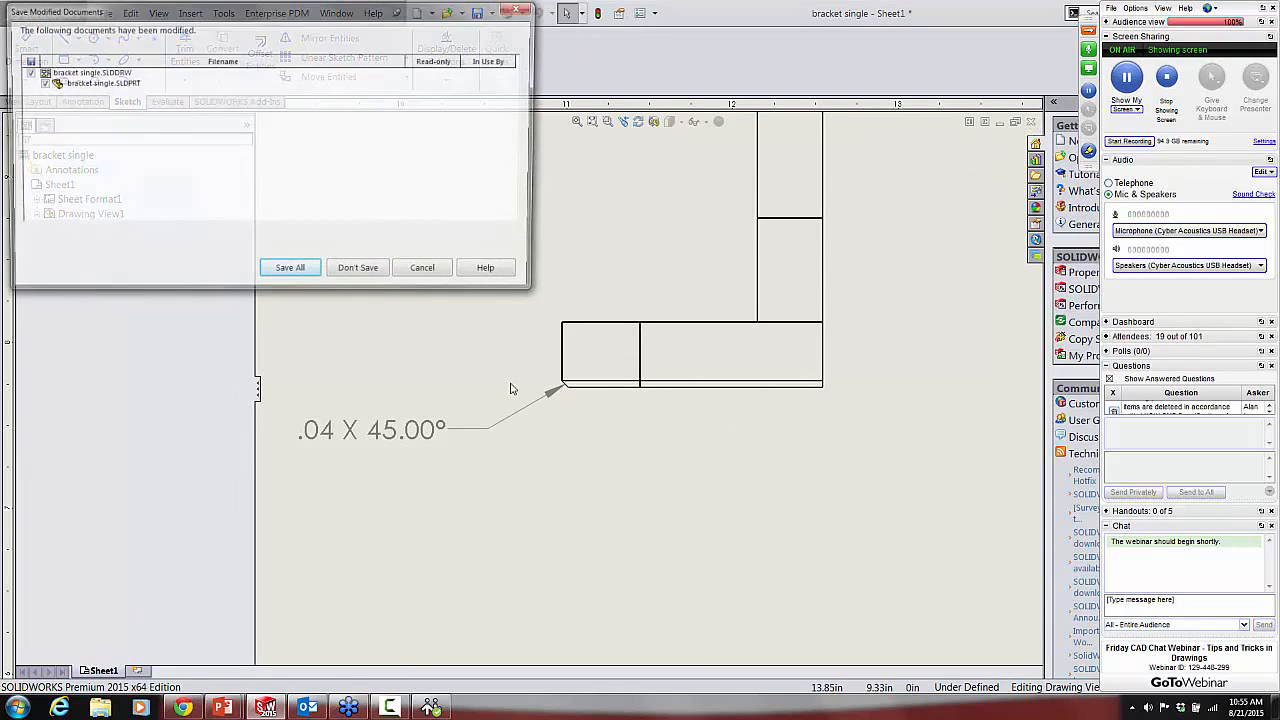
pyautogui.click(362, 277)
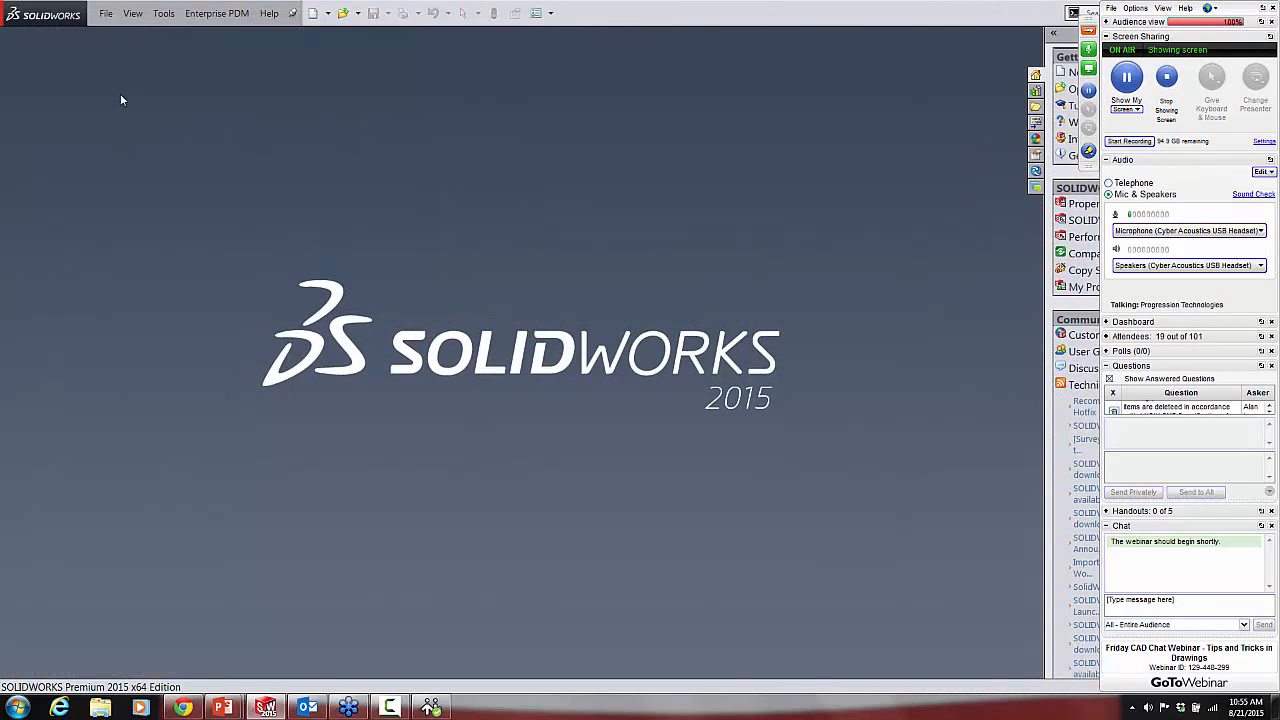
# Step: Open Revolving Head Flashlight.SLDASM and expand its Default configuration to reveal the exploded view
pyautogui.click(108, 15)
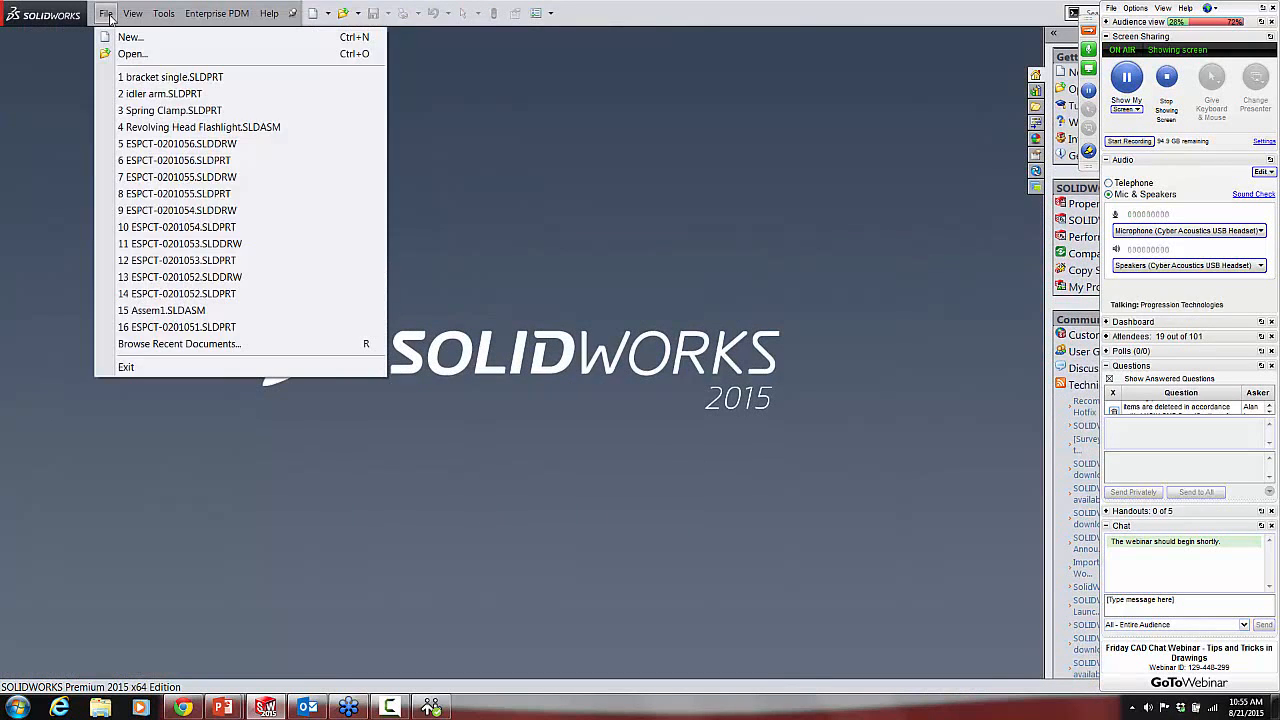
pyautogui.click(204, 127)
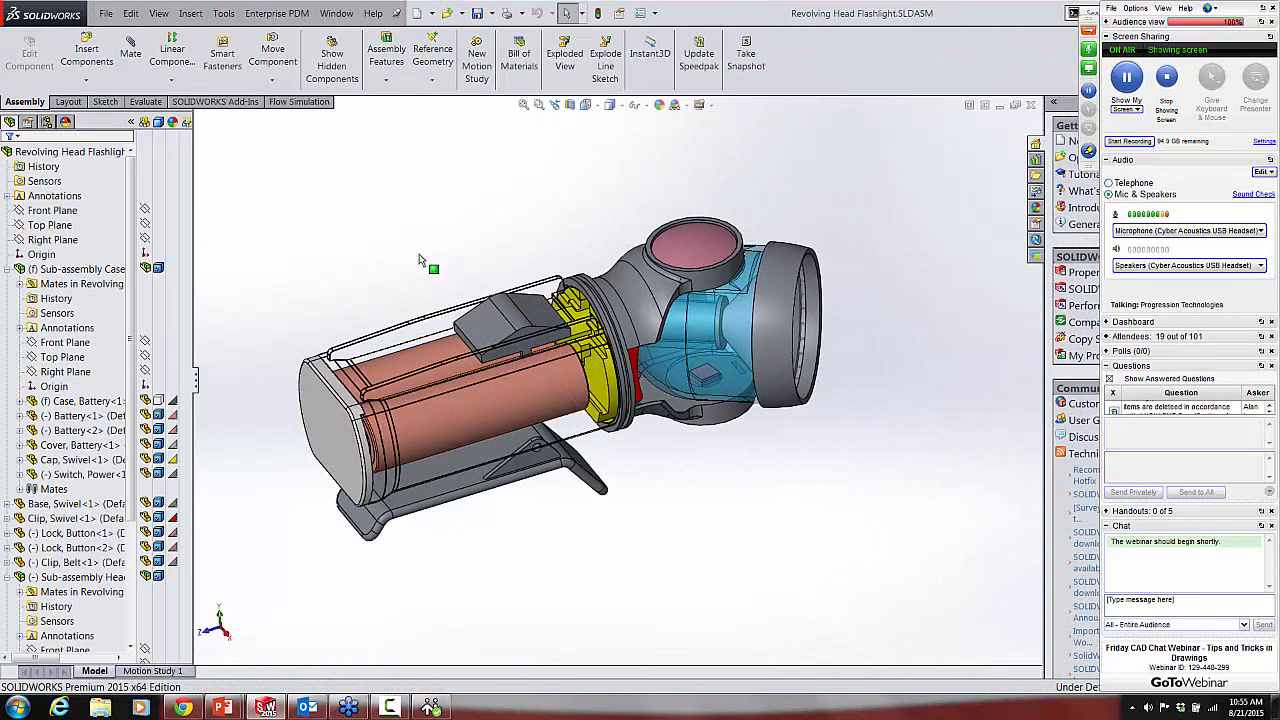
pyautogui.click(47, 122)
pyautogui.click(53, 184)
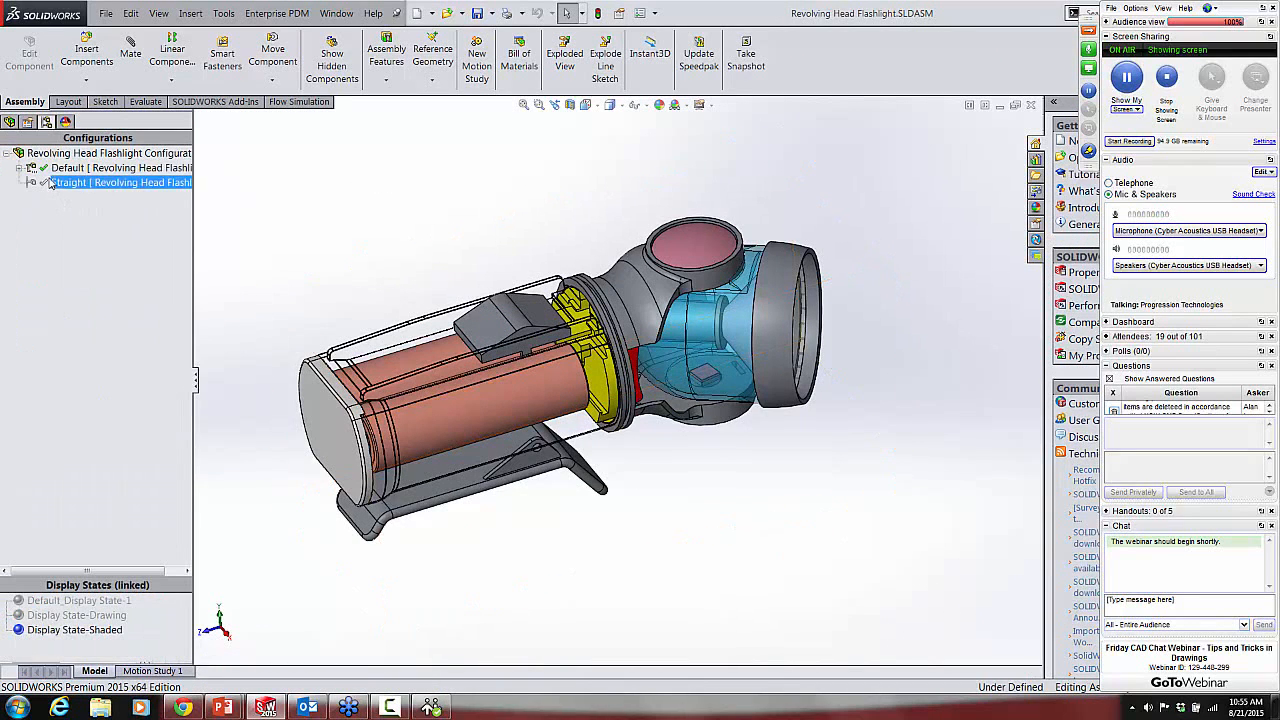
pyautogui.click(19, 168)
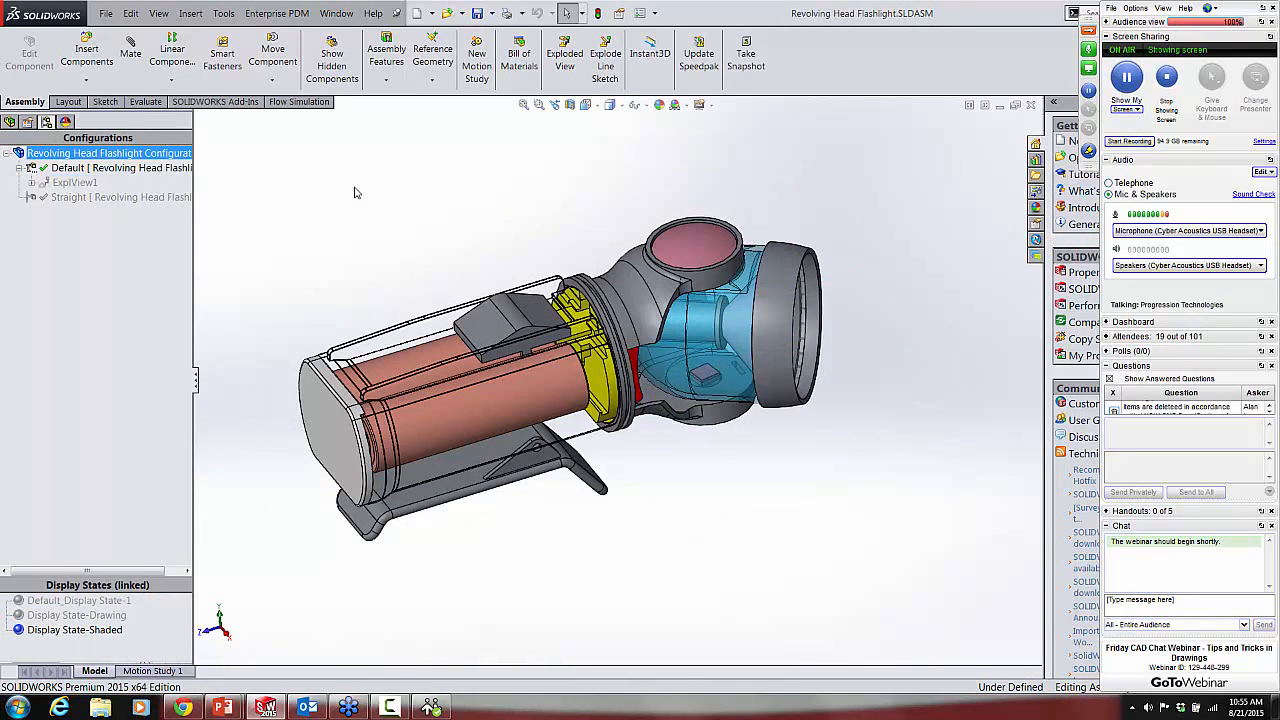
# Step: Activate the flashlight's Straight configuration and start a new exploded view for it
pyautogui.click(102, 197)
pyautogui.doubleClick(100, 197)
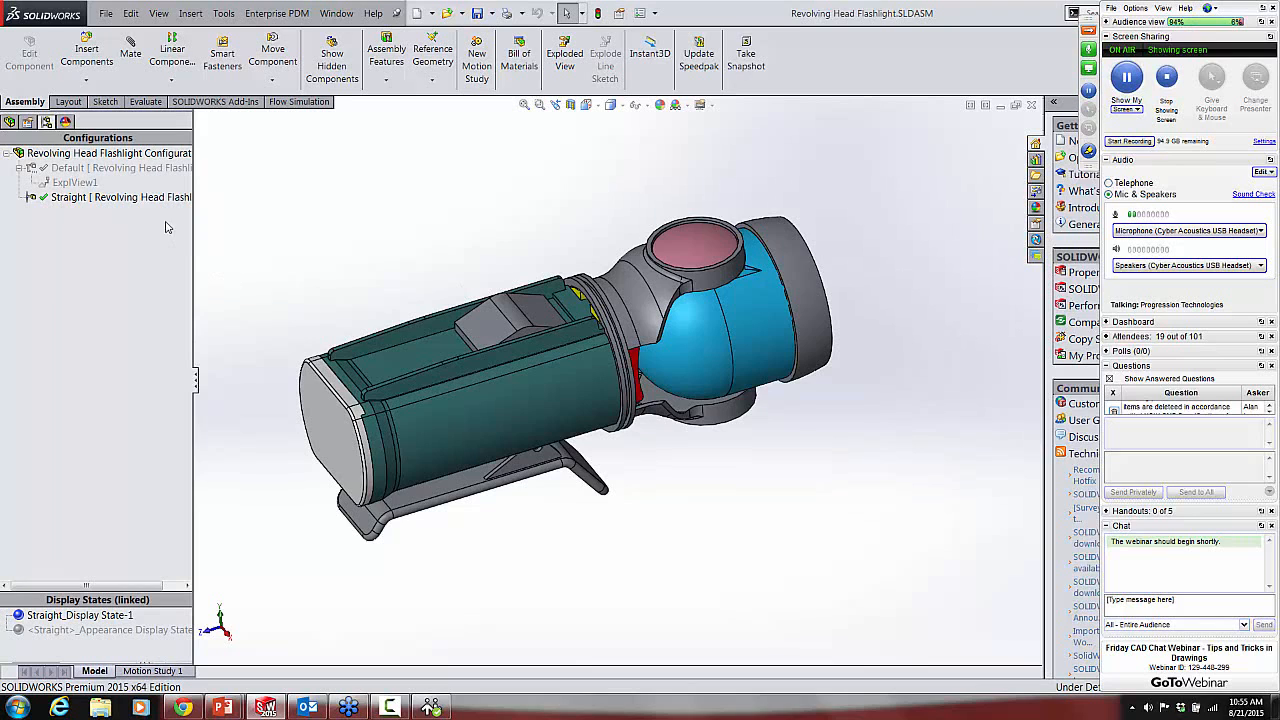
pyautogui.click(132, 200)
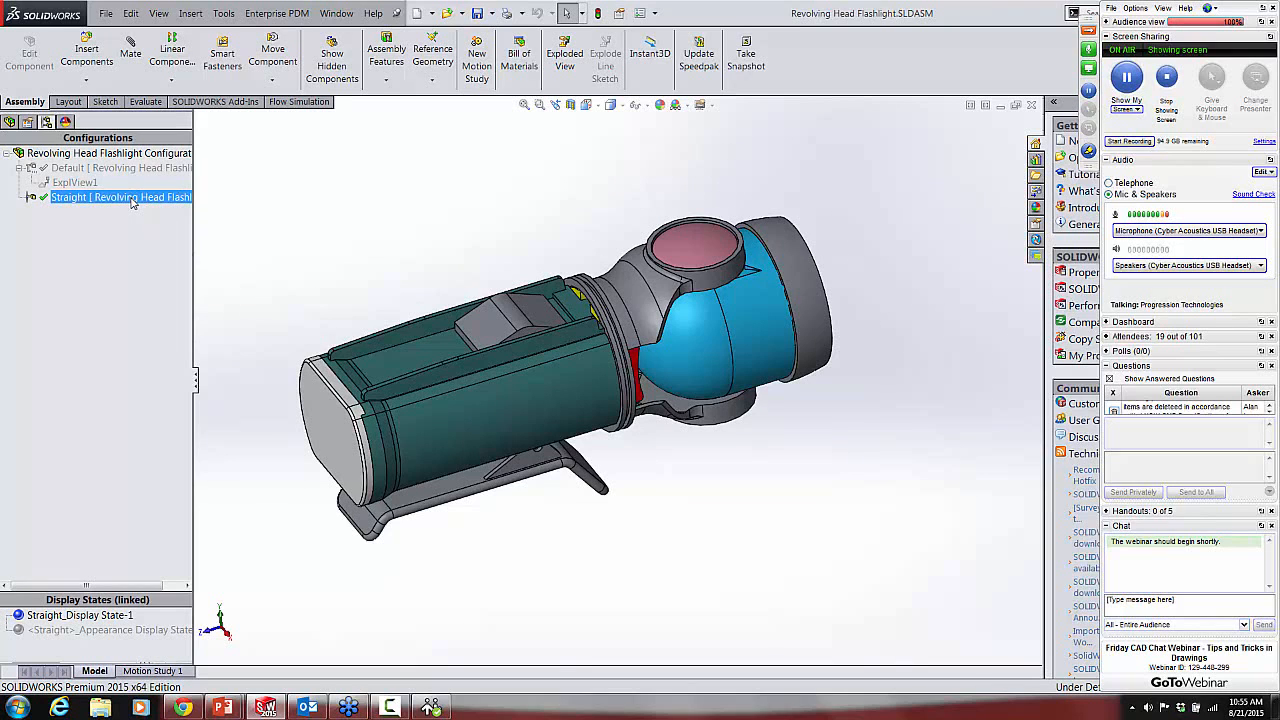
pyautogui.rightClick(132, 202)
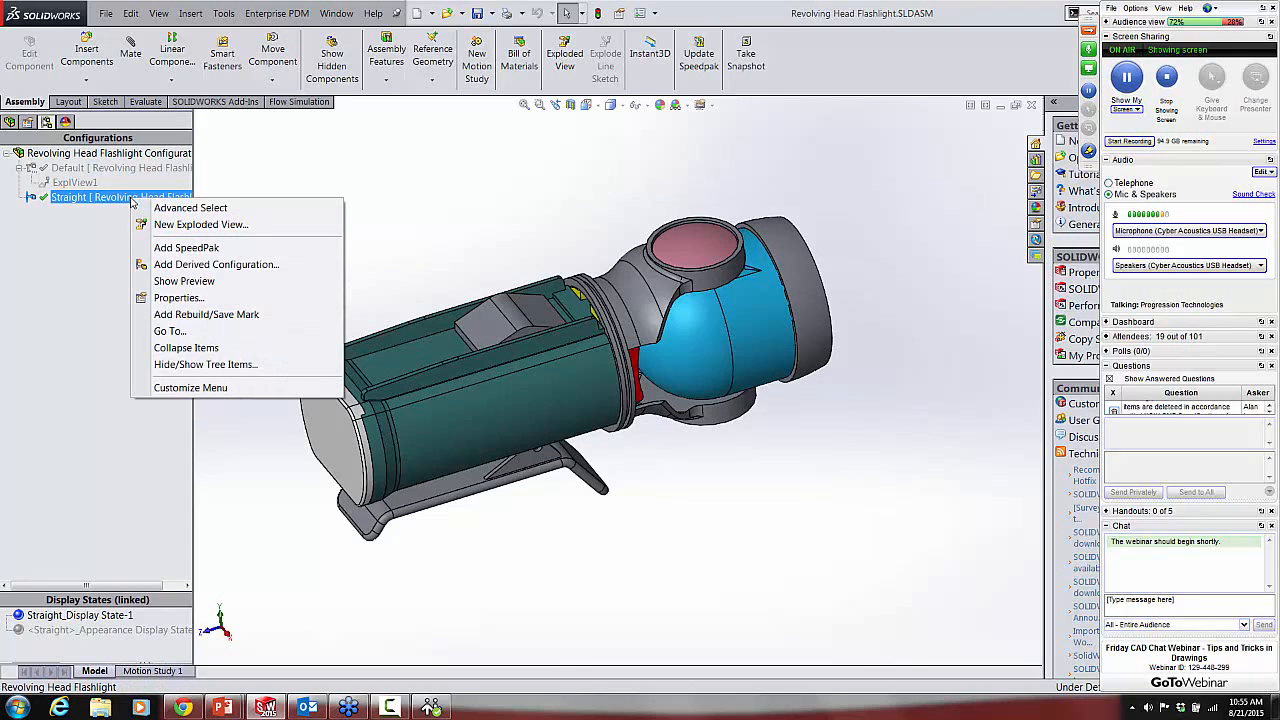
pyautogui.click(200, 225)
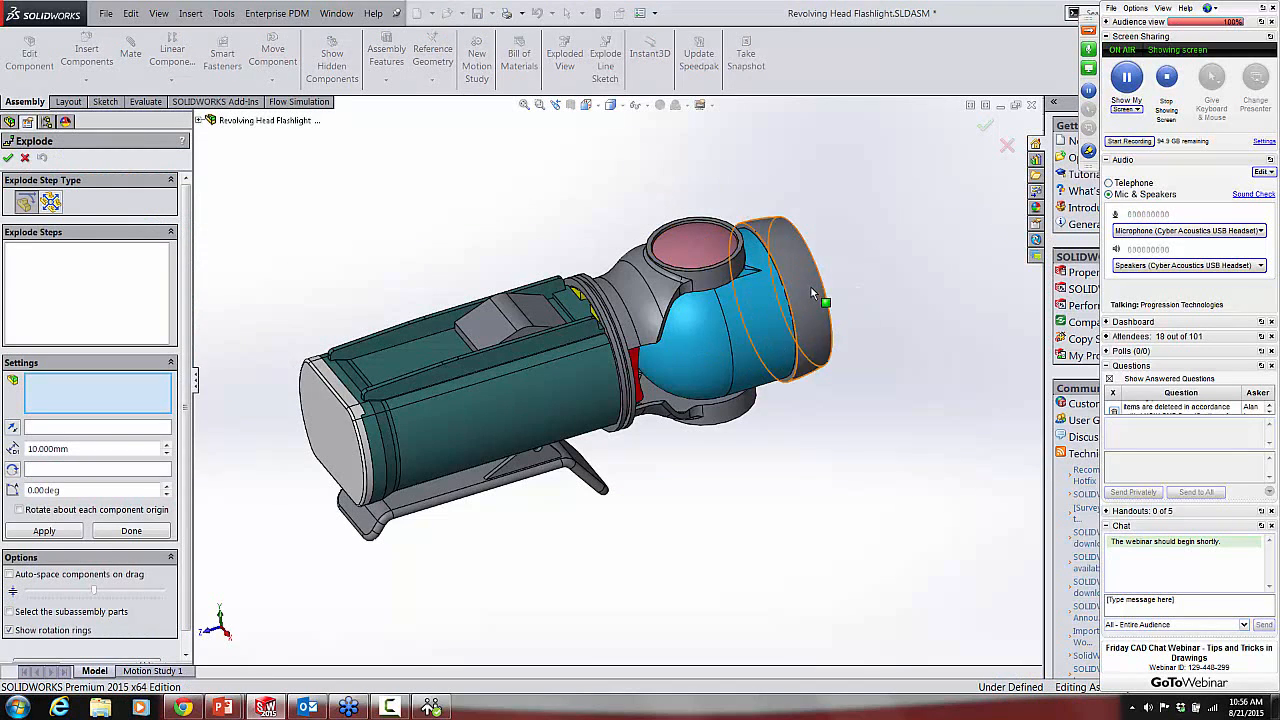
# Step: Reuse the case sub-assembly's existing explode steps in the new exploded view
pyautogui.click(336, 428)
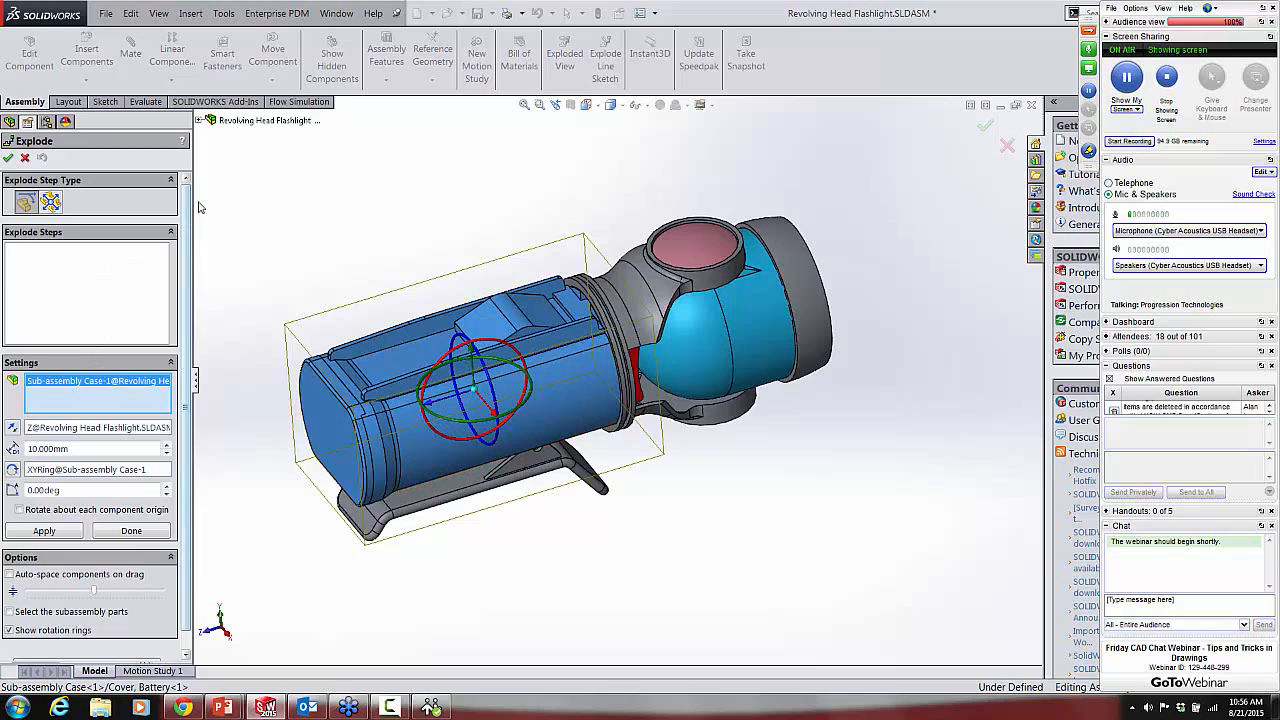
pyautogui.moveTo(185, 205); pyautogui.dragTo(195, 265)
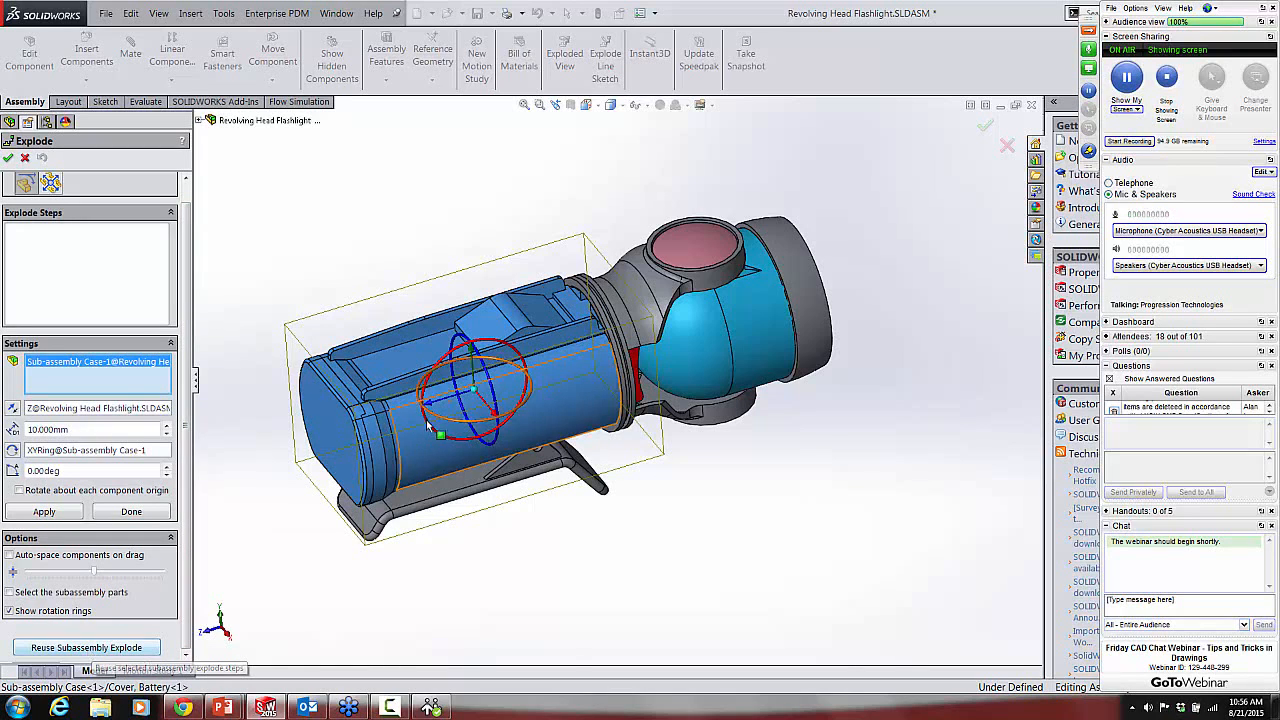
pyautogui.click(138, 648)
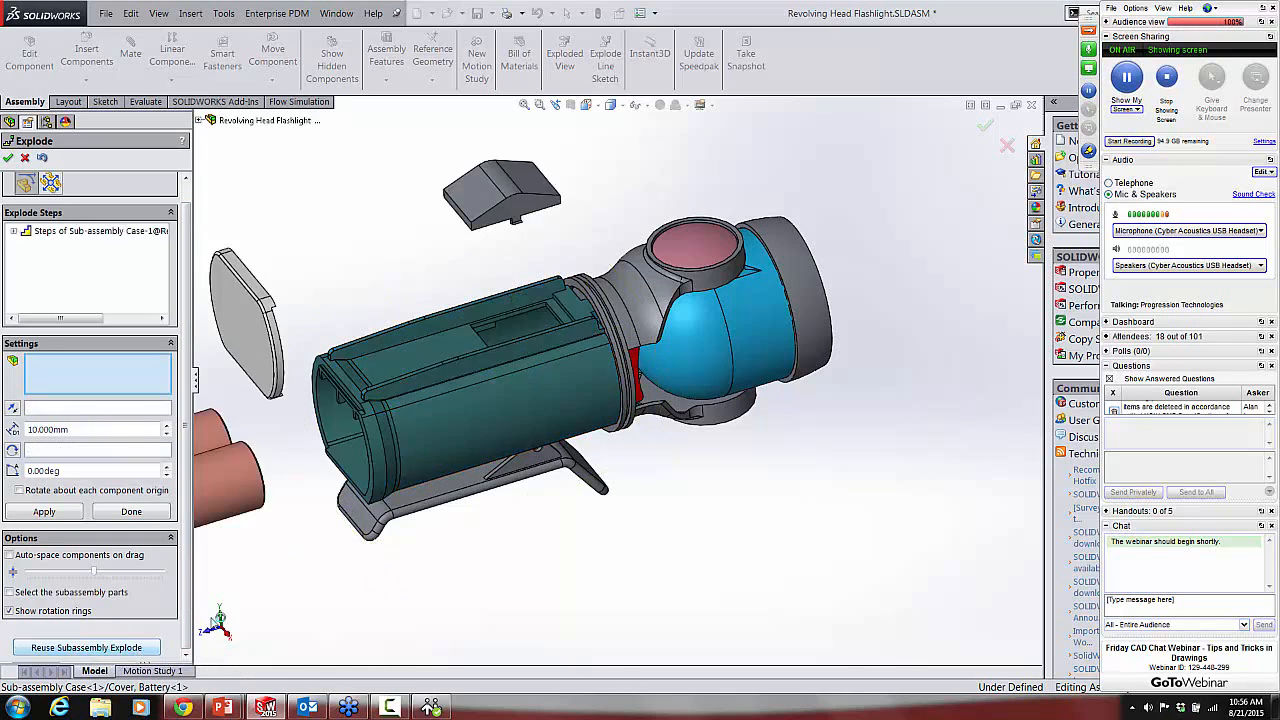
# Step: Allow individual subassembly parts to be selected and clear the head sub-assembly and lens cover from the explode selection
pyautogui.scroll(3, 623, 546)
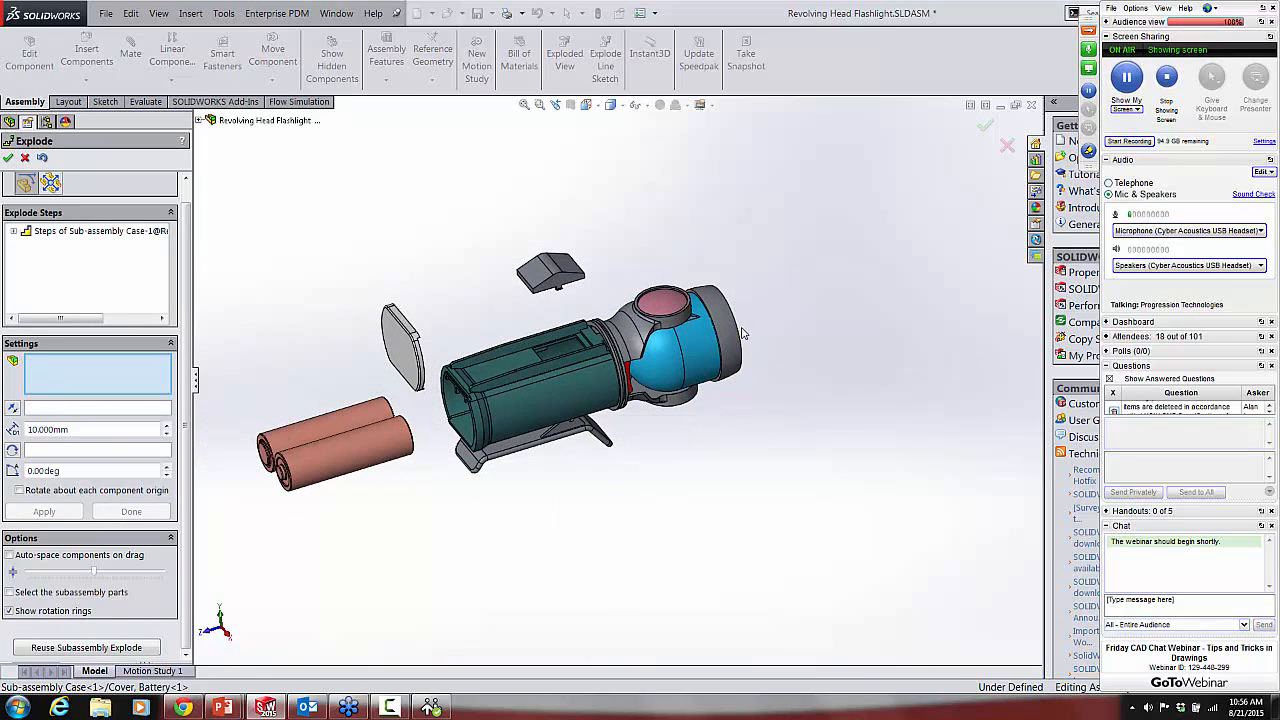
pyautogui.scroll(-5, 745, 340)
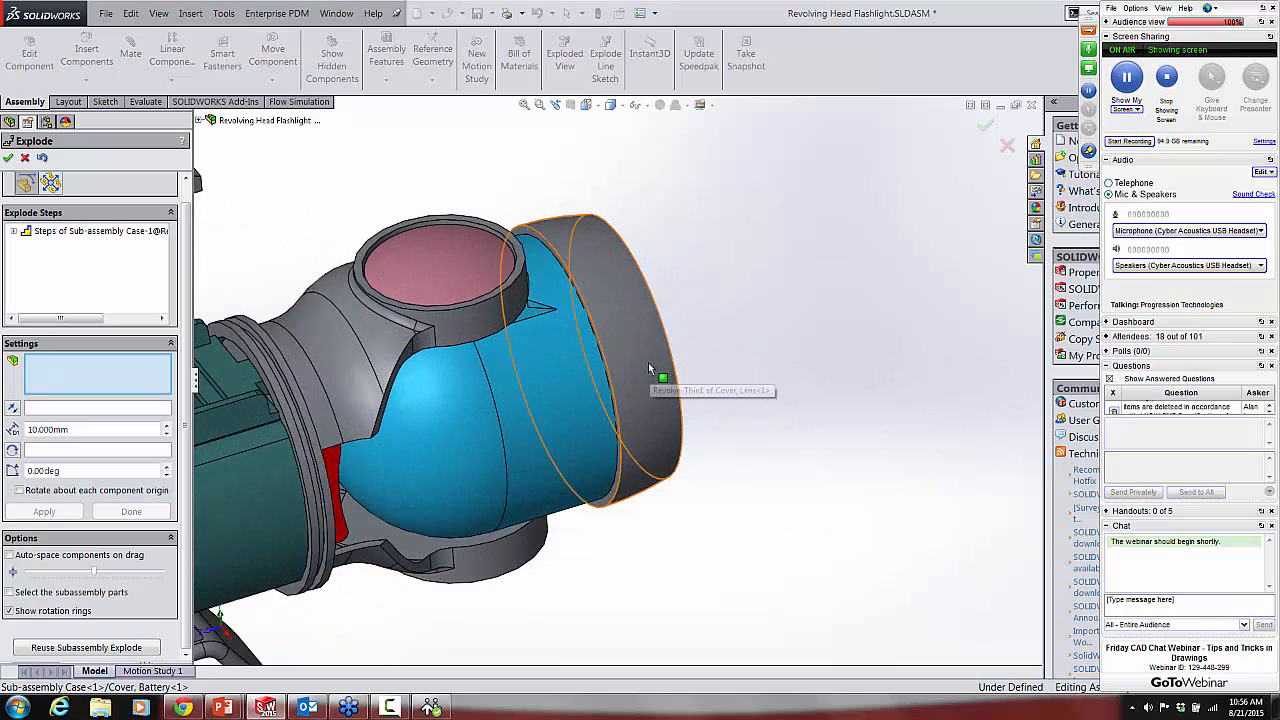
pyautogui.click(647, 364)
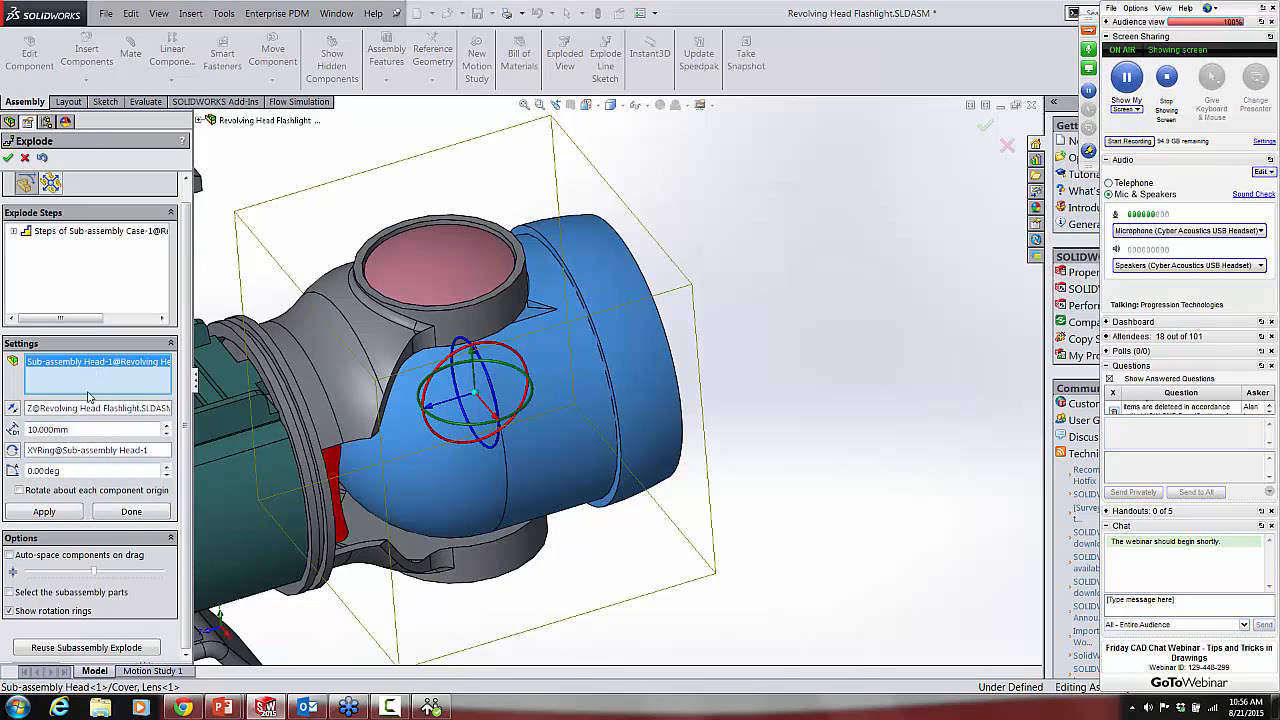
pyautogui.click(9, 592)
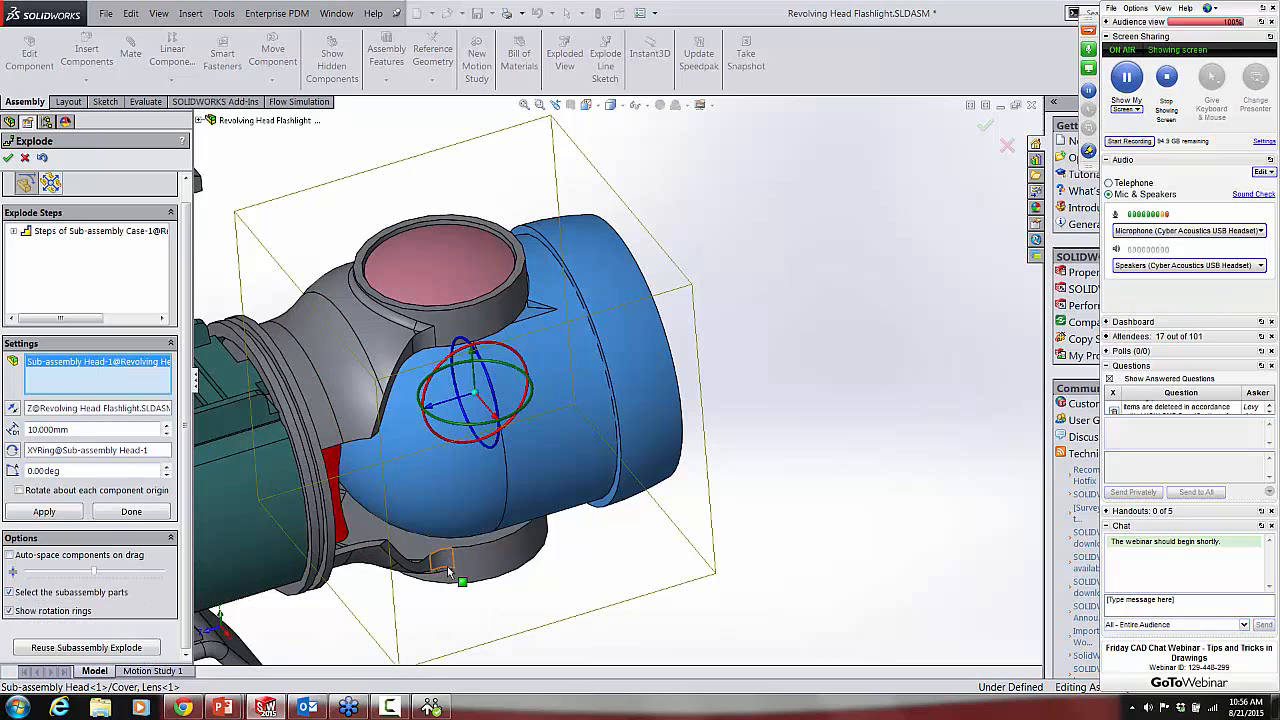
pyautogui.click(648, 377)
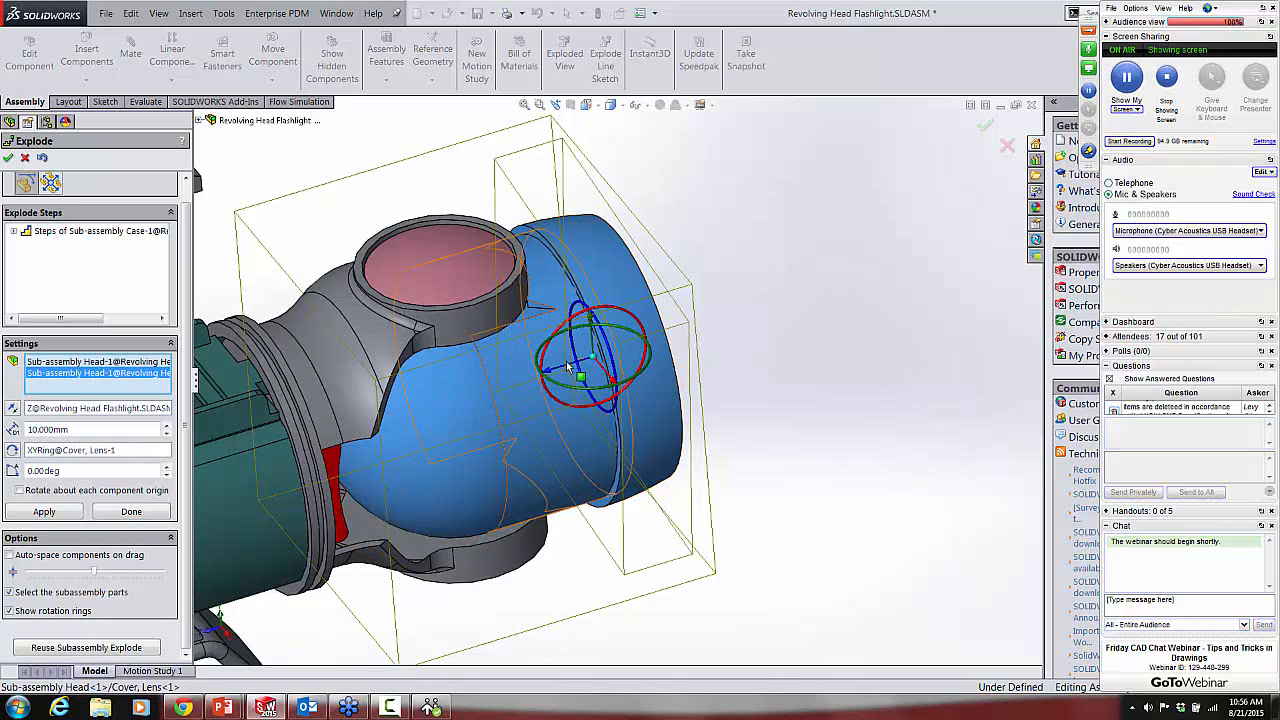
pyautogui.rightClick(89, 373)
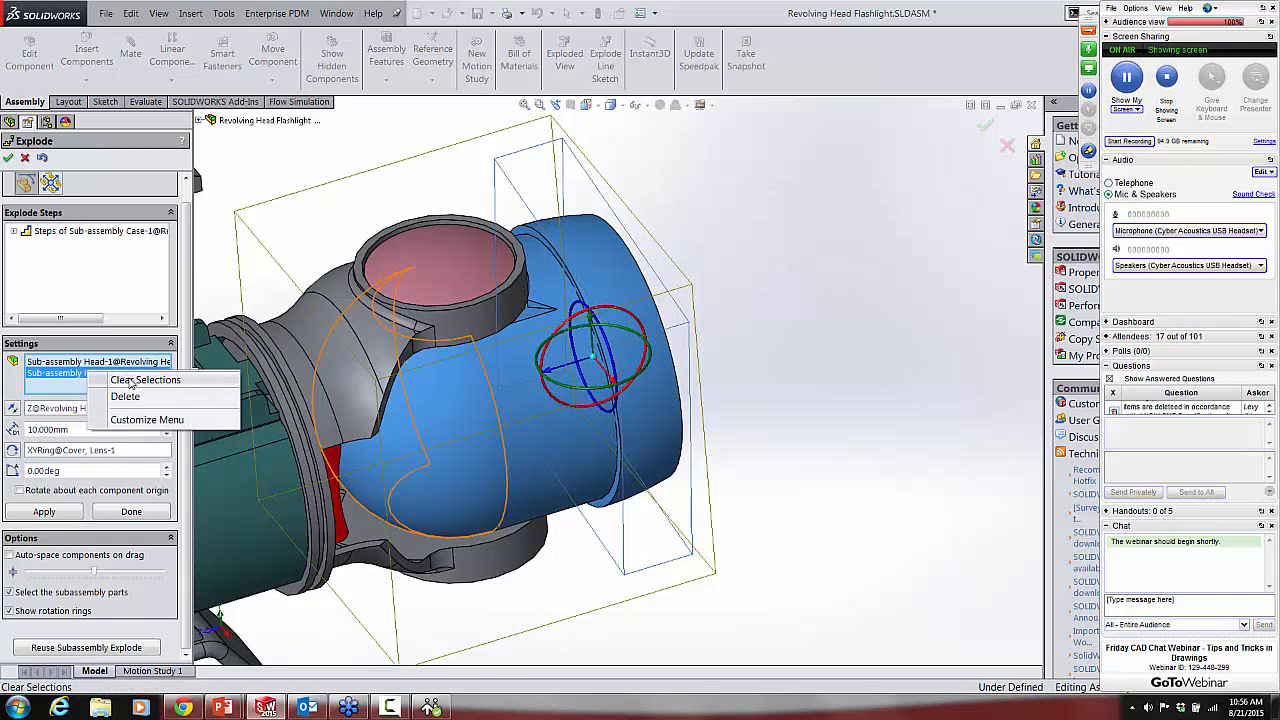
pyautogui.click(131, 381)
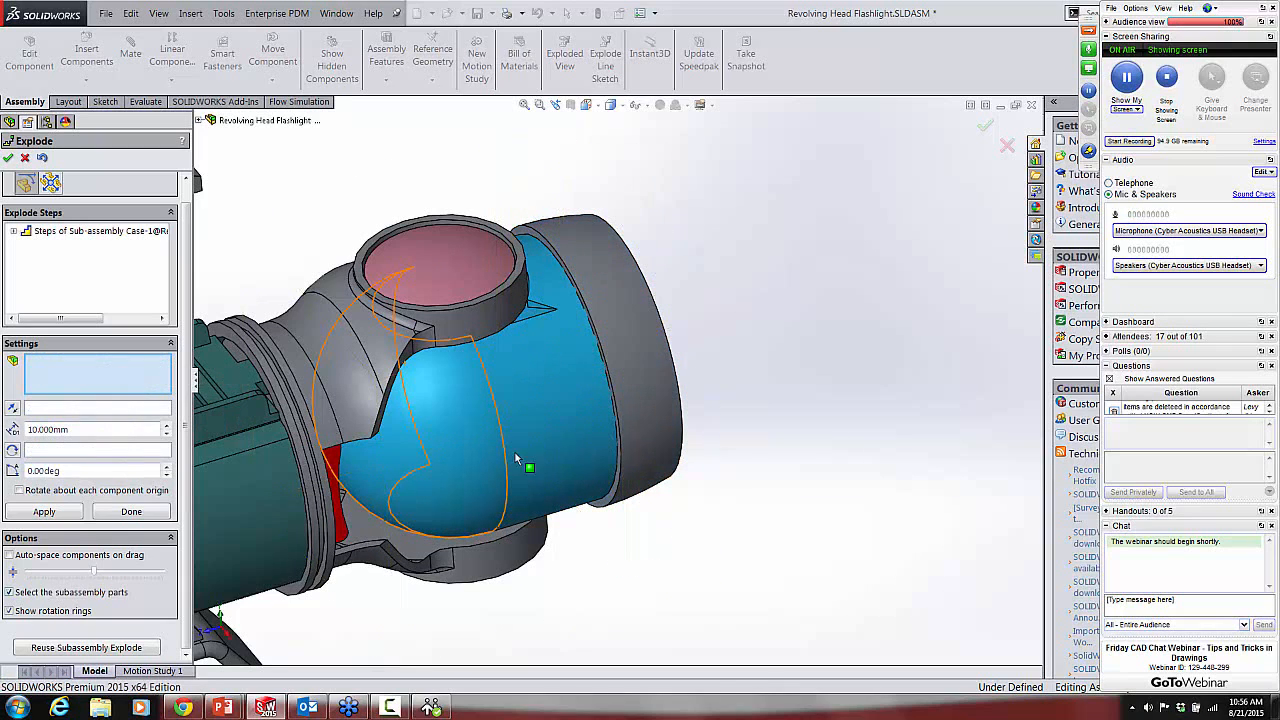
# Step: Explode the lens cover and the lens away from the head along the Z axis, leaving a gap between them
pyautogui.click(649, 371)
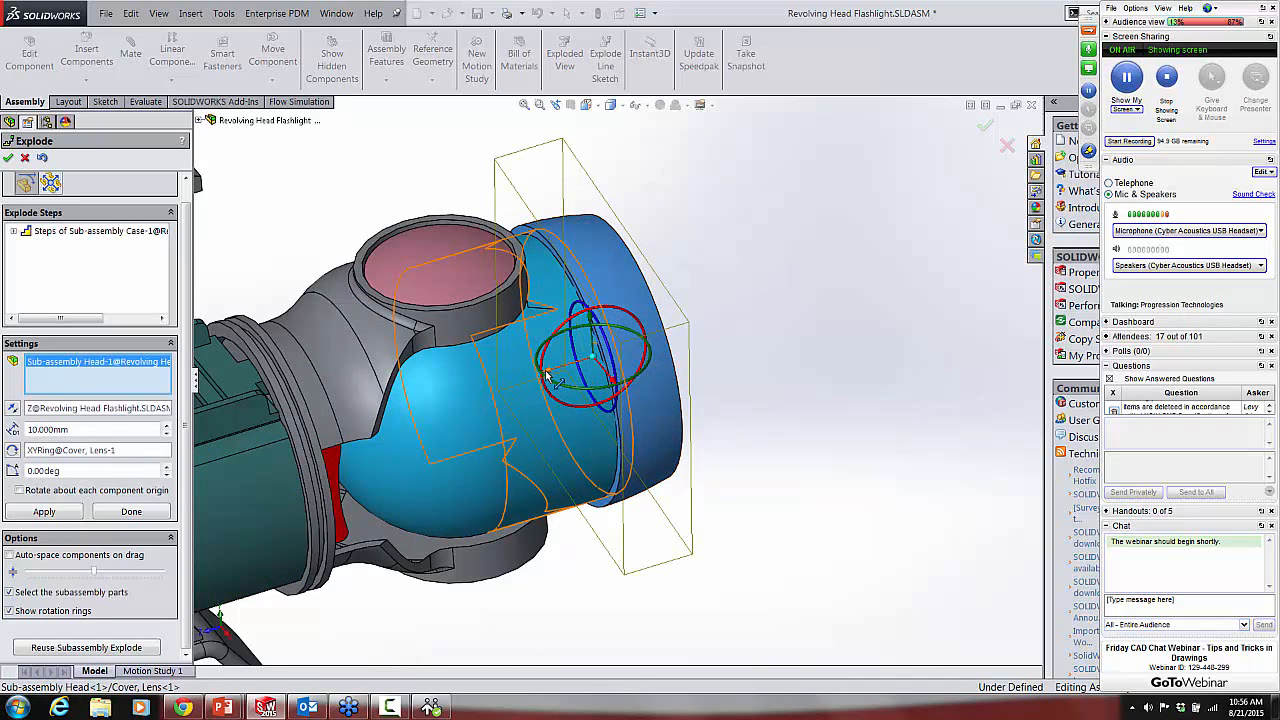
pyautogui.moveTo(549, 377); pyautogui.dragTo(651, 324)
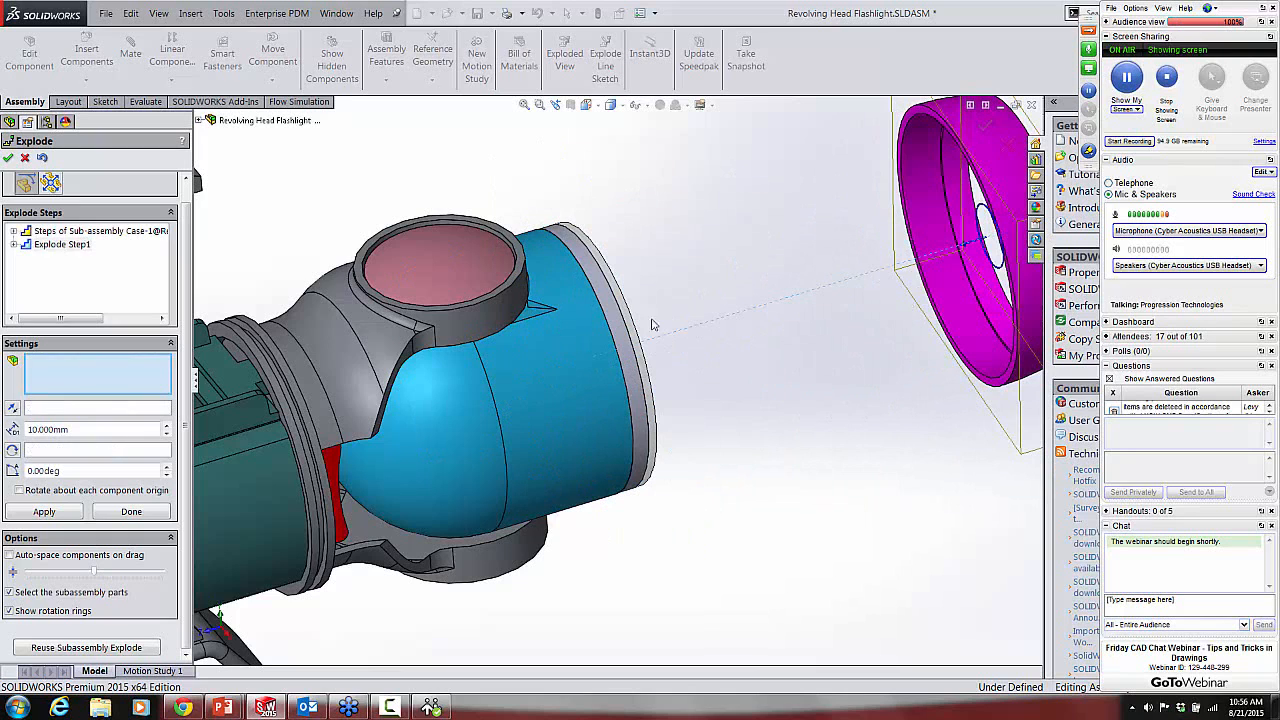
pyautogui.click(636, 326)
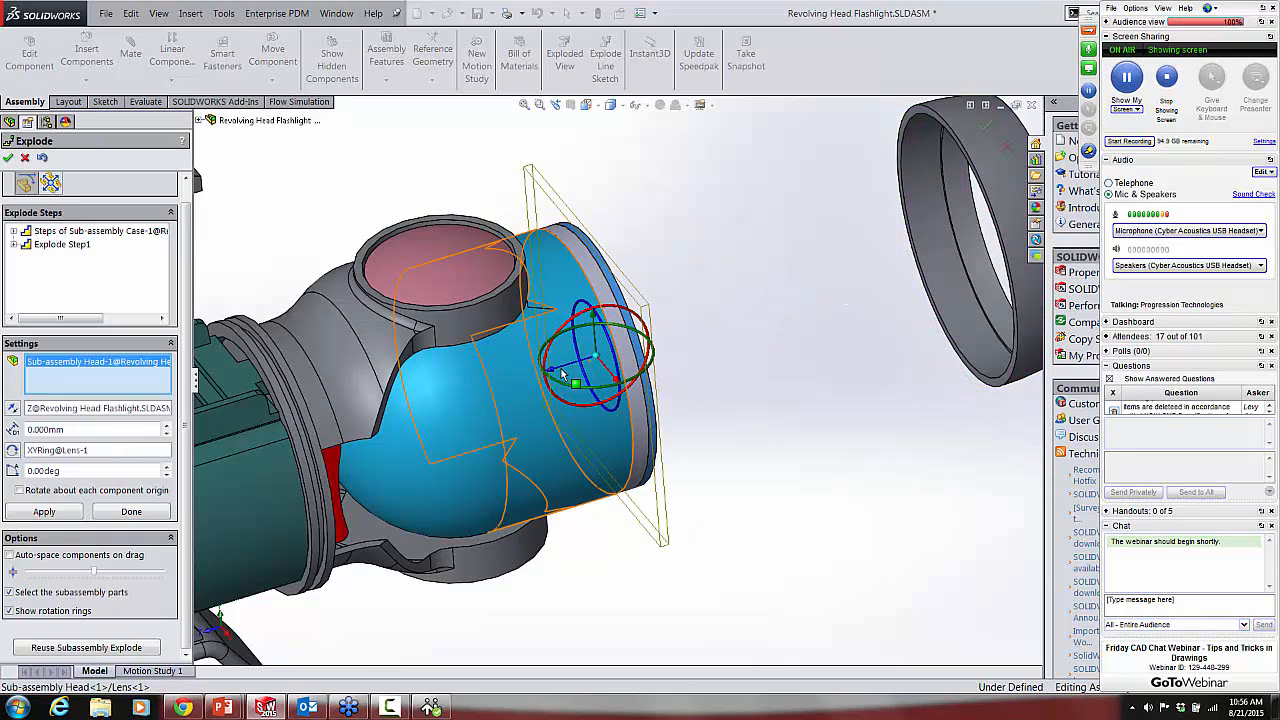
pyautogui.moveTo(565, 372); pyautogui.dragTo(848, 306)
# Step: Explode the reflector and swivel head together along the Z axis, stopping short of the lens
pyautogui.click(632, 374)
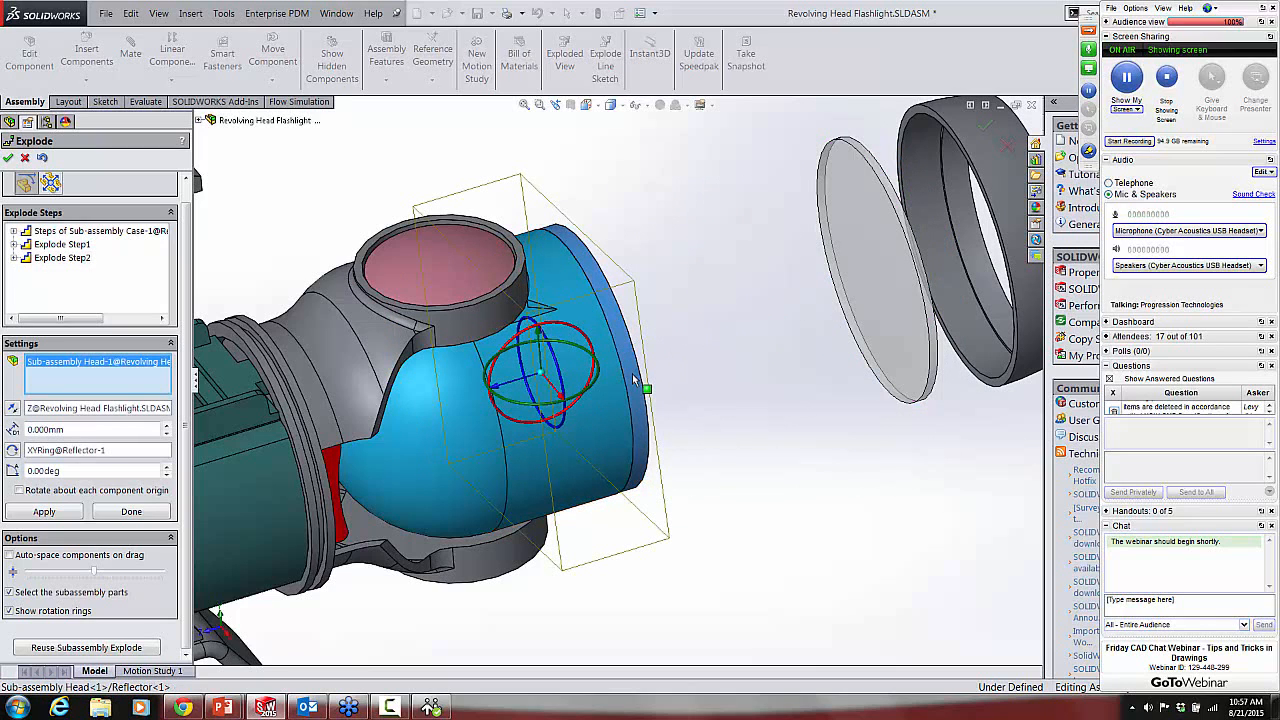
pyautogui.click(579, 435)
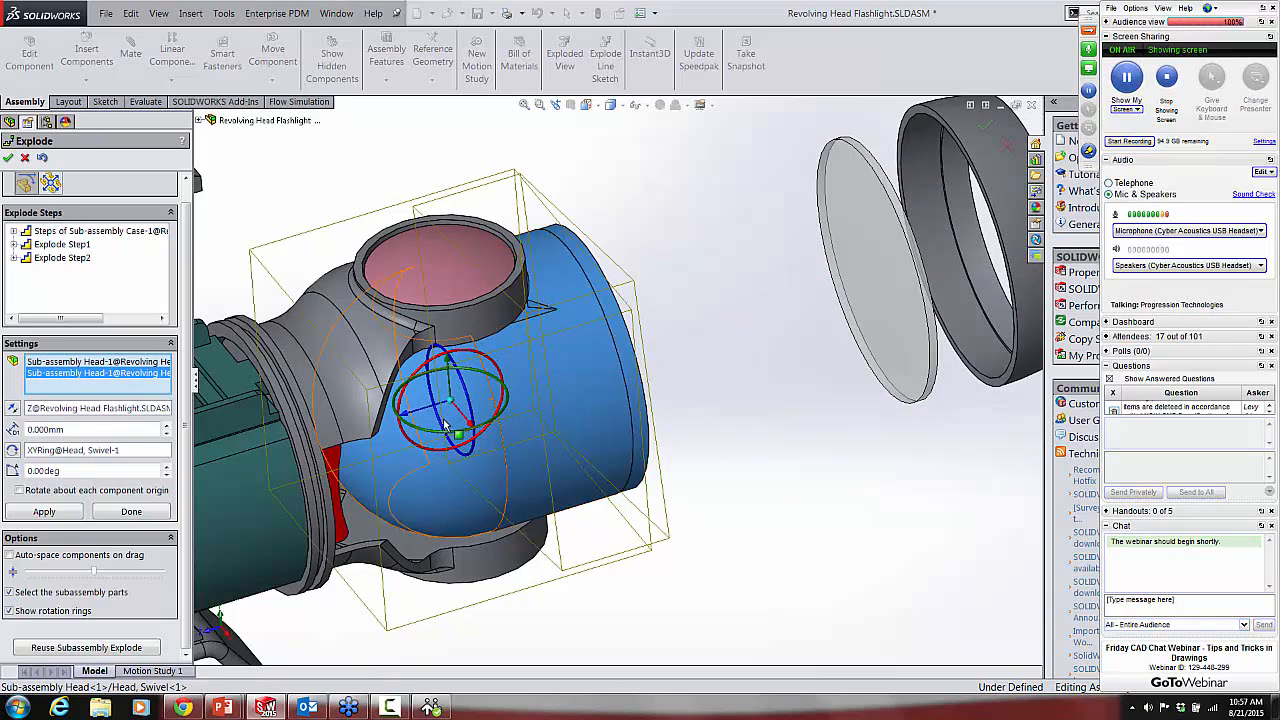
pyautogui.moveTo(417, 421); pyautogui.dragTo(618, 300)
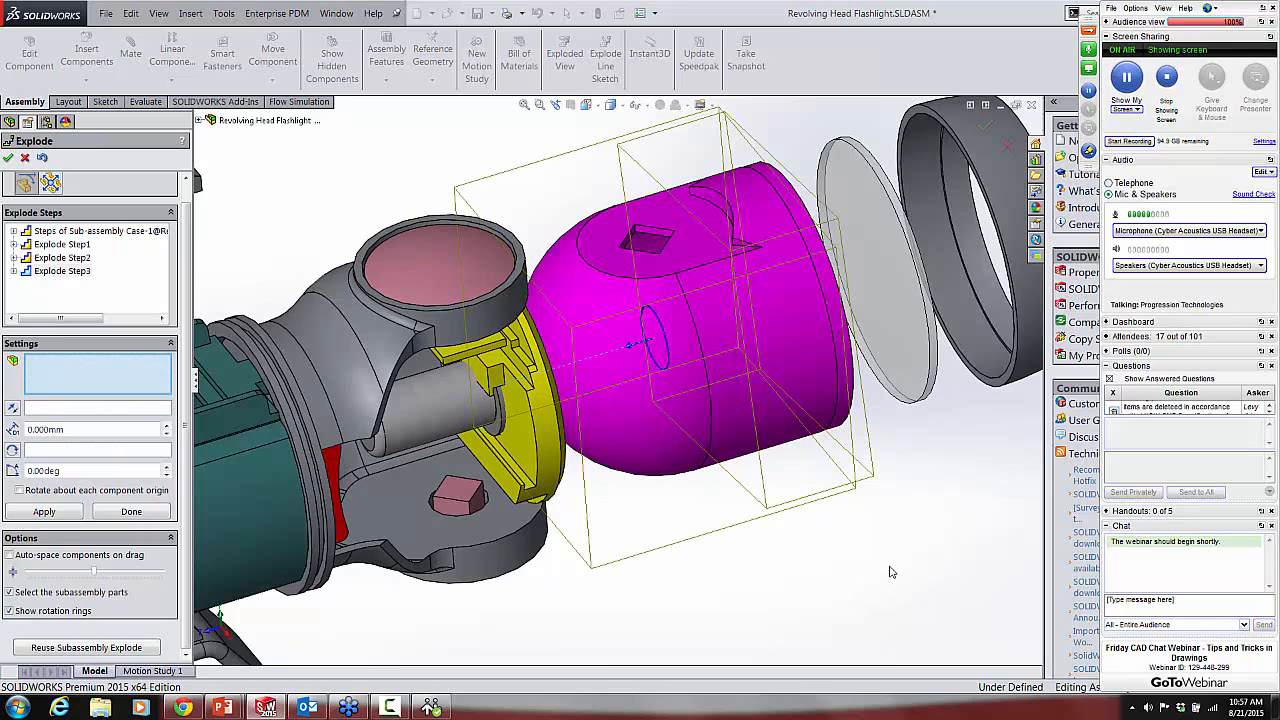
# Step: Explode the two lock buttons vertically out of the head bracket, the upper one upward and the lower one downward
pyautogui.click(428, 265)
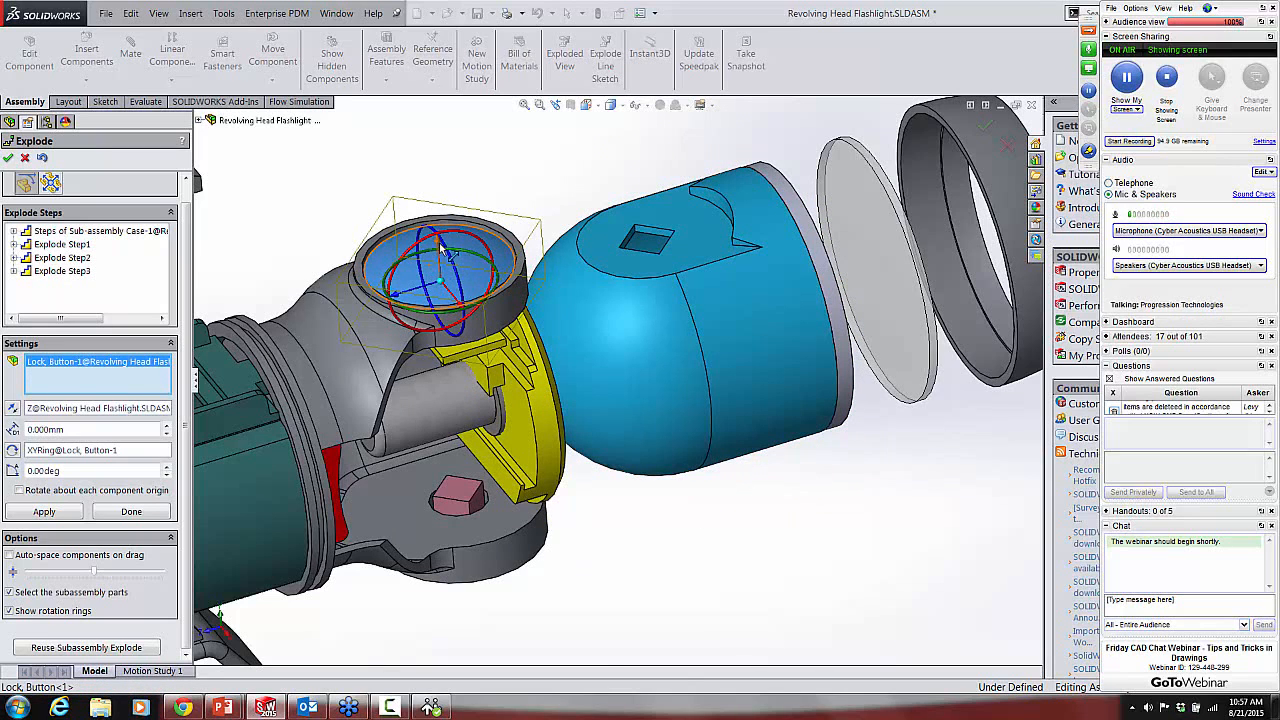
pyautogui.moveTo(447, 253); pyautogui.dragTo(437, 128)
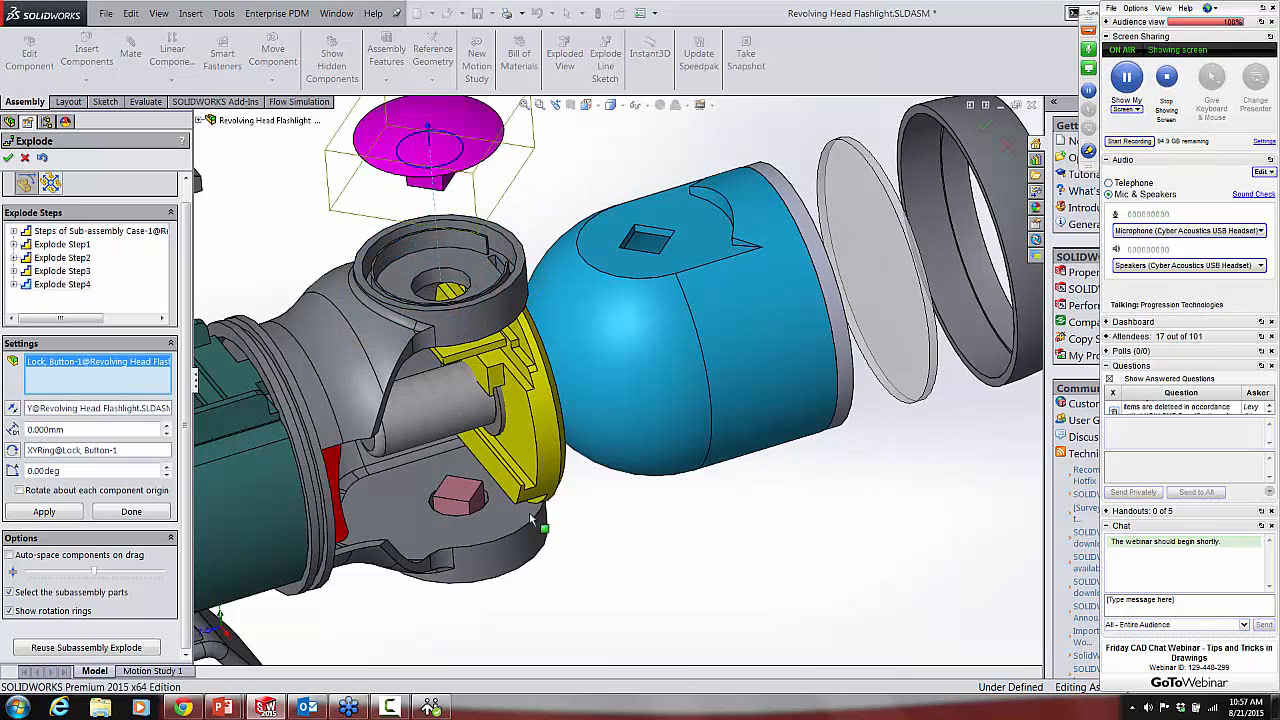
pyautogui.click(467, 488)
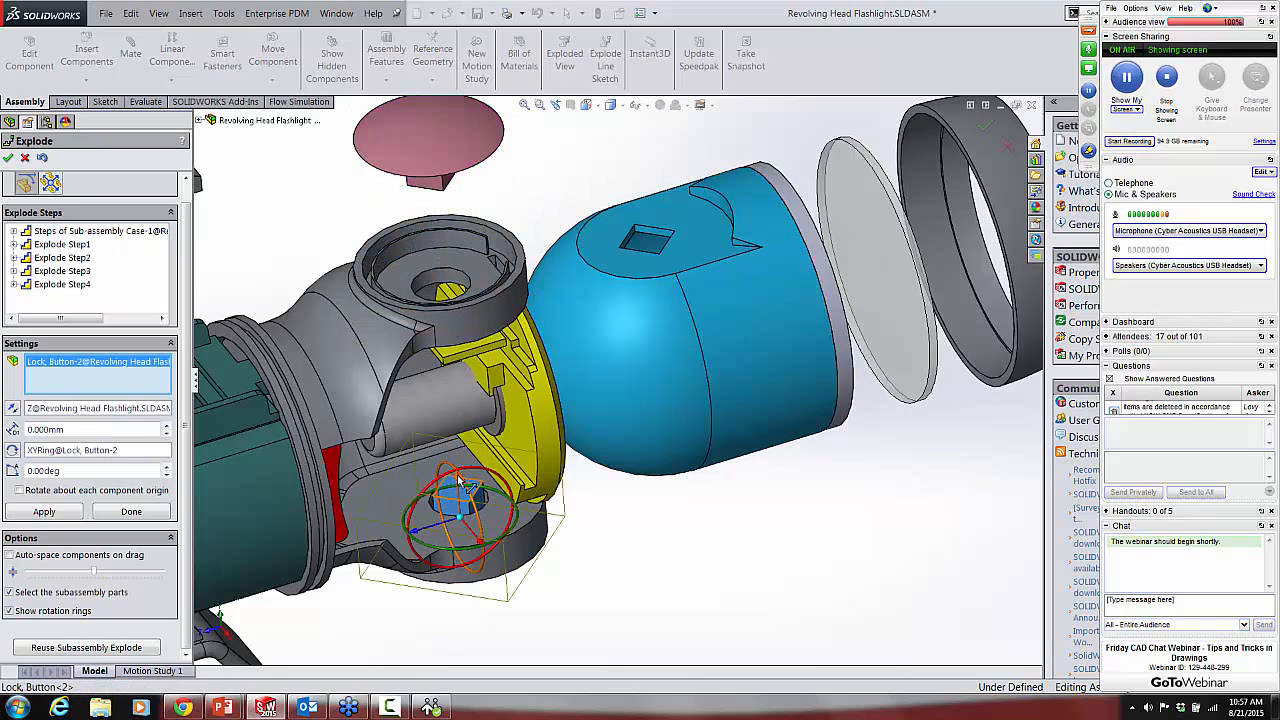
pyautogui.moveTo(460, 483); pyautogui.dragTo(465, 620)
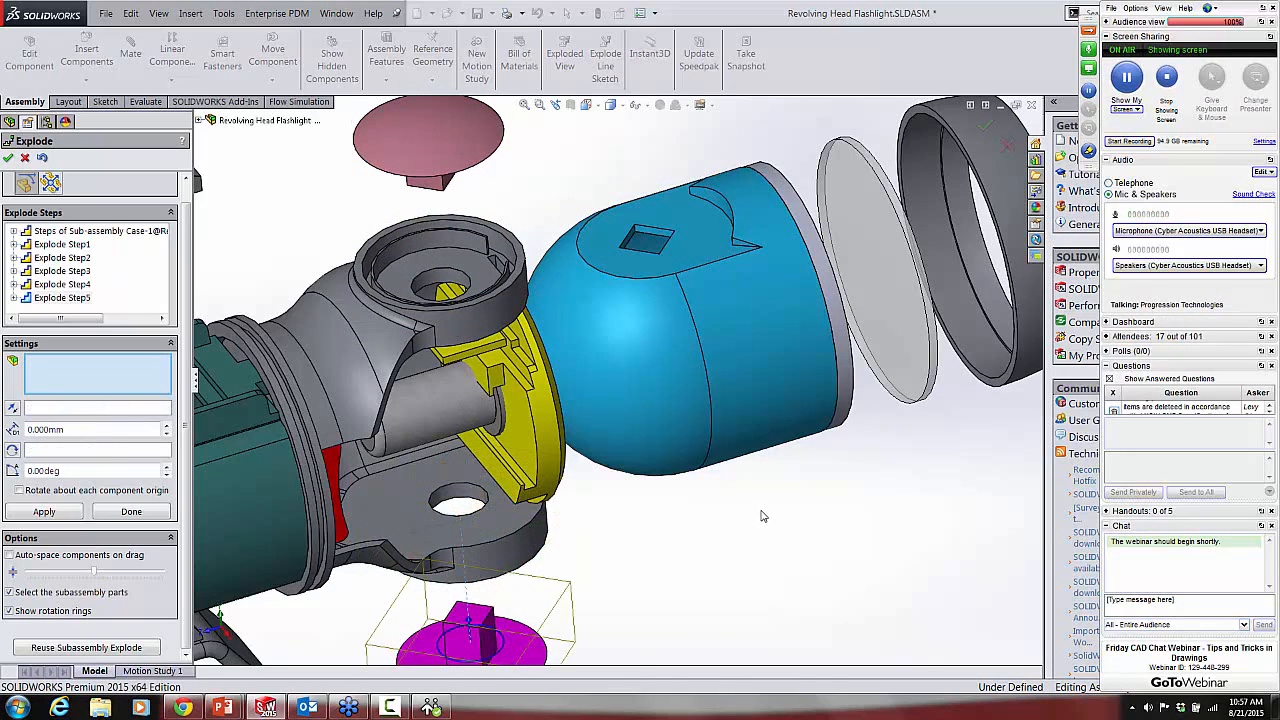
# Step: Explode the stand beneath the case straight downward and accept the exploded view
pyautogui.scroll(-2, 762, 516)
pyautogui.scroll(1, 463, 490)
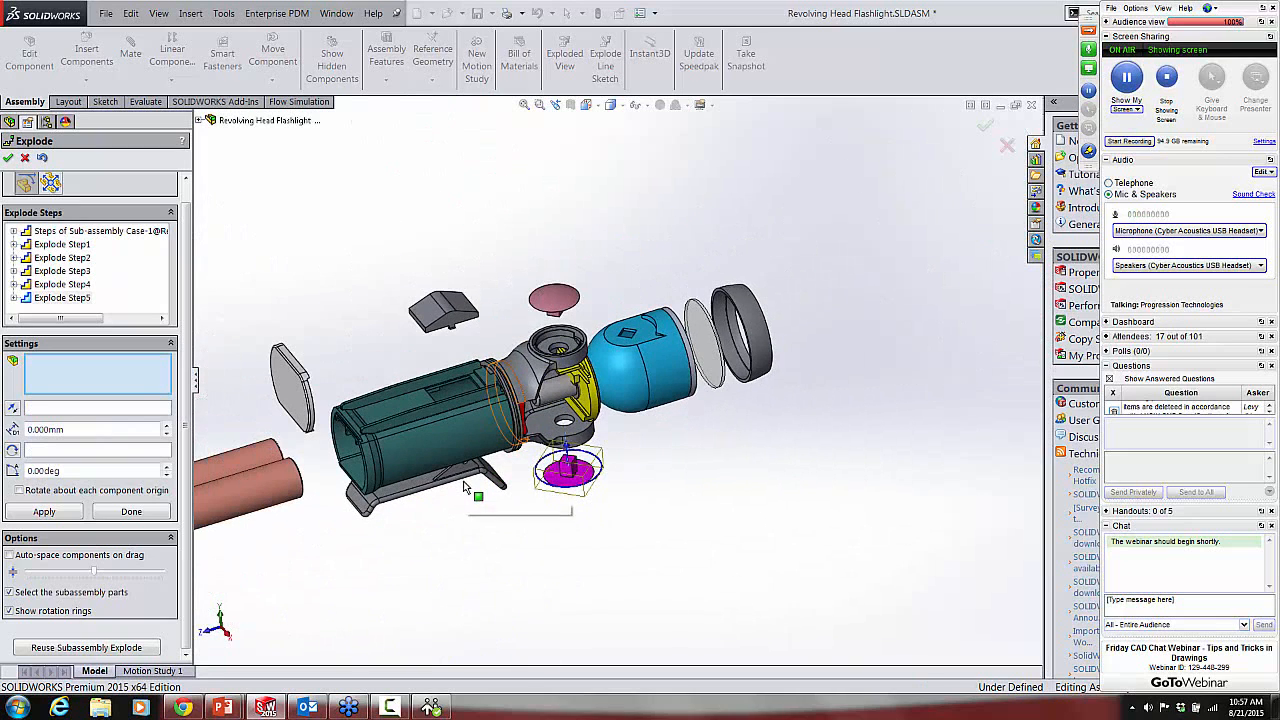
pyautogui.scroll(-4, 463, 485)
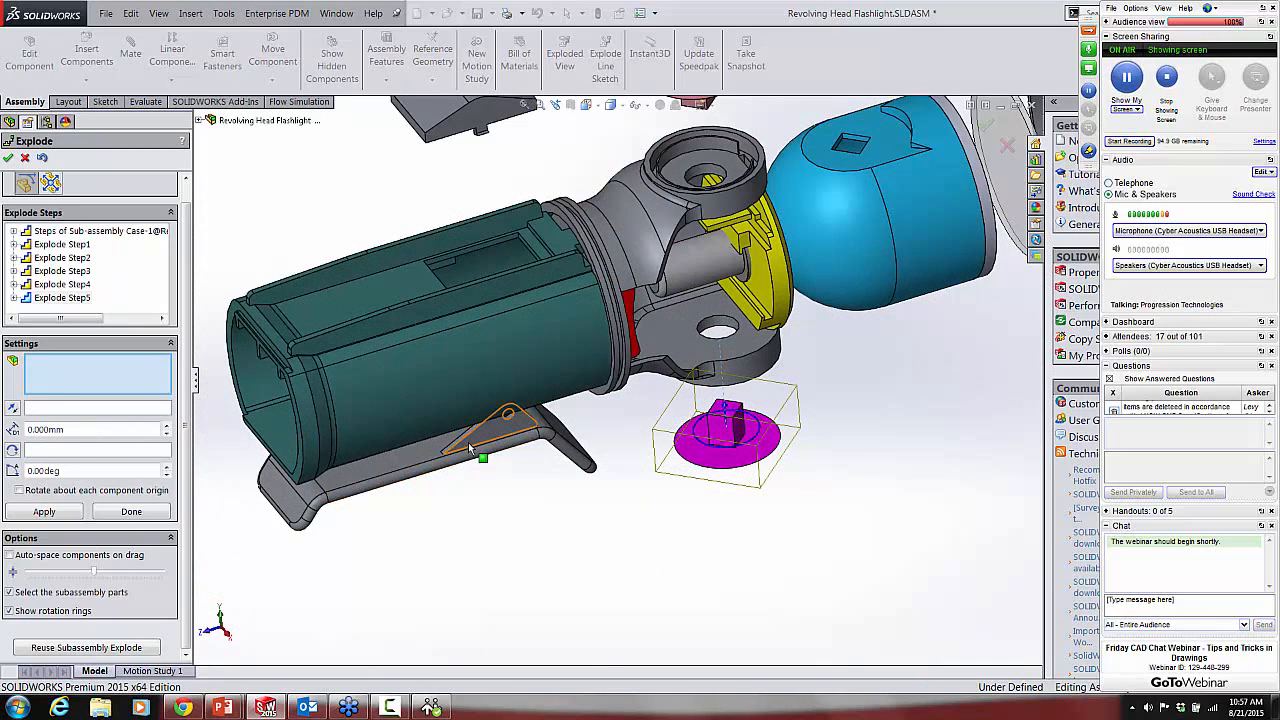
pyautogui.click(470, 452)
pyautogui.moveTo(437, 425); pyautogui.dragTo(440, 630)
pyautogui.click(864, 543)
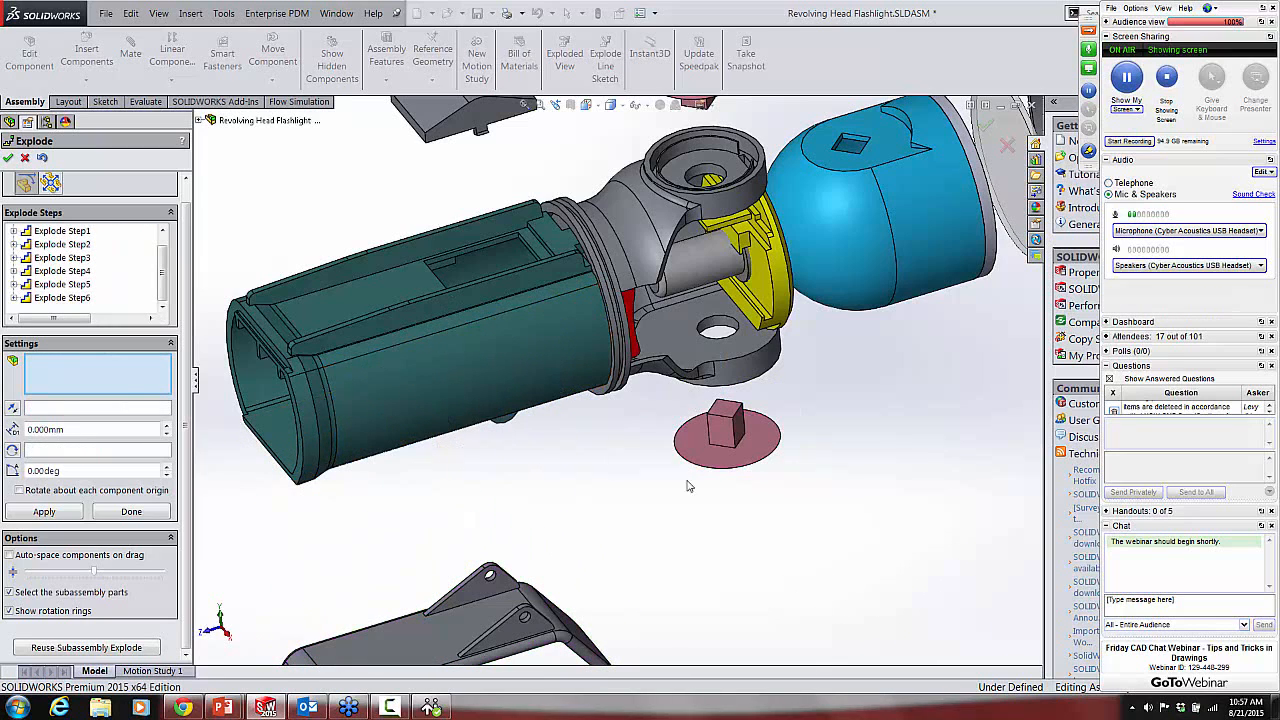
pyautogui.click(8, 159)
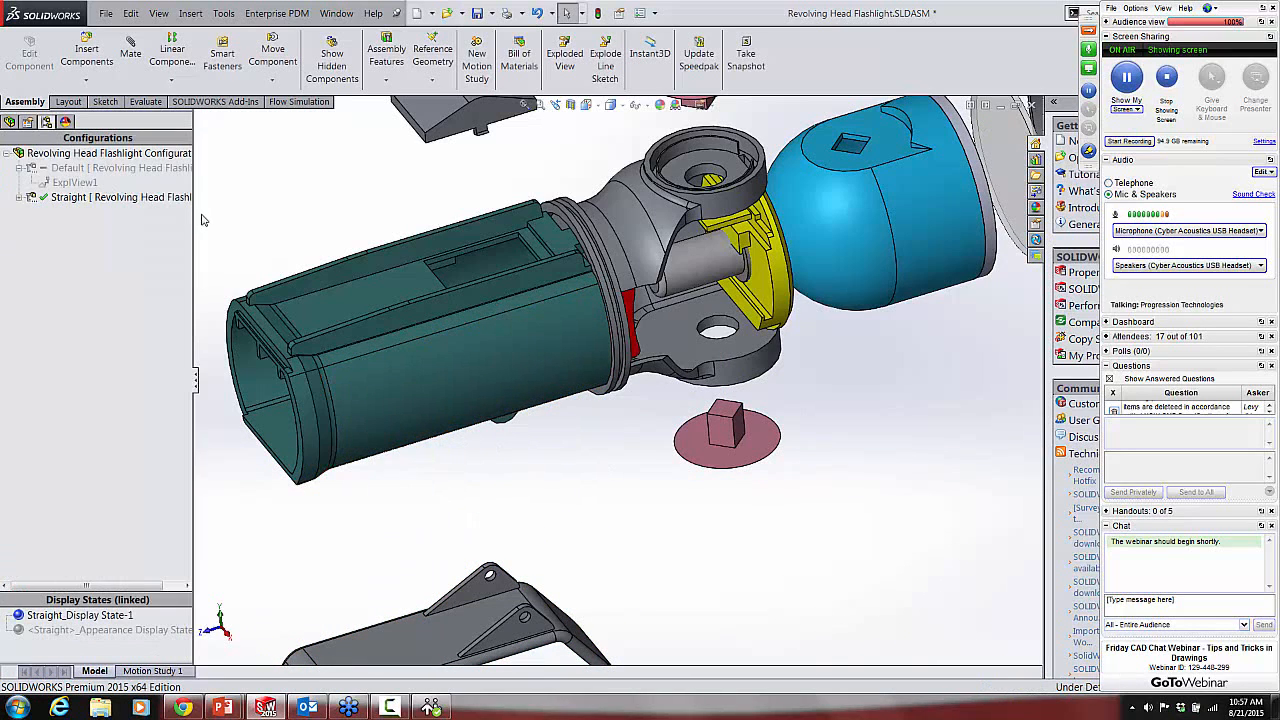
# Step: Expand the Straight configuration and its exploded view to review the list of explode steps
pyautogui.click(20, 197)
pyautogui.click(66, 213)
pyautogui.click(32, 212)
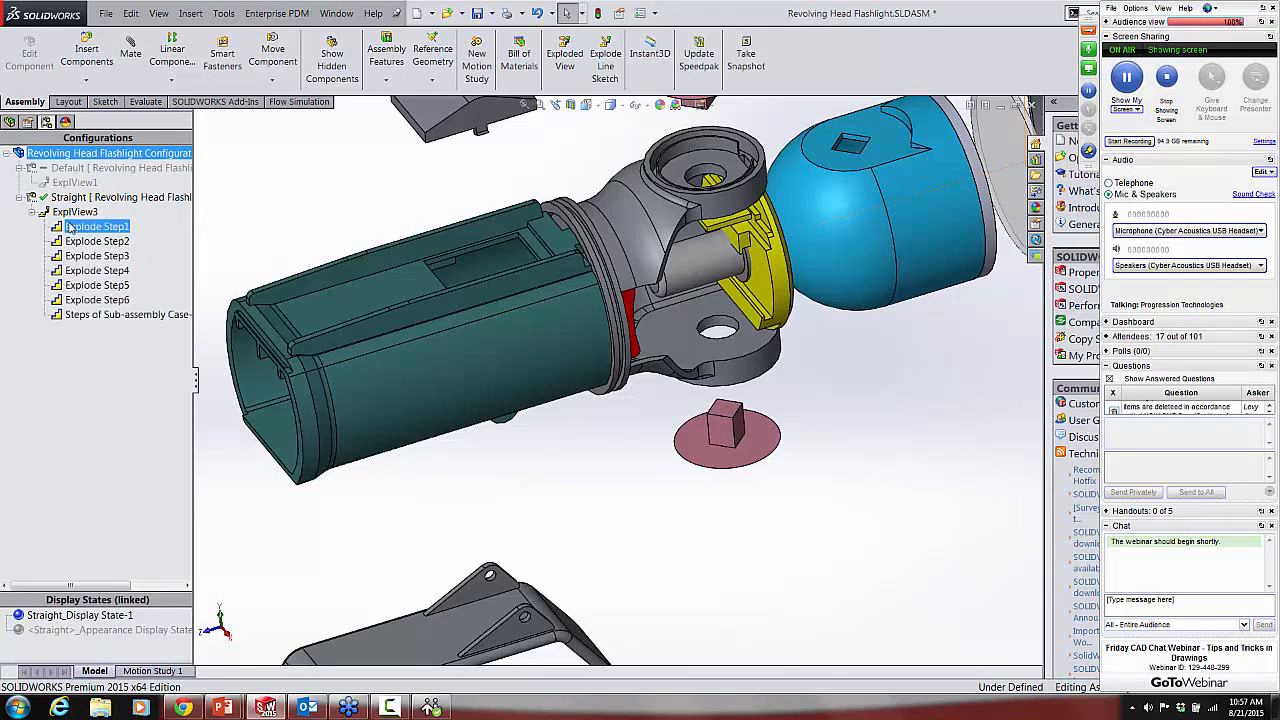
pyautogui.click(306, 140)
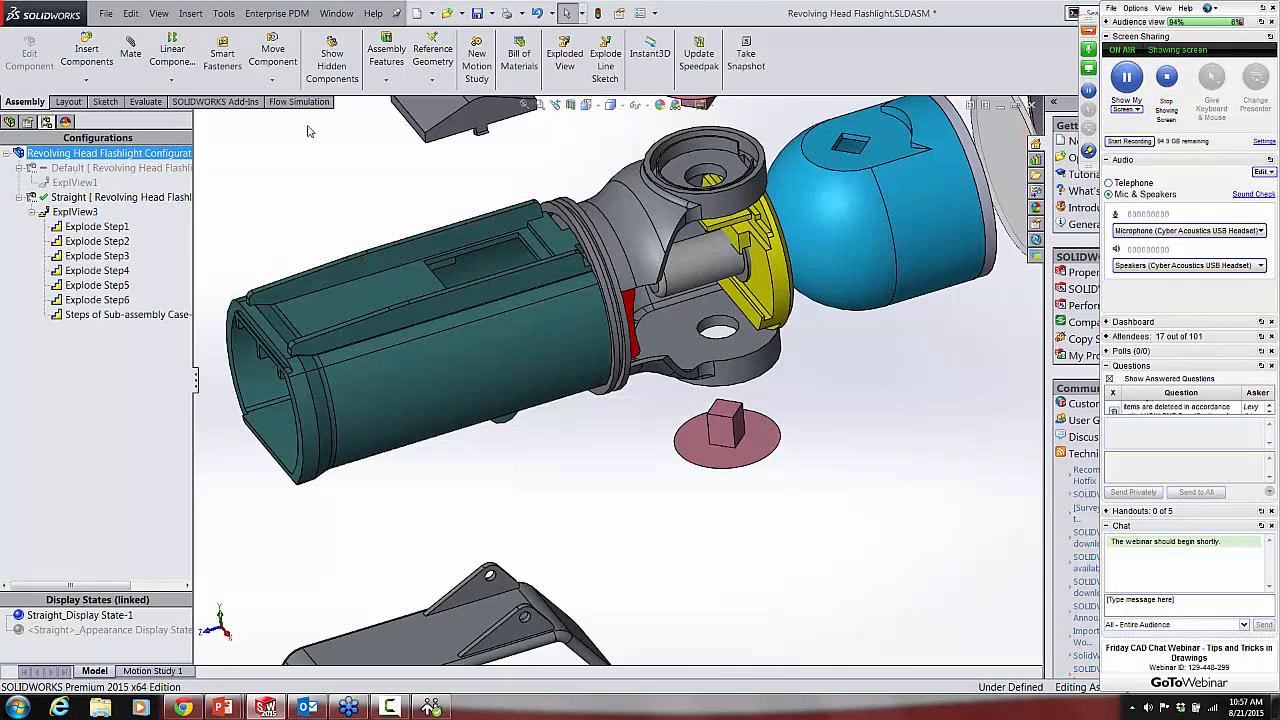
# Step: Start an explode line sketch and route a line from the upper lock button's edge to the upper hole of the swivel base
pyautogui.click(108, 102)
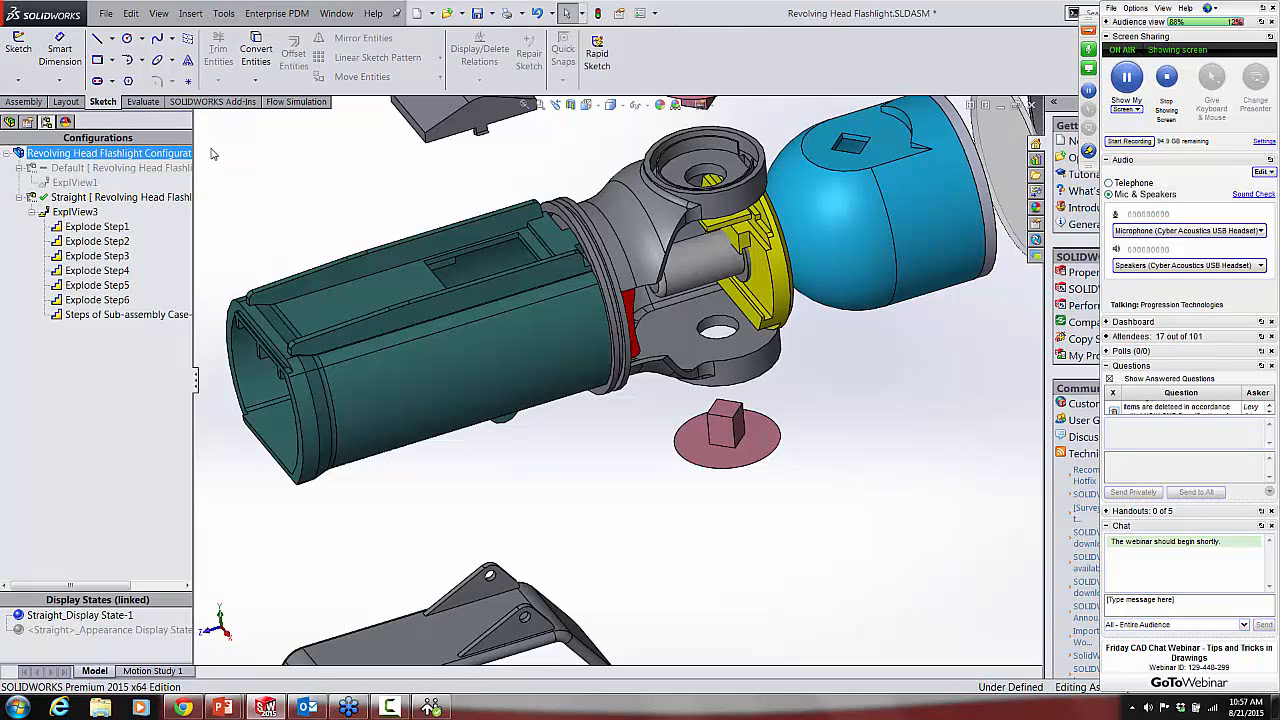
pyautogui.click(25, 102)
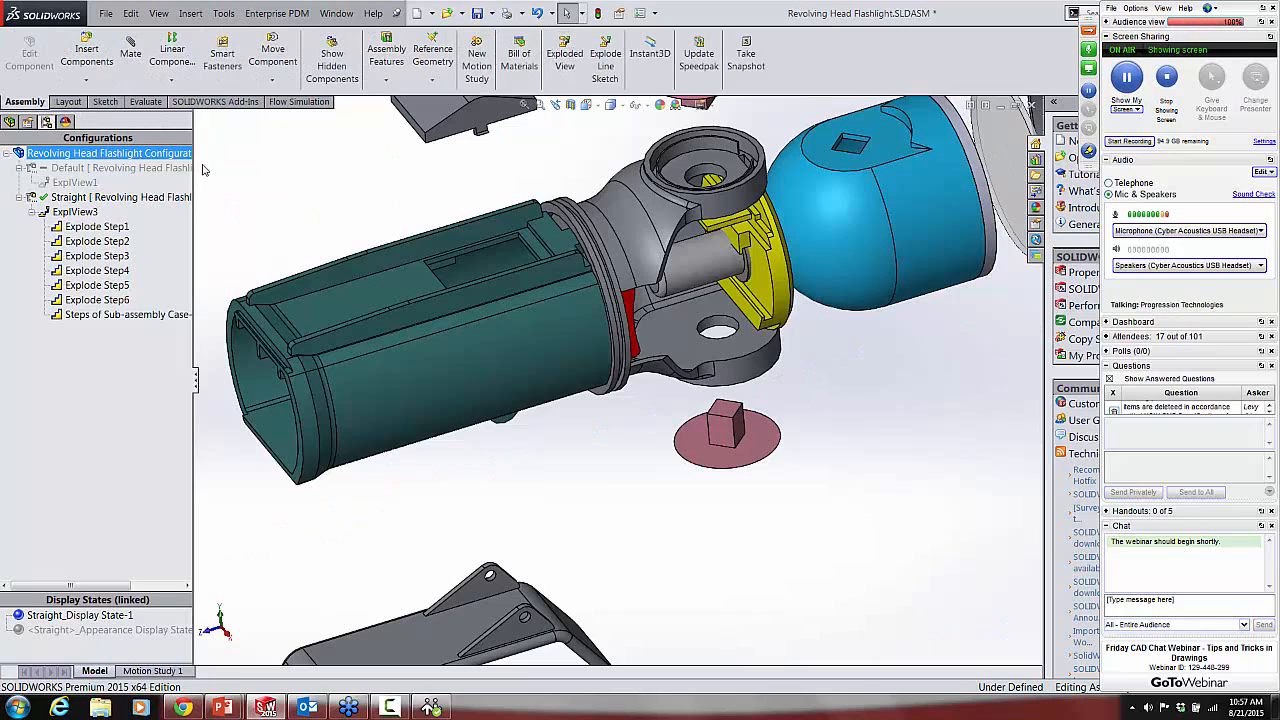
pyautogui.click(611, 53)
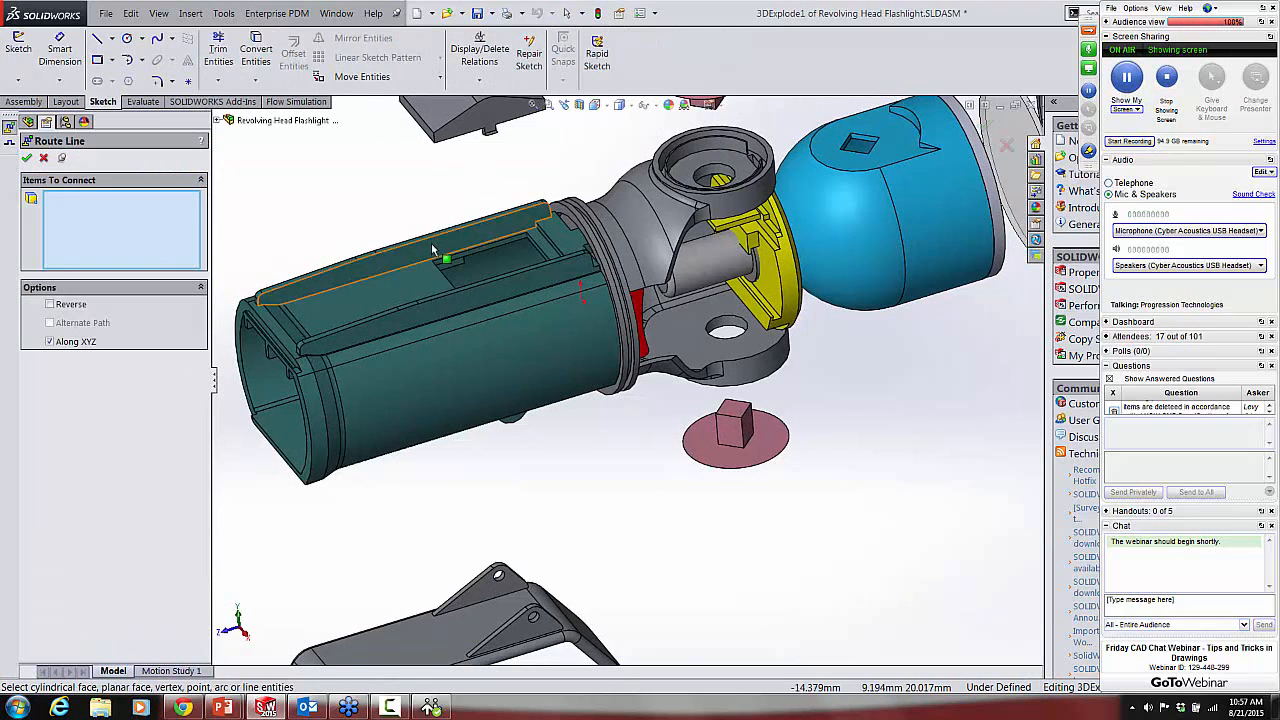
pyautogui.scroll(6, 436, 248)
pyautogui.scroll(-5, 598, 306)
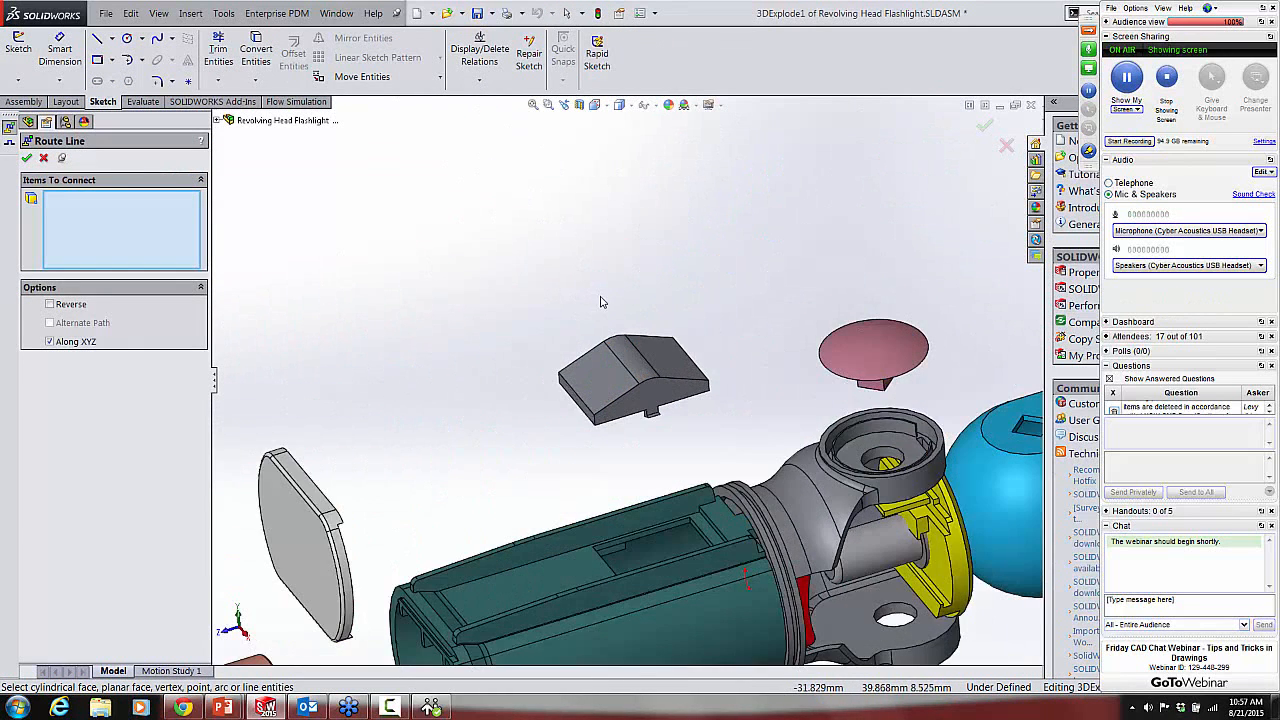
pyautogui.scroll(1, 598, 306)
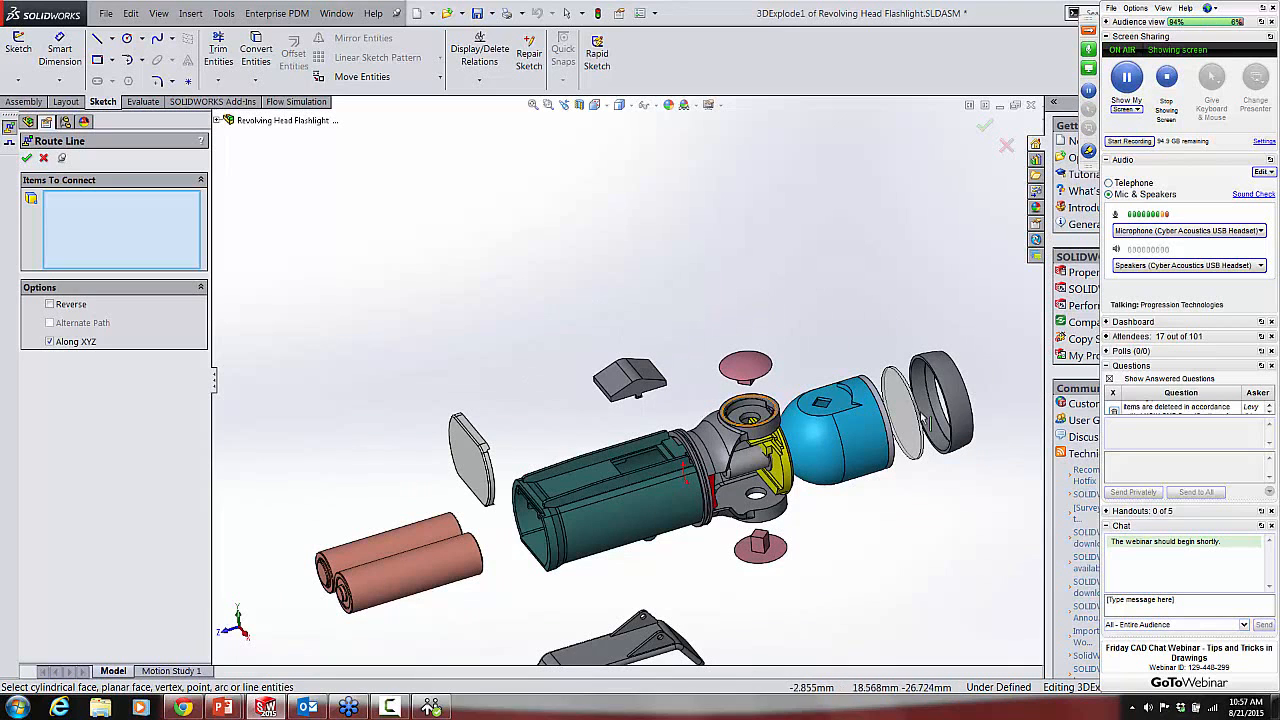
pyautogui.scroll(-3, 762, 383)
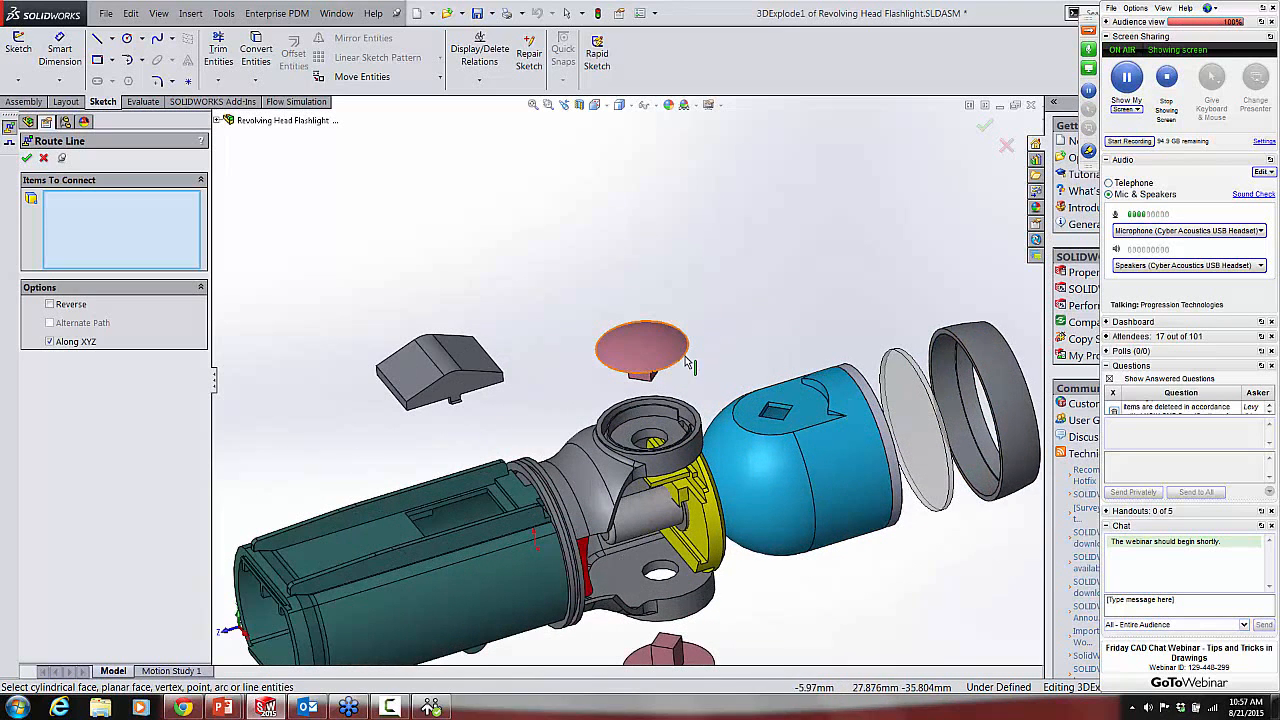
pyautogui.click(683, 370)
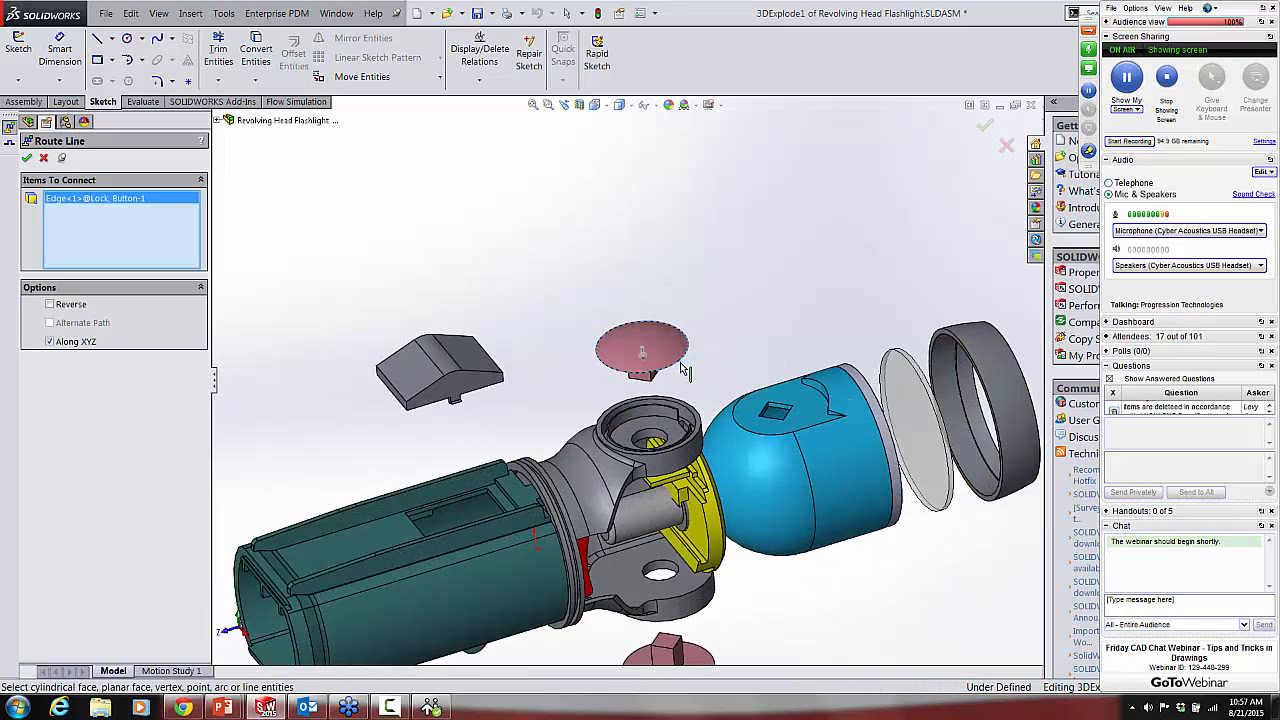
pyautogui.click(658, 443)
pyautogui.rightClick(660, 442)
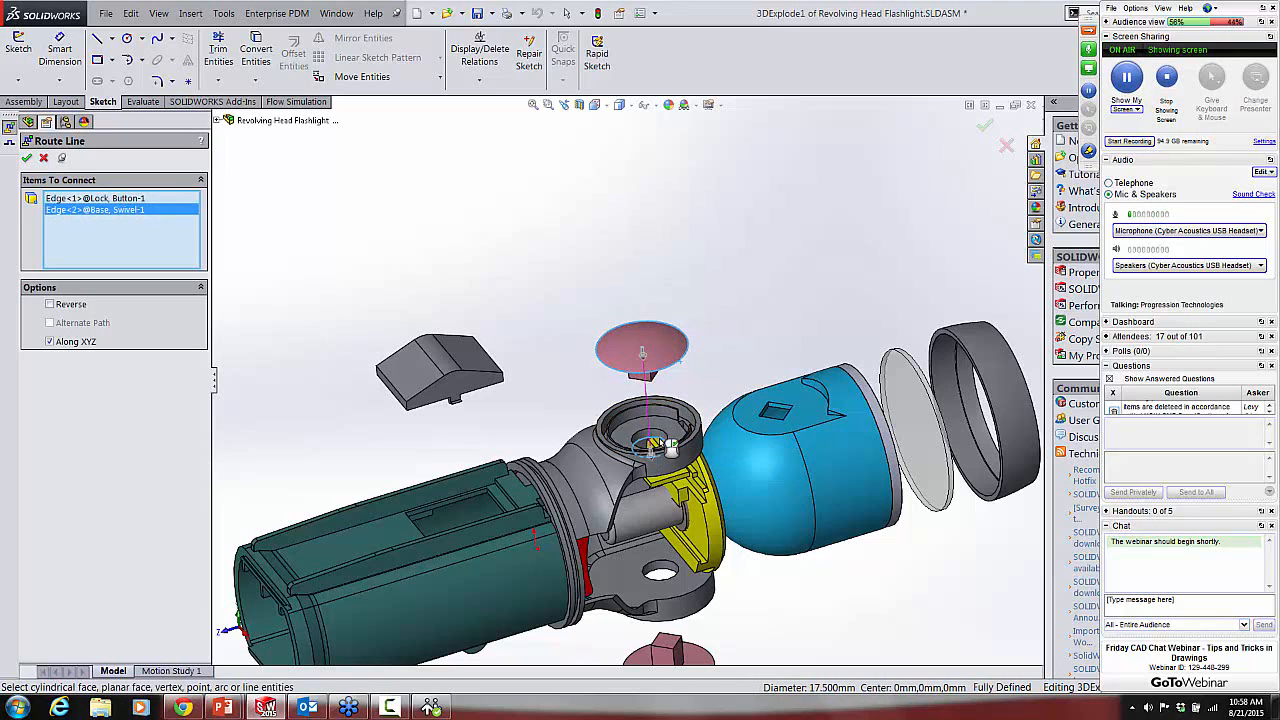
# Step: Route an explode line from the lower lock button's edge to the lower hole of the swivel base
pyautogui.scroll(3, 828, 572)
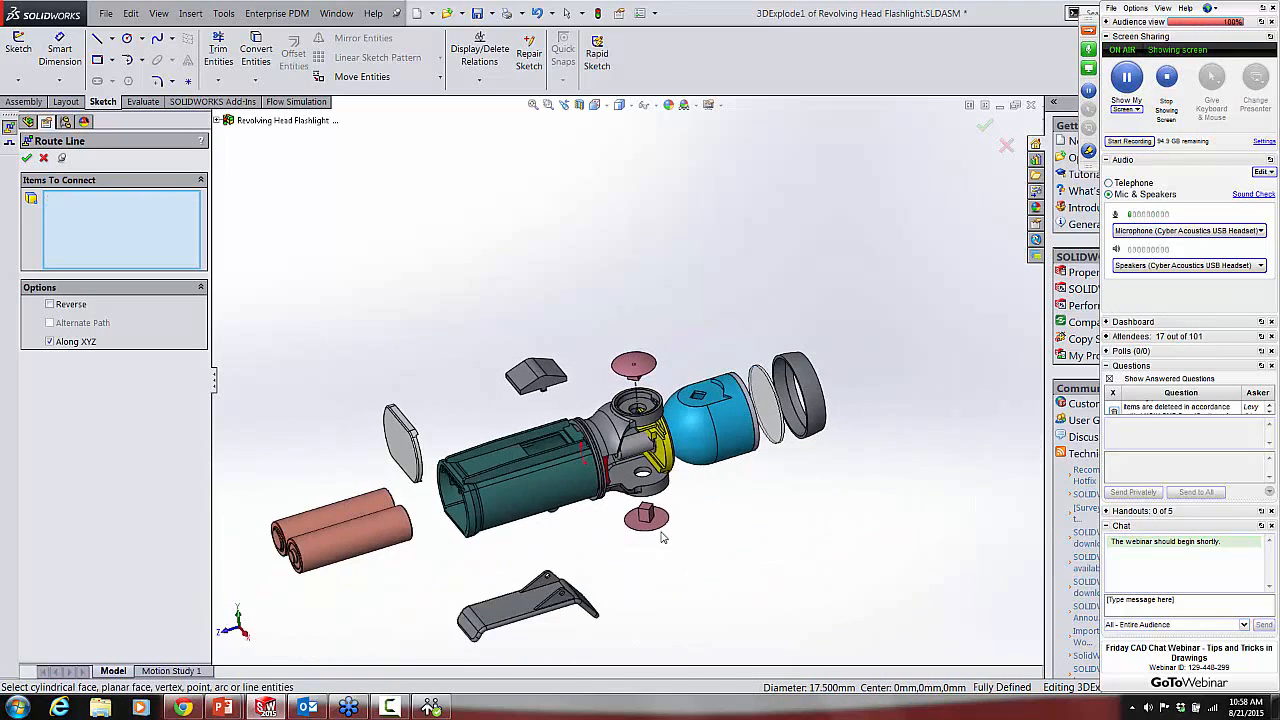
pyautogui.scroll(-2, 657, 508)
pyautogui.click(657, 508)
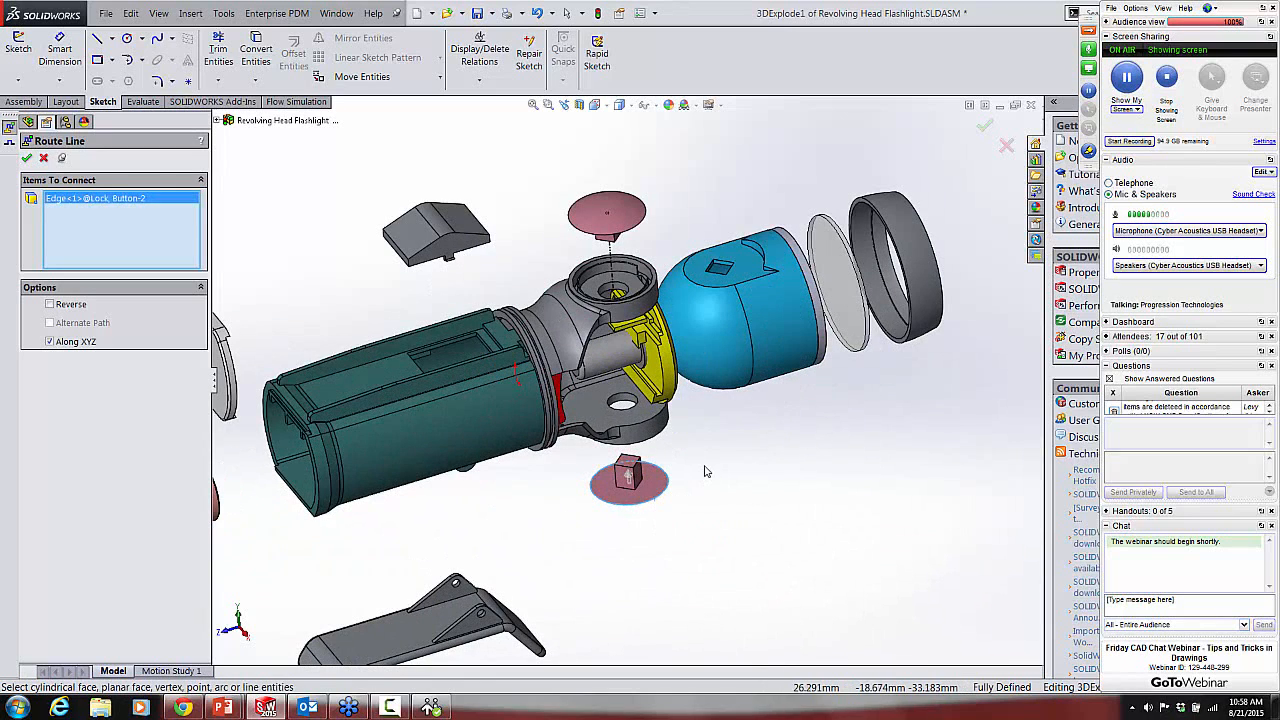
pyautogui.click(624, 401)
pyautogui.rightClick(624, 397)
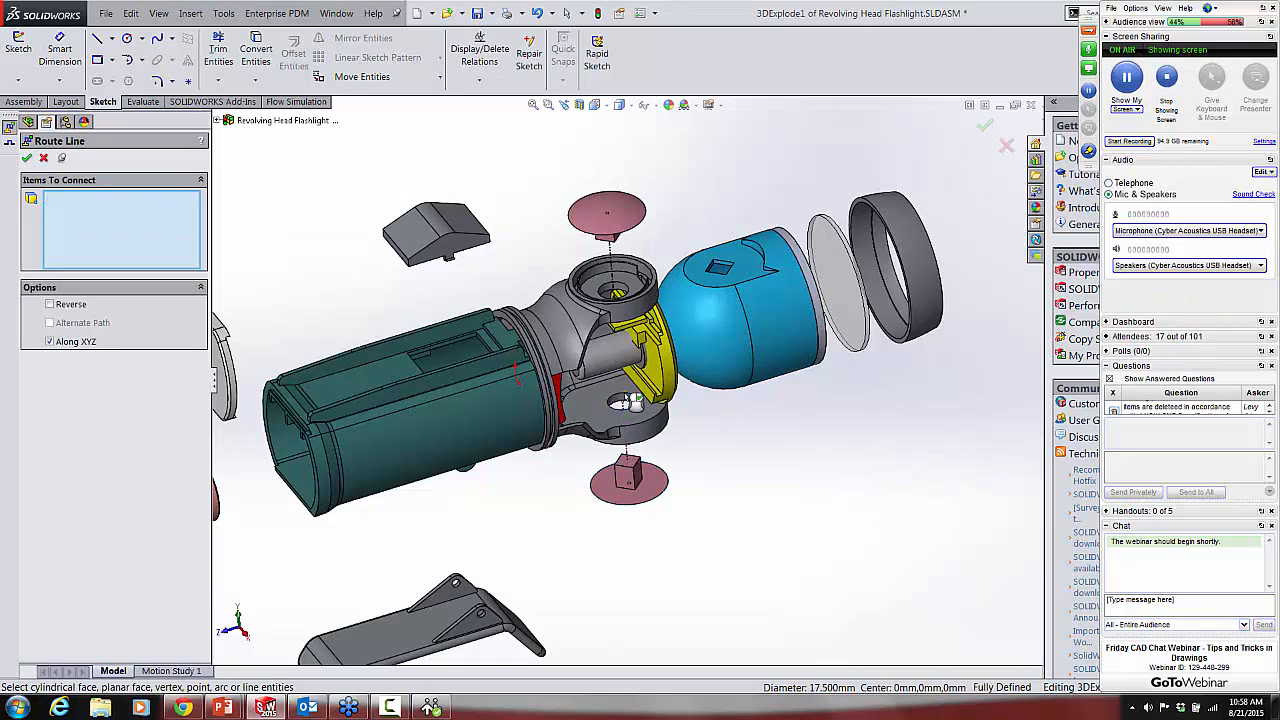
# Step: Route an explode line from the yellow swivel cap's edge through the head and lens to the inner face of the lens cover
pyautogui.moveTo(854, 449); pyautogui.dragTo(798, 447, button='middle')
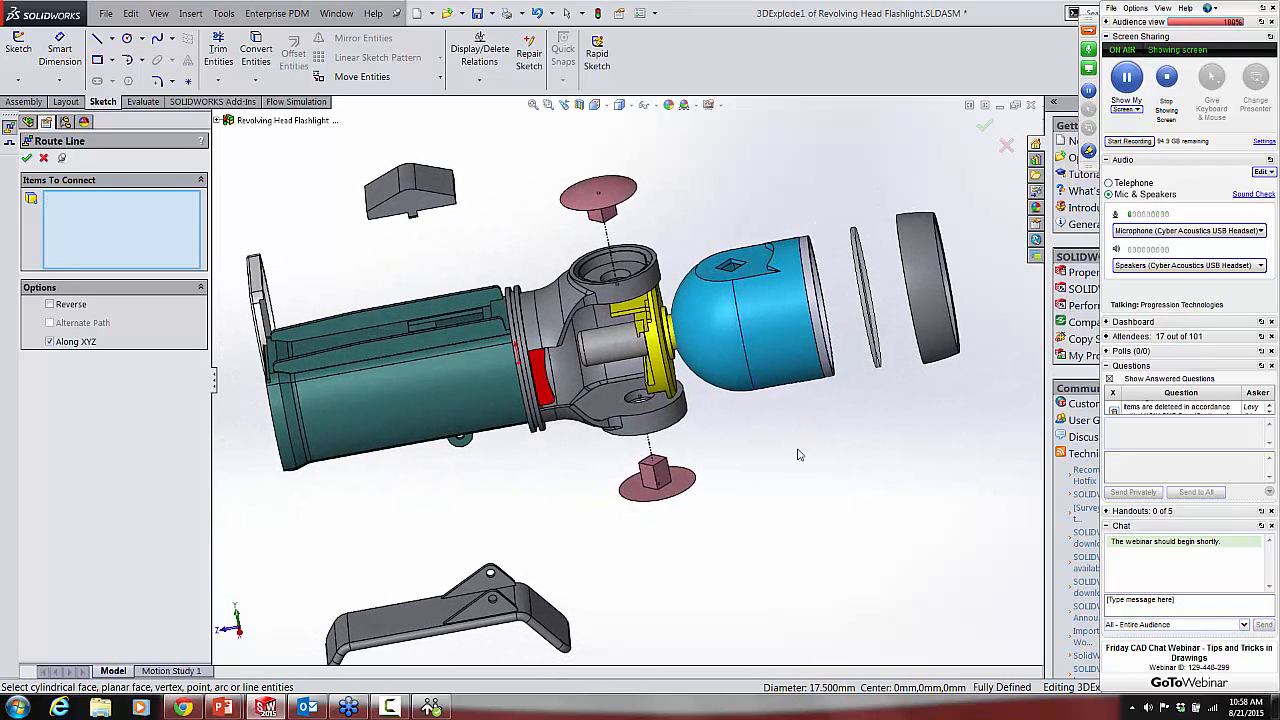
pyautogui.scroll(-5, 760, 360)
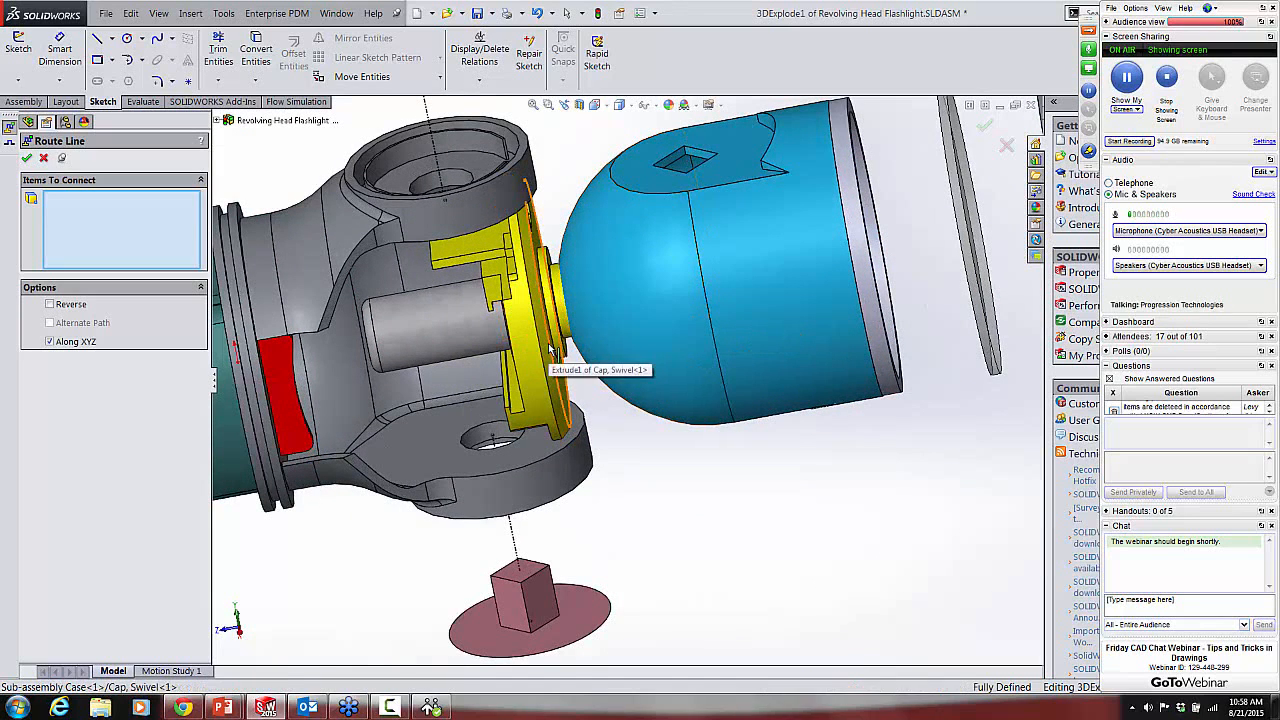
pyautogui.click(549, 349)
pyautogui.scroll(5, 916, 301)
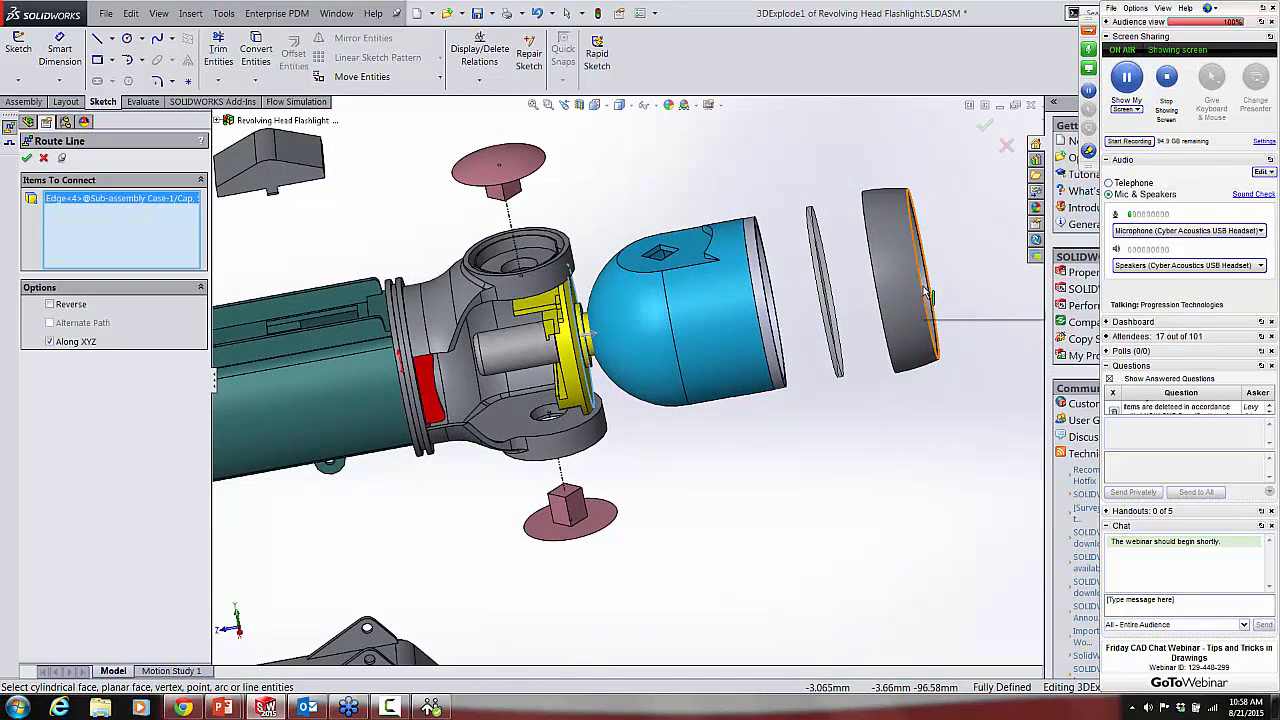
pyautogui.scroll(-3, 905, 302)
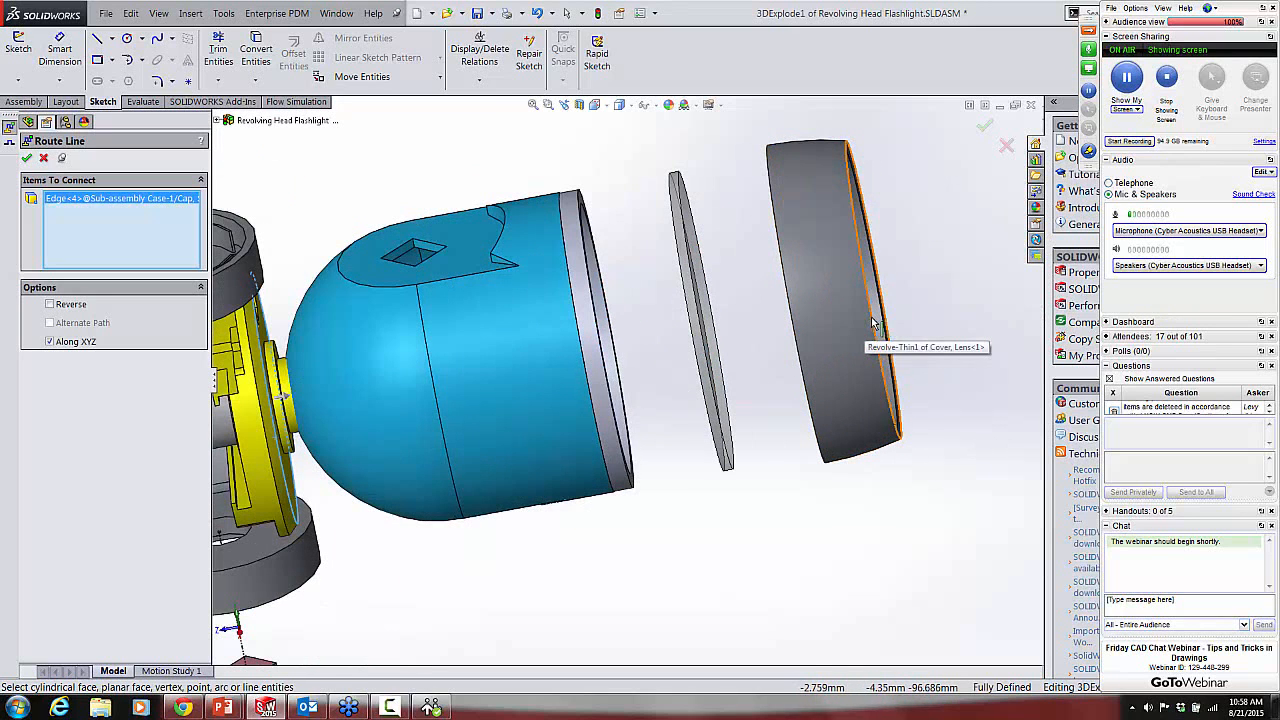
pyautogui.moveTo(876, 323); pyautogui.dragTo(882, 355, button='middle')
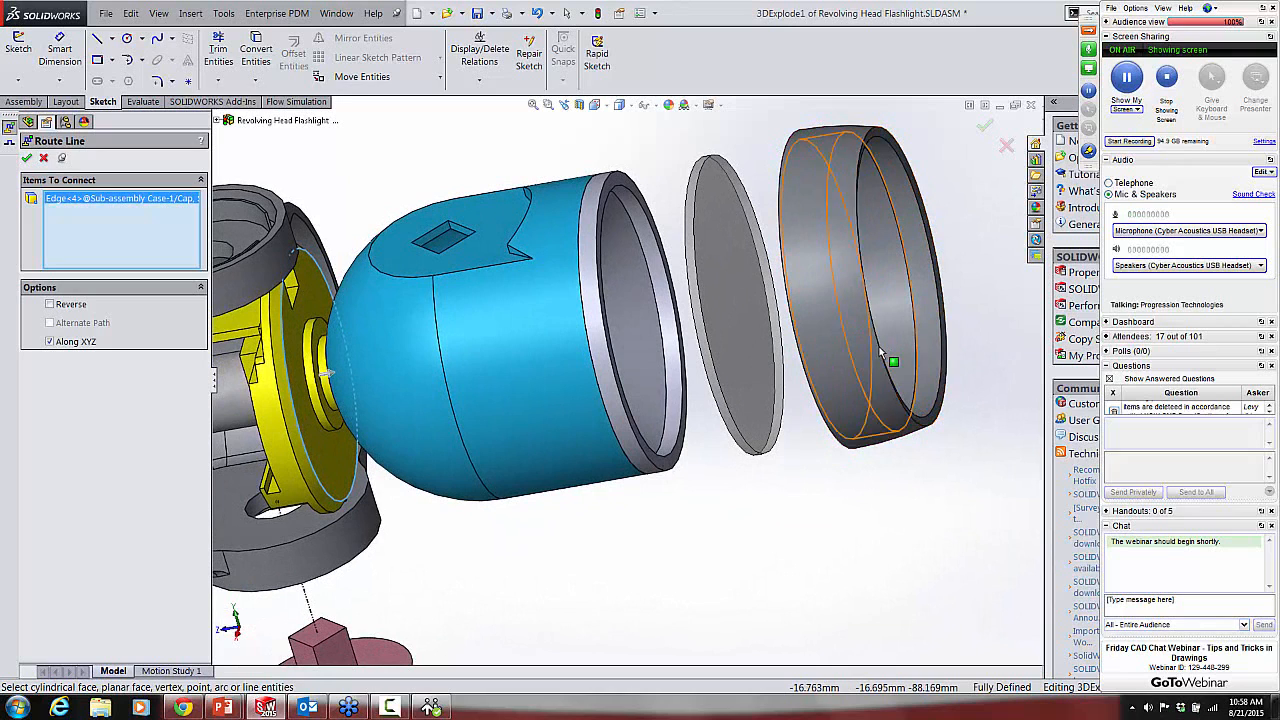
pyautogui.click(884, 355)
pyautogui.press('Return')
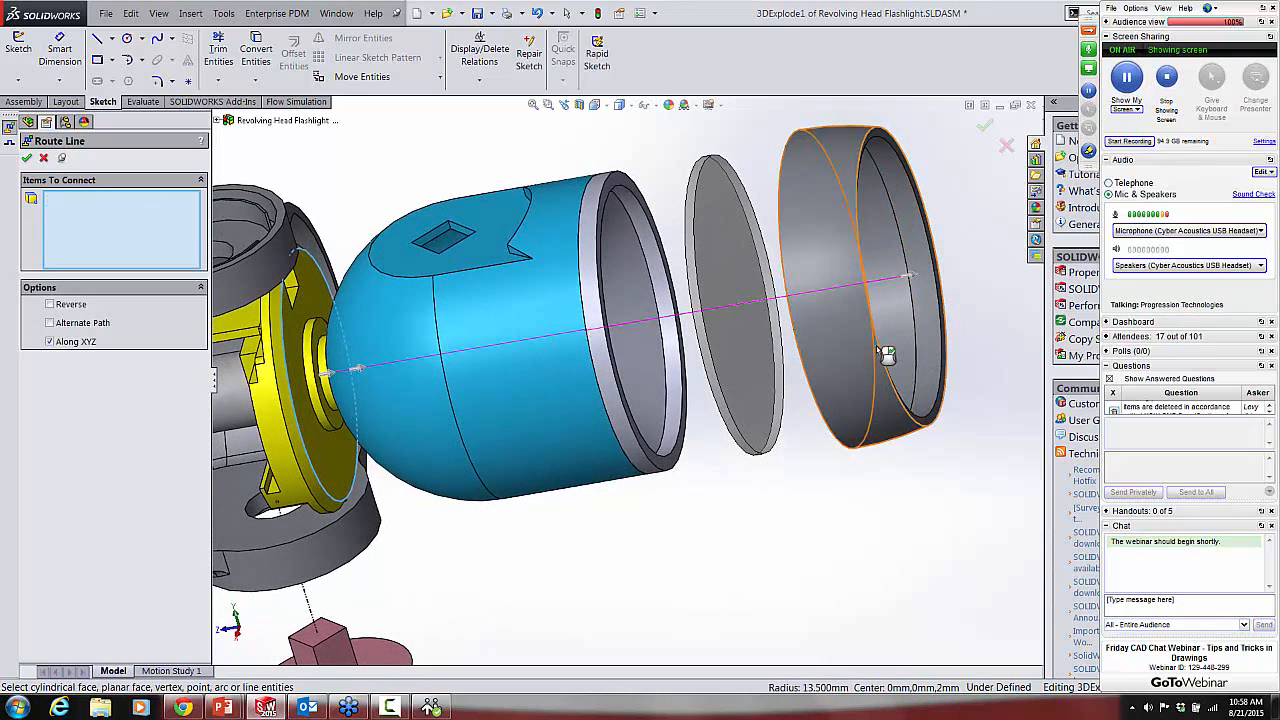
# Step: Add a jog to the explode line between the head and lens cover so it detours above the lens, and finish the Jog Line command
pyautogui.rightClick(688, 315)
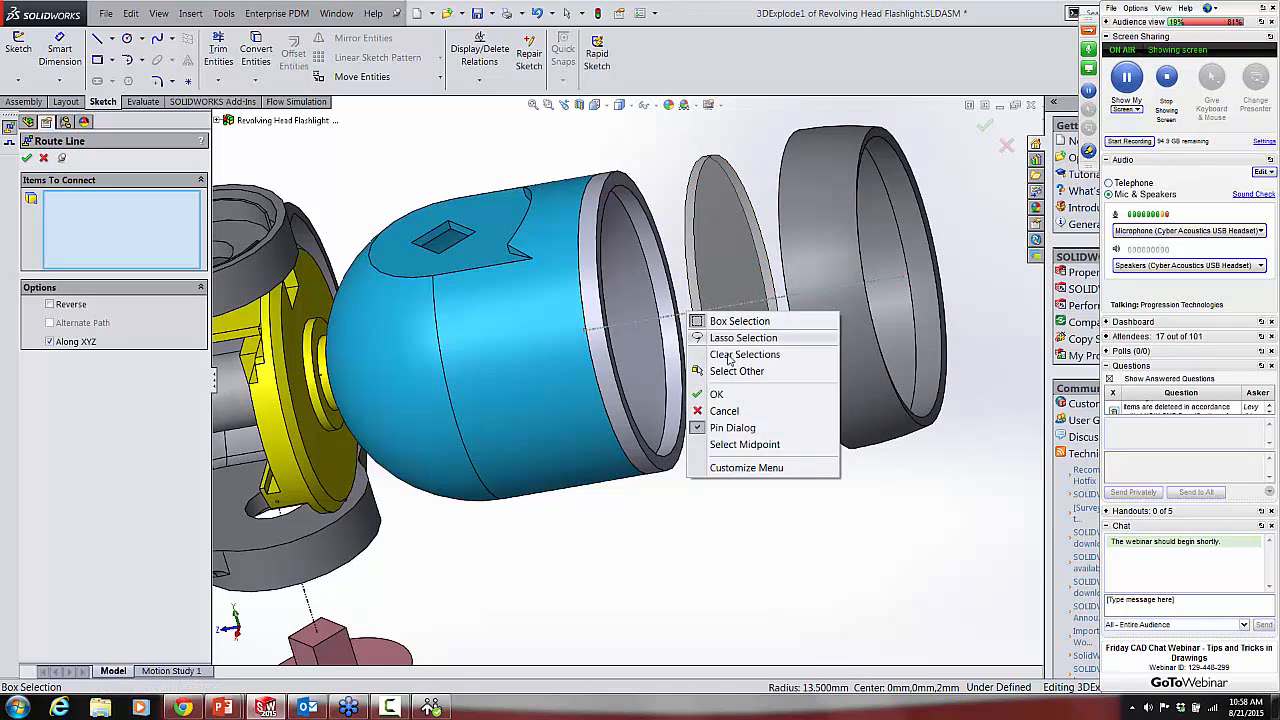
pyautogui.click(730, 539)
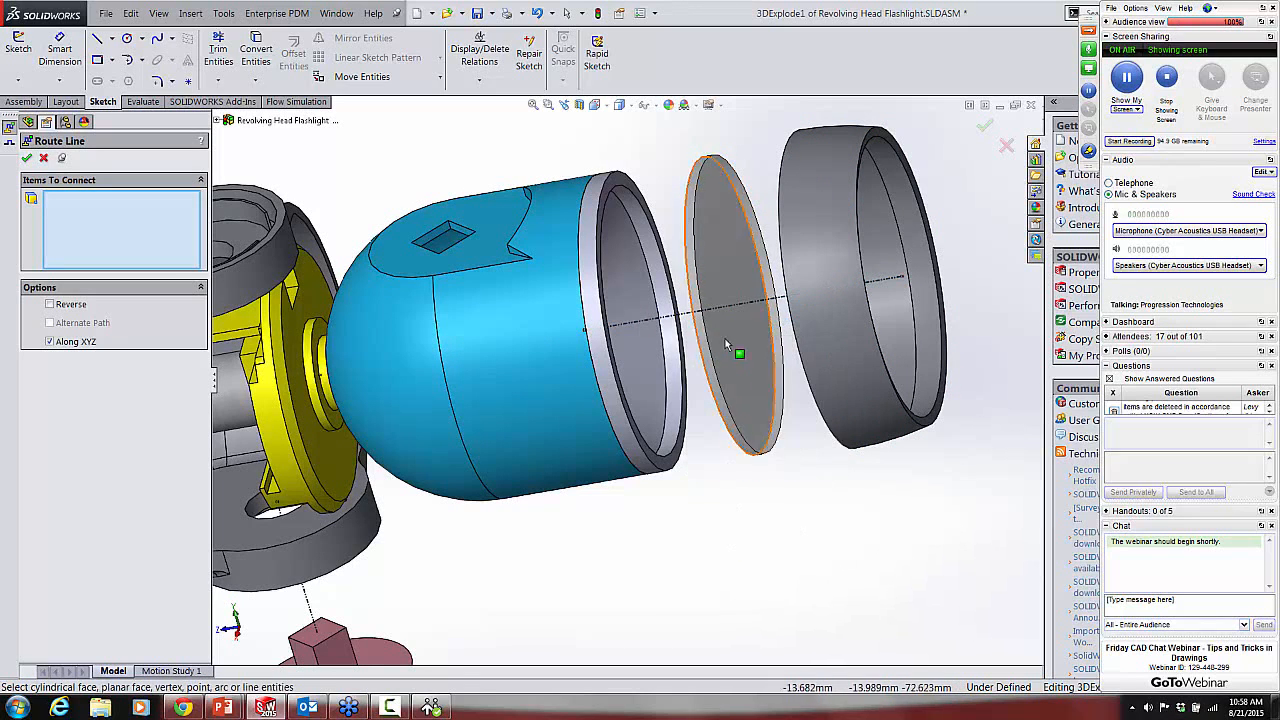
pyautogui.click(686, 322)
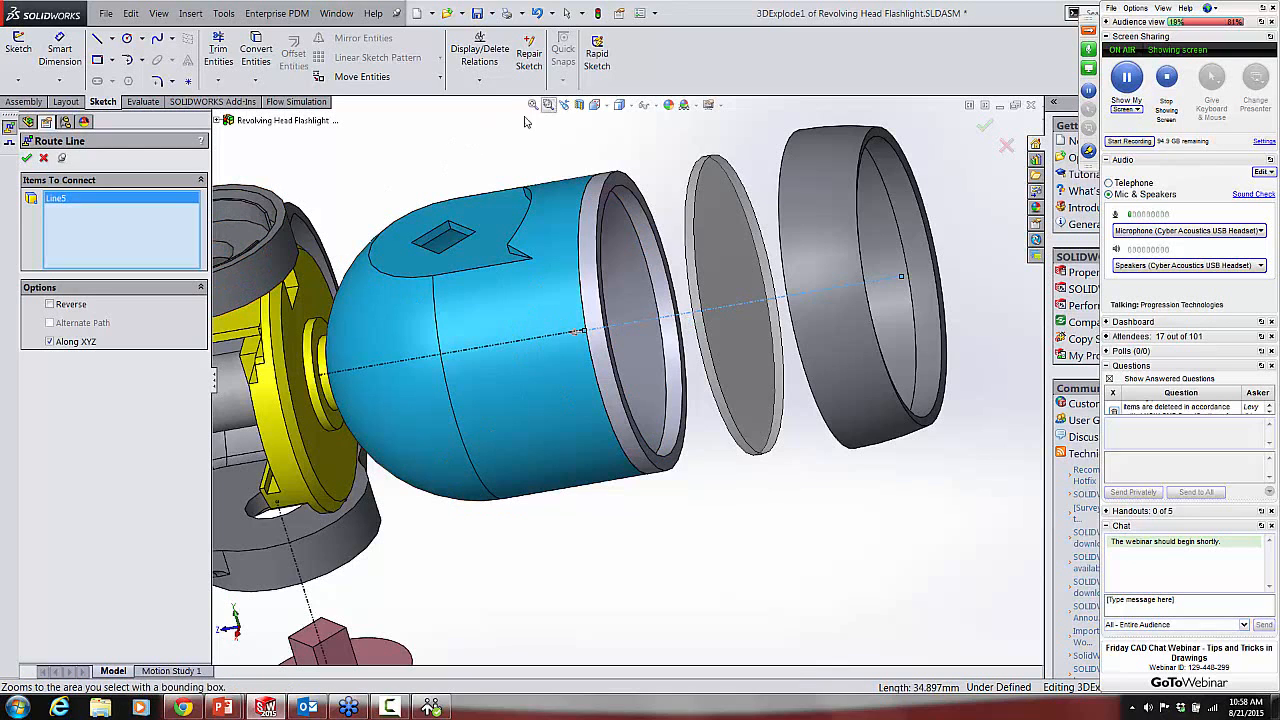
pyautogui.click(27, 157)
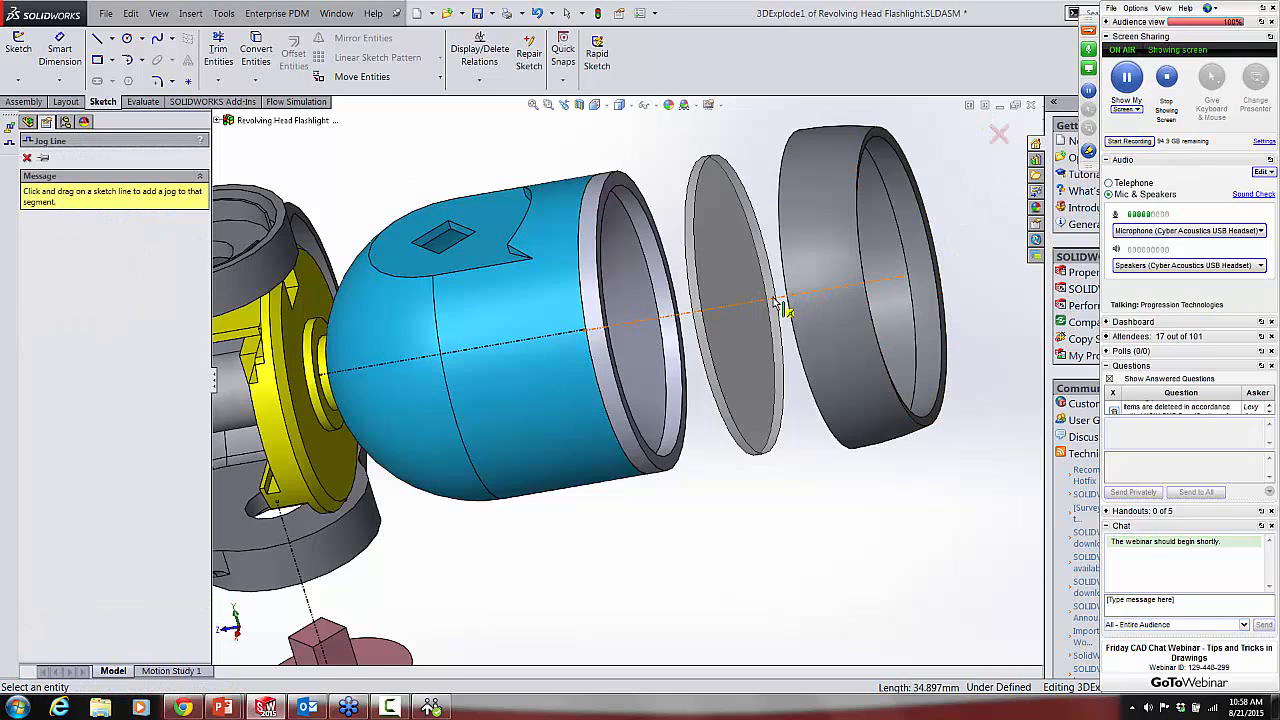
pyautogui.moveTo(779, 304); pyautogui.dragTo(666, 180)
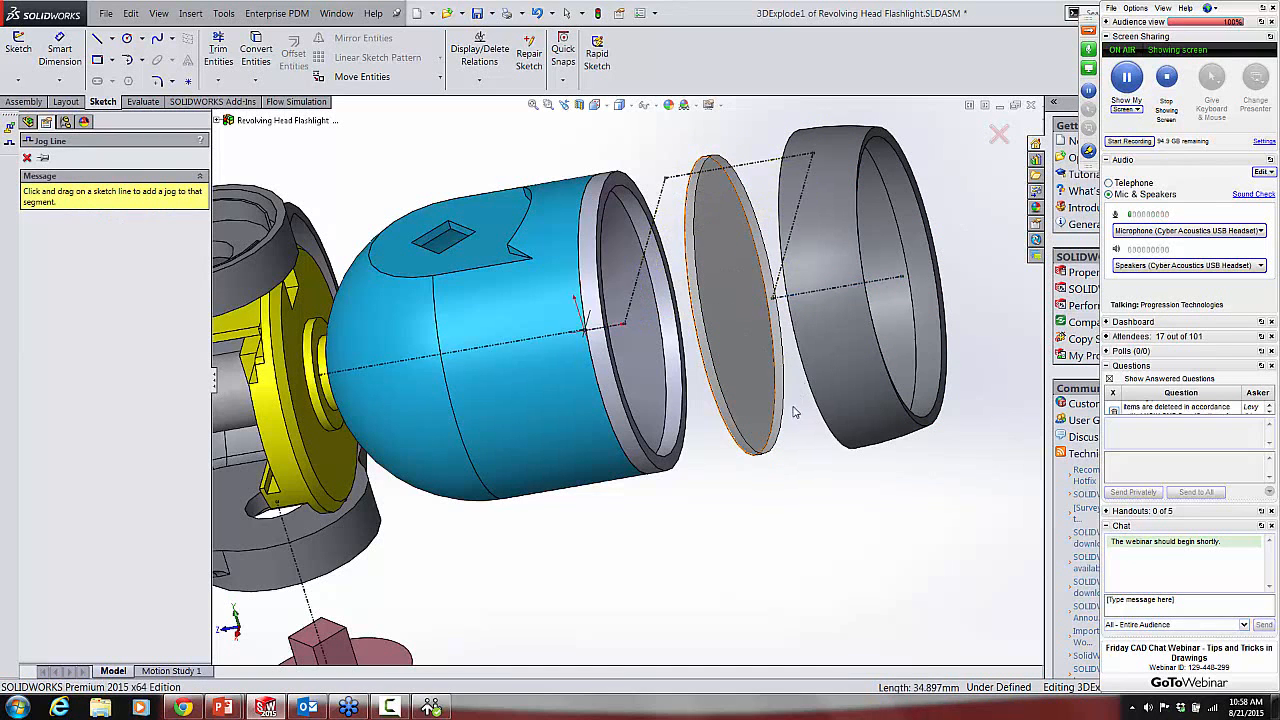
pyautogui.moveTo(795, 414); pyautogui.dragTo(942, 160, button='middle')
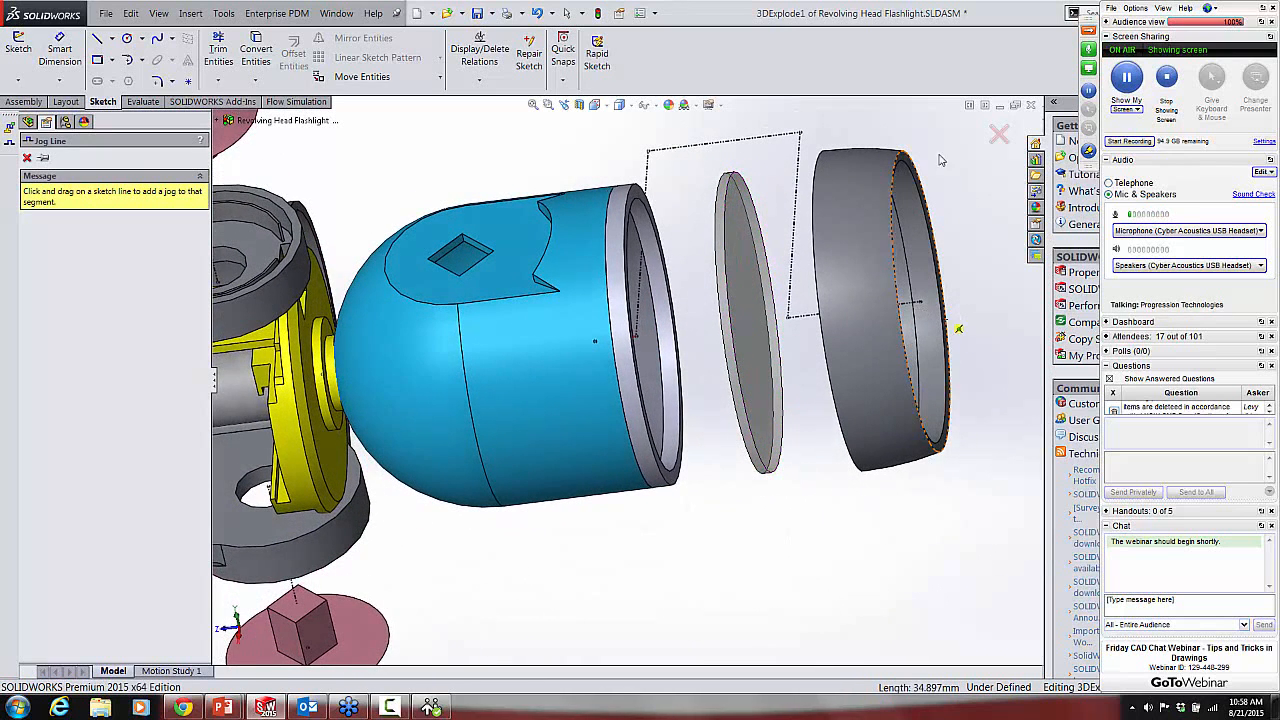
pyautogui.click(999, 133)
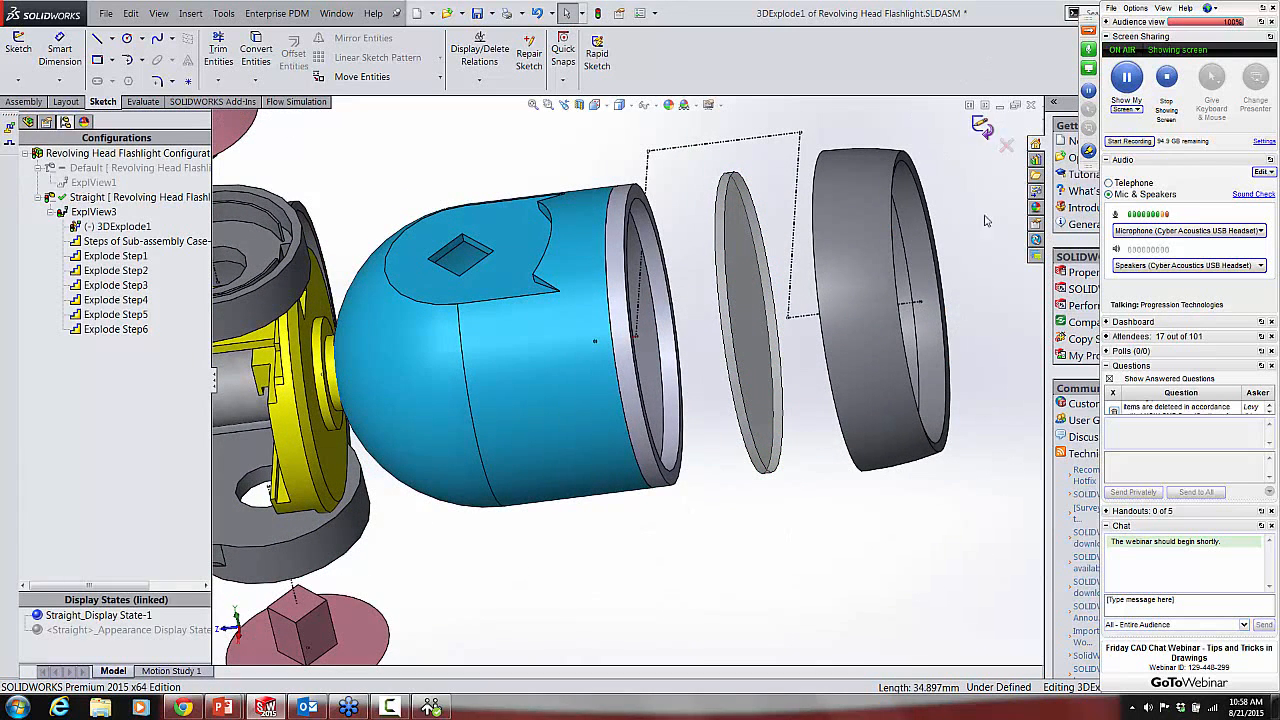
# Step: Read through the remaining attendee questions in the webinar's question list
pyautogui.click(1269, 411)
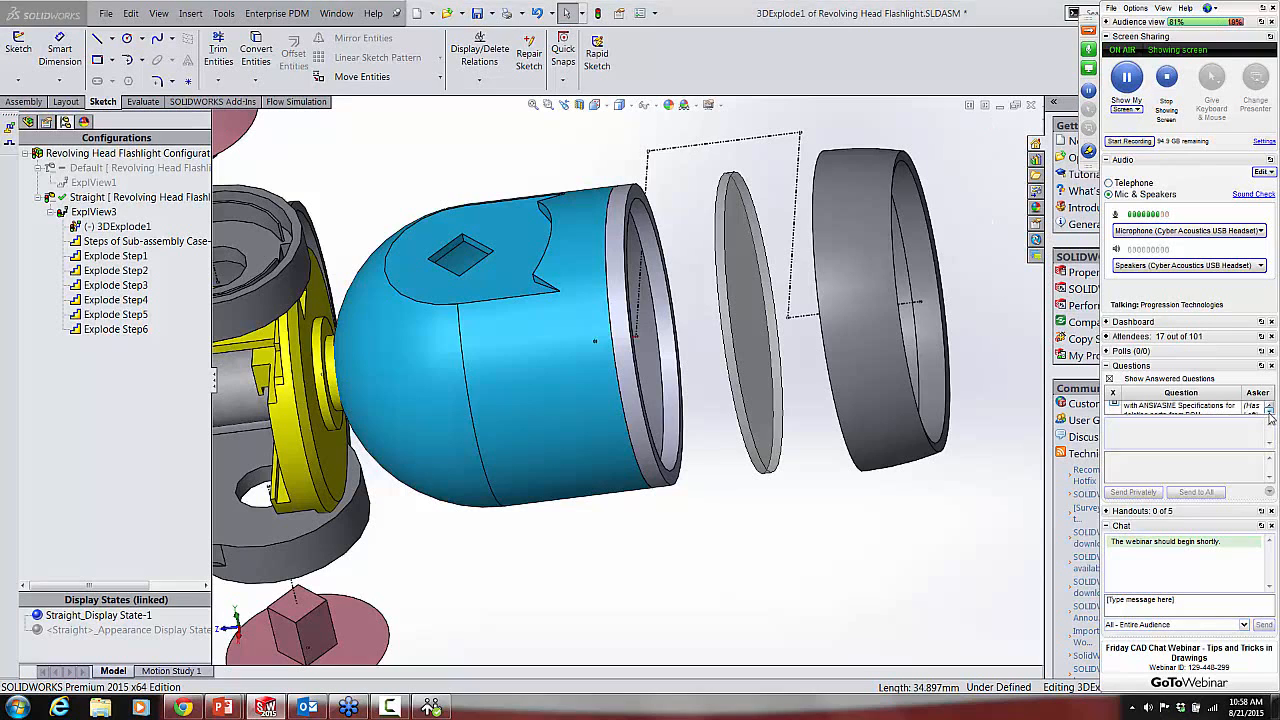
pyautogui.click(1269, 411)
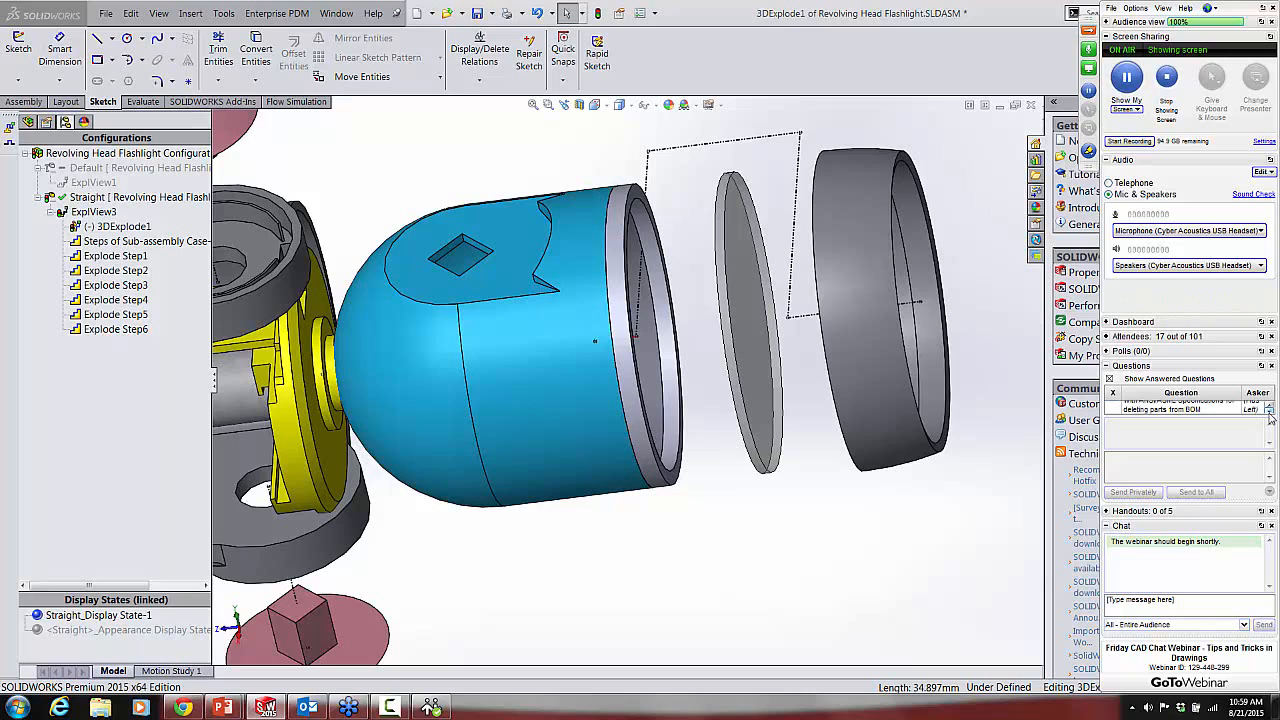
pyautogui.click(1269, 411)
pyautogui.click(1269, 411)
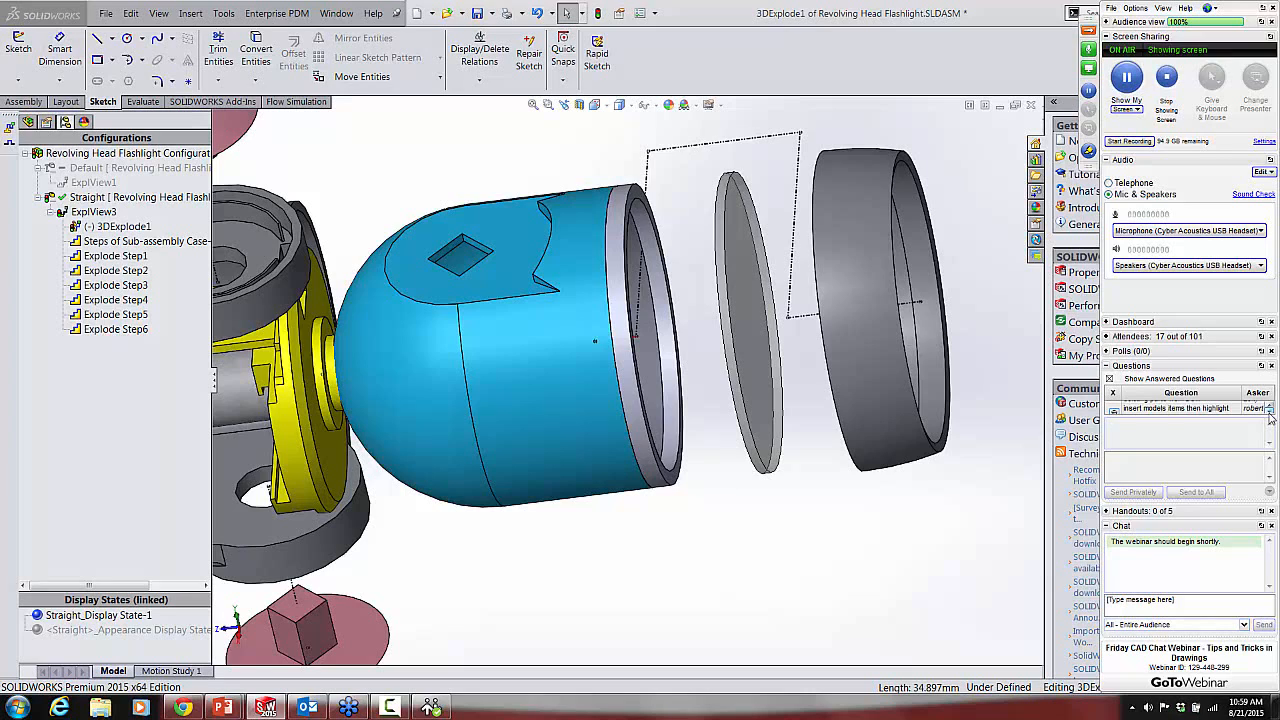
pyautogui.click(1269, 411)
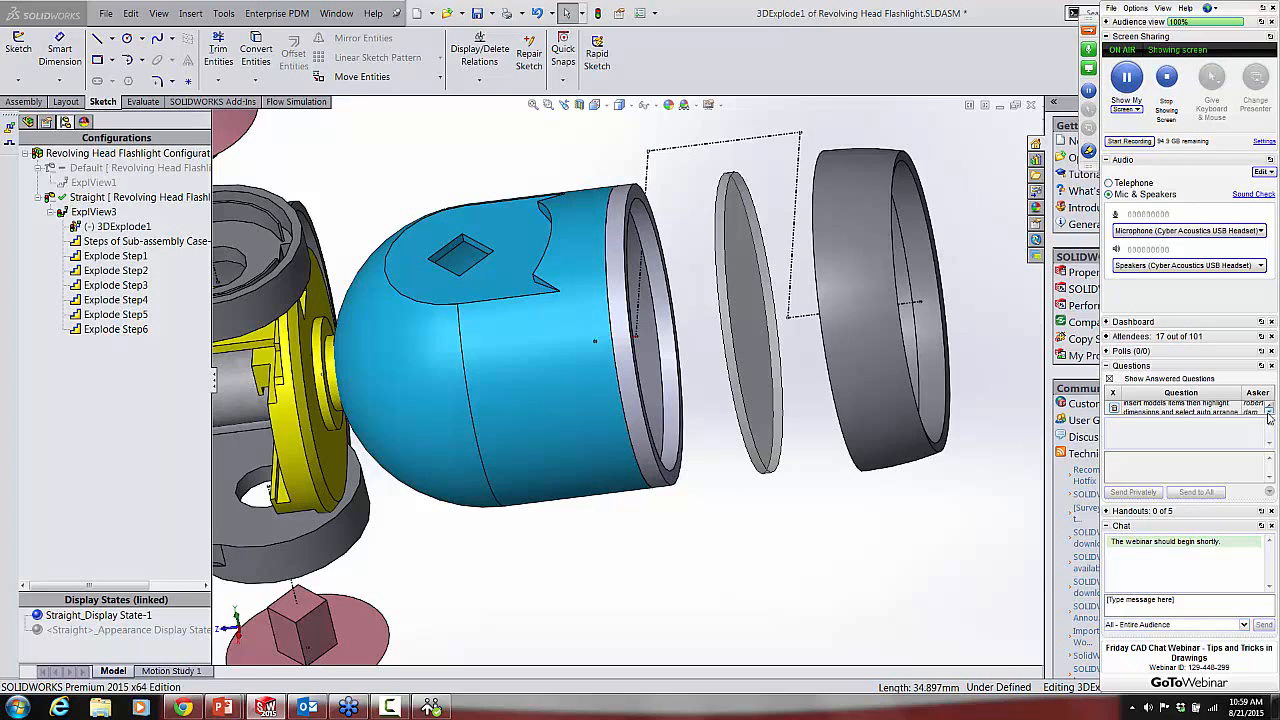
pyautogui.click(1269, 411)
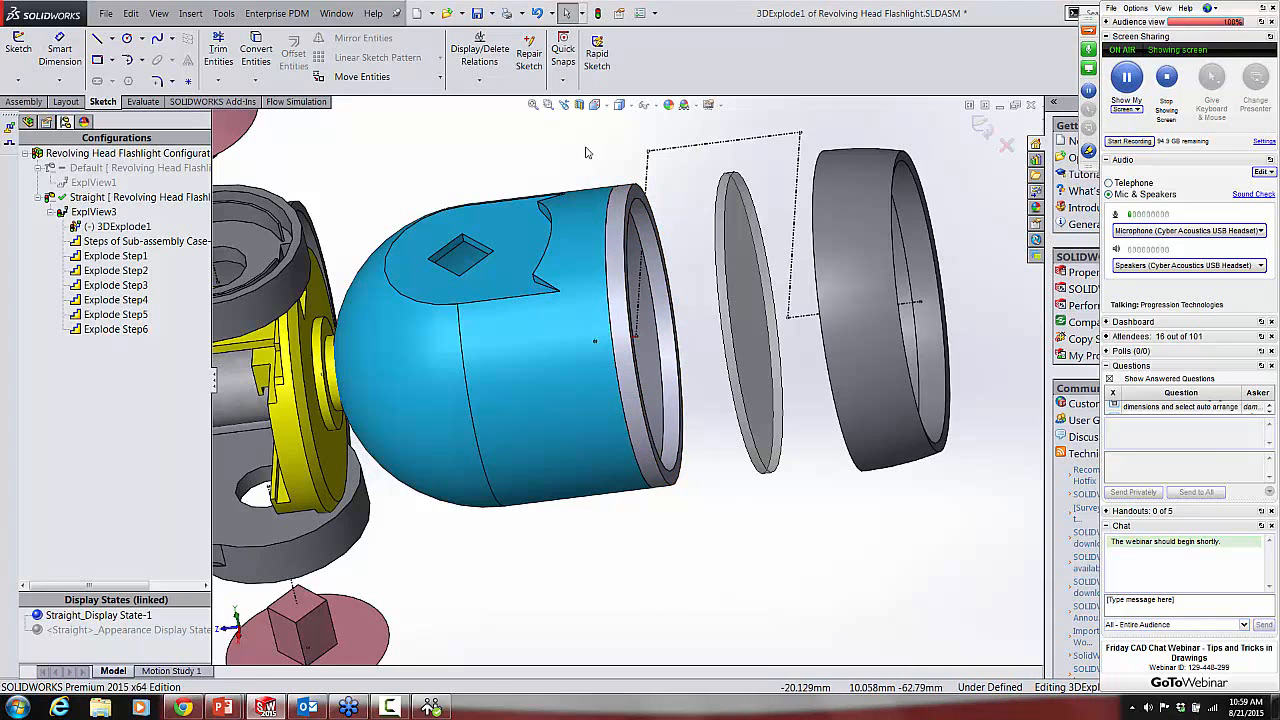
pyautogui.scroll(5, 480, 388)
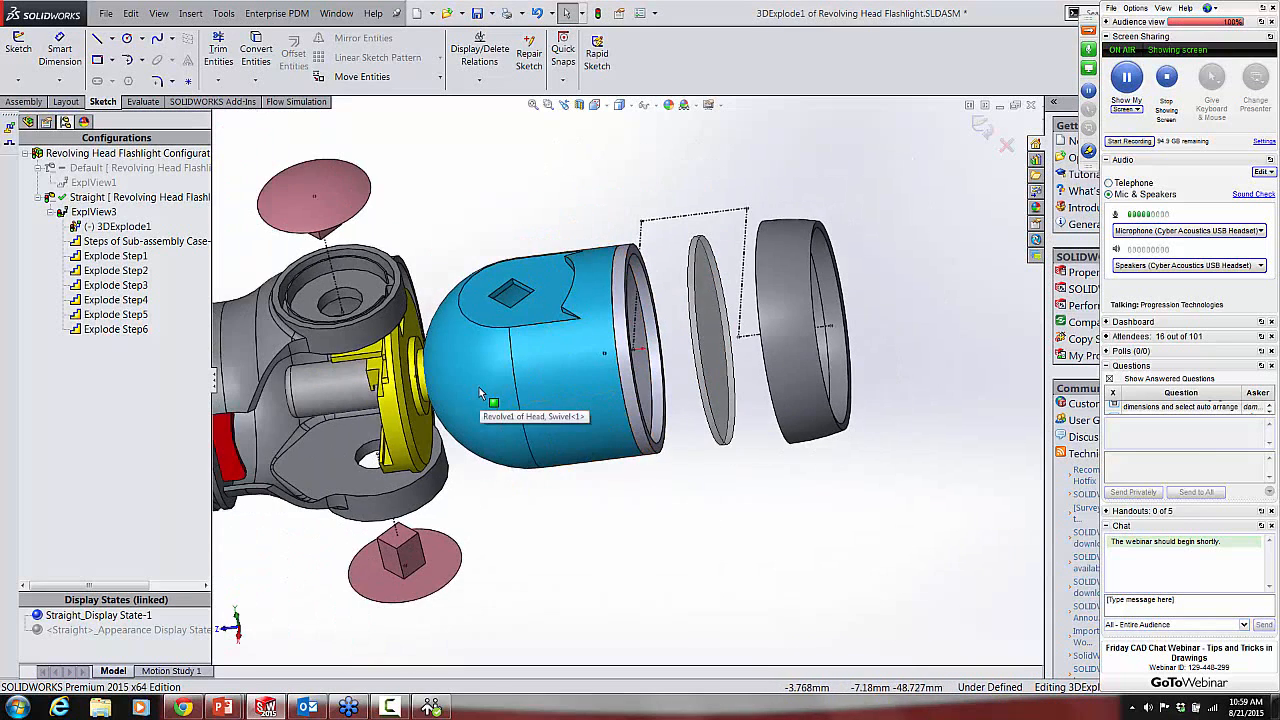
pyautogui.scroll(-4, 306, 429)
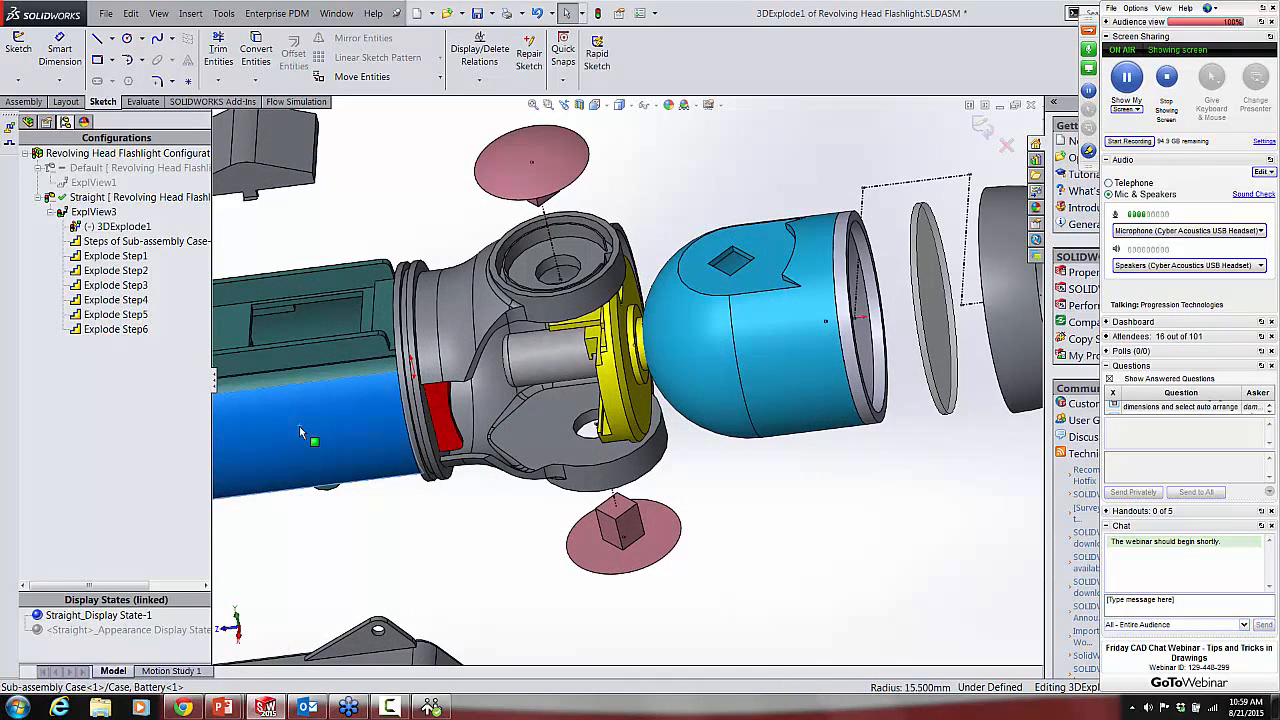
pyautogui.rightClick(299, 426)
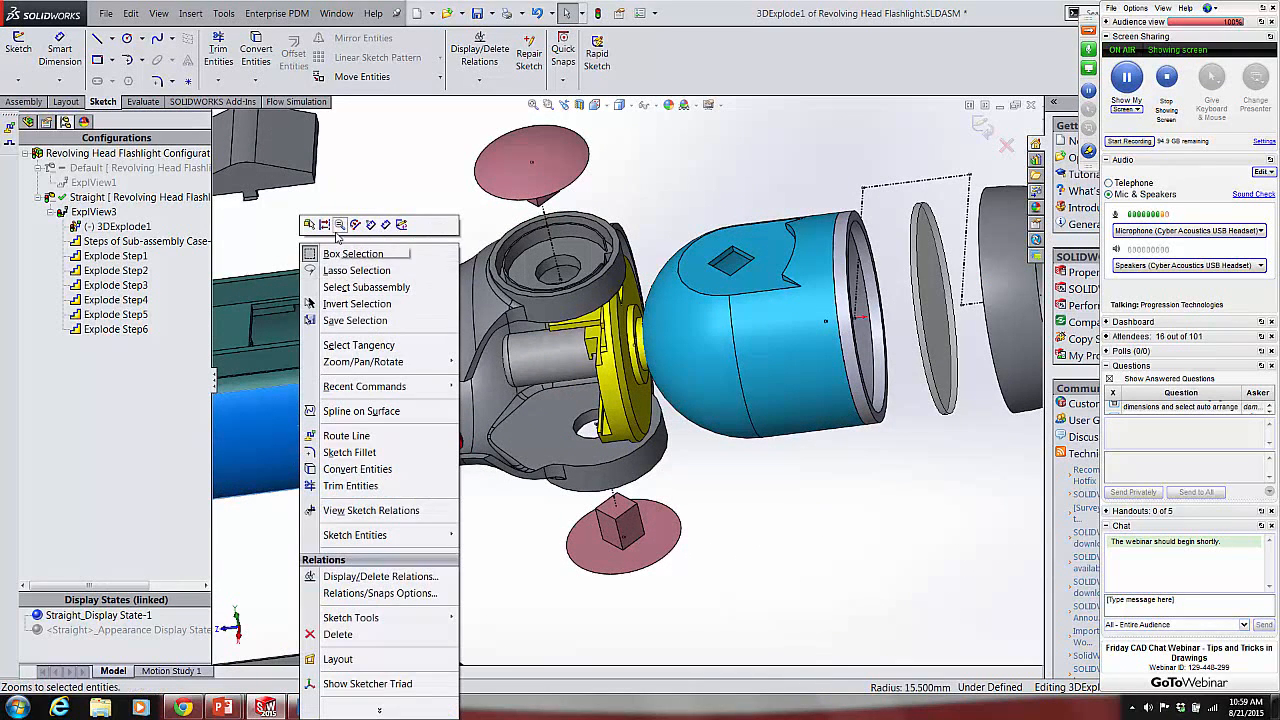
pyautogui.click(932, 587)
pyautogui.rightClick(317, 432)
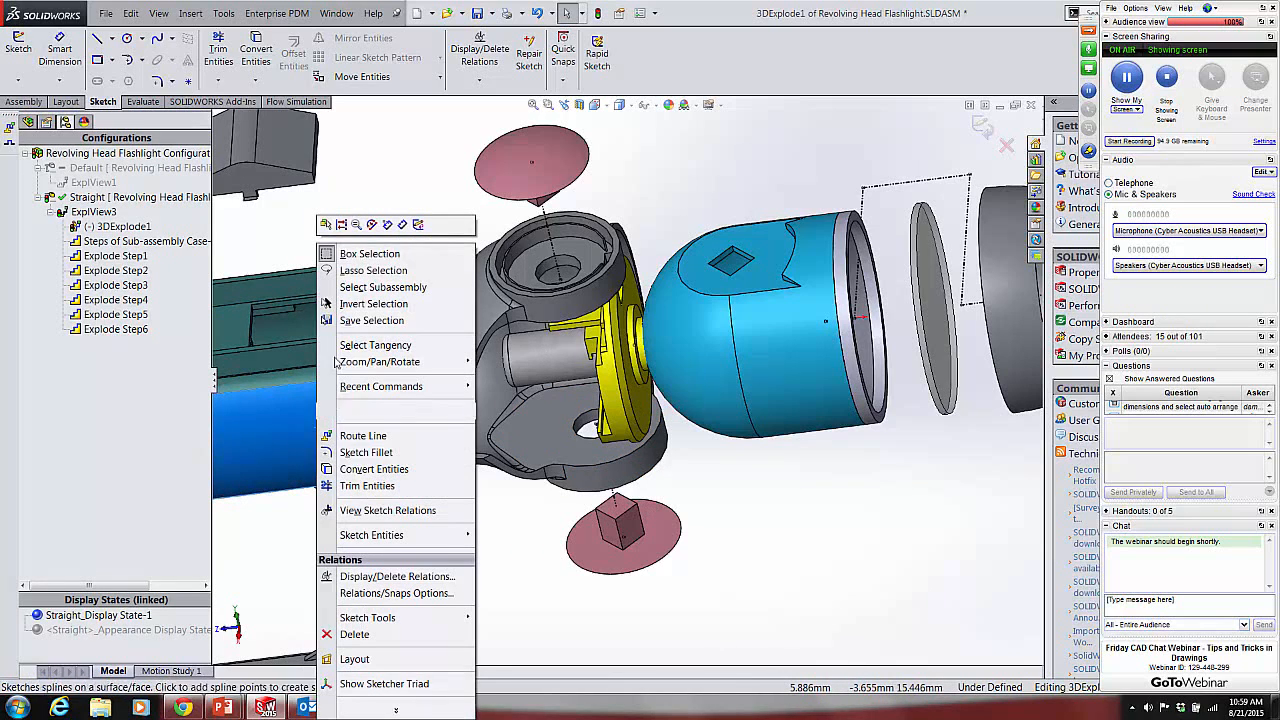
pyautogui.click(746, 588)
pyautogui.press('g')
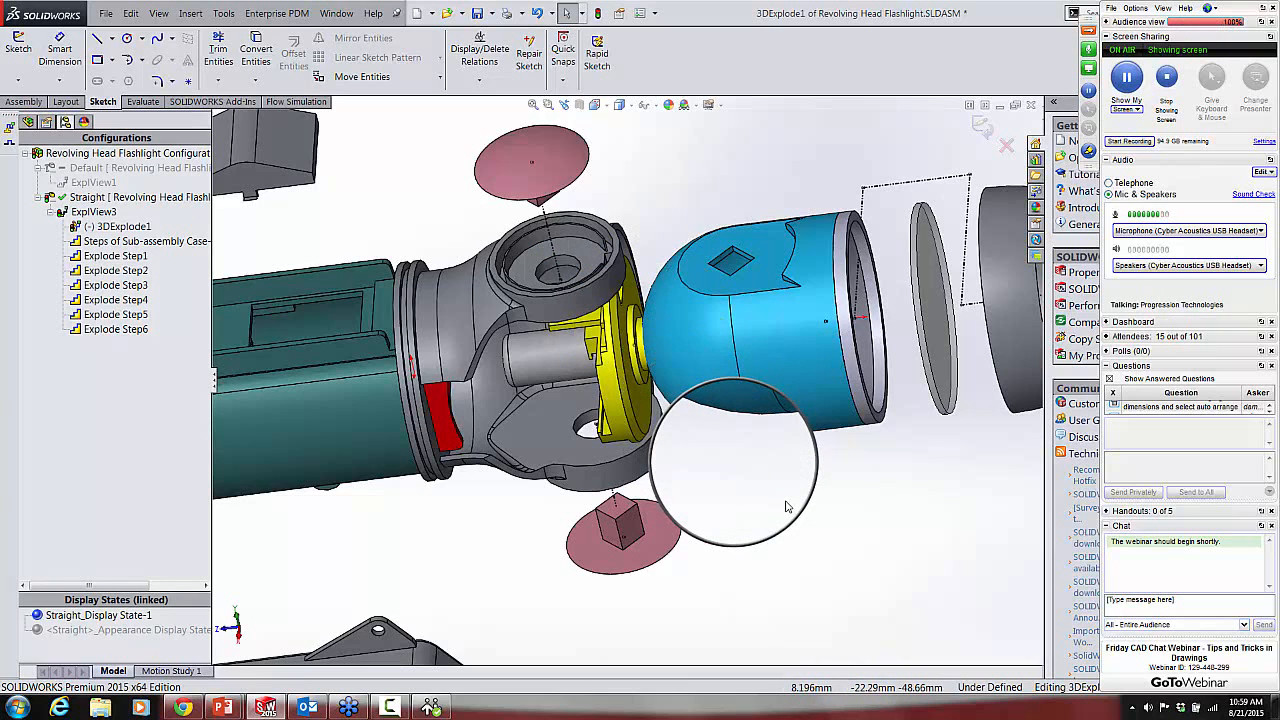
pyautogui.press('Escape')
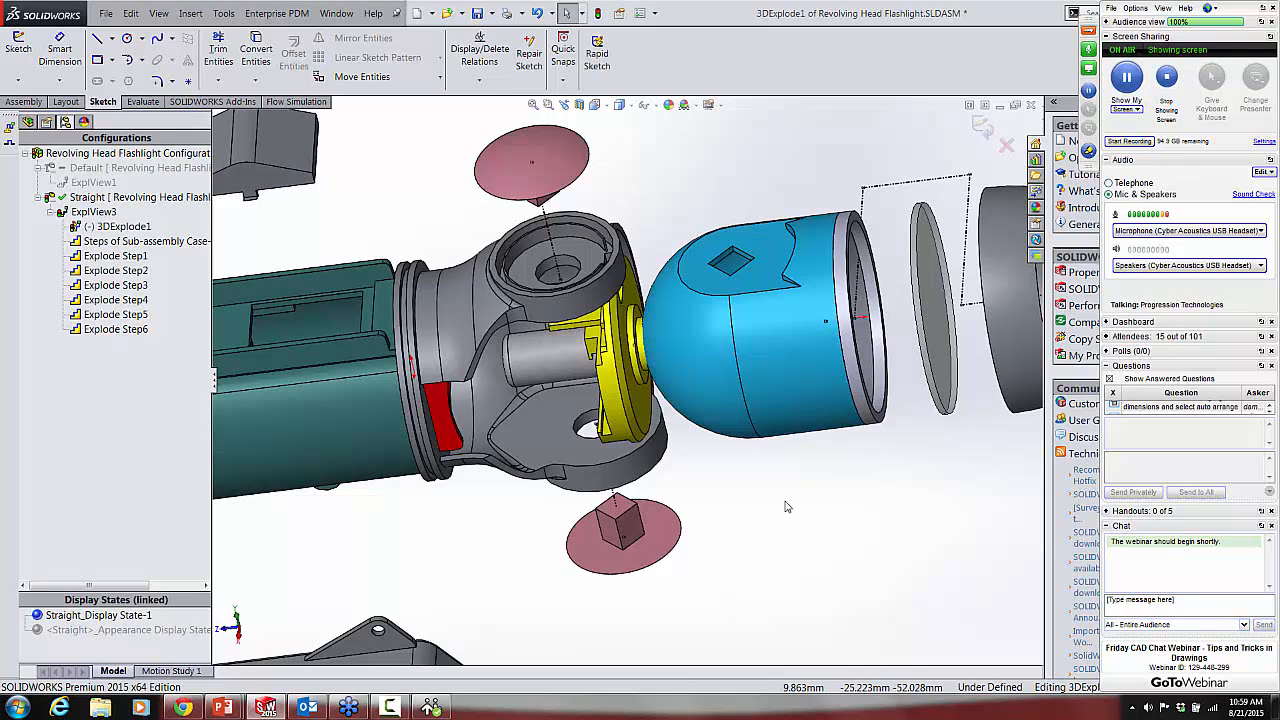
# Step: Exit the explode line sketch and open the flashlight's green battery case part in its own window
pyautogui.press('f')
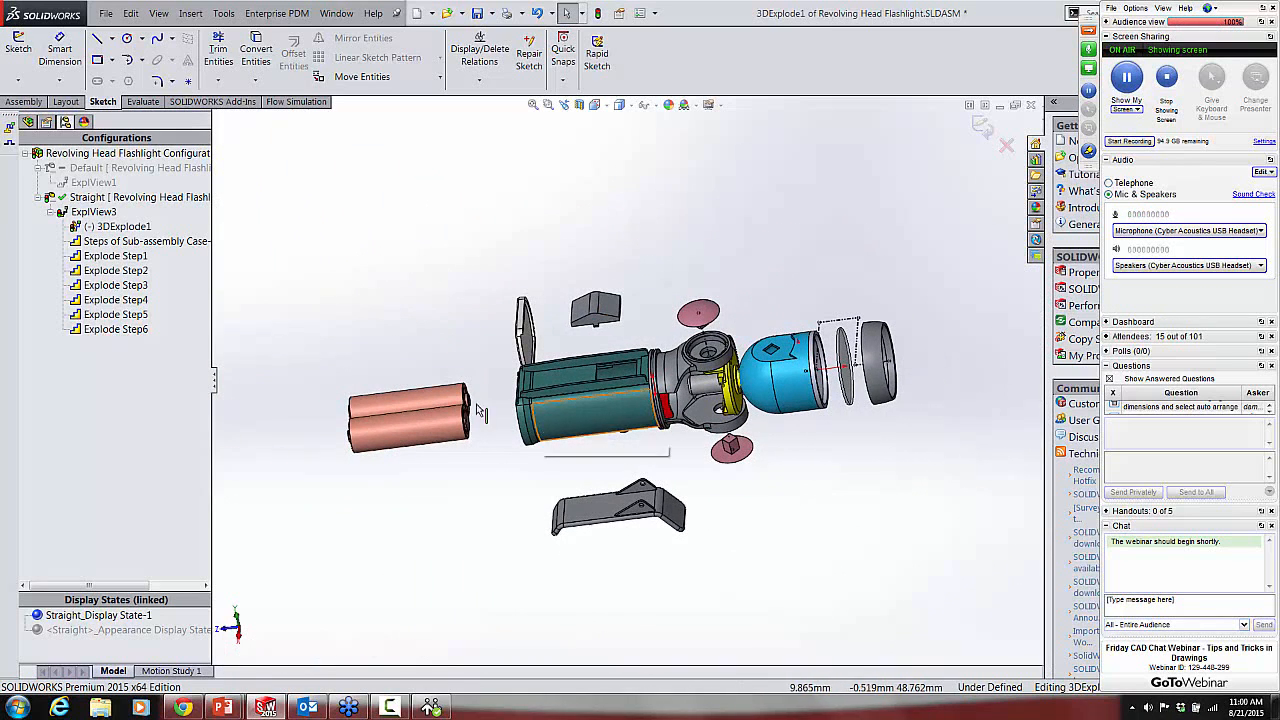
pyautogui.click(984, 128)
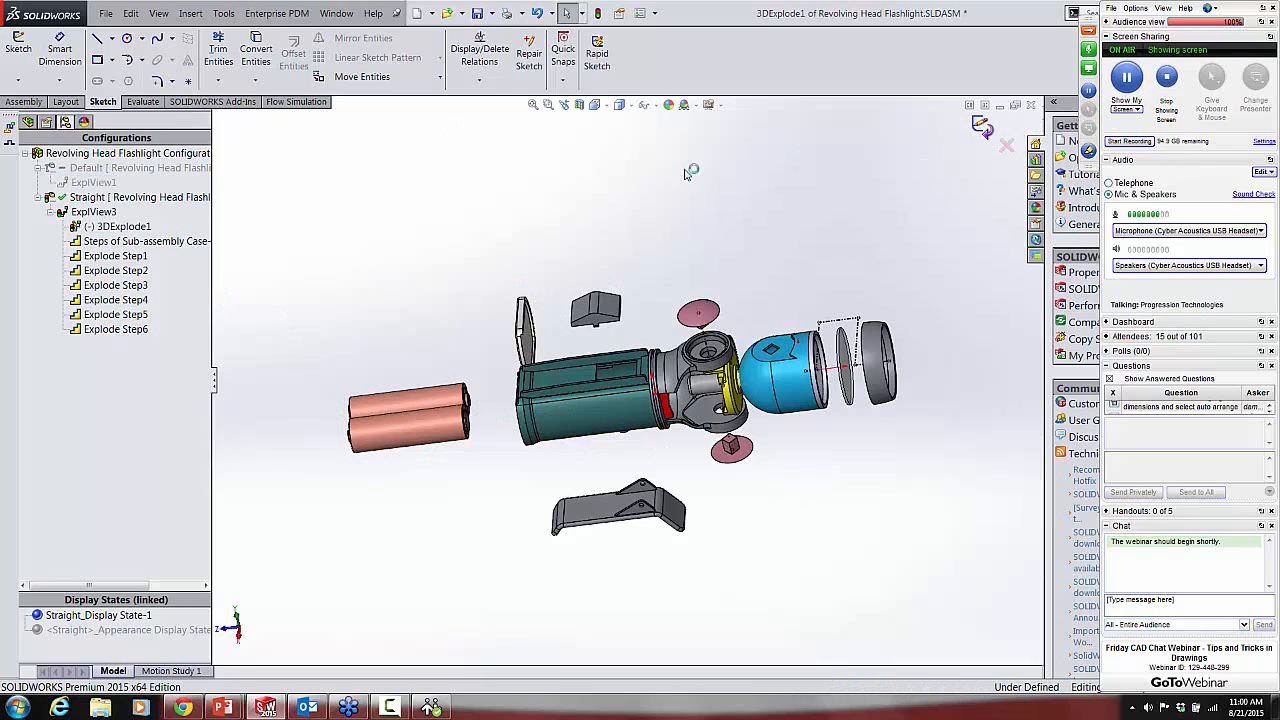
pyautogui.rightClick(611, 404)
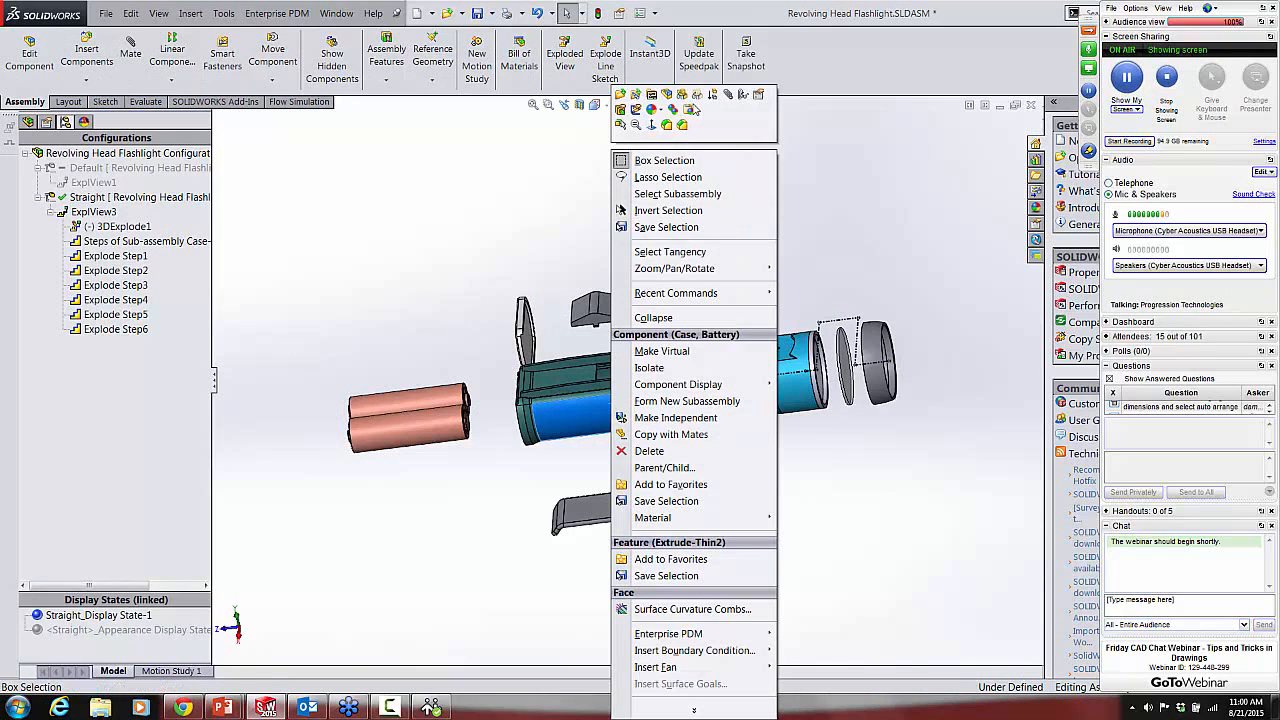
pyautogui.click(620, 94)
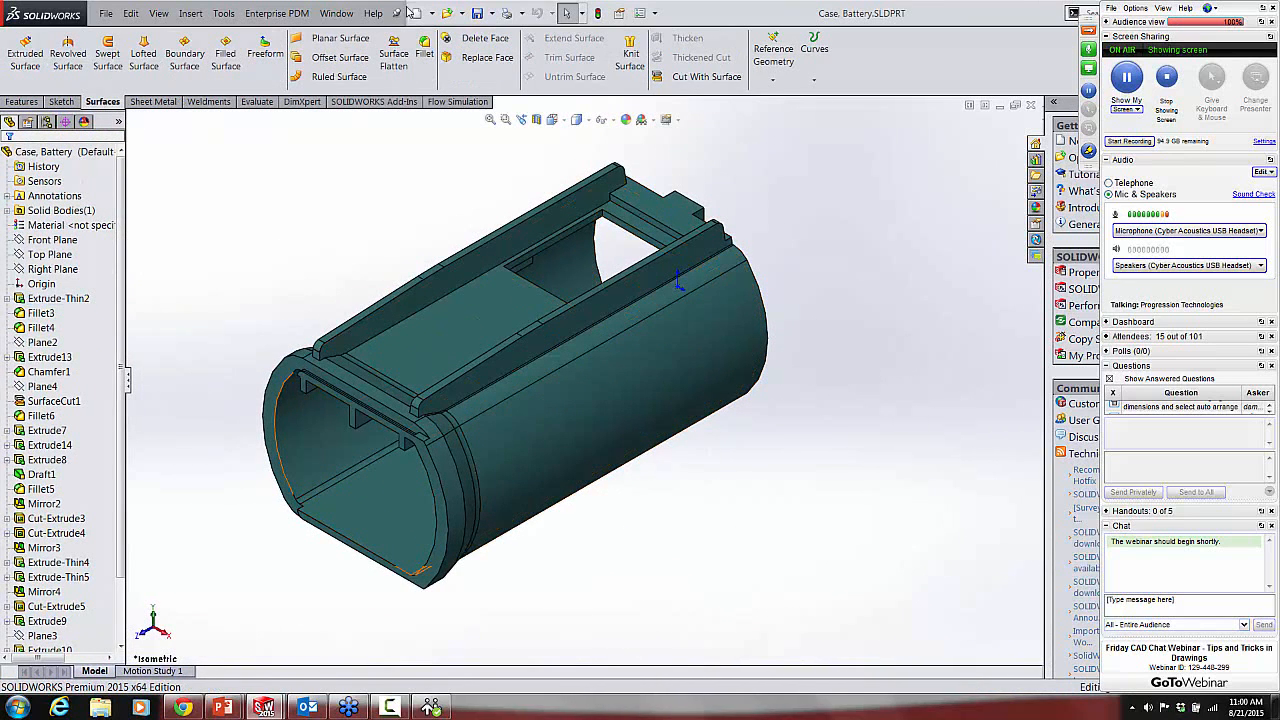
# Step: Create a new drawing from the battery case part using the C Ansi template
pyautogui.click(105, 13)
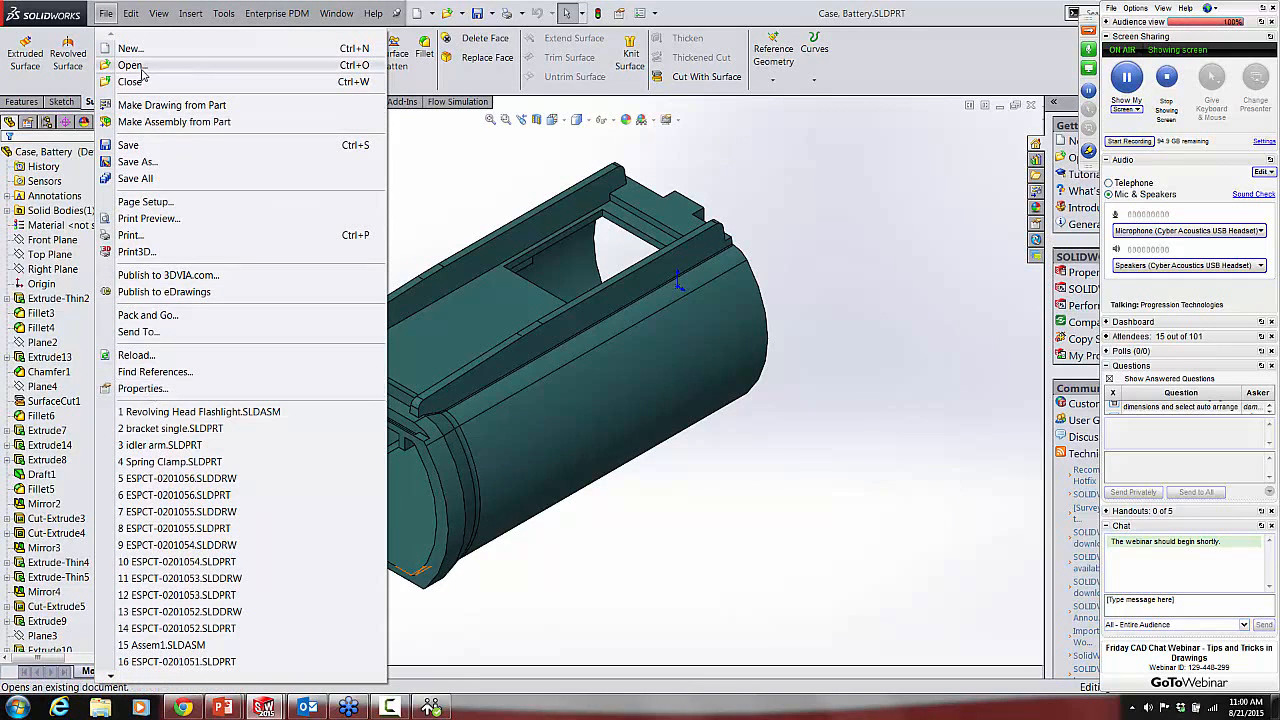
pyautogui.click(431, 13)
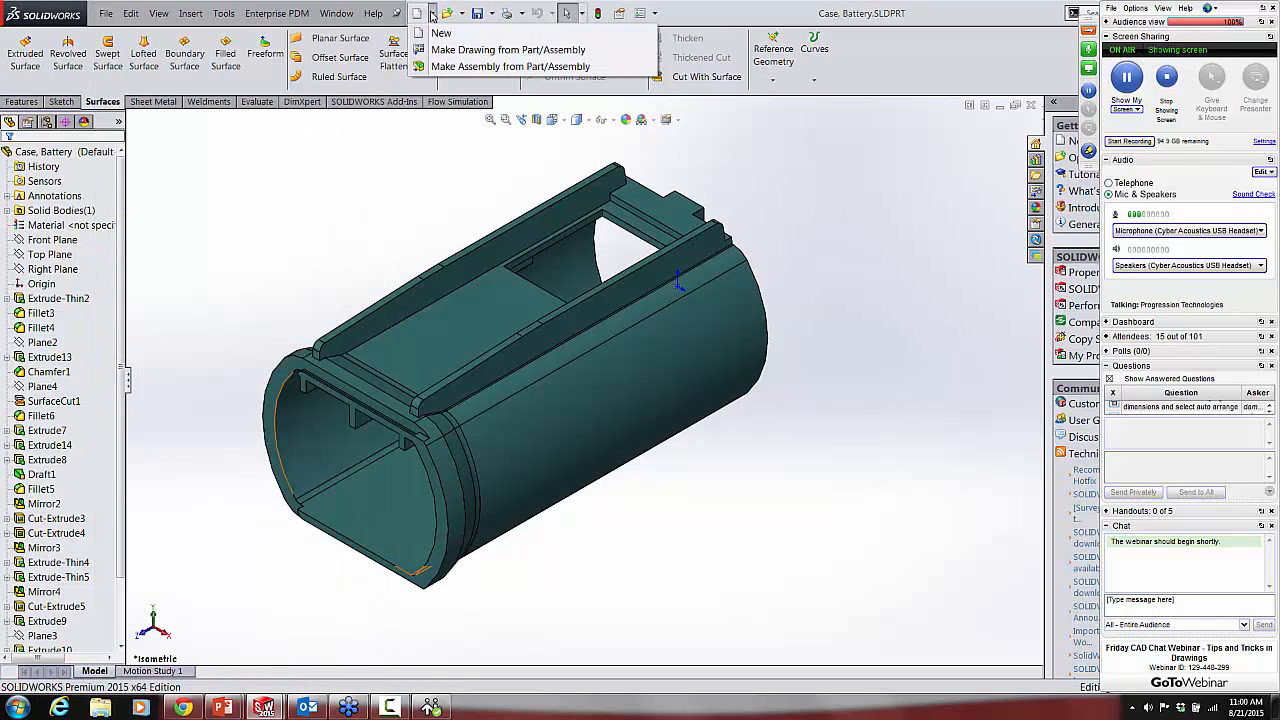
pyautogui.click(437, 50)
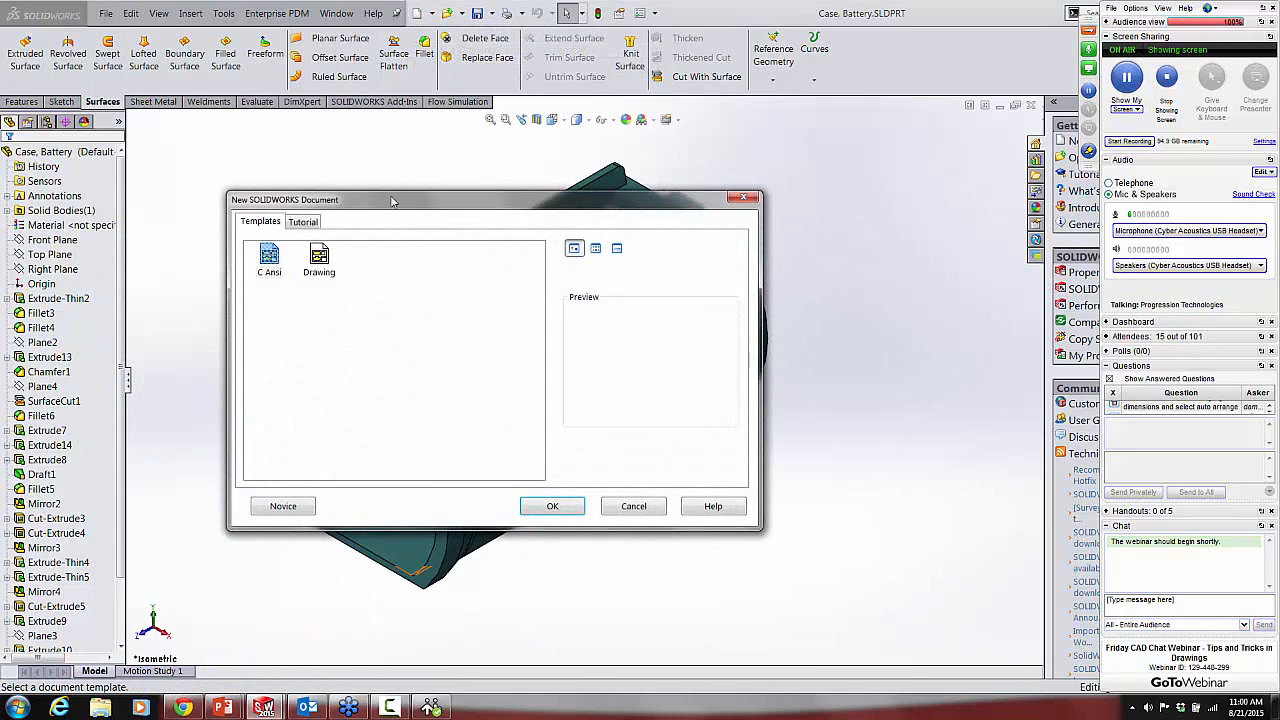
pyautogui.click(271, 260)
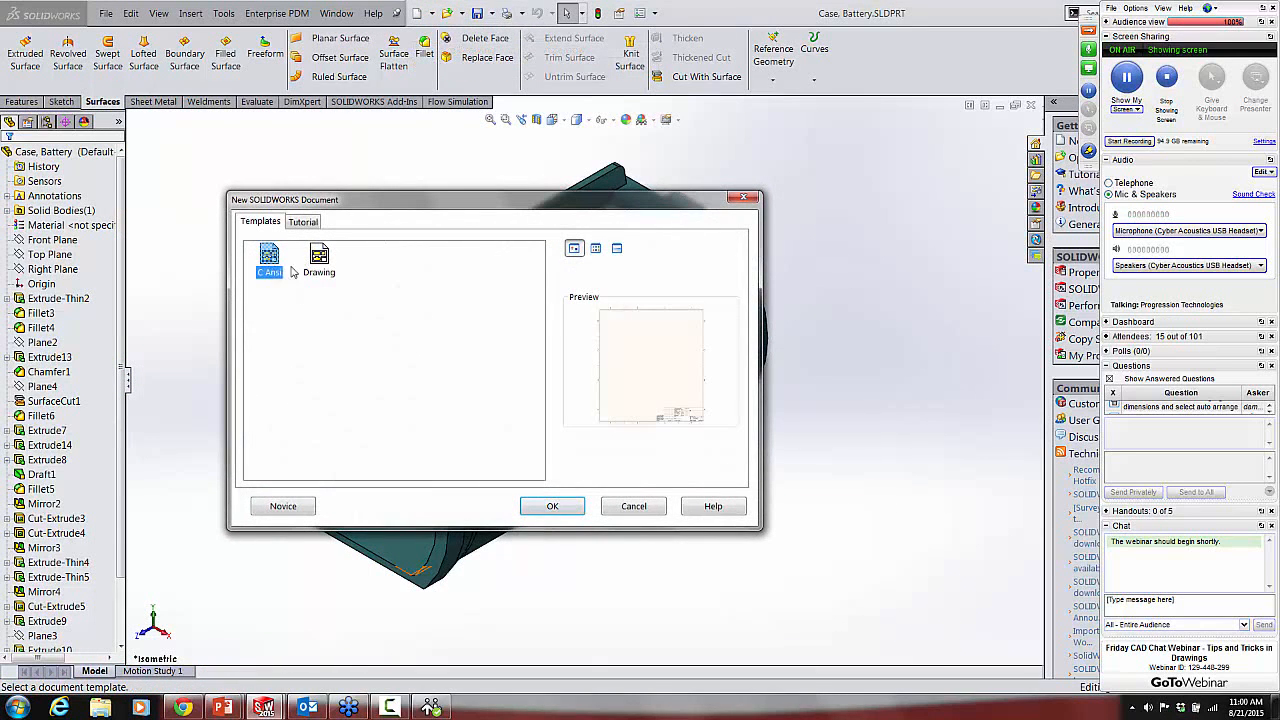
pyautogui.click(552, 507)
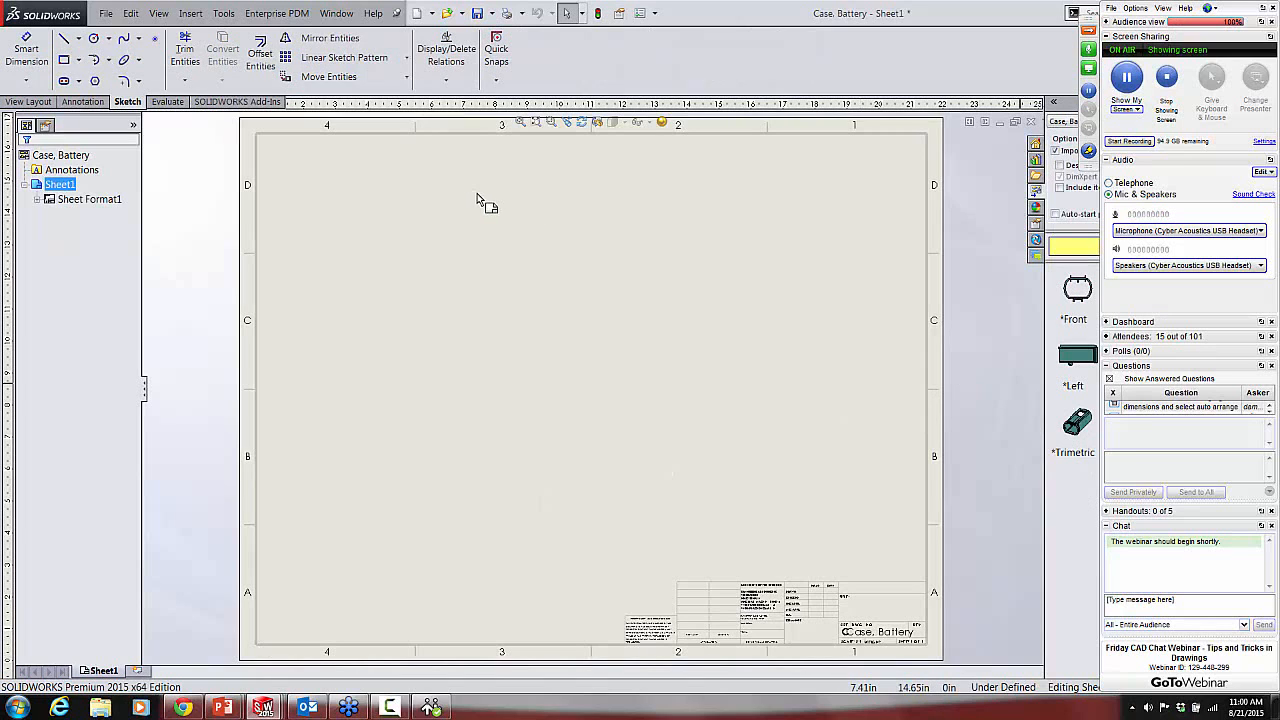
# Step: Insert the standard three views of the Case, Battery part in its Default configuration on the sheet
pyautogui.click(30, 102)
pyautogui.click(23, 55)
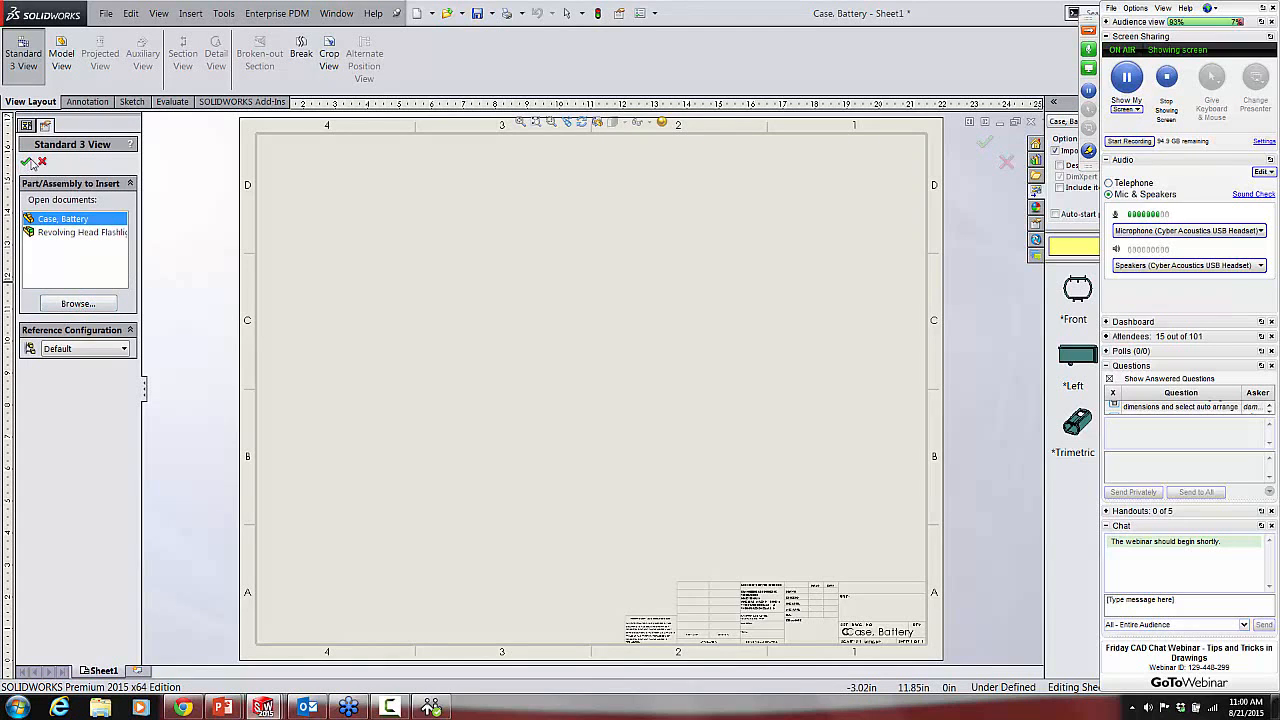
pyautogui.click(26, 162)
pyautogui.click(550, 380)
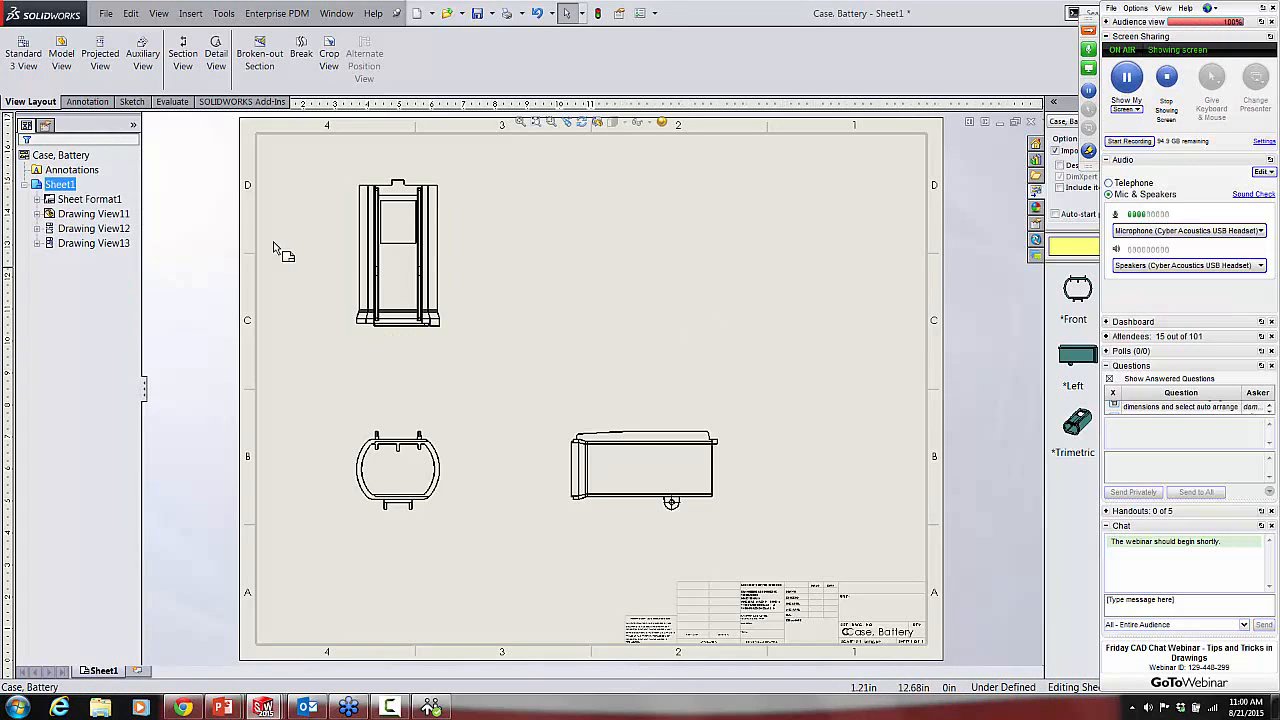
# Step: Insert model item dimensions from the entire model into all views, with duplicates eliminated
pyautogui.click(88, 102)
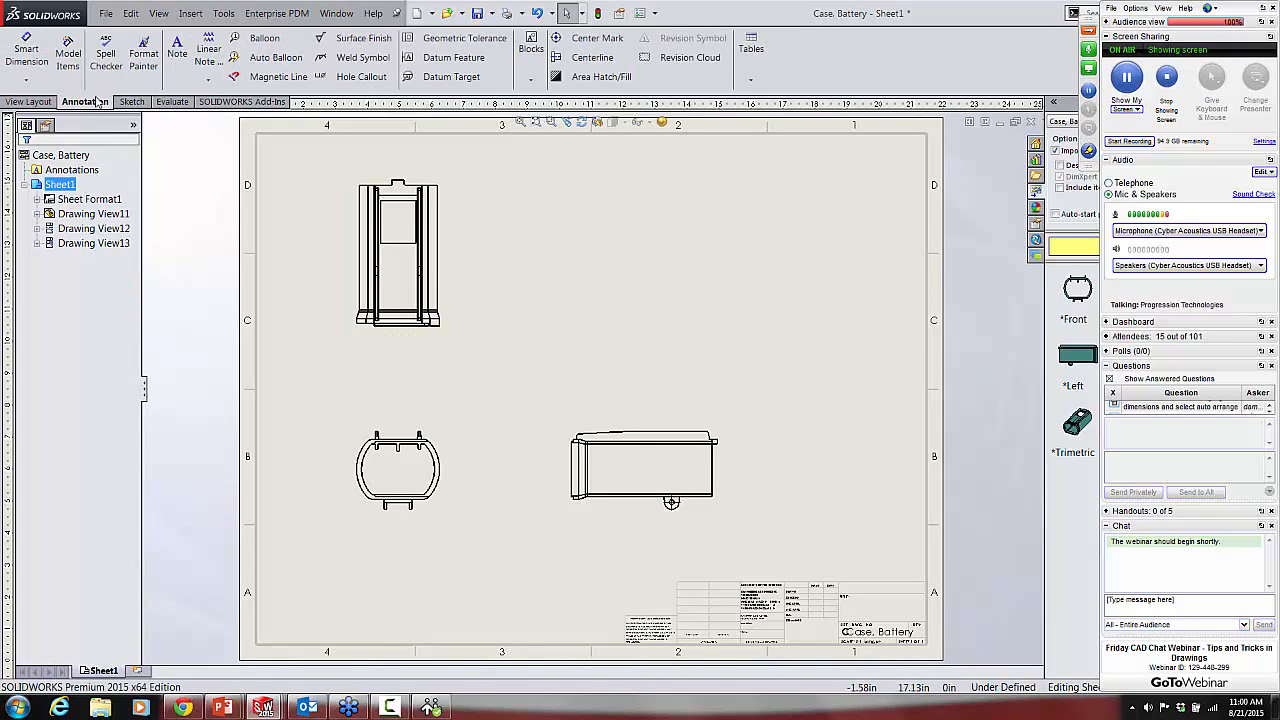
pyautogui.click(68, 55)
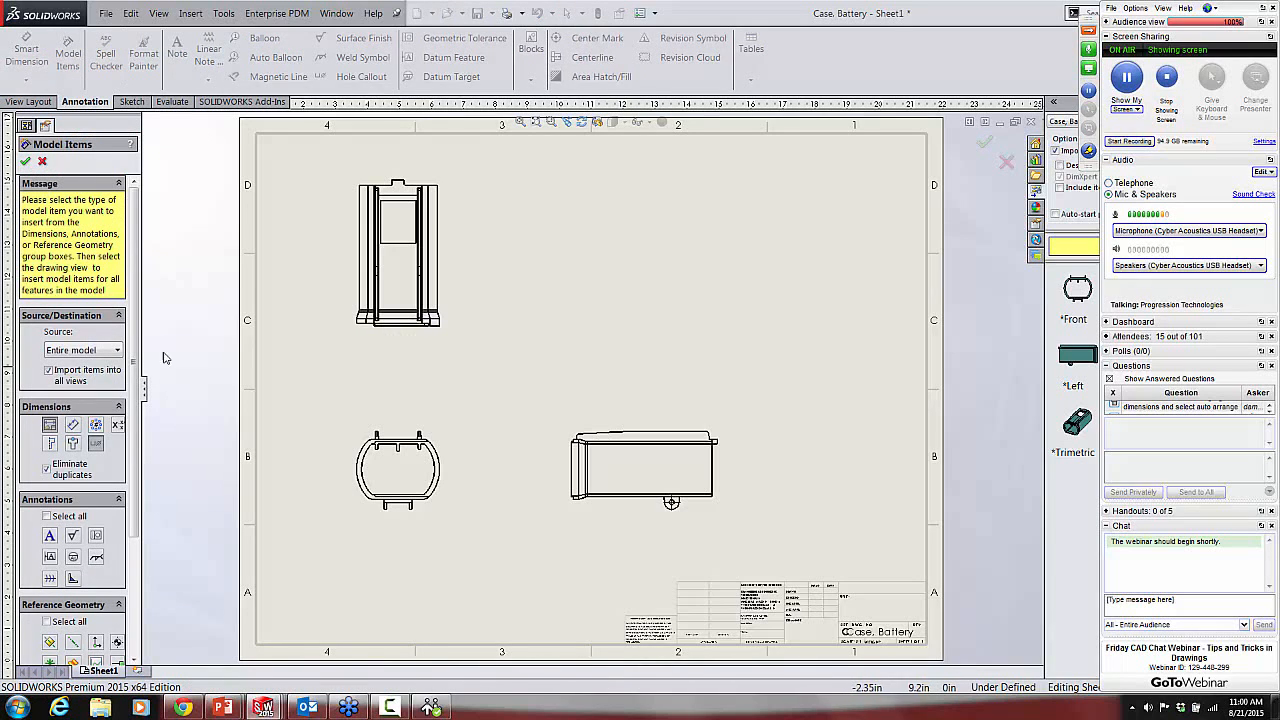
pyautogui.moveTo(134, 315); pyautogui.dragTo(136, 445)
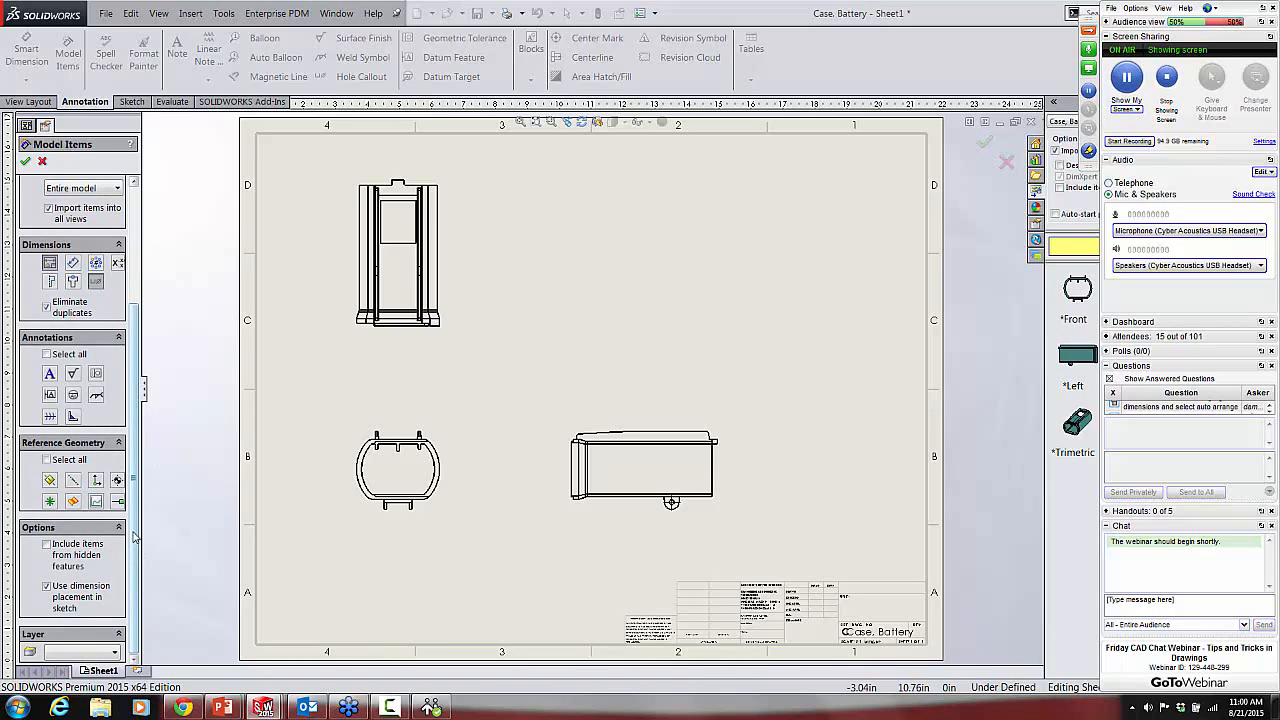
pyautogui.moveTo(142, 520); pyautogui.dragTo(231, 330)
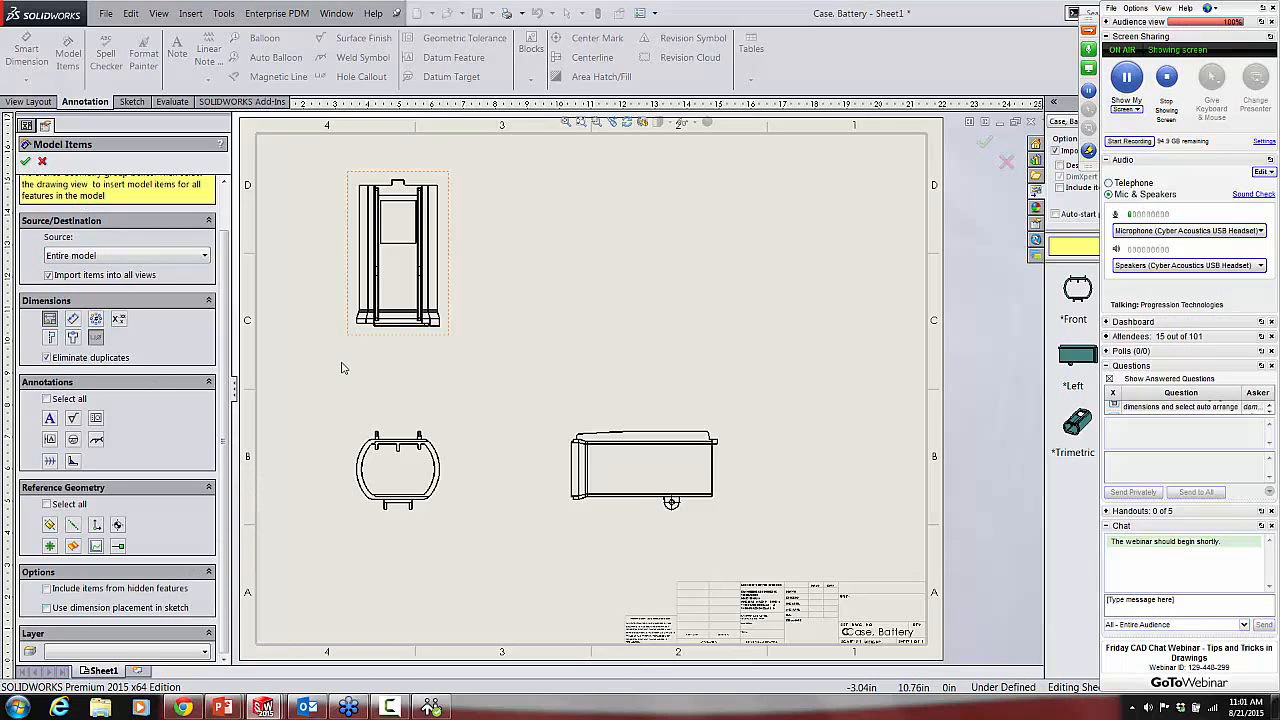
pyautogui.click(24, 163)
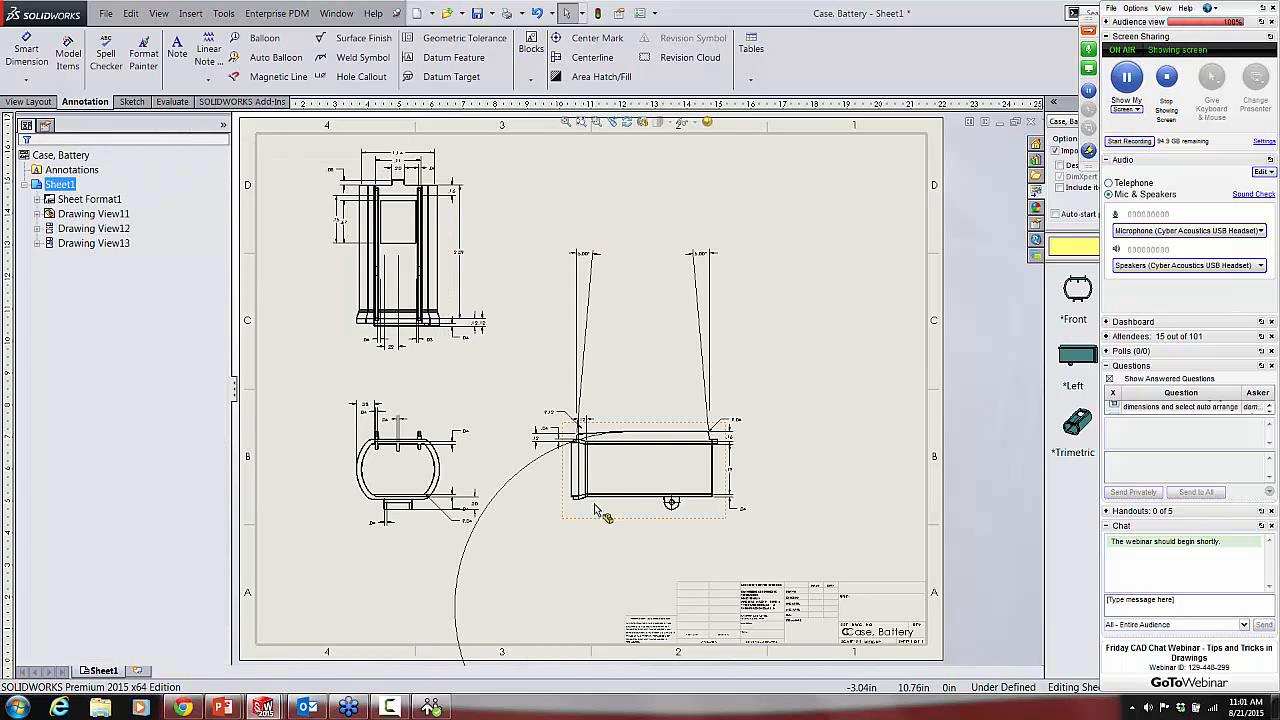
# Step: Move the large radius dimension from below the sheet to just above the side view of the case
pyautogui.scroll(2, 594, 497)
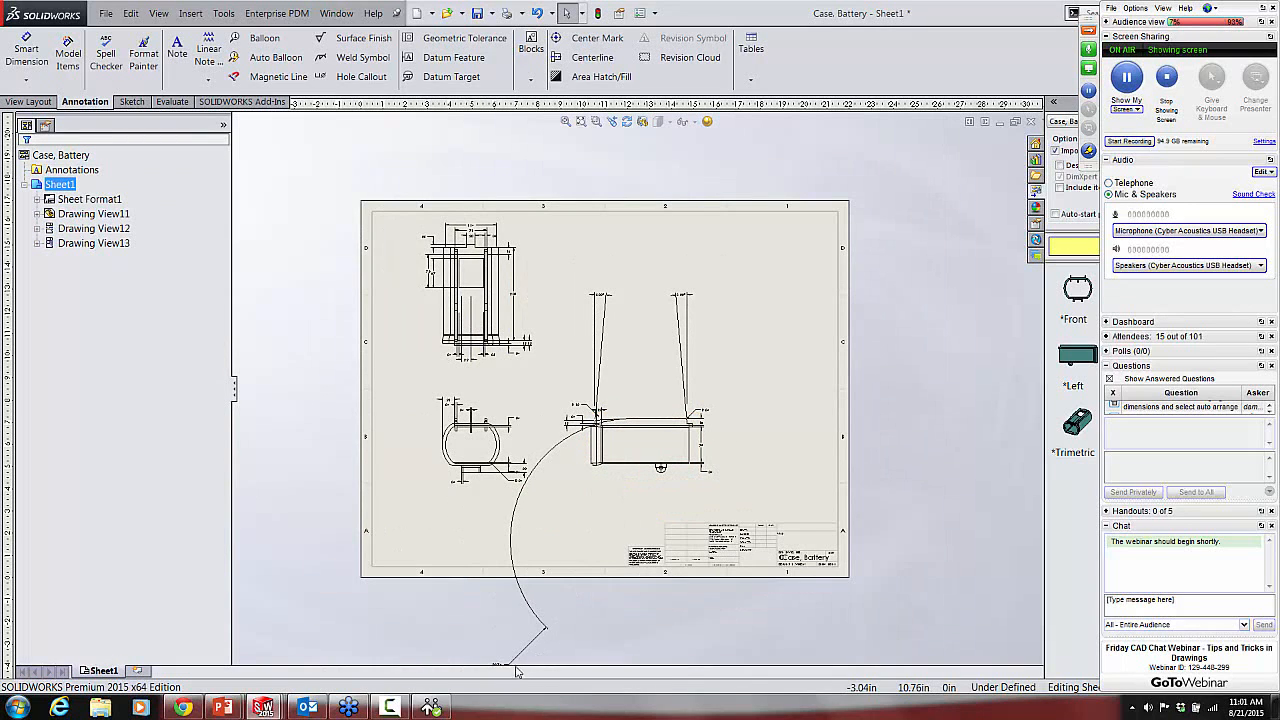
pyautogui.moveTo(508, 665)
pyautogui.mouseDown()
pyautogui.moveTo(567, 468)
pyautogui.moveTo(636, 344)
pyautogui.moveTo(642, 391)
pyautogui.mouseUp()
pyautogui.scroll(-3, 515, 249)
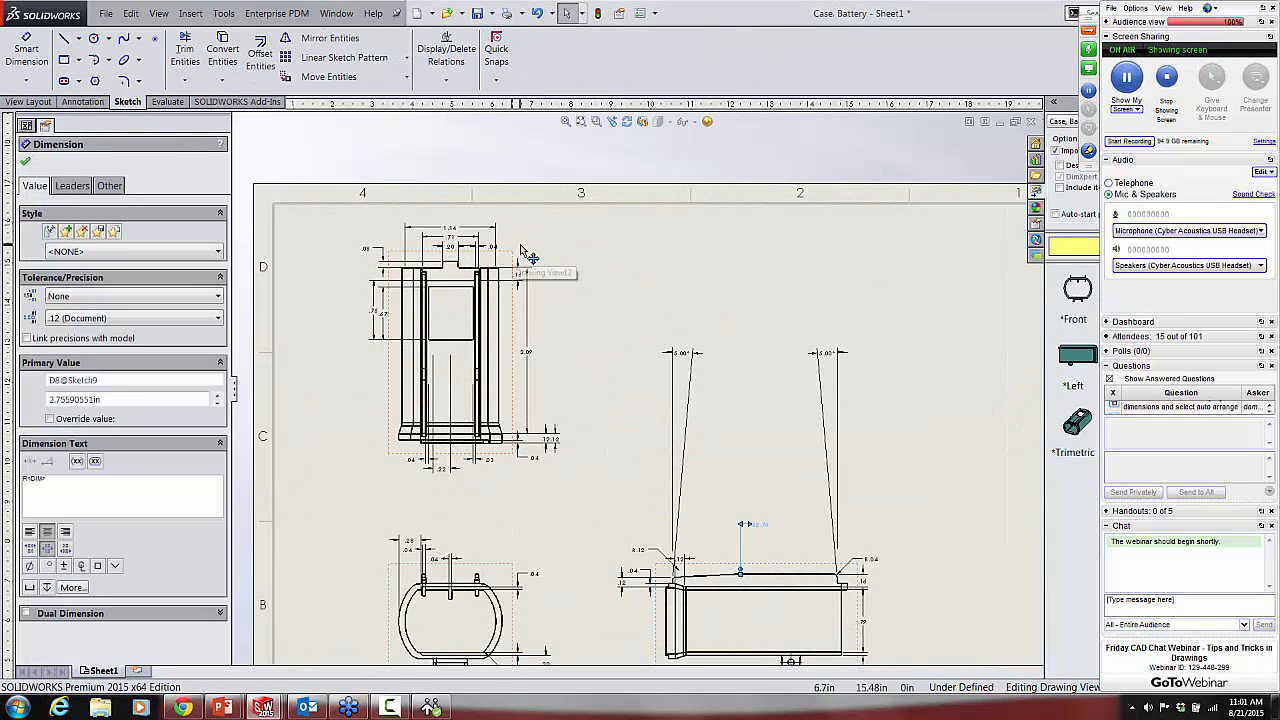
# Step: Show the available commands for the .67 height dimension of the window in the case's top view
pyautogui.scroll(-2, 460, 262)
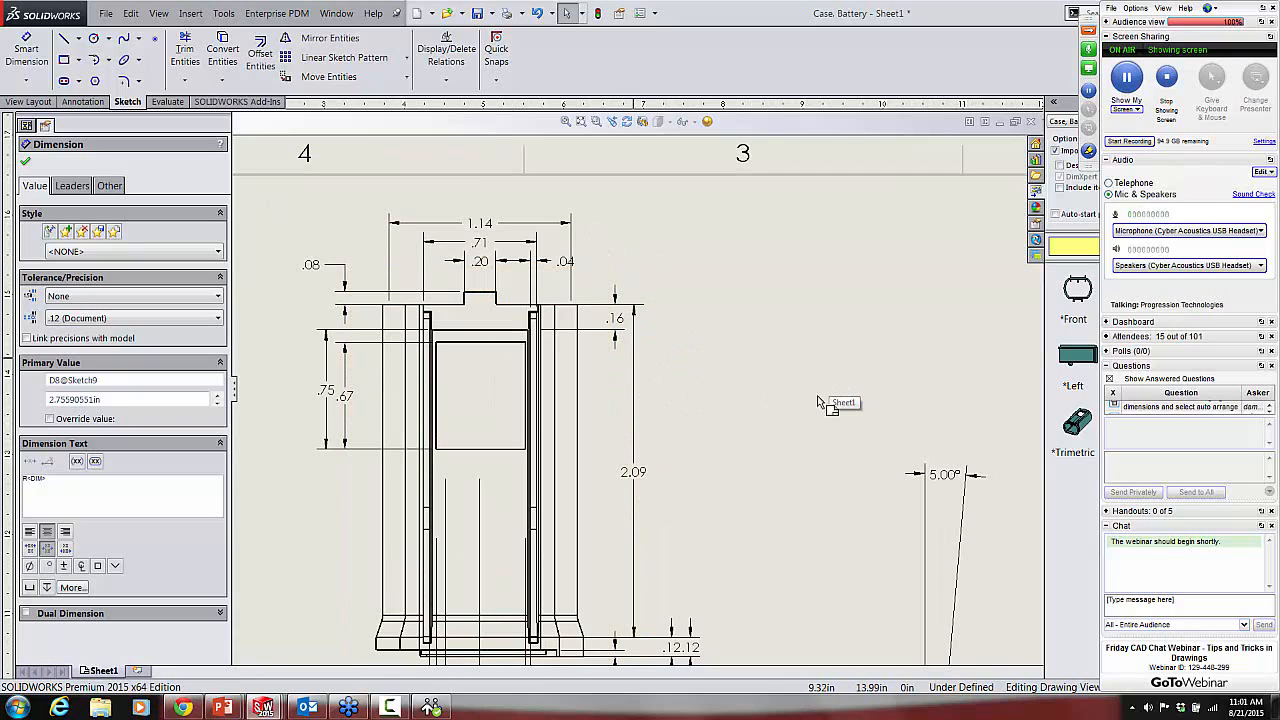
pyautogui.click(340, 405)
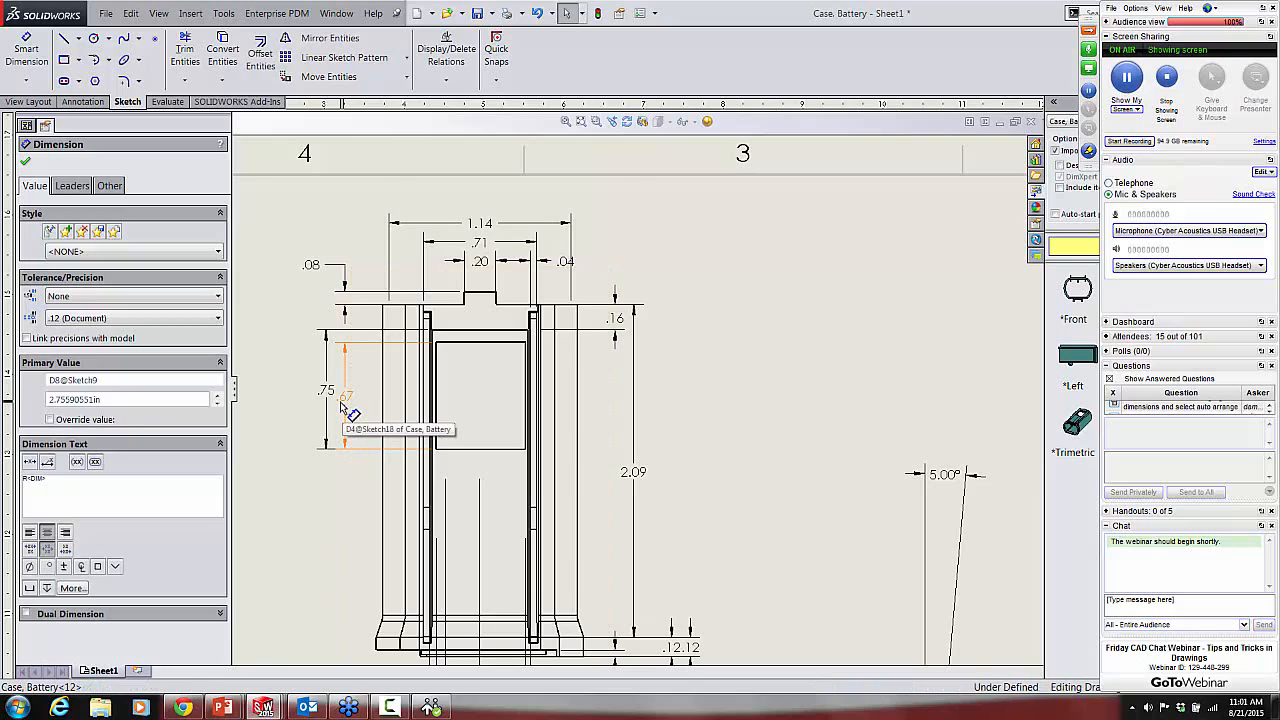
pyautogui.rightClick(340, 405)
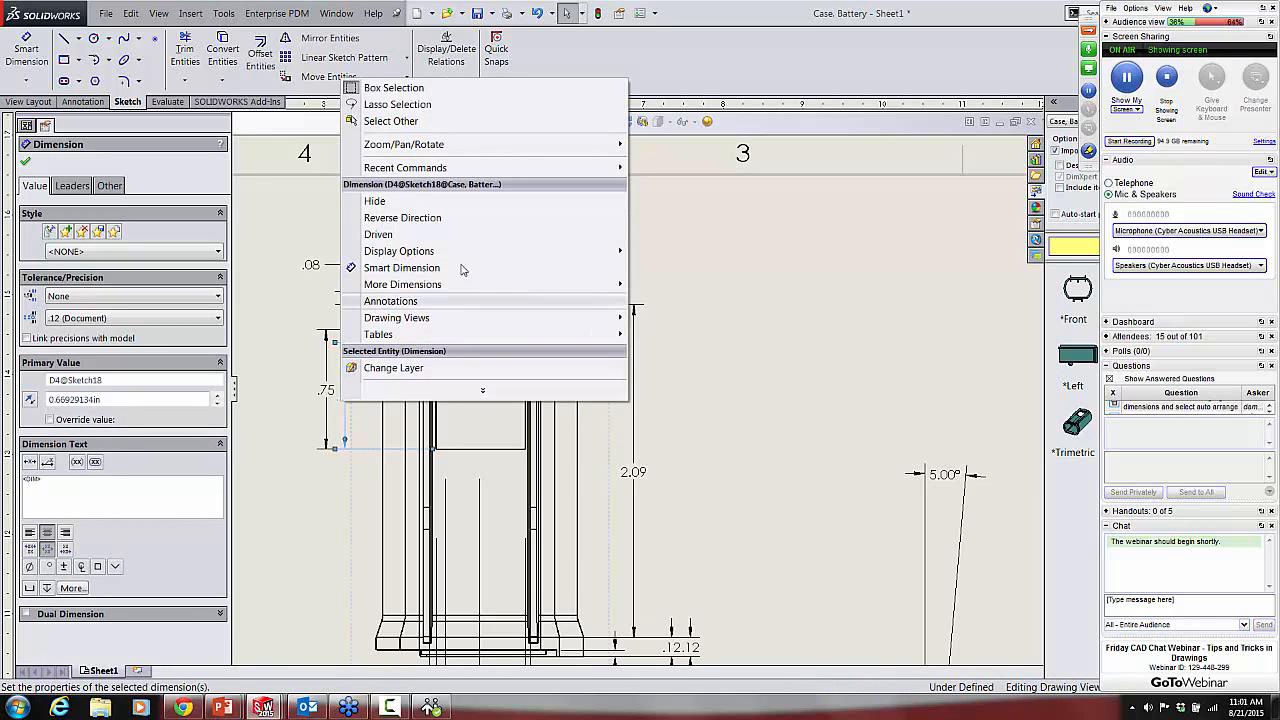
pyautogui.moveTo(443, 251)
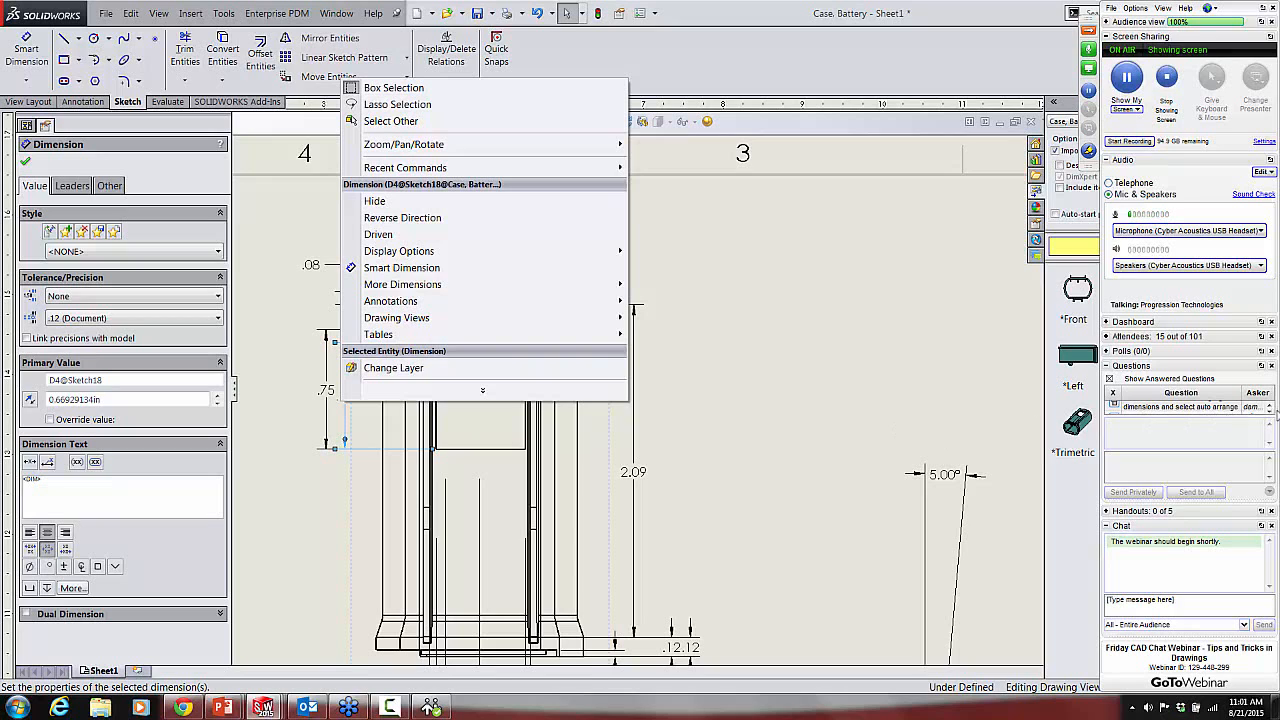
# Step: Read the attendee questions about dimension cleanup, multiple configurations and hole position in the webinar's question list, and clear the dimension selection
pyautogui.click(1270, 409)
pyautogui.click(1270, 411)
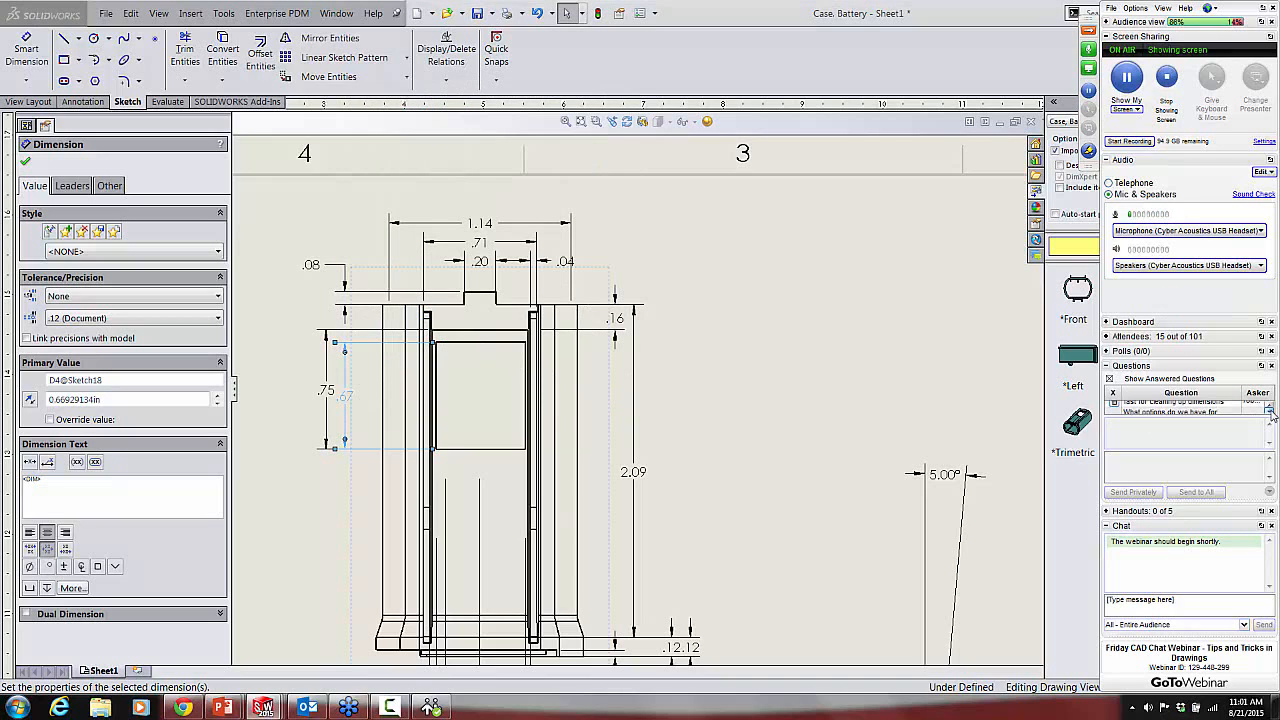
pyautogui.click(1270, 411)
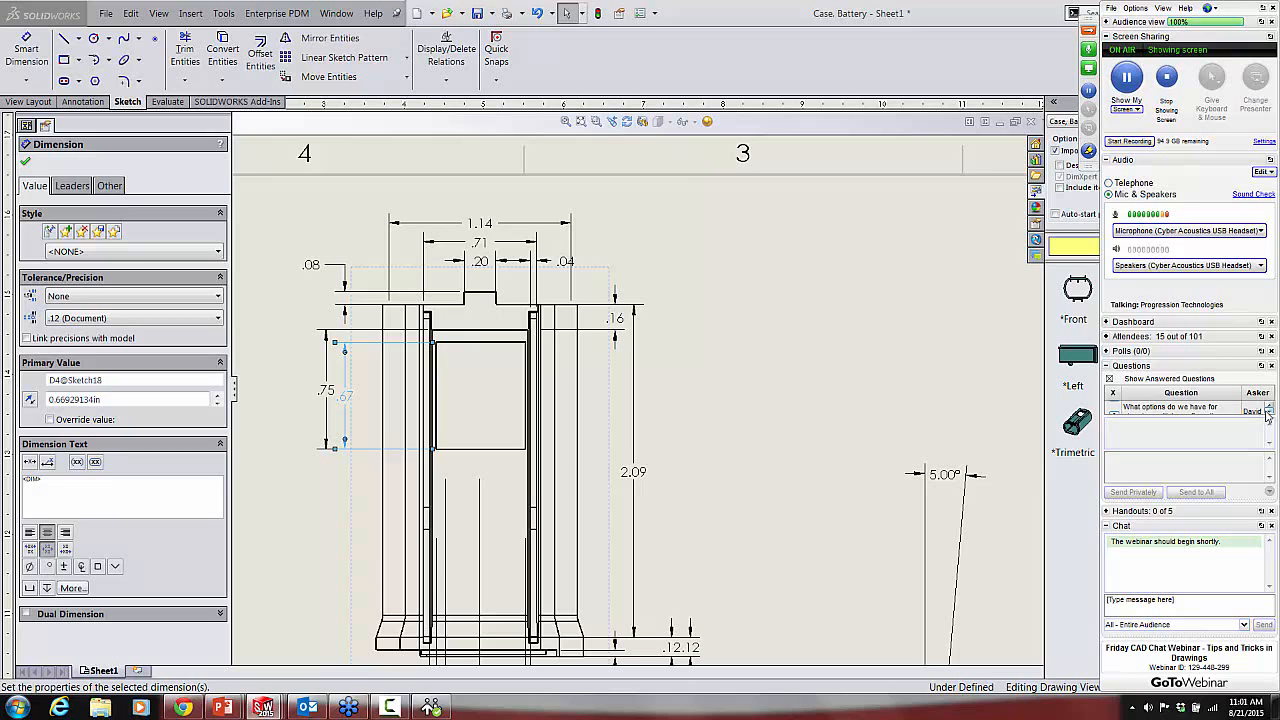
pyautogui.click(1270, 413)
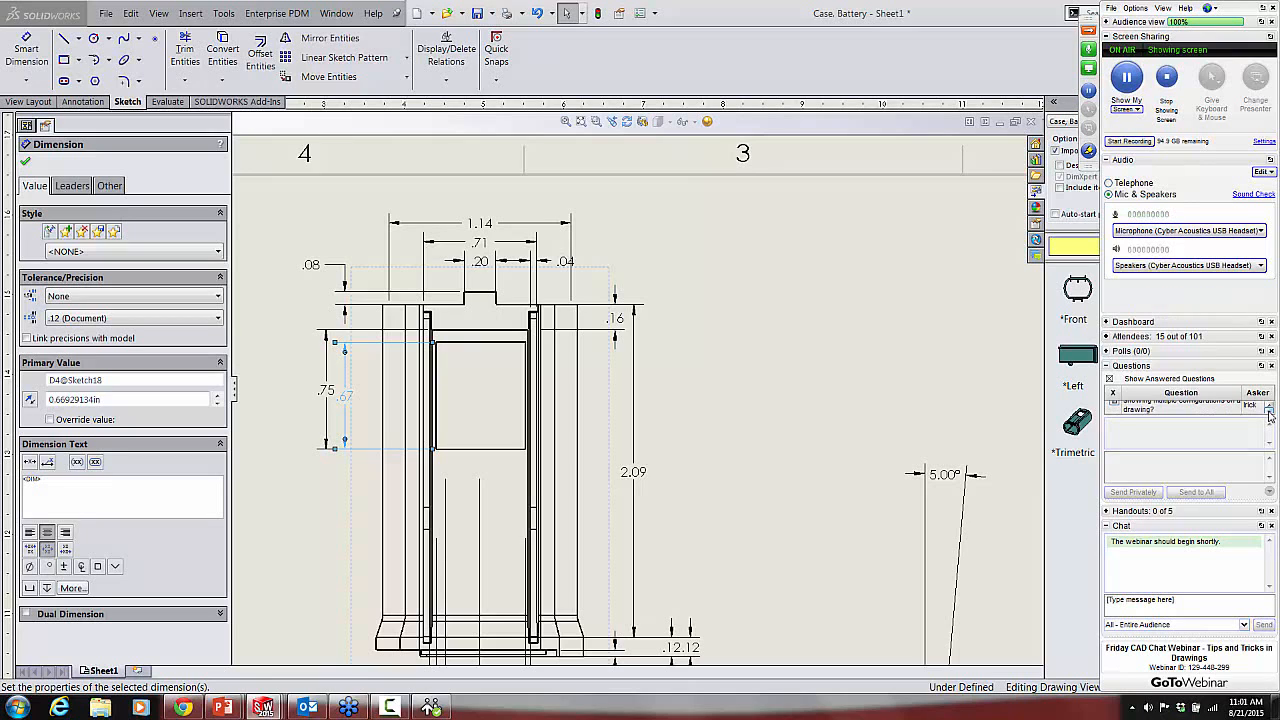
pyautogui.click(1270, 406)
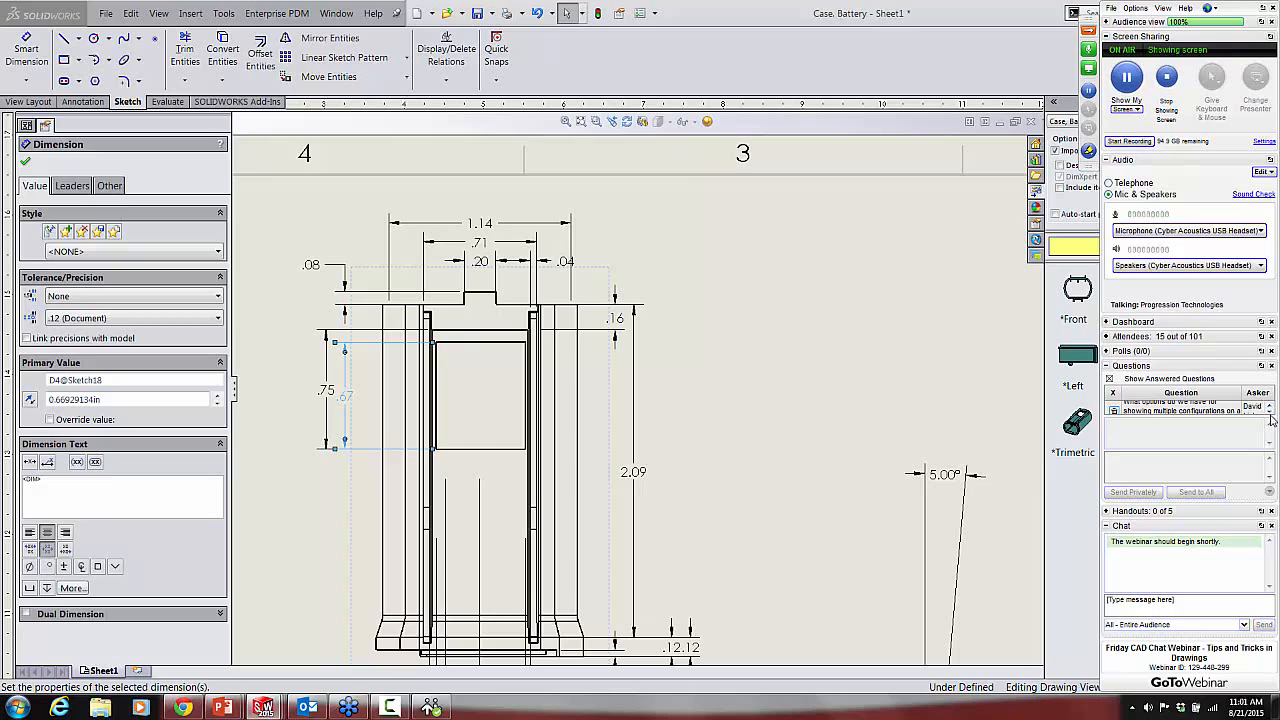
pyautogui.click(1270, 412)
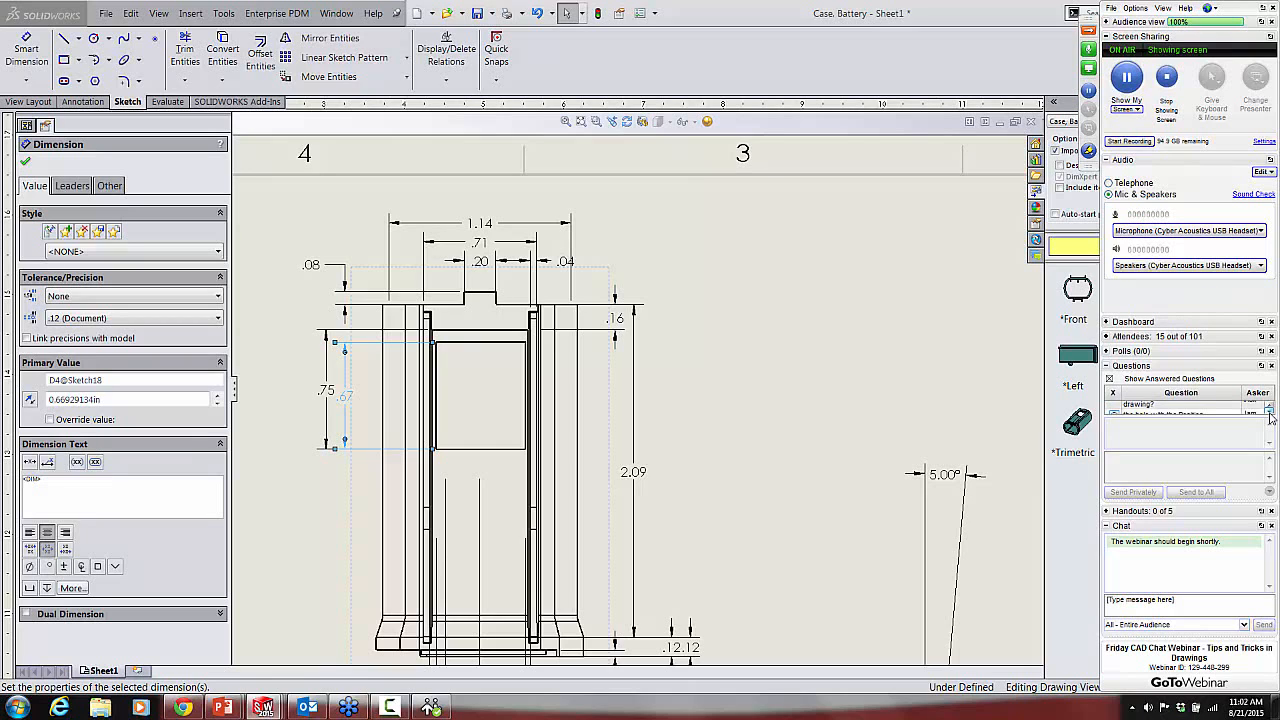
pyautogui.click(1270, 412)
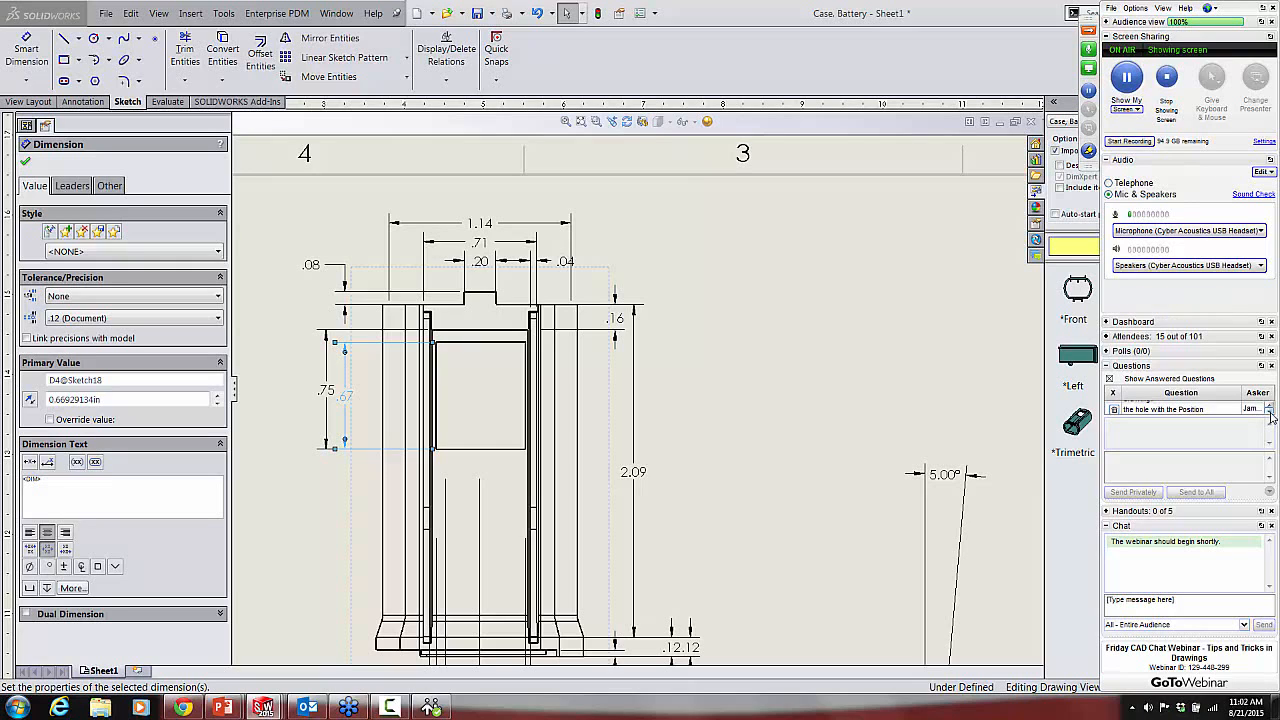
pyautogui.click(1270, 412)
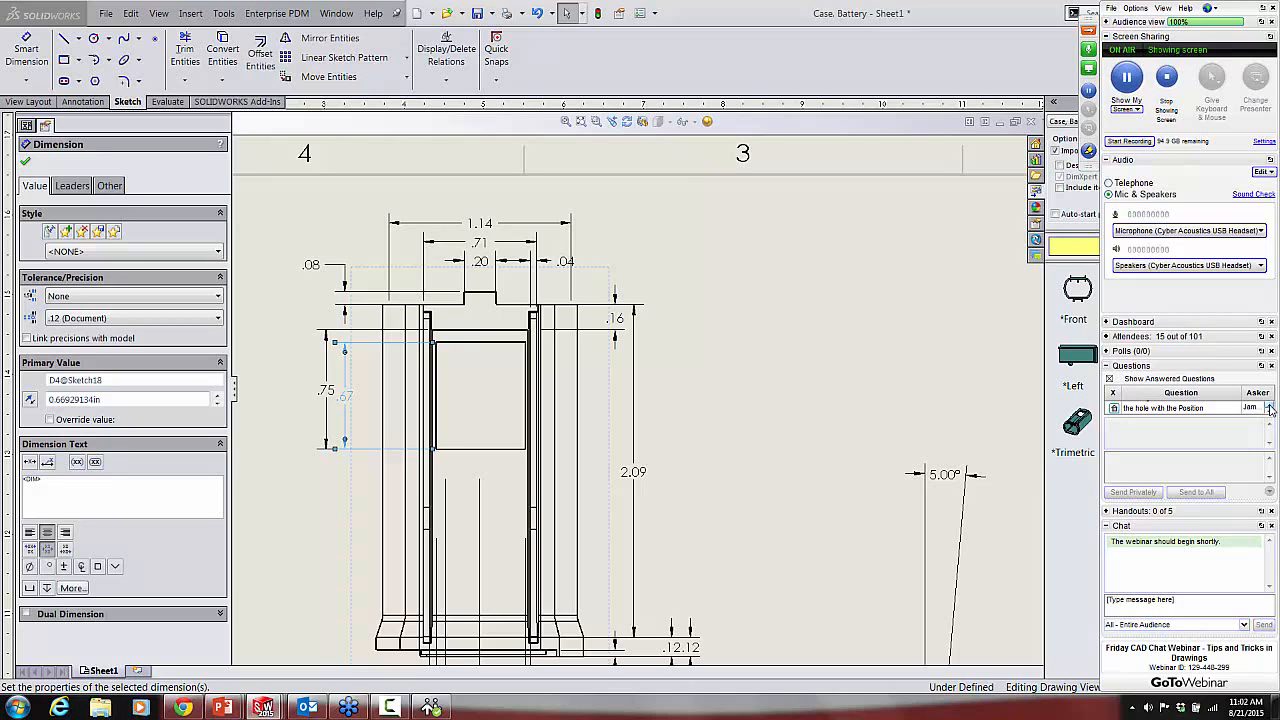
pyautogui.click(1270, 408)
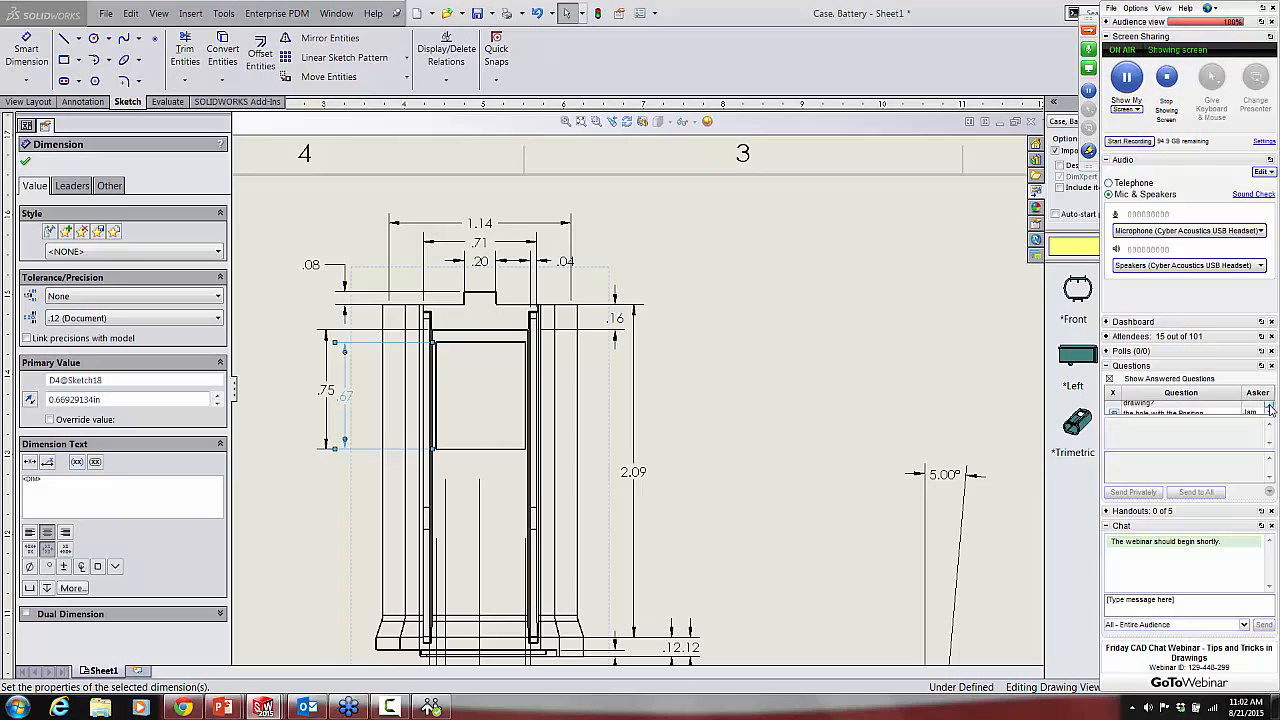
pyautogui.click(1270, 408)
pyautogui.click(1270, 408)
pyautogui.click(1270, 408)
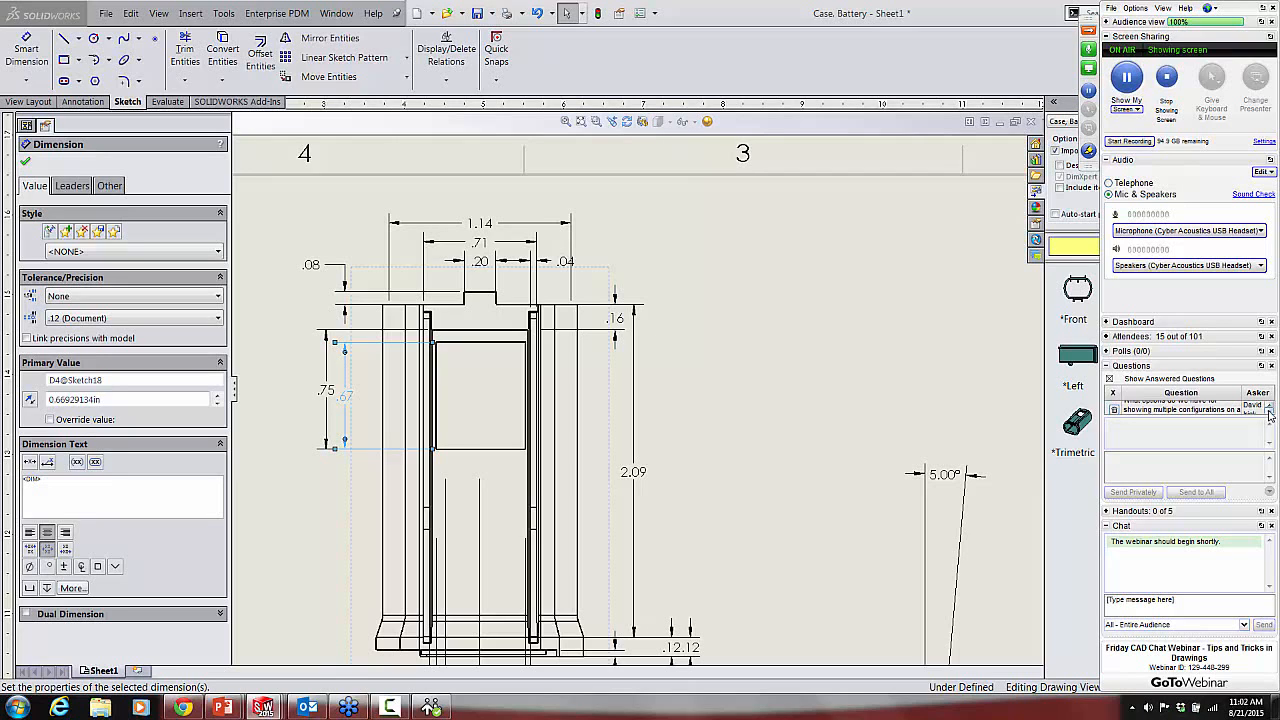
pyautogui.click(1269, 414)
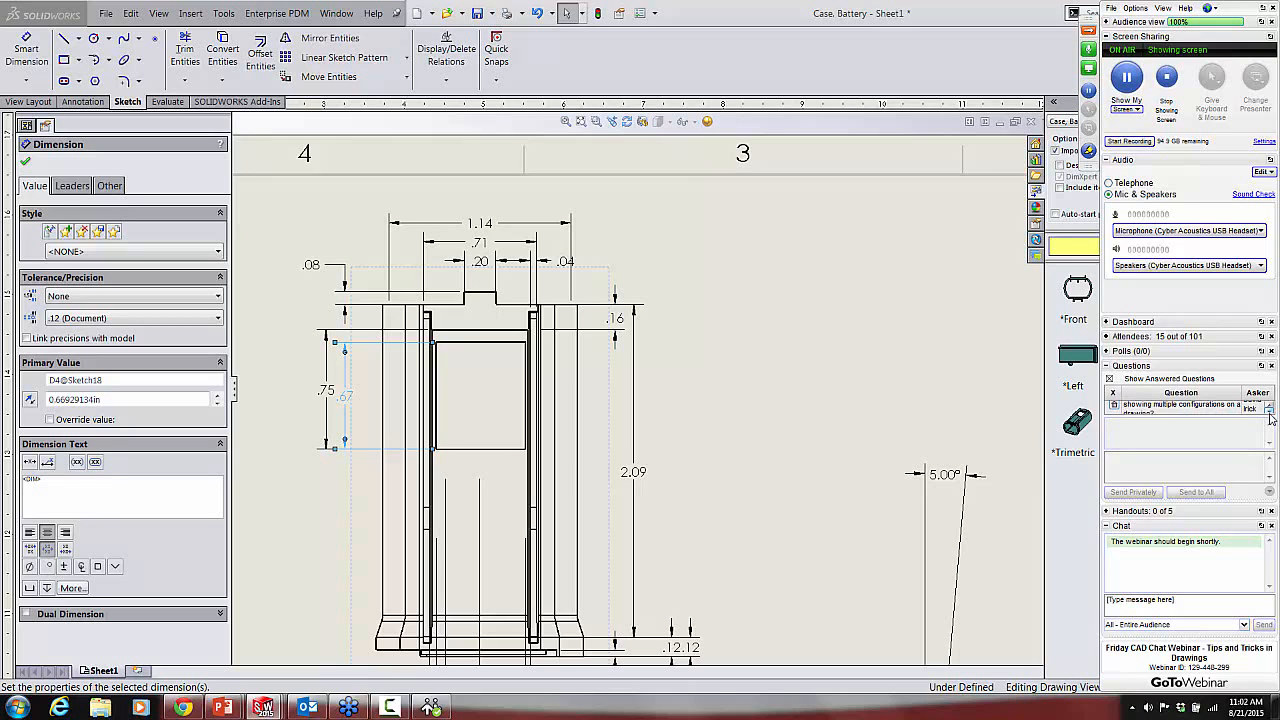
pyautogui.click(1270, 416)
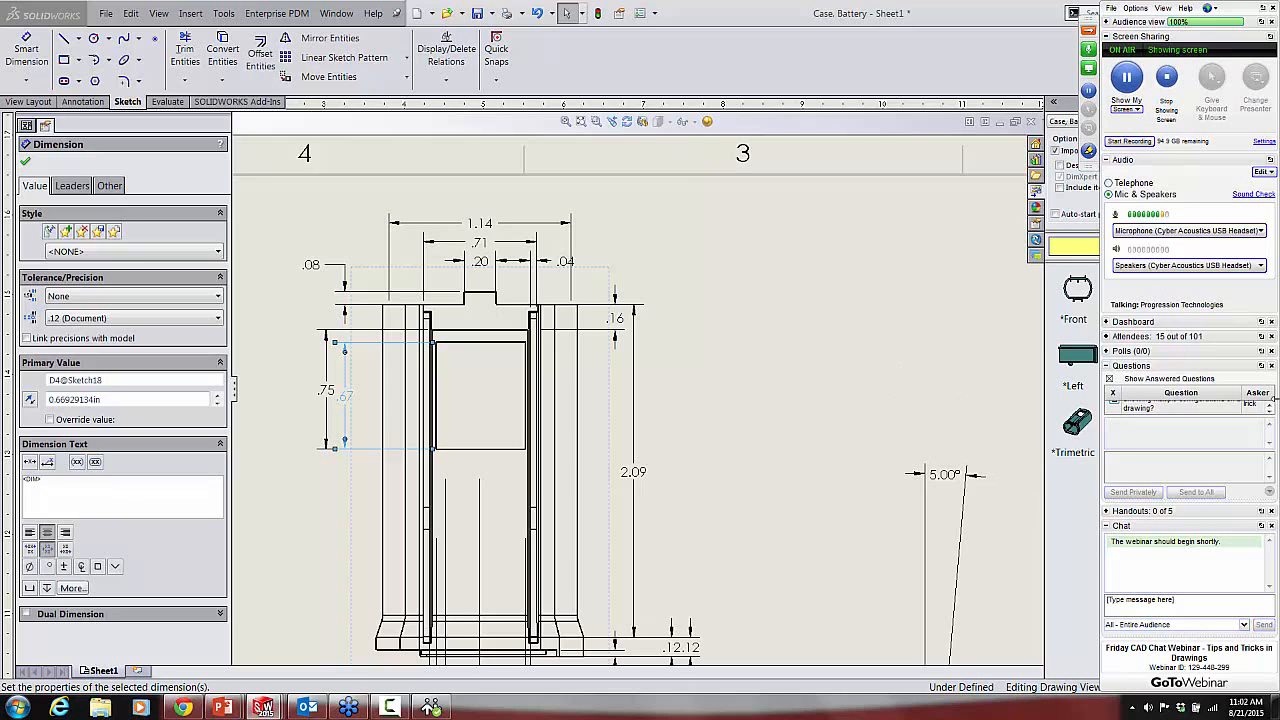
pyautogui.press('Escape')
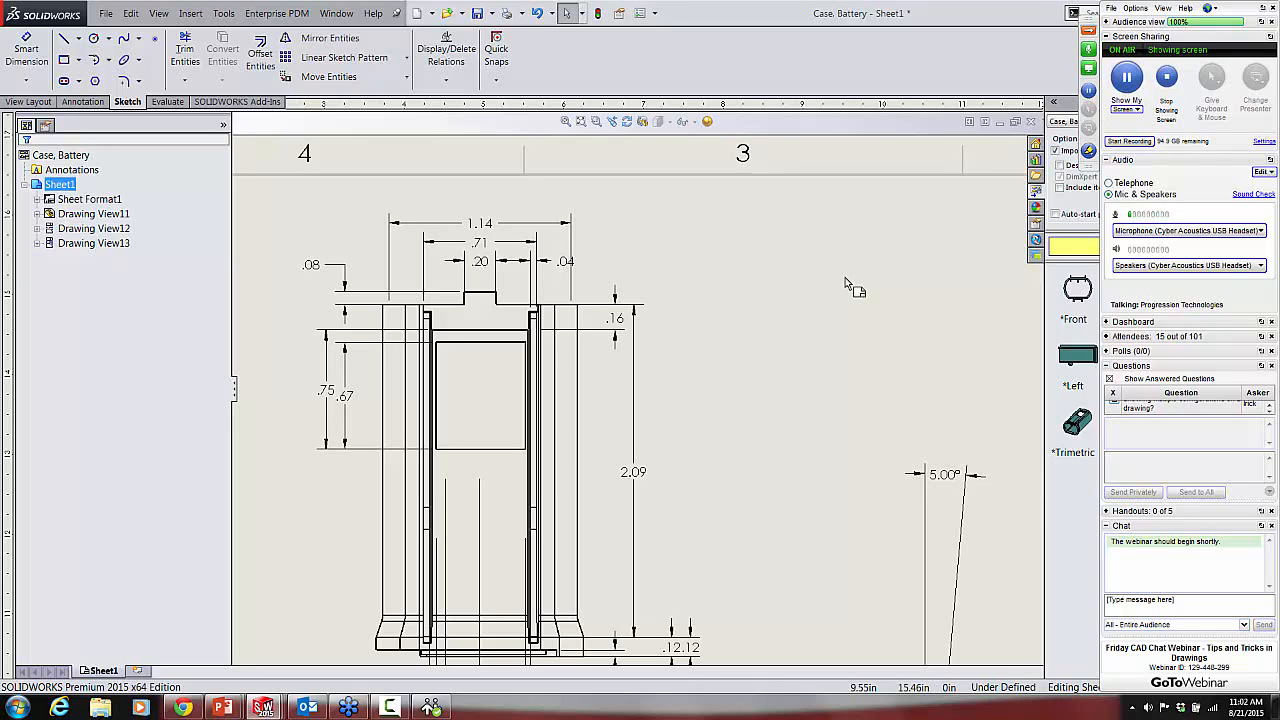
# Step: Switch to the running PowerPoint slide show and advance from the Q & A slide to the Progression Contacts slide
pyautogui.moveTo(222, 708)
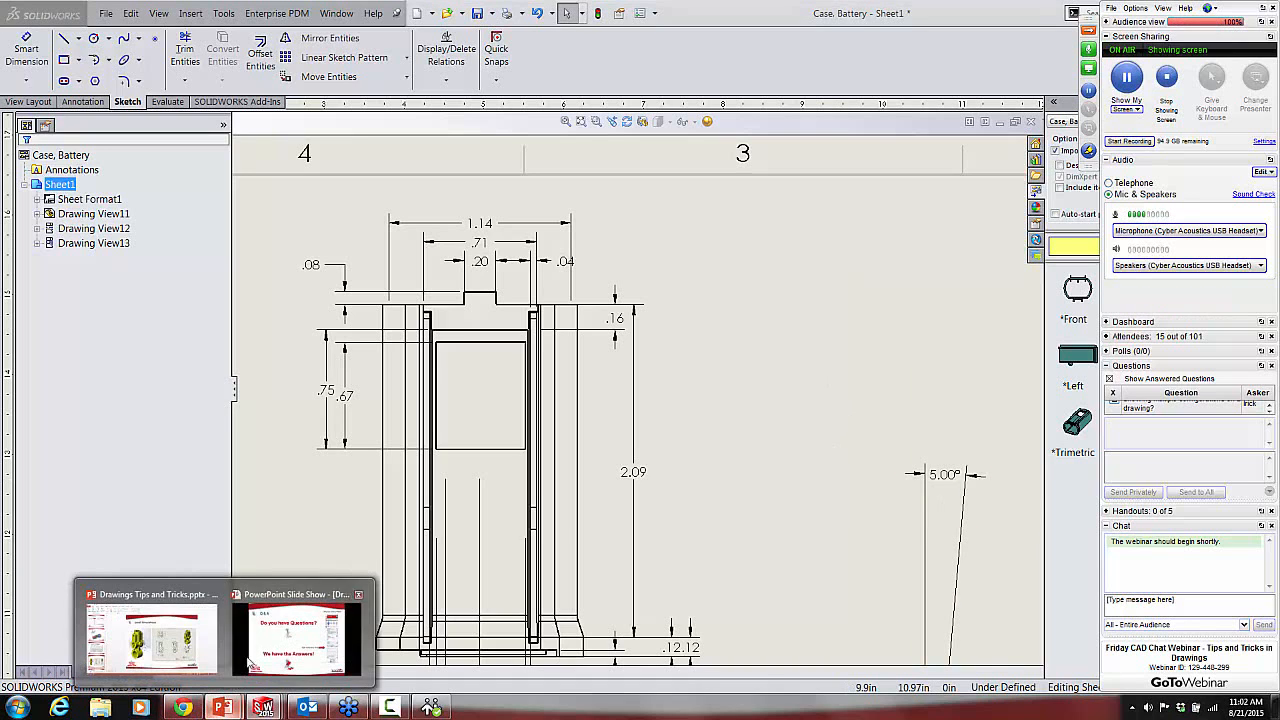
pyautogui.click(276, 645)
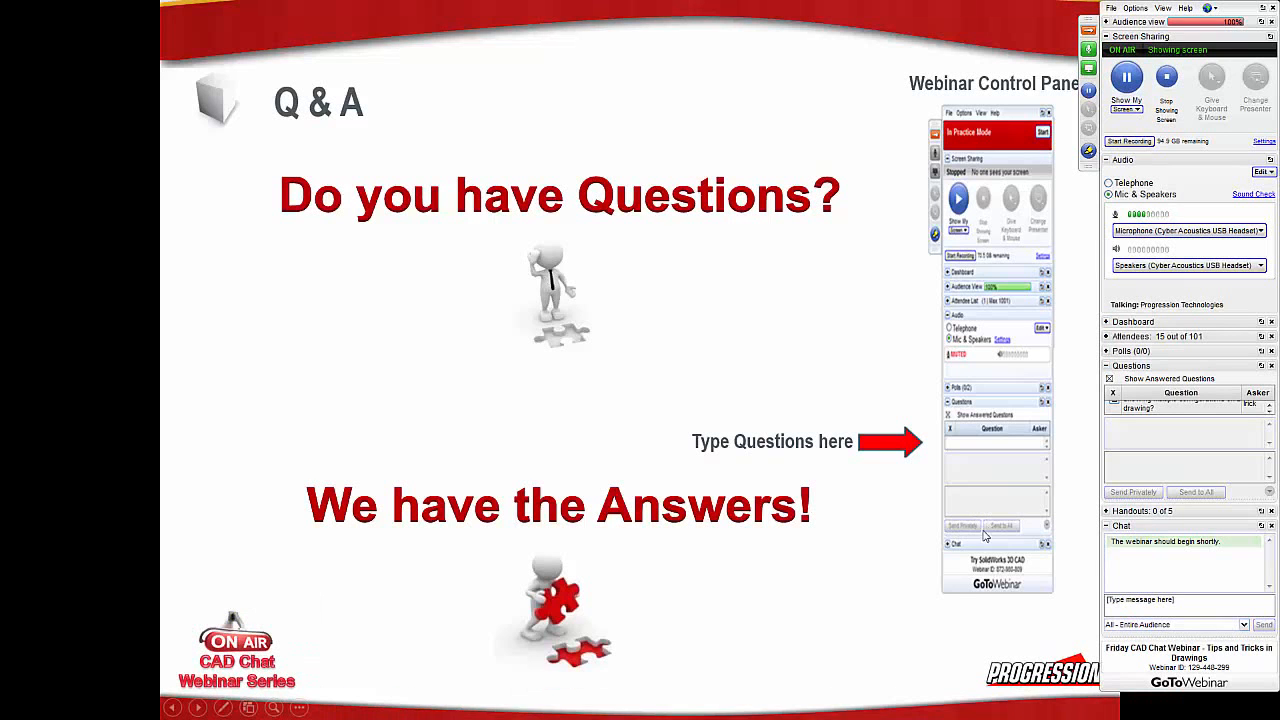
pyautogui.click(868, 598)
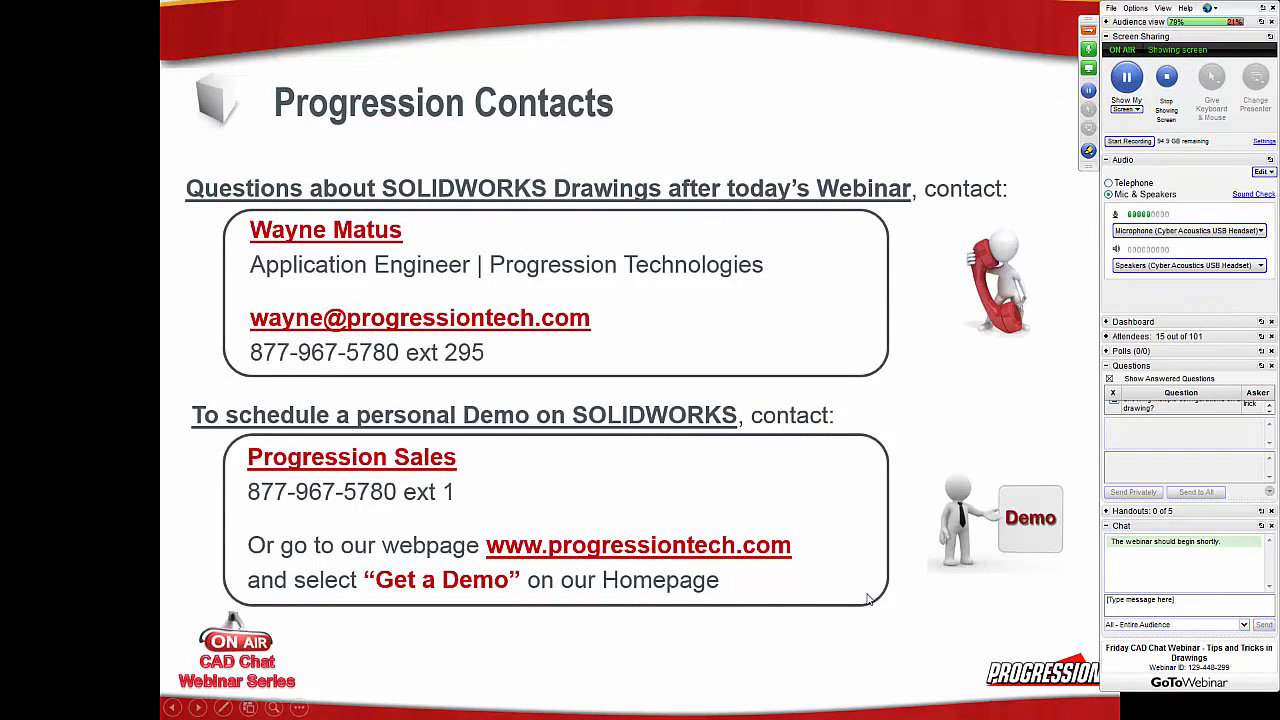